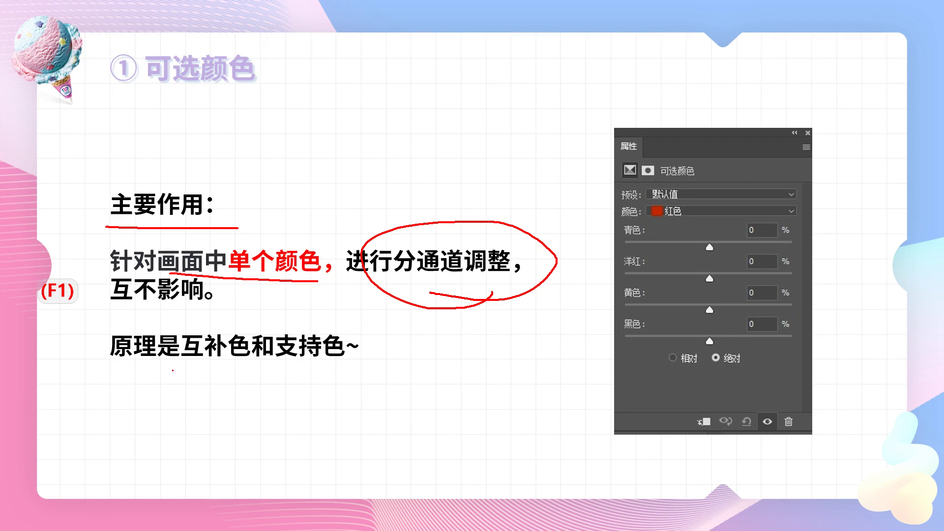
drag(172, 370, 217, 369)
drag(276, 370, 384, 365)
key(Escape)
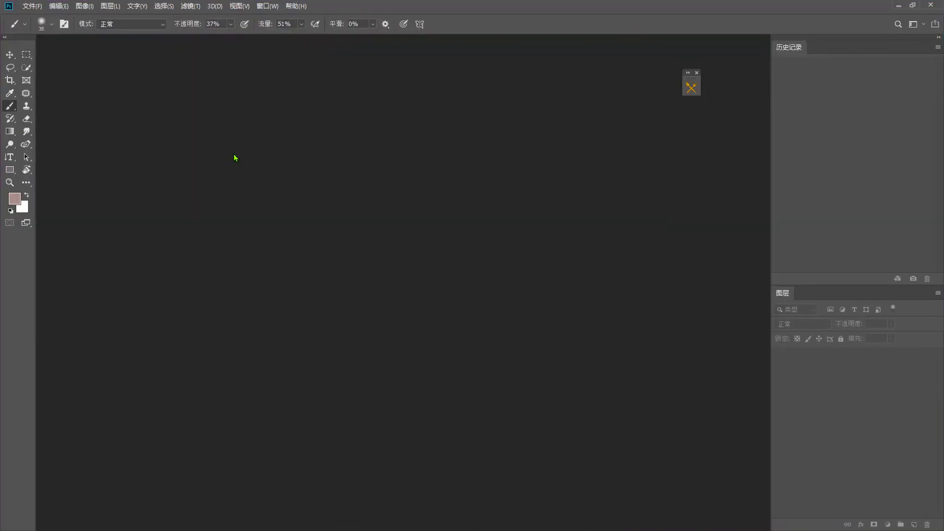
Step: Switch to Photoshop and open the lotus photo 可选颜色.JPG
drag(935, 23, 543, 152)
drag(942, 200, 507, 199)
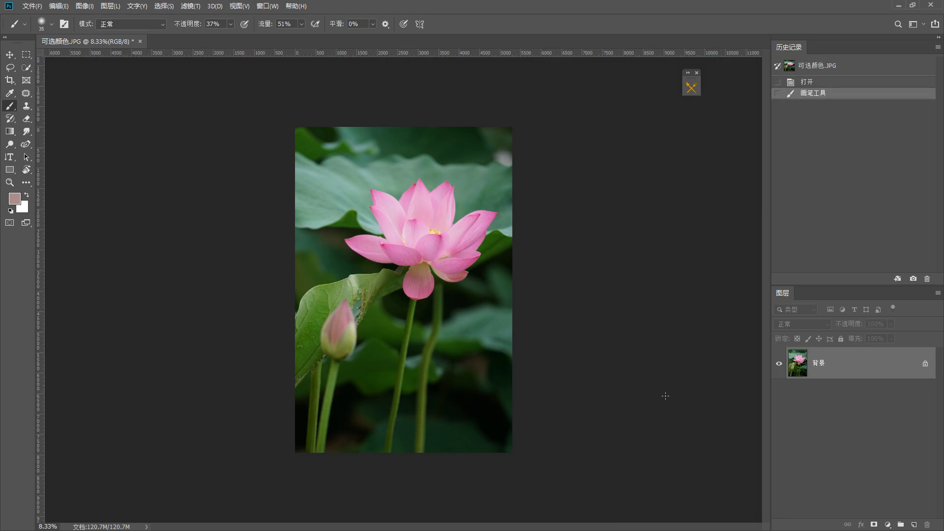
Step: Look through the available fill and adjustment layer types for the lotus photo, from 纯色 down to 可选颜色
key(F1)
click(887, 524)
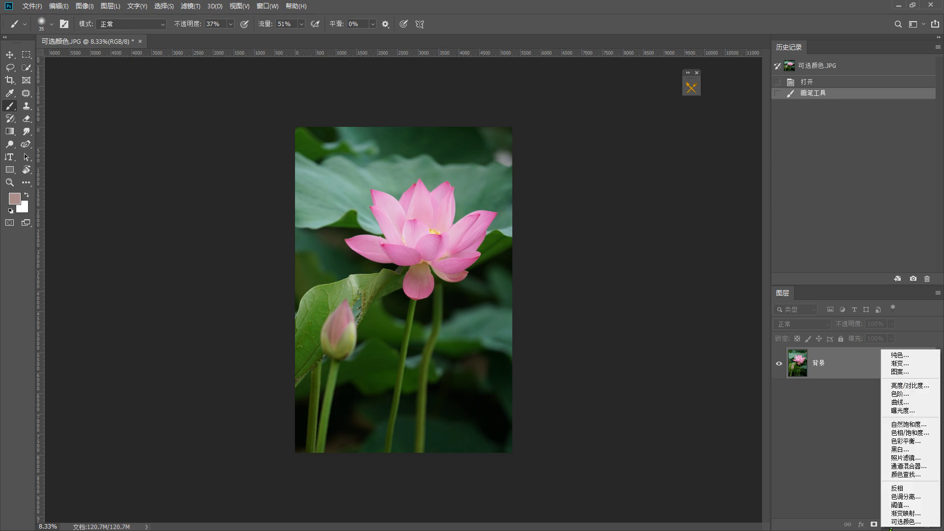
click(854, 503)
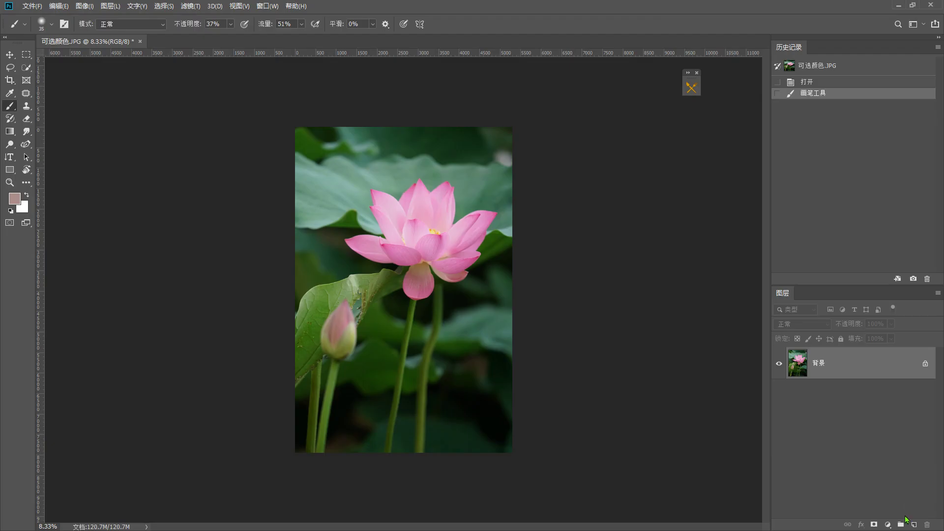
click(831, 517)
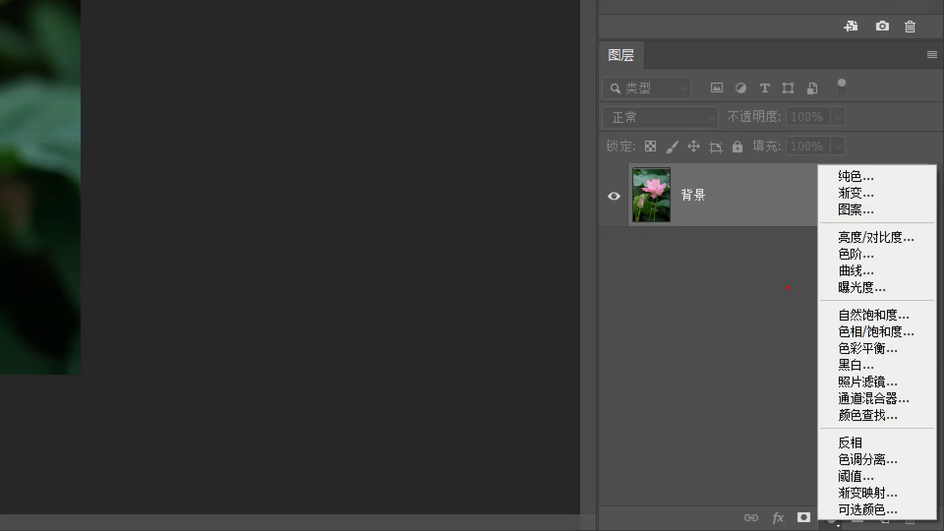
drag(782, 251, 803, 191)
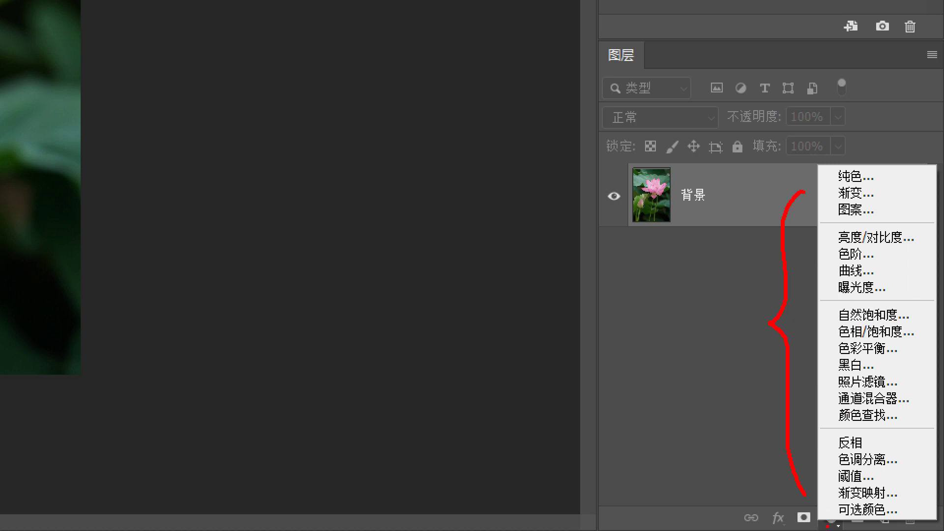
drag(823, 524, 936, 529)
drag(824, 500, 823, 523)
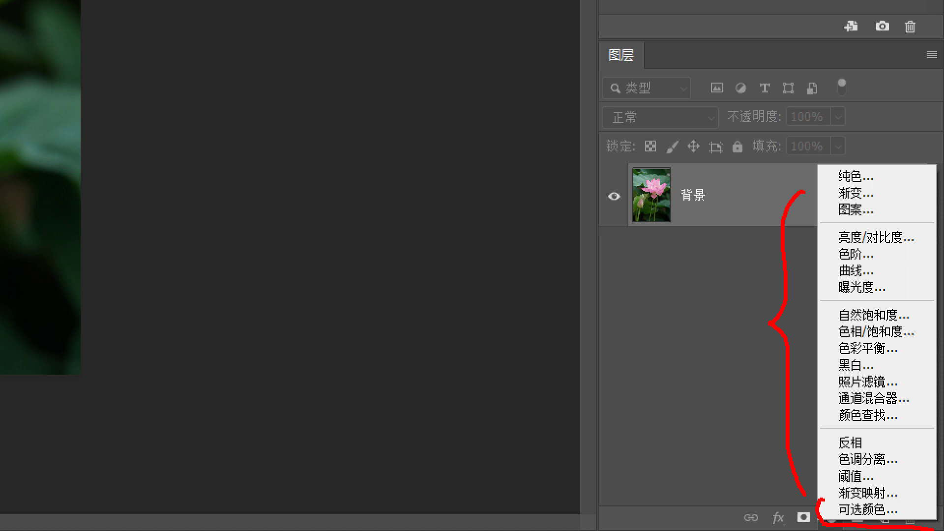
drag(910, 495, 923, 521)
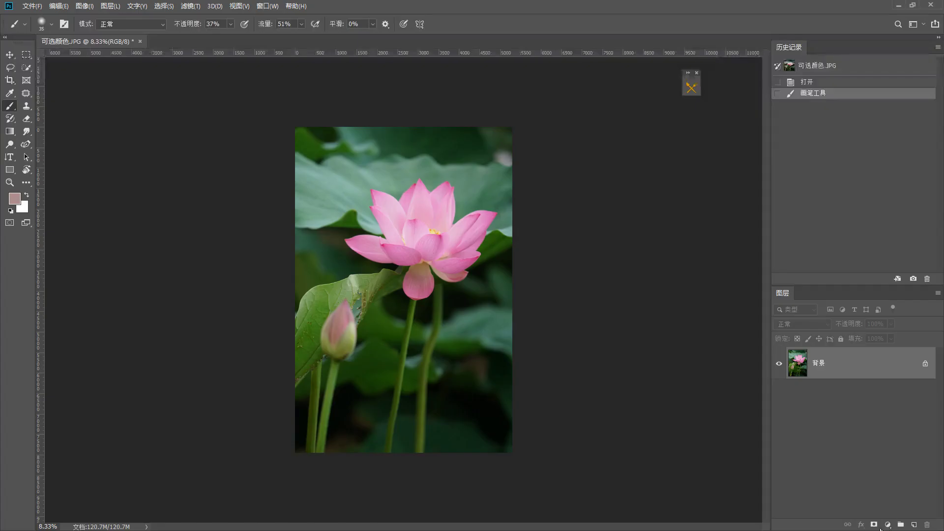
Step: Add a Selective Color (可选颜色) adjustment layer above the background and make its properties panel narrower
click(830, 517)
click(867, 510)
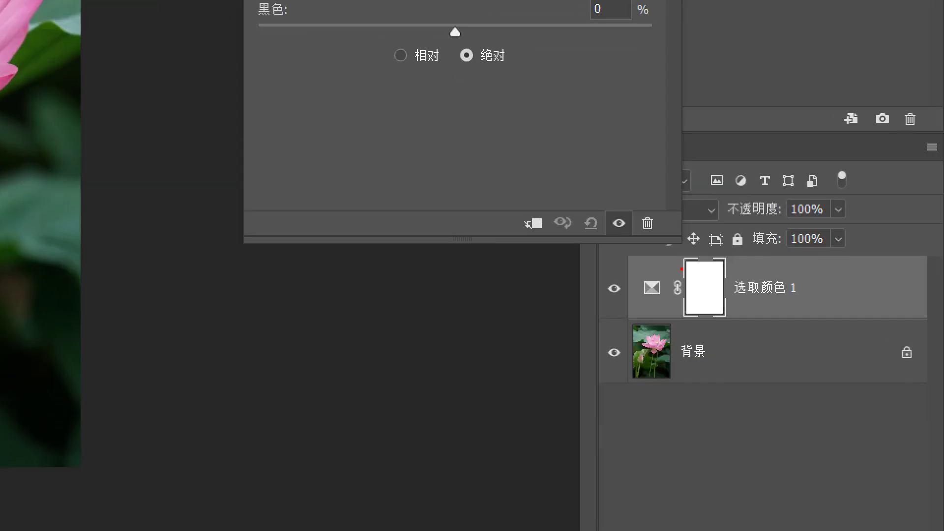
drag(818, 385, 865, 359)
drag(693, 331, 781, 329)
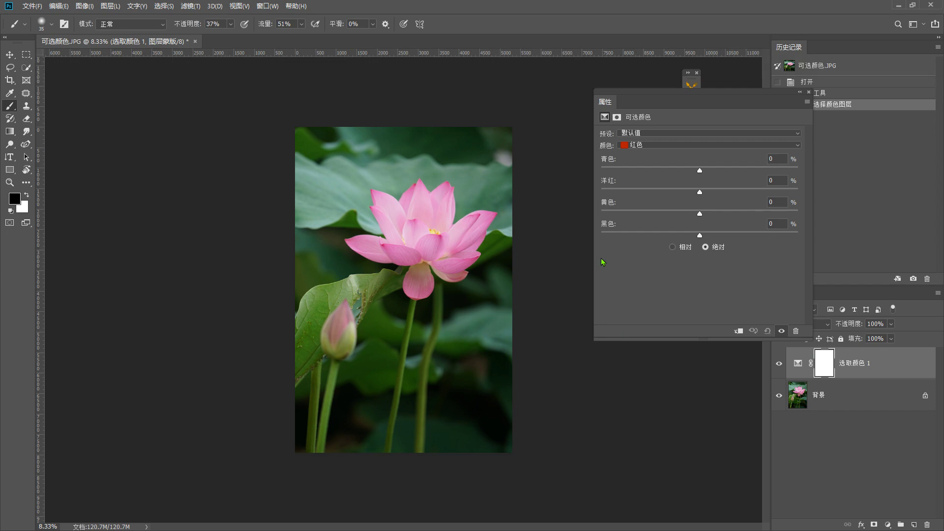
drag(594, 257, 634, 256)
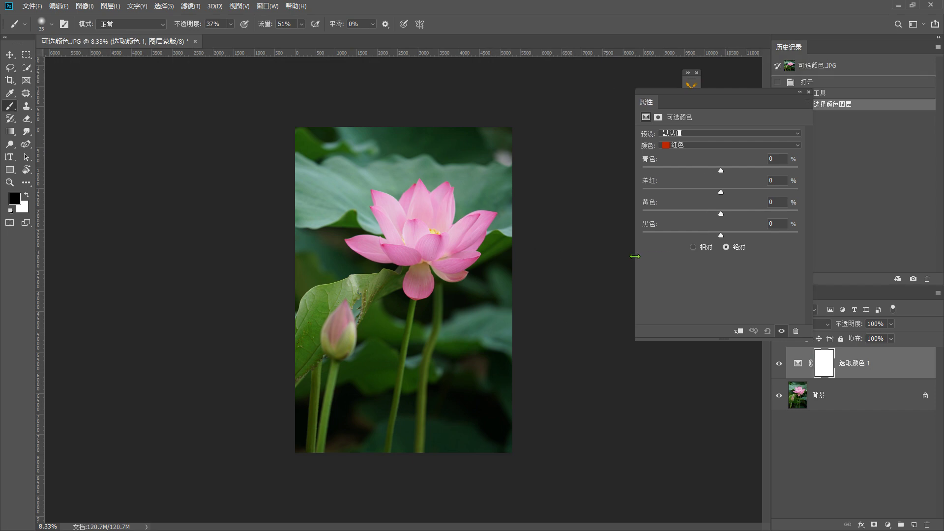
Step: Delete the Selective Color adjustment layer above the background
click(90, 7)
mouse_move(99, 33)
click(888, 525)
key(Delete)
Step: Try a Gradient Map (渐变映射) adjustment layer on the photo and delete it
click(887, 525)
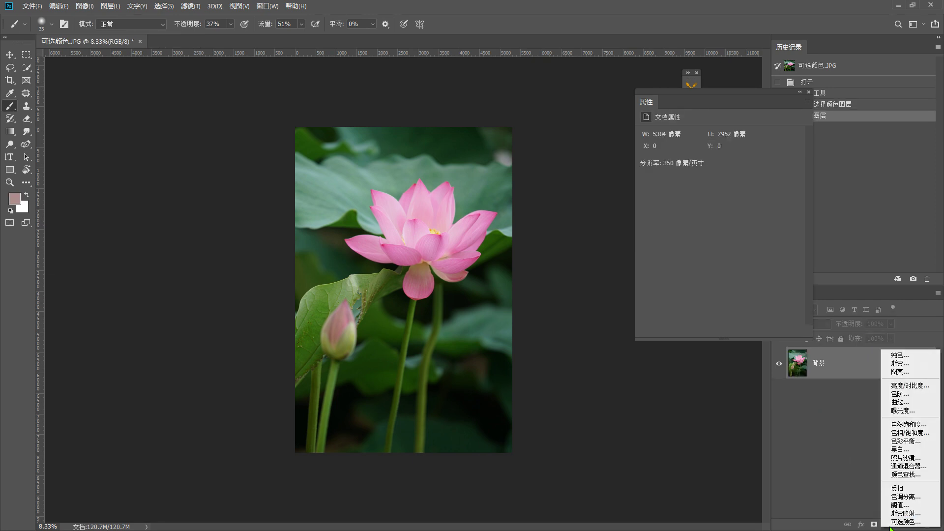
click(905, 513)
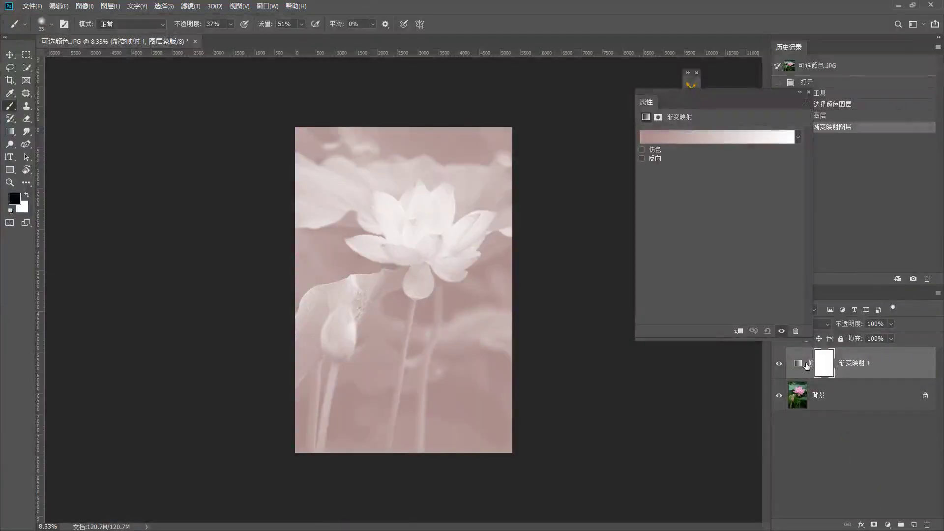
key(Delete)
Step: Set the layer thumbnails to the largest size in the layers panel options
click(938, 293)
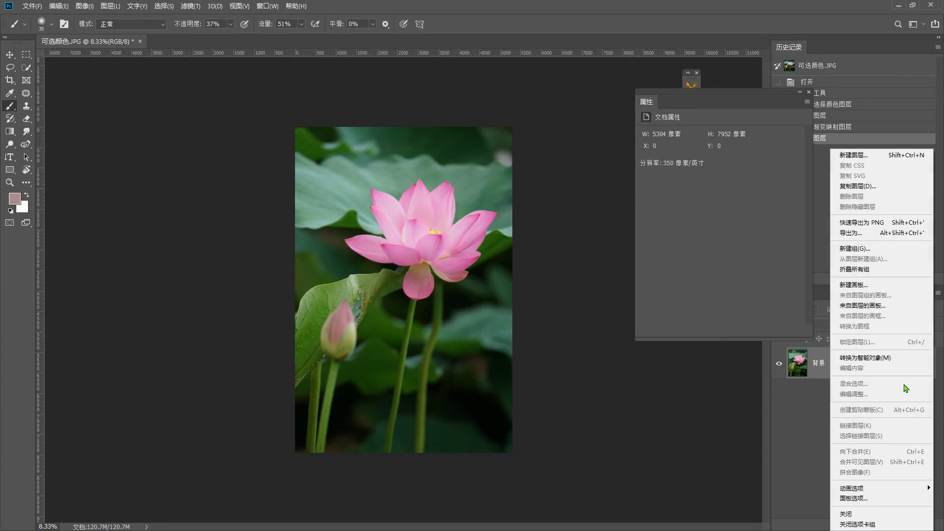
click(854, 498)
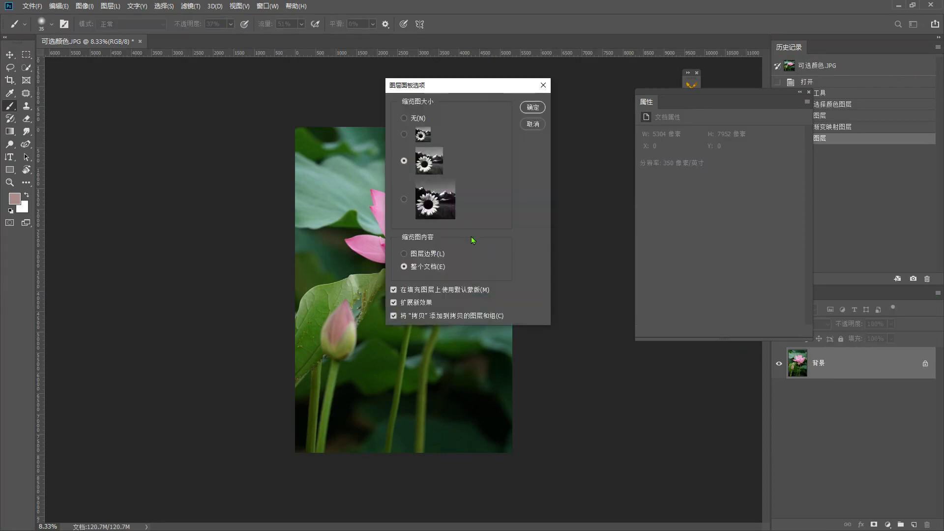
click(532, 107)
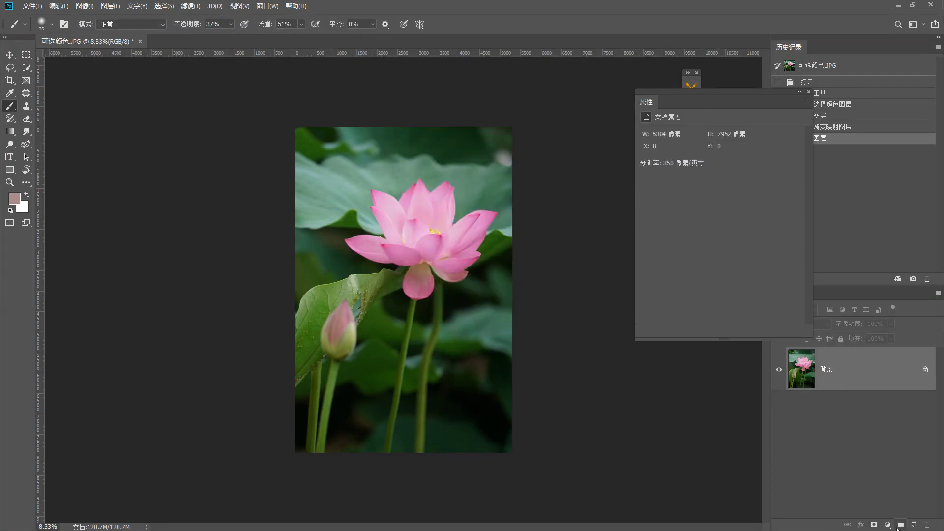
Step: Add a Selective Color adjustment layer and set its reds to cyan +41, magenta -46, yellow -63 and black -38
click(887, 525)
click(905, 519)
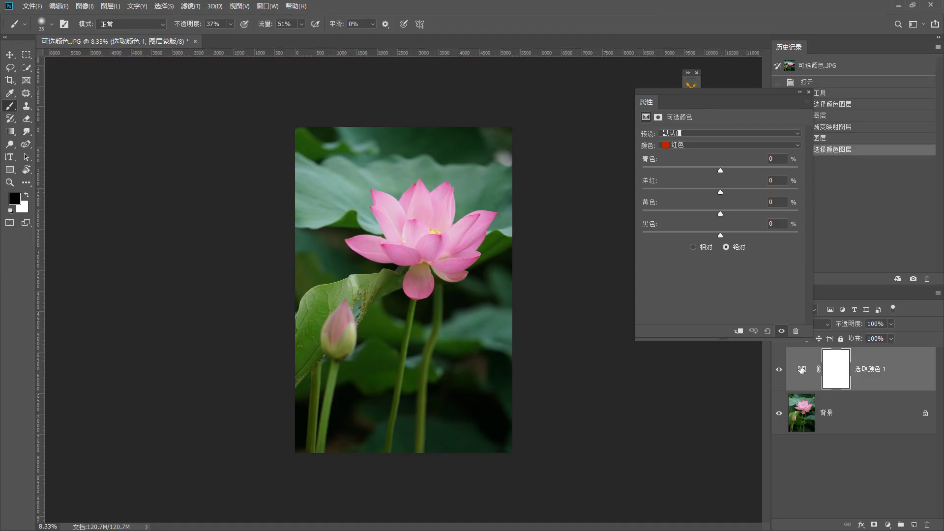
drag(720, 170, 773, 213)
drag(698, 213, 671, 213)
drag(720, 235, 690, 235)
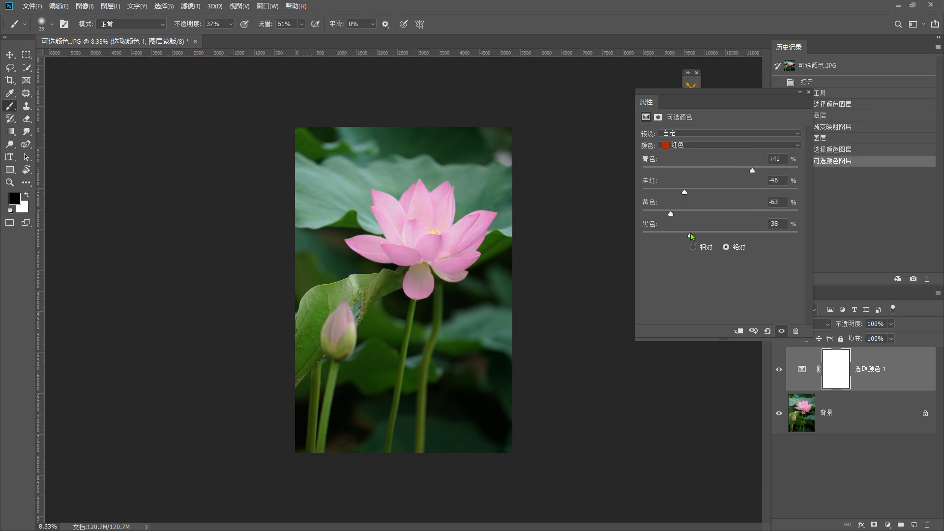
click(808, 92)
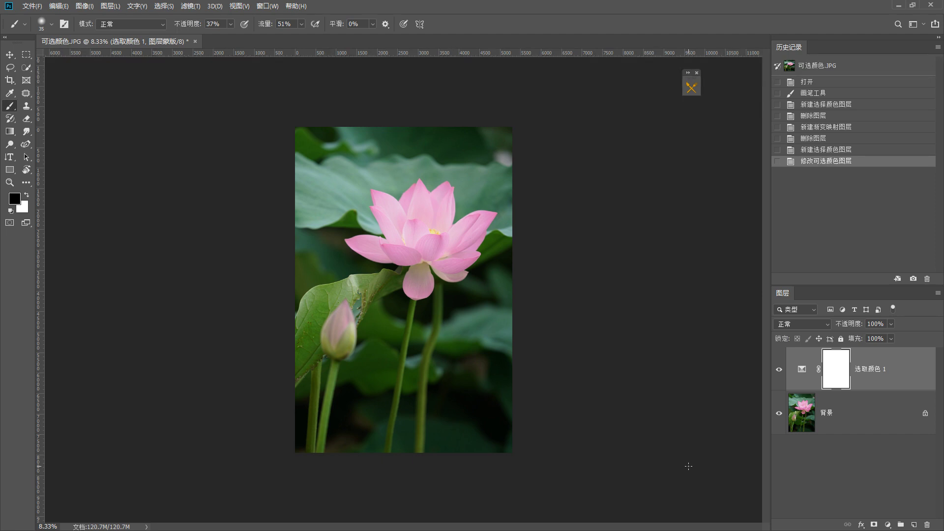
Step: Reopen the Selective Color layer's settings, review its red channel values and close them
double_click(801, 369)
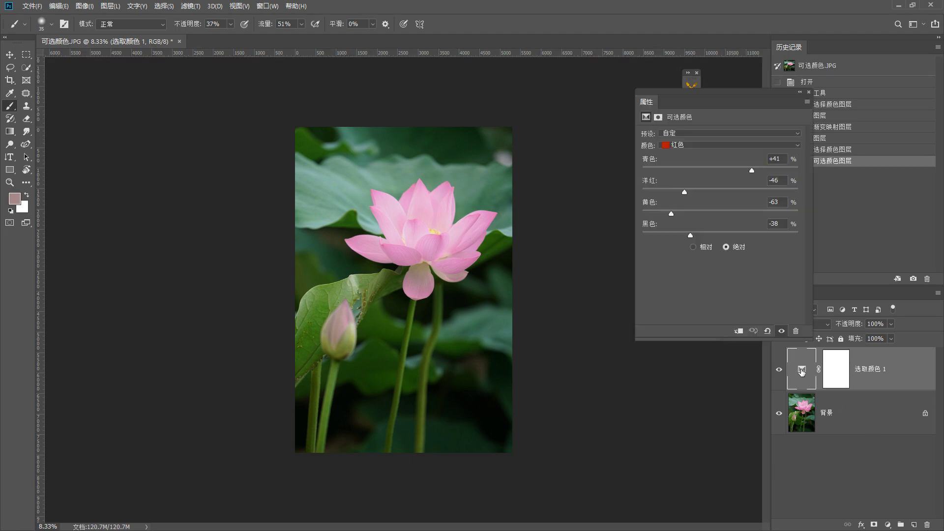
drag(720, 102, 513, 107)
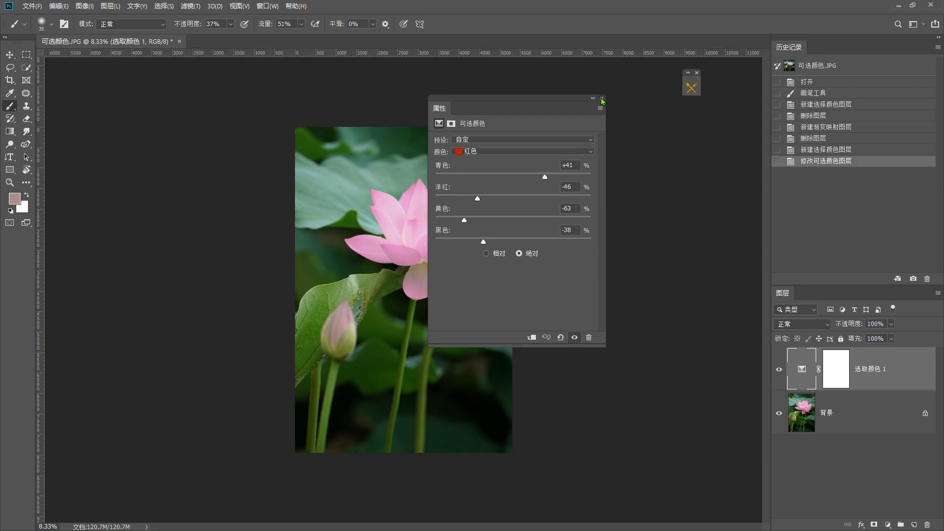
click(574, 23)
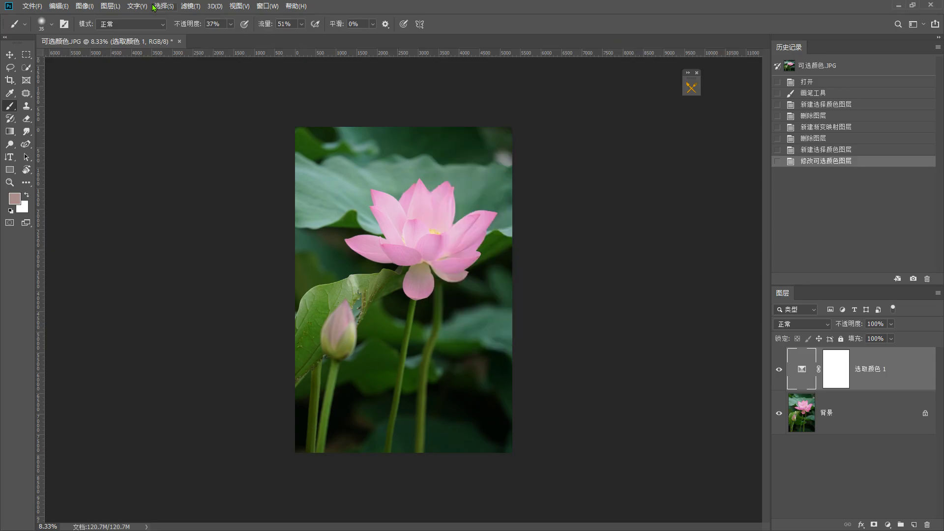
Step: Apply Selective Color directly to the background layer, with reds at cyan +51, magenta -78, yellow +41 and black +9, using the absolute method
click(110, 6)
mouse_move(83, 9)
click(805, 411)
click(84, 6)
mouse_move(109, 36)
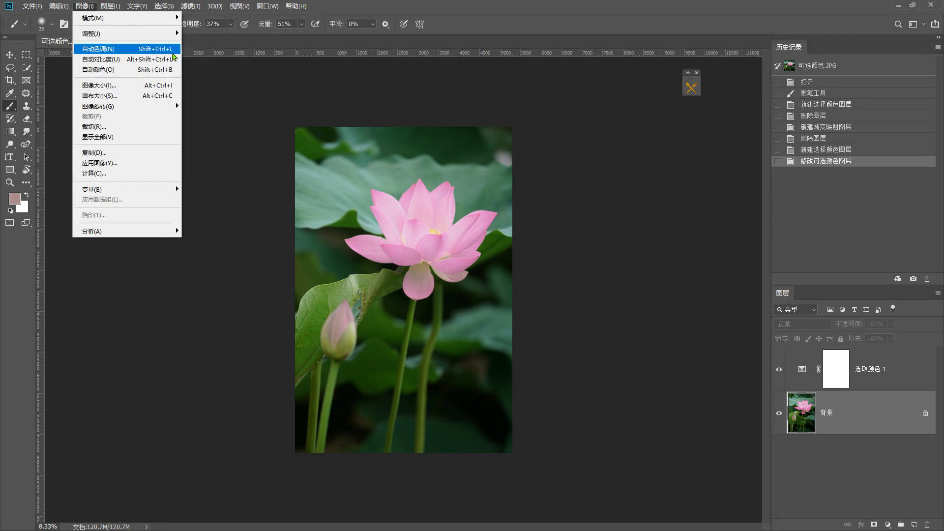
mouse_move(174, 33)
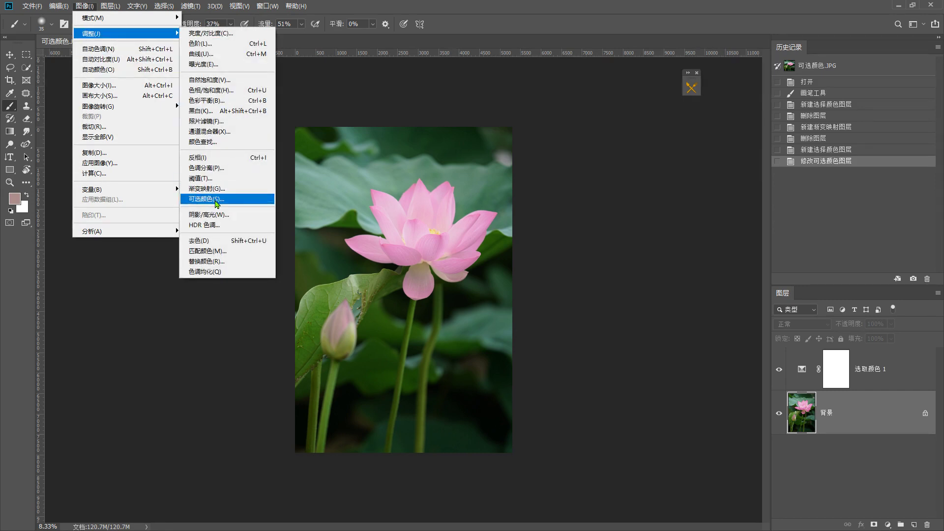
click(217, 203)
drag(611, 209, 615, 276)
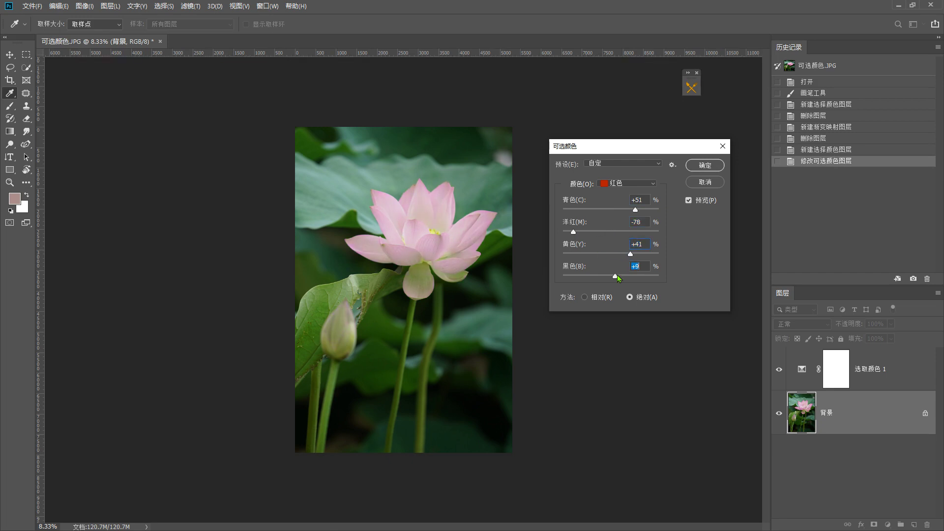
click(705, 165)
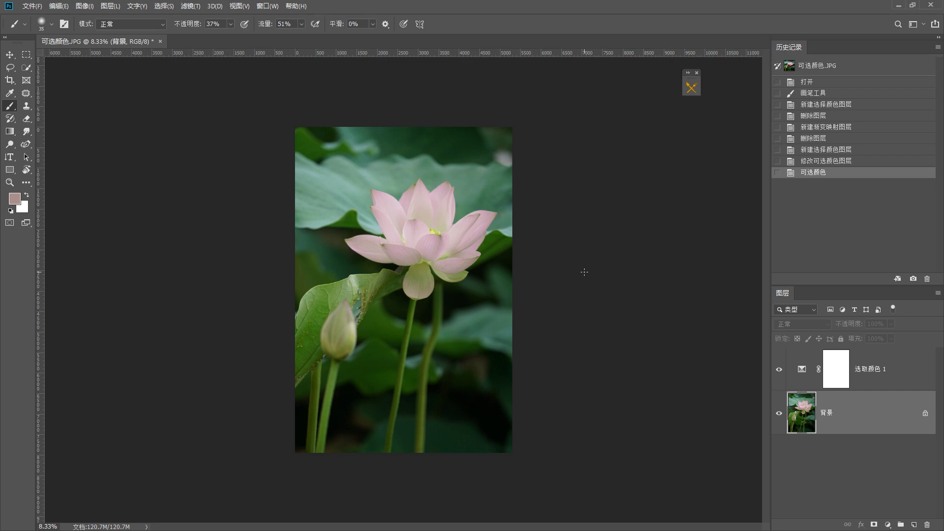
Step: Compare the photo before and after the direct Selective Color edit using the history states
click(807, 161)
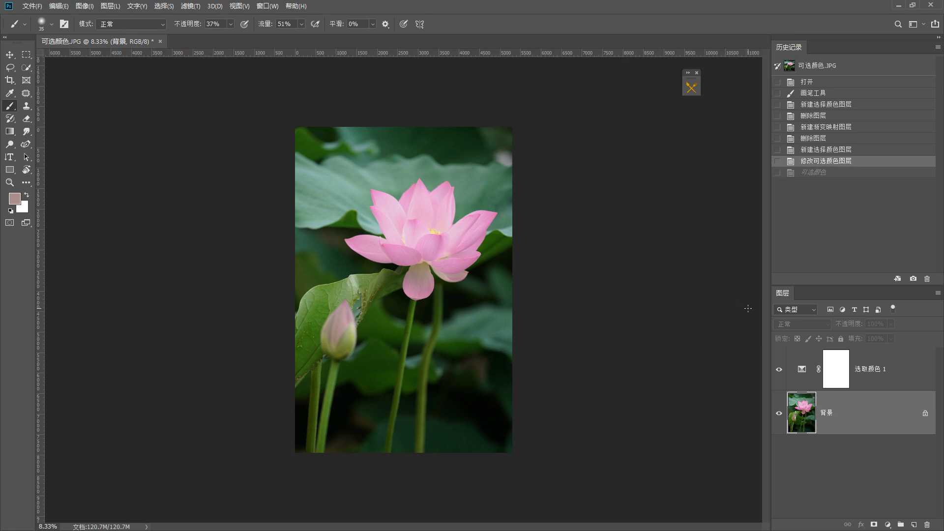
click(810, 173)
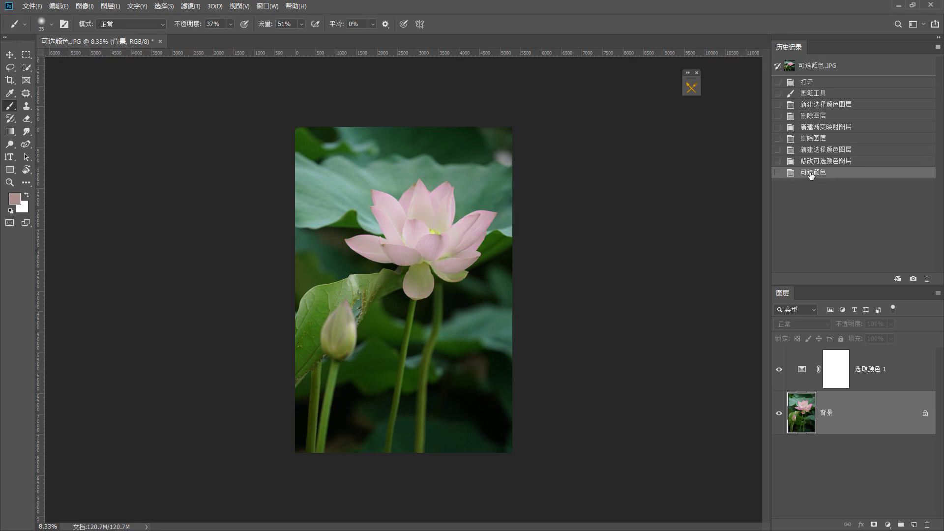
Step: Delete the Selective Color adjustment layer, keeping only the directly edited background layer
click(888, 524)
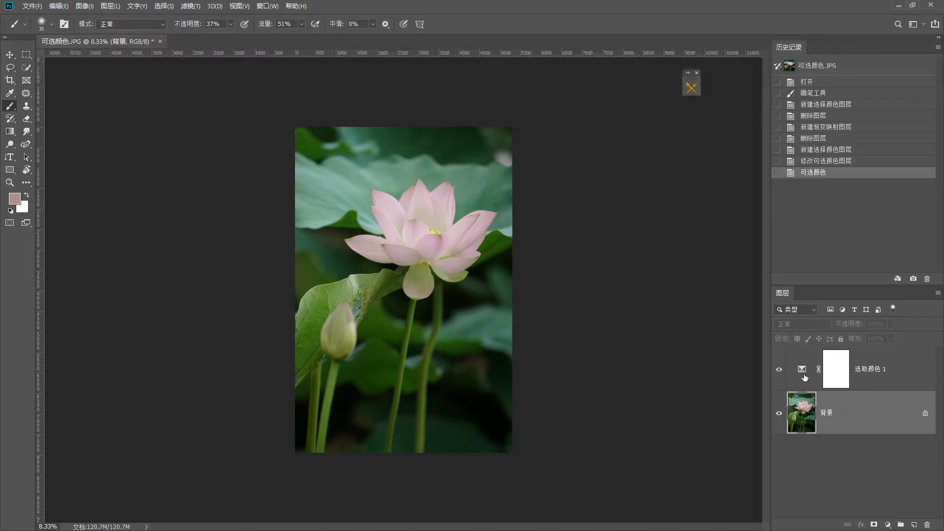
click(666, 224)
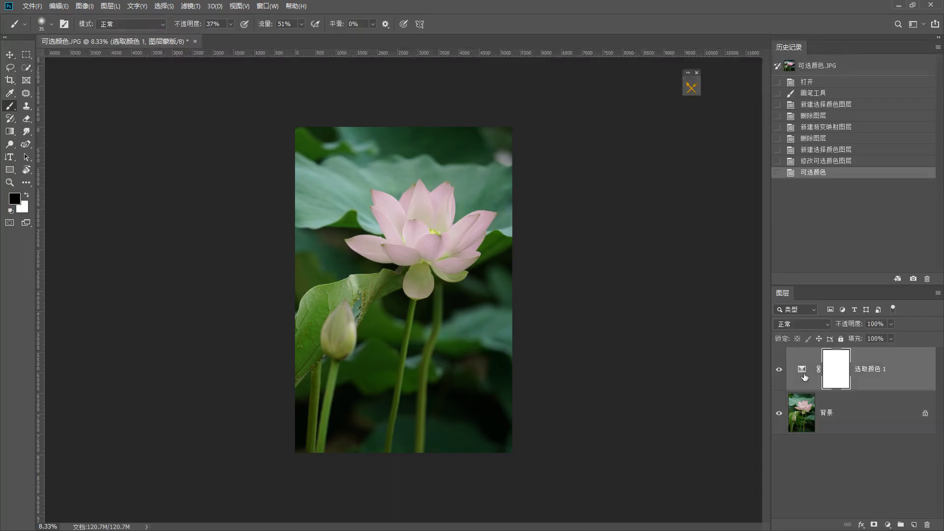
key(BackSpace)
Step: Add a fresh Selective Color adjustment layer above the background, then move and enlarge its properties panel over the photo
click(888, 525)
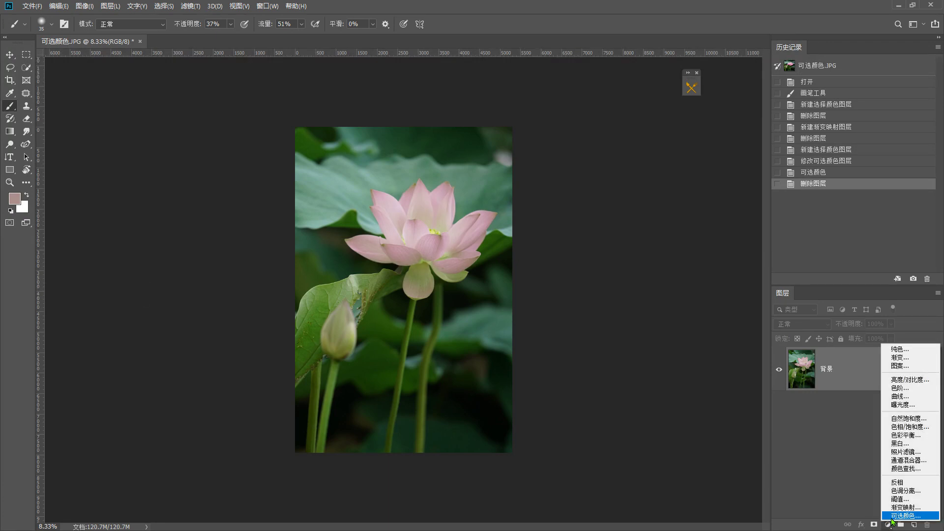
click(905, 508)
drag(535, 106, 401, 97)
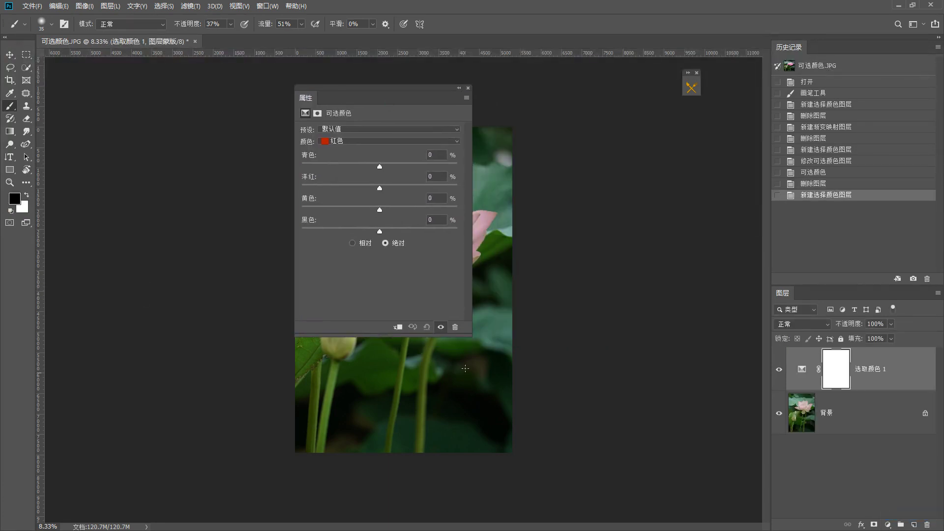
drag(473, 338, 604, 458)
key(F1)
mouse_move(526, 150)
mouse_down()
mouse_move(258, 216)
mouse_move(639, 199)
mouse_move(291, 58)
mouse_up()
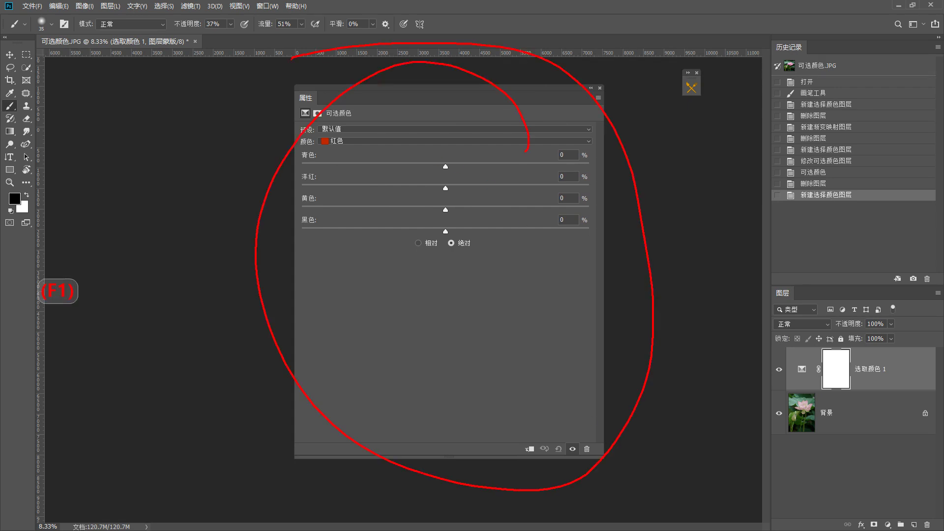
key(Escape)
key(F2)
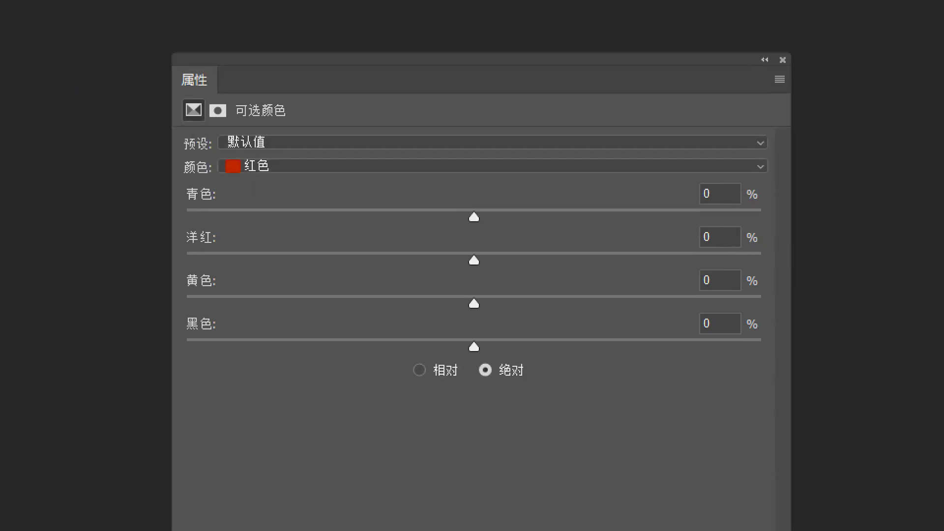
mouse_move(163, 138)
mouse_down()
mouse_move(177, 167)
mouse_move(647, 174)
mouse_up()
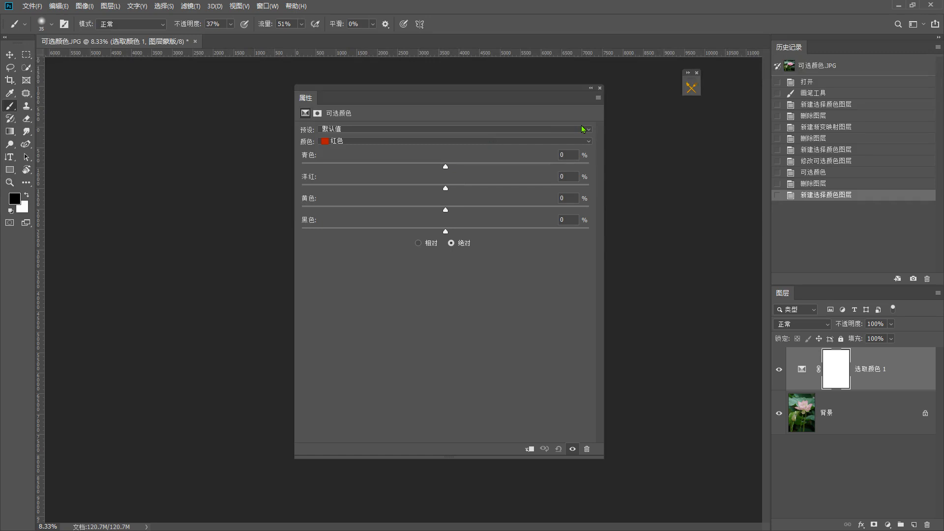
Step: Show the presets available for the Selective Color adjustment
click(737, 160)
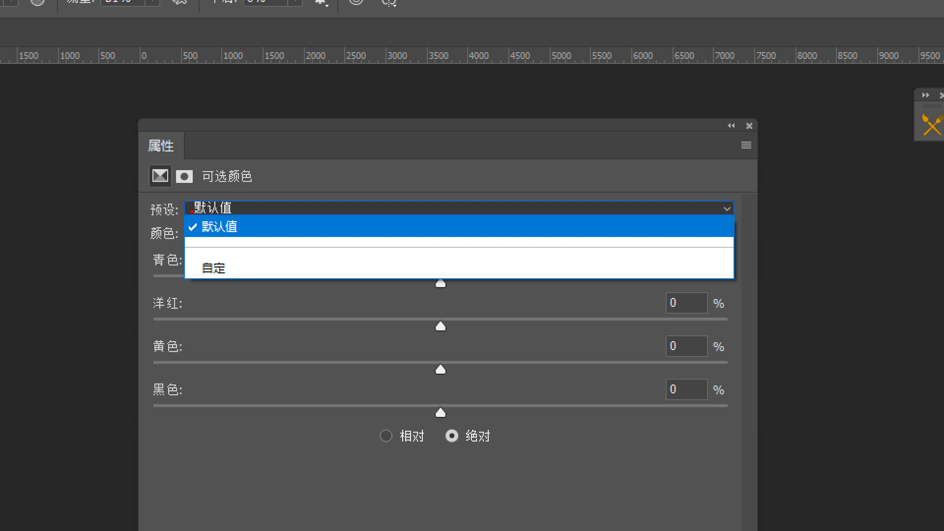
mouse_move(207, 188)
mouse_down()
mouse_move(225, 216)
mouse_move(209, 199)
mouse_move(175, 225)
mouse_up()
mouse_move(234, 230)
mouse_down()
mouse_move(267, 240)
mouse_move(308, 199)
mouse_up()
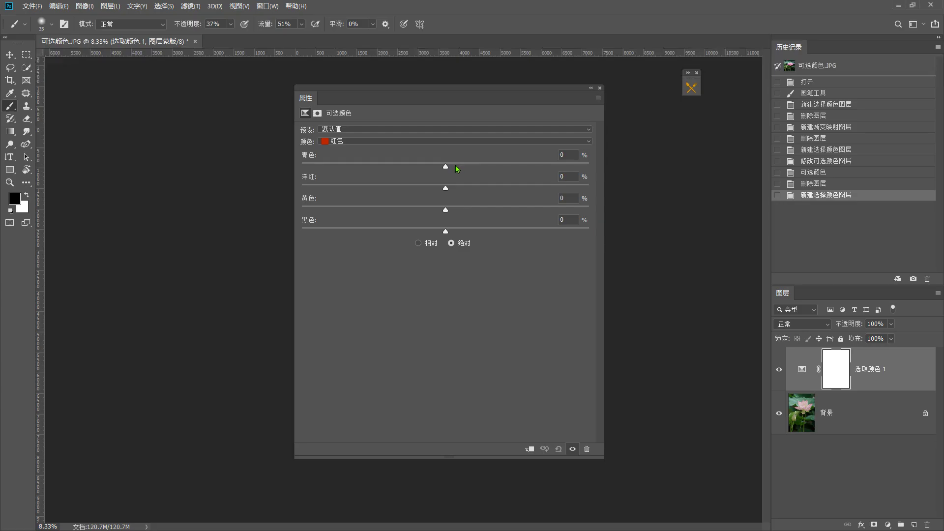
Step: Show the target colours offered by the Selective Color adjustment, from reds through blacks
click(409, 231)
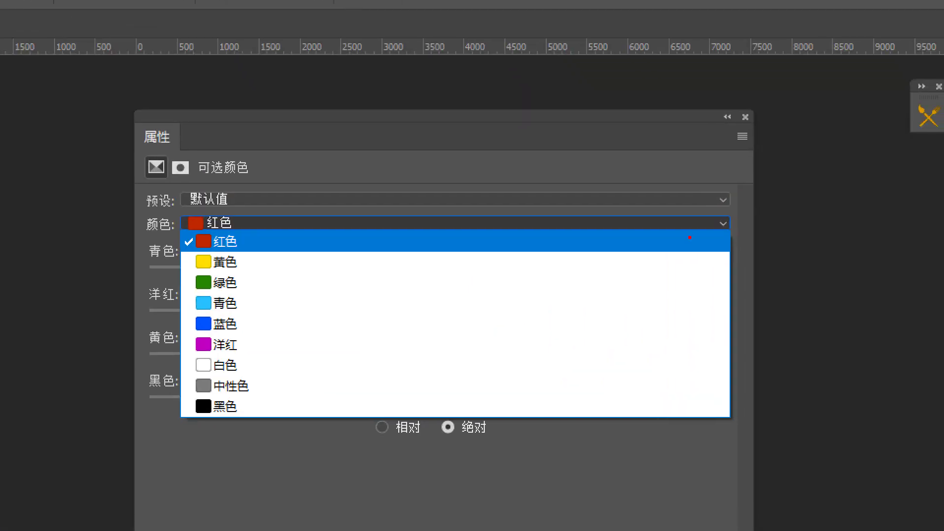
mouse_move(713, 223)
mouse_down()
mouse_move(726, 241)
mouse_move(741, 223)
mouse_move(719, 345)
mouse_up()
mouse_move(702, 322)
mouse_down()
mouse_move(719, 360)
mouse_move(737, 329)
mouse_up()
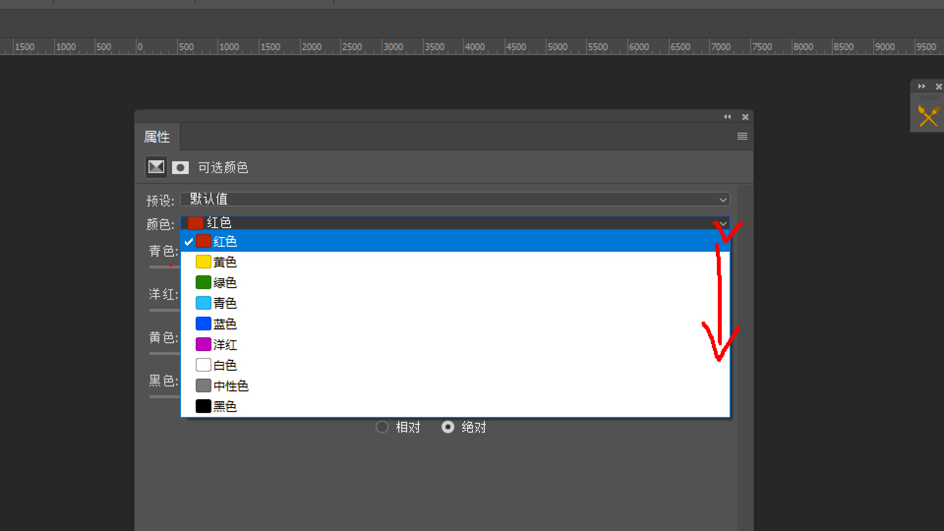
mouse_move(196, 255)
mouse_down()
mouse_move(244, 254)
mouse_move(239, 334)
mouse_move(221, 375)
mouse_move(233, 374)
mouse_move(255, 411)
mouse_up()
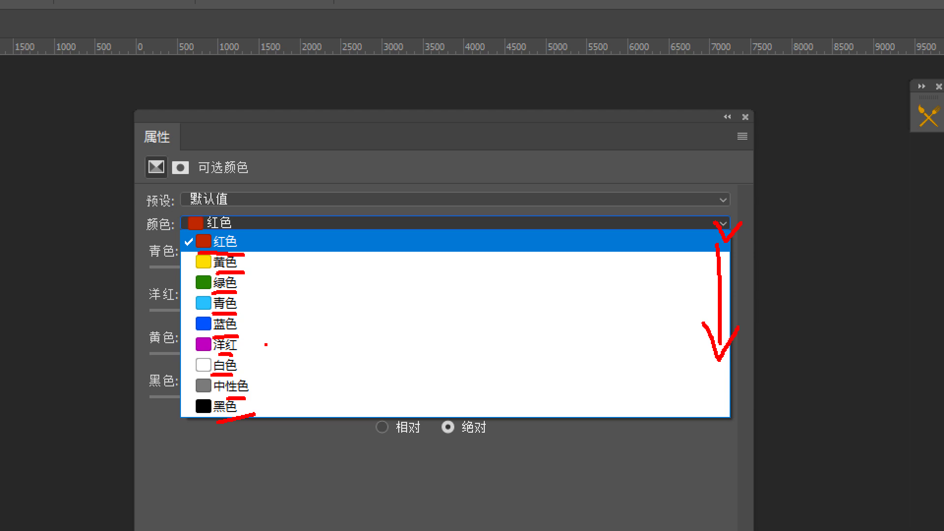
drag(240, 224, 244, 260)
drag(199, 230, 191, 253)
key(Escape)
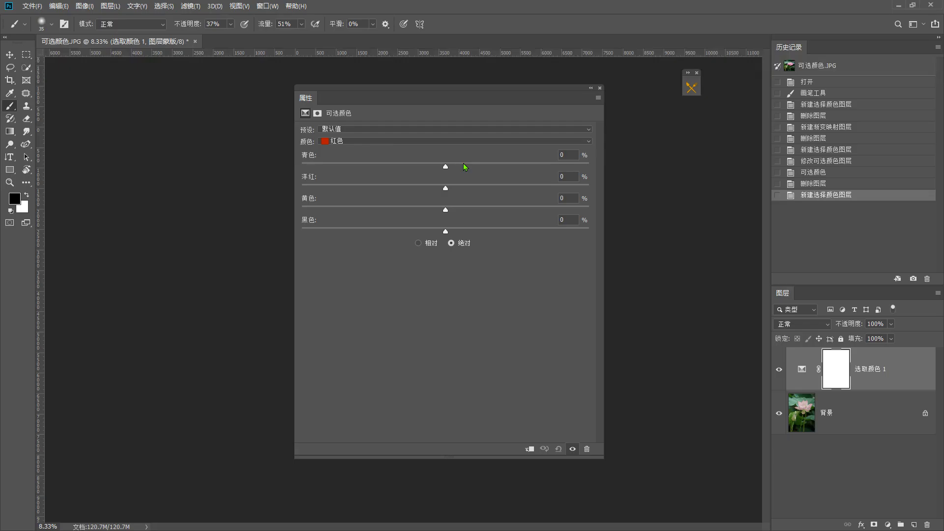
Step: Keep Reds as the target colour and briefly move the properties panel aside to view the lotus
click(386, 142)
click(376, 147)
drag(390, 97, 620, 117)
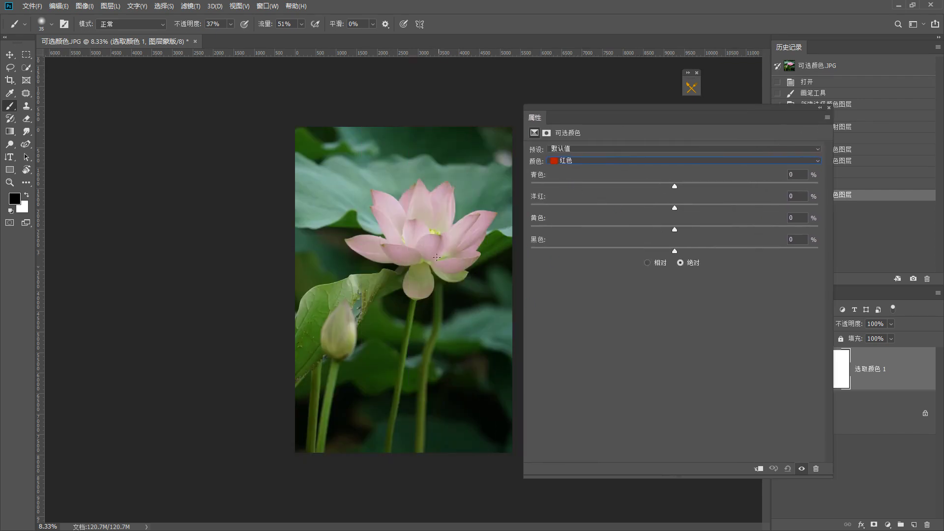
drag(602, 111, 436, 114)
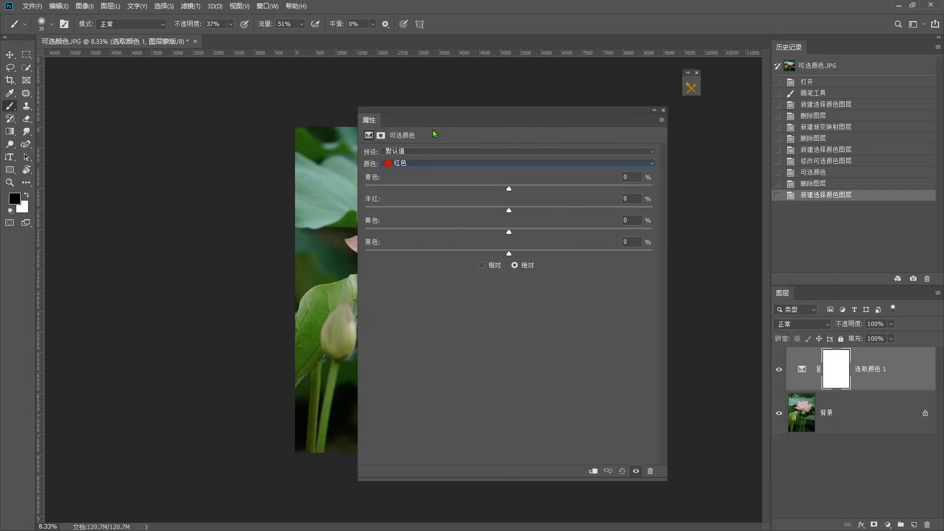
Step: Switch the target colour to Greens and move the properties panel beside the photo
click(408, 163)
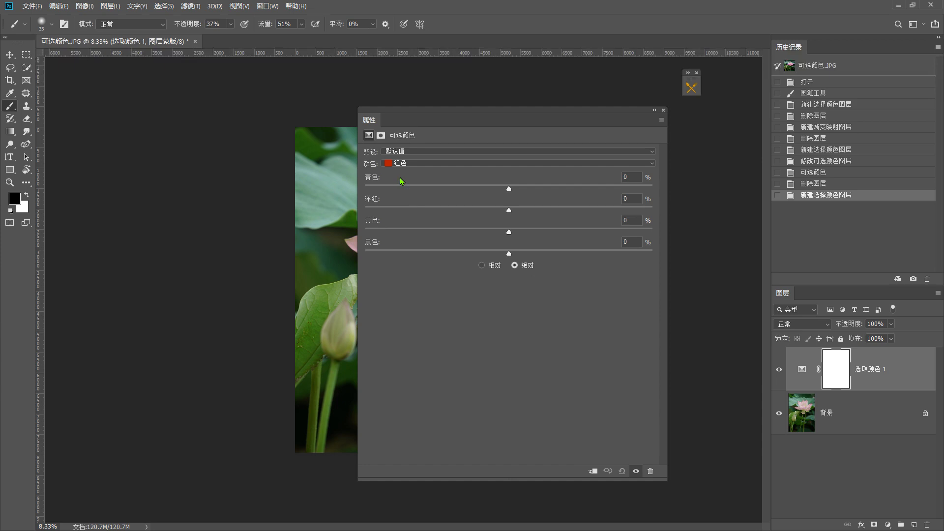
click(410, 166)
click(401, 195)
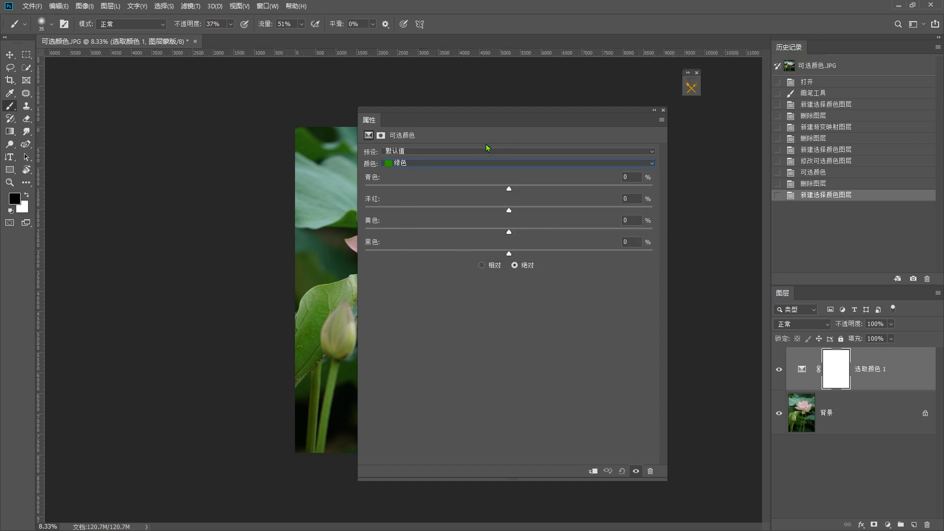
drag(474, 110, 645, 117)
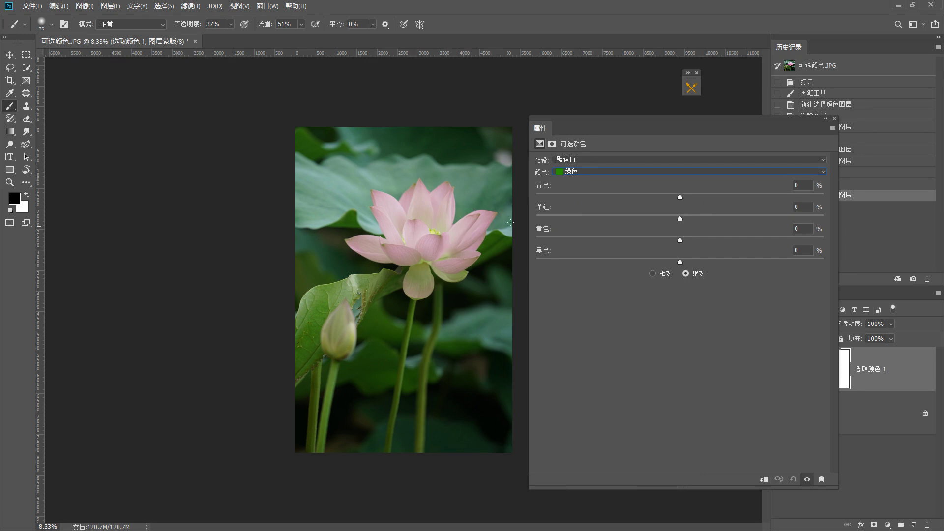
Step: Switch the Selective Color target colour to Blues
click(576, 172)
click(576, 224)
key(F1)
drag(599, 225, 390, 274)
drag(435, 237, 440, 313)
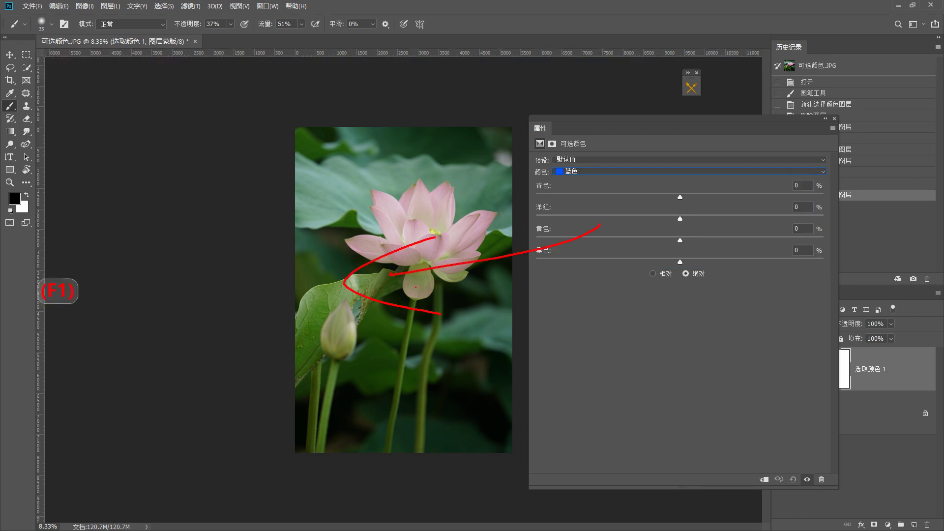
key(Escape)
Step: Close the properties panel, revert the photo to its opened history state, and add a new Selective Color adjustment layer
click(834, 119)
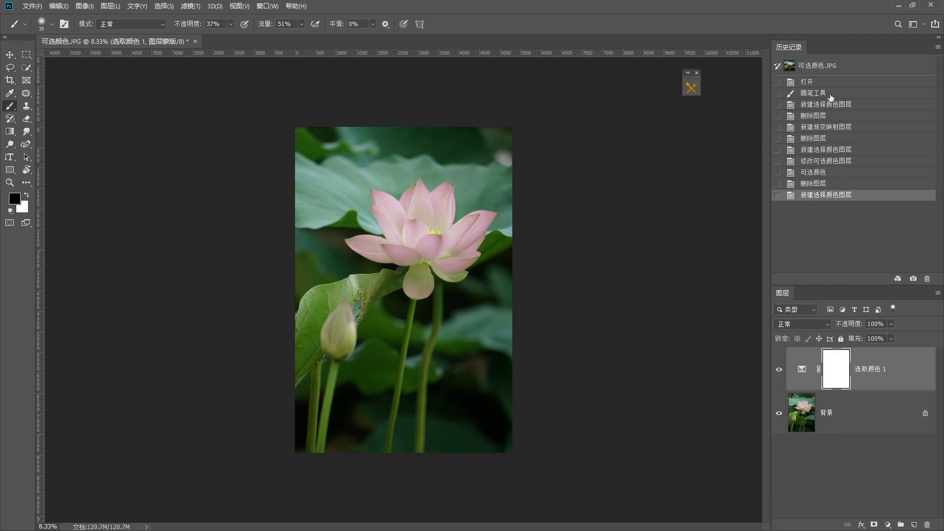
click(830, 84)
click(888, 525)
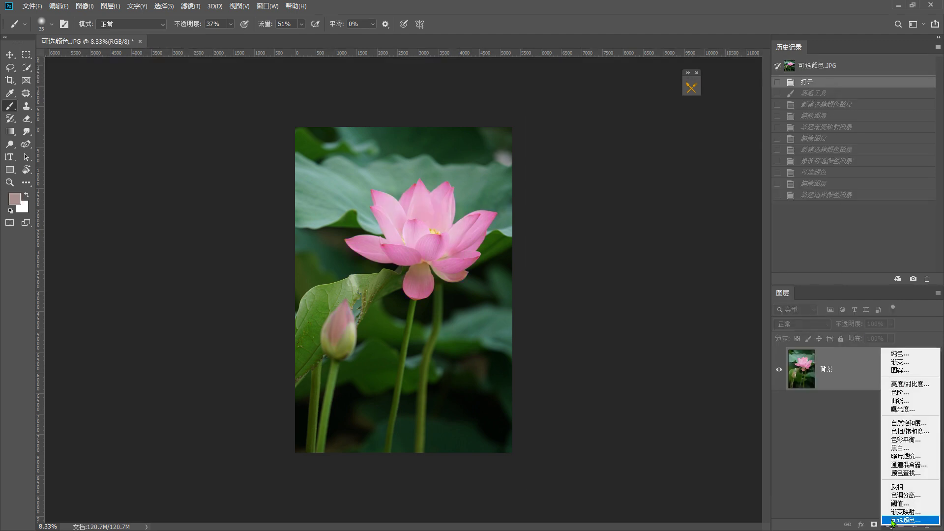
click(899, 515)
Step: Target Reds and try different Cyan amounts, ending at -2%
click(586, 172)
click(573, 181)
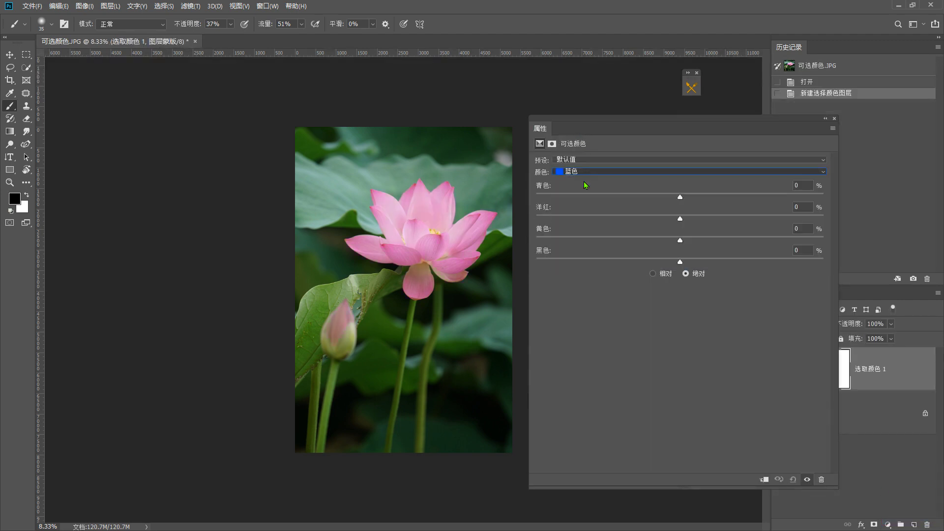
drag(680, 197, 816, 199)
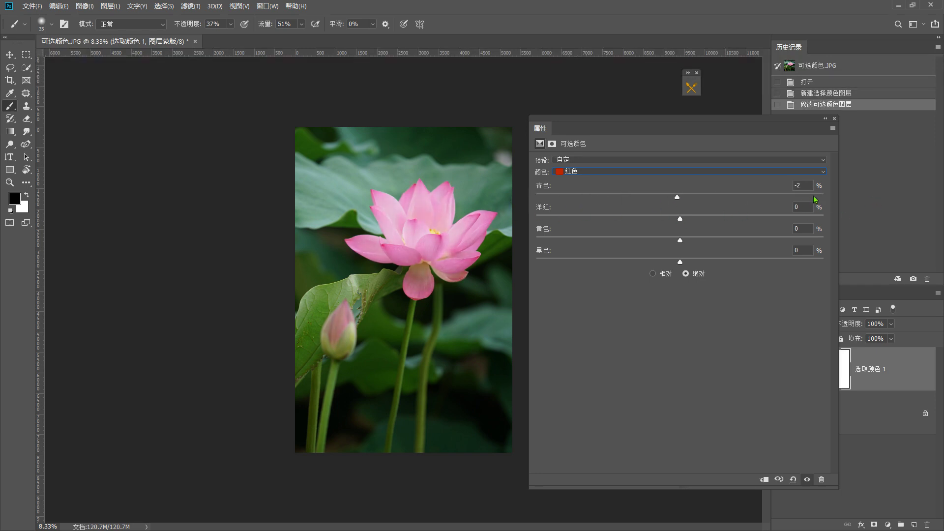
Step: Target Greens, try different Cyan amounts, and reset Cyan to 0%
click(627, 171)
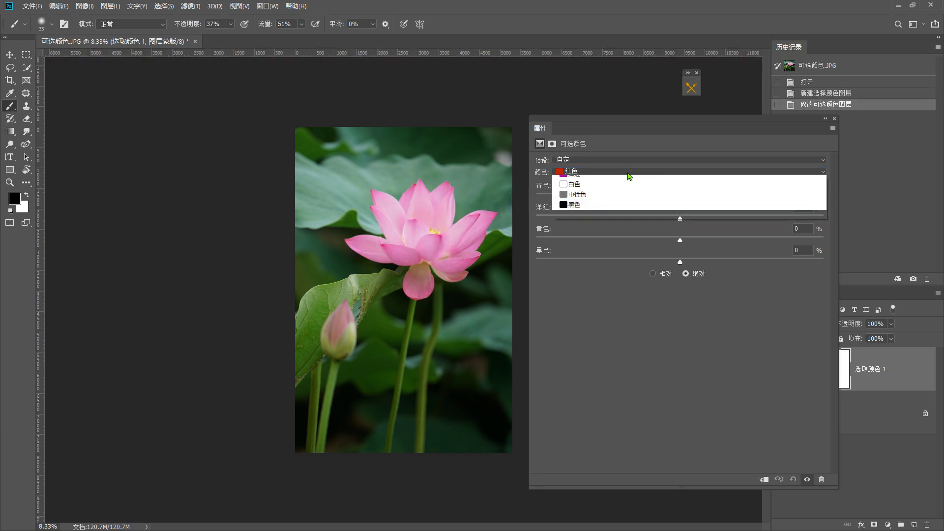
click(598, 206)
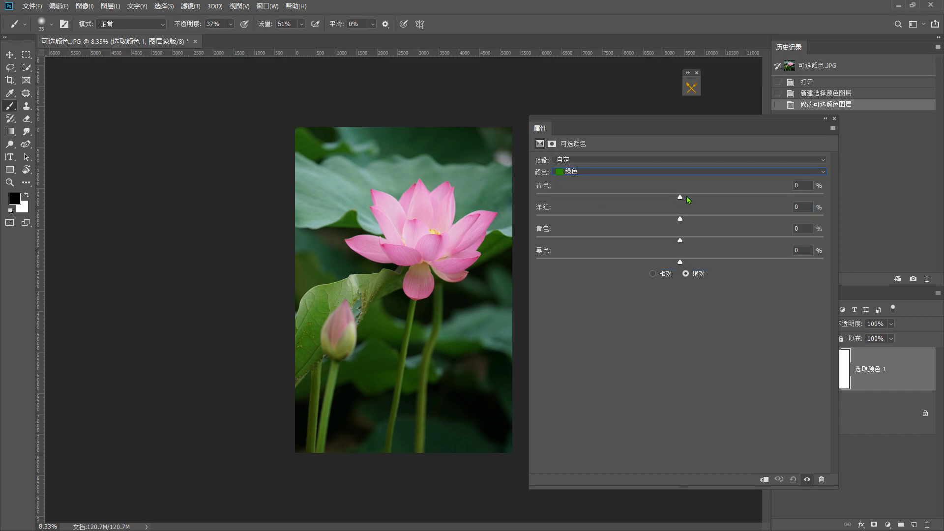
drag(681, 197, 483, 218)
mouse_move(677, 195)
mouse_down()
mouse_move(823, 197)
mouse_move(634, 194)
mouse_move(662, 197)
mouse_up()
double_click(801, 185)
text(0)
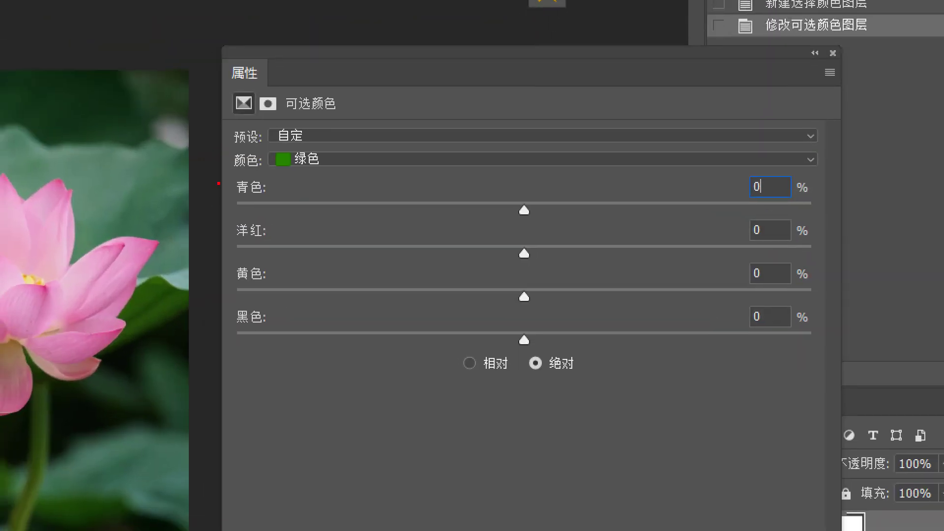
key(ctrl)
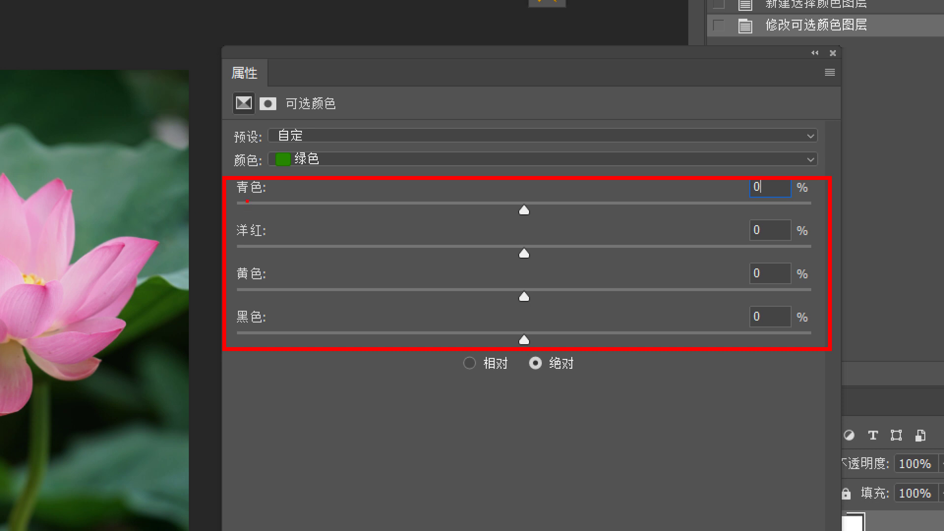
drag(234, 204, 265, 206)
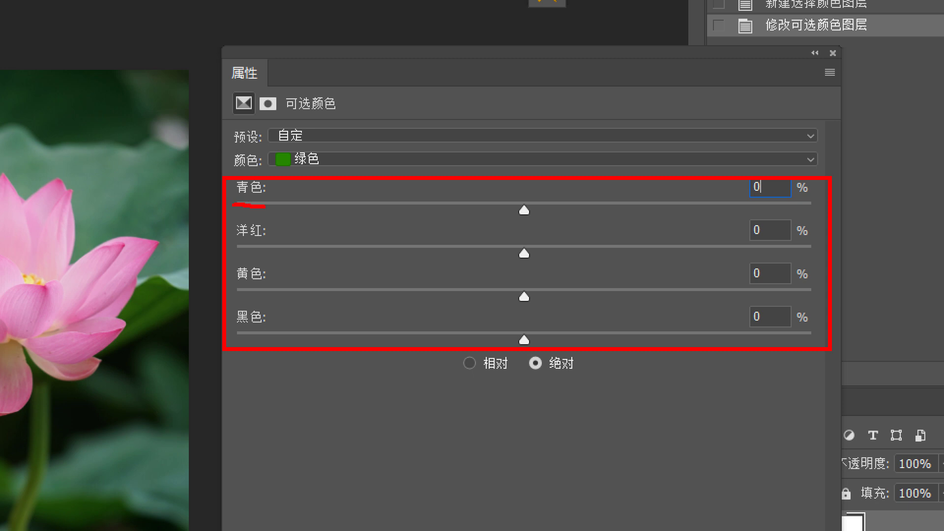
drag(230, 250, 266, 249)
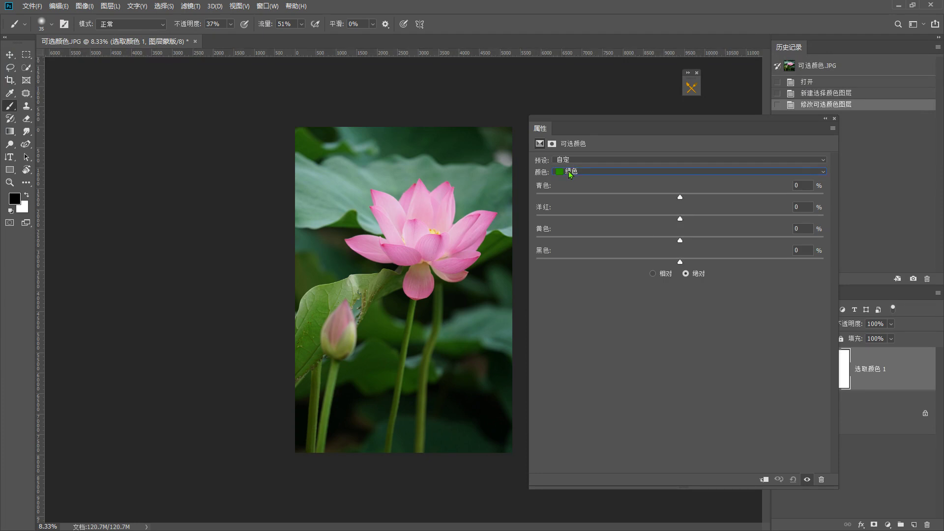
Step: Target Reds again, shift the properties panel slightly, and set Cyan to +100%
click(571, 172)
click(573, 181)
drag(613, 125, 600, 124)
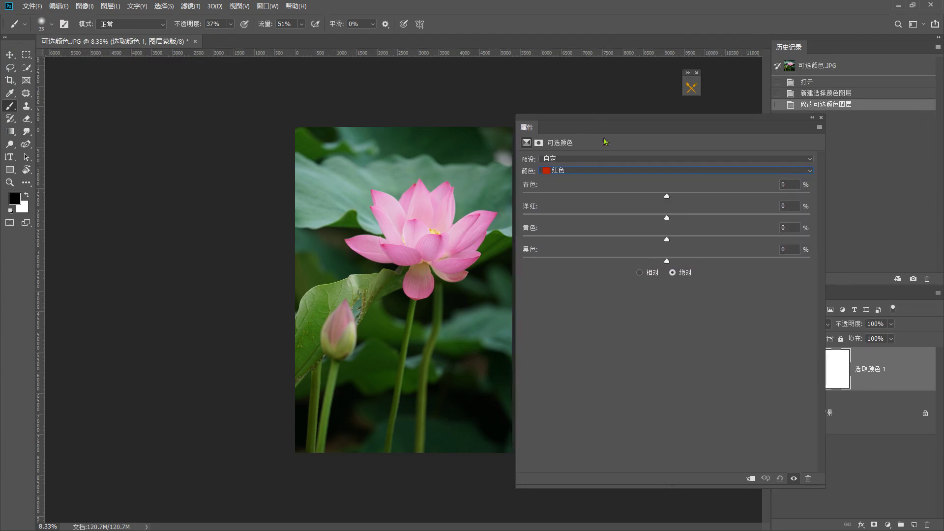
drag(667, 196, 836, 195)
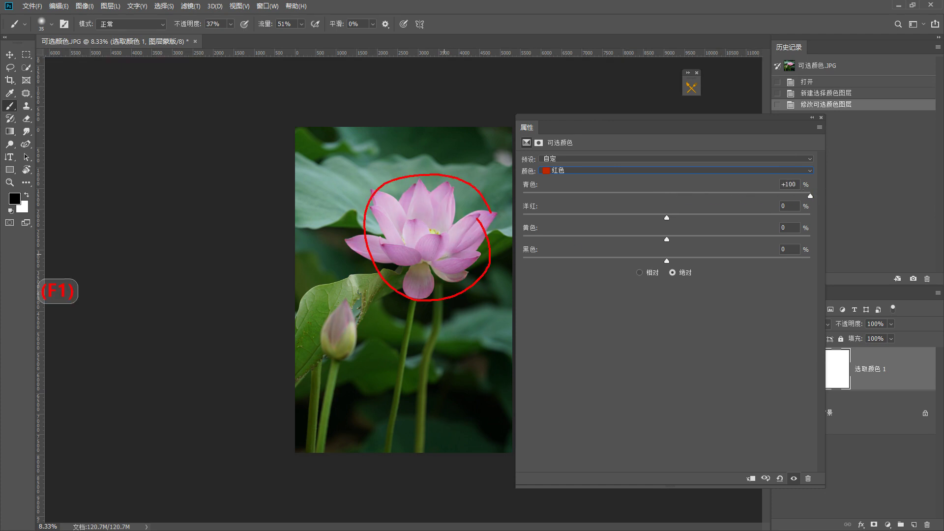
Step: Compare the lotus with and without the increased red-range Cyan by repeatedly toggling the adjustment layer's visibility
key(Escape)
scroll(443, 269, up, 5)
key(space)
key(space)
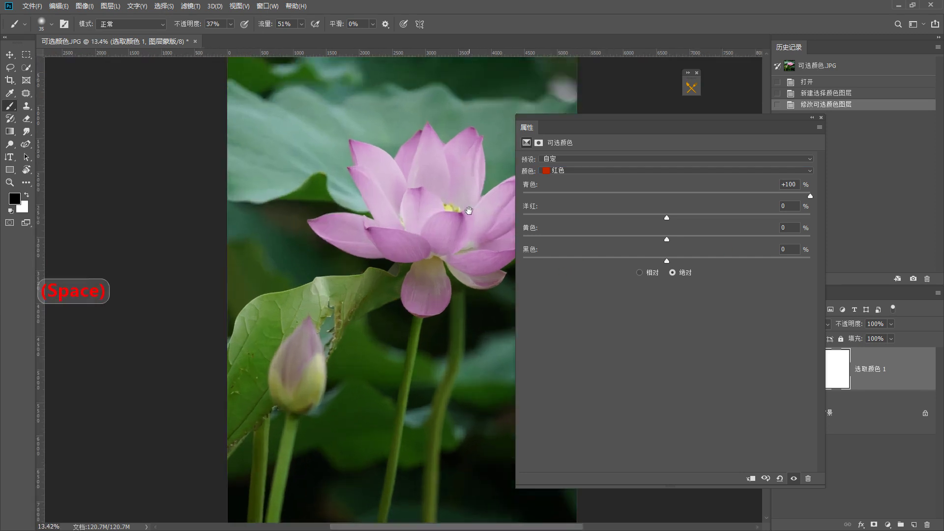
drag(458, 212, 358, 212)
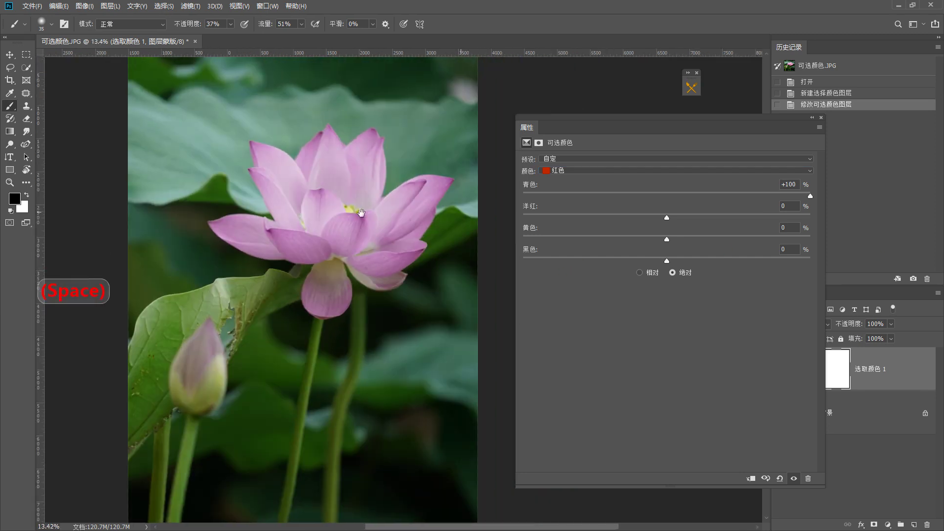
click(794, 478)
click(794, 478)
click(794, 479)
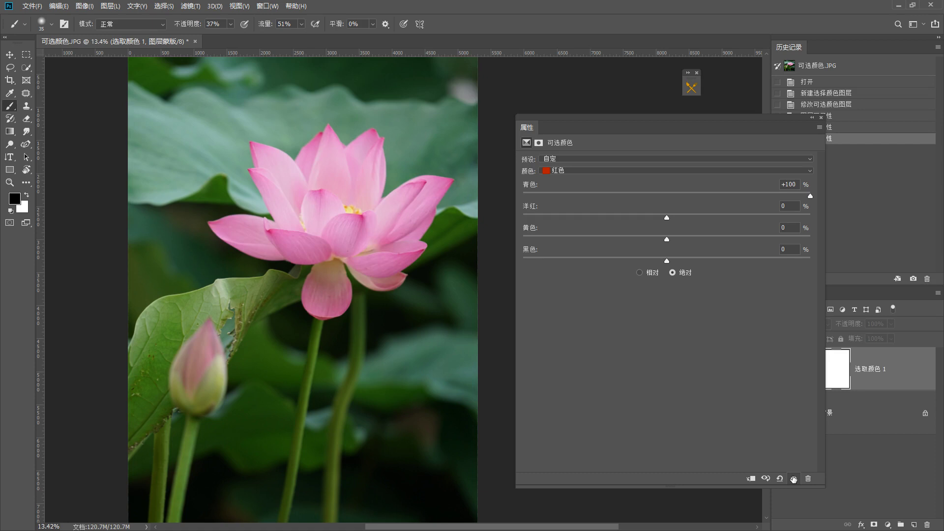
click(794, 479)
click(794, 478)
click(793, 479)
click(793, 479)
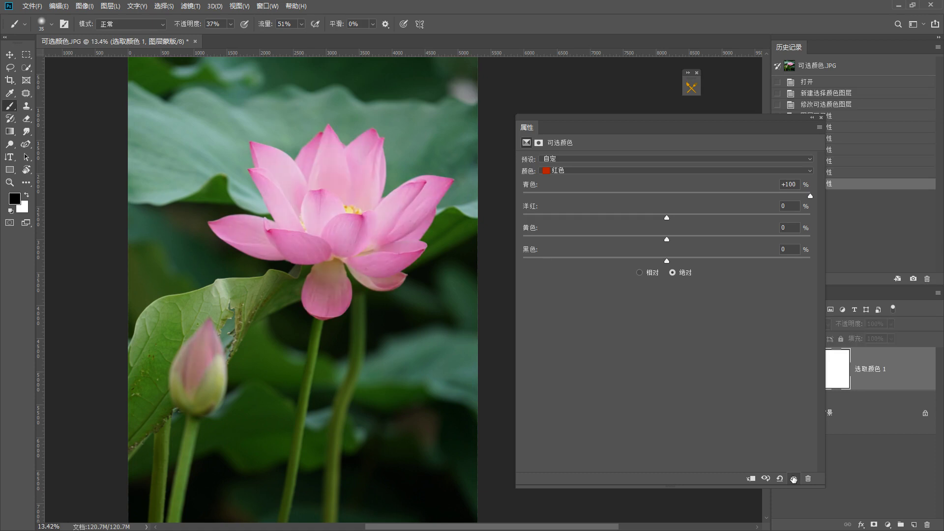
click(794, 478)
click(793, 479)
click(793, 479)
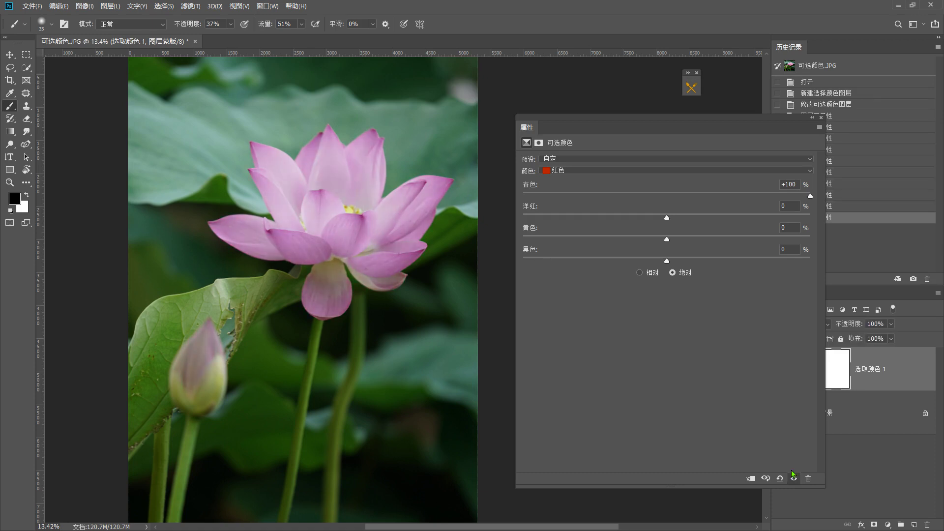
Step: Set the Cyan amount for Reds to -100%
drag(803, 202, 846, 207)
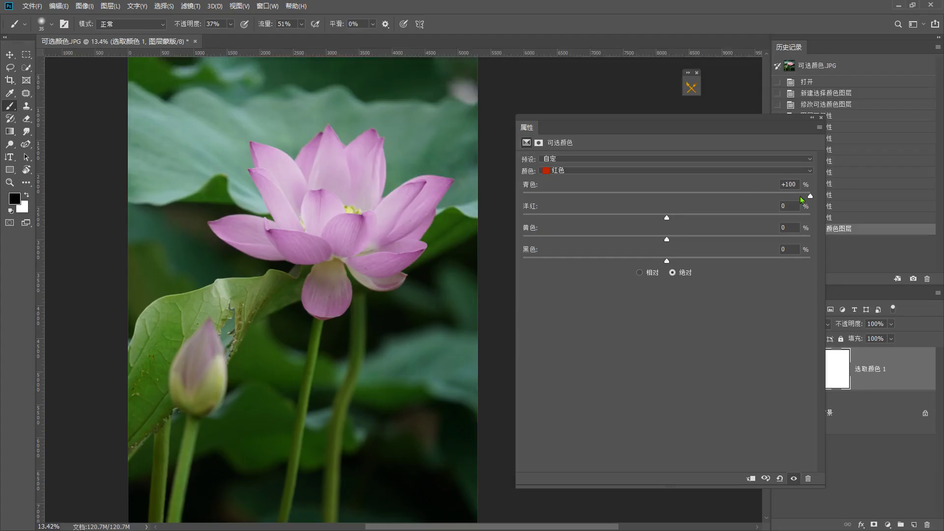
drag(810, 196, 521, 208)
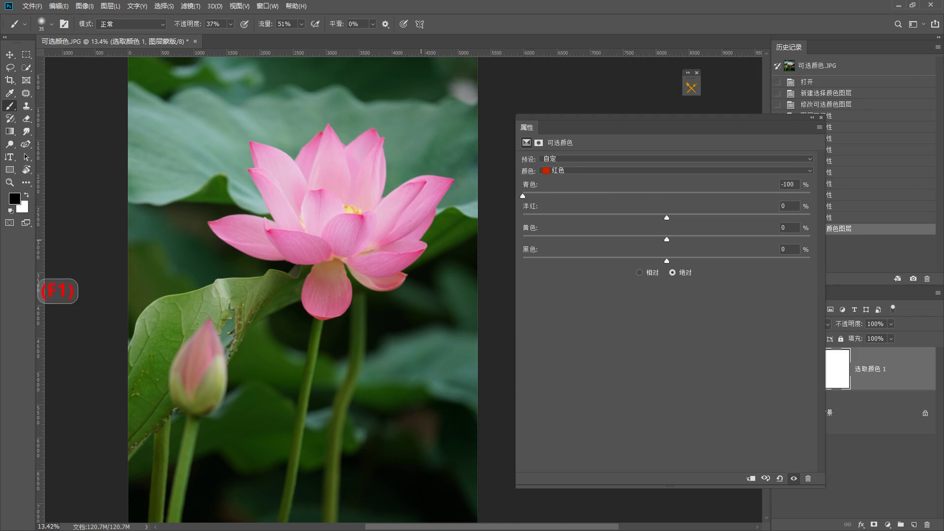
mouse_move(429, 229)
mouse_down()
mouse_move(163, 217)
mouse_move(386, 162)
mouse_move(388, 265)
mouse_up()
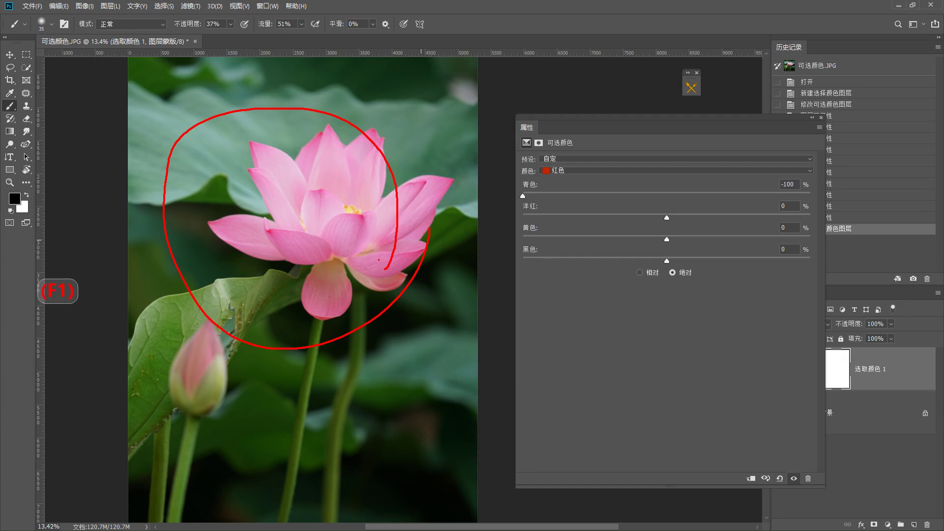
key(Escape)
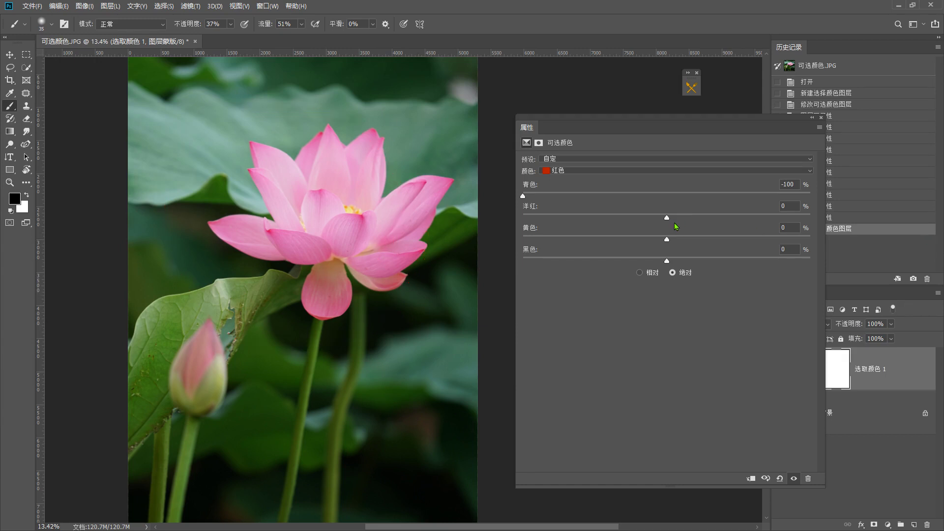
Step: Reset Cyan for Reds to 0% and set Yellow to +100%
drag(797, 184, 644, 185)
text(0)
drag(668, 242, 843, 239)
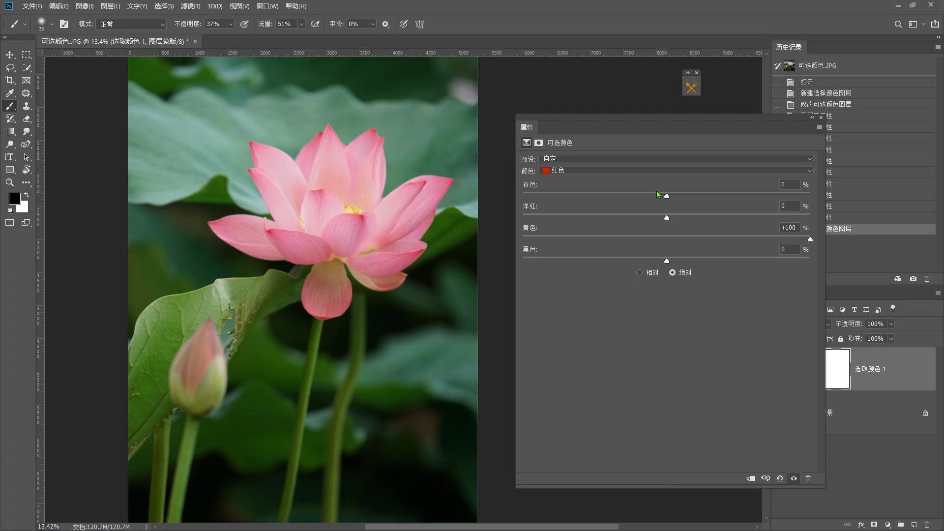
key(F1)
mouse_move(393, 227)
mouse_down()
mouse_move(290, 237)
mouse_move(378, 208)
mouse_move(371, 230)
mouse_up()
Step: Compare the lotus with and without the added Yellow by toggling the adjustment layer's visibility
click(793, 479)
click(793, 479)
click(794, 479)
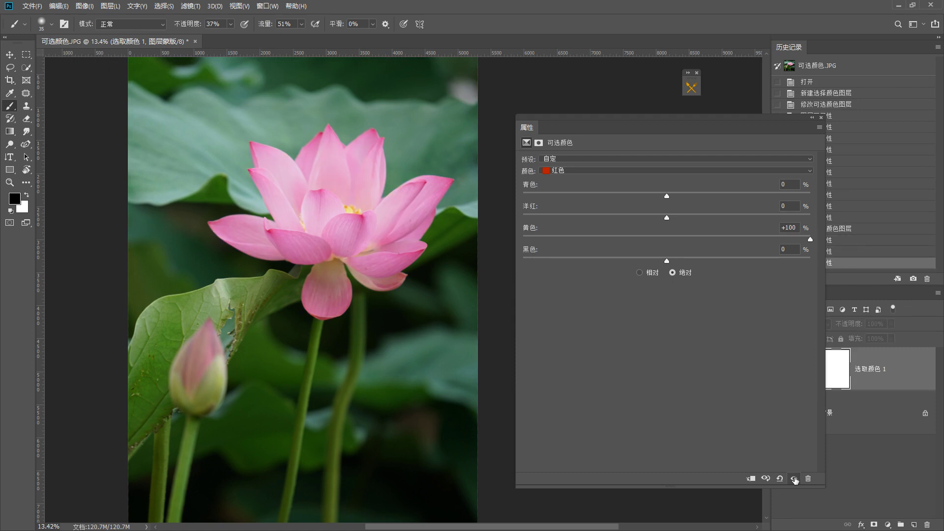
click(793, 479)
key(F1)
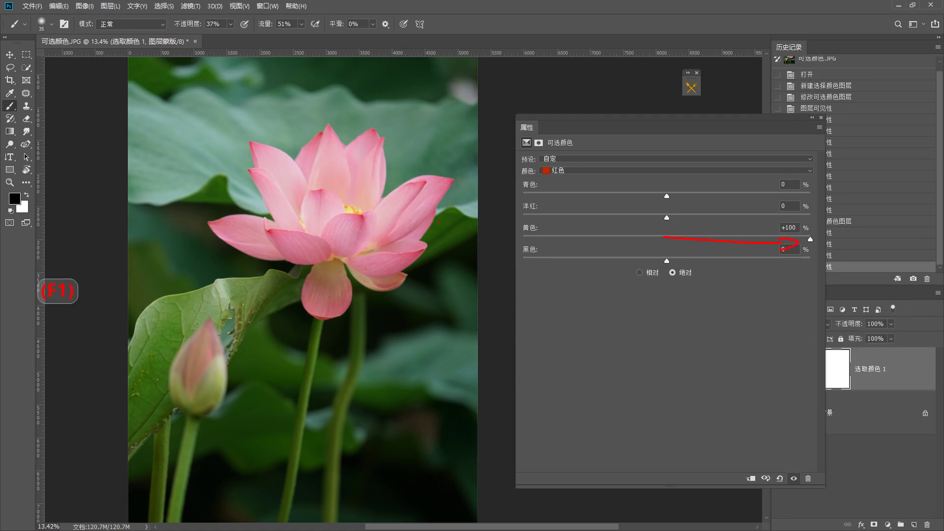
mouse_move(439, 223)
mouse_down()
mouse_move(414, 298)
mouse_move(177, 240)
mouse_move(339, 100)
mouse_move(385, 257)
mouse_up()
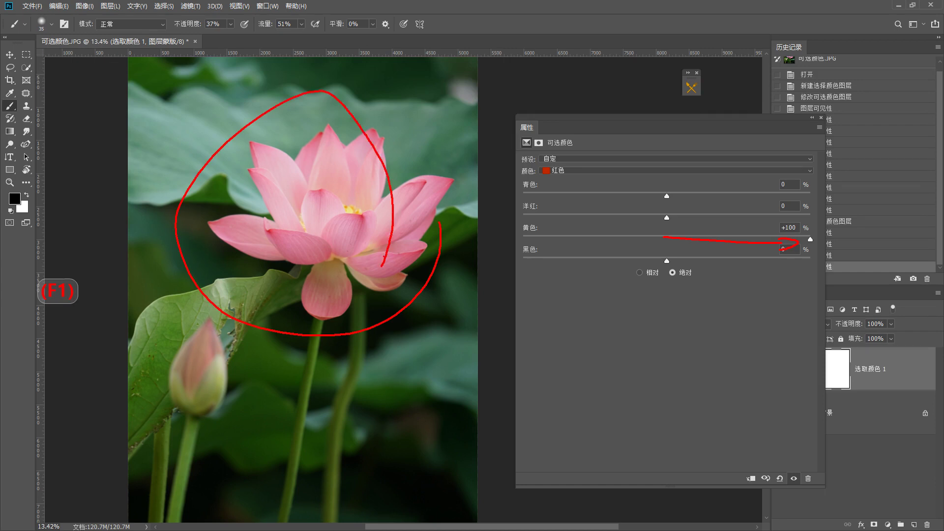
key(F1)
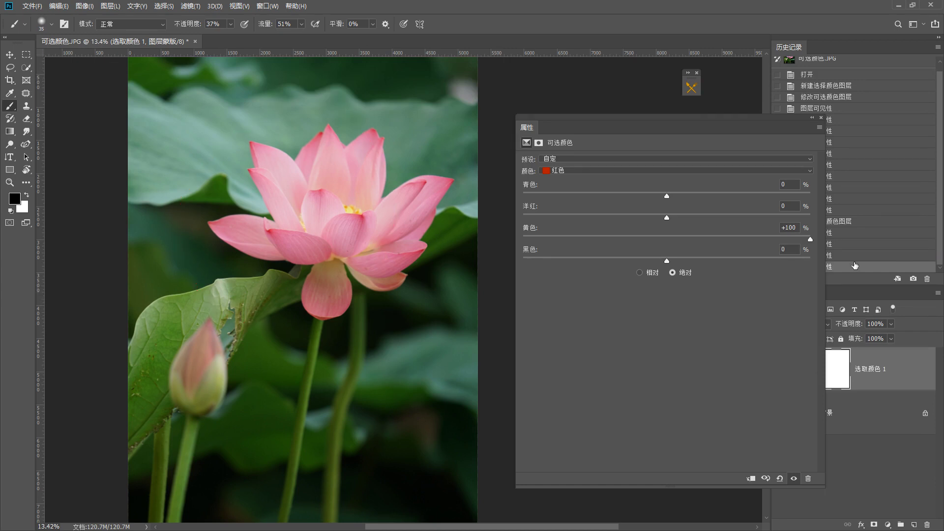
Step: Set the Yellow amount for Reds to -100%
drag(809, 240, 502, 243)
key(F1)
mouse_move(426, 241)
mouse_down()
mouse_move(415, 295)
mouse_move(264, 77)
mouse_move(414, 250)
mouse_up()
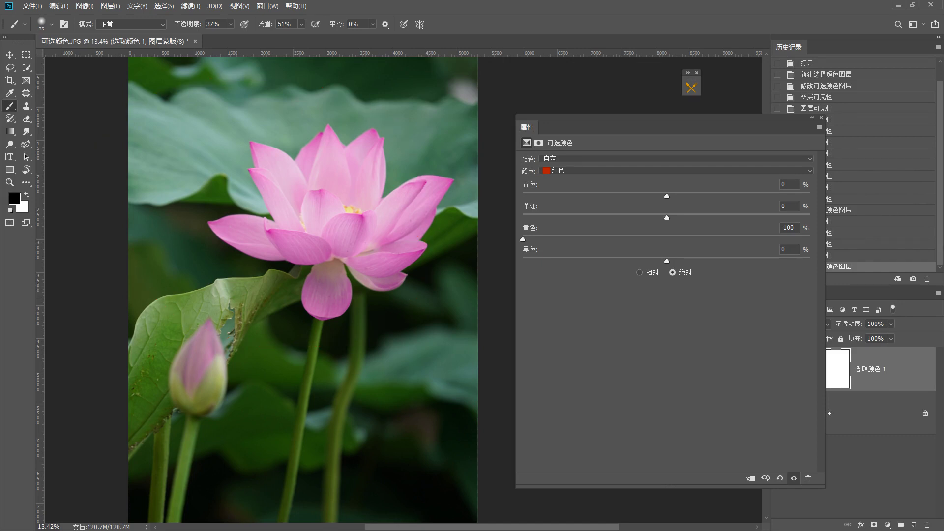
Step: Reset the Yellow amount for Reds to 0% and set Cyan to +100%
click(791, 227)
key(Return)
text(0)
drag(669, 198, 810, 199)
key(F1)
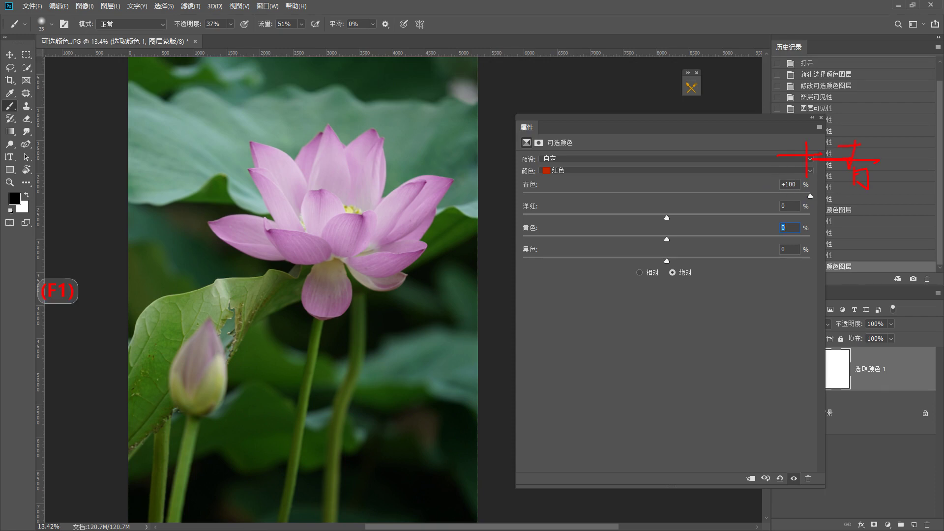
mouse_move(403, 215)
mouse_down()
mouse_move(406, 224)
mouse_move(277, 97)
mouse_move(413, 305)
mouse_up()
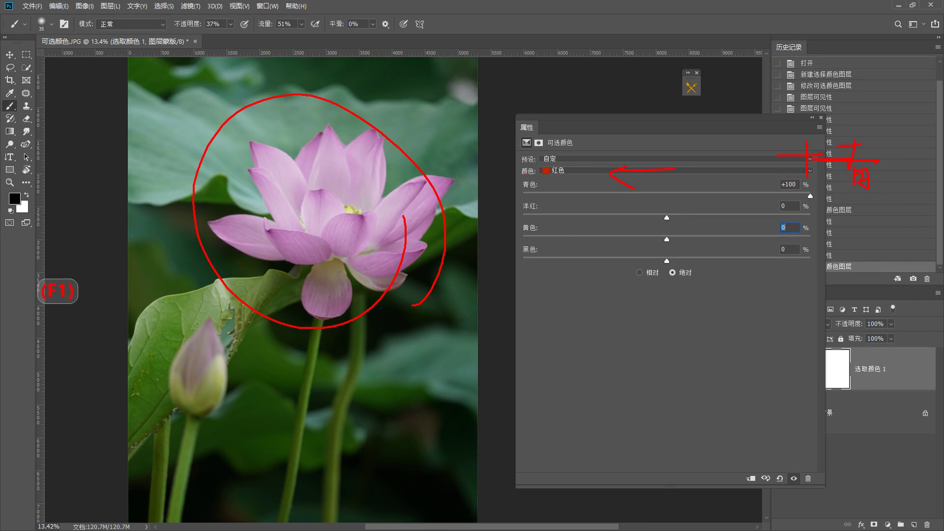
mouse_move(492, 163)
mouse_down()
mouse_move(504, 162)
mouse_move(498, 178)
mouse_up()
drag(521, 147, 514, 166)
drag(517, 162, 516, 173)
drag(540, 150, 536, 173)
drag(522, 183, 567, 182)
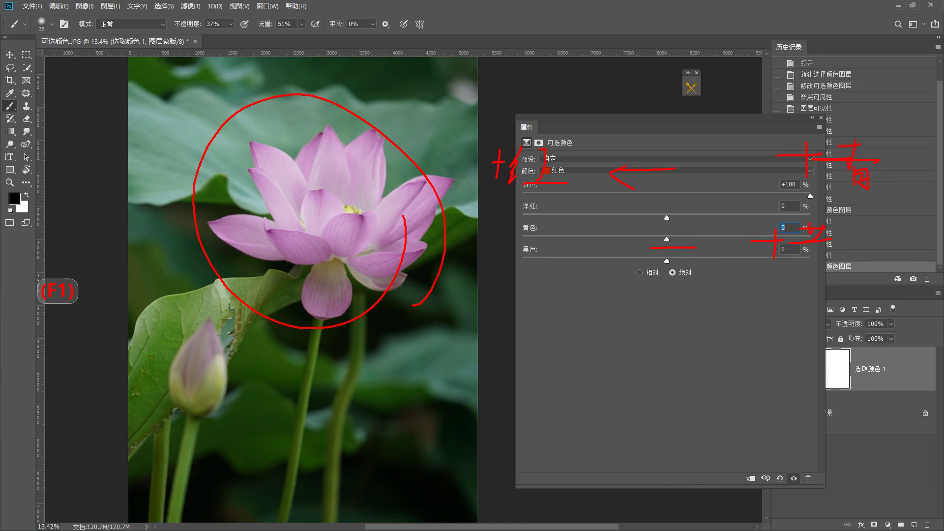
drag(809, 262, 827, 280)
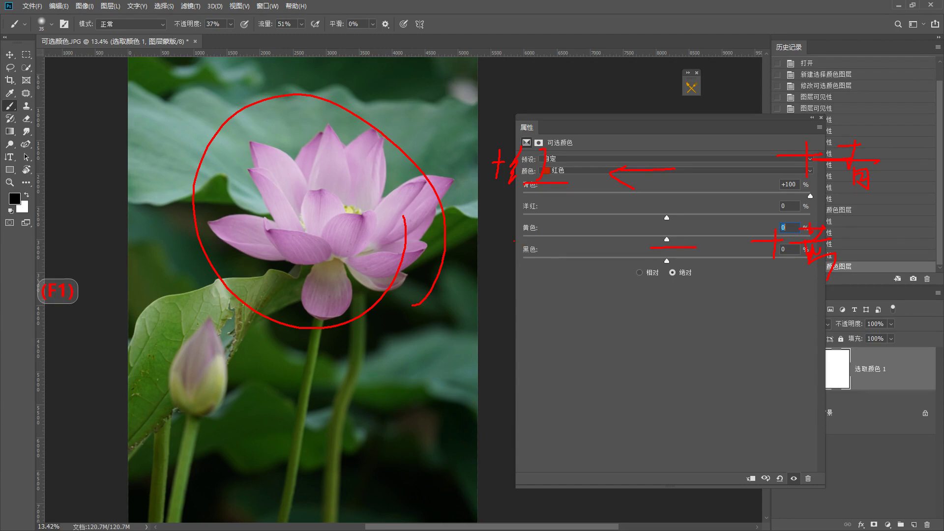
mouse_move(501, 240)
mouse_down()
mouse_move(516, 238)
mouse_move(512, 250)
mouse_up()
mouse_move(524, 227)
mouse_down()
mouse_move(512, 250)
mouse_move(537, 226)
mouse_move(569, 227)
mouse_move(507, 261)
mouse_move(579, 265)
mouse_up()
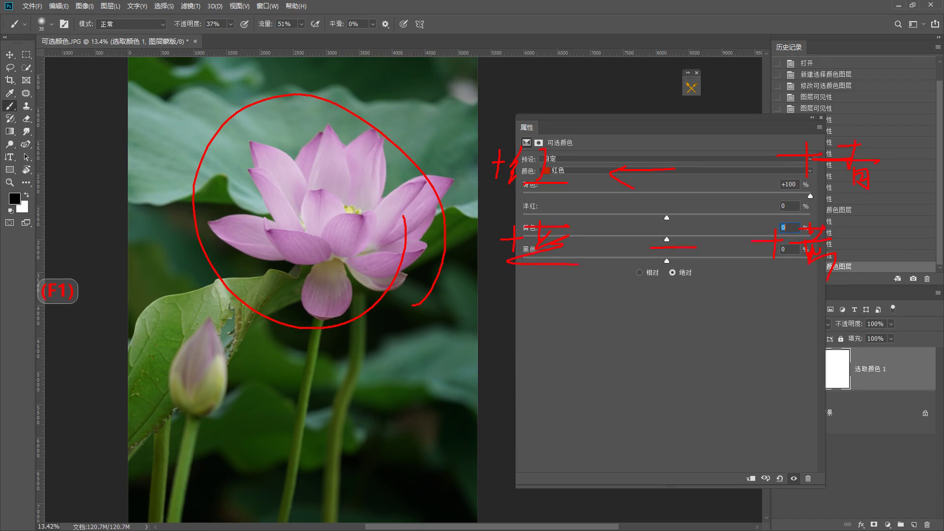
key(Escape)
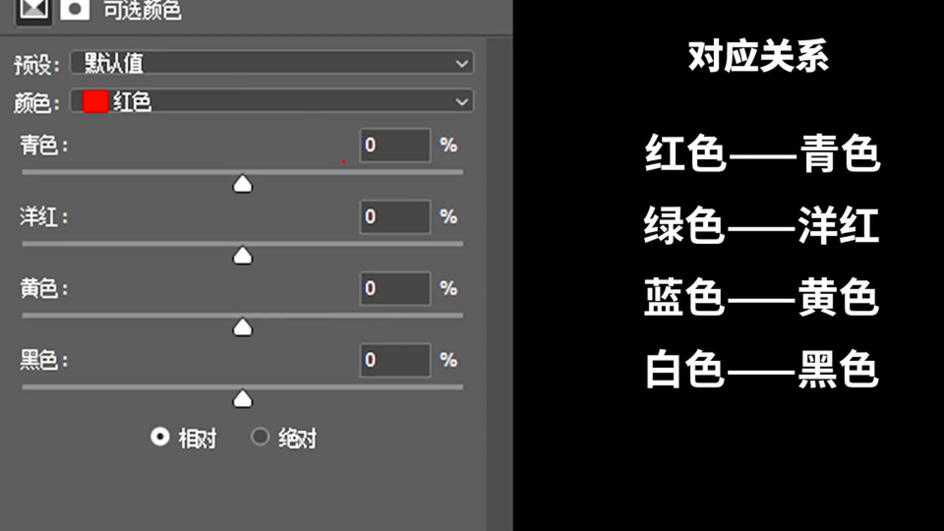
mouse_move(395, 145)
mouse_down()
mouse_move(440, 145)
mouse_move(419, 181)
mouse_up()
drag(466, 128, 495, 127)
drag(487, 120, 479, 157)
drag(462, 147, 487, 140)
drag(444, 150, 505, 150)
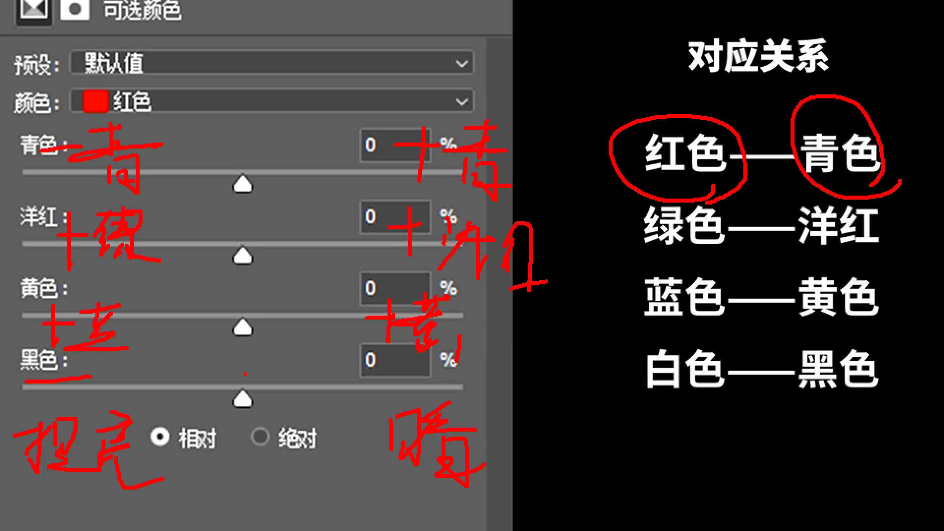
key(Escape)
click(646, 64)
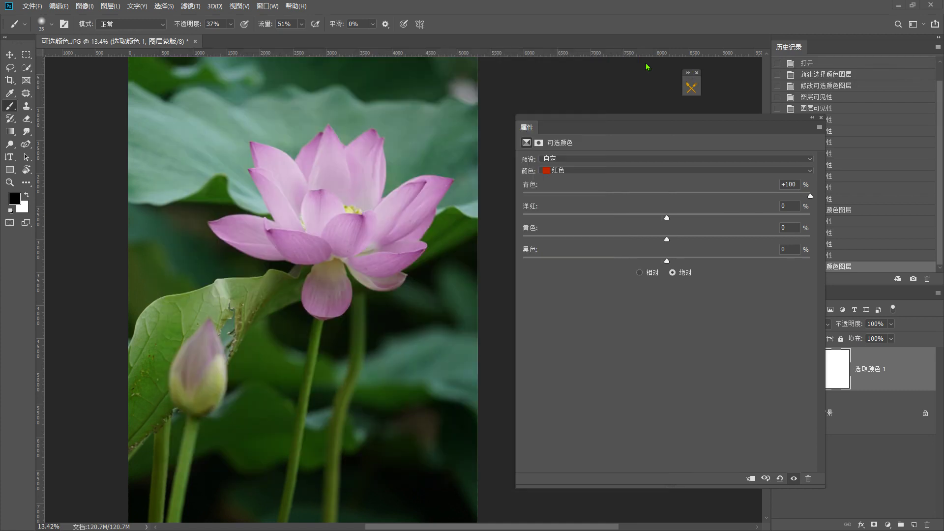
key(F1)
mouse_move(298, 158)
mouse_down()
mouse_move(267, 181)
mouse_move(304, 200)
mouse_move(291, 218)
mouse_move(346, 196)
mouse_up()
drag(342, 181, 339, 202)
drag(346, 203, 346, 211)
drag(354, 186, 370, 221)
drag(358, 201, 365, 213)
drag(420, 169, 408, 188)
mouse_move(431, 182)
mouse_down()
mouse_move(428, 212)
mouse_move(455, 172)
mouse_move(464, 180)
mouse_move(448, 197)
mouse_up()
drag(443, 199, 485, 202)
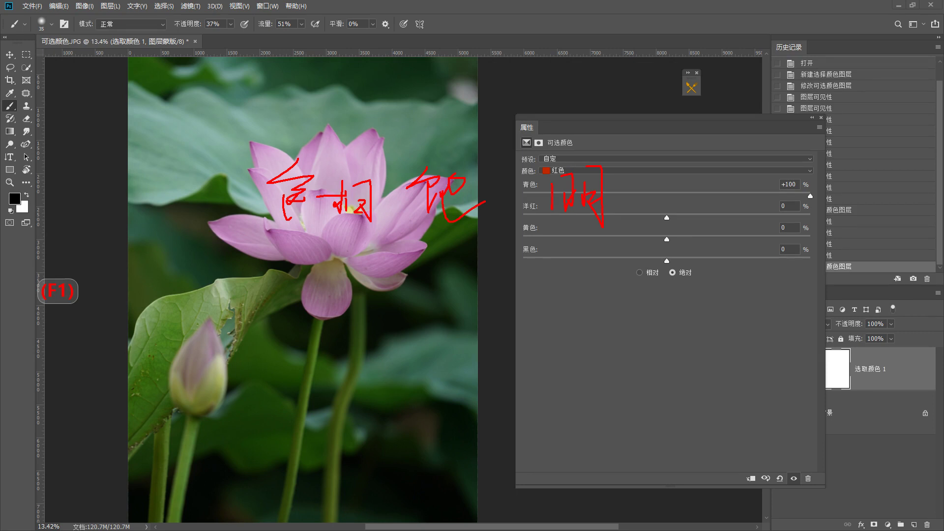
drag(273, 248, 565, 239)
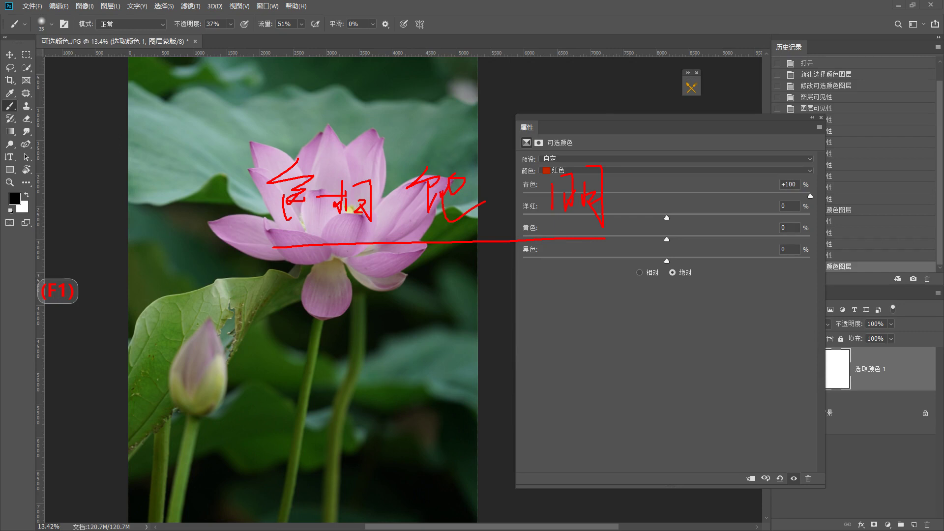
drag(238, 182, 235, 225)
drag(373, 171, 382, 243)
drag(432, 157, 424, 223)
mouse_move(474, 169)
mouse_down()
mouse_move(488, 199)
mouse_move(468, 237)
mouse_up()
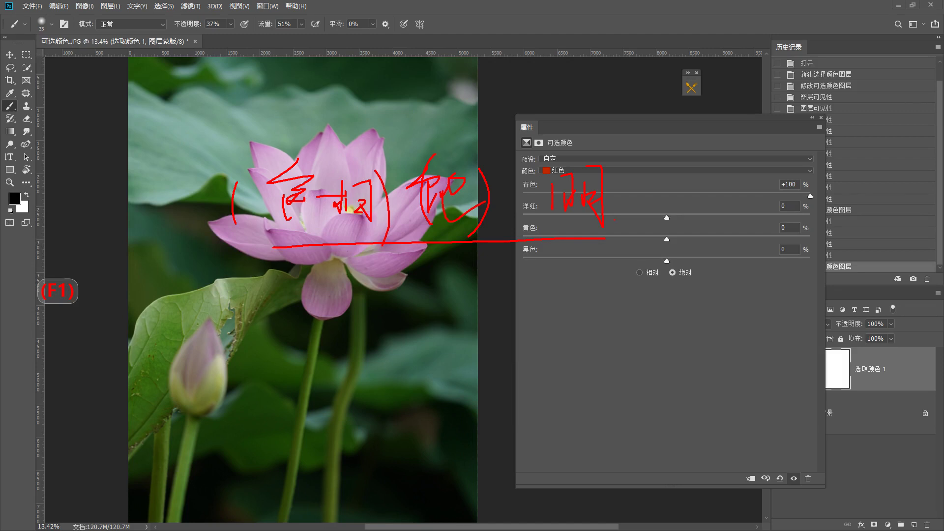
key(Escape)
key(F1)
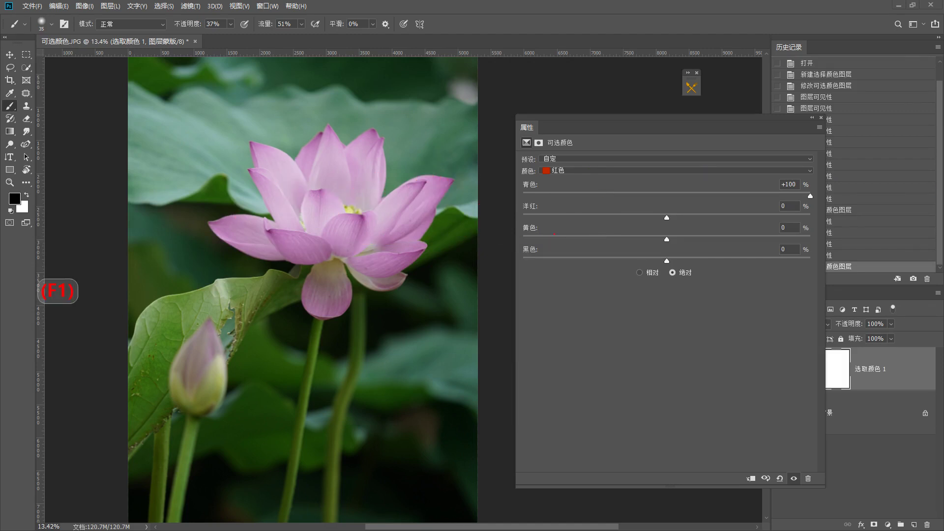
mouse_move(558, 228)
mouse_down()
mouse_move(496, 214)
mouse_move(578, 209)
mouse_move(552, 261)
mouse_up()
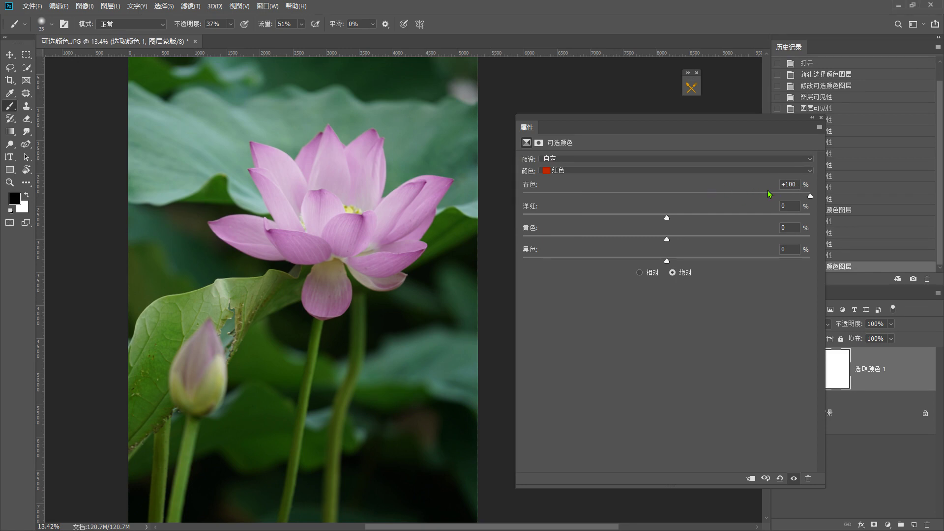
Step: Reset the Cyan amount for Reds to 0% and switch to the Move tool
click(794, 185)
key(BackSpace)
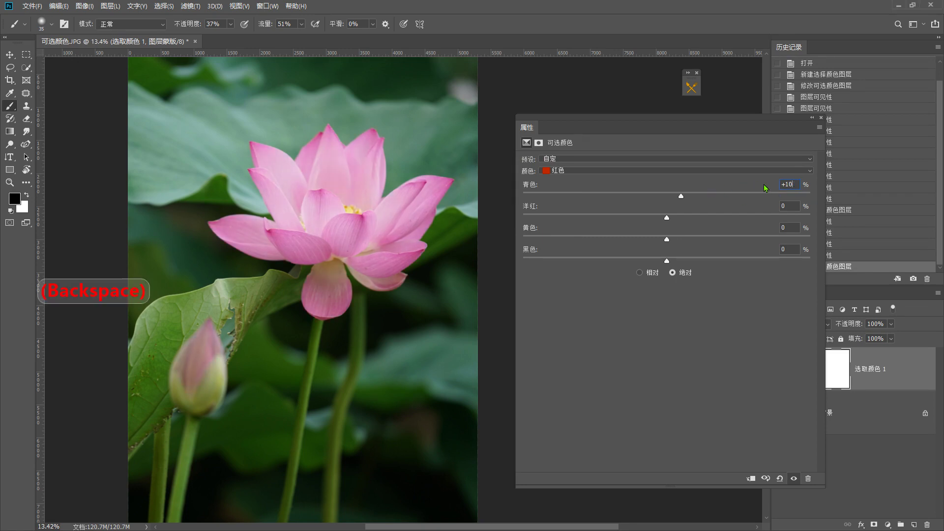
key(BackSpace)
key(BackSpace)
key(BackSpace)
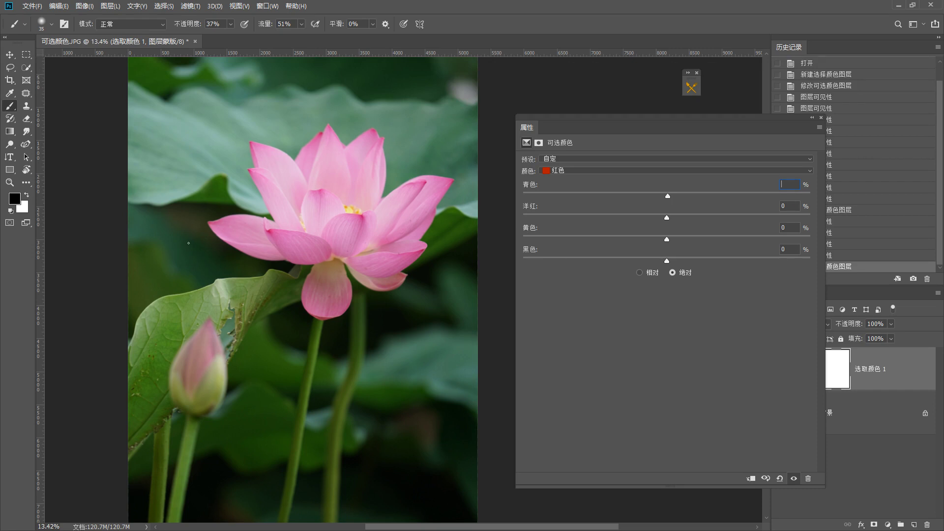
click(9, 55)
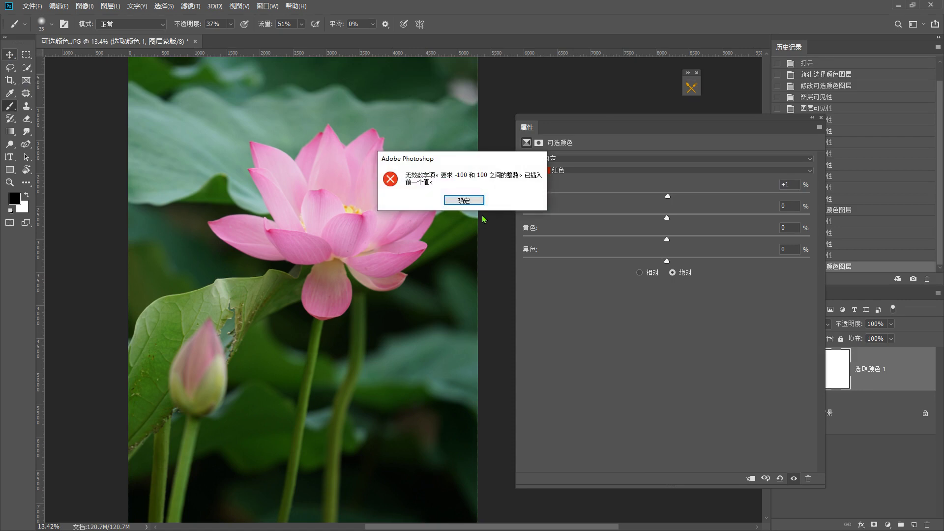
click(479, 200)
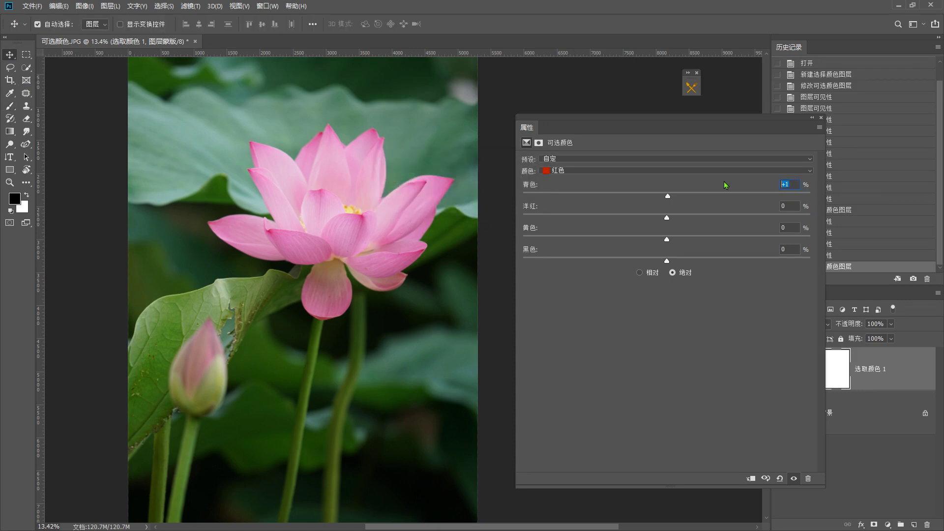
text(0)
key(Return)
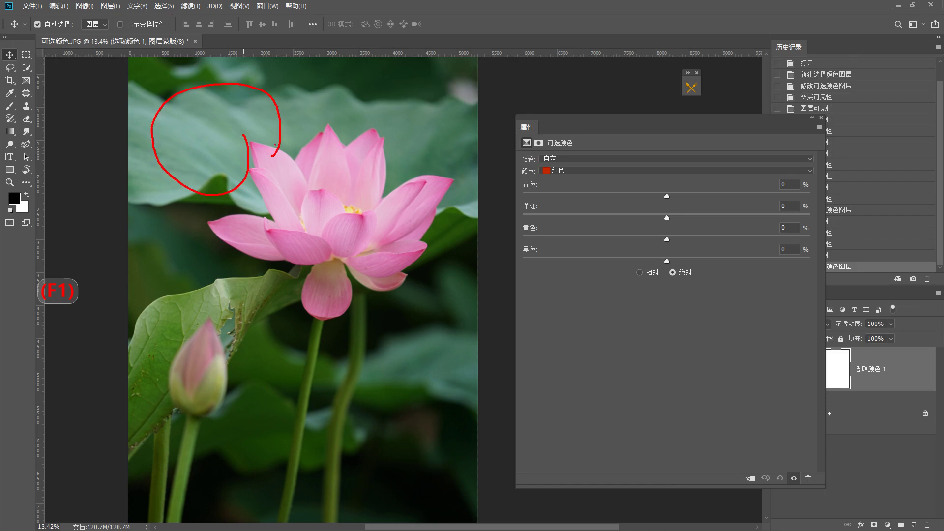
Step: Try different Magenta and Yellow amounts for Reds, resetting both to 0%
drag(667, 217, 746, 217)
click(570, 224)
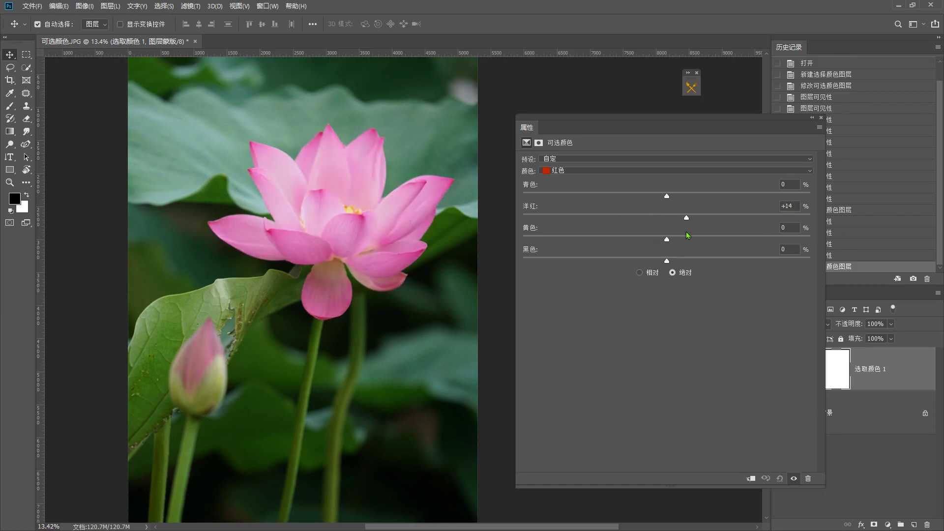
drag(569, 225, 713, 262)
click(793, 207)
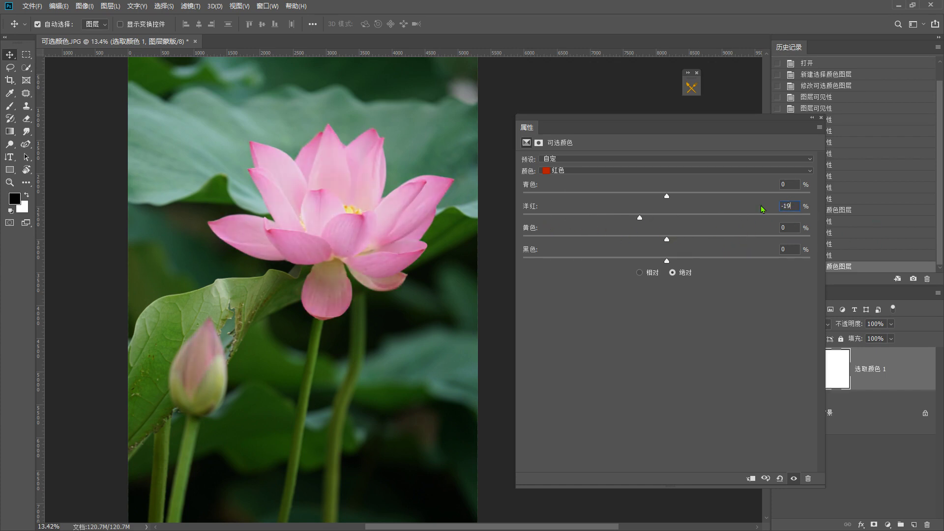
drag(798, 206, 739, 204)
text(0)
drag(667, 239, 762, 227)
text(0)
click(789, 206)
Step: Switch the Selective Color target from Reds to Greens (绿色)
click(635, 171)
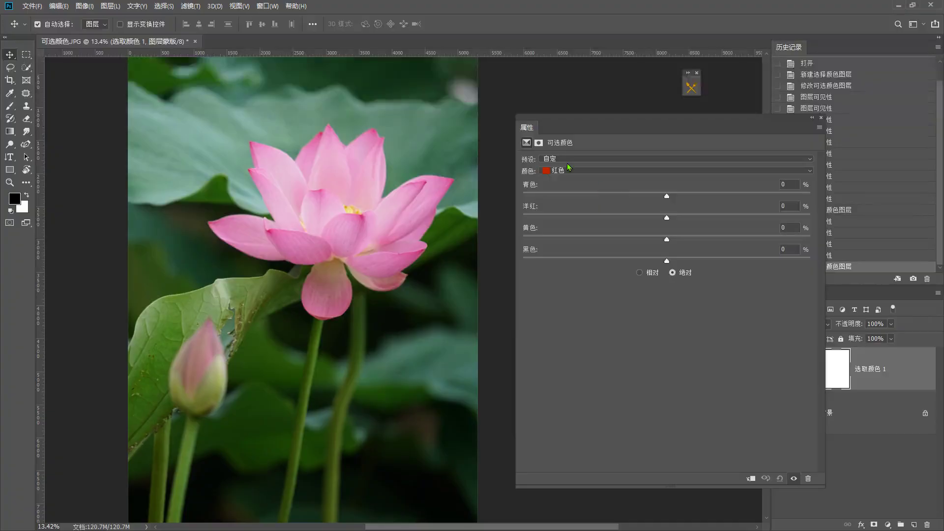
click(369, 217)
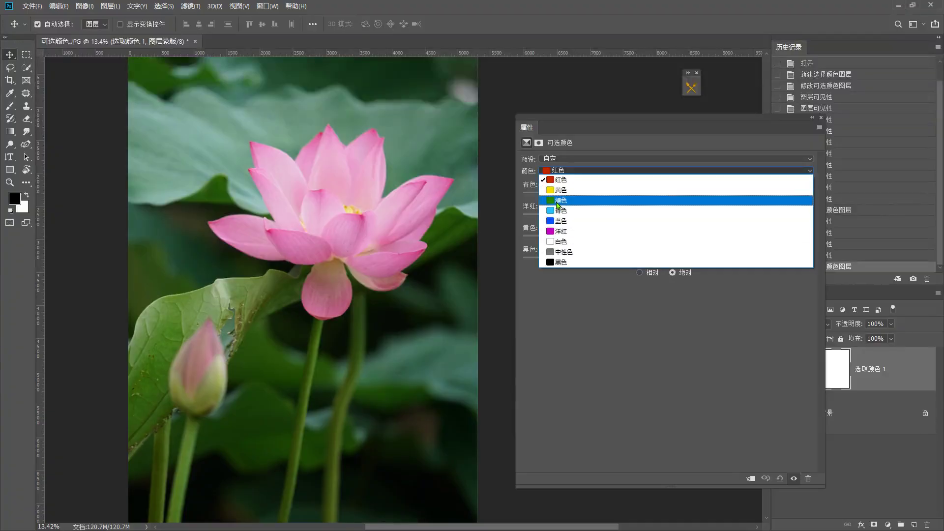
click(558, 201)
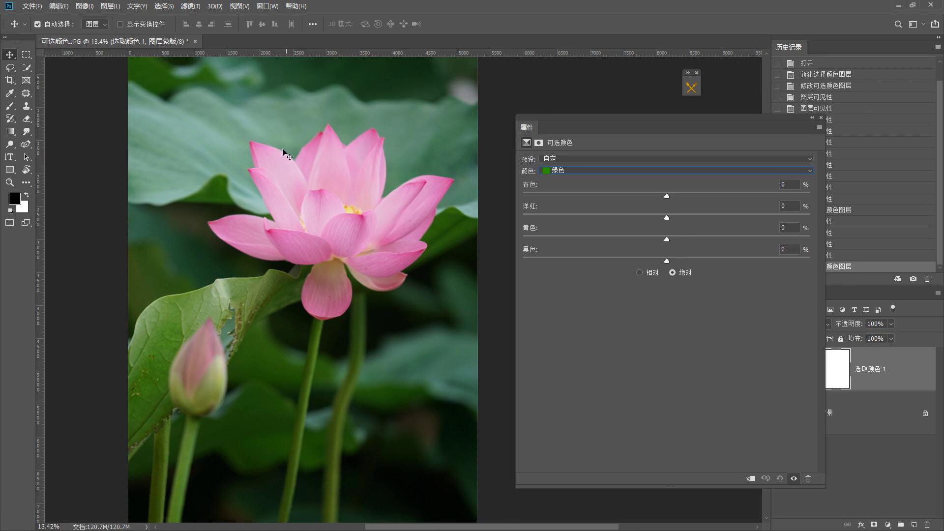
key(F1)
mouse_move(279, 132)
mouse_down()
mouse_move(129, 163)
mouse_move(292, 153)
mouse_move(250, 89)
mouse_up()
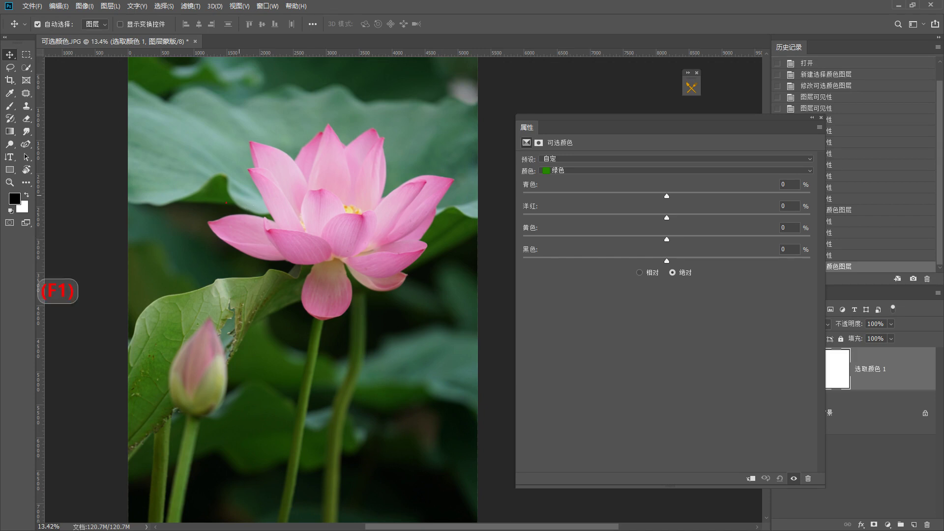
drag(198, 212, 254, 192)
mouse_move(241, 188)
mouse_down()
mouse_move(214, 256)
mouse_move(240, 250)
mouse_up()
mouse_move(242, 224)
mouse_down()
mouse_move(237, 249)
mouse_move(260, 263)
mouse_up()
mouse_move(287, 190)
mouse_down()
mouse_move(267, 207)
mouse_move(312, 219)
mouse_move(285, 232)
mouse_up()
drag(283, 228, 366, 250)
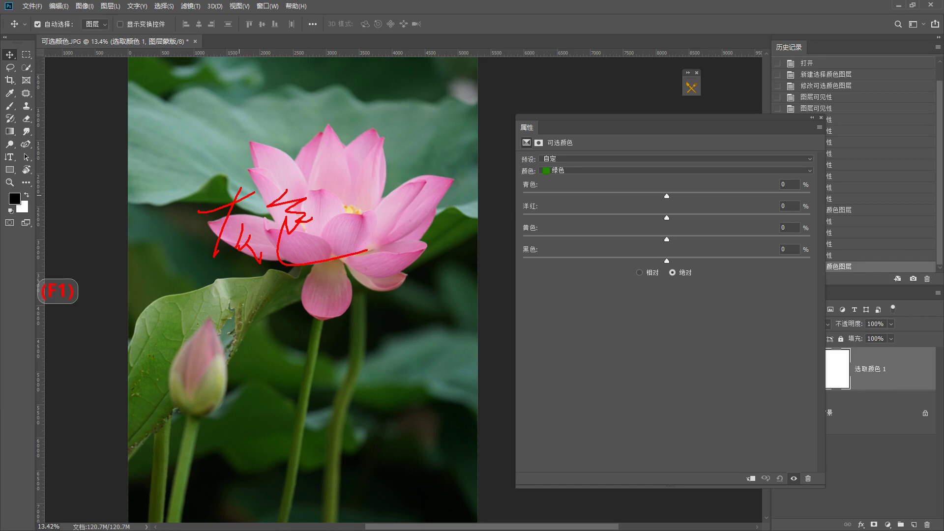
key(F1)
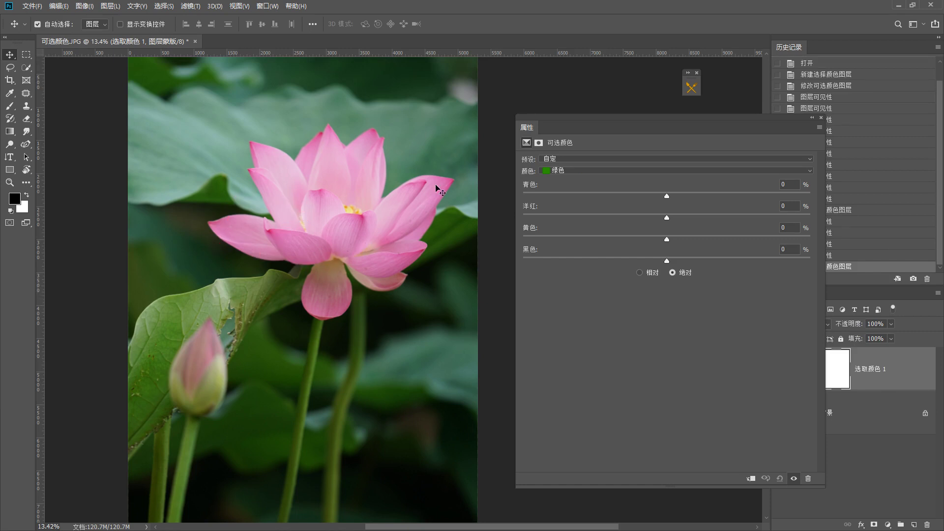
mouse_move(254, 116)
mouse_down()
mouse_move(117, 187)
mouse_move(205, 59)
mouse_move(268, 138)
mouse_up()
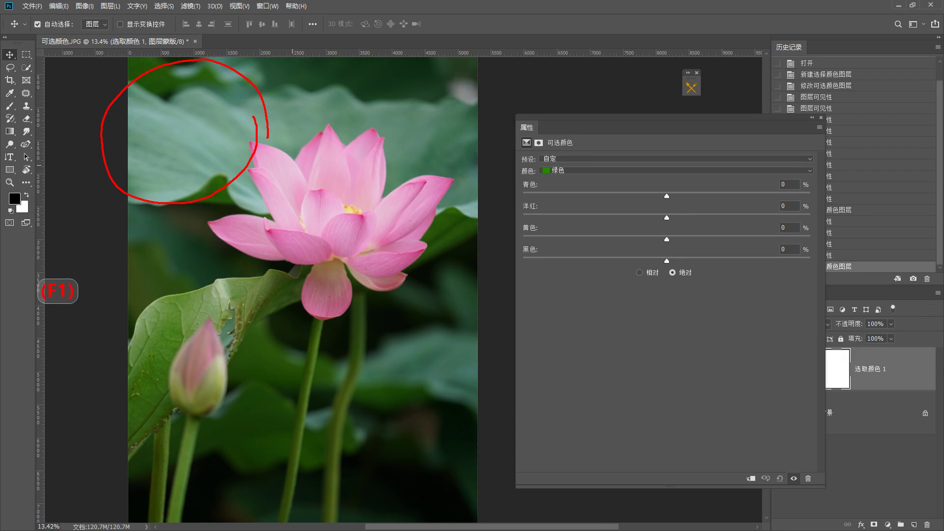
drag(312, 109, 329, 101)
mouse_move(329, 95)
mouse_down()
mouse_move(318, 130)
mouse_move(284, 140)
mouse_move(304, 151)
mouse_up()
mouse_move(304, 143)
mouse_down()
mouse_move(328, 143)
mouse_move(325, 168)
mouse_up()
drag(319, 156, 325, 146)
mouse_move(361, 118)
mouse_down()
mouse_move(343, 139)
mouse_move(352, 158)
mouse_move(380, 115)
mouse_move(361, 139)
mouse_up()
drag(372, 119, 381, 126)
mouse_move(378, 130)
mouse_down()
mouse_move(378, 157)
mouse_move(434, 160)
mouse_up()
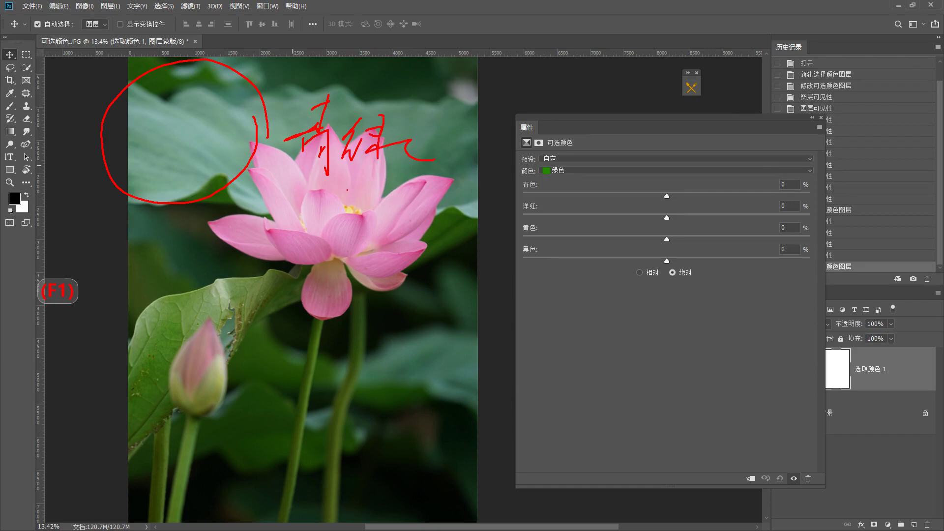
drag(296, 187, 450, 183)
drag(171, 274, 178, 237)
mouse_move(166, 236)
mouse_down()
mouse_move(175, 228)
mouse_move(195, 250)
mouse_up()
mouse_move(209, 245)
mouse_down()
mouse_move(254, 237)
mouse_move(259, 268)
mouse_up()
drag(290, 228, 315, 224)
mouse_move(312, 218)
mouse_down()
mouse_move(306, 256)
mouse_move(329, 237)
mouse_move(308, 267)
mouse_up()
mouse_move(311, 248)
mouse_down()
mouse_move(334, 246)
mouse_move(335, 287)
mouse_up()
drag(322, 253, 328, 250)
drag(323, 261, 328, 256)
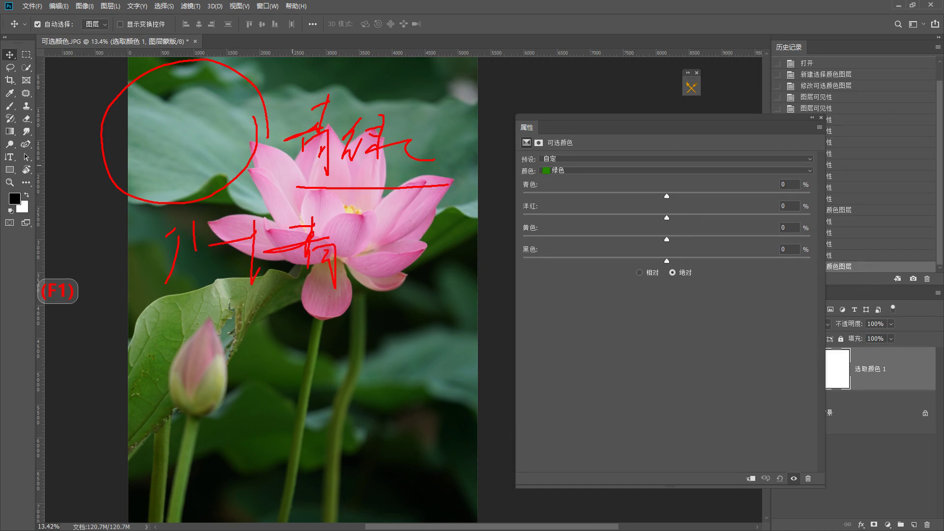
drag(211, 295, 443, 299)
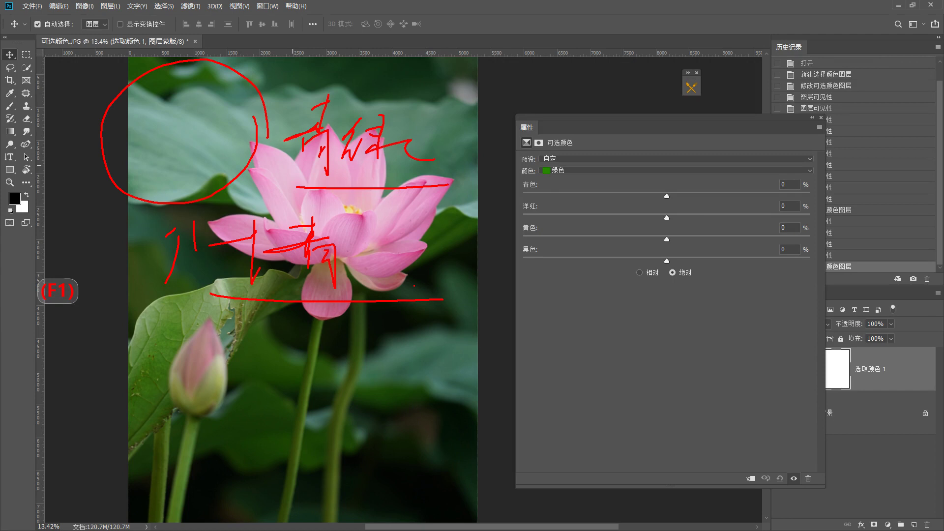
drag(515, 192, 530, 171)
key(Escape)
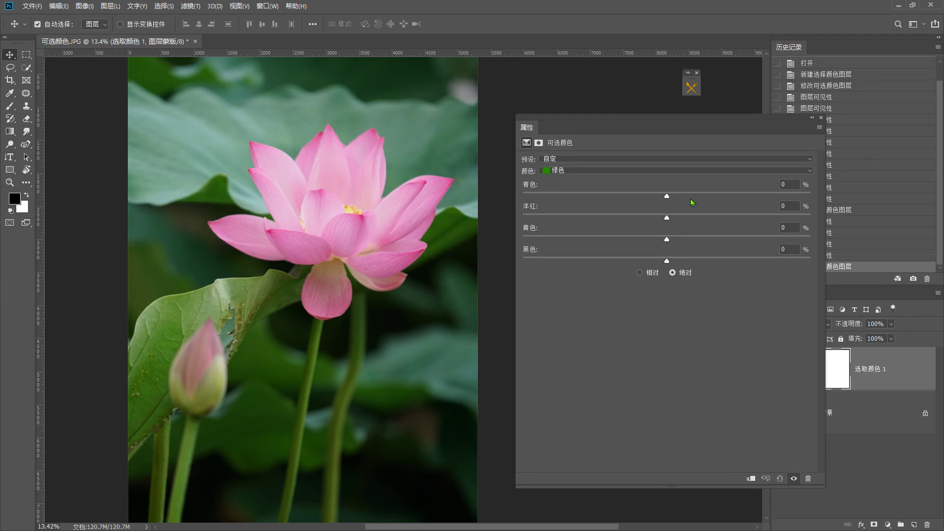
Step: Raise the Cyan amount for Greens to +89%, toggling the adjustment layer's visibility to compare the leaves
drag(668, 196, 780, 194)
click(793, 479)
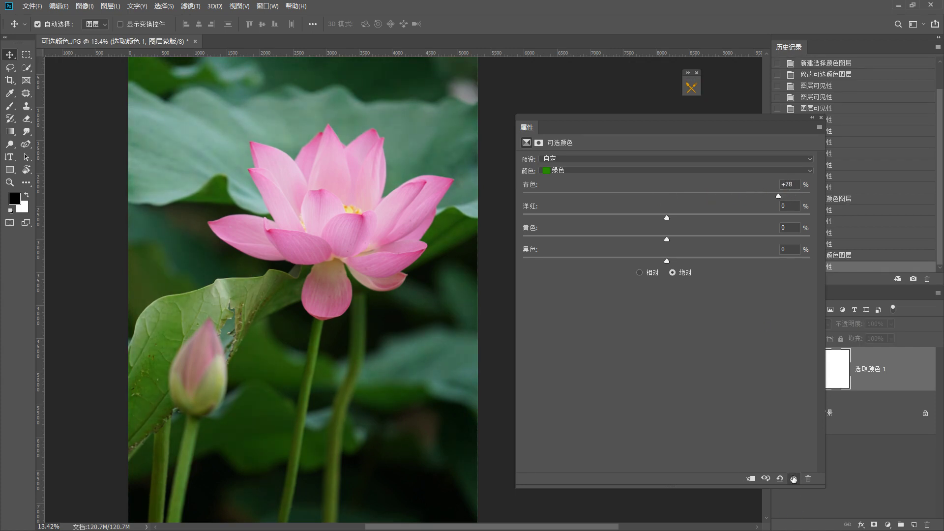
click(793, 479)
click(794, 478)
click(794, 479)
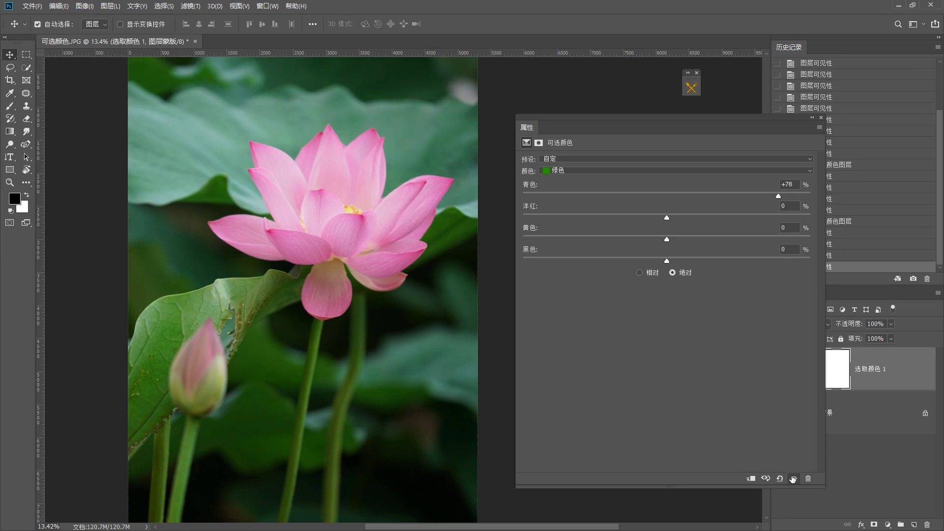
drag(779, 196, 796, 199)
key(F1)
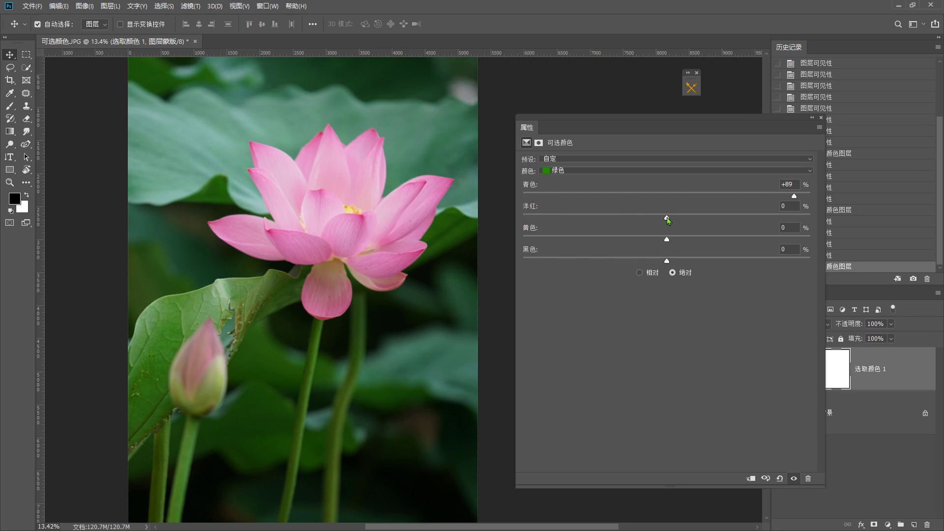
mouse_move(667, 219)
mouse_down()
mouse_move(575, 219)
mouse_move(667, 219)
mouse_up()
key(F1)
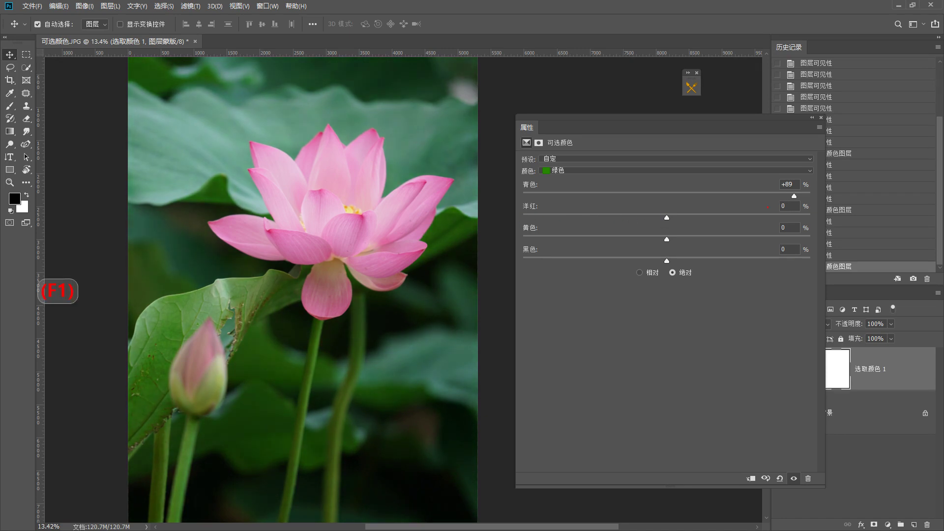
drag(776, 213, 794, 214)
drag(789, 209, 789, 242)
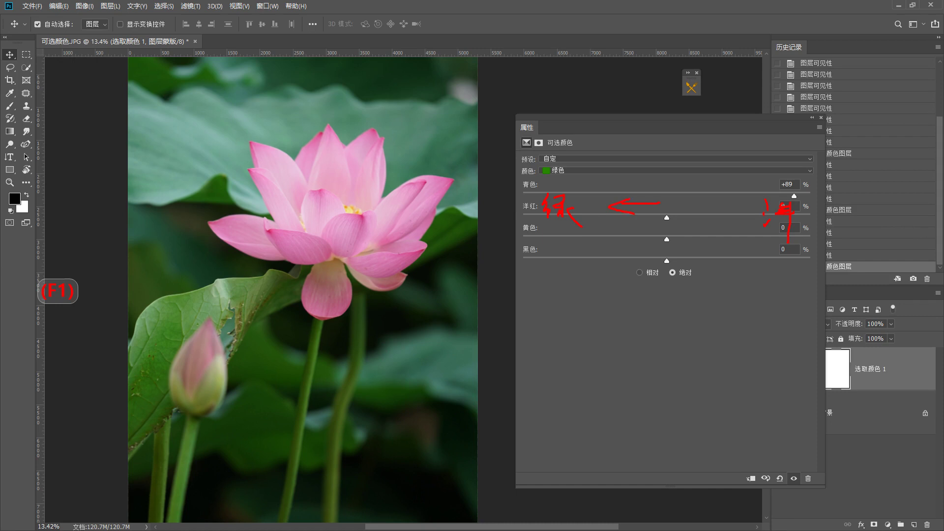
key(Escape)
Step: Set the Magenta amount for Greens to -50%
drag(604, 215, 595, 216)
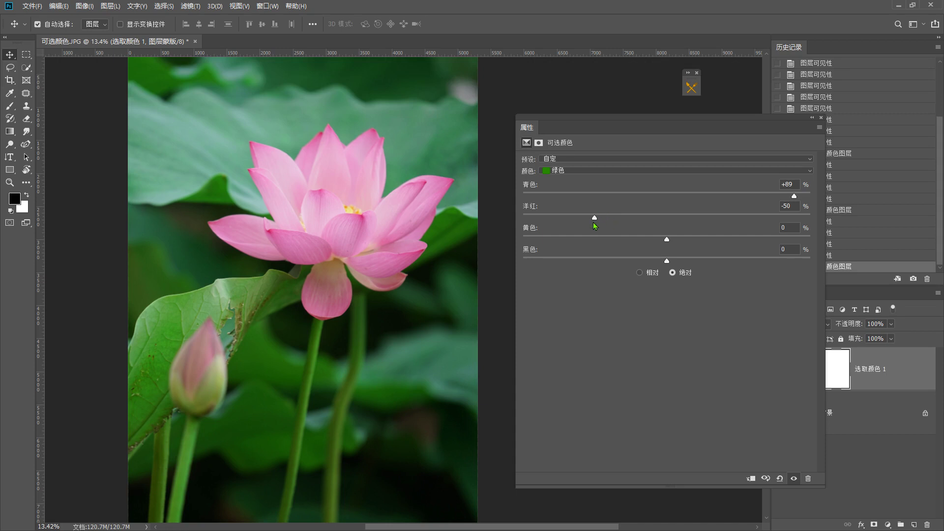
key(F1)
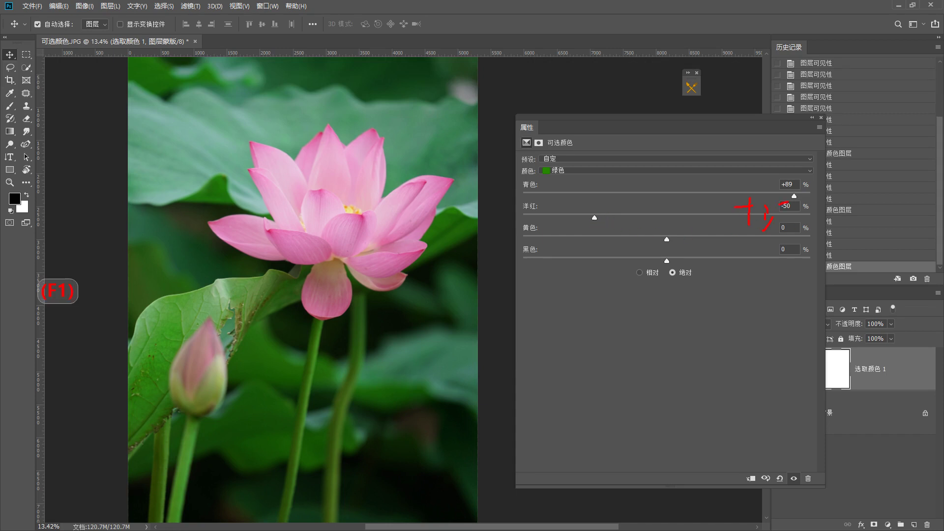
drag(780, 208, 790, 206)
drag(778, 214, 794, 213)
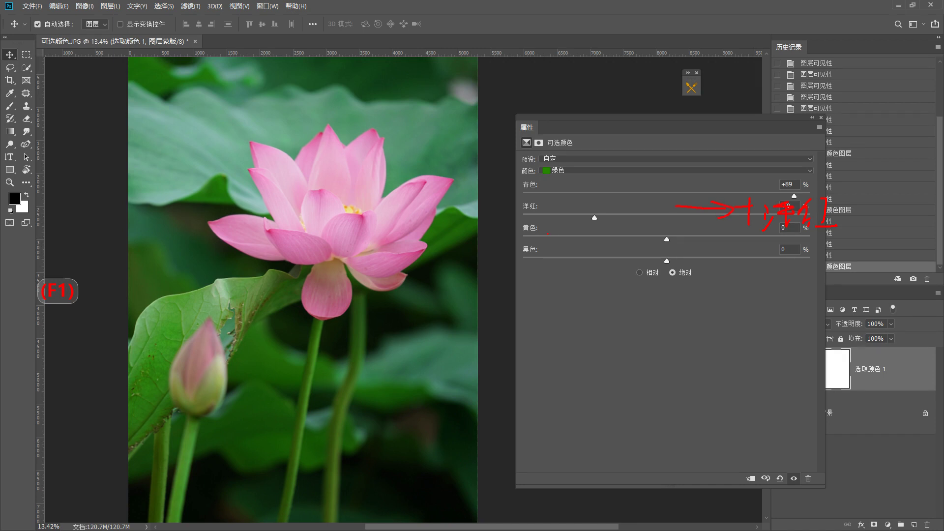
mouse_move(316, 274)
mouse_down()
mouse_move(317, 285)
mouse_move(276, 122)
mouse_move(320, 376)
mouse_up()
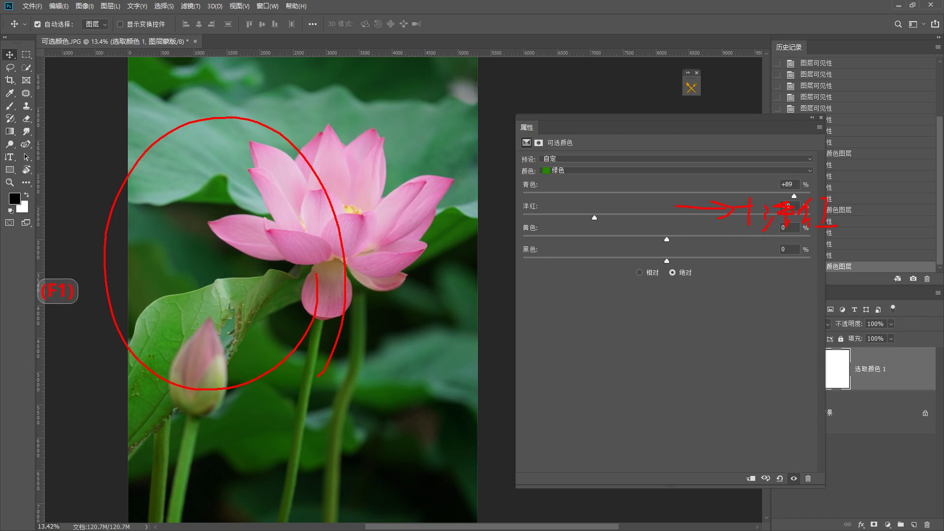
drag(765, 235, 826, 236)
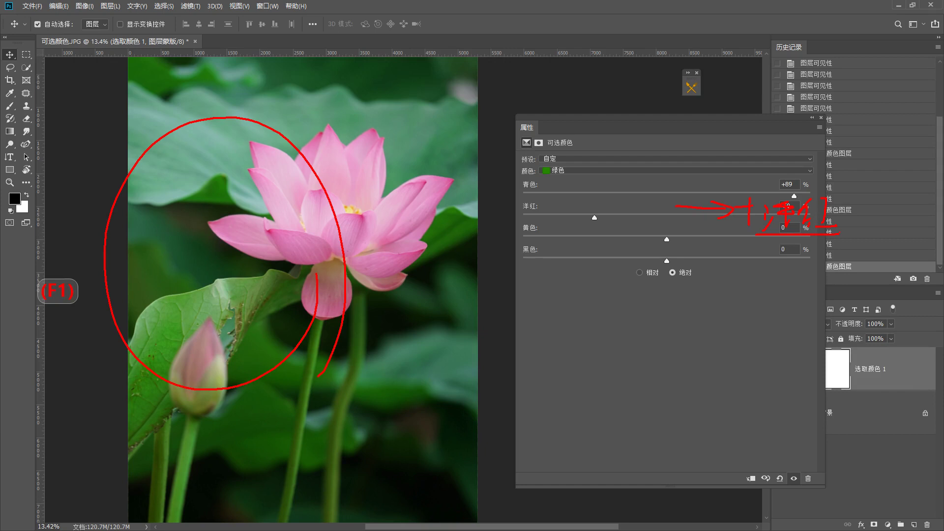
key(Escape)
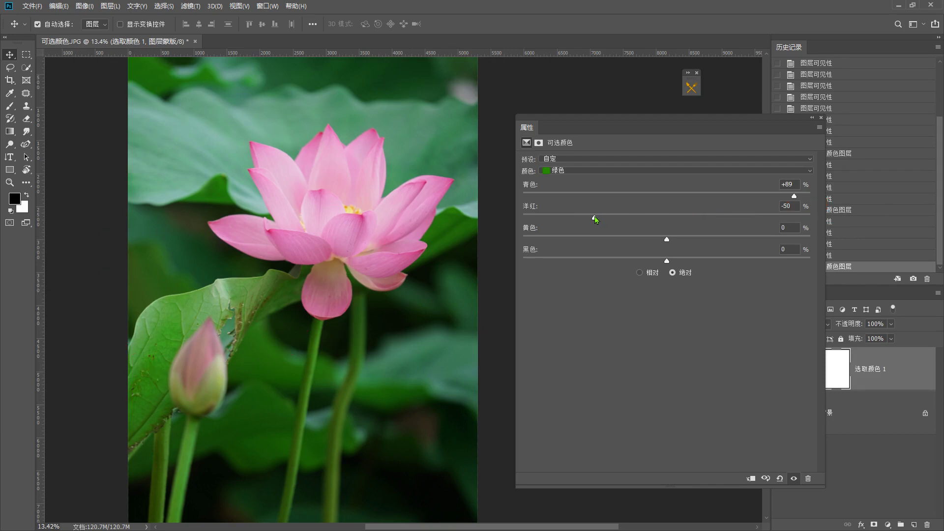
Step: Set the Magenta amount for Greens to +52%, toggling the adjustment layer's visibility to compare the leaves
drag(595, 218, 742, 219)
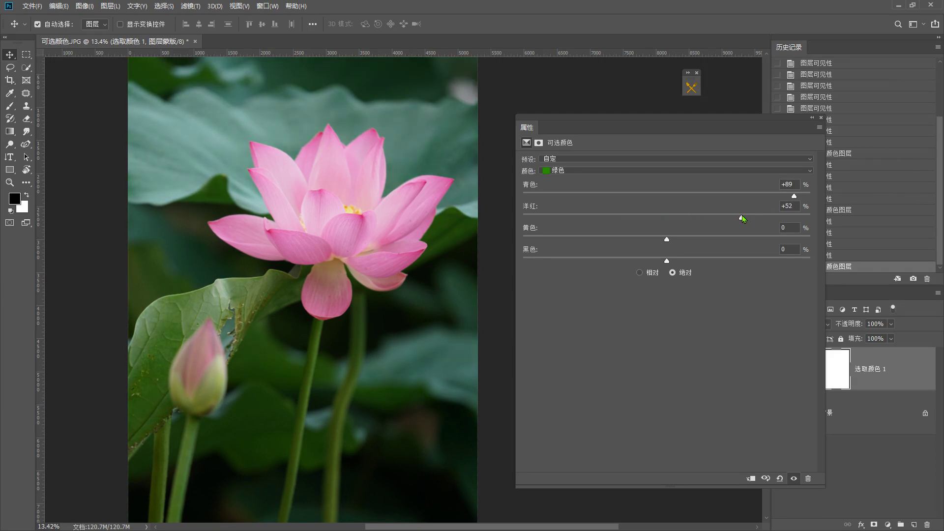
click(794, 478)
click(794, 478)
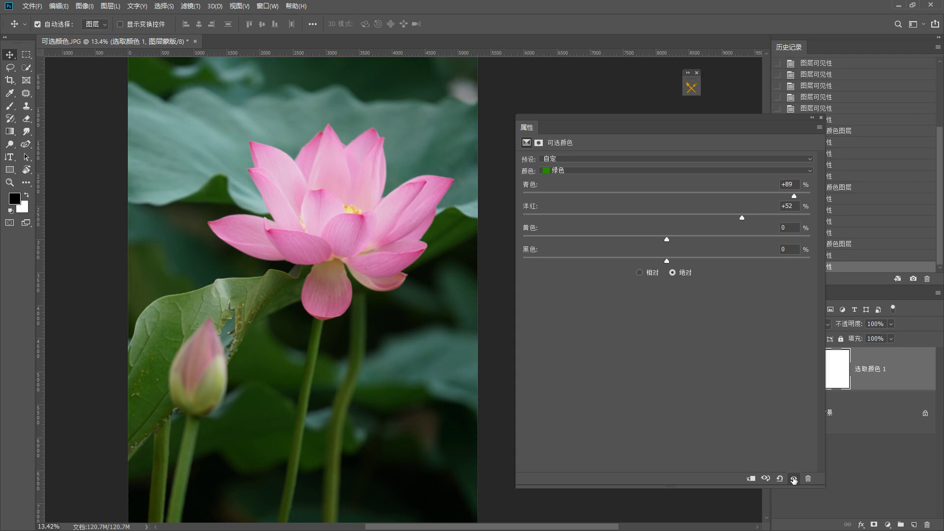
click(793, 478)
click(793, 478)
click(794, 478)
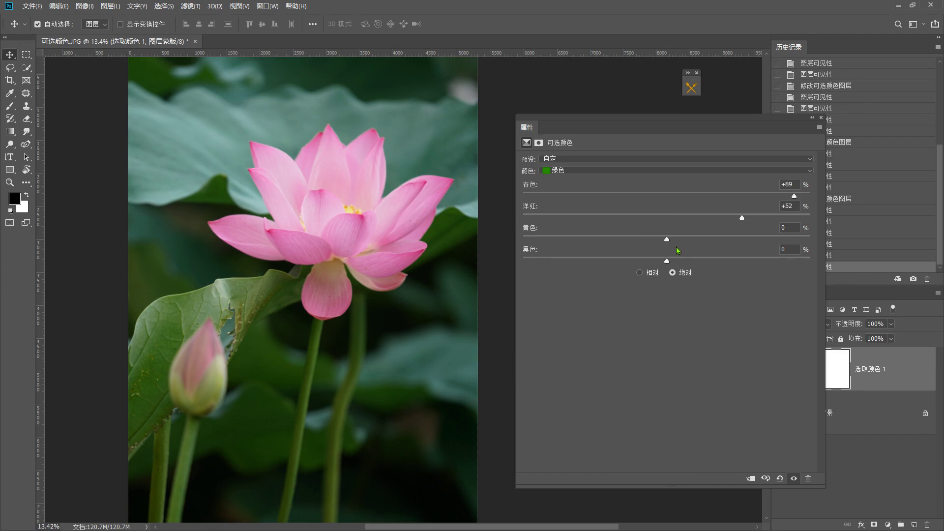
Step: Set the Yellow amount for Greens to -20% and Black to +26%, comparing the photo with and without the adjustment
key(F1)
drag(666, 240, 634, 242)
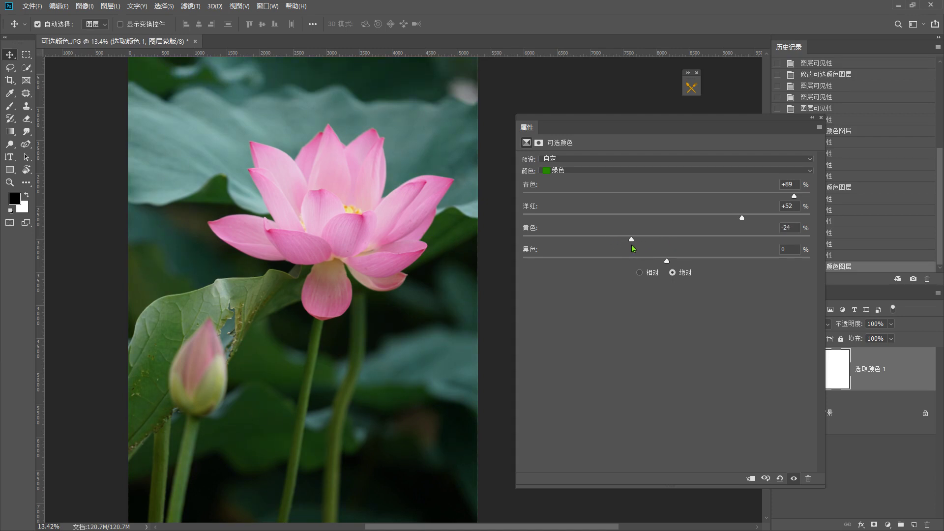
key(F1)
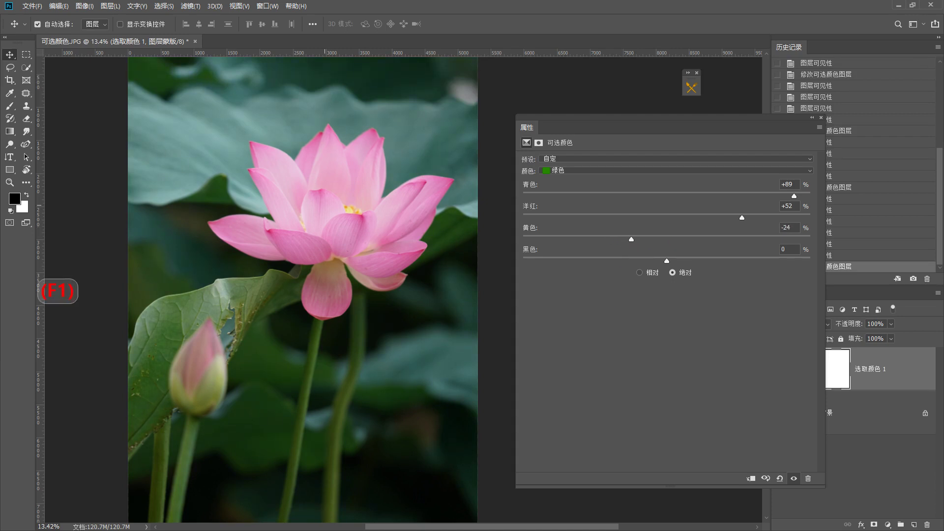
mouse_move(265, 118)
mouse_down()
mouse_move(233, 203)
mouse_move(194, 54)
mouse_move(241, 214)
mouse_up()
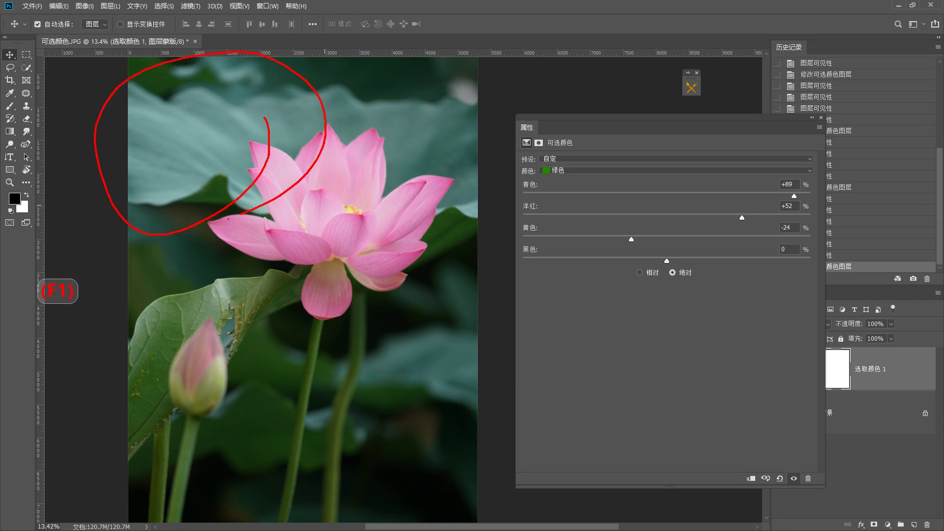
right_click(230, 197)
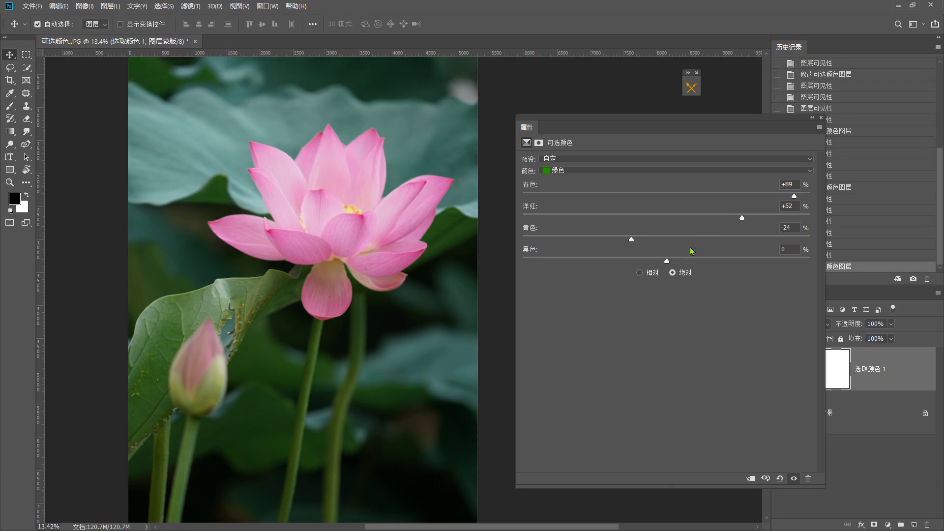
drag(666, 260, 694, 260)
drag(631, 240, 638, 240)
drag(693, 259, 704, 262)
click(794, 479)
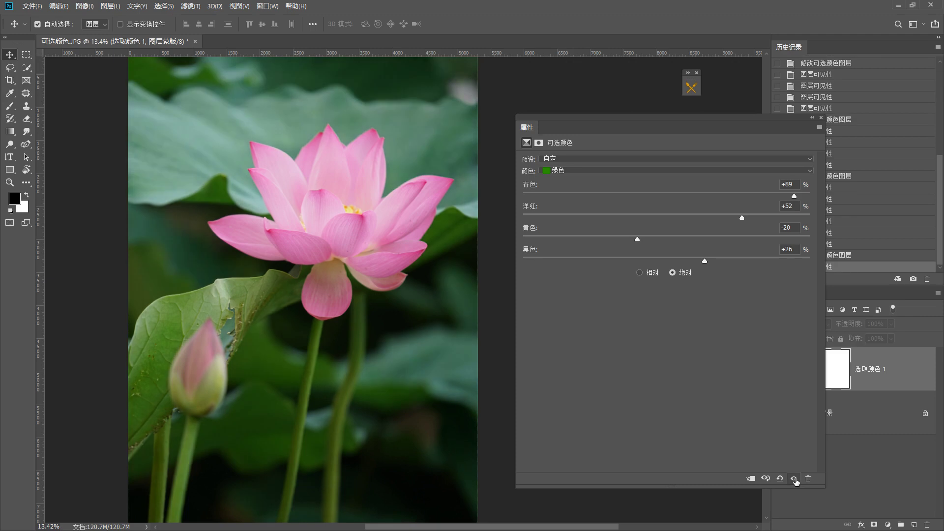
click(794, 479)
click(794, 479)
click(793, 479)
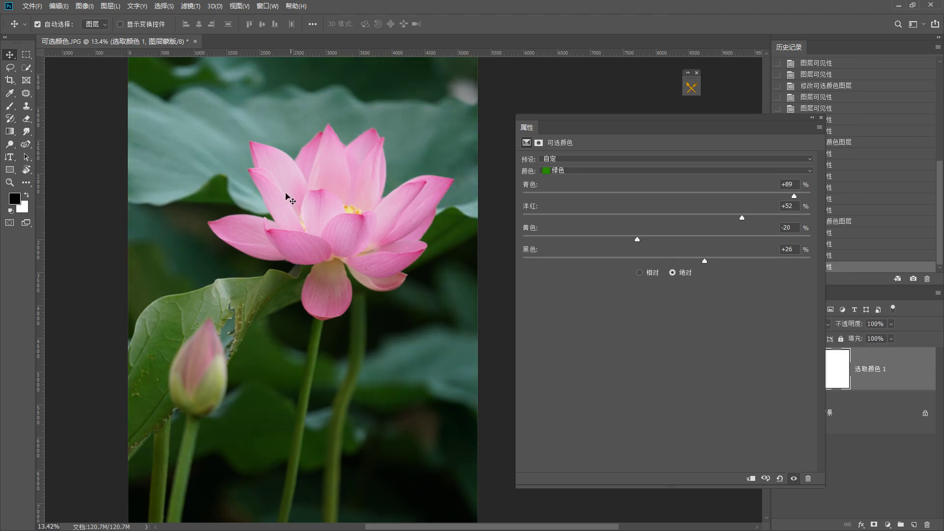
key(F1)
mouse_move(315, 138)
mouse_down()
mouse_move(105, 177)
mouse_move(339, 75)
mouse_move(334, 159)
mouse_up()
key(F1)
mouse_move(315, 325)
mouse_down()
mouse_move(304, 276)
mouse_move(80, 289)
mouse_move(378, 402)
mouse_move(323, 301)
mouse_up()
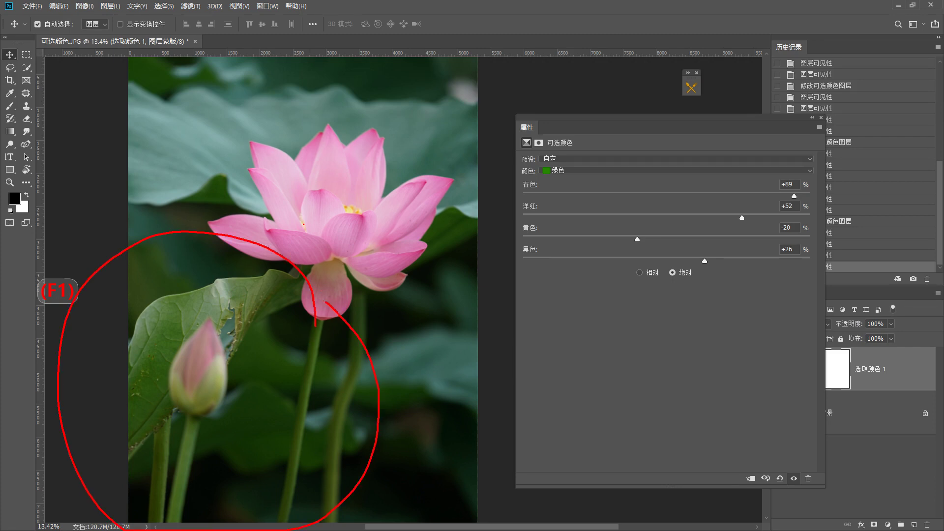
mouse_move(227, 317)
mouse_down()
mouse_move(268, 147)
mouse_move(246, 173)
mouse_up()
drag(268, 145, 284, 190)
mouse_move(232, 137)
mouse_down()
mouse_move(229, 158)
mouse_move(107, 141)
mouse_move(262, 116)
mouse_move(269, 148)
mouse_up()
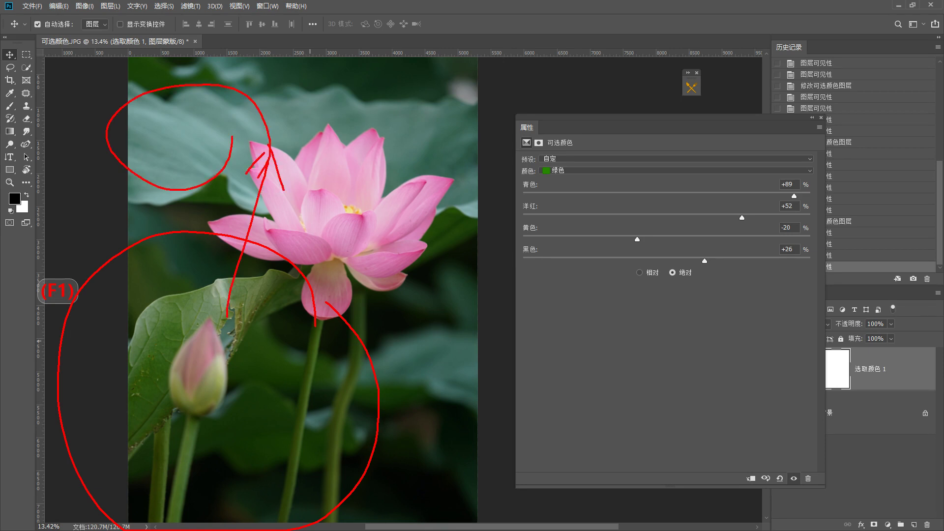
mouse_move(174, 328)
mouse_down()
mouse_move(148, 283)
mouse_move(143, 434)
mouse_move(195, 291)
mouse_move(147, 276)
mouse_up()
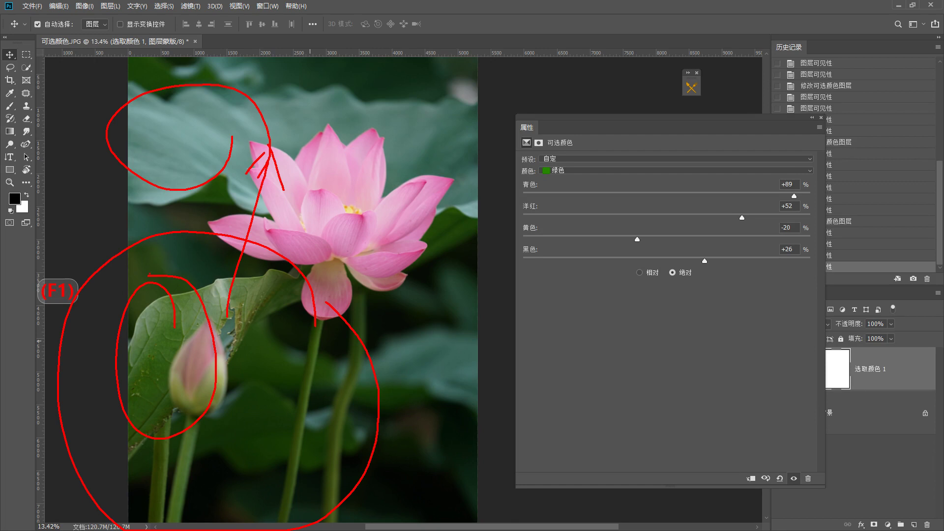
key(Escape)
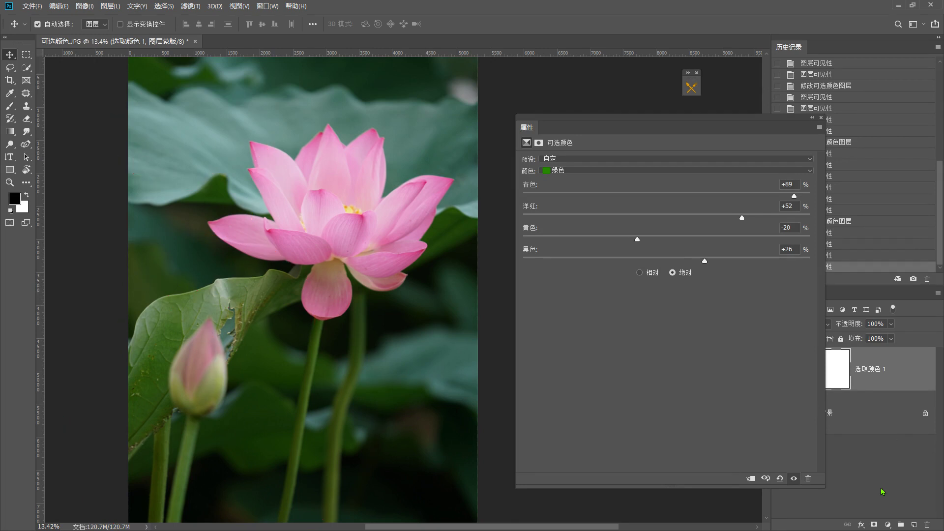
Step: Compare the lotus leaves before and after the Selective Color adjustment by repeatedly hiding and showing the layer
click(793, 479)
click(793, 479)
click(793, 479)
click(793, 479)
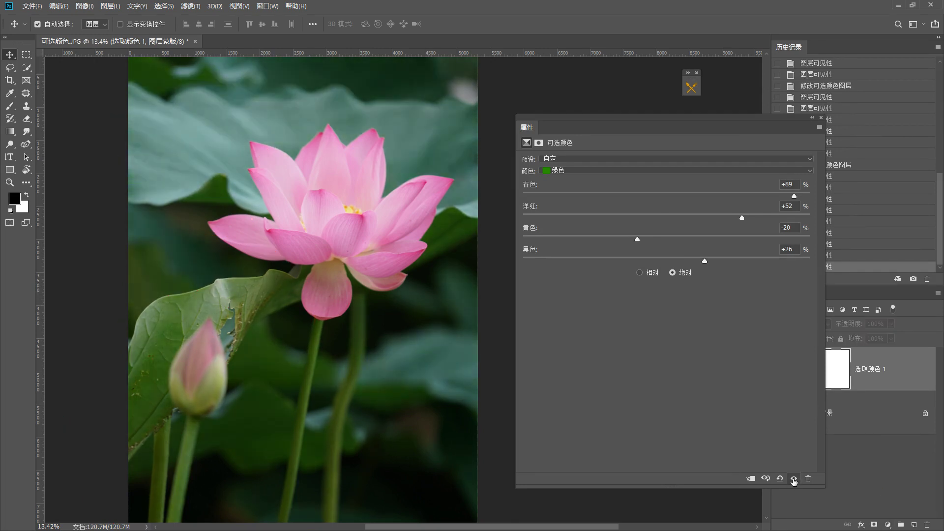
click(794, 478)
click(794, 479)
click(793, 479)
click(794, 479)
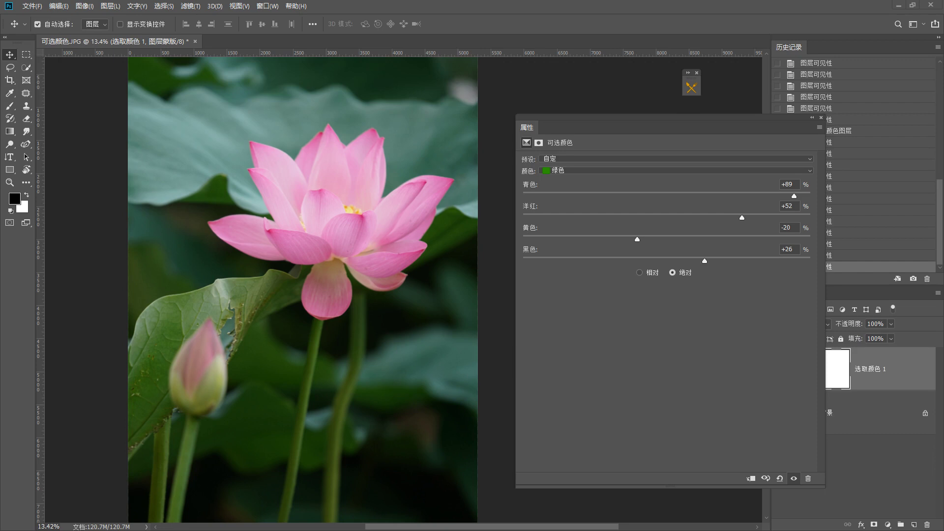
click(793, 479)
click(793, 479)
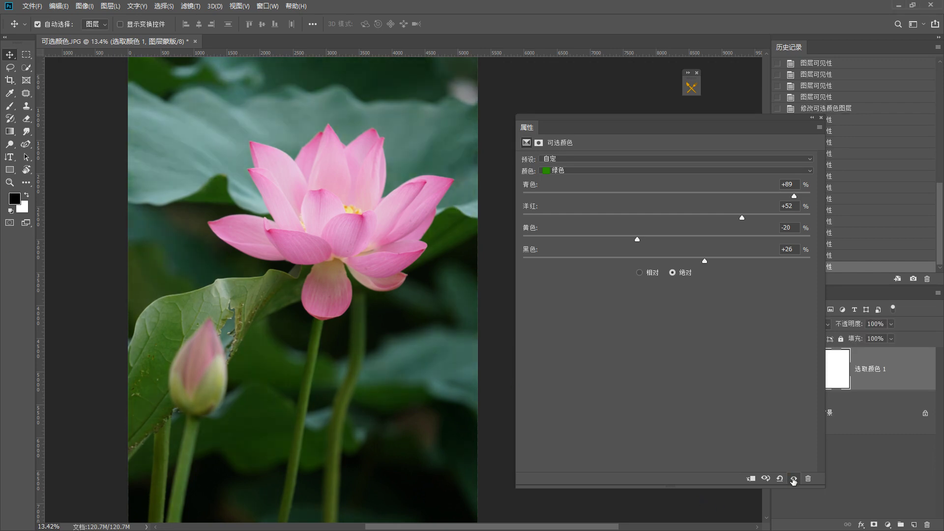
click(794, 479)
click(793, 479)
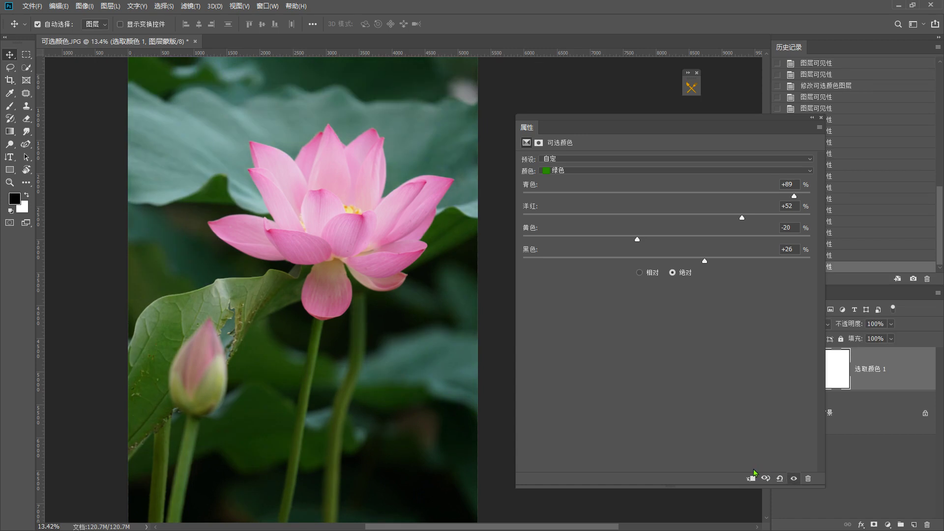
key(F1)
mouse_move(277, 313)
mouse_down()
mouse_move(221, 254)
mouse_move(323, 386)
mouse_move(350, 360)
mouse_move(415, 354)
mouse_up()
mouse_move(393, 341)
mouse_down()
mouse_move(392, 371)
mouse_move(414, 365)
mouse_move(368, 395)
mouse_up()
mouse_move(385, 381)
mouse_down()
mouse_move(375, 403)
mouse_move(409, 401)
mouse_up()
drag(421, 400, 402, 414)
drag(245, 460, 164, 405)
mouse_move(164, 405)
mouse_down()
mouse_move(160, 422)
mouse_move(195, 384)
mouse_up()
key(Escape)
Step: Switch the Selective Color target to Yellows (黄色) and set its Yellow amount to -44%, toggling the layer's visibility to compare
click(589, 172)
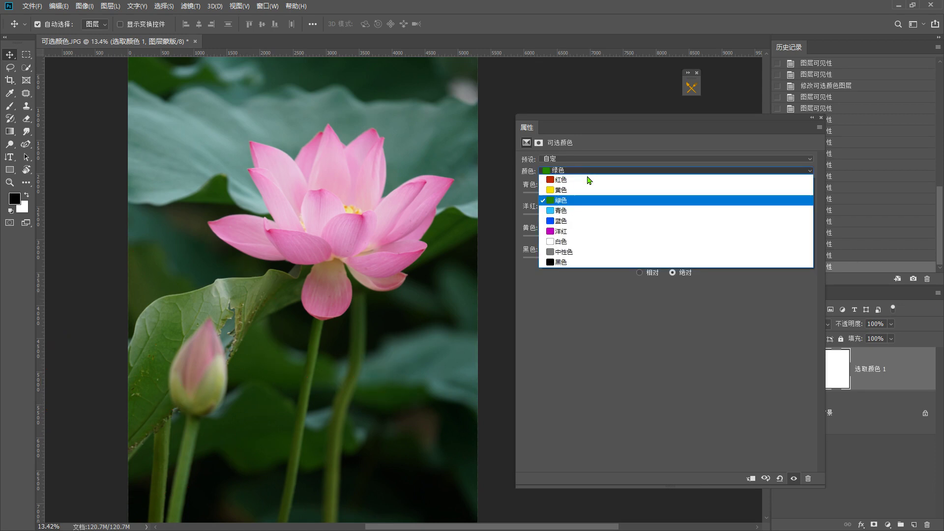
click(575, 189)
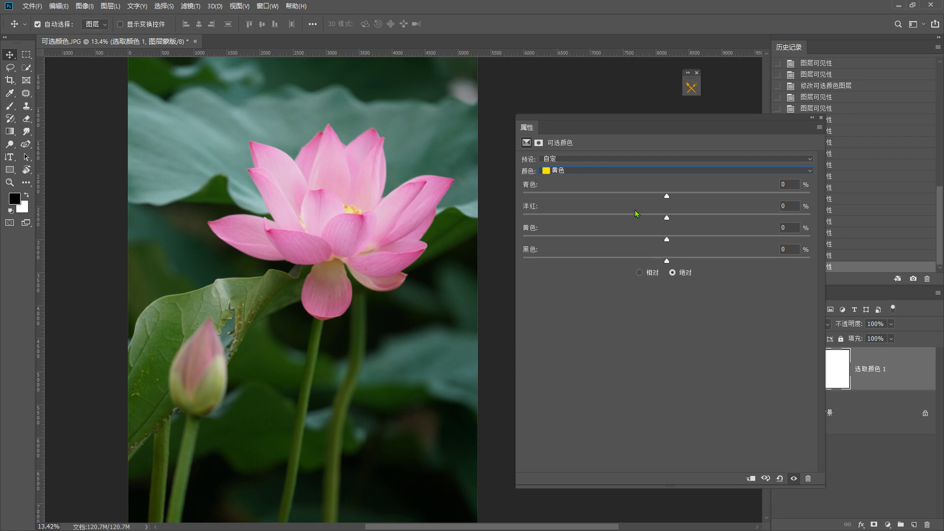
key(F1)
mouse_move(266, 332)
mouse_down()
mouse_move(87, 502)
mouse_move(231, 249)
mouse_up()
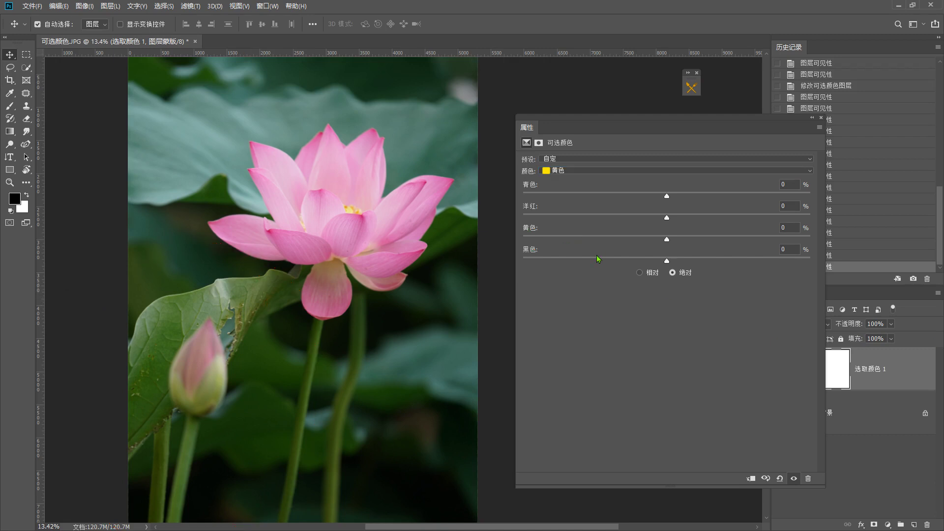
mouse_move(667, 239)
mouse_down()
mouse_move(568, 239)
mouse_move(615, 243)
mouse_move(603, 242)
mouse_up()
click(794, 479)
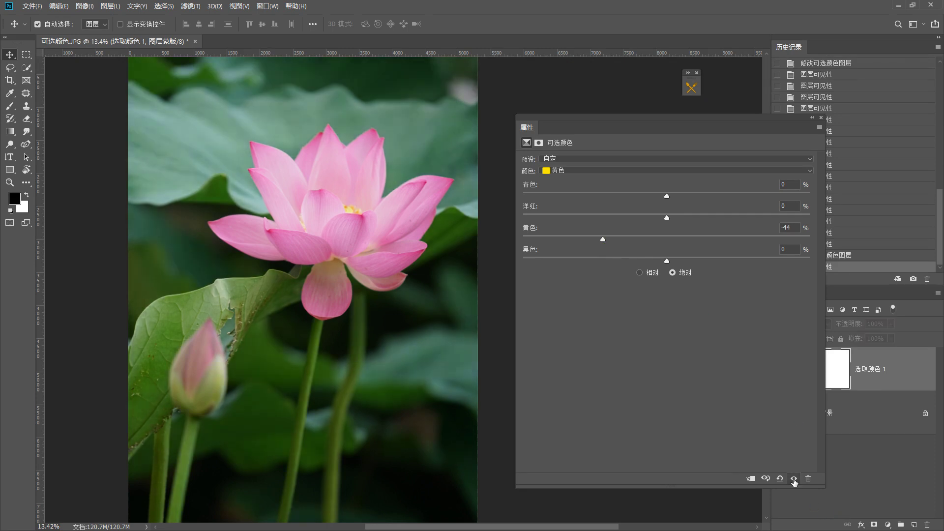
click(793, 479)
click(794, 479)
click(793, 478)
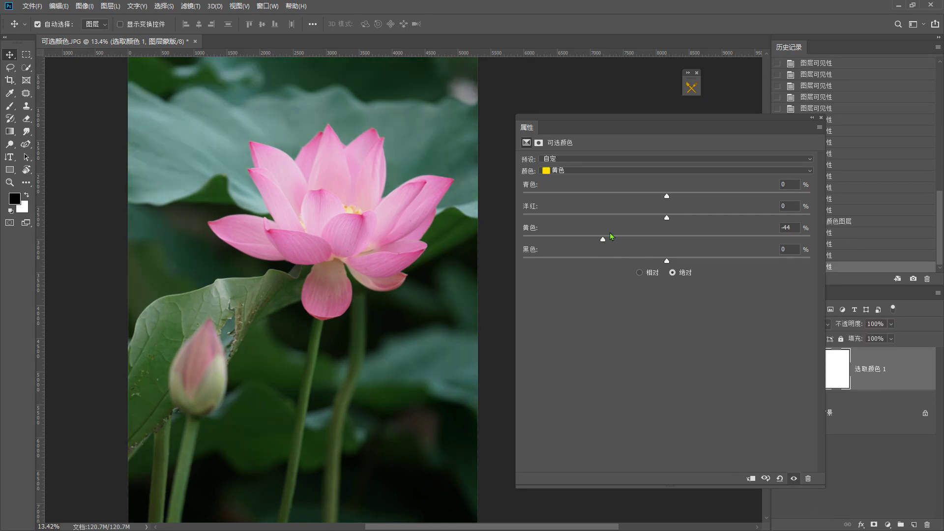
Step: Set the Cyan amount for Yellows to +36% and the Magenta amount to +22%
drag(667, 196, 699, 219)
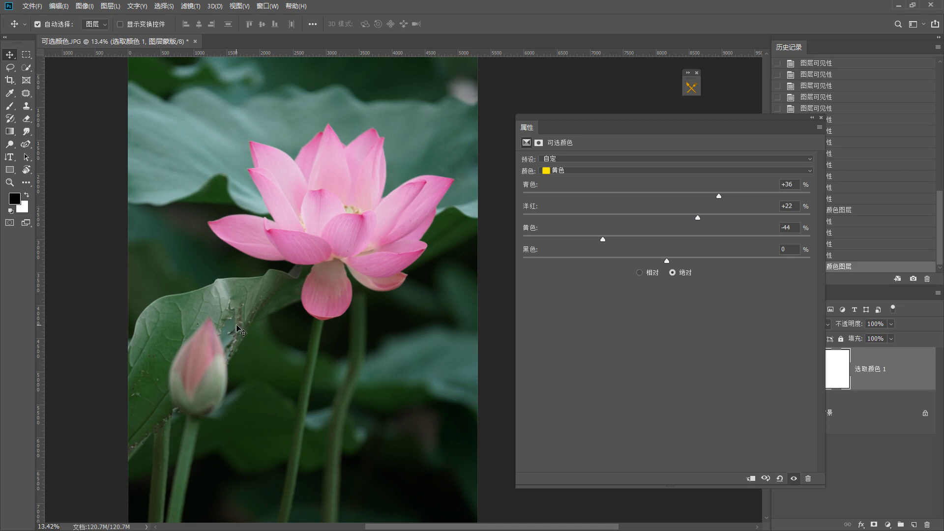
key(F1)
mouse_move(412, 231)
mouse_down()
mouse_move(423, 285)
mouse_move(352, 109)
mouse_move(428, 332)
mouse_up()
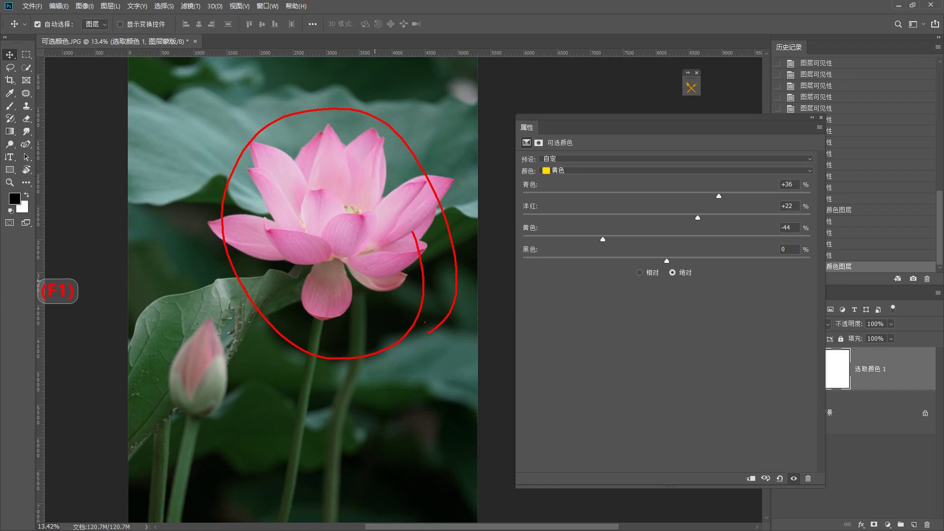
Step: Switch the Selective Color target from Yellows to Reds (红色) for adjusting the lotus petals
click(612, 170)
click(602, 176)
key(F1)
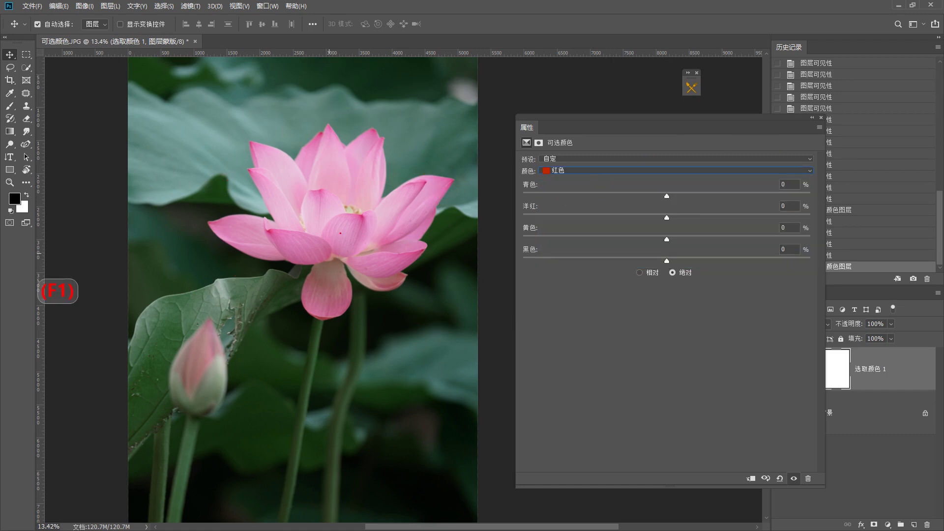
drag(333, 245, 148, 177)
drag(164, 143, 184, 167)
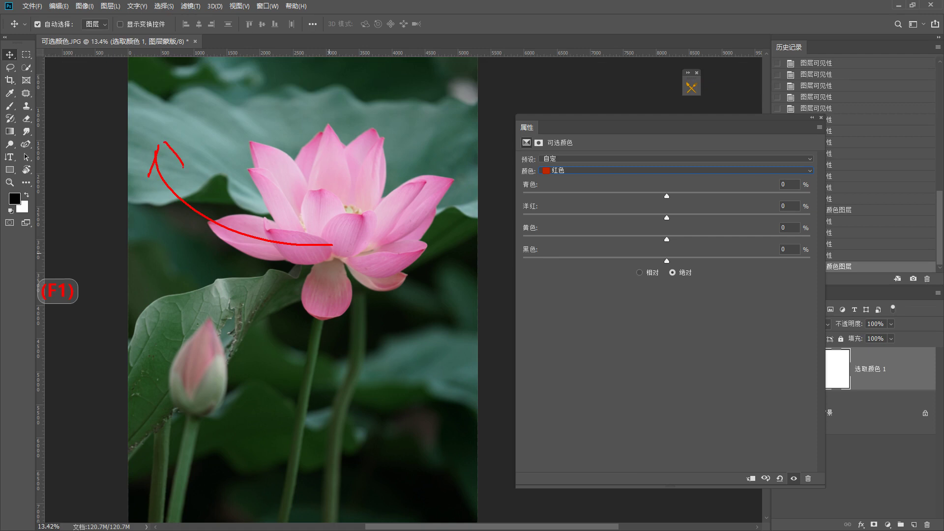
key(F1)
key(F1)
mouse_move(399, 212)
mouse_down()
mouse_move(221, 222)
mouse_move(419, 297)
mouse_move(401, 310)
mouse_up()
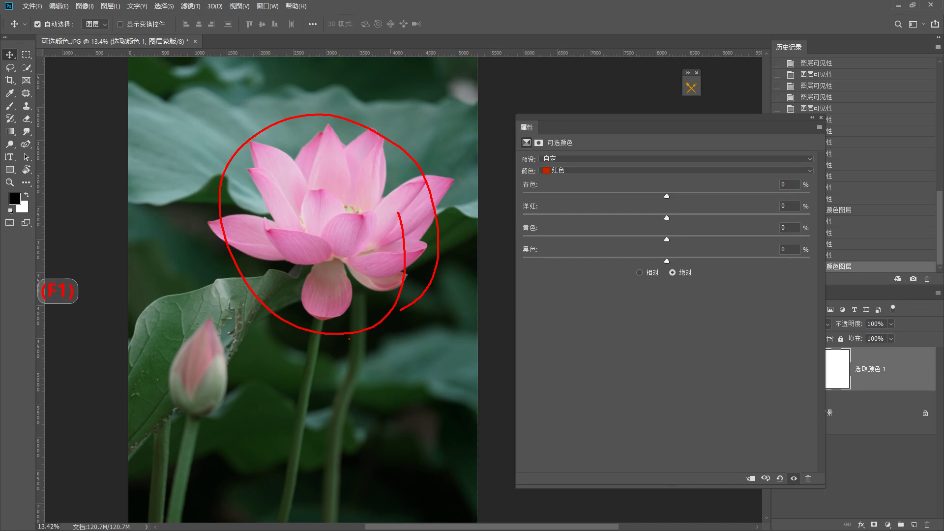
key(F1)
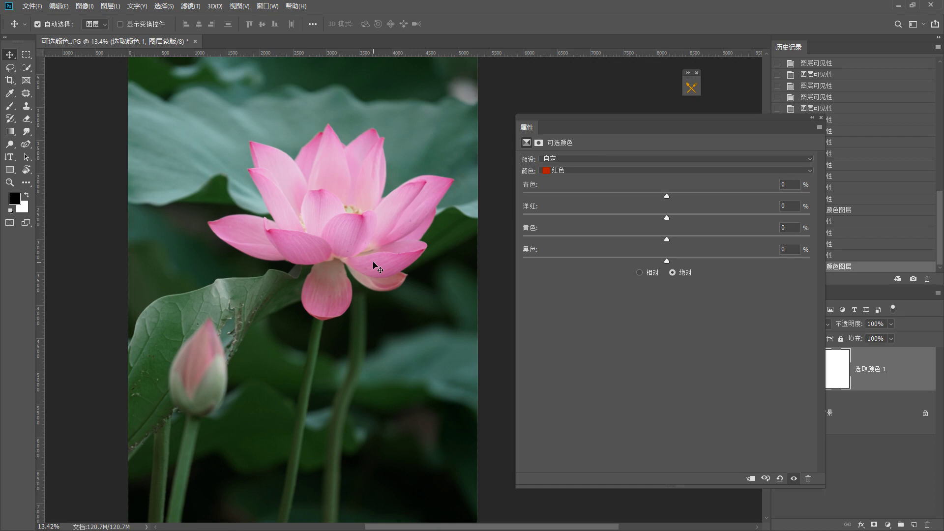
Step: Set the Cyan amount for Reds to -65% and the Magenta amount to -45%
drag(643, 194, 575, 198)
key(F1)
mouse_move(418, 255)
mouse_down()
mouse_move(192, 243)
mouse_move(406, 119)
mouse_move(403, 278)
mouse_move(377, 287)
mouse_up()
key(Escape)
mouse_move(617, 217)
mouse_down()
mouse_move(625, 216)
mouse_move(603, 215)
mouse_up()
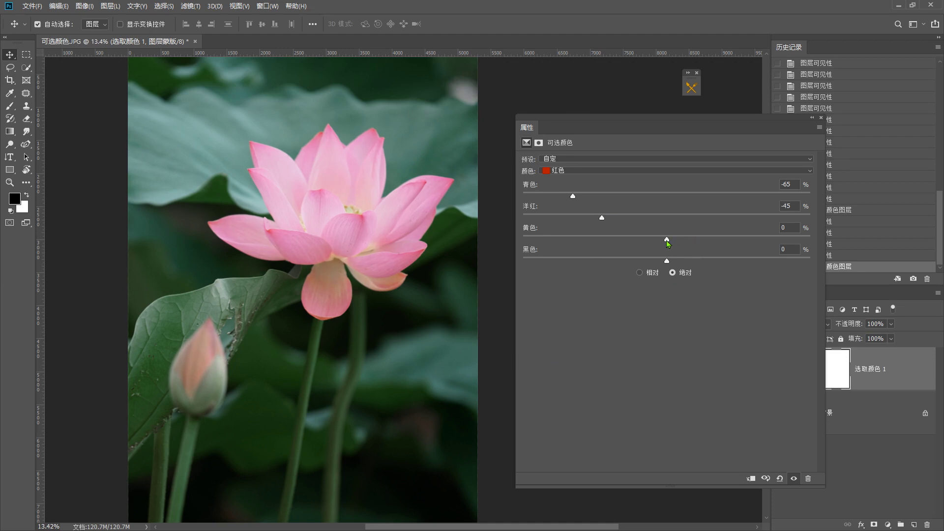
Step: Set the Yellow amount for Reds to +43% and Black to +31%, toggling the layer's visibility to compare the petals
drag(667, 240, 700, 246)
key(F1)
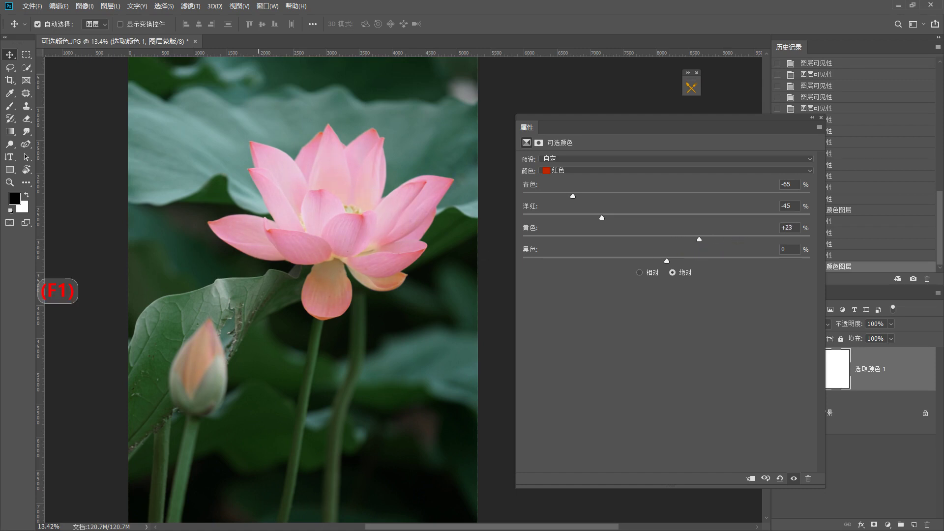
mouse_move(294, 219)
mouse_down()
mouse_move(275, 158)
mouse_move(328, 270)
mouse_up()
key(Escape)
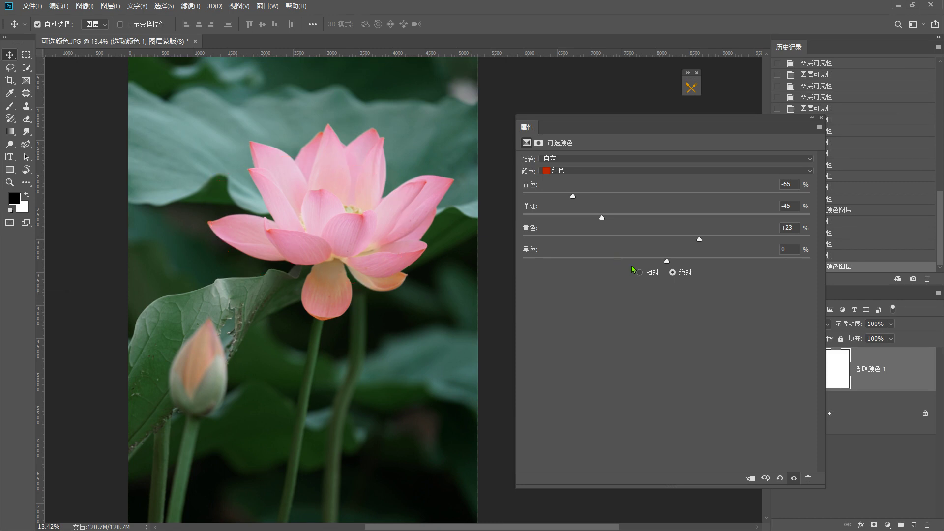
drag(672, 263, 694, 265)
drag(740, 262, 700, 260)
drag(726, 240, 712, 261)
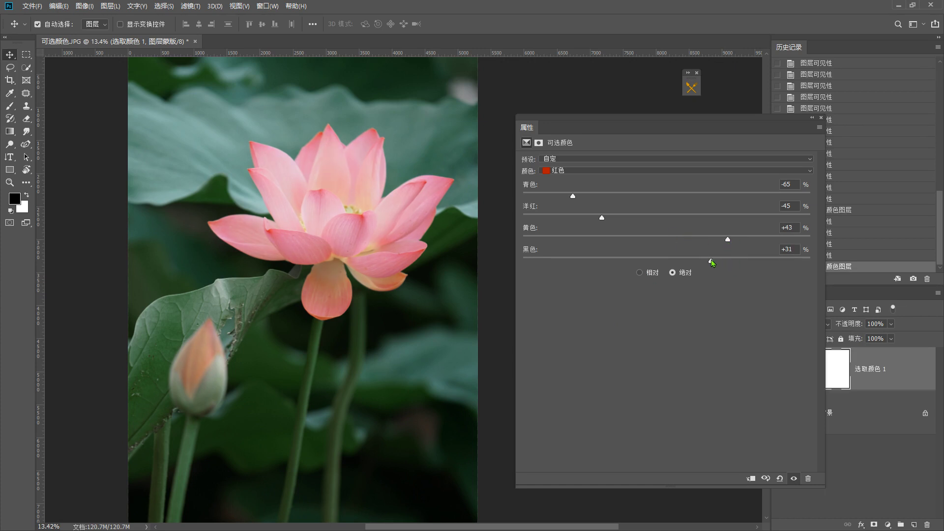
click(793, 479)
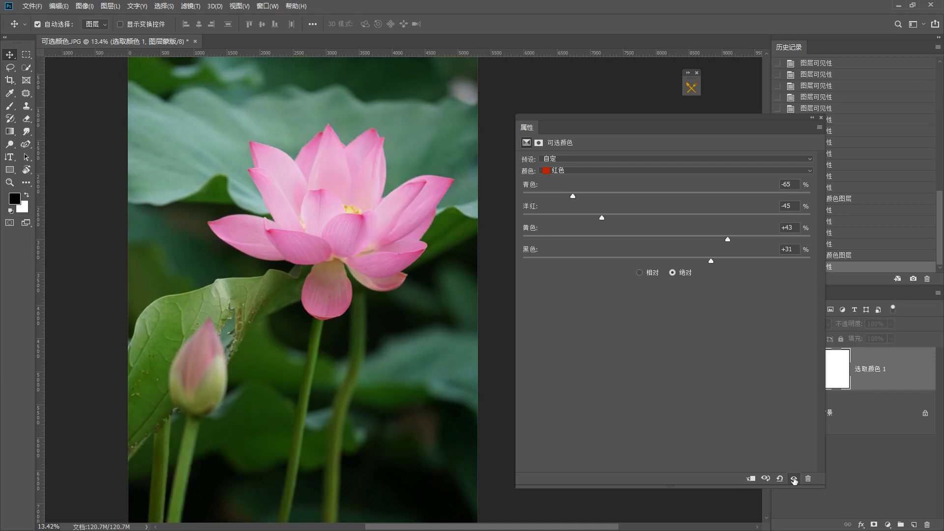
click(793, 479)
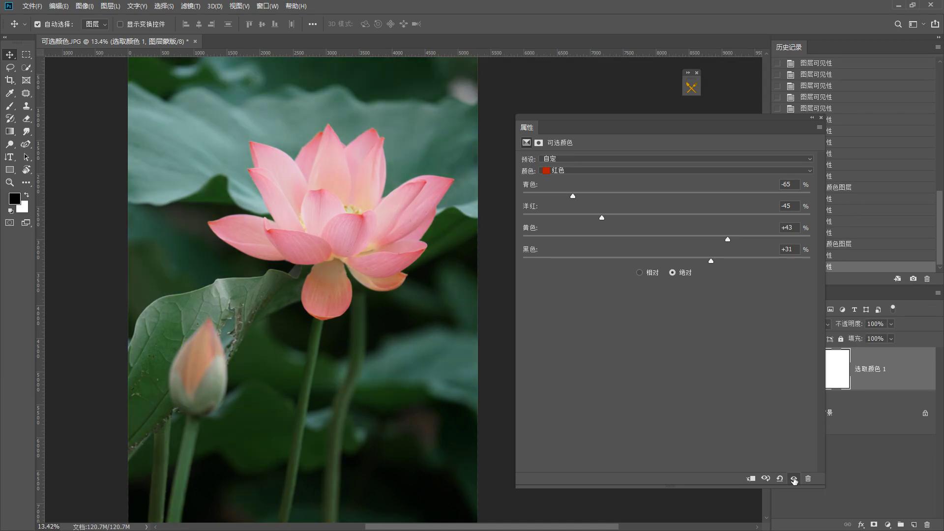
Step: Toggle the Selective Color adjustment's visibility repeatedly to compare the graded lotus with the original photo
click(793, 479)
click(794, 478)
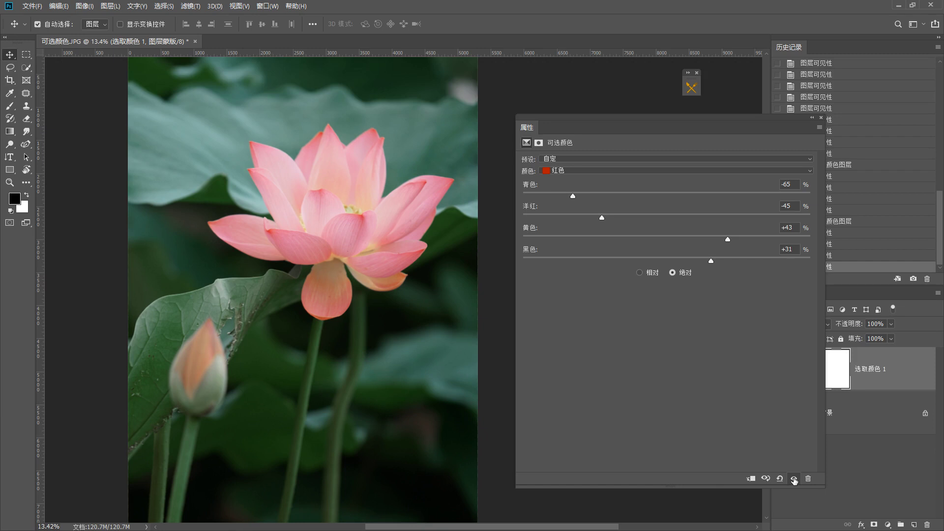
click(794, 479)
click(794, 479)
click(793, 479)
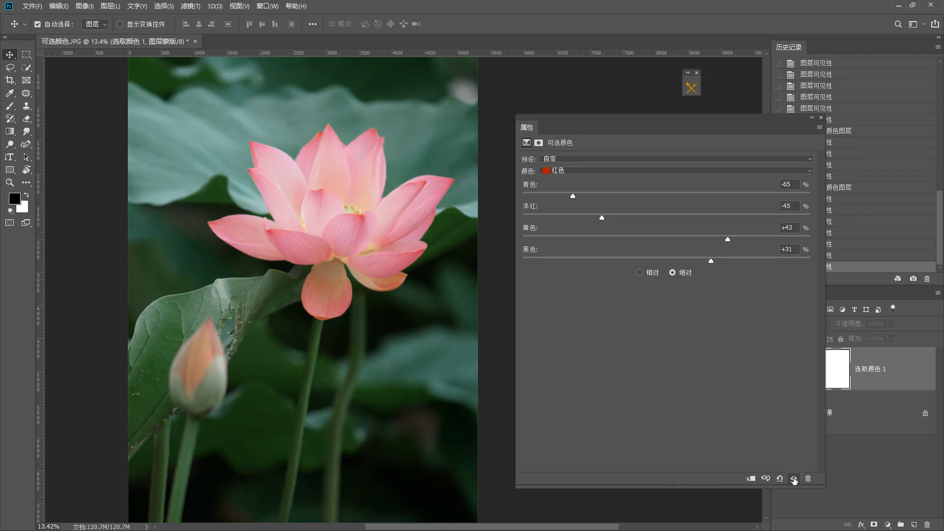
click(794, 479)
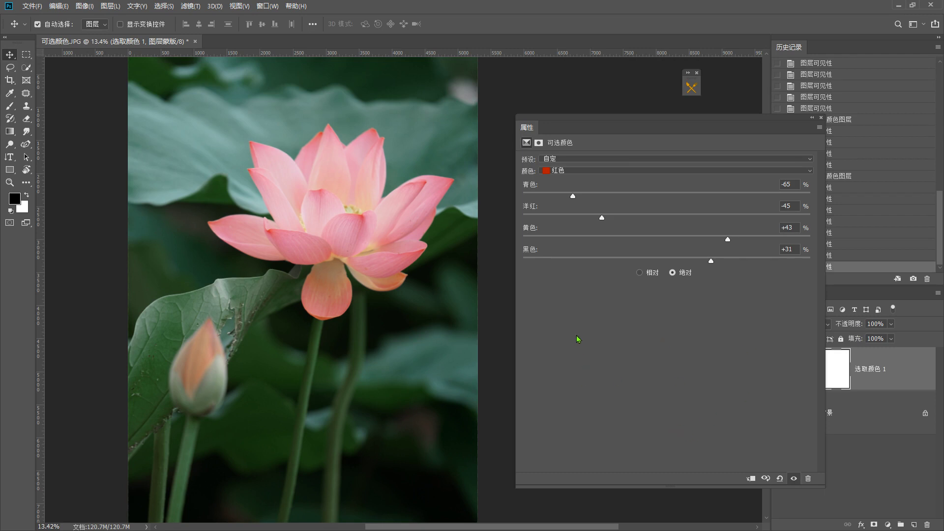
key(F1)
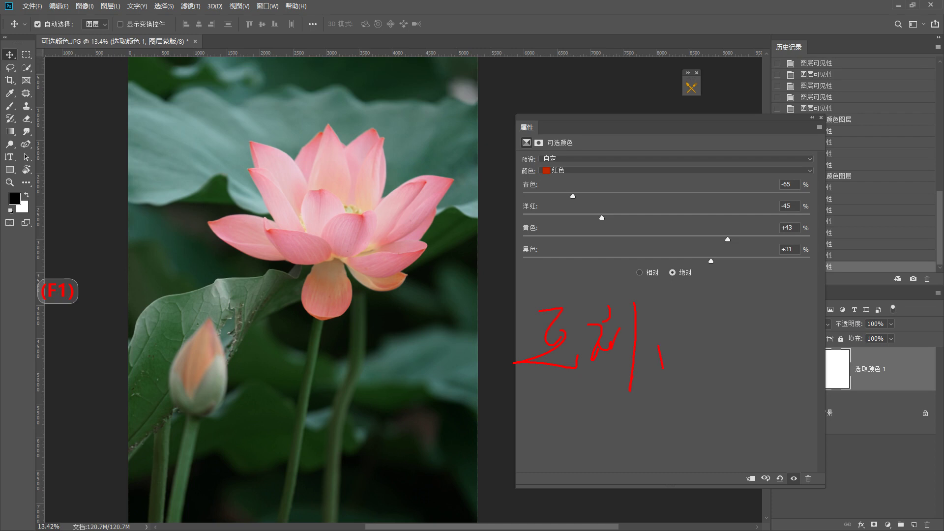
drag(497, 396, 703, 393)
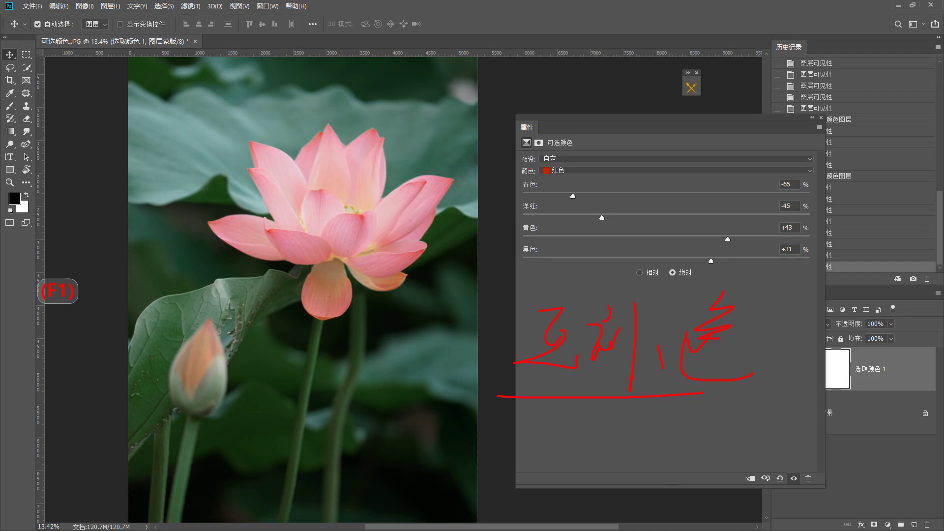
mouse_move(518, 195)
mouse_down()
mouse_move(499, 210)
mouse_move(513, 261)
mouse_up()
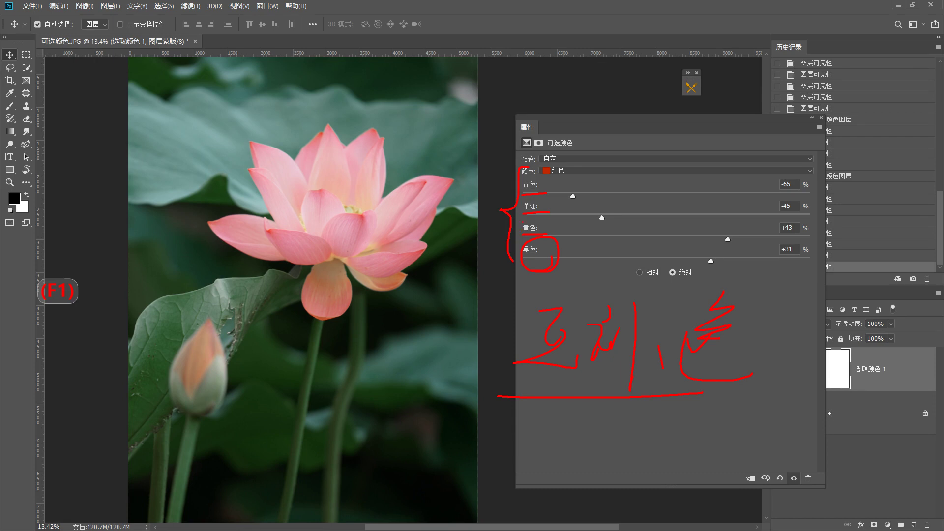
key(Escape)
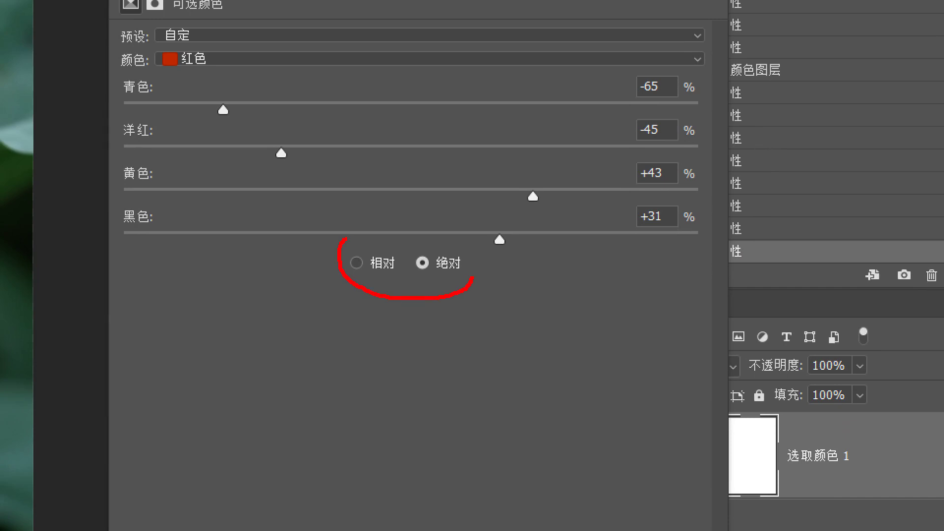
mouse_move(347, 238)
mouse_down()
mouse_move(488, 249)
mouse_move(486, 295)
mouse_up()
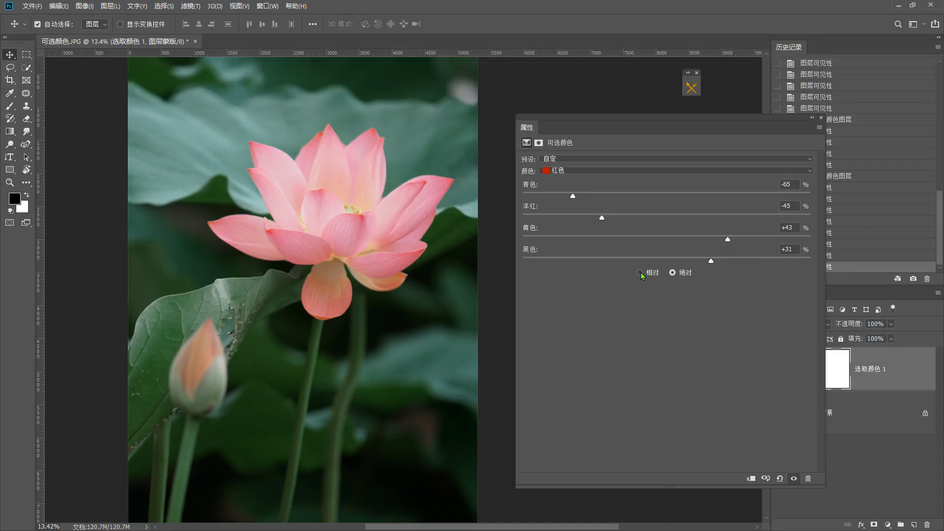
Step: Switch the Selective Color method to Relative (相对) and back to Absolute (绝对) to compare their effect
click(640, 273)
click(672, 273)
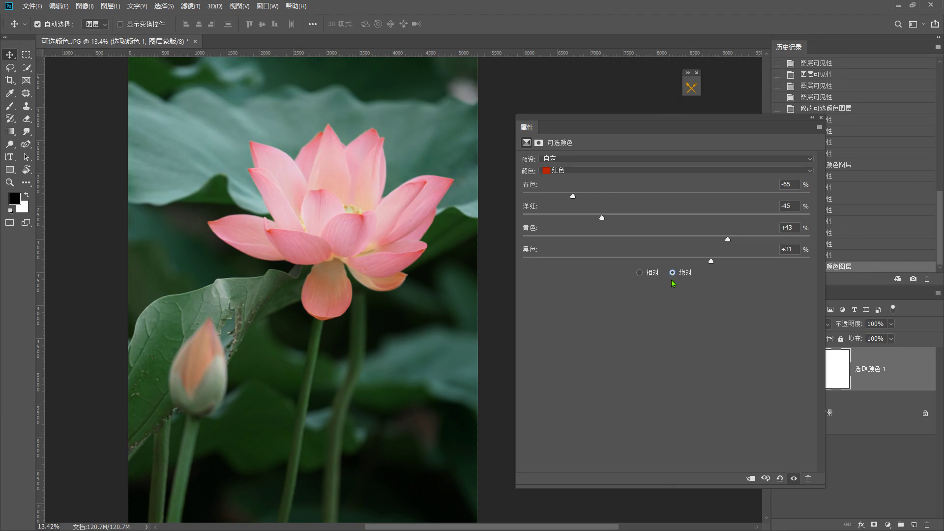
click(640, 273)
key(F1)
mouse_move(385, 181)
mouse_down()
mouse_move(356, 253)
mouse_move(346, 157)
mouse_move(385, 181)
mouse_move(391, 229)
mouse_move(454, 238)
mouse_move(356, 300)
mouse_up()
key(Escape)
key(F1)
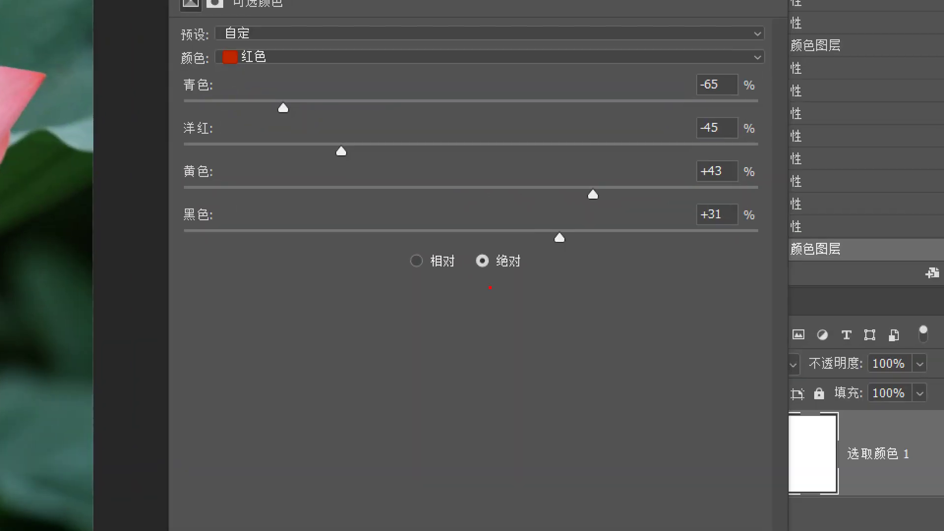
drag(542, 257, 463, 245)
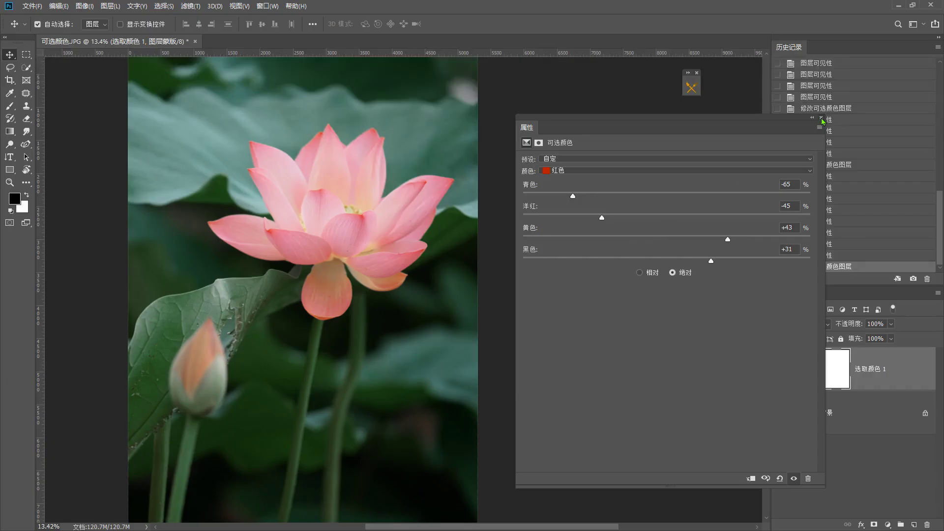
Step: Close the Selective Color properties, reopening them once from the 选取颜色 1 adjustment layer
click(821, 118)
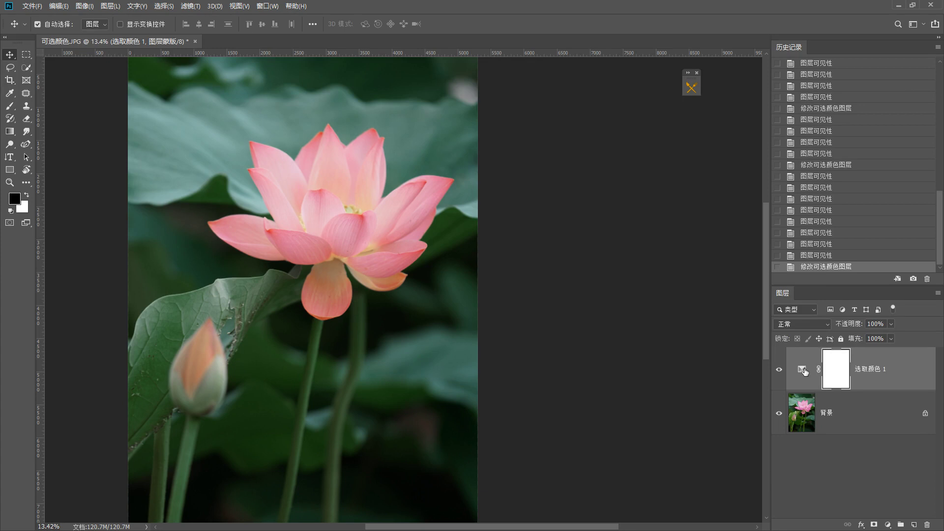
double_click(804, 372)
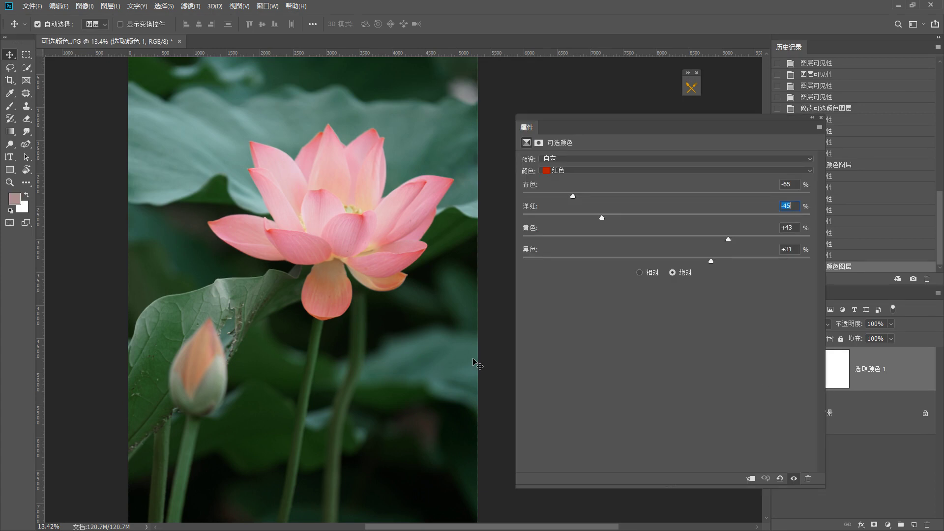
click(821, 118)
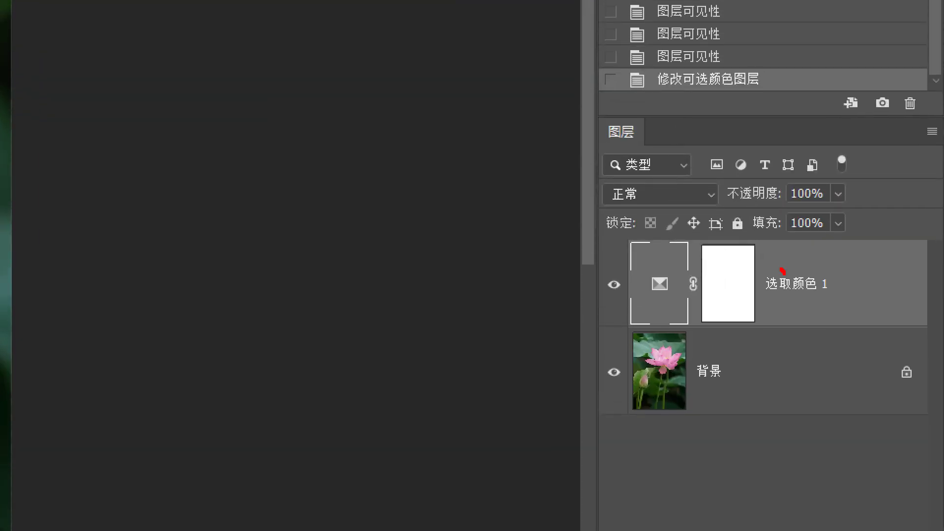
mouse_move(782, 271)
mouse_down()
mouse_move(756, 348)
mouse_move(688, 295)
mouse_move(730, 233)
mouse_move(780, 268)
mouse_move(783, 313)
mouse_up()
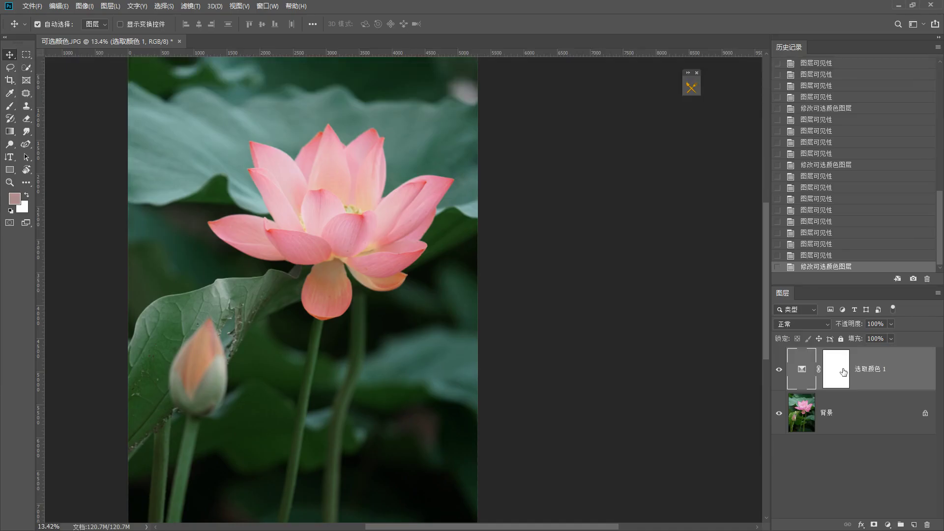
Step: Target the layer mask of 选取颜色 1 and enlarge the Brush tool's tip to 900 px
click(843, 372)
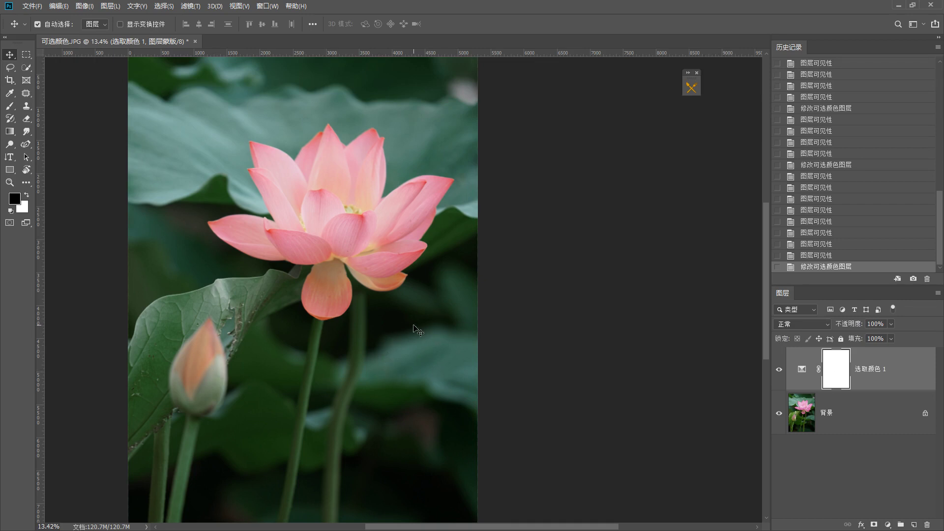
key(b)
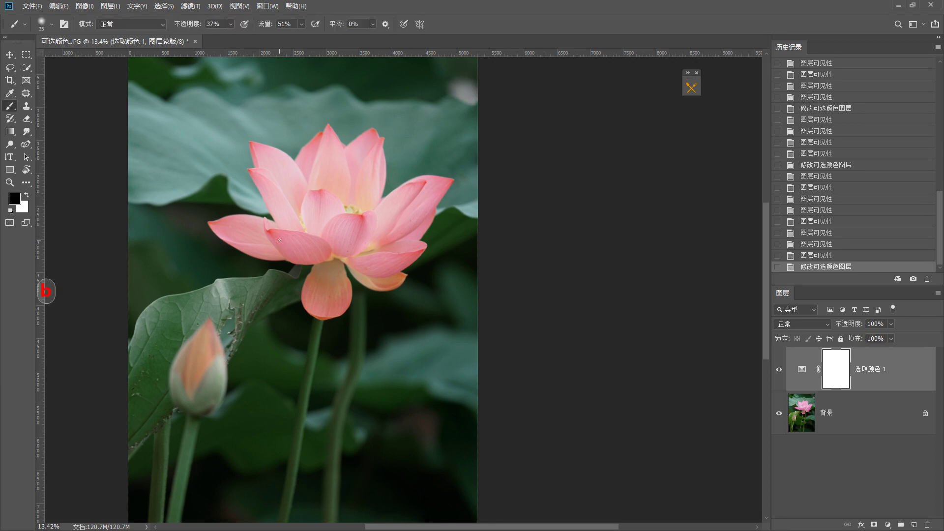
key(bracketright)
key(bracketright)
key(bracketright)
key(bracketright)
key(bracketright)
key(bracketright)
key(bracketright)
key(bracketright)
key(bracketright)
key(bracketright)
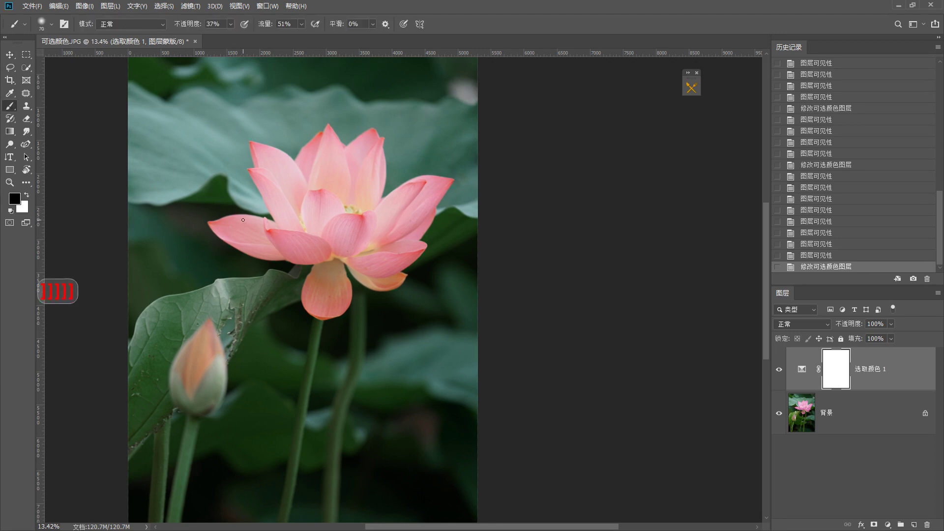
key(bracketright)
key(bracketright)
key(bracketright)
key(bracketright)
key(bracketright)
key(bracketright)
key(bracketright)
key(bracketright)
key(bracketright)
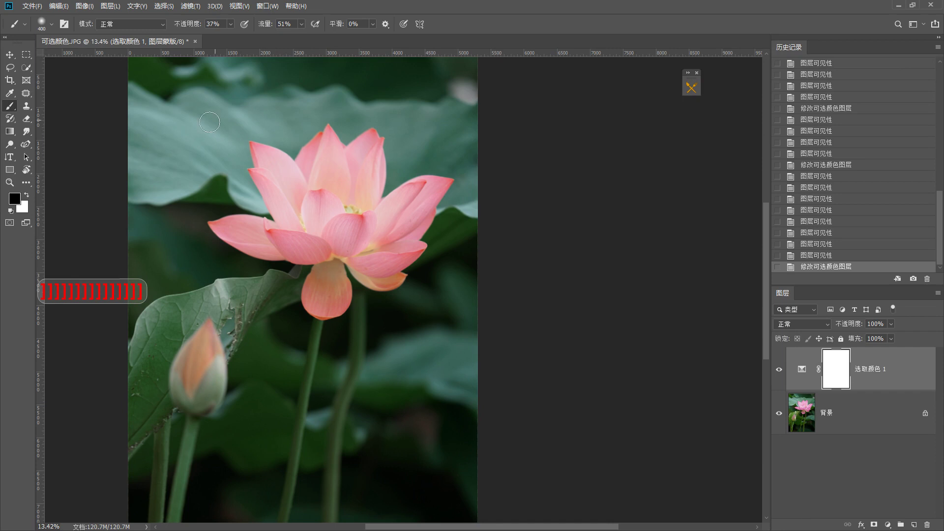
key(bracketright)
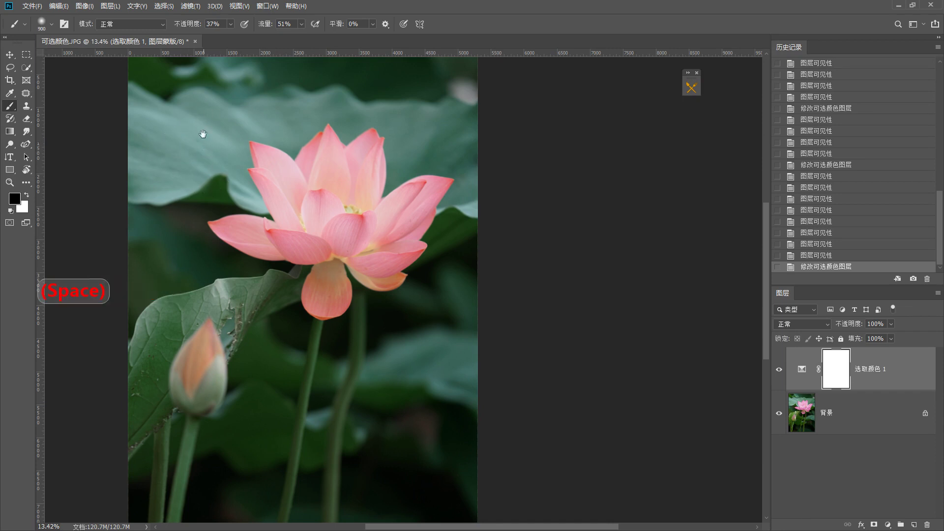
Step: Paint a black stroke at 37% opacity on the mask over the photo's upper-left leaf, enlarging the brush to 1300 px
drag(189, 153, 203, 206)
drag(209, 247, 202, 229)
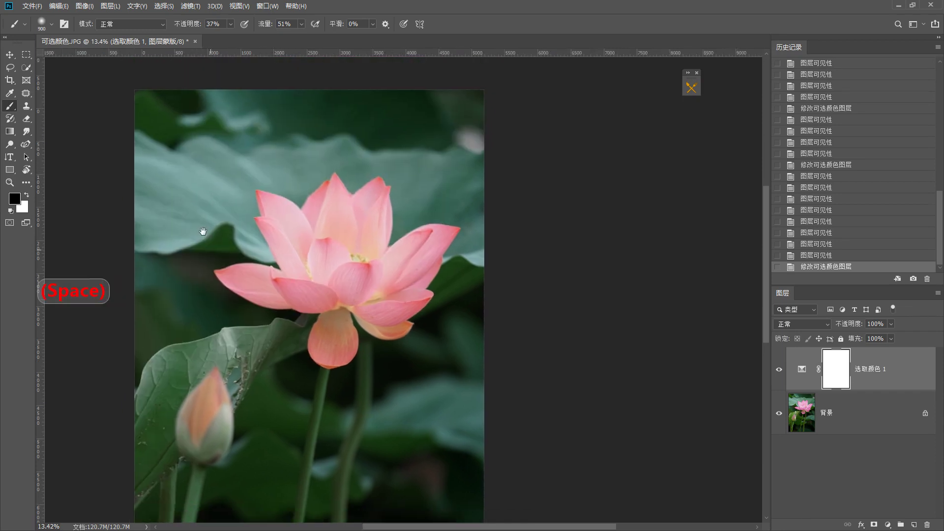
key(bracketright)
key(bracketright)
drag(79, 148, 247, 101)
key(bracketright)
key(bracketright)
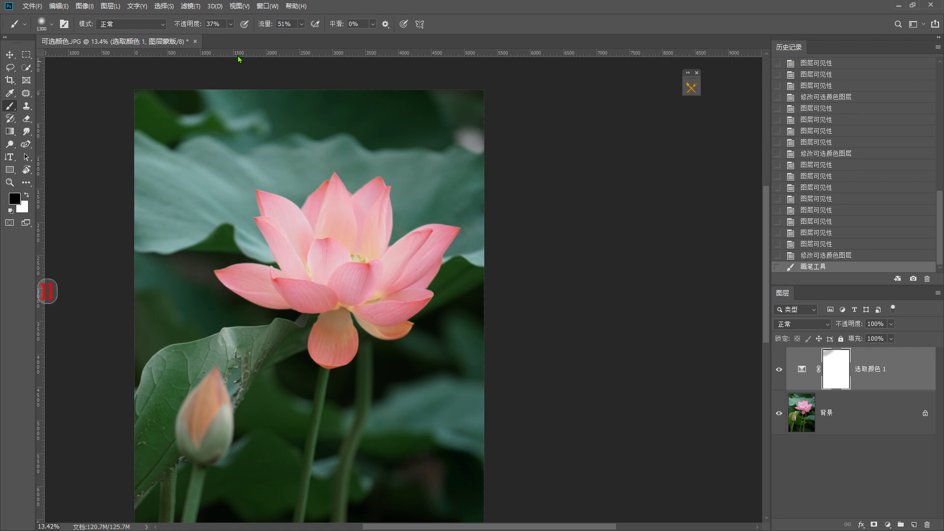
Step: Set the brush opacity and flow to 100% and enlarge the tip to 1600 px
drag(186, 24, 338, 27)
key(bracketright)
key(bracketright)
key(bracketright)
Step: Paint black on the layer mask over the background leaves above and left of the lotus flower
mouse_move(126, 130)
mouse_down()
mouse_move(393, 125)
mouse_move(463, 137)
mouse_up()
mouse_move(464, 136)
mouse_down()
mouse_move(473, 176)
mouse_move(428, 183)
mouse_up()
drag(147, 196, 220, 149)
mouse_move(137, 315)
mouse_down()
mouse_move(159, 396)
mouse_move(208, 439)
mouse_move(252, 405)
mouse_move(254, 376)
mouse_move(266, 354)
mouse_up()
mouse_move(263, 391)
mouse_down()
mouse_move(288, 400)
mouse_move(398, 398)
mouse_move(389, 402)
mouse_move(476, 312)
mouse_move(440, 458)
mouse_move(470, 390)
mouse_move(423, 371)
mouse_move(232, 337)
mouse_move(177, 394)
mouse_up()
Step: Paint black on the layer mask over the bud, stems and lower background, leaving only the flower graded
key(space)
key(space)
mouse_move(182, 442)
mouse_down()
mouse_move(203, 390)
mouse_move(185, 355)
mouse_up()
click(162, 445)
click(229, 432)
click(305, 346)
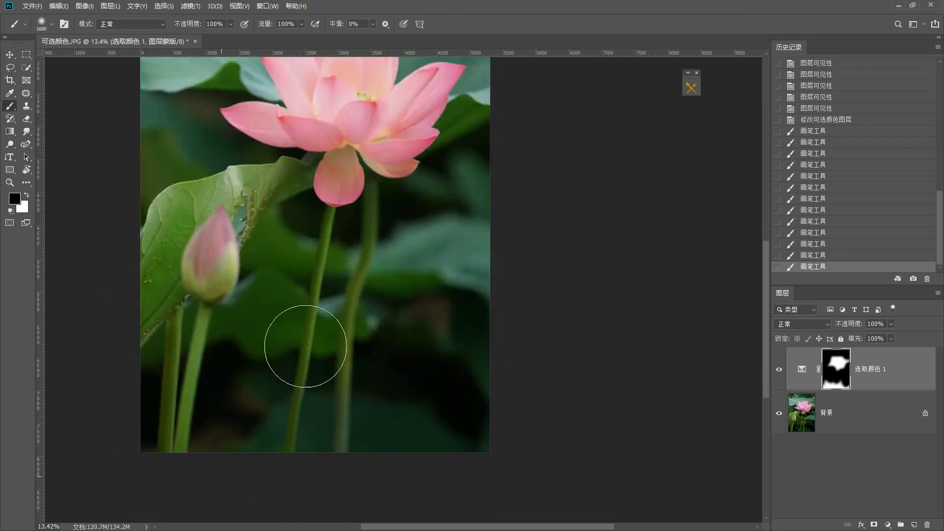
click(380, 295)
click(449, 311)
click(485, 371)
key(space)
drag(404, 237, 401, 349)
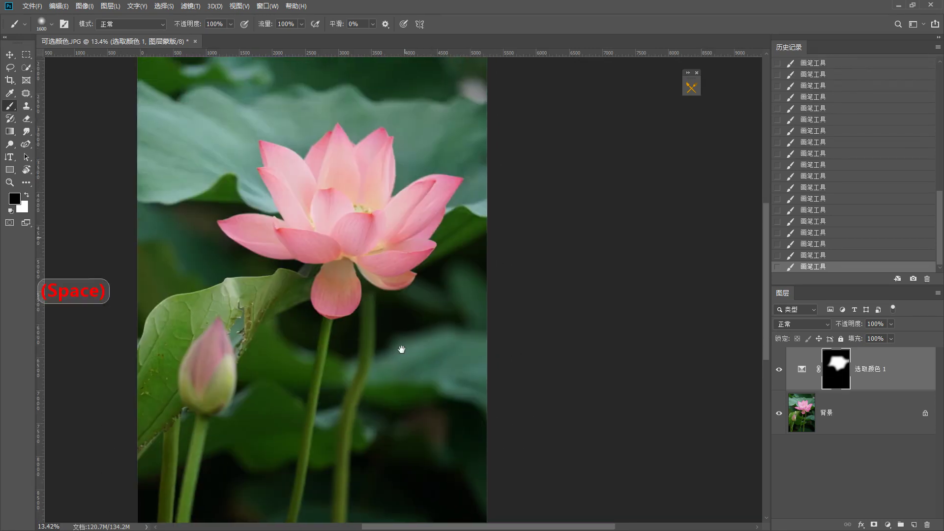
Step: Toggle the visibility of 选取颜色 1 to compare the flower-only grading with the original
scroll(361, 321, down, 1)
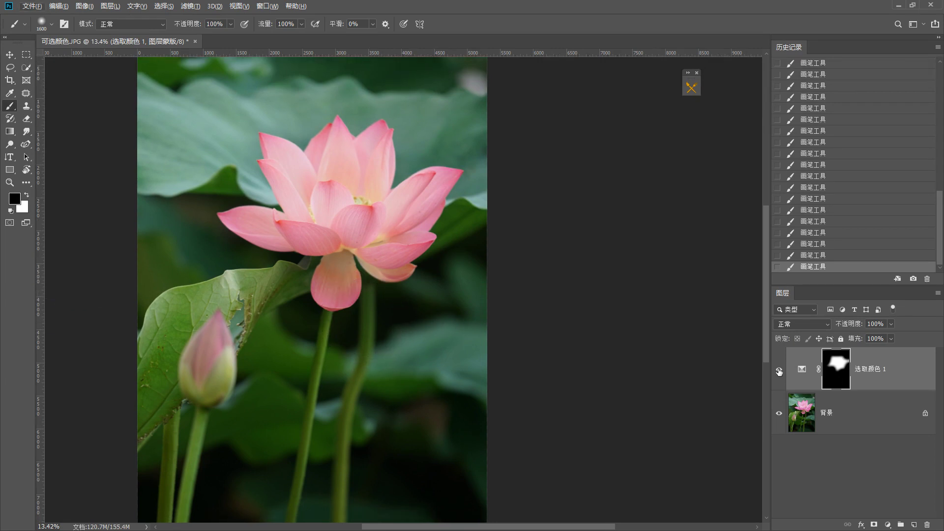
click(779, 369)
click(778, 370)
click(778, 370)
click(779, 370)
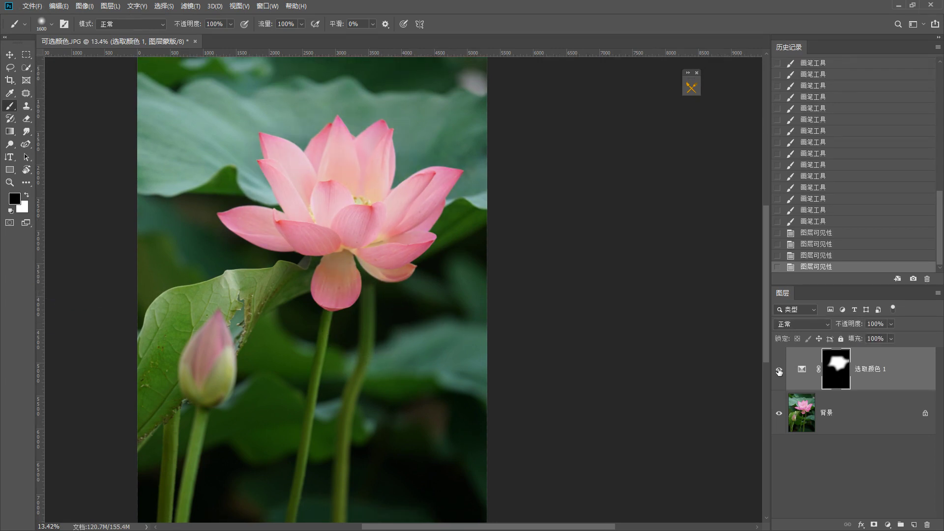
click(779, 369)
click(778, 370)
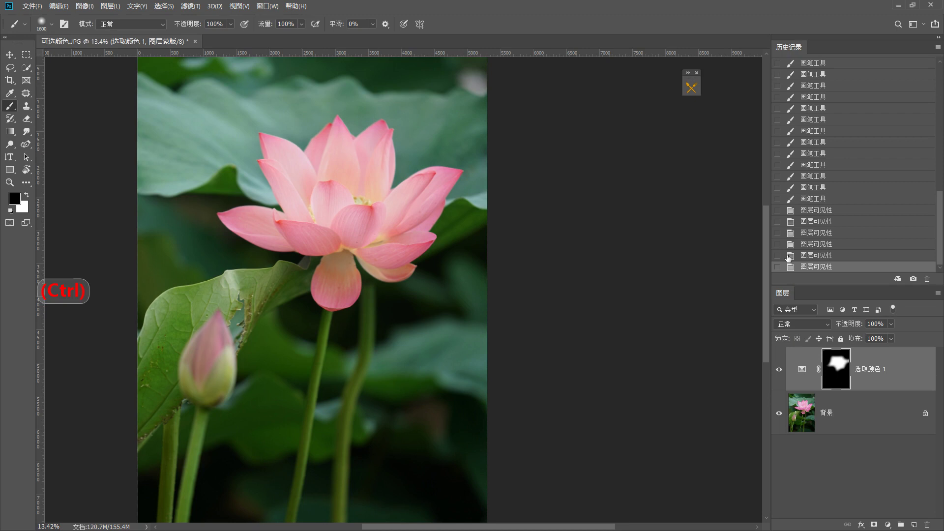
Step: Revert the history to the last Selective Color edit (修改可选颜色图层), undoing all brush strokes on the mask
click(813, 198)
scroll(813, 198, up, 5)
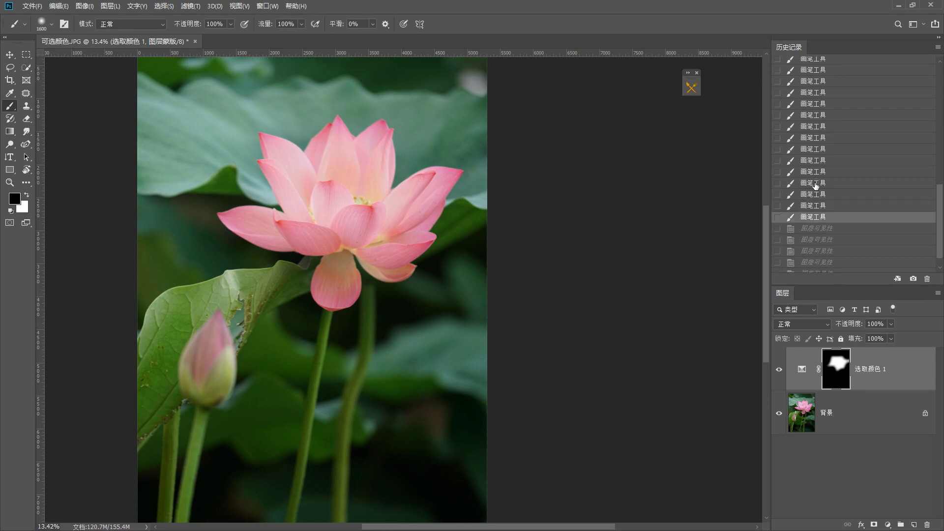
click(805, 119)
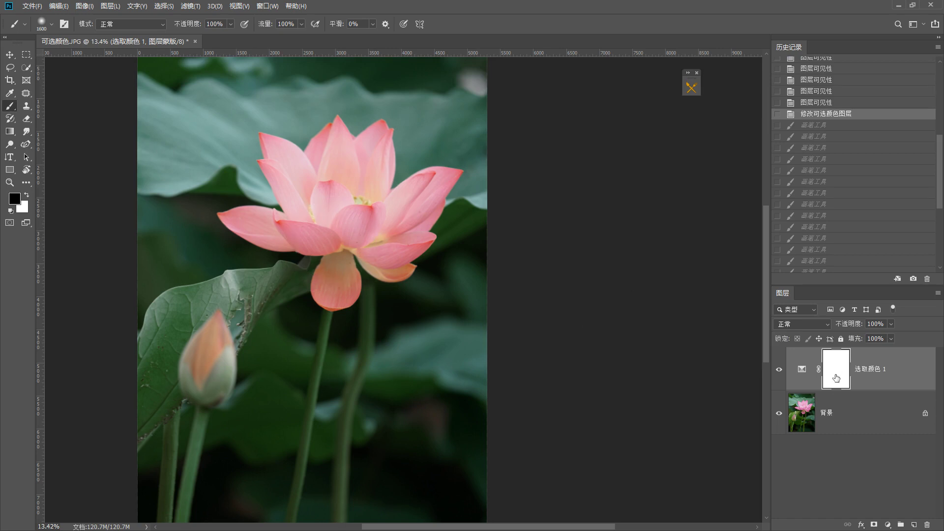
Step: Paint black over the lotus flower on the layer mask, reducing the brush size to 1300 px and 900 px
key(bracketleft)
key(bracketleft)
key(bracketleft)
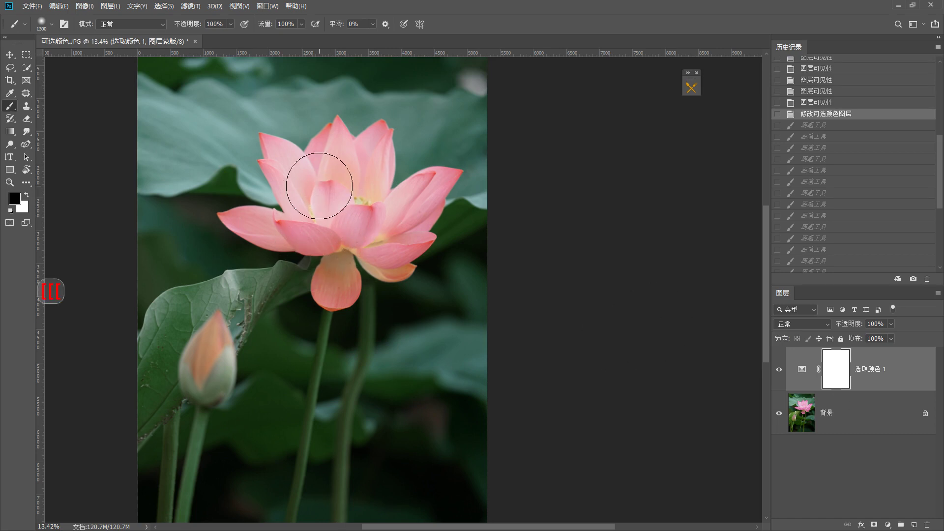
mouse_move(316, 179)
mouse_down()
mouse_move(340, 162)
mouse_move(348, 190)
mouse_up()
key(bracketleft)
key(bracketleft)
key(bracketleft)
key(bracketleft)
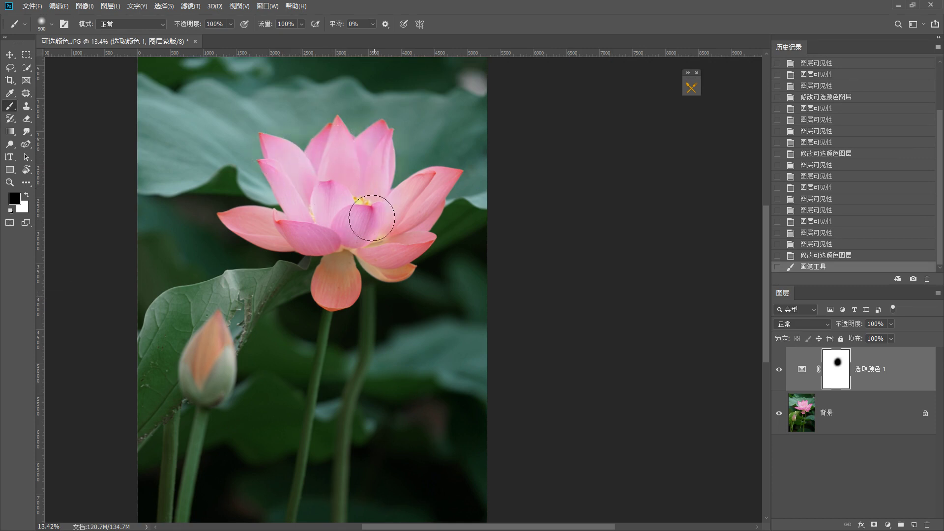
mouse_move(348, 247)
mouse_down()
mouse_move(337, 284)
mouse_move(344, 288)
mouse_move(411, 253)
mouse_move(319, 225)
mouse_move(241, 218)
mouse_move(256, 231)
mouse_move(418, 270)
mouse_up()
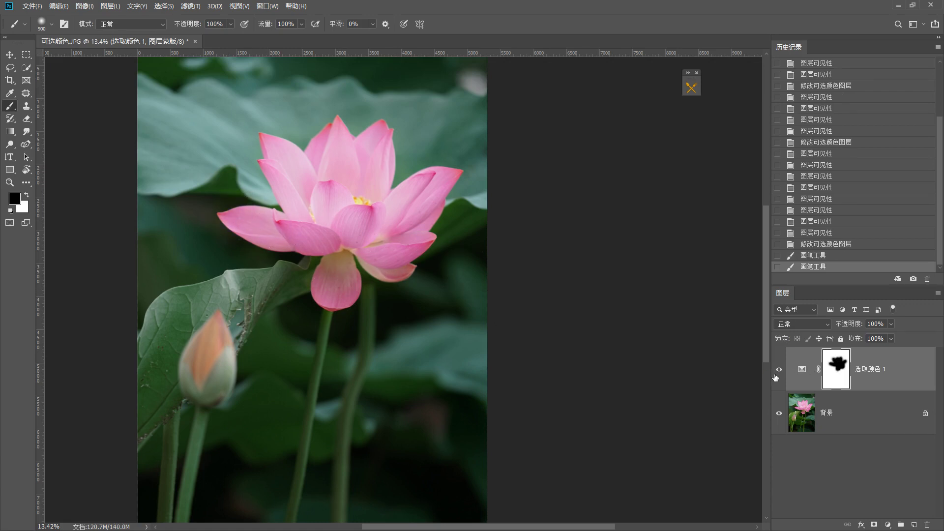
Step: Toggle the visibility of 选取颜色 1 to compare the leaf grading with the flower masked out
click(778, 370)
click(778, 370)
click(777, 370)
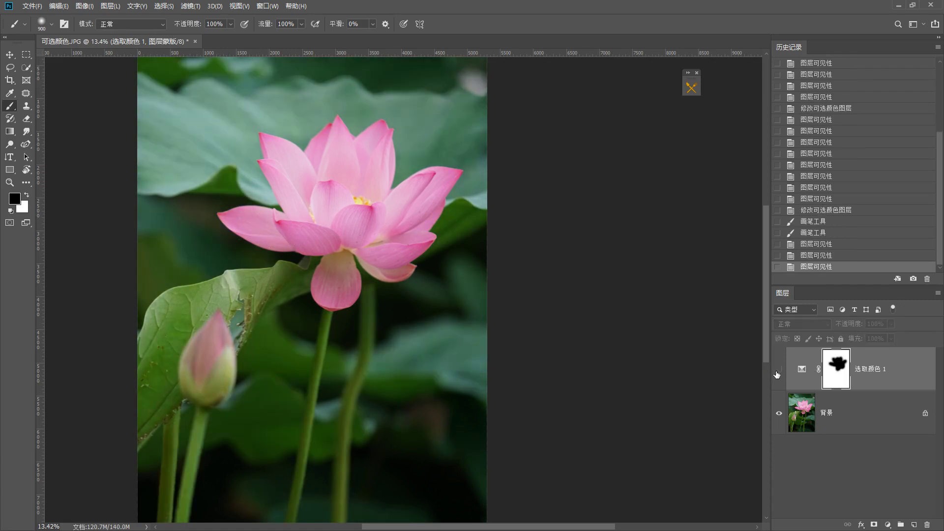
click(778, 370)
click(778, 370)
click(778, 369)
click(778, 370)
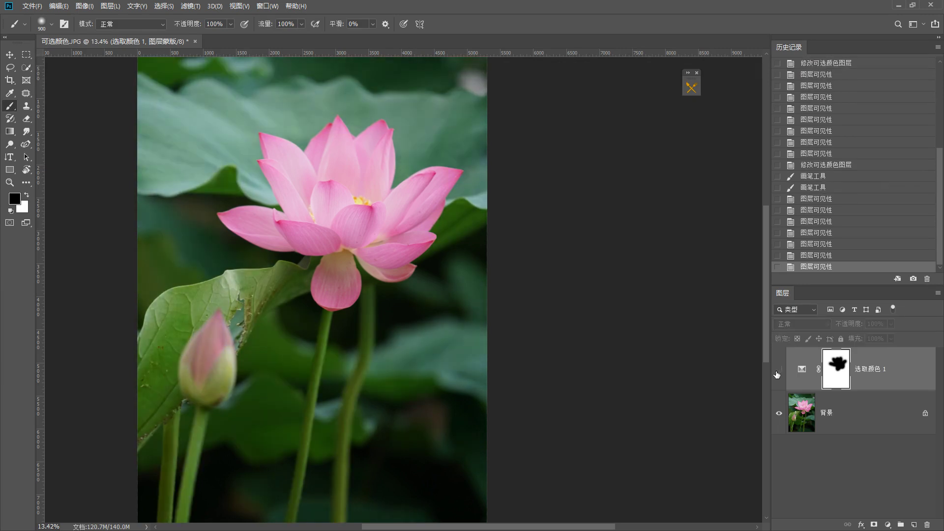
click(778, 370)
Step: Undo the flower masking by returning to the history state 修改可选颜色图层 just before the brush strokes
click(818, 154)
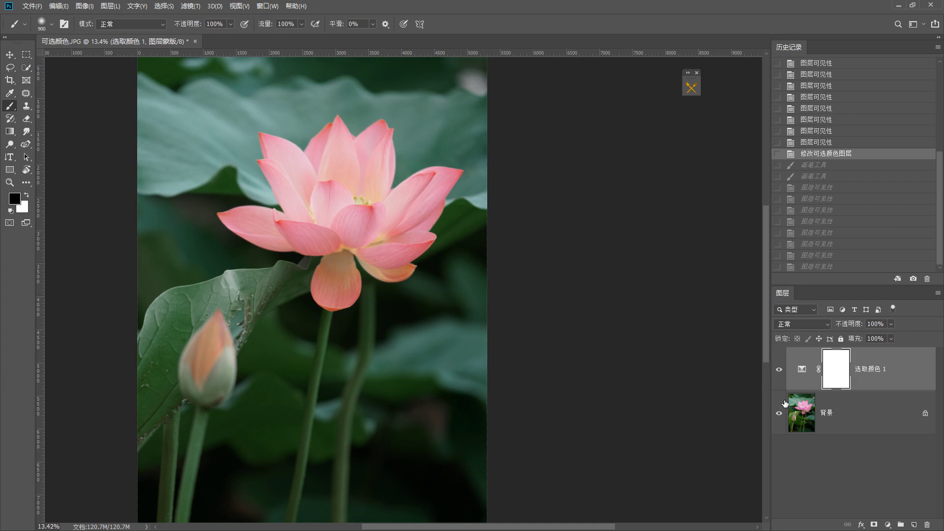
key(alt)
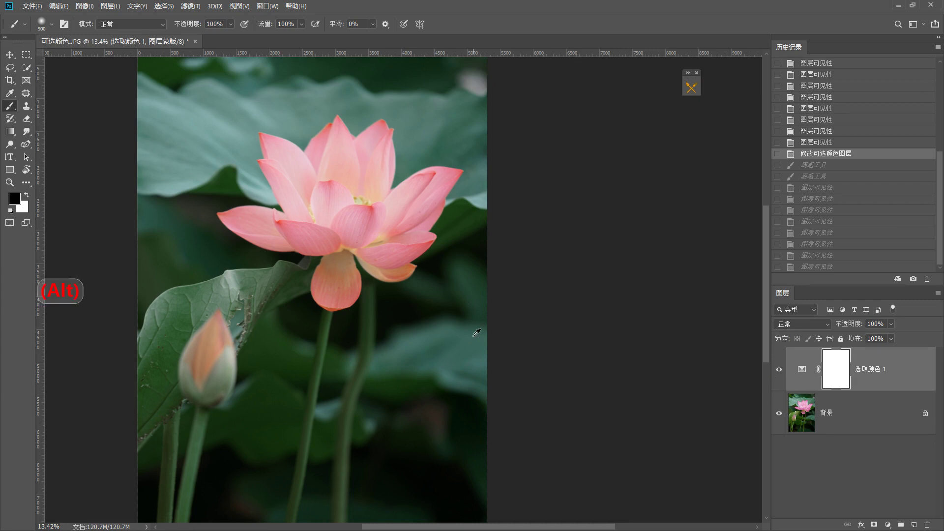
alt+scroll(472, 326, down, 1)
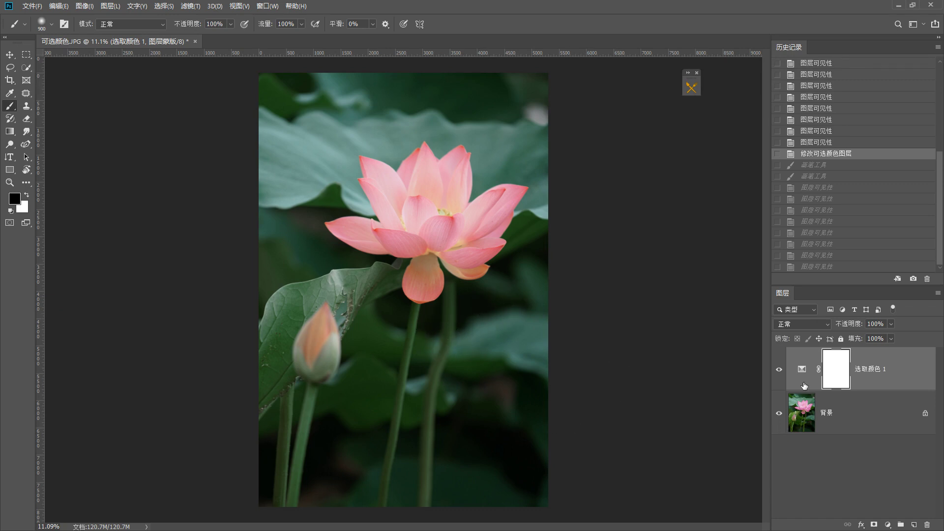
Step: Open the Selective Color properties of 选取颜色 1 and narrow the properties panel to reveal the layers
double_click(801, 370)
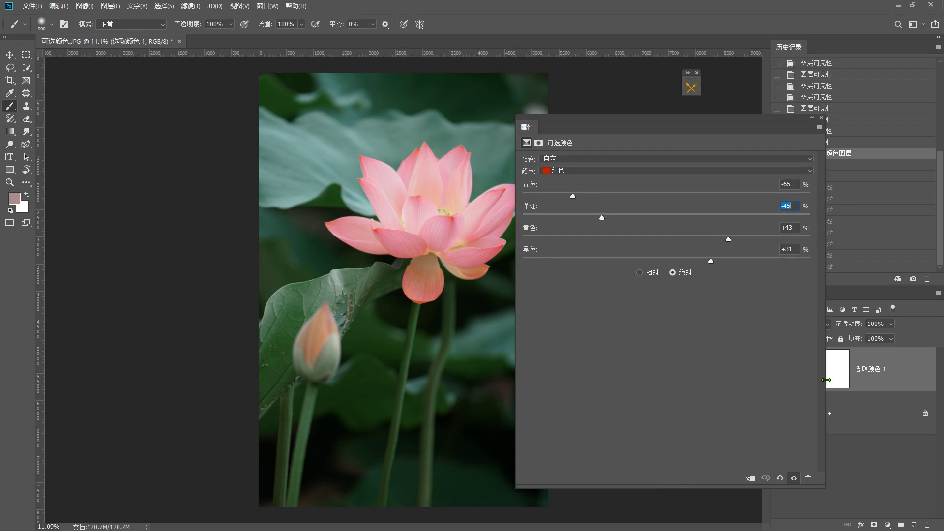
drag(826, 384, 745, 374)
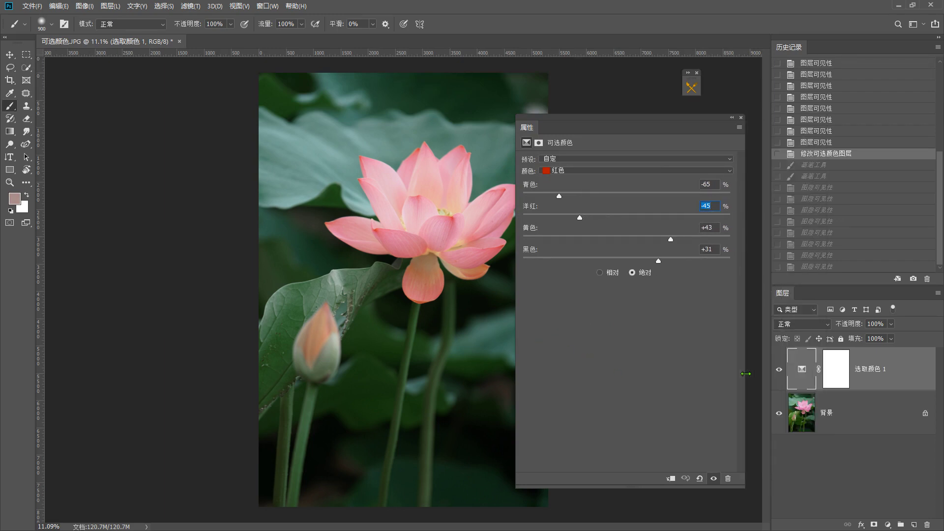
key(F1)
mouse_move(460, 251)
mouse_down()
mouse_move(425, 430)
mouse_move(481, 145)
mouse_move(497, 253)
mouse_up()
mouse_move(515, 189)
mouse_down()
mouse_move(456, 150)
mouse_move(560, 196)
mouse_up()
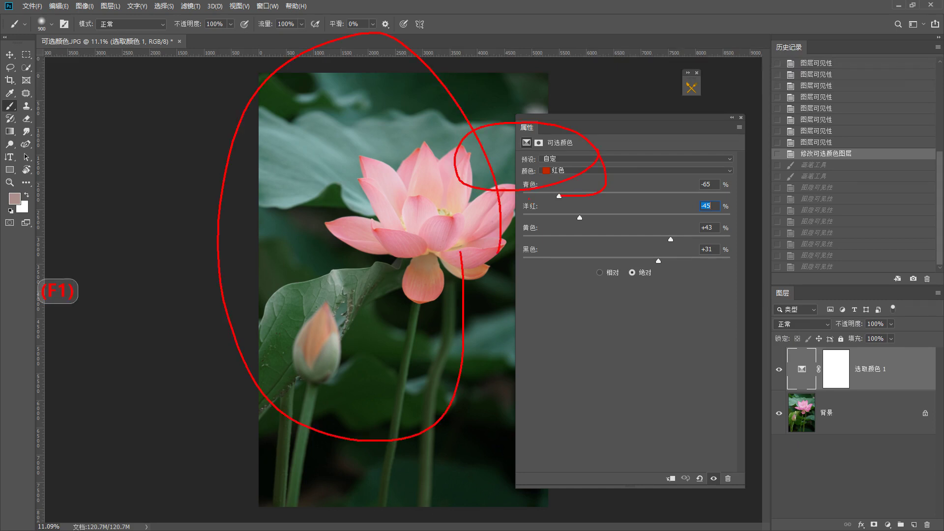
right_click(529, 199)
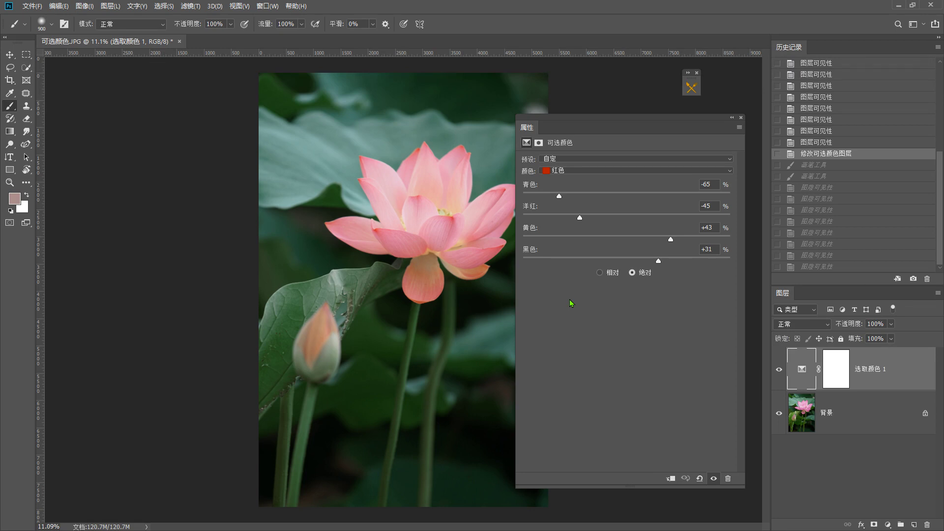
key(F1)
drag(224, 211, 277, 203)
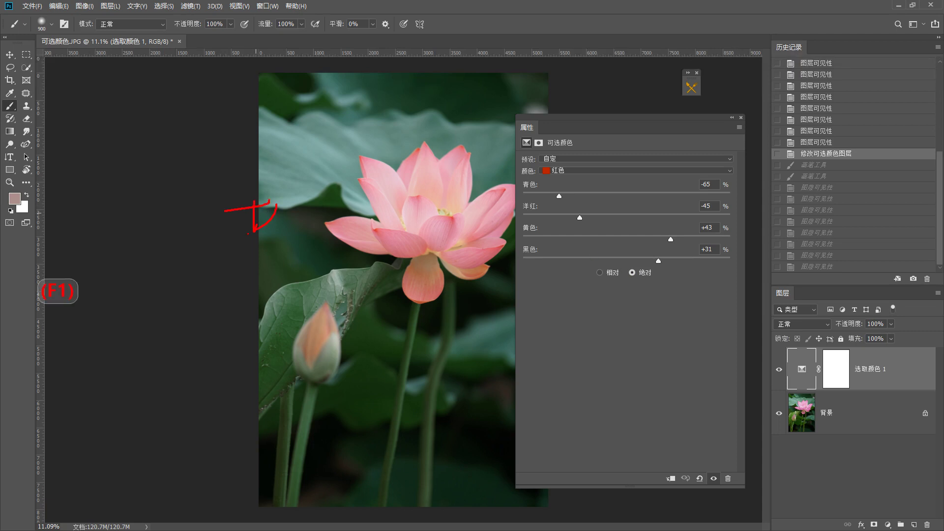
drag(237, 237, 271, 253)
drag(299, 218, 332, 216)
mouse_move(327, 206)
mouse_down()
mouse_move(325, 260)
mouse_move(320, 238)
mouse_up()
drag(345, 207, 347, 255)
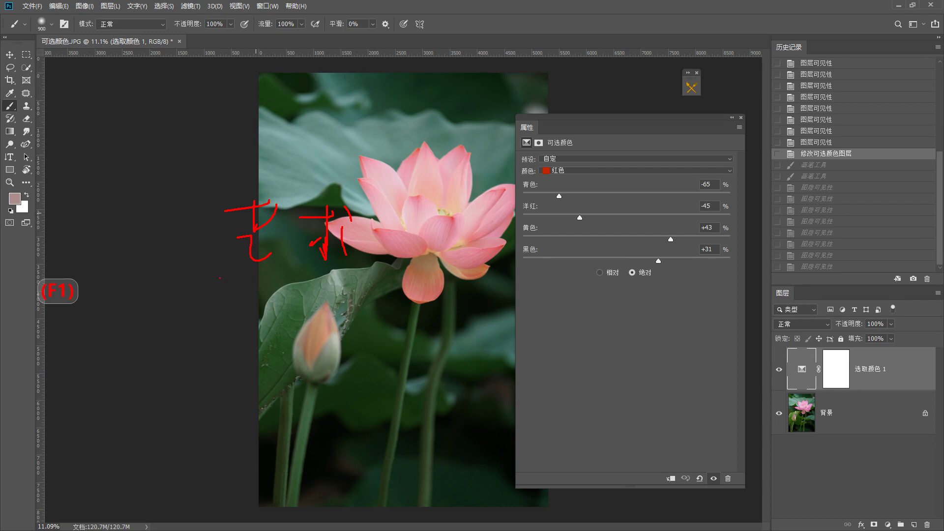
drag(219, 278, 360, 264)
key(Escape)
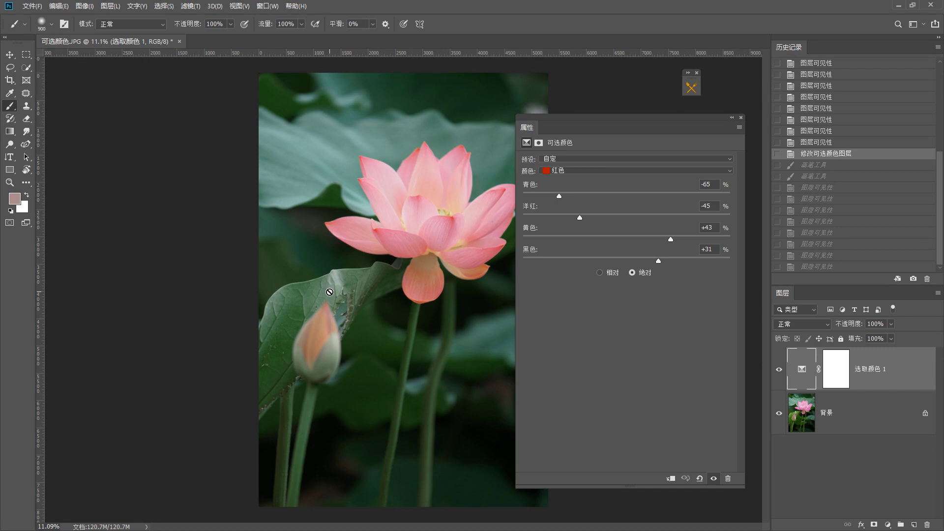
key(F1)
mouse_move(241, 149)
mouse_down()
mouse_move(246, 209)
mouse_move(277, 181)
mouse_up()
drag(230, 227, 280, 225)
mouse_move(268, 222)
mouse_down()
mouse_move(259, 262)
mouse_move(330, 227)
mouse_up()
drag(317, 204, 307, 258)
drag(359, 208, 381, 223)
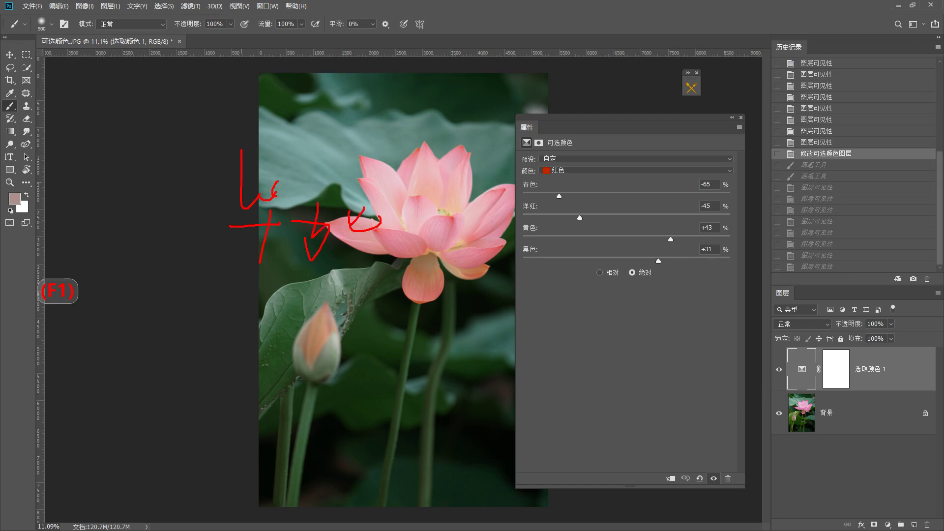
drag(412, 184, 460, 180)
mouse_move(438, 174)
mouse_down()
mouse_move(445, 192)
mouse_move(410, 208)
mouse_up()
mouse_move(434, 203)
mouse_down()
mouse_move(462, 198)
mouse_move(454, 208)
mouse_up()
drag(444, 213, 435, 238)
drag(438, 224, 461, 248)
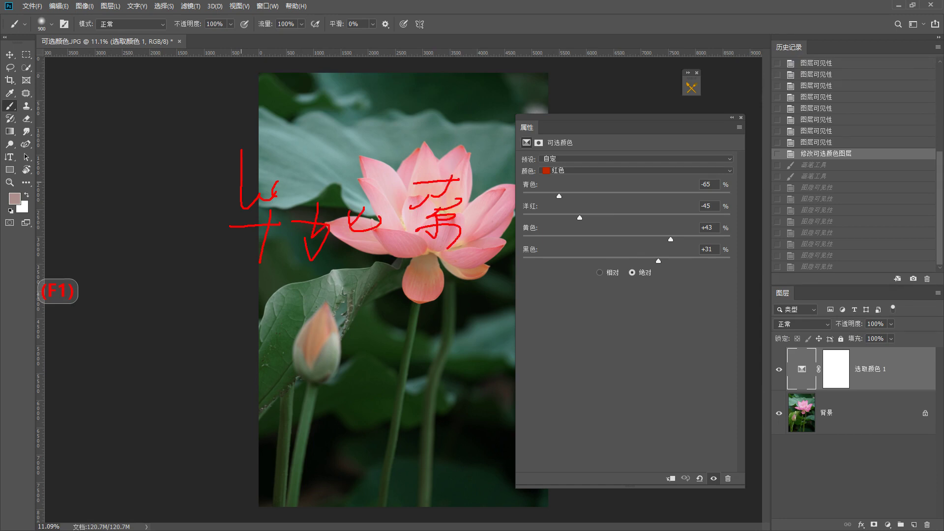
drag(212, 274, 486, 271)
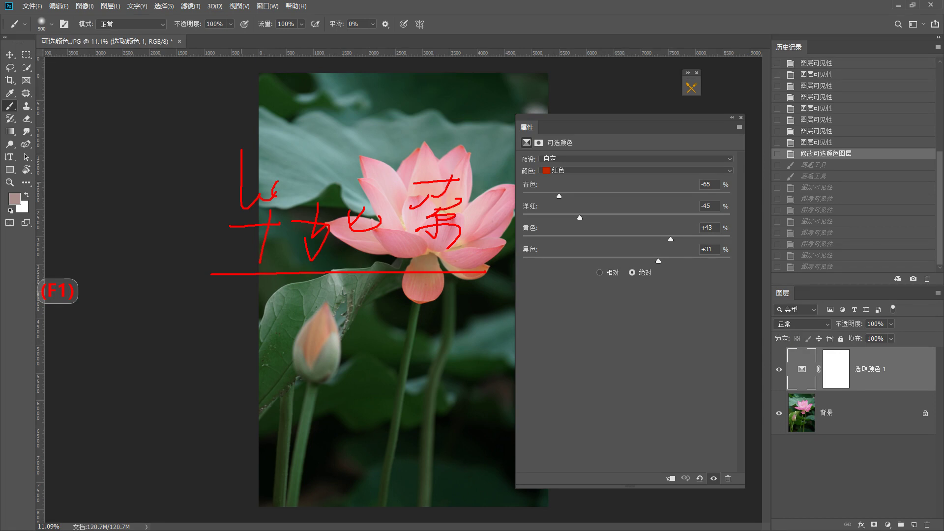
key(Escape)
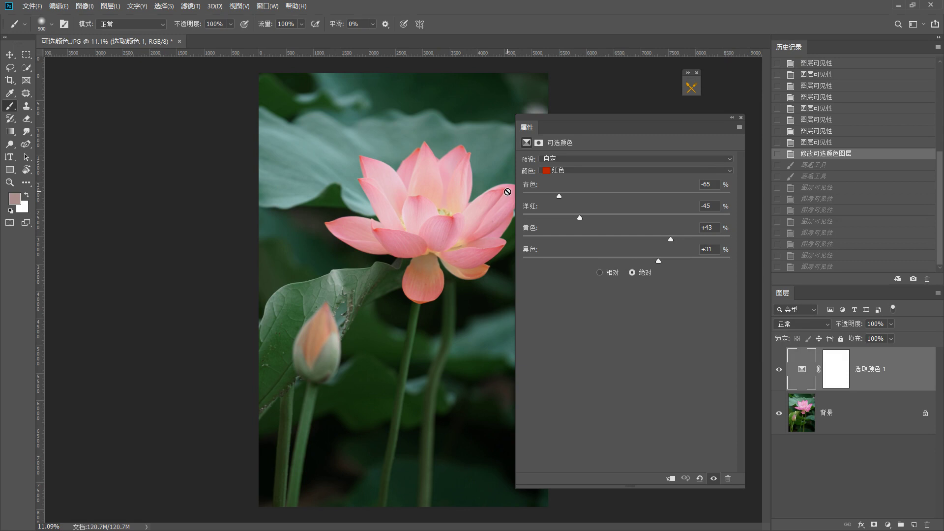
key(F1)
mouse_move(264, 186)
mouse_down()
mouse_move(325, 175)
mouse_move(307, 185)
mouse_up()
drag(312, 184, 286, 203)
drag(271, 207, 307, 219)
drag(339, 188, 391, 188)
drag(377, 169, 364, 218)
drag(361, 225, 405, 227)
drag(407, 160, 409, 173)
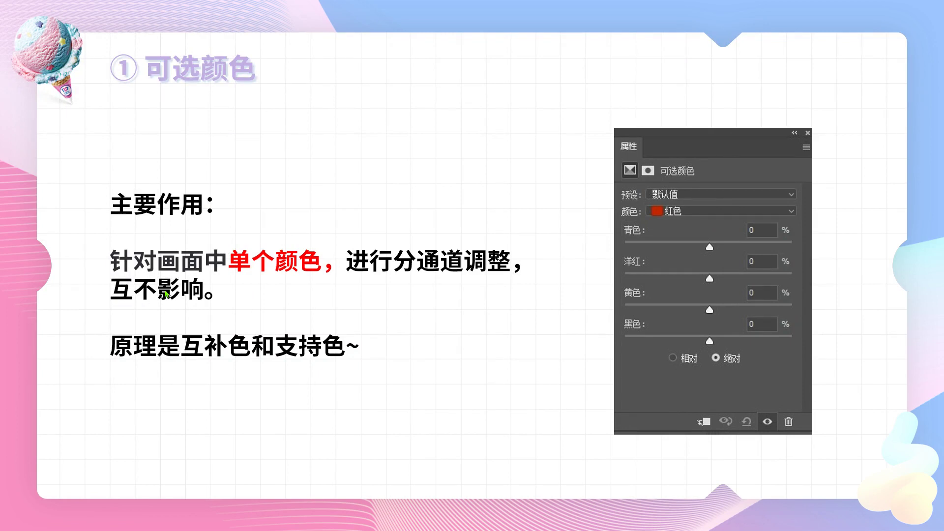
click(348, 201)
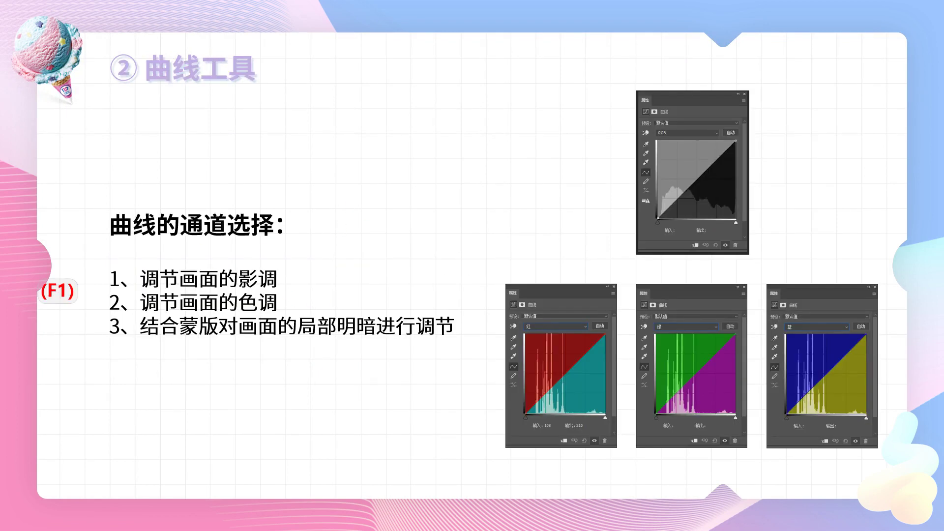
drag(88, 248, 336, 250)
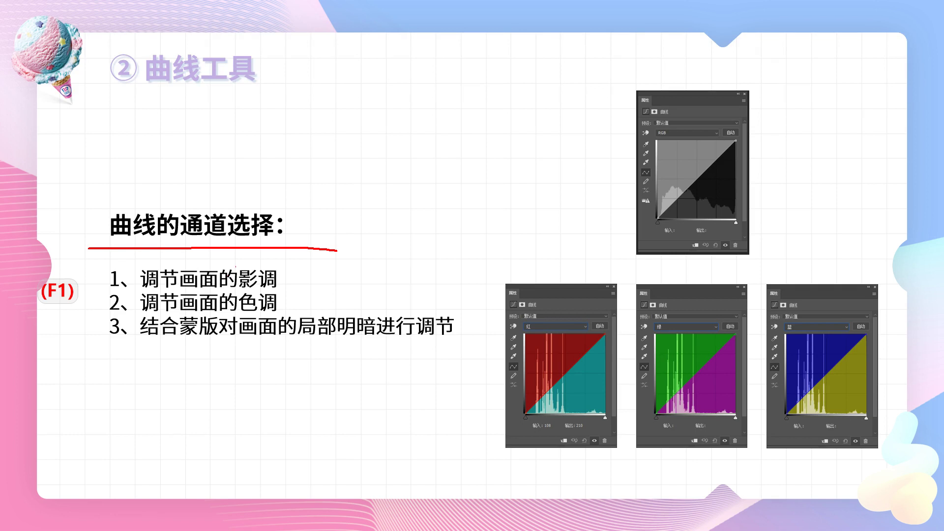
mouse_move(106, 261)
mouse_down()
mouse_move(89, 335)
mouse_move(99, 353)
mouse_up()
drag(174, 293, 271, 291)
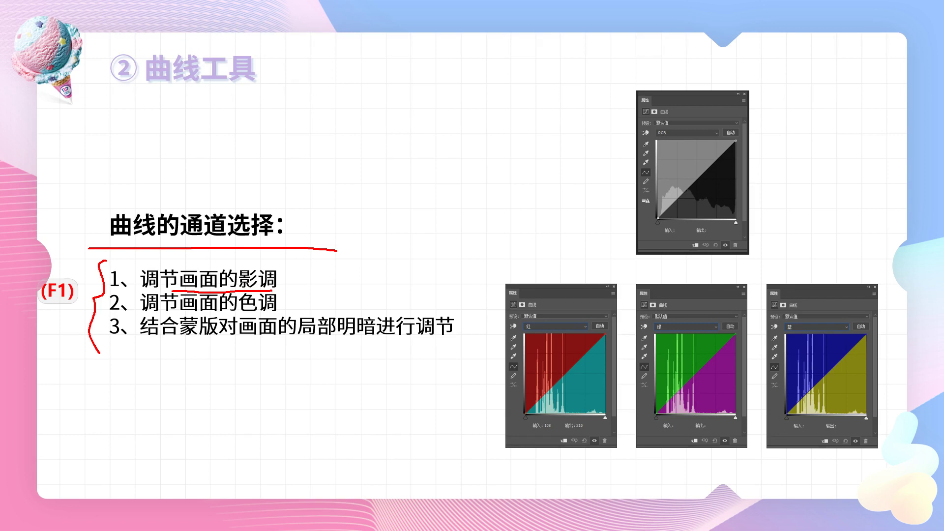
drag(177, 316, 281, 318)
drag(158, 345, 403, 353)
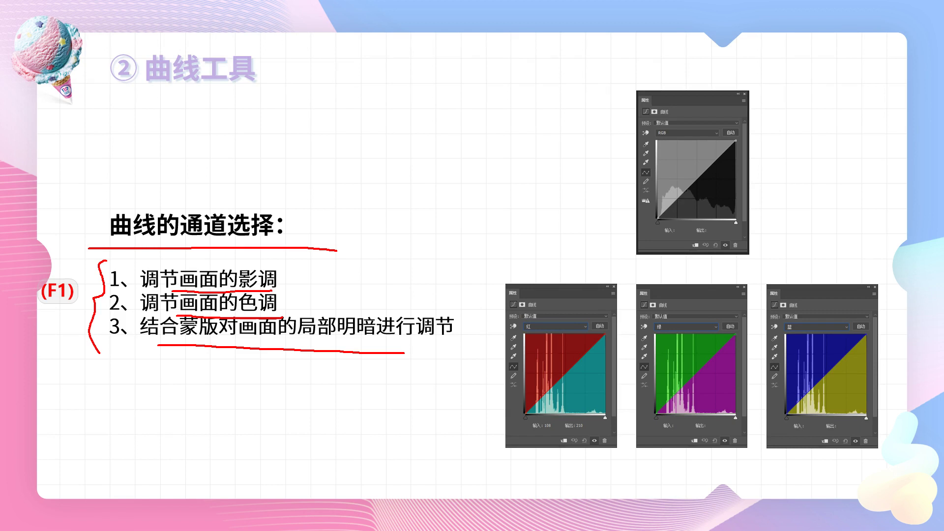
drag(121, 318, 122, 350)
drag(456, 309, 429, 368)
mouse_move(611, 69)
mouse_down()
mouse_move(602, 283)
mouse_move(678, 278)
mouse_up()
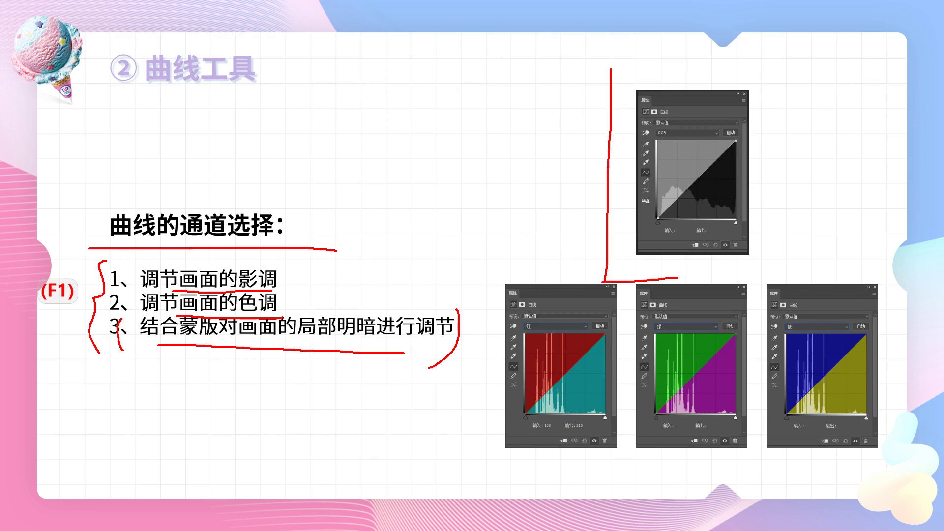
mouse_move(699, 59)
mouse_down()
mouse_move(793, 59)
mouse_move(791, 135)
mouse_up()
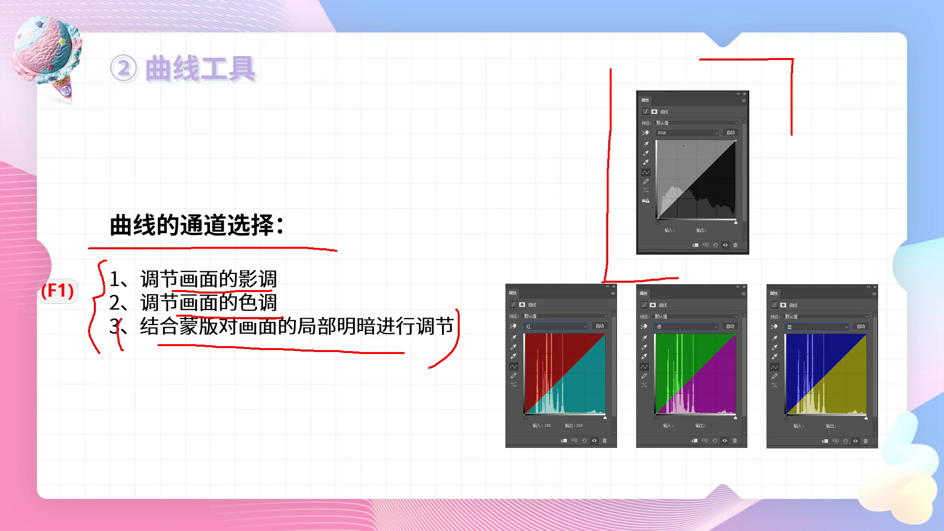
mouse_move(684, 145)
mouse_down()
mouse_move(653, 117)
mouse_move(680, 143)
mouse_up()
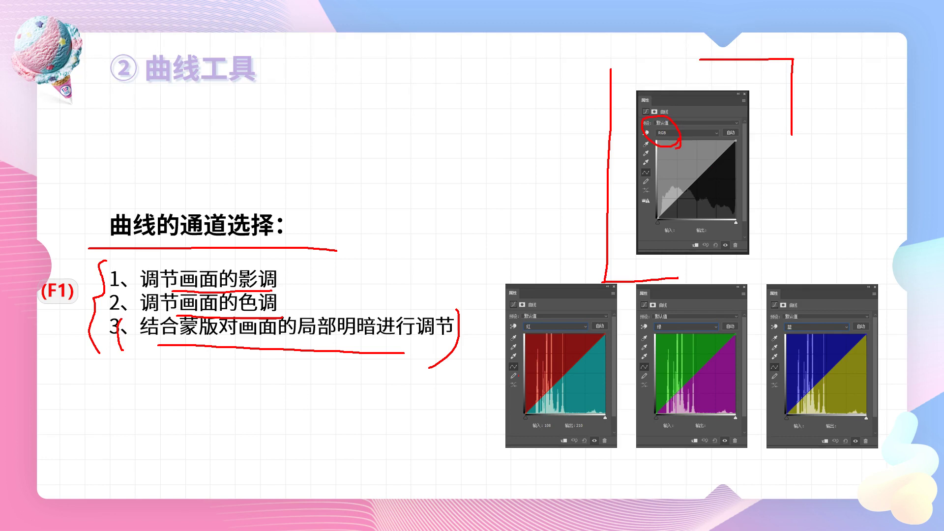
mouse_move(489, 414)
mouse_down()
mouse_move(485, 470)
mouse_move(580, 475)
mouse_up()
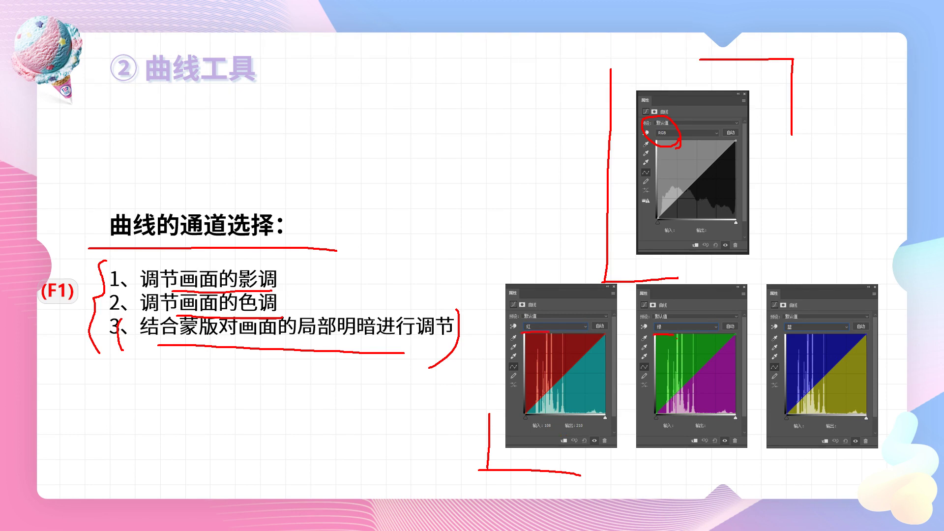
drag(782, 334, 814, 336)
key(F1)
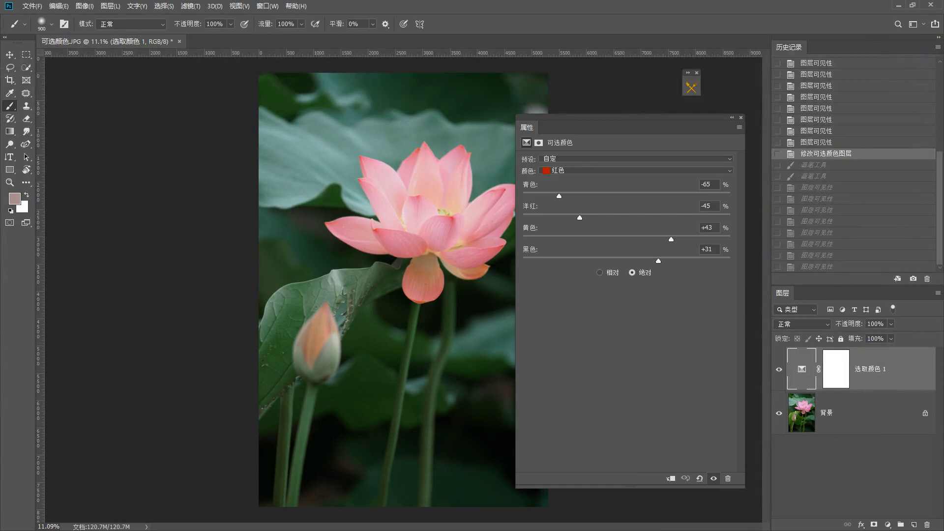
Step: Delete the 选取颜色 1 adjustment layer, then add a Curves adjustment layer above the lotus photo
click(741, 118)
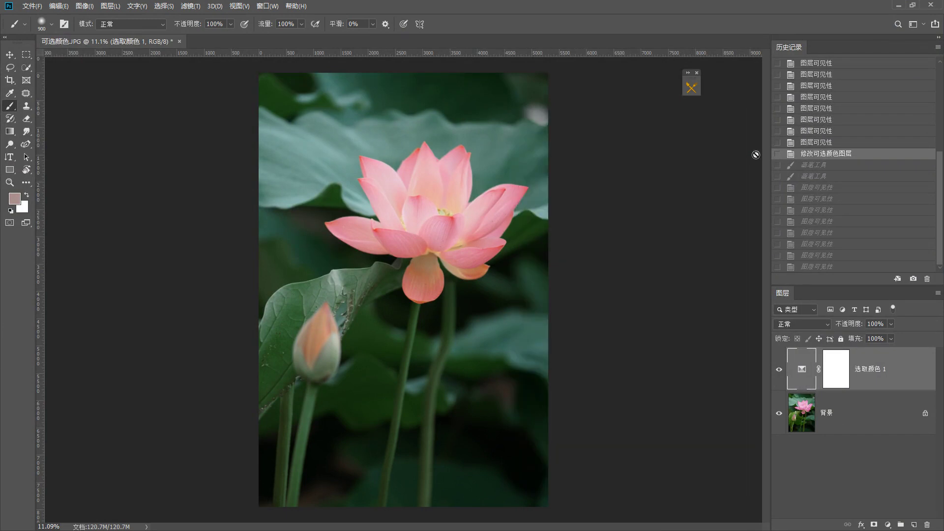
key(Delete)
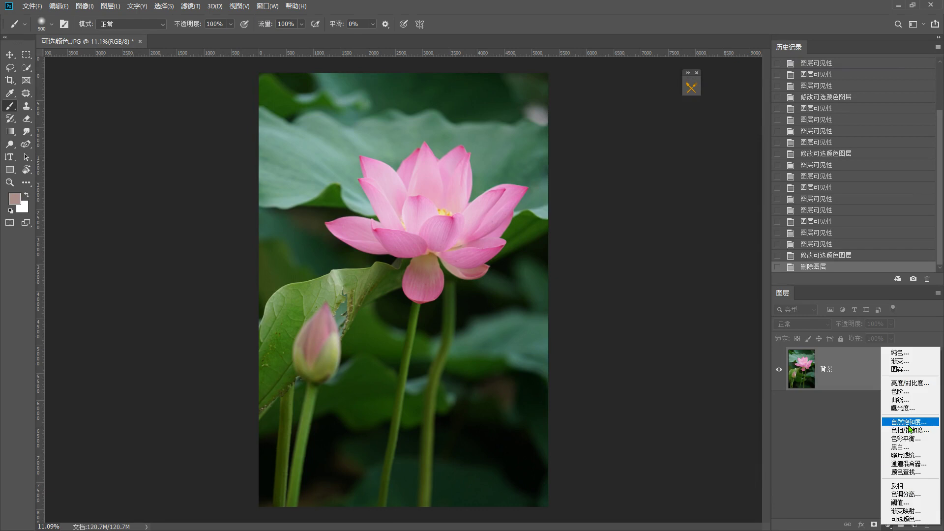
click(900, 400)
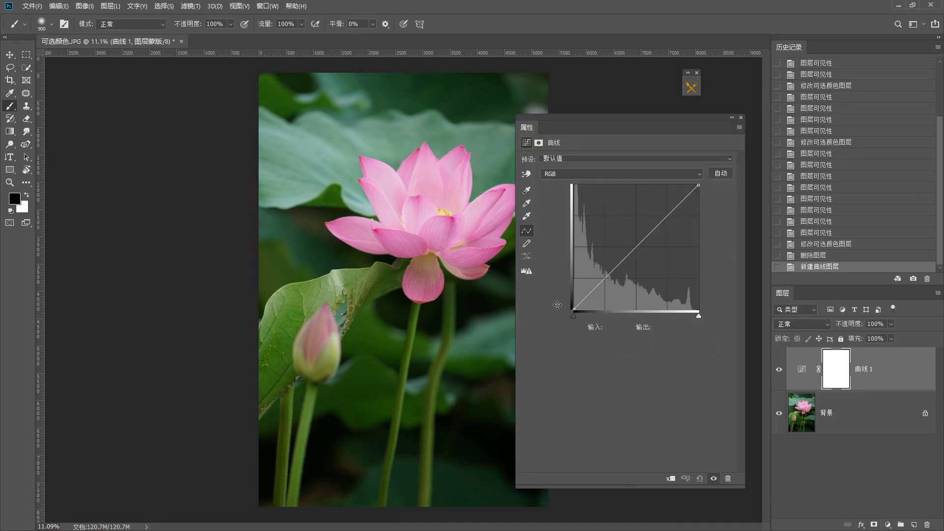
drag(650, 126, 687, 129)
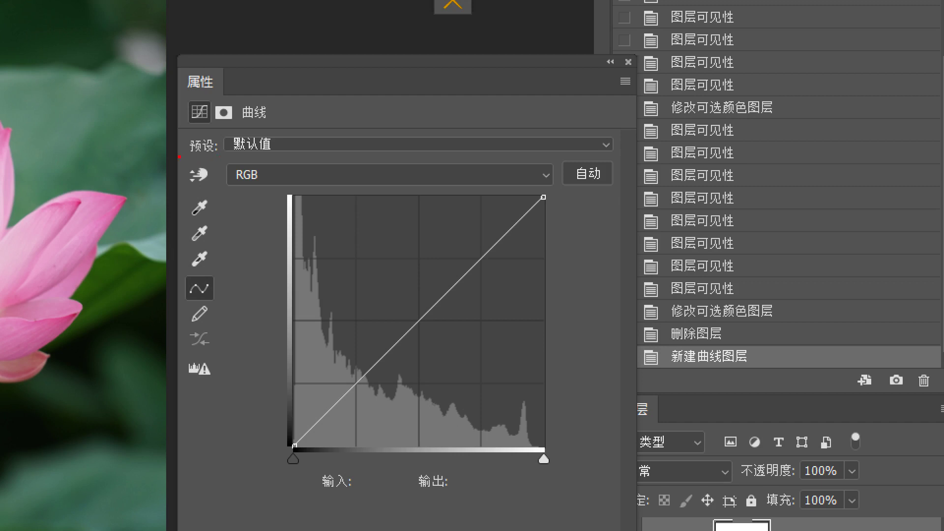
mouse_move(178, 119)
mouse_down()
mouse_move(176, 159)
mouse_move(180, 114)
mouse_move(211, 115)
mouse_up()
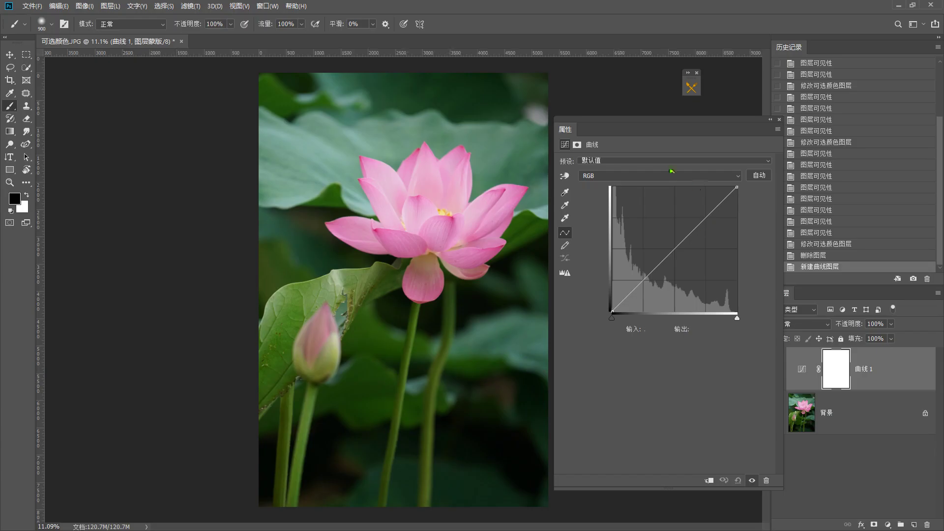
Step: Look through the available Curves presets and apply 较亮 (RGB) to the lotus photo
click(418, 144)
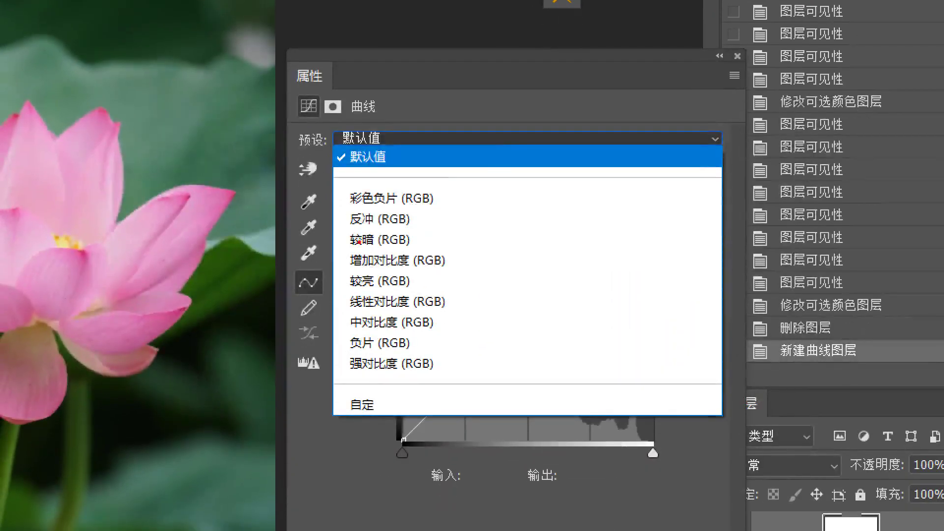
drag(459, 252, 464, 246)
mouse_move(343, 189)
mouse_down()
mouse_move(330, 238)
mouse_move(315, 249)
mouse_move(319, 353)
mouse_move(332, 385)
mouse_up()
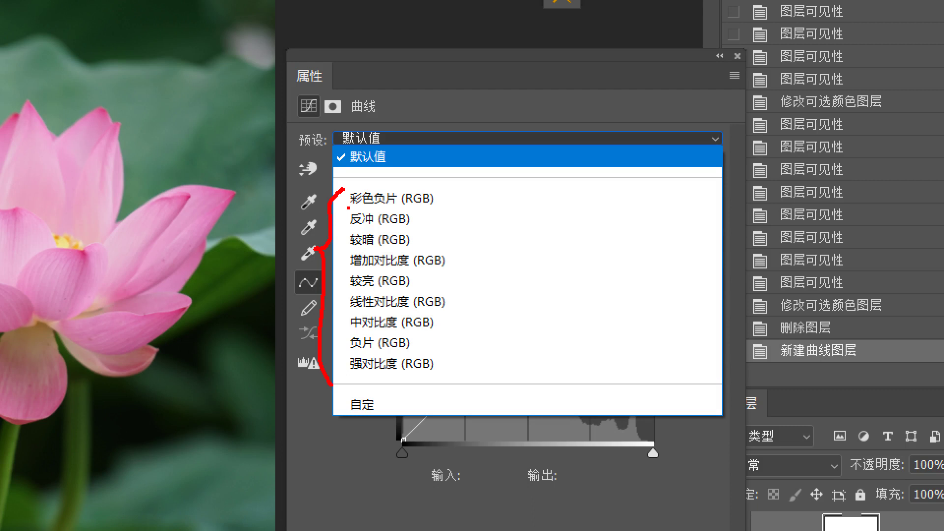
drag(348, 208, 402, 207)
mouse_move(349, 230)
mouse_down()
mouse_move(375, 229)
mouse_move(418, 270)
mouse_up()
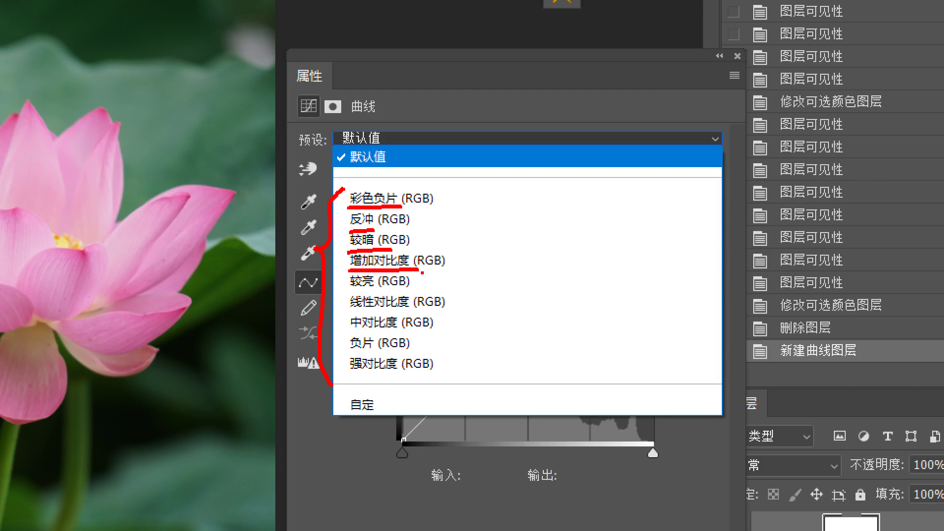
drag(348, 292, 402, 287)
drag(350, 350, 372, 353)
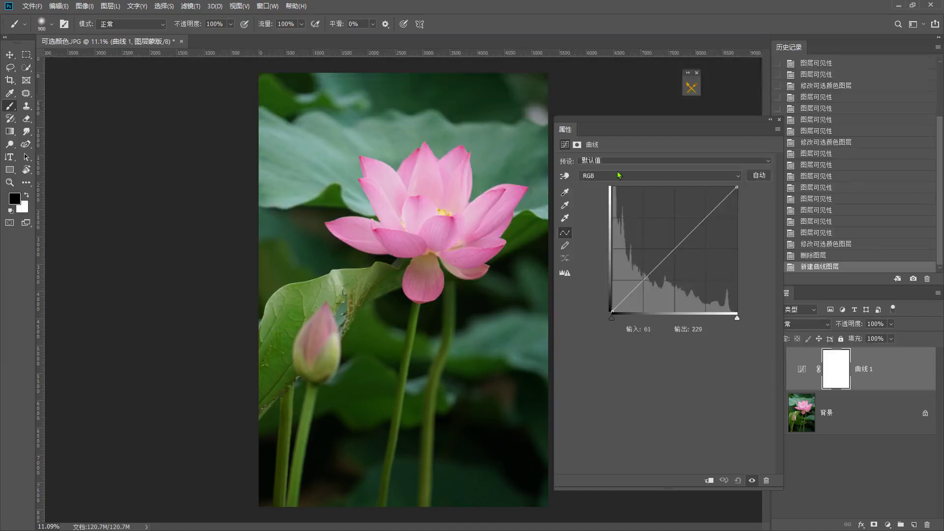
click(608, 161)
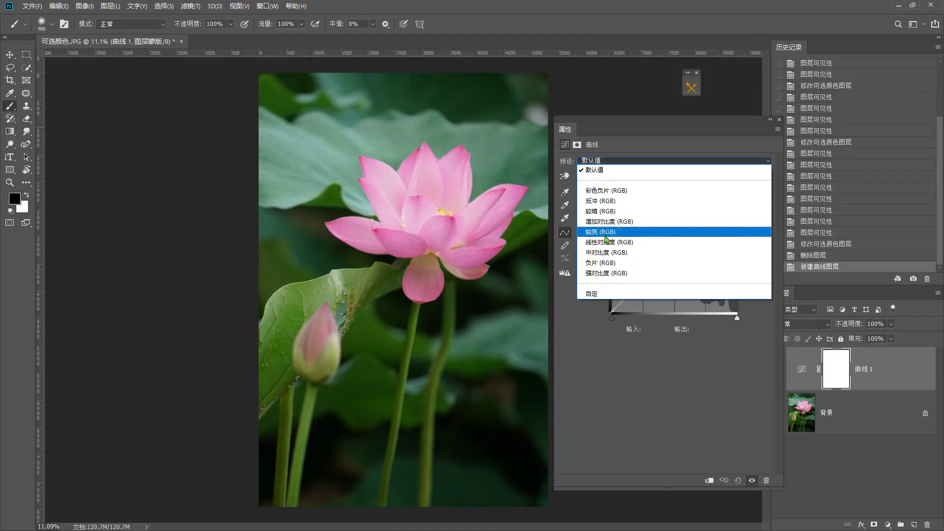
click(607, 239)
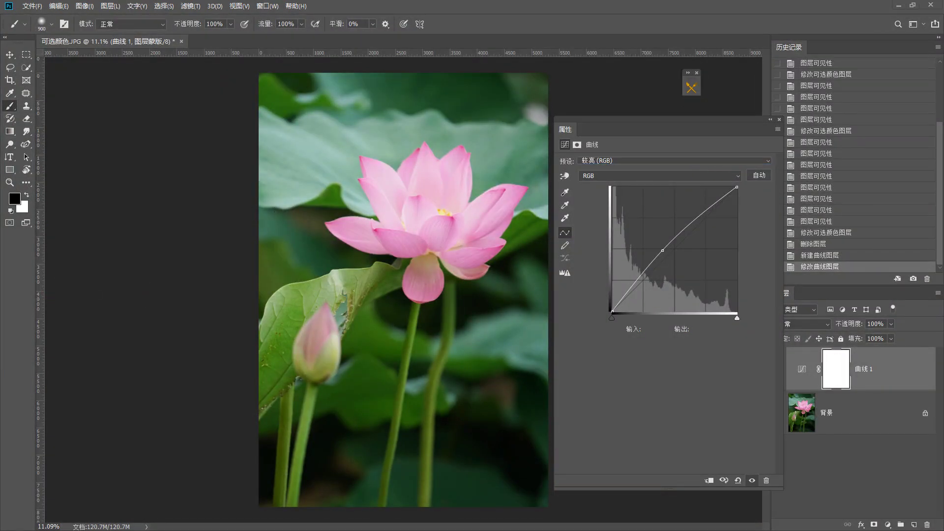
Step: Open the photo 曲线.JPG and add a Curves adjustment layer above its background
drag(411, 72, 453, 4)
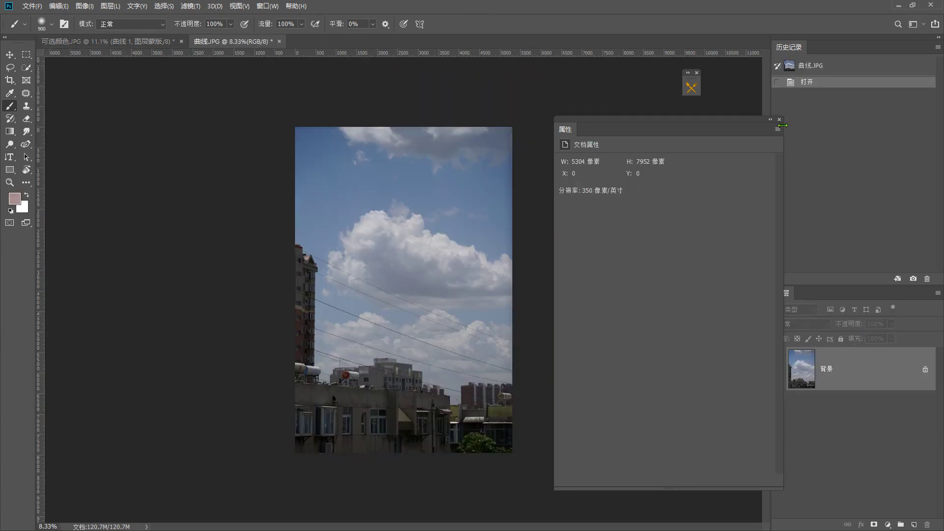
click(779, 120)
click(888, 524)
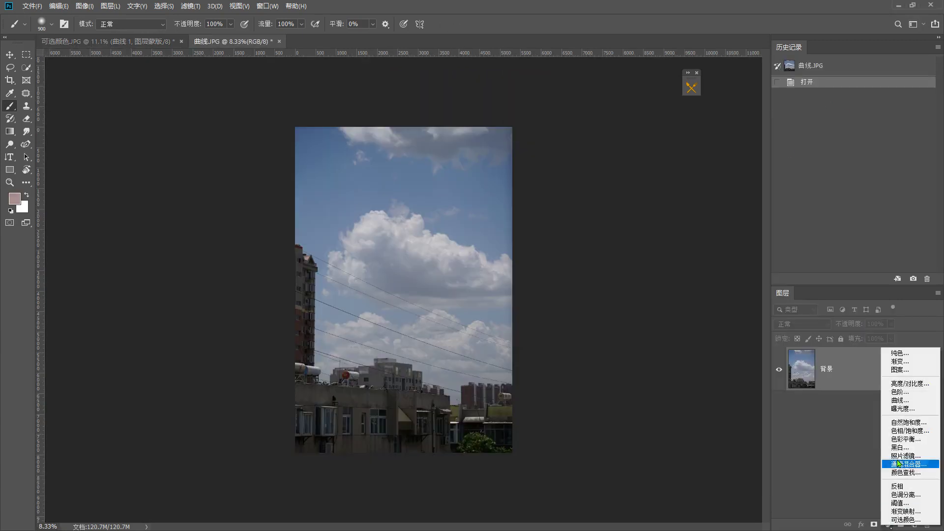
click(903, 400)
Step: Try the 反冲 (RGB) preset on the sky photo's Curves adjustment layer
click(604, 160)
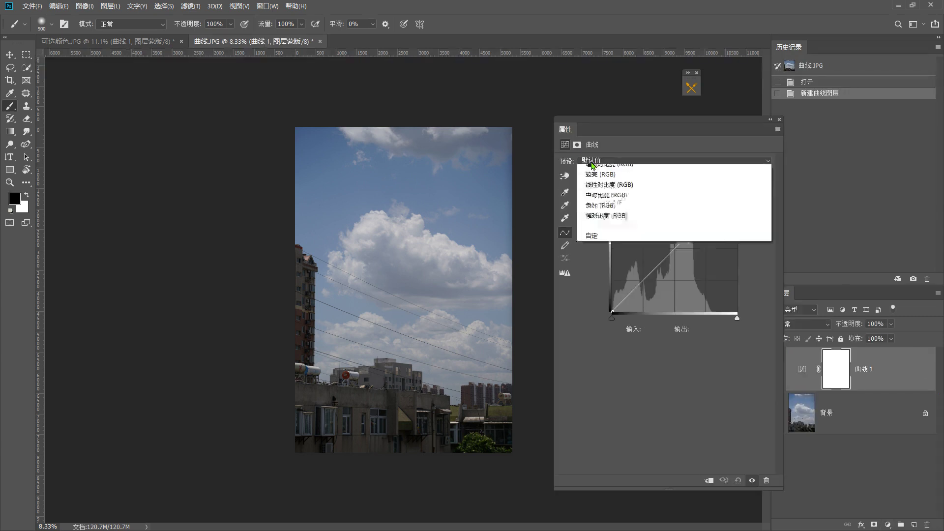
click(603, 206)
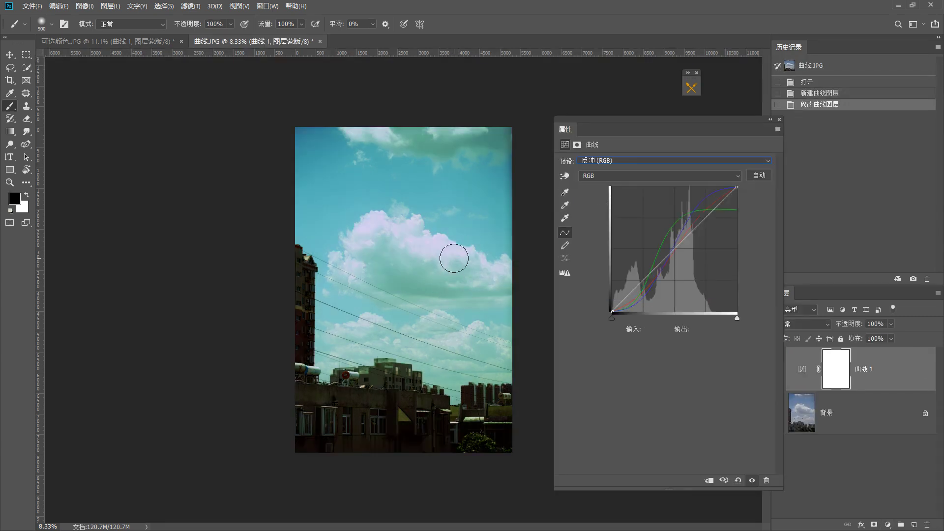
key(F1)
mouse_move(456, 203)
mouse_down()
mouse_move(314, 303)
mouse_move(484, 228)
mouse_up()
key(F1)
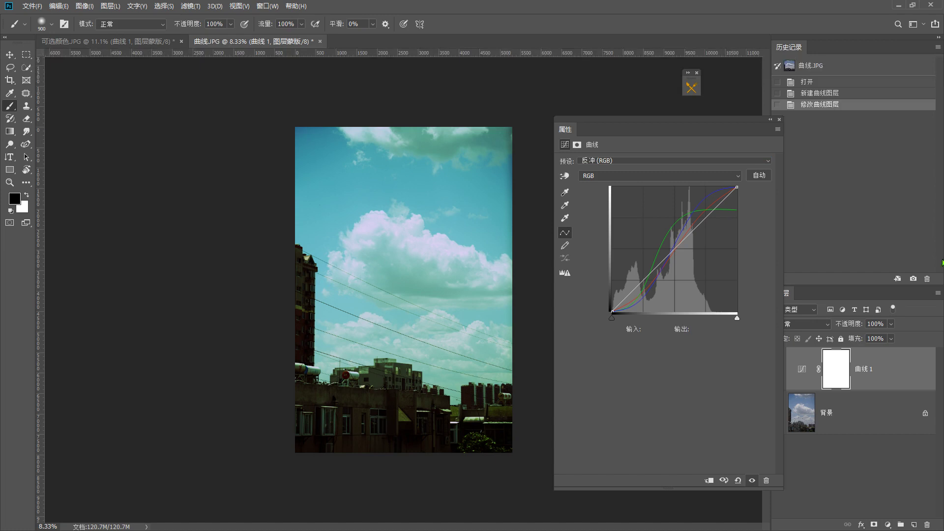
Step: Try the 增加对比度 (RGB), 负片 (RGB) and 强对比度 (RGB) Curves presets on the sky photo one after another
click(599, 164)
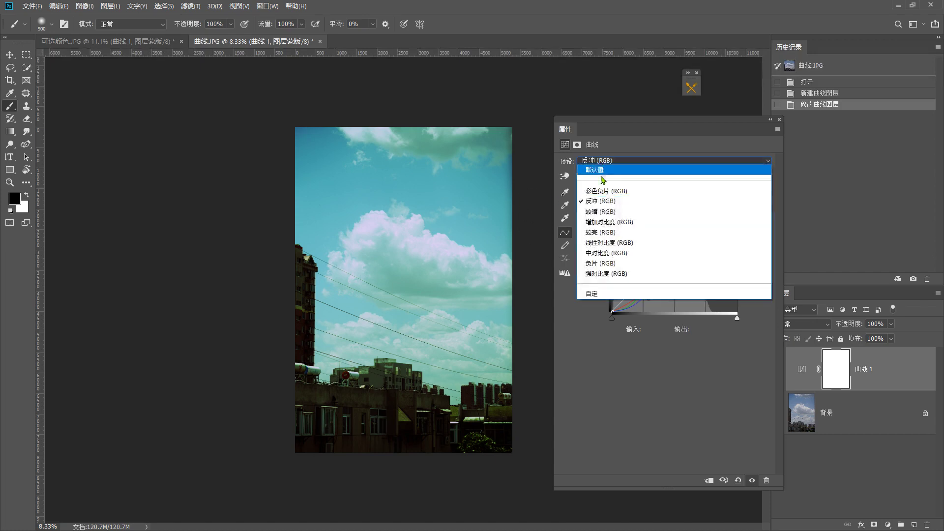
click(600, 228)
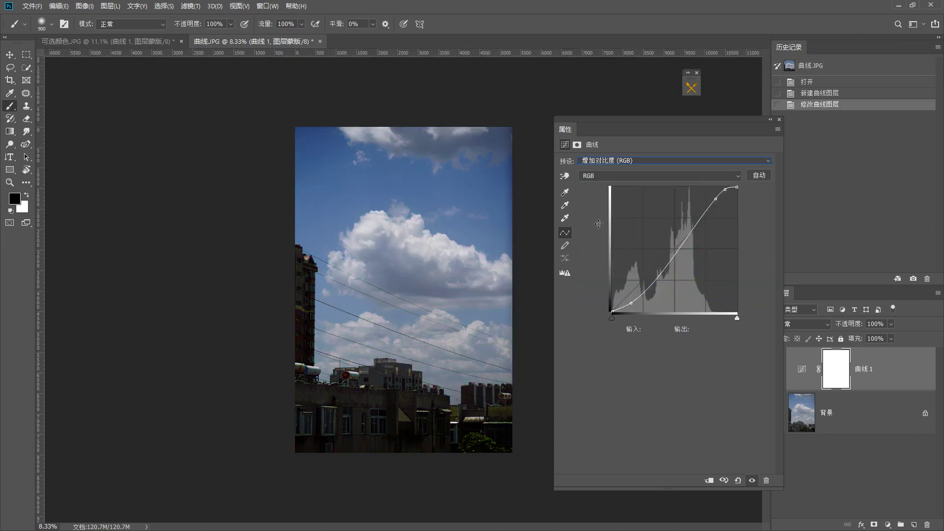
click(616, 161)
click(622, 261)
click(620, 161)
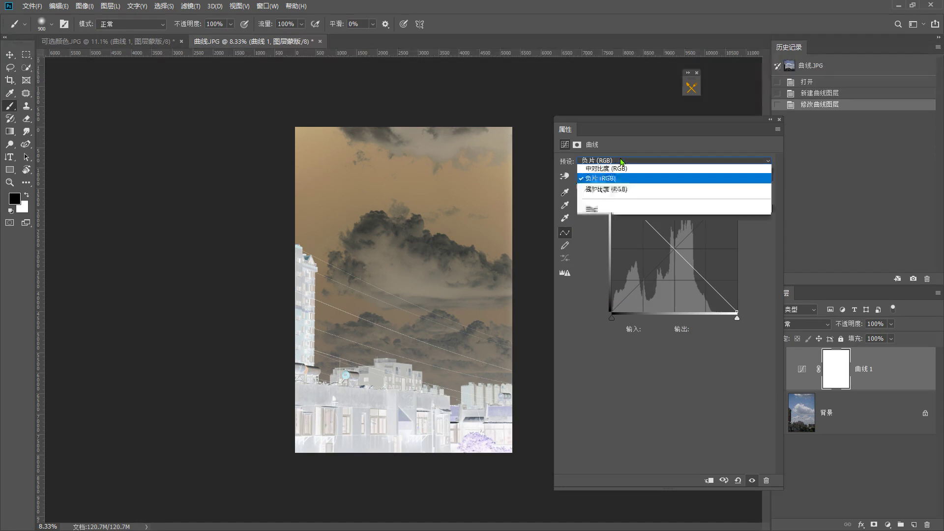
click(605, 269)
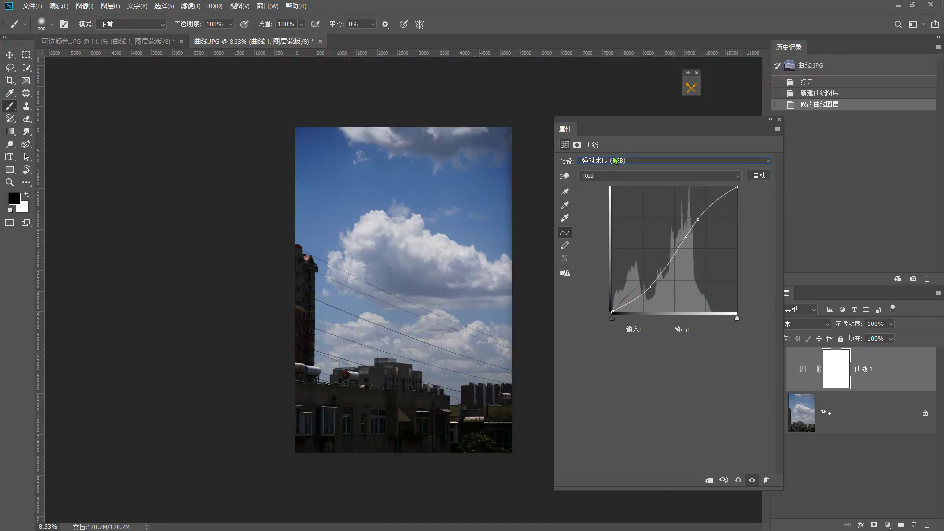
Step: Try the 彩色负片 (RGB) Curves preset and return the adjustment to 默认值
click(616, 162)
click(601, 193)
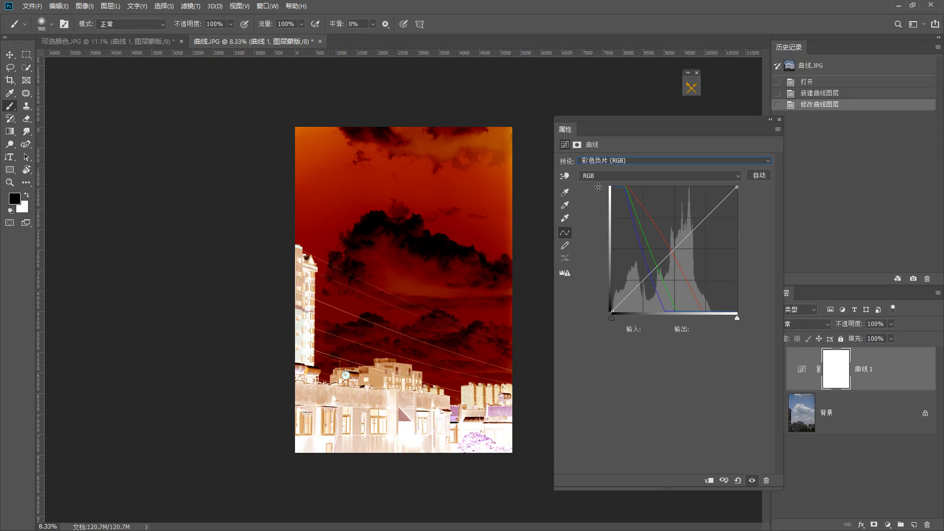
click(606, 162)
click(600, 171)
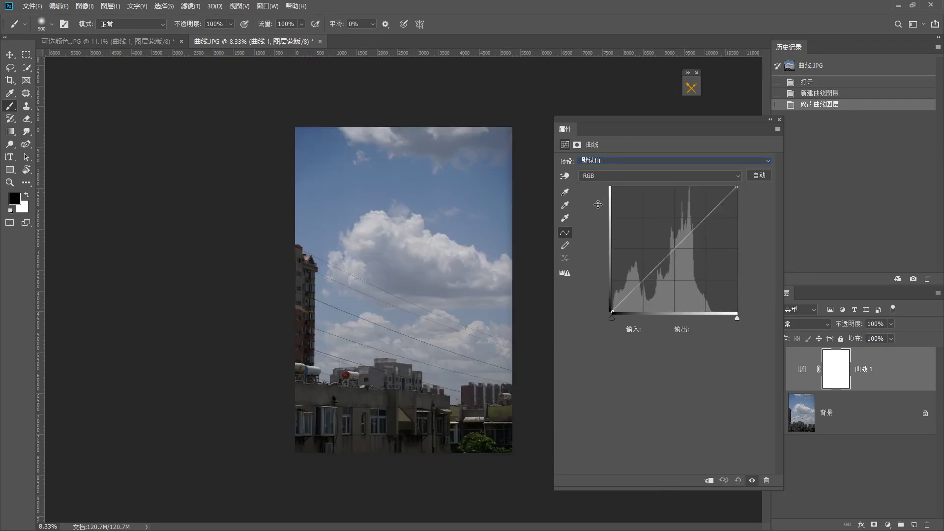
click(620, 163)
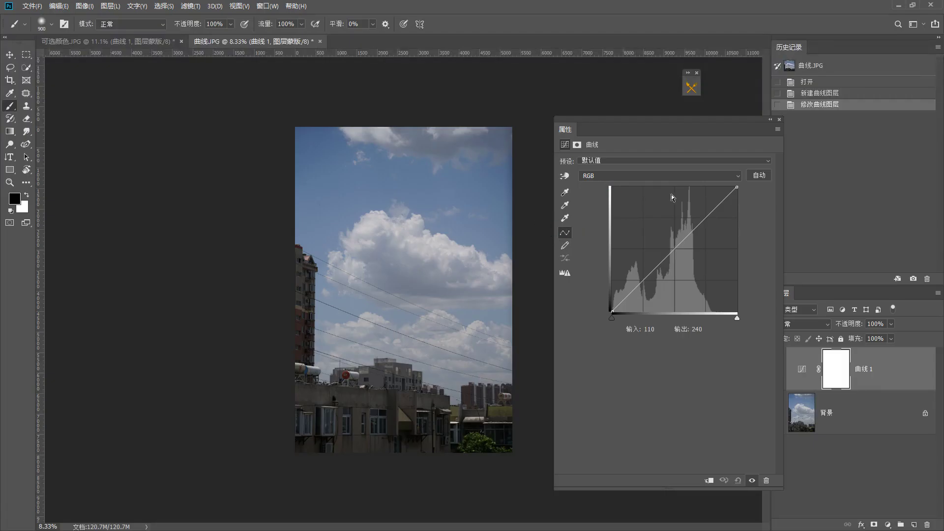
Step: Examine the channel choices of the Curves adjustment: the composite RGB and the separate 红, 绿 and 蓝 channels
click(652, 175)
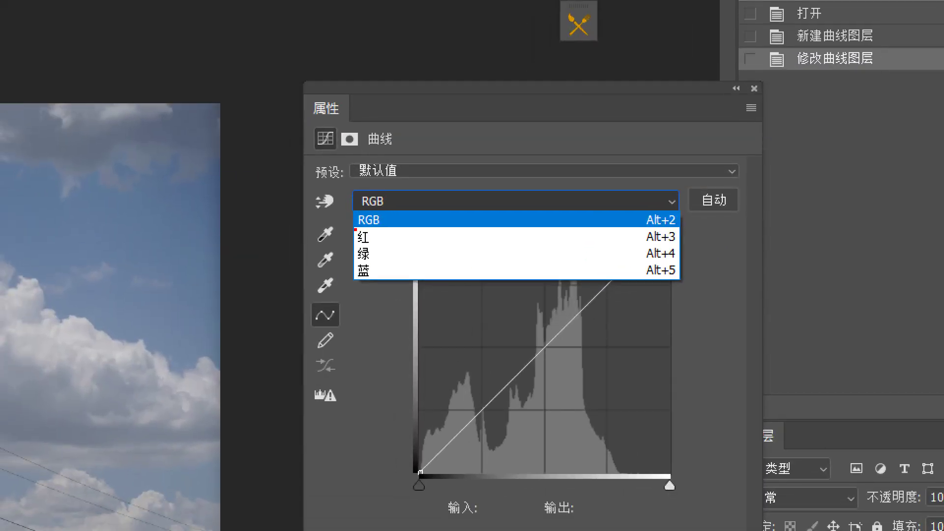
mouse_move(356, 229)
mouse_down()
mouse_move(391, 227)
mouse_move(377, 258)
mouse_up()
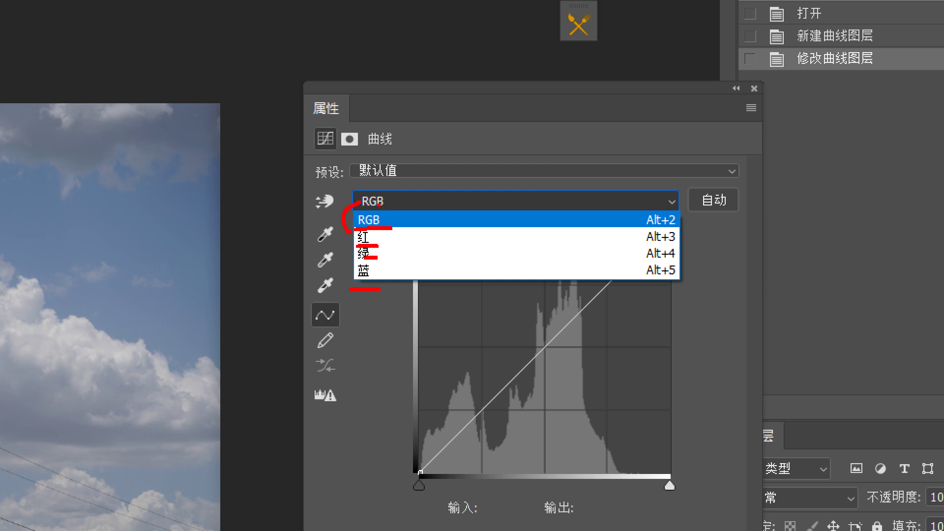
mouse_move(379, 205)
mouse_down()
mouse_move(394, 229)
mouse_move(476, 189)
mouse_move(502, 207)
mouse_up()
drag(511, 174, 537, 212)
mouse_move(546, 158)
mouse_down()
mouse_move(563, 158)
mouse_move(557, 221)
mouse_up()
drag(547, 194, 583, 204)
drag(583, 166, 599, 204)
mouse_move(586, 192)
mouse_down()
mouse_move(613, 162)
mouse_move(639, 213)
mouse_up()
drag(628, 202, 671, 199)
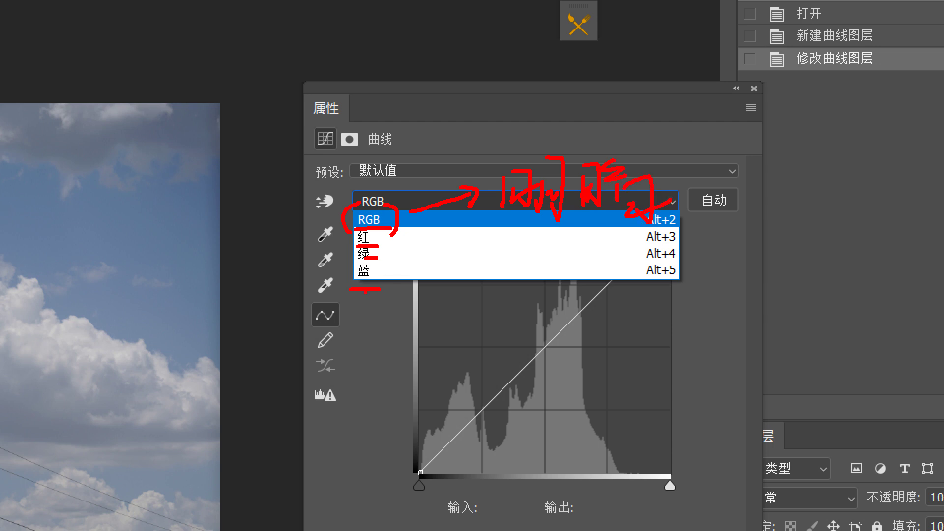
mouse_move(335, 240)
mouse_down()
mouse_move(327, 267)
mouse_move(337, 305)
mouse_up()
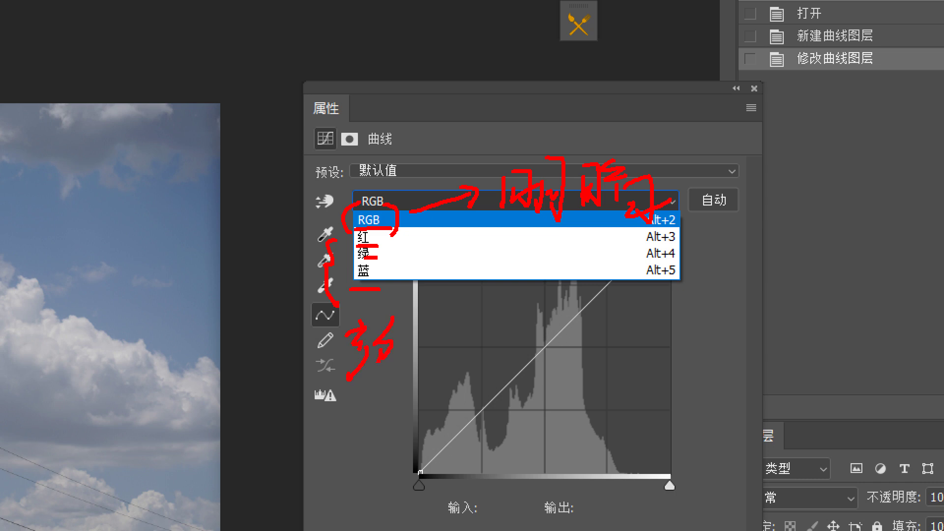
drag(417, 339, 475, 378)
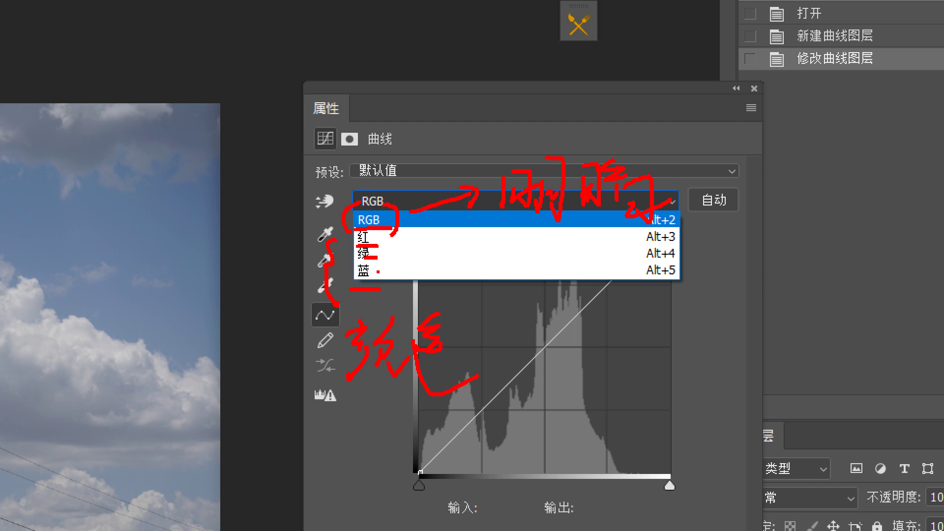
key(Escape)
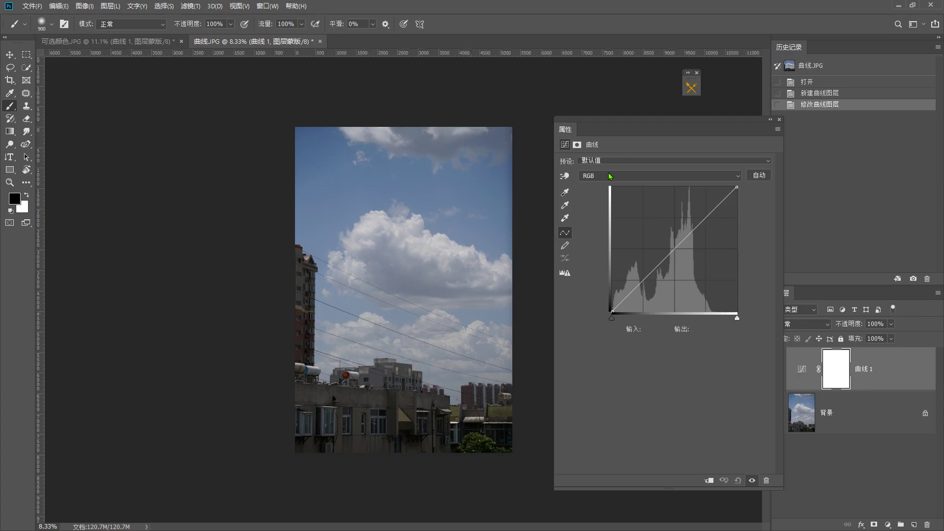
Step: Move the Curves properties clear of the layers list, add shadow, midtone and highlight points to the RGB curve, and delete the shadow and highlight points
drag(645, 124, 579, 123)
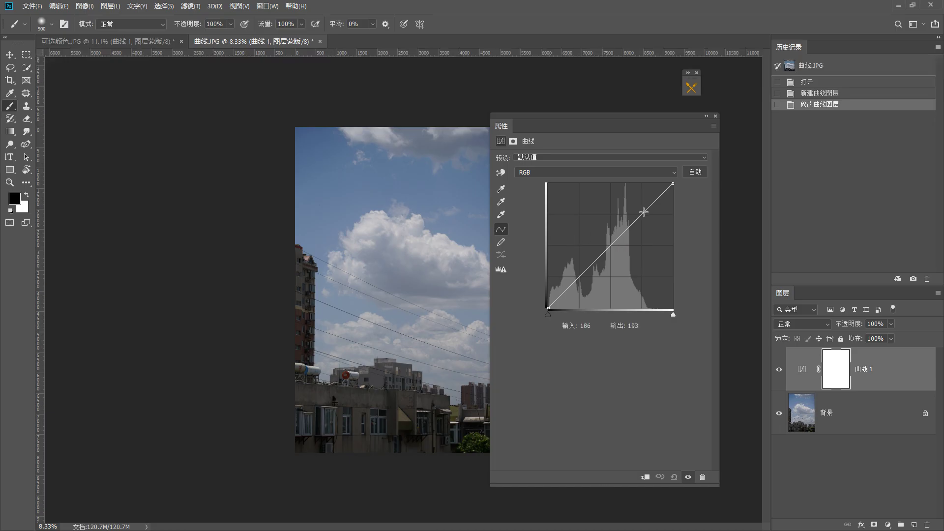
click(521, 203)
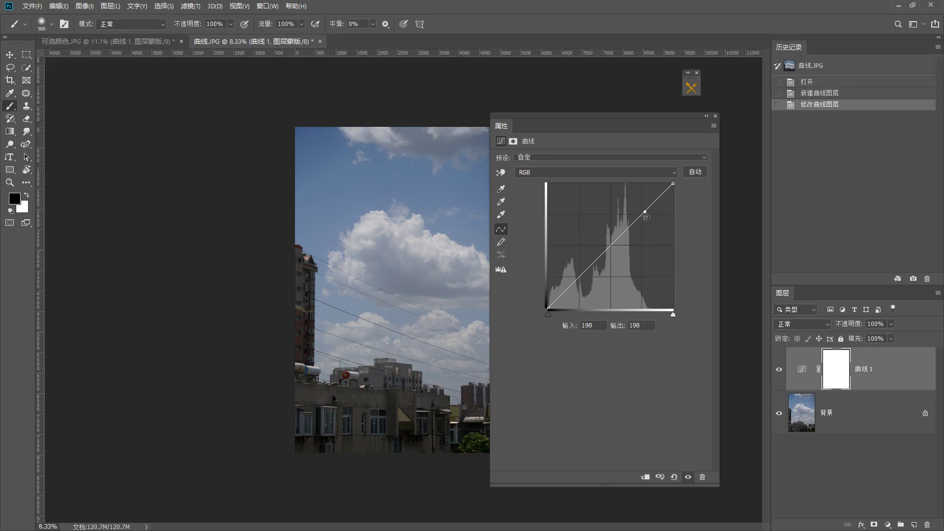
click(606, 250)
click(569, 289)
key(BackSpace)
click(644, 212)
key(BackSpace)
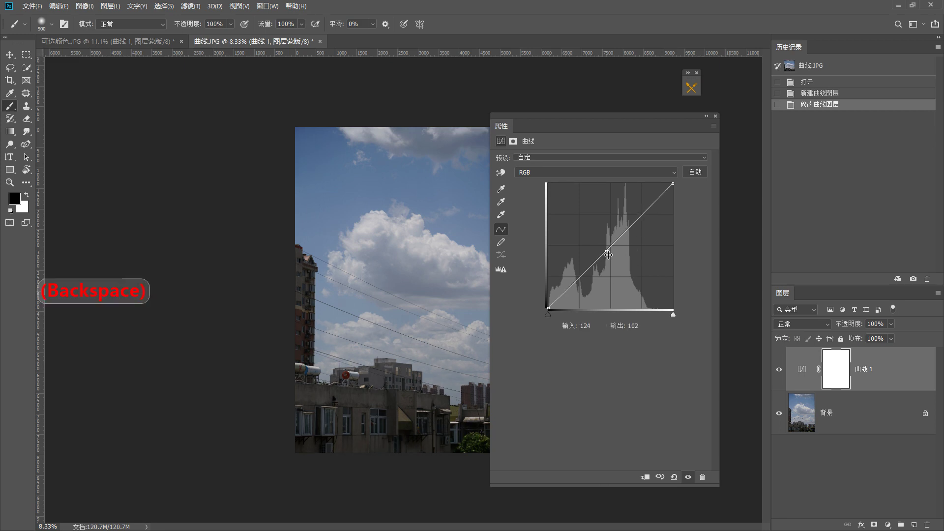
Step: Darken the RGB curve's midtone point to input 143, output 87, delete it, and brighten the photo with a new point at input 97, output 165
drag(607, 251, 618, 266)
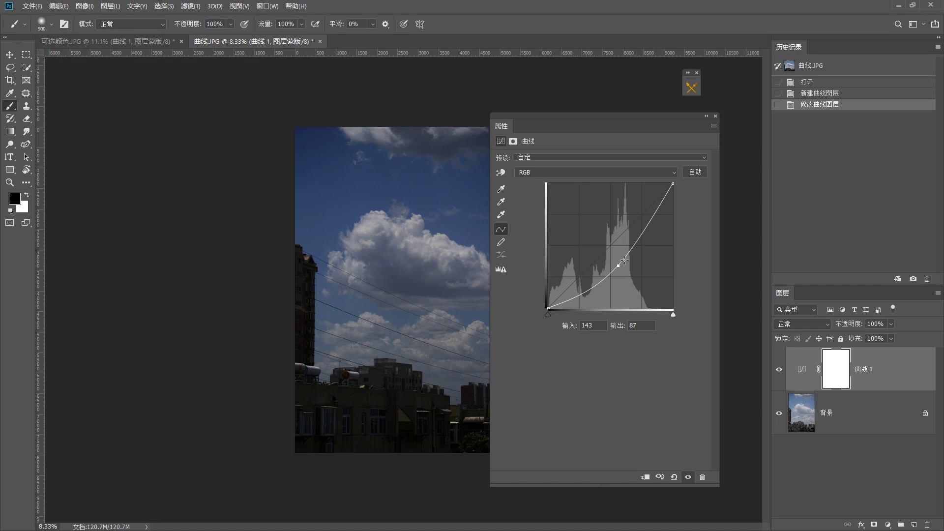
key(BackSpace)
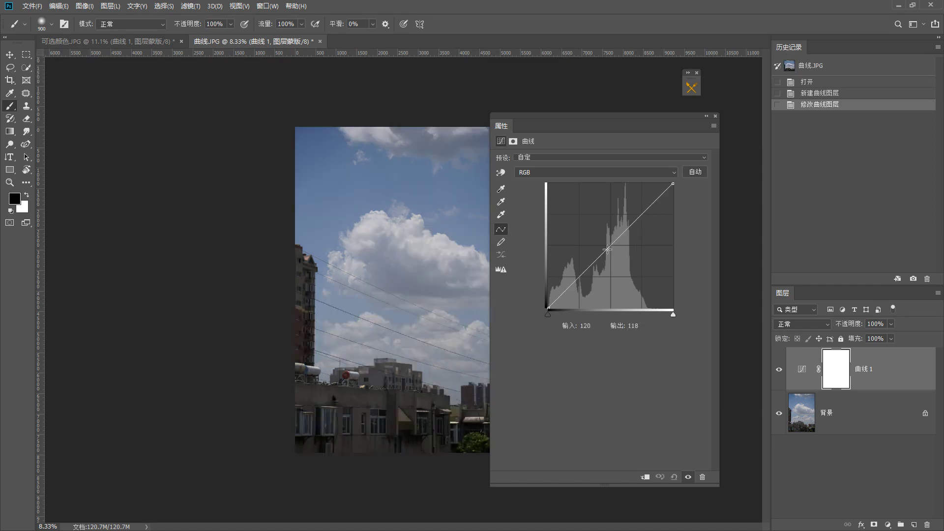
drag(607, 249, 596, 227)
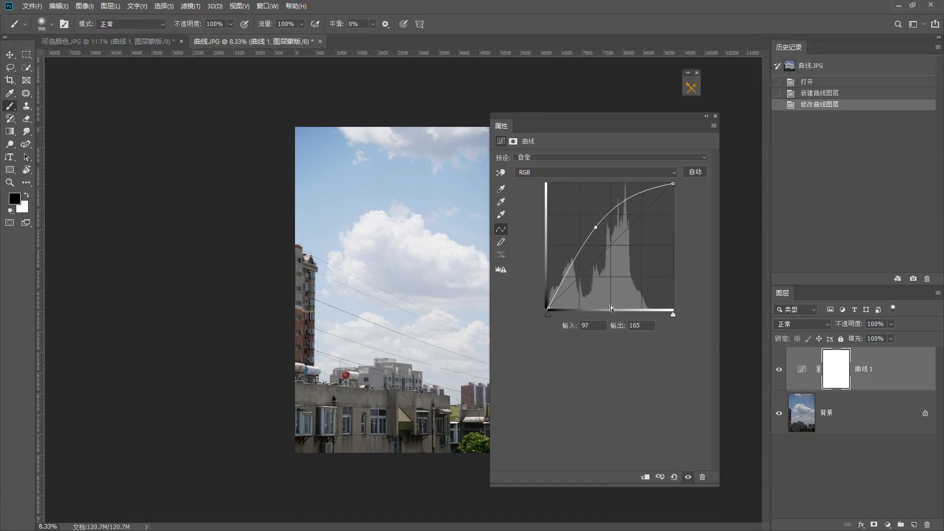
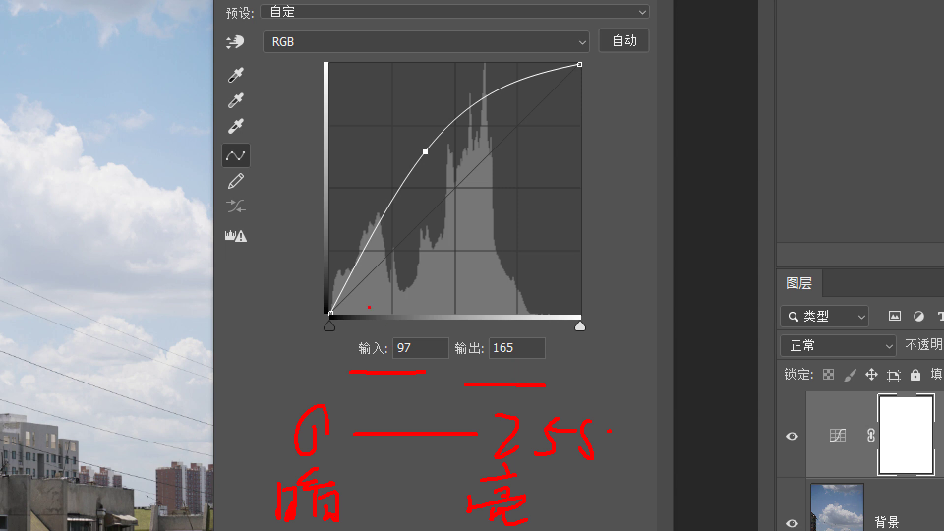
mouse_move(384, 288)
mouse_down()
mouse_move(375, 327)
mouse_move(417, 290)
mouse_move(411, 334)
mouse_move(476, 305)
mouse_up()
drag(516, 281, 499, 319)
mouse_move(549, 283)
mouse_down()
mouse_move(530, 317)
mouse_move(536, 308)
mouse_up()
drag(580, 285, 561, 313)
drag(586, 296, 599, 296)
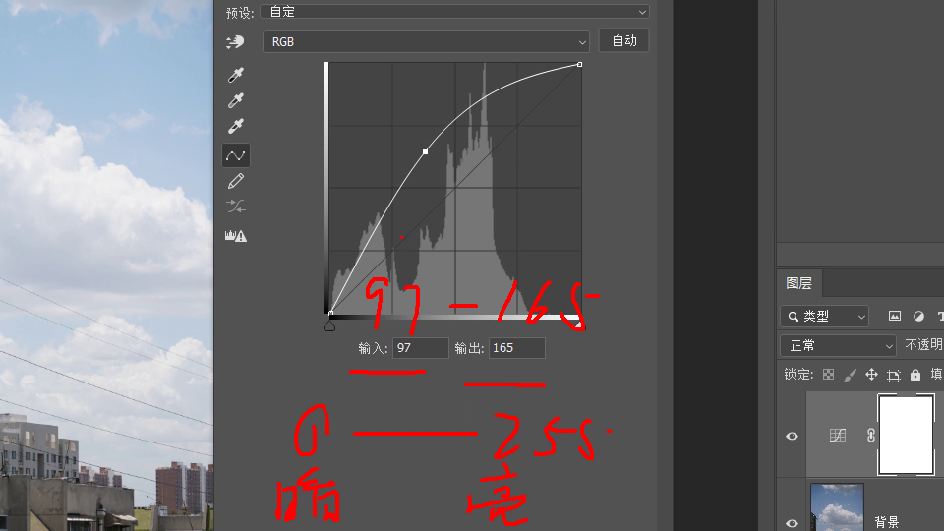
mouse_move(404, 248)
mouse_down()
mouse_move(499, 250)
mouse_move(481, 260)
mouse_up()
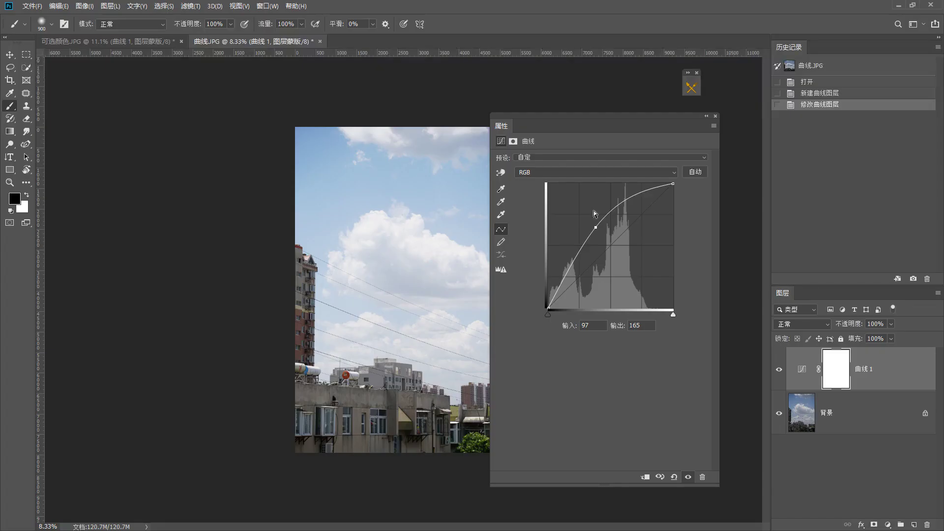
Step: Darken the RGB curve's point to input 142, output 85, delete it, and move the Curves properties clear of the photo
drag(424, 151, 474, 227)
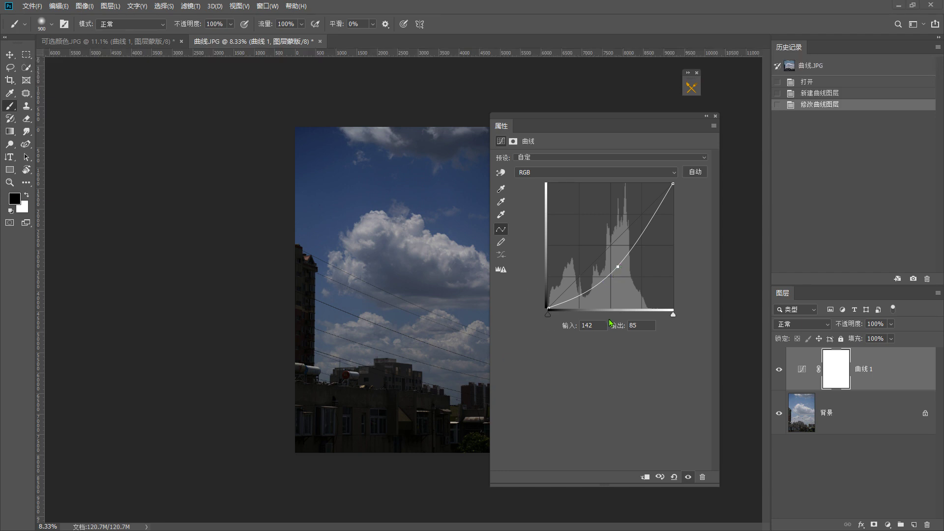
key(BackSpace)
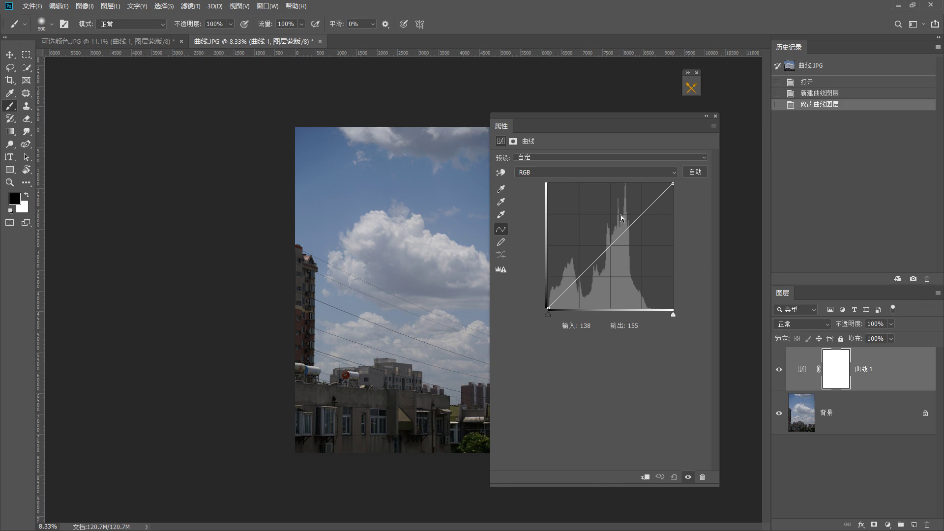
drag(605, 121, 637, 112)
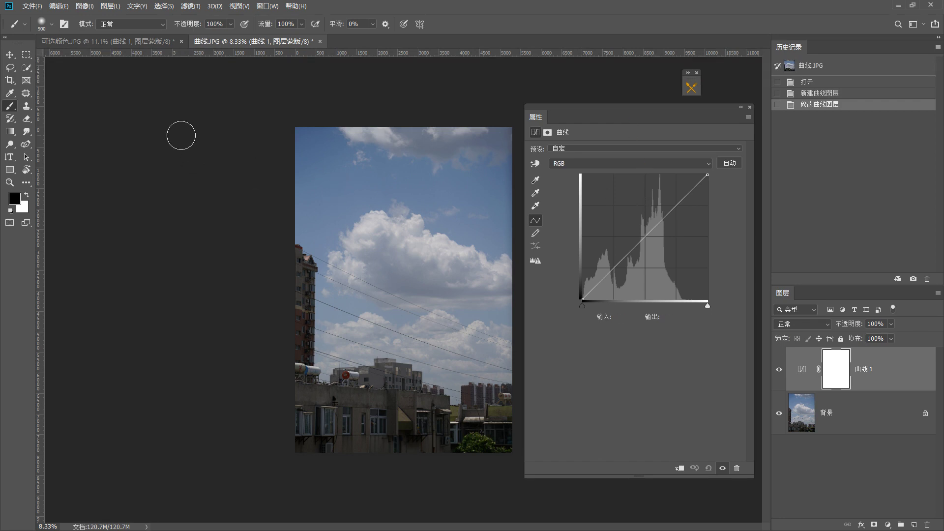
key(F1)
mouse_move(187, 121)
mouse_down()
mouse_move(162, 231)
mouse_move(194, 223)
mouse_up()
mouse_move(242, 165)
mouse_down()
mouse_move(290, 158)
mouse_move(248, 182)
mouse_up()
mouse_move(271, 138)
mouse_down()
mouse_move(294, 179)
mouse_move(298, 166)
mouse_up()
mouse_move(247, 181)
mouse_down()
mouse_move(260, 187)
mouse_move(239, 209)
mouse_up()
mouse_move(244, 206)
mouse_down()
mouse_move(260, 224)
mouse_move(279, 218)
mouse_up()
mouse_move(320, 148)
mouse_down()
mouse_move(324, 161)
mouse_move(341, 148)
mouse_up()
mouse_move(306, 159)
mouse_down()
mouse_move(321, 174)
mouse_move(293, 193)
mouse_up()
drag(316, 176, 293, 214)
mouse_move(301, 199)
mouse_down()
mouse_move(316, 192)
mouse_move(299, 210)
mouse_up()
drag(309, 201, 329, 200)
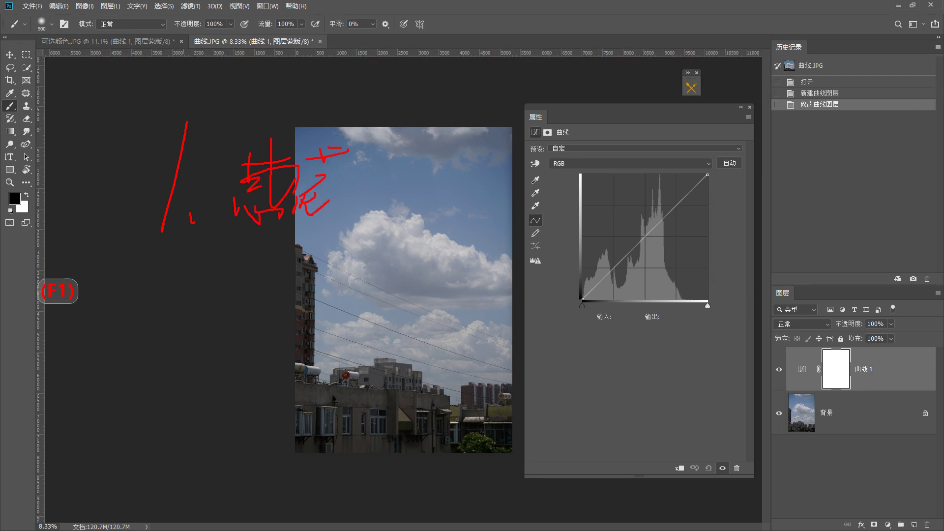
Step: Try RGB curve points at input 144, output 74 and at input 113, output 145, lower the second to 130, 92, and delete each point
mouse_move(642, 238)
mouse_down()
mouse_move(634, 217)
mouse_move(655, 269)
mouse_up()
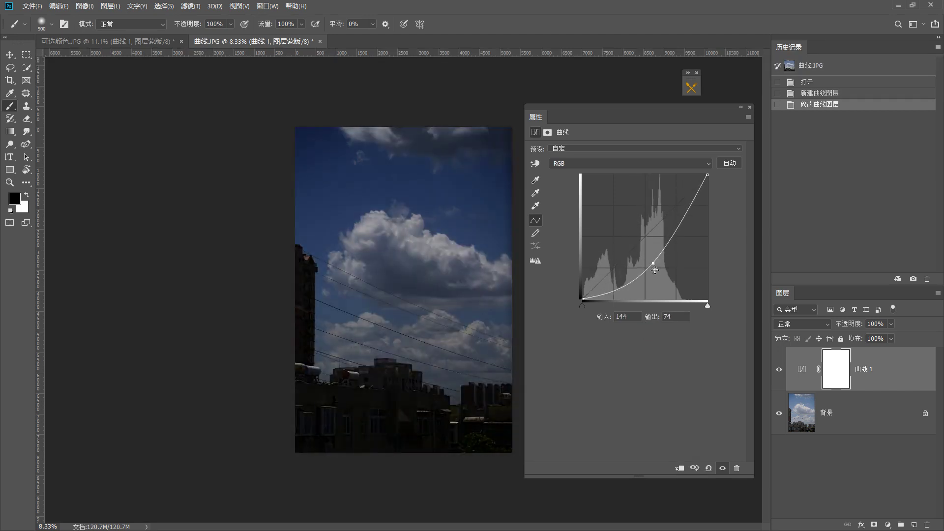
key(BackSpace)
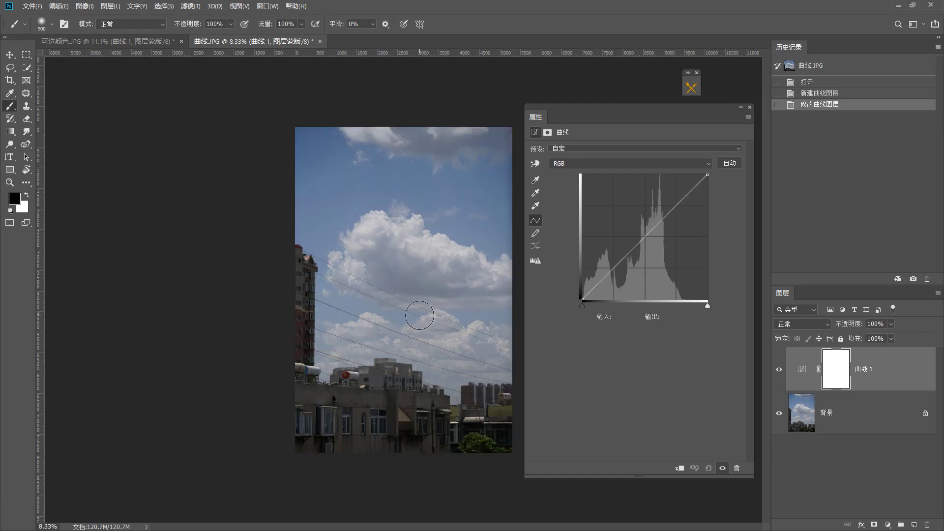
drag(637, 243, 638, 228)
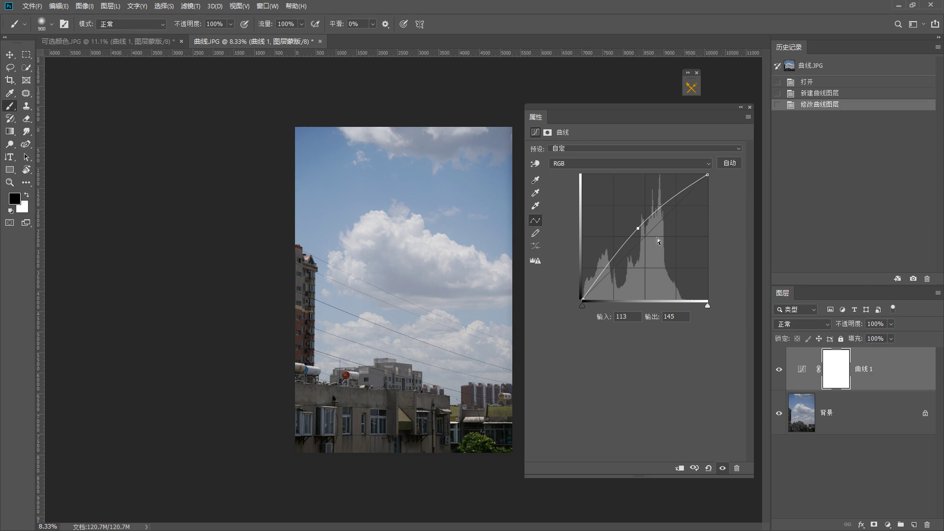
drag(637, 228, 646, 254)
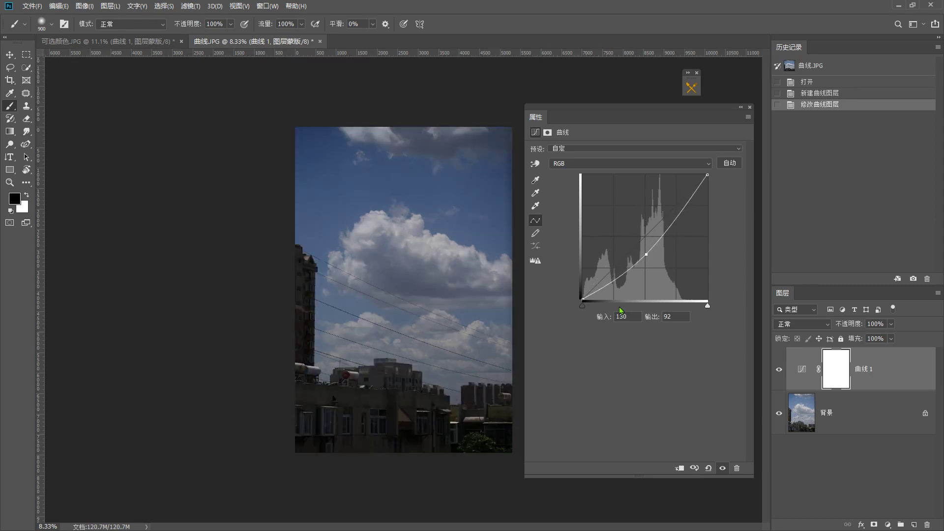
key(BackSpace)
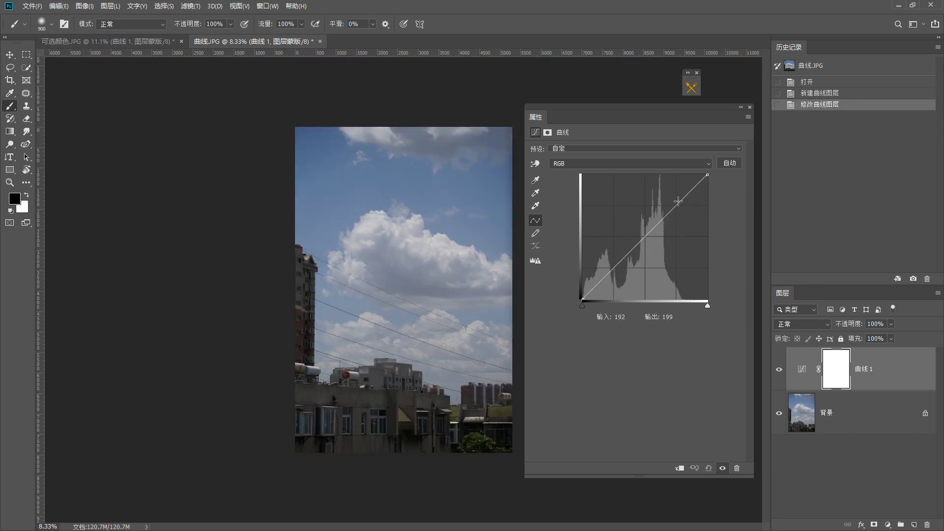
Step: Try an RGB S-curve with a raised highlight point and a shadow point at input 60, output 41, and delete the Curves layer
drag(666, 217, 665, 204)
drag(612, 266, 612, 285)
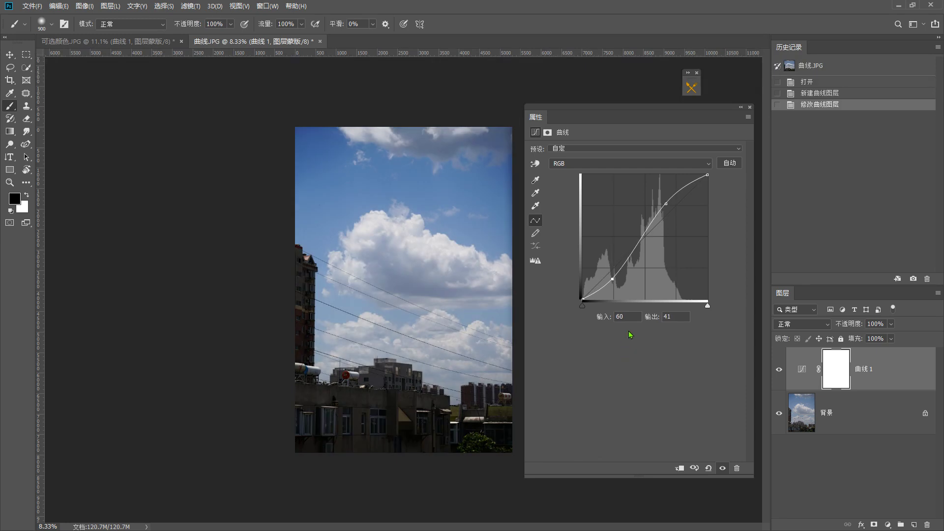
key(BackSpace)
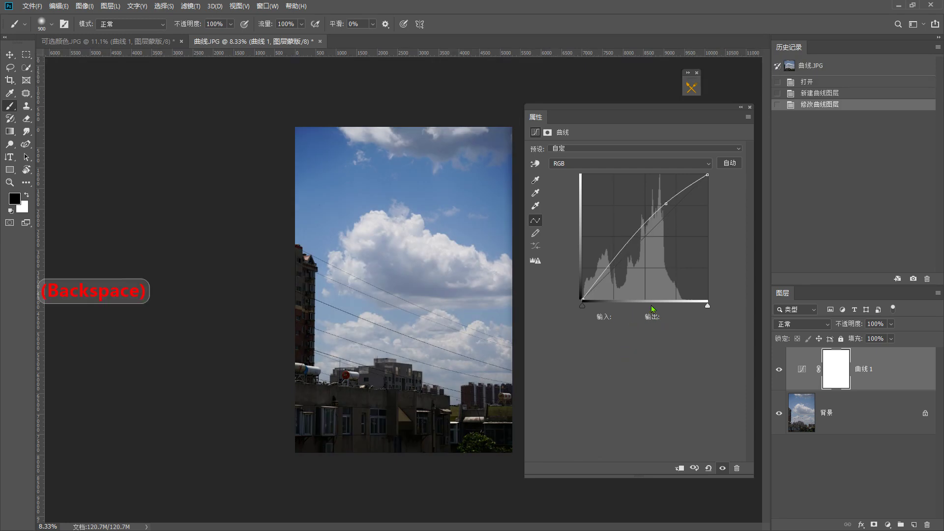
key(BackSpace)
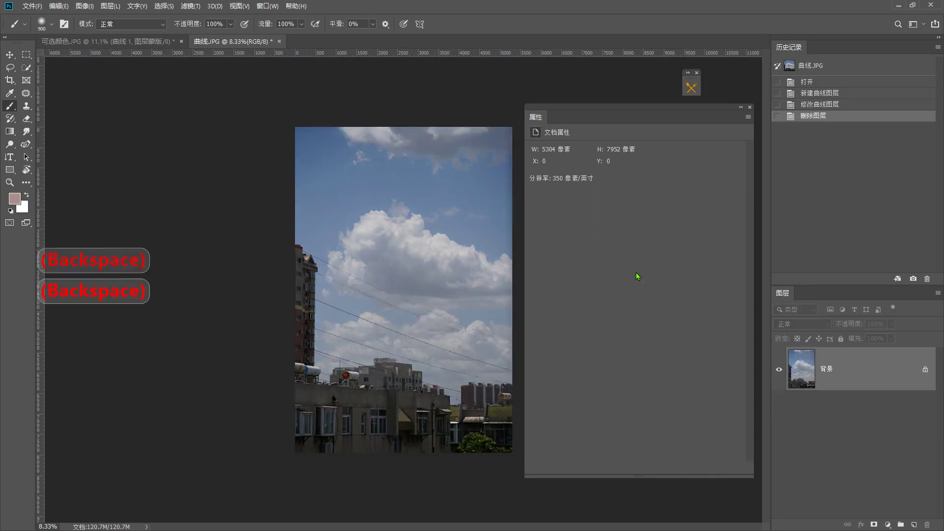
Step: Create a new Curves adjustment layer with a lowered highlight point and a shadow point raised to input 43, output 66
click(887, 524)
click(909, 408)
drag(614, 281, 614, 284)
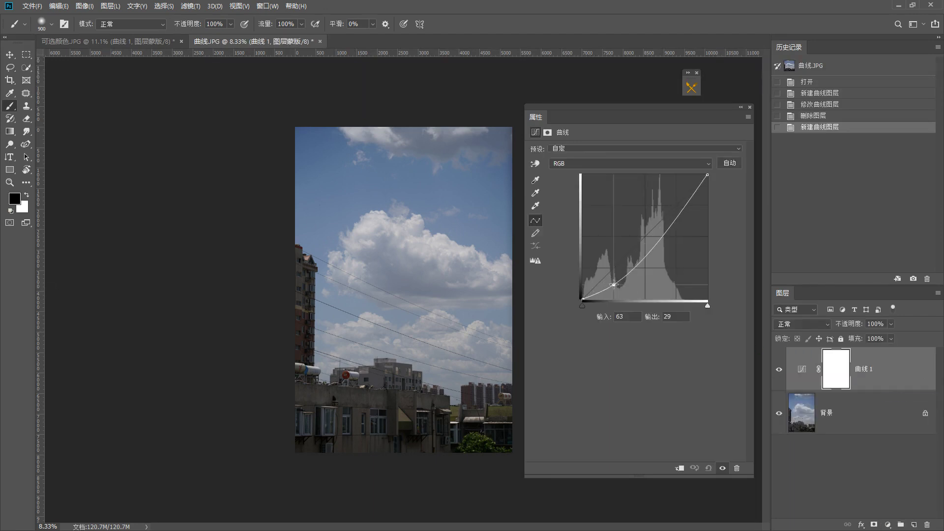
mouse_move(664, 228)
mouse_down()
mouse_move(664, 197)
mouse_move(670, 231)
mouse_up()
drag(614, 284, 604, 266)
Step: Compare the photo with the Curves adjustment hidden and shown
click(723, 469)
click(722, 469)
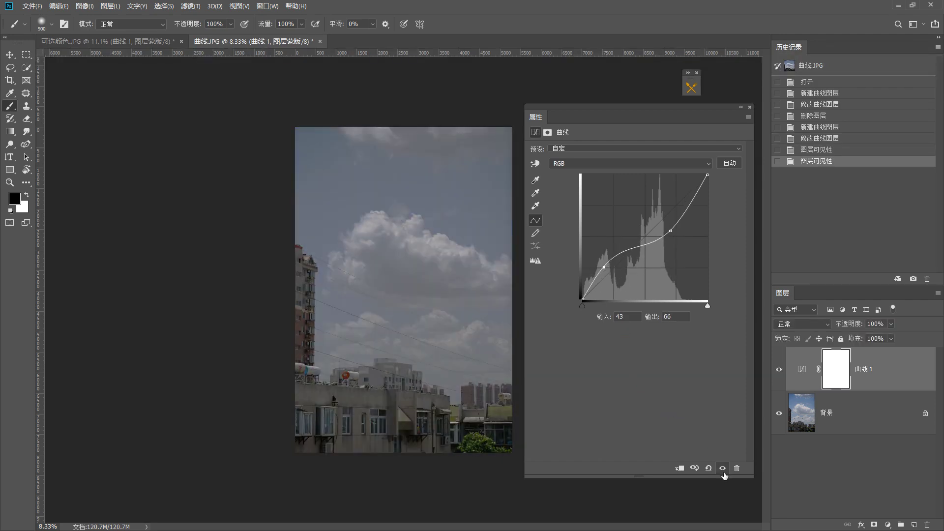
click(723, 470)
click(722, 470)
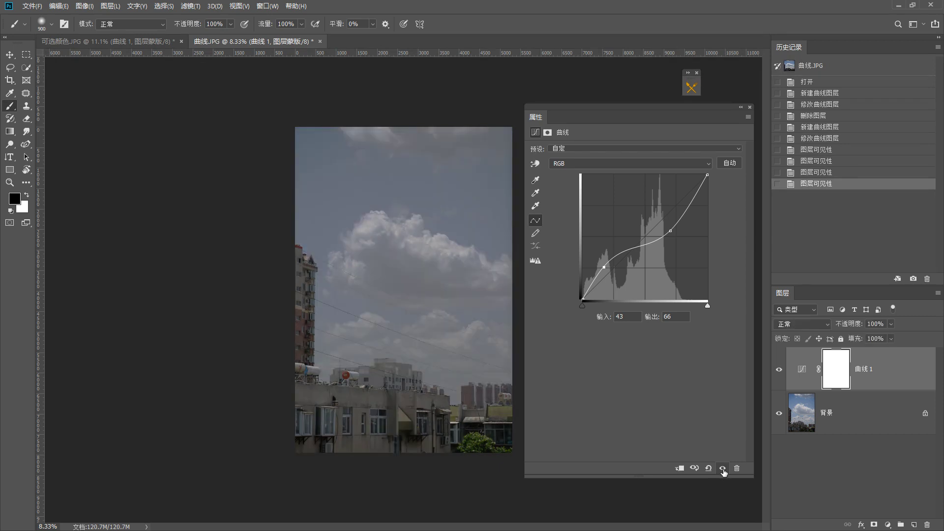
Step: Delete the highlight and shadow points from the RGB curve
click(670, 231)
key(BackSpace)
key(BackSpace)
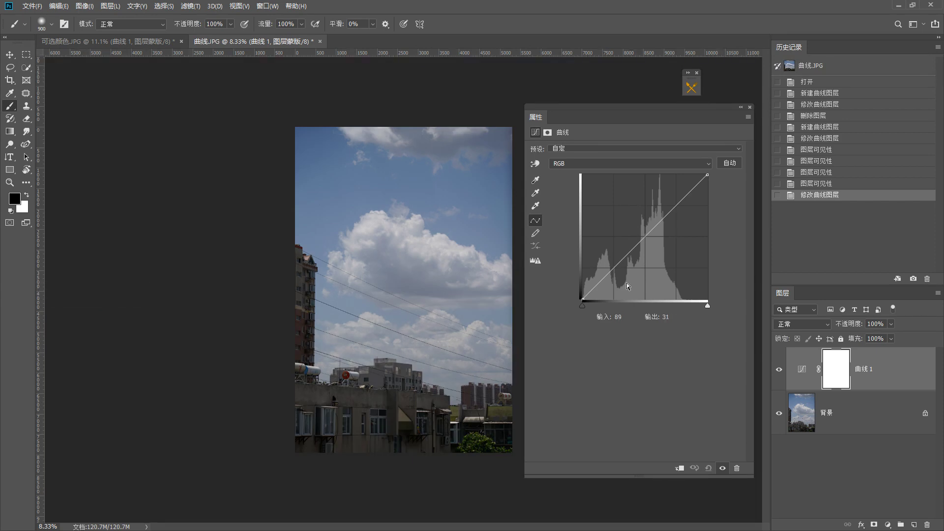
key(F1)
drag(167, 113, 153, 186)
drag(166, 175, 167, 183)
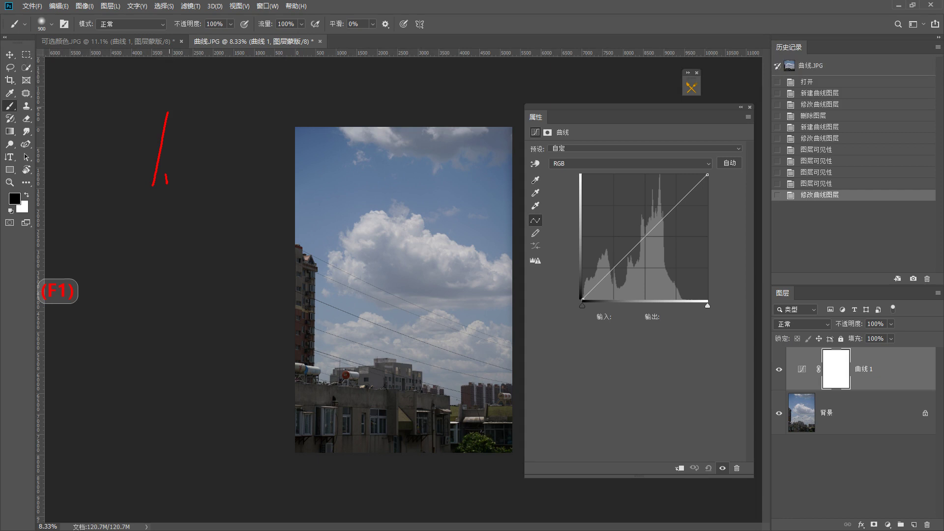
drag(217, 121, 219, 134)
mouse_move(206, 139)
mouse_down()
mouse_move(222, 139)
mouse_move(212, 178)
mouse_up()
mouse_move(205, 145)
mouse_down()
mouse_move(214, 182)
mouse_move(201, 177)
mouse_move(243, 173)
mouse_up()
mouse_move(250, 160)
mouse_down()
mouse_move(258, 181)
mouse_move(267, 164)
mouse_up()
mouse_move(282, 161)
mouse_down()
mouse_move(290, 132)
mouse_move(295, 172)
mouse_move(315, 174)
mouse_up()
mouse_move(333, 143)
mouse_down()
mouse_move(373, 129)
mouse_move(335, 143)
mouse_up()
mouse_move(355, 110)
mouse_down()
mouse_move(354, 150)
mouse_move(344, 157)
mouse_up()
drag(346, 150, 350, 166)
mouse_move(354, 163)
mouse_down()
mouse_move(376, 165)
mouse_move(387, 182)
mouse_up()
drag(413, 121, 431, 132)
drag(441, 122, 404, 152)
mouse_move(421, 134)
mouse_down()
mouse_move(447, 137)
mouse_move(445, 157)
mouse_up()
drag(418, 154, 422, 173)
drag(426, 169, 450, 175)
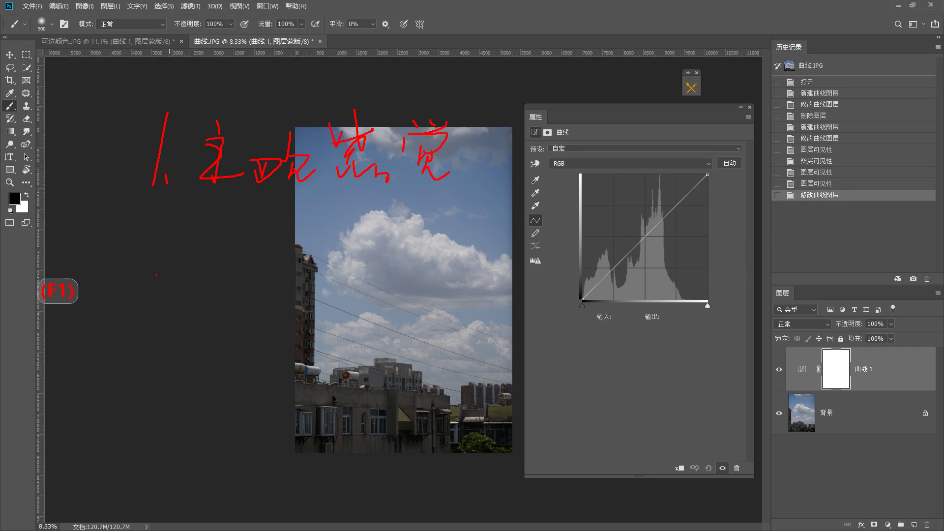
mouse_move(145, 285)
mouse_down()
mouse_move(190, 273)
mouse_move(193, 316)
mouse_up()
drag(228, 301, 230, 326)
drag(265, 272, 302, 269)
mouse_move(294, 261)
mouse_down()
mouse_move(297, 280)
mouse_move(282, 301)
mouse_up()
mouse_move(295, 276)
mouse_down()
mouse_move(284, 301)
mouse_move(303, 280)
mouse_move(308, 322)
mouse_up()
drag(288, 290, 295, 291)
drag(293, 301, 322, 313)
drag(351, 266, 355, 282)
drag(324, 289, 362, 286)
mouse_move(334, 297)
mouse_down()
mouse_move(361, 297)
mouse_move(353, 311)
mouse_up()
drag(340, 300, 333, 315)
drag(384, 275, 384, 308)
mouse_move(393, 258)
mouse_down()
mouse_move(419, 258)
mouse_move(437, 314)
mouse_up()
drag(414, 278, 405, 296)
drag(397, 298, 424, 301)
mouse_move(423, 301)
mouse_down()
mouse_move(387, 324)
mouse_move(430, 319)
mouse_up()
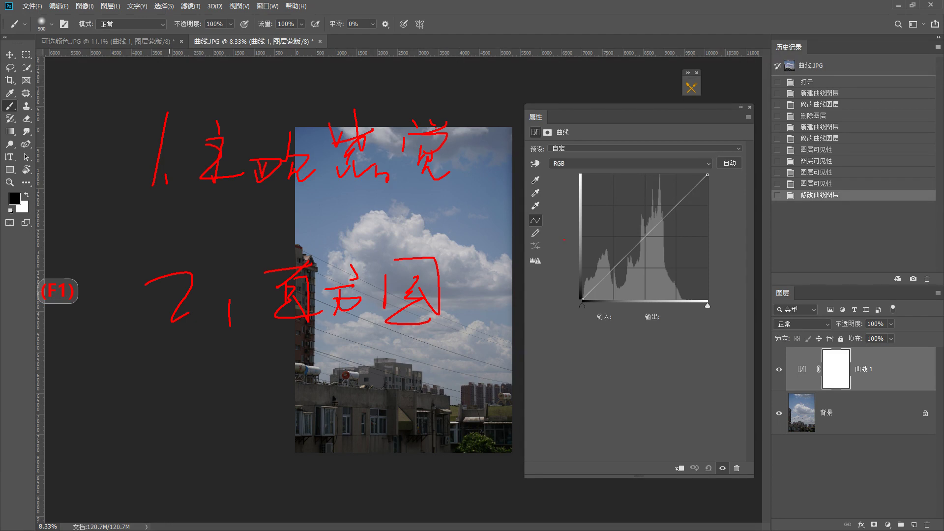
drag(565, 325, 720, 318)
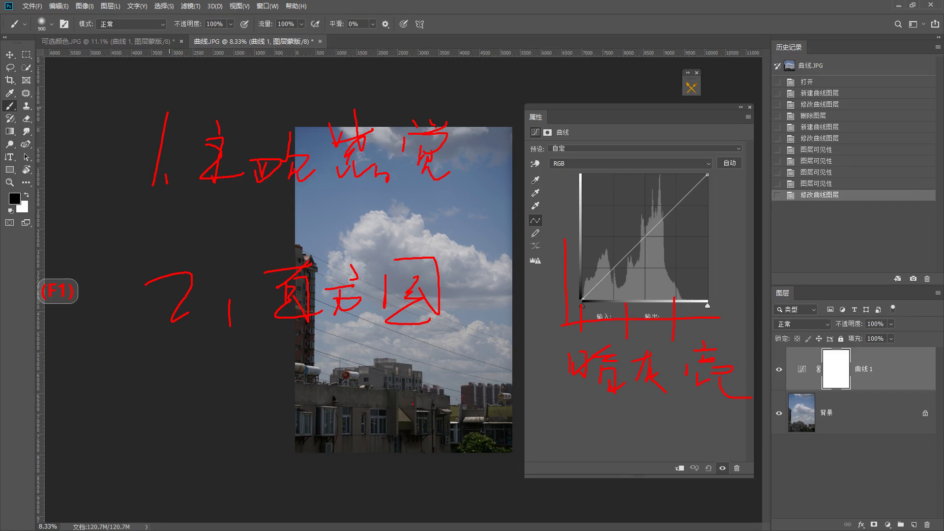
mouse_move(422, 411)
mouse_down()
mouse_move(423, 423)
mouse_move(297, 388)
mouse_move(405, 450)
mouse_up()
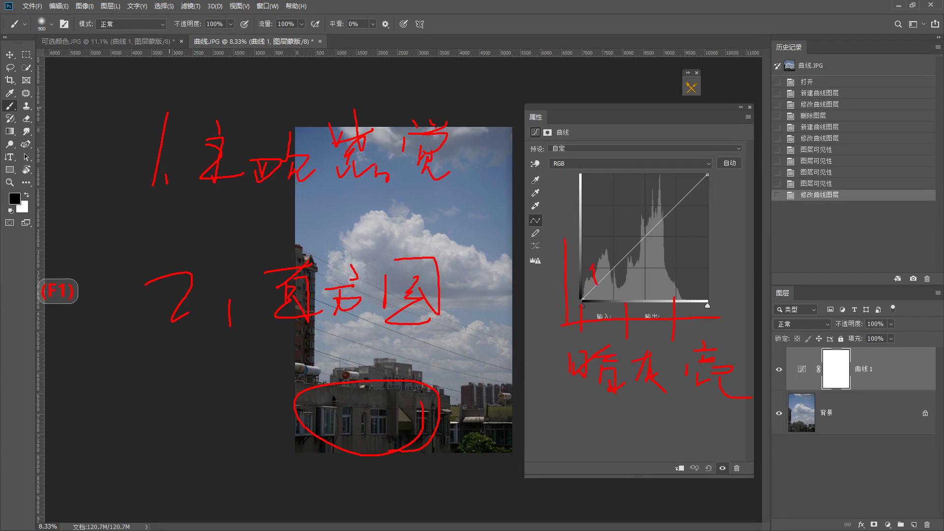
key(F1)
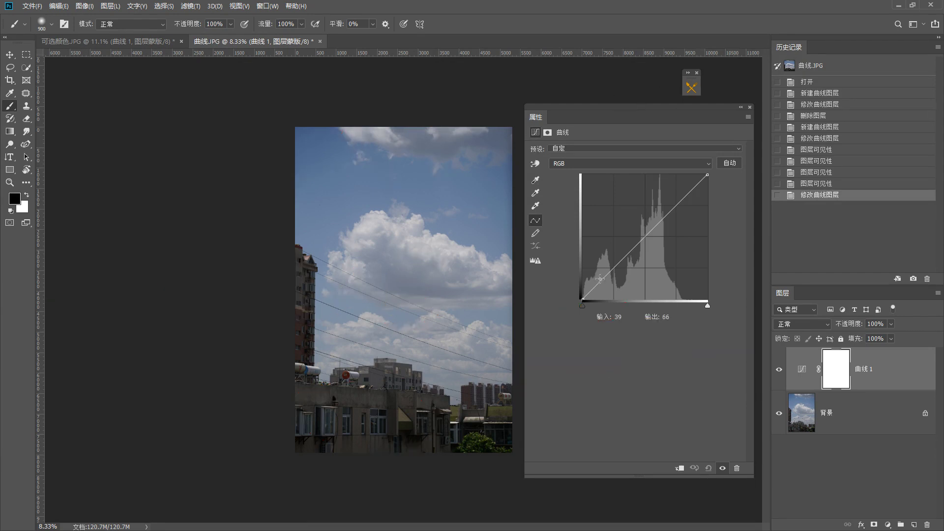
Step: Try brightening the shadows with an RGB curve point at input 19, output 40, and undo the change
drag(593, 289, 592, 279)
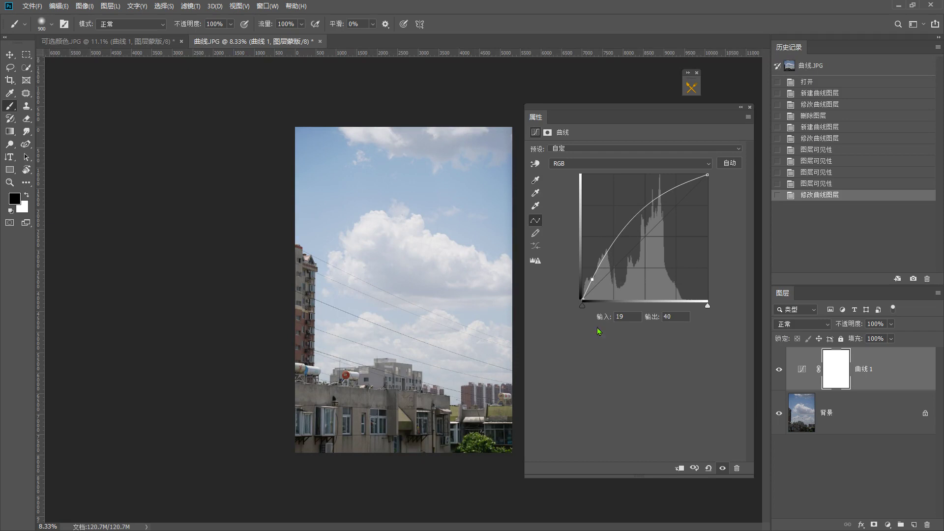
key(F1)
mouse_move(399, 389)
mouse_down()
mouse_move(433, 468)
mouse_move(317, 365)
mouse_up()
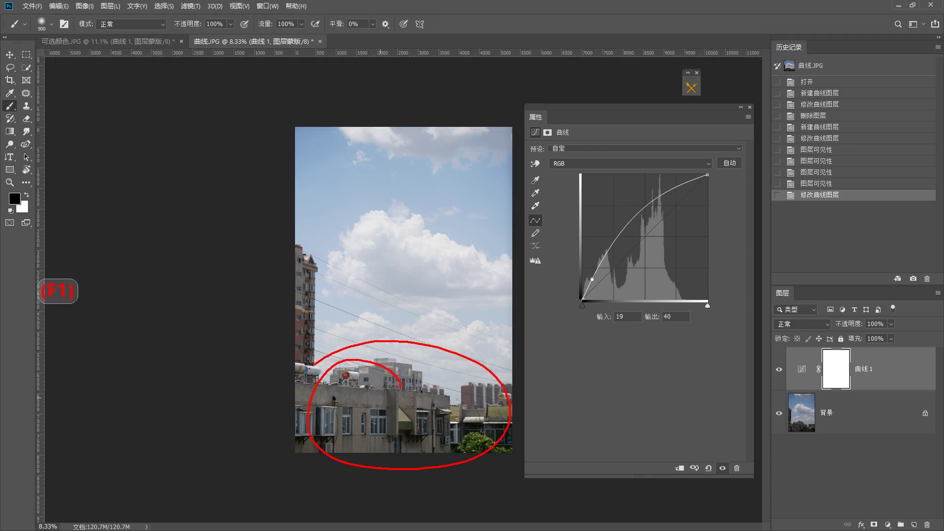
key(F1)
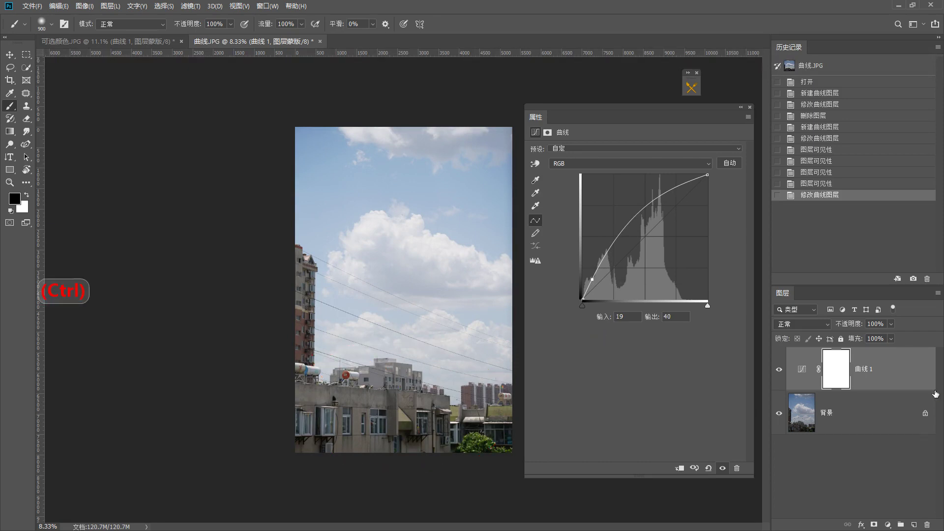
key(ctrl+z)
key(F1)
mouse_move(424, 231)
mouse_down()
mouse_move(359, 253)
mouse_move(416, 263)
mouse_up()
key(F1)
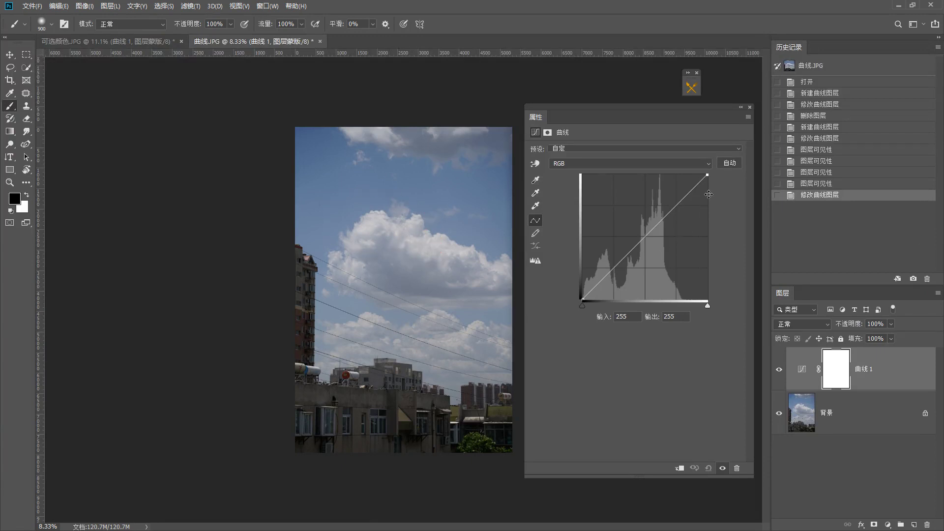
Step: Try brightening the highlights with an RGB curve point at input 190, output 228, adjust it to 192, 226, and remove it
drag(684, 197, 675, 188)
key(F1)
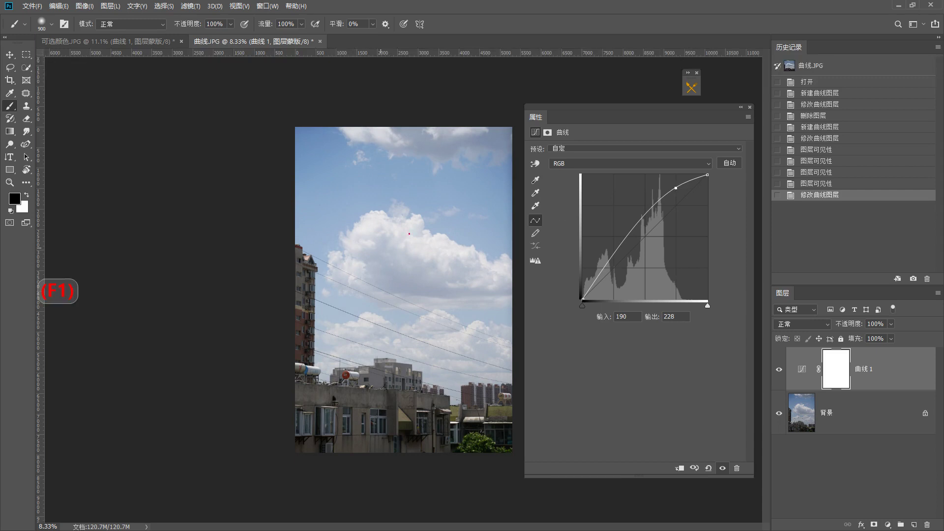
mouse_move(423, 229)
mouse_down()
mouse_move(310, 250)
mouse_move(425, 269)
mouse_up()
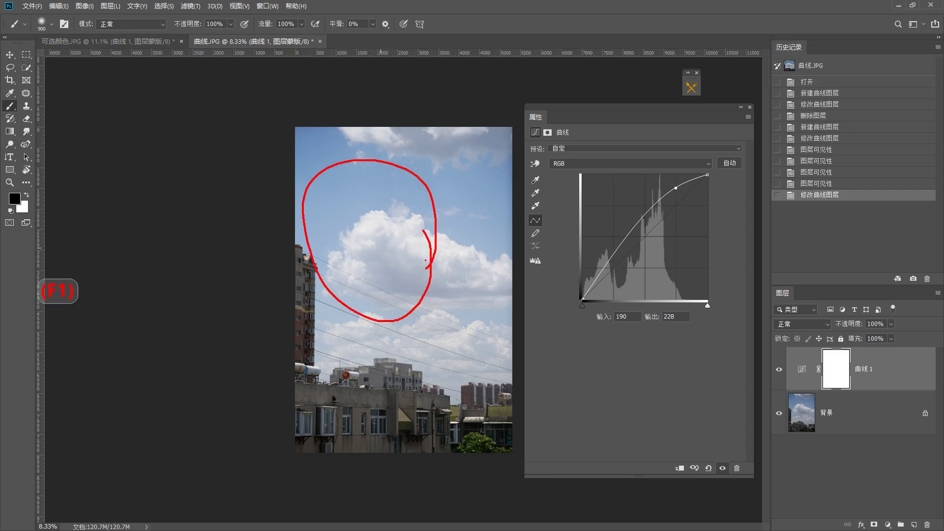
key(F1)
drag(675, 188, 676, 189)
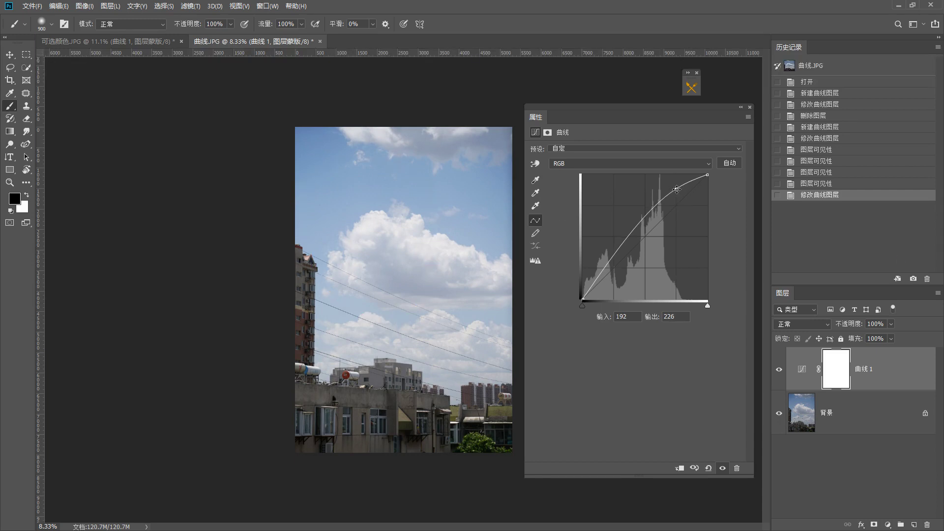
ctrl+click(677, 190)
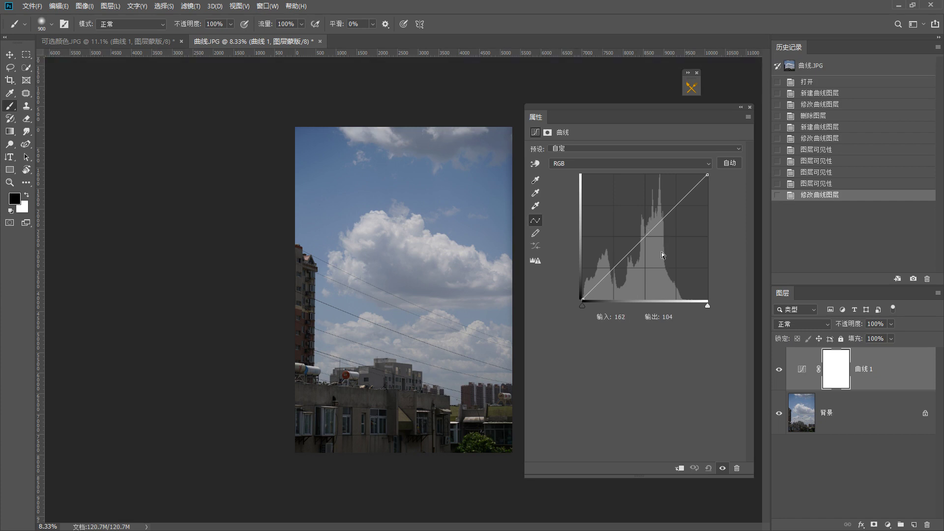
Step: Activate the on-image adjustment tool of the Curves adjustment
click(534, 164)
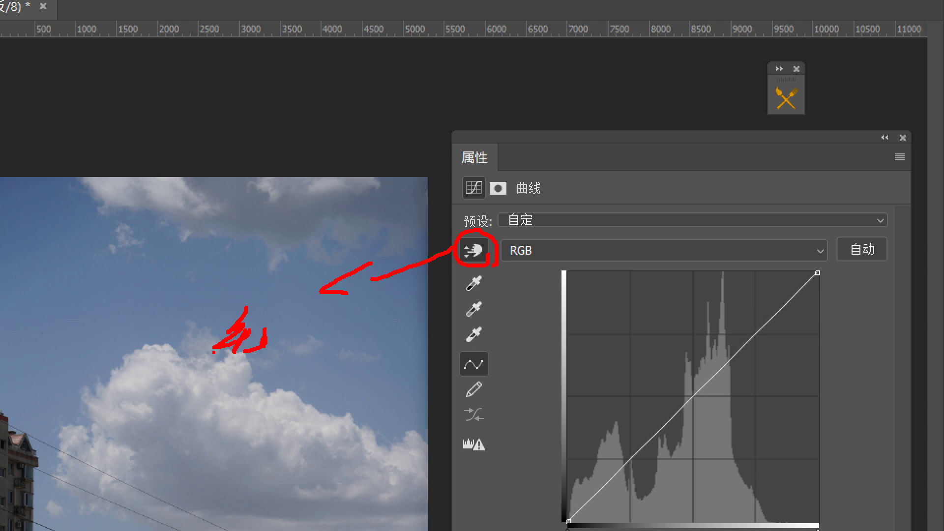
drag(302, 346, 298, 372)
mouse_move(317, 347)
mouse_down()
mouse_move(322, 366)
mouse_move(332, 350)
mouse_up()
drag(341, 326, 340, 363)
drag(333, 356, 354, 385)
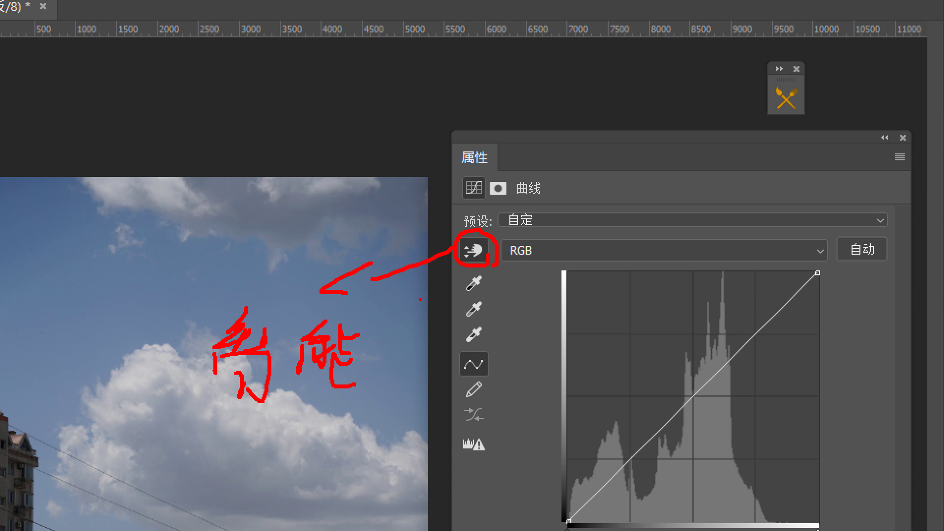
key(Escape)
key(ctrl+1)
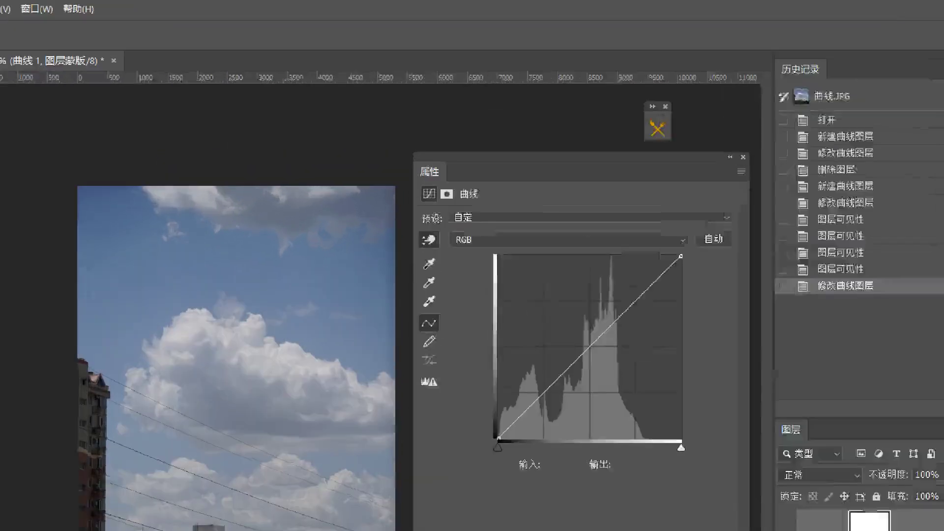
mouse_move(404, 258)
mouse_down()
mouse_move(455, 247)
mouse_move(406, 259)
mouse_up()
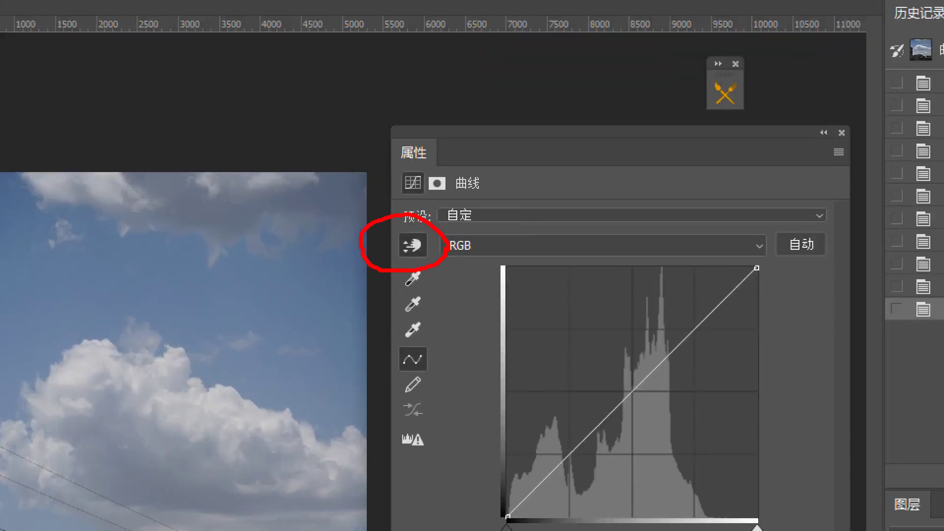
Step: Try placing an RGB curve point at input 58, output 58 from the building wall with the on-image adjustment tool, and undo it
key(Escape)
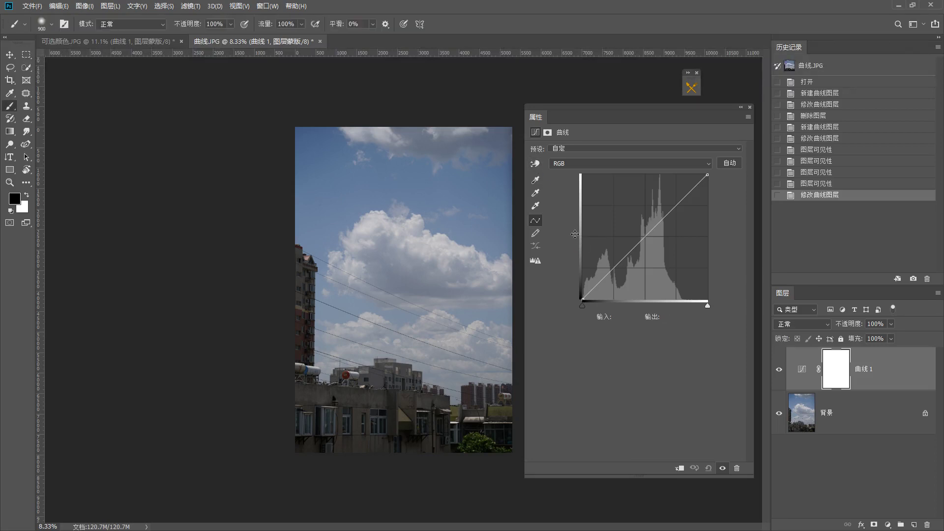
click(535, 164)
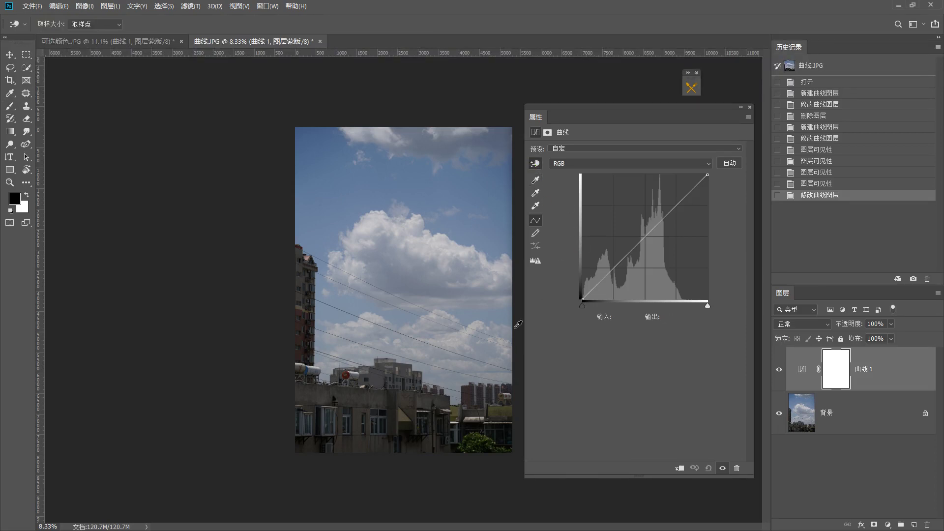
key(F1)
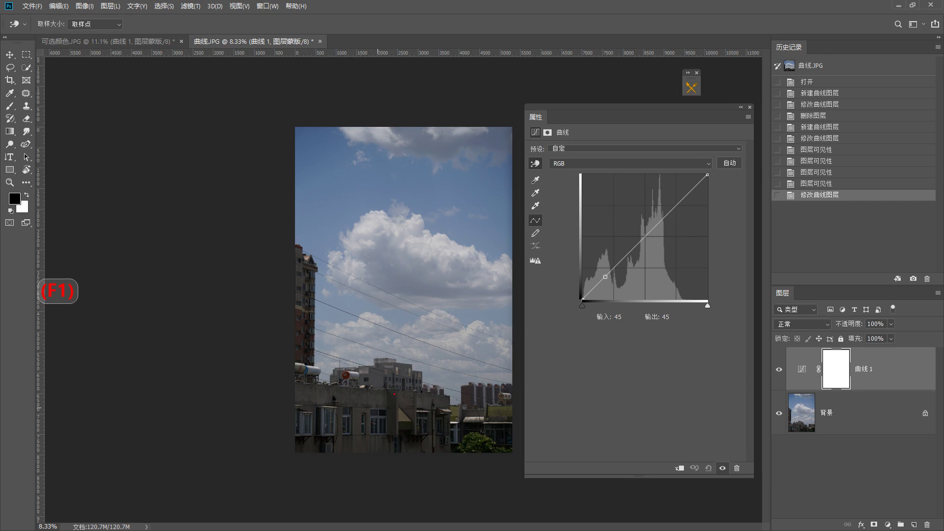
mouse_move(409, 391)
mouse_down()
mouse_move(388, 459)
mouse_move(296, 402)
mouse_move(416, 390)
mouse_move(412, 447)
mouse_up()
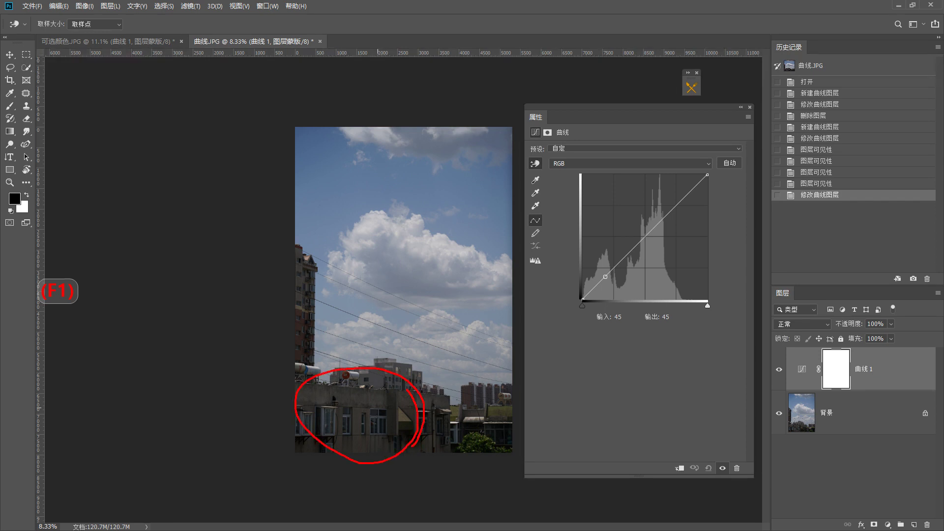
key(Escape)
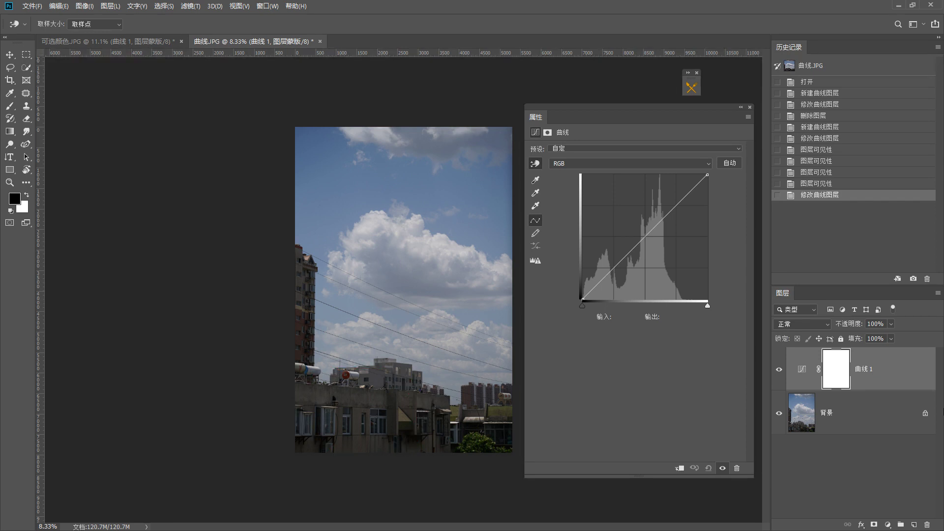
click(368, 396)
key(F1)
mouse_move(627, 270)
mouse_down()
mouse_move(581, 268)
mouse_move(630, 275)
mouse_move(631, 301)
mouse_up()
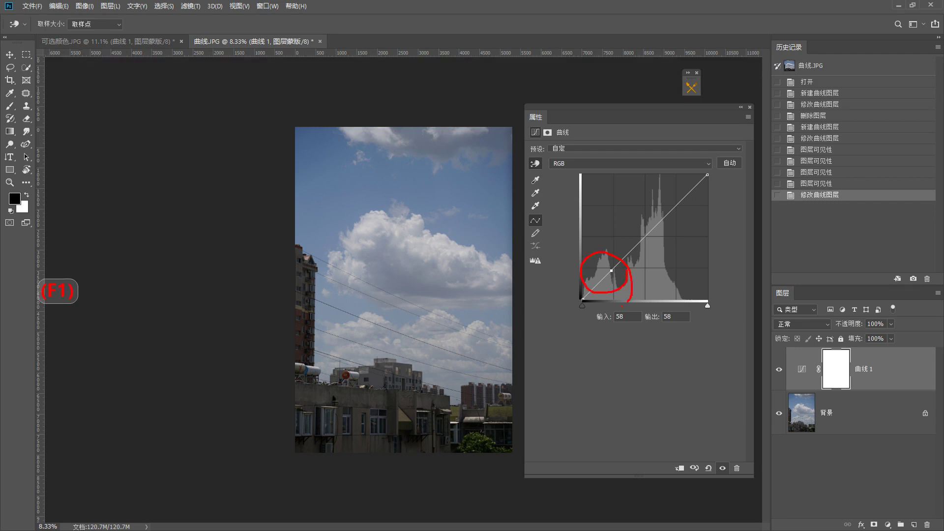
key(F1)
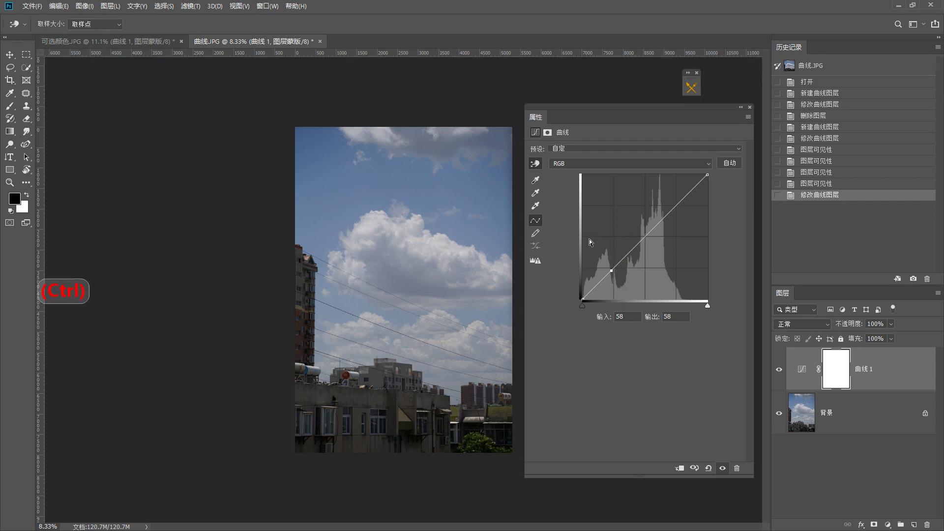
key(ctrl+z)
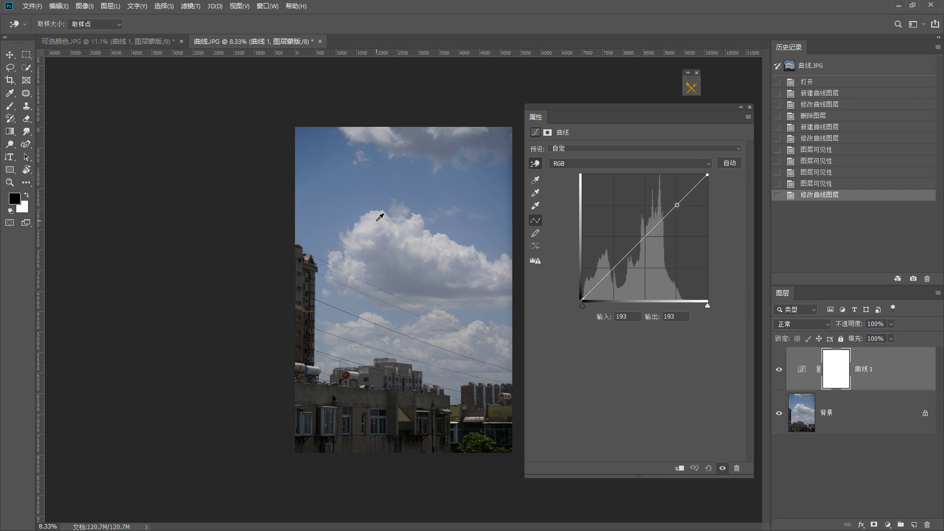
Step: Try placing an RGB curve point at input 192, output 192 from the bright cloud with the on-image adjustment tool, and delete it
key(F1)
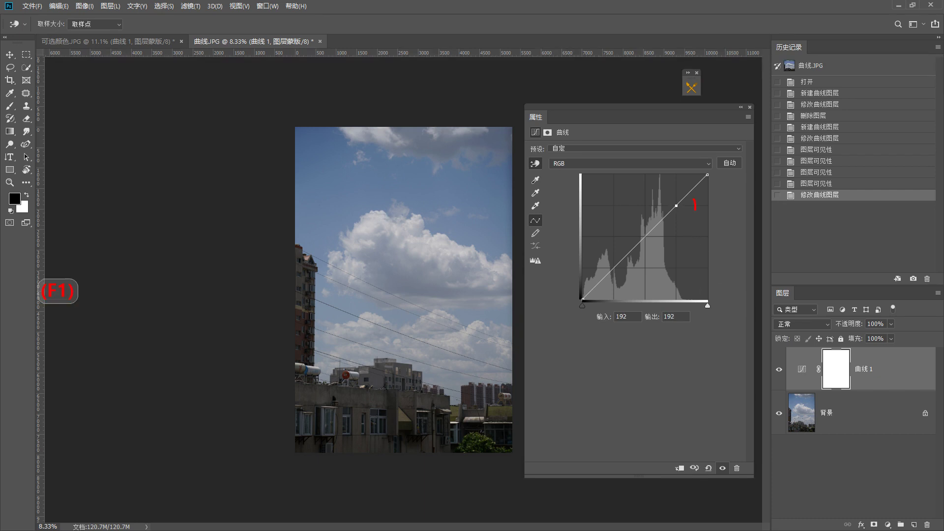
drag(695, 210, 704, 190)
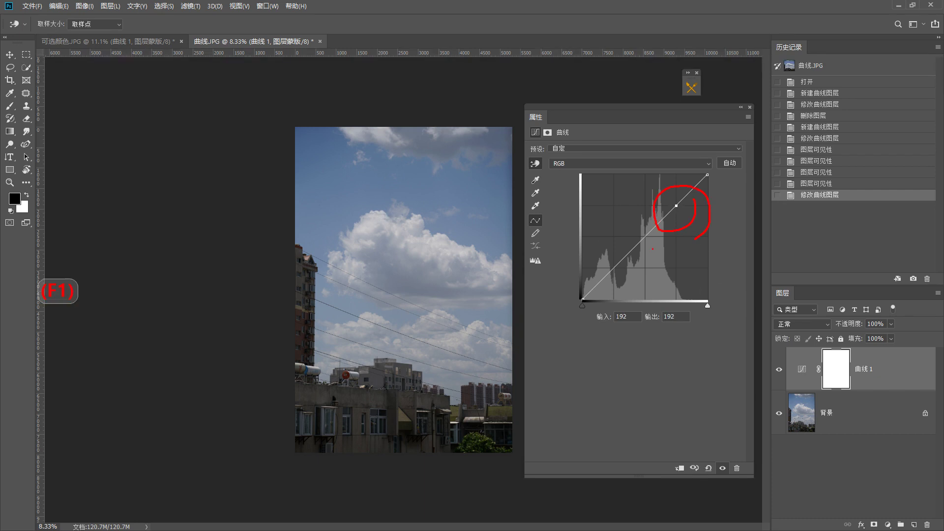
right_click(654, 245)
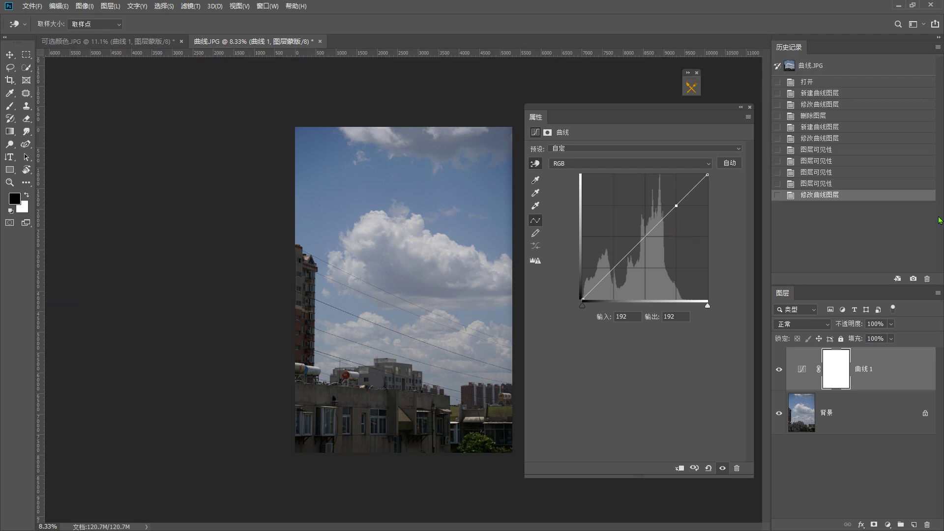
key(BackSpace)
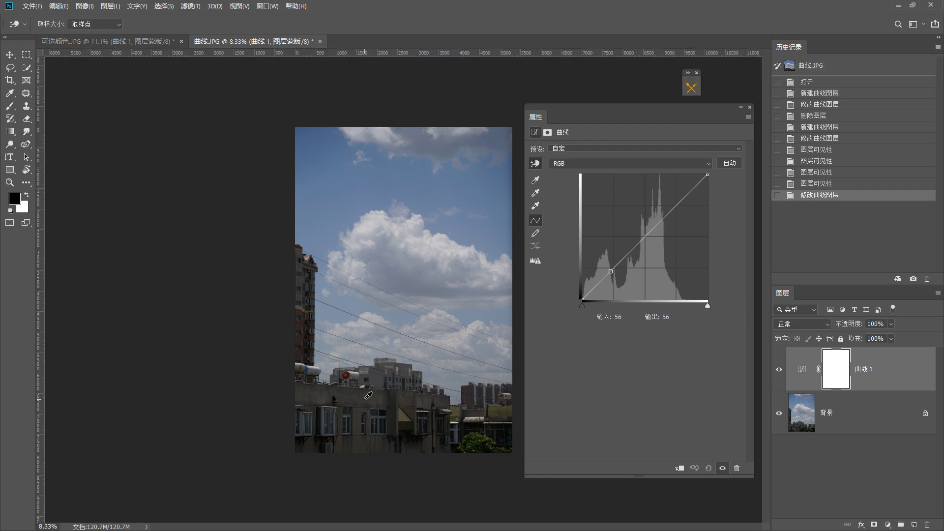
Step: Try brightening the shadows from the building wall at input 56 with the on-image adjustment tool, and undo the change
click(368, 395)
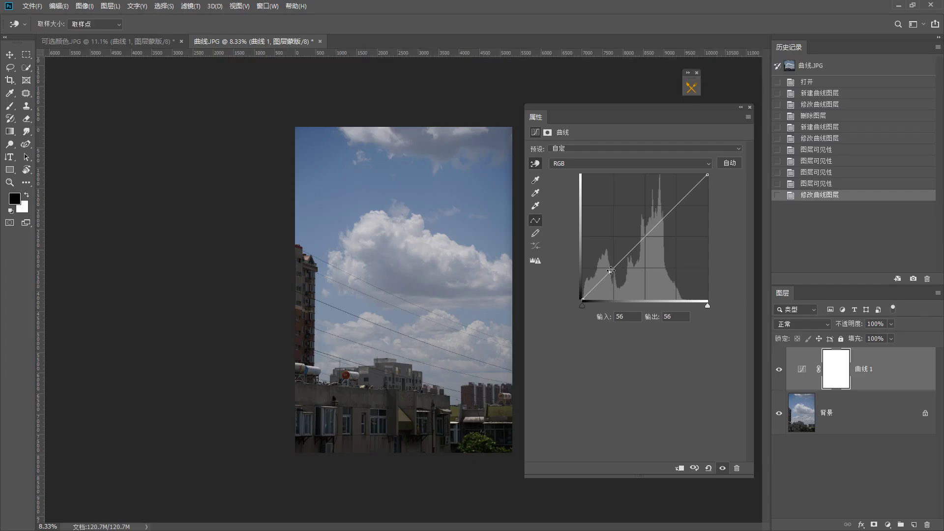
click(364, 396)
drag(364, 395, 360, 372)
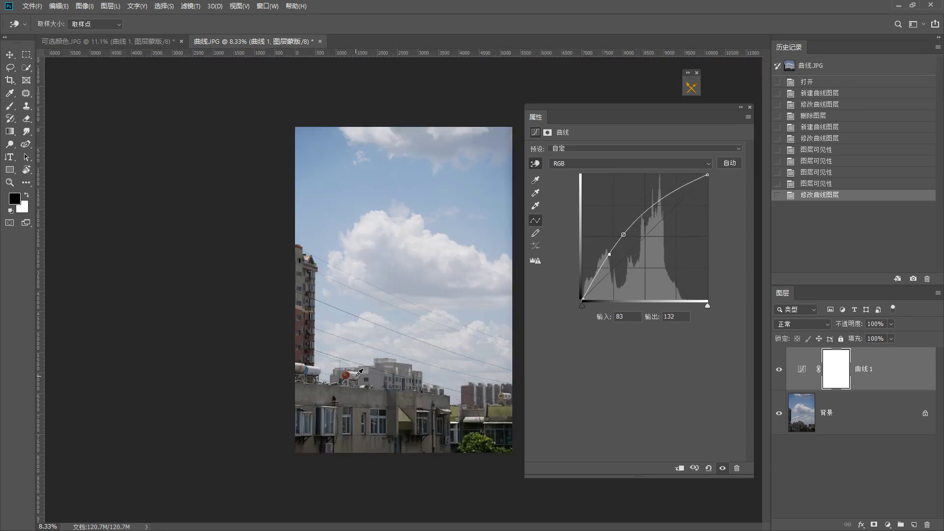
key(ctrl+alt+z)
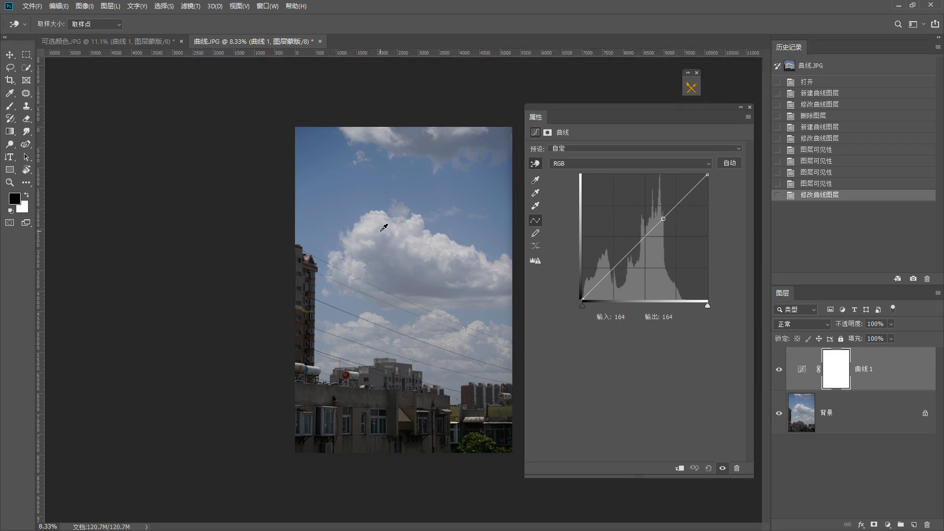
Step: Try darkening the highlights from the white cloud at input 166 with the on-image adjustment tool, and delete the curve point
click(383, 229)
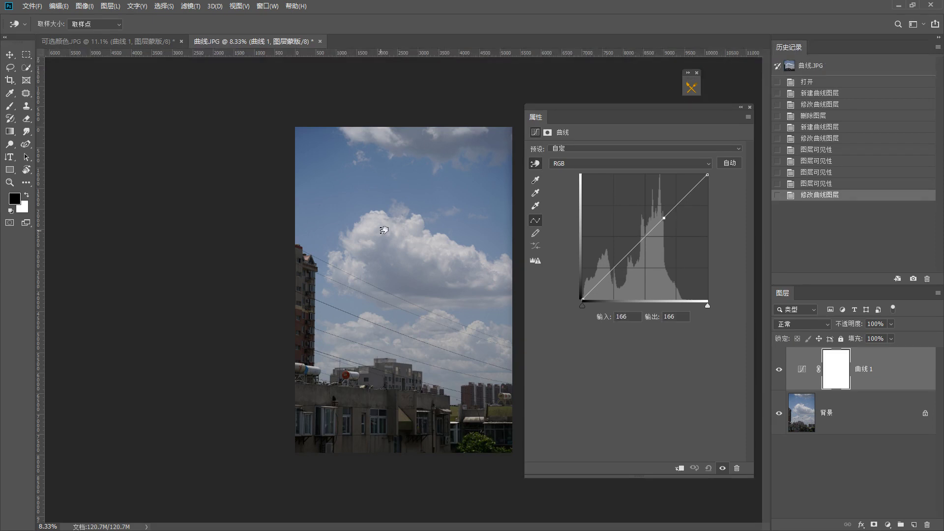
drag(383, 229, 385, 256)
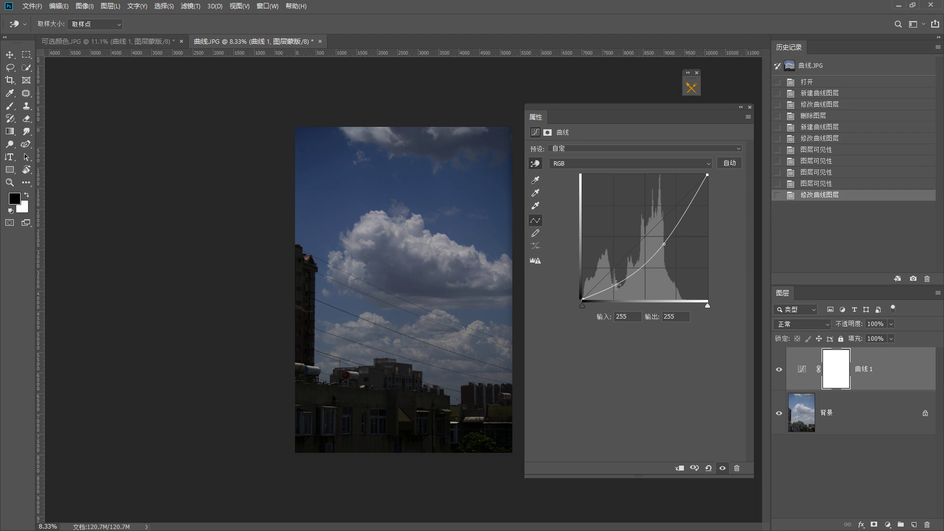
click(664, 244)
key(BackSpace)
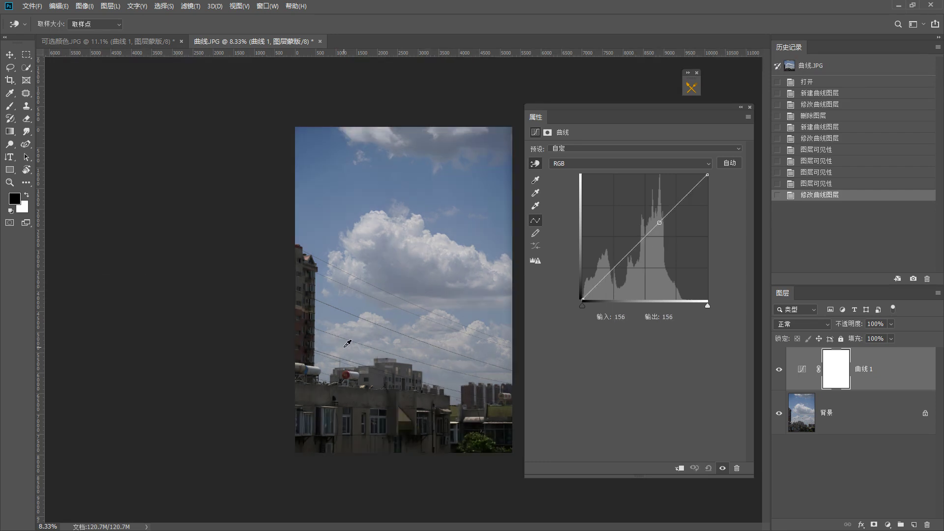
Step: Try slightly darkening the clouds just above the rooftops with the on-image adjustment tool, and undo the change
mouse_move(347, 343)
mouse_down()
mouse_move(348, 327)
mouse_move(347, 364)
mouse_move(343, 311)
mouse_move(346, 353)
mouse_up()
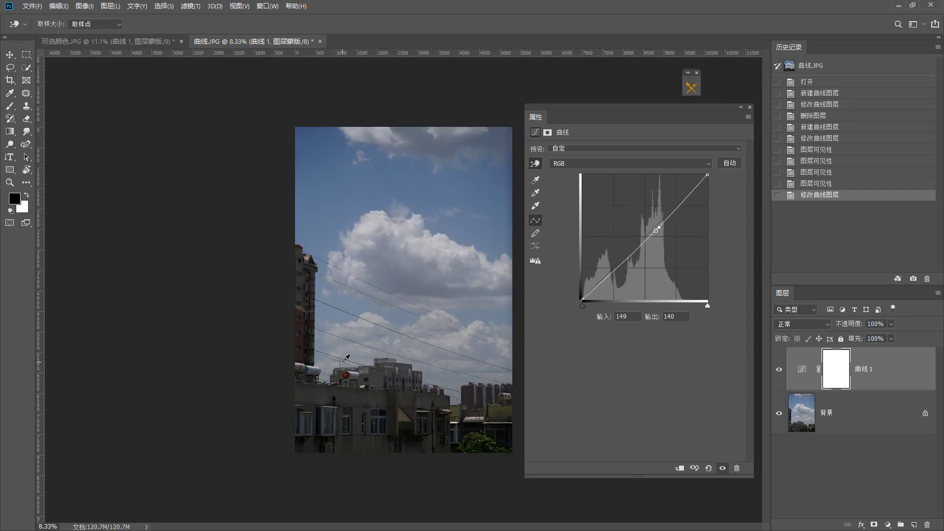
key(ctrl+z)
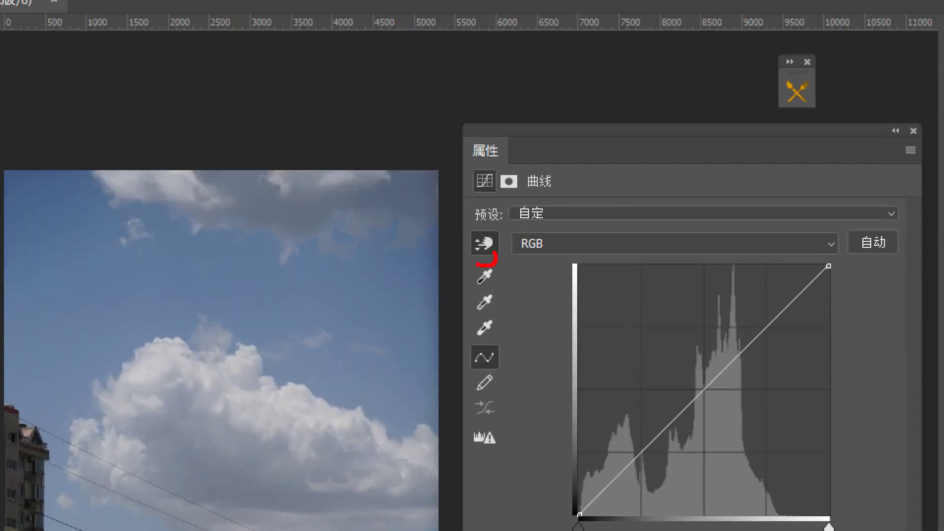
click(134, 530)
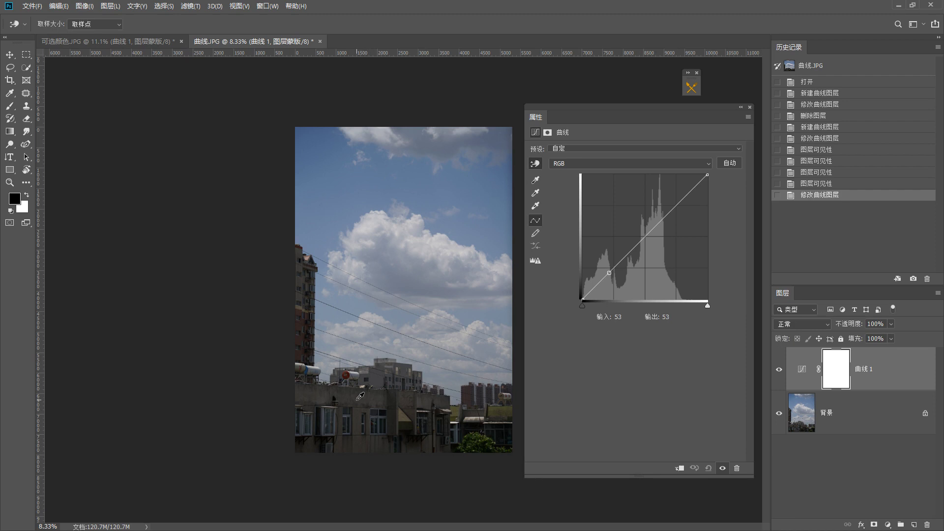
Step: Brighten the building wall with the on-image adjustment tool, raising its RGB curve point to input 53, output 125
mouse_move(360, 396)
mouse_down()
mouse_move(359, 361)
mouse_move(332, 377)
mouse_move(382, 457)
mouse_move(457, 375)
mouse_move(387, 363)
mouse_up()
key(F1)
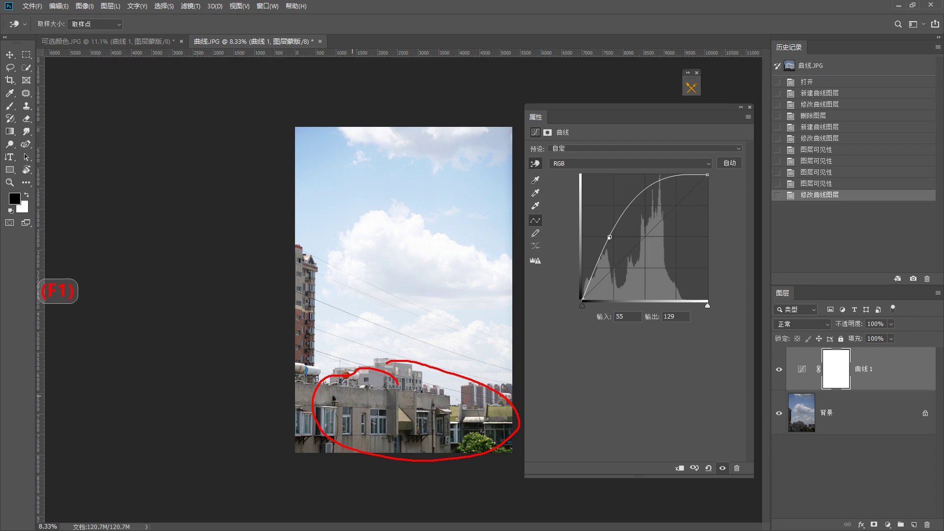
key(Escape)
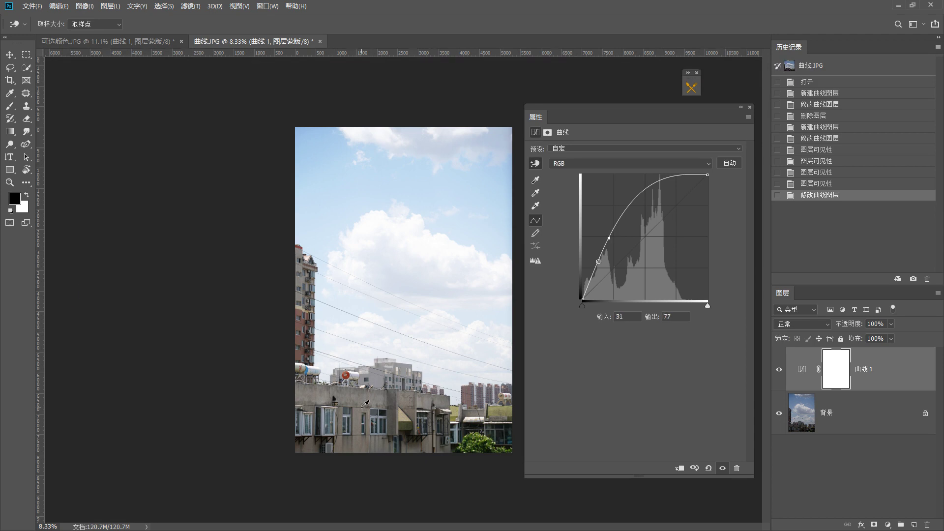
key(F1)
mouse_move(366, 396)
mouse_down()
mouse_move(319, 382)
mouse_move(317, 438)
mouse_move(508, 401)
mouse_move(325, 351)
mouse_move(293, 369)
mouse_up()
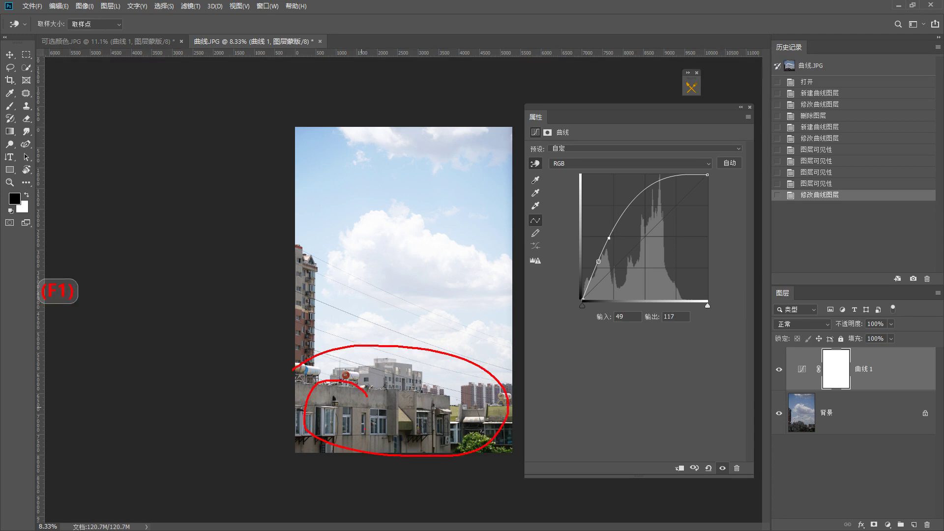
key(Escape)
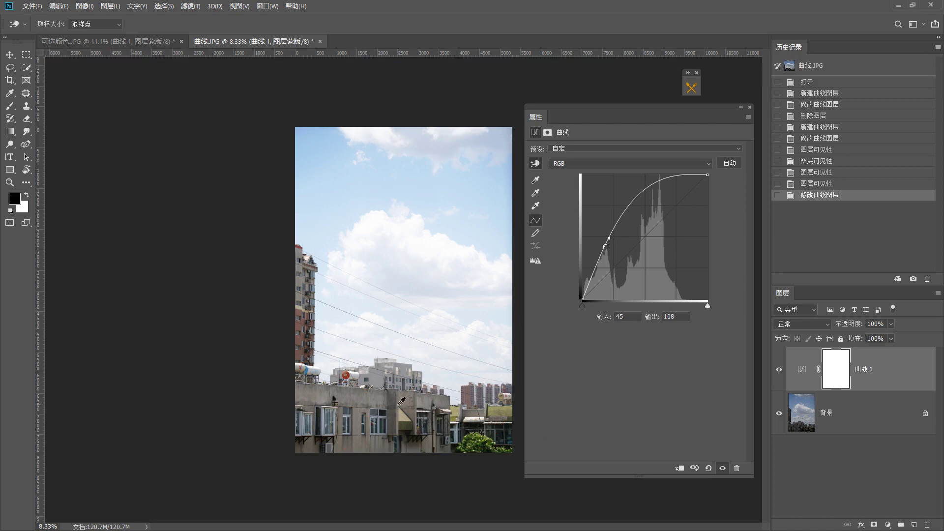
key(F1)
mouse_move(400, 383)
mouse_down()
mouse_move(303, 401)
mouse_move(427, 484)
mouse_move(527, 417)
mouse_move(407, 364)
mouse_move(345, 377)
mouse_up()
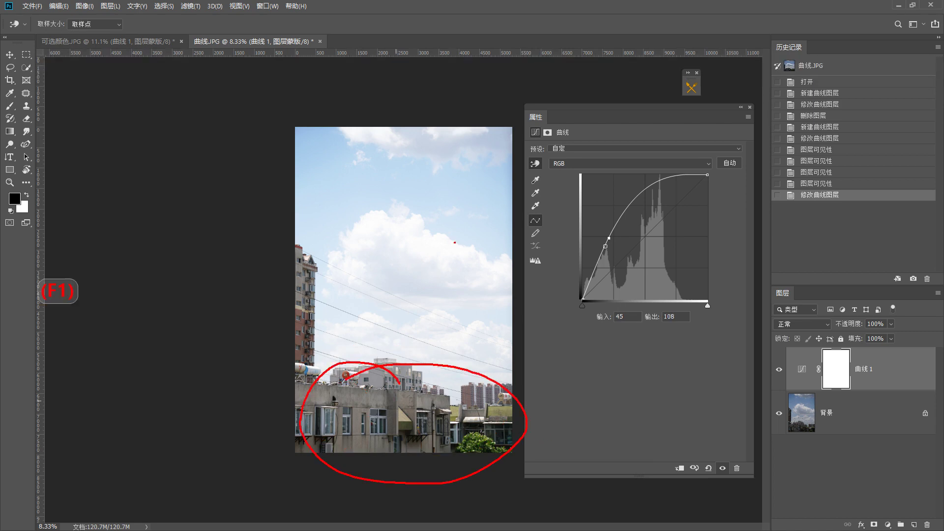
mouse_move(454, 242)
mouse_down()
mouse_move(425, 324)
mouse_move(319, 249)
mouse_move(395, 185)
mouse_move(459, 226)
mouse_move(452, 271)
mouse_up()
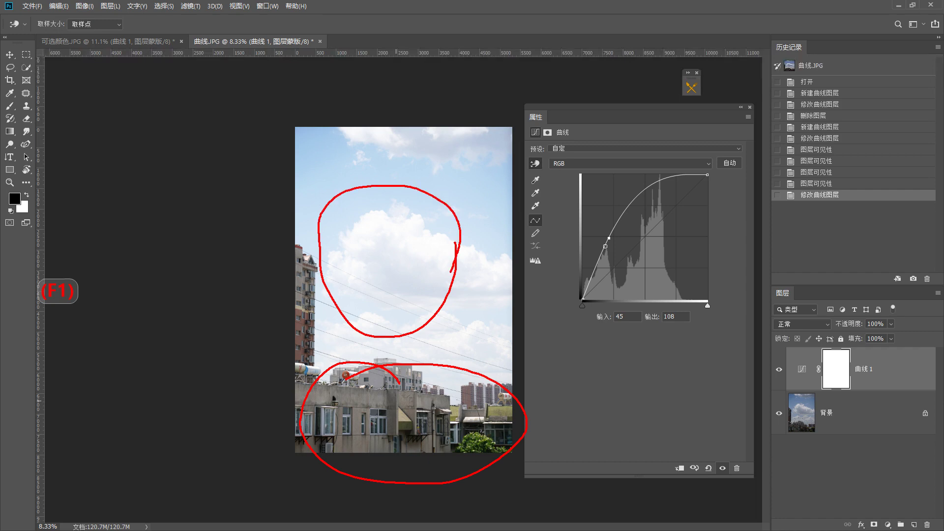
key(F1)
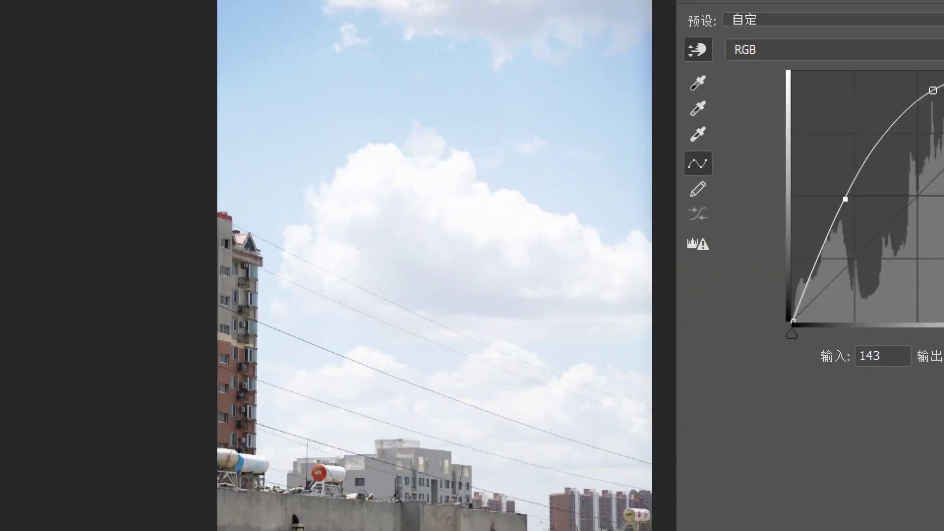
drag(474, 237, 476, 301)
mouse_move(578, 325)
mouse_down()
mouse_move(636, 350)
mouse_move(573, 404)
mouse_up()
click(559, 405)
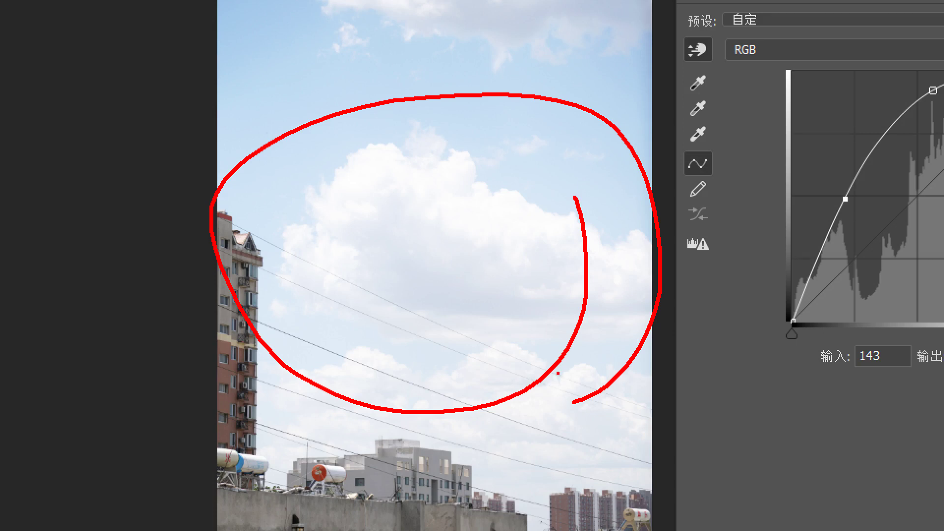
key(Escape)
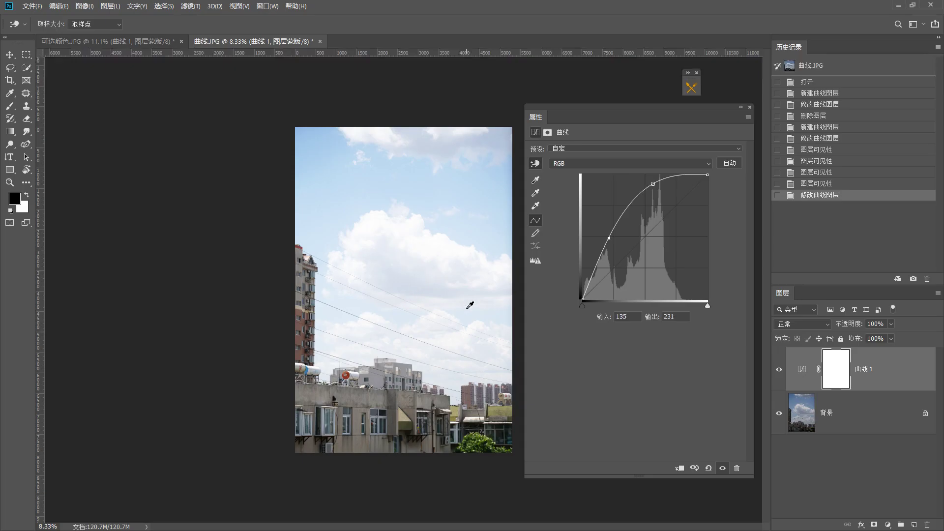
key(F1)
mouse_move(683, 236)
mouse_down()
mouse_move(593, 283)
mouse_move(640, 157)
mouse_up()
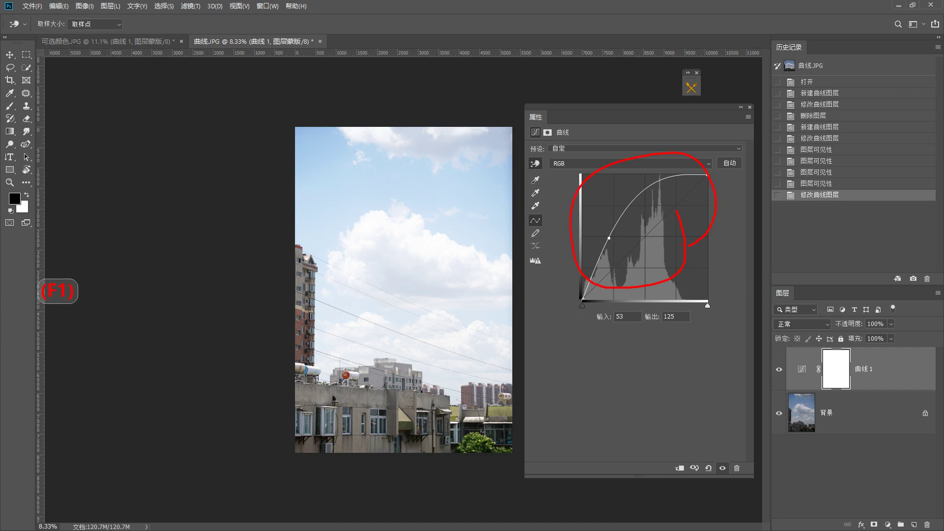
mouse_move(505, 295)
mouse_down()
mouse_move(344, 324)
mouse_move(490, 284)
mouse_up()
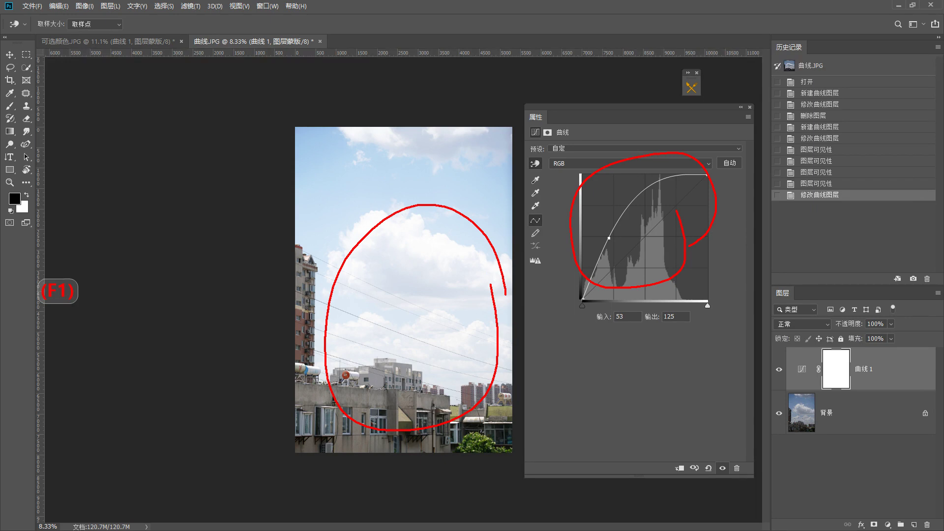
mouse_move(480, 283)
mouse_down()
mouse_move(359, 307)
mouse_move(399, 196)
mouse_move(514, 285)
mouse_move(494, 309)
mouse_up()
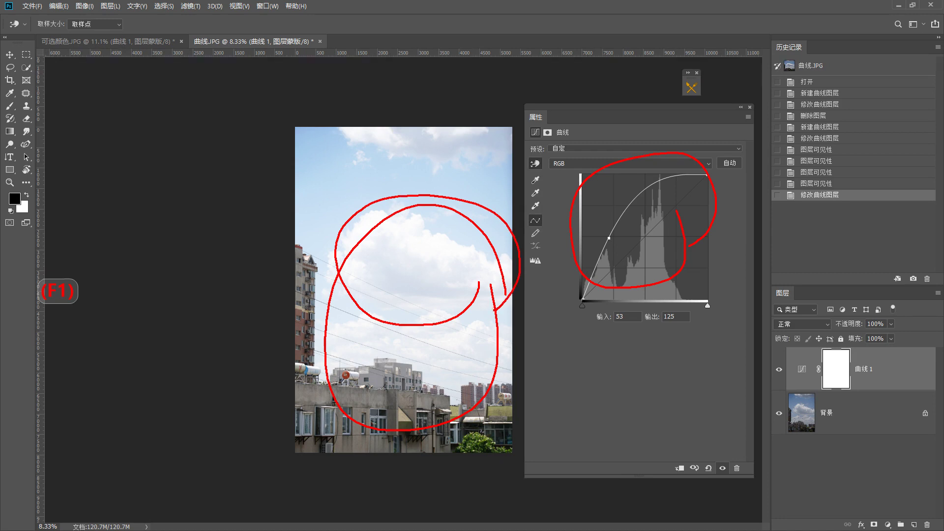
key(F1)
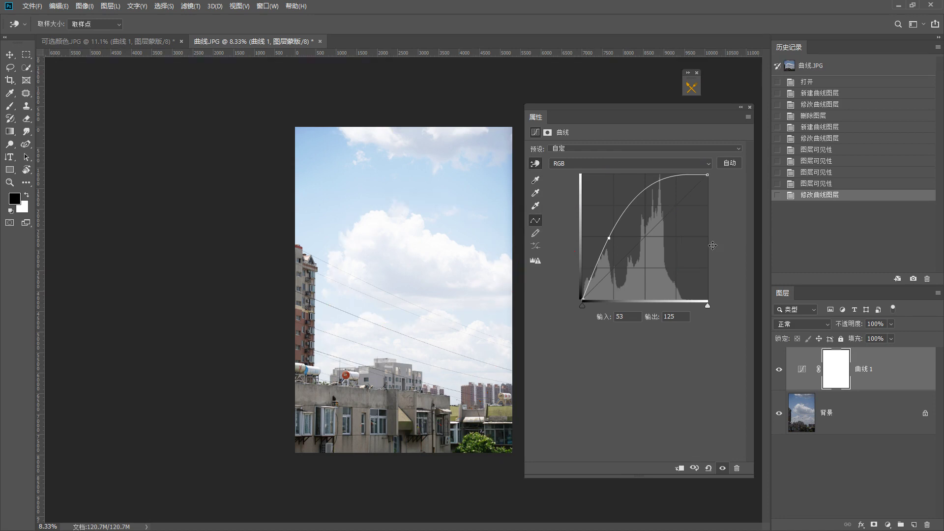
Step: Close the curve settings and delete the 曲线 1 adjustment layer
click(749, 107)
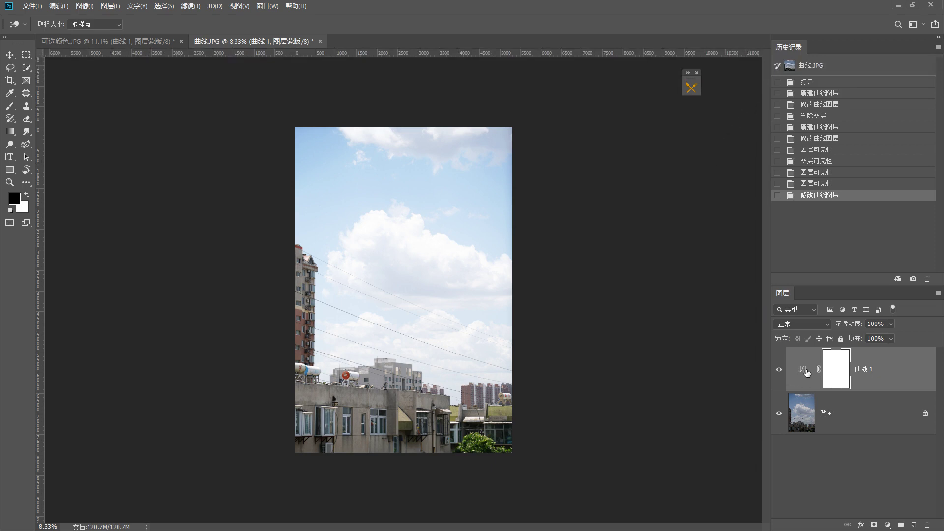
key(b)
key(BackSpace)
key(F1)
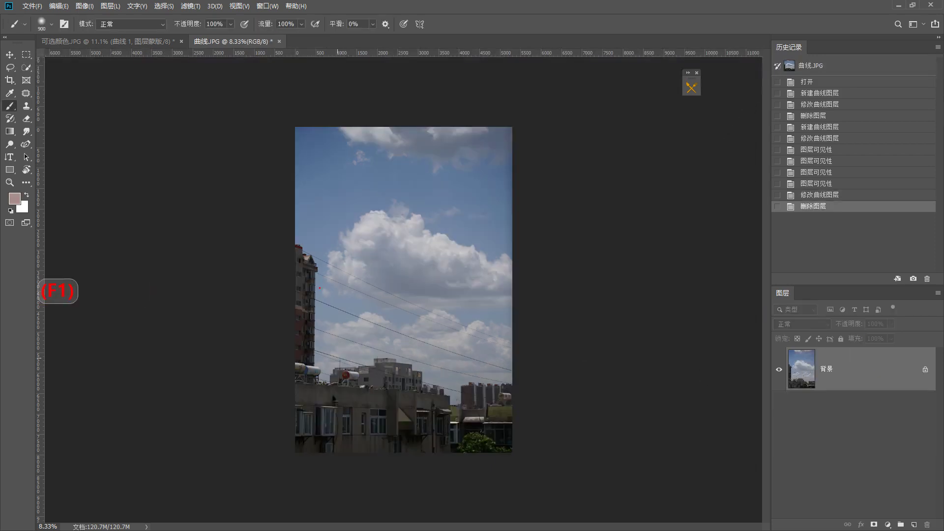
mouse_move(313, 259)
mouse_down()
mouse_move(305, 366)
mouse_move(490, 407)
mouse_move(481, 443)
mouse_up()
key(Escape)
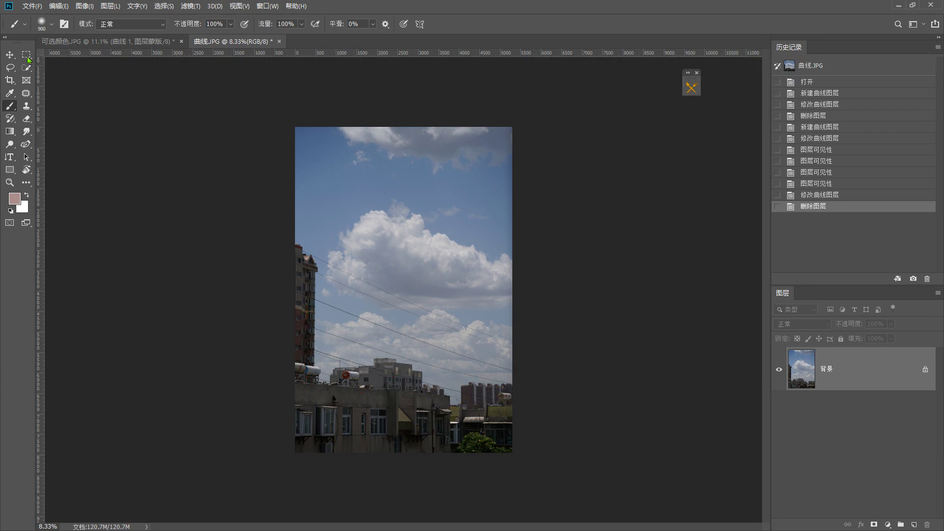
Step: Select all the buildings along the photo's lower edge with the Quick Selection tool and a 150-pixel brush
click(26, 69)
click(54, 68)
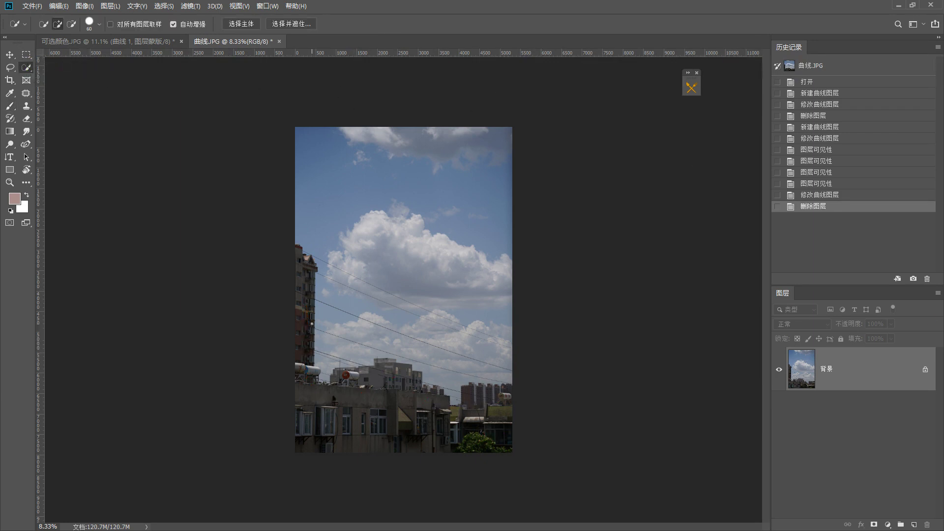
key(bracketright)
key(bracketright)
key(bracketright)
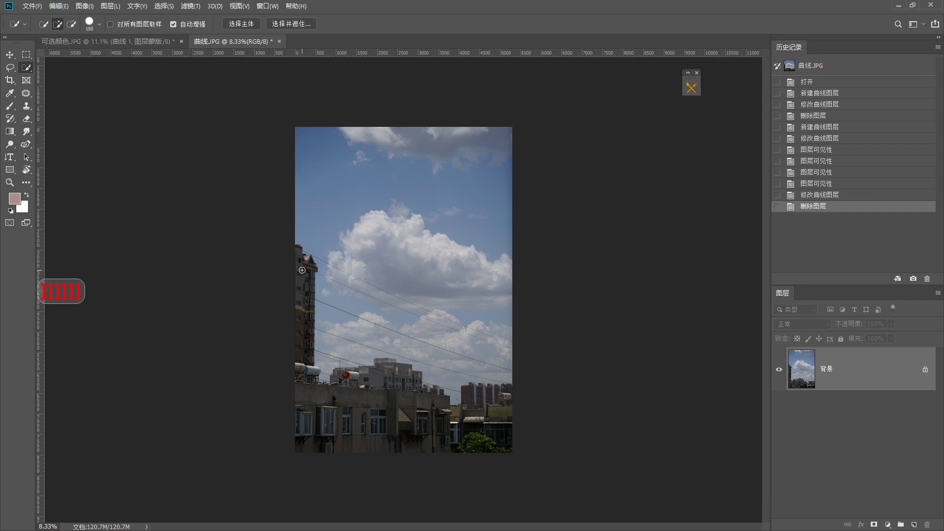
mouse_move(301, 275)
mouse_down()
mouse_move(303, 356)
mouse_move(334, 427)
mouse_move(374, 440)
mouse_move(349, 381)
mouse_move(422, 404)
mouse_move(431, 388)
mouse_move(418, 400)
mouse_move(479, 435)
mouse_move(450, 414)
mouse_move(509, 395)
mouse_move(482, 417)
mouse_up()
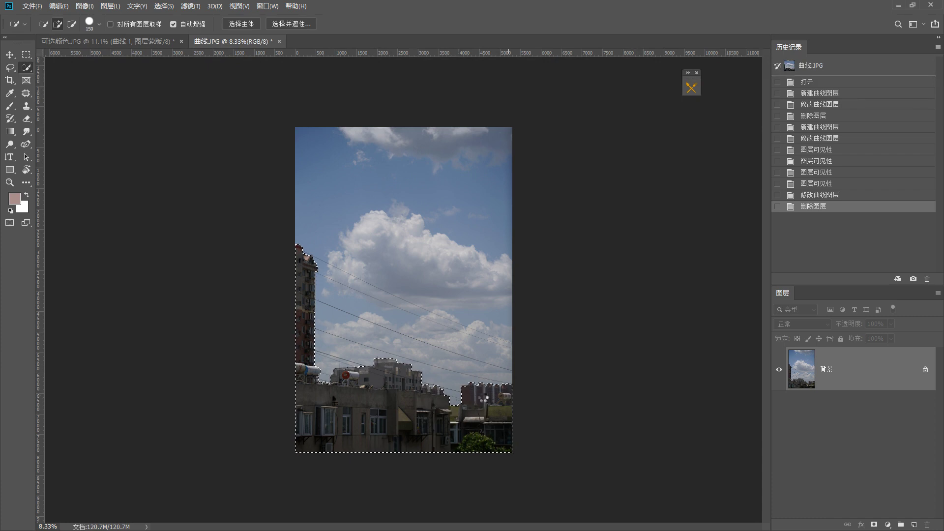
Step: Refine the selection edge around the small distant buildings beside the grey block with a 25-pixel Quick Selection brush
key(alt)
key(alt)
scroll(478, 400, up, 5)
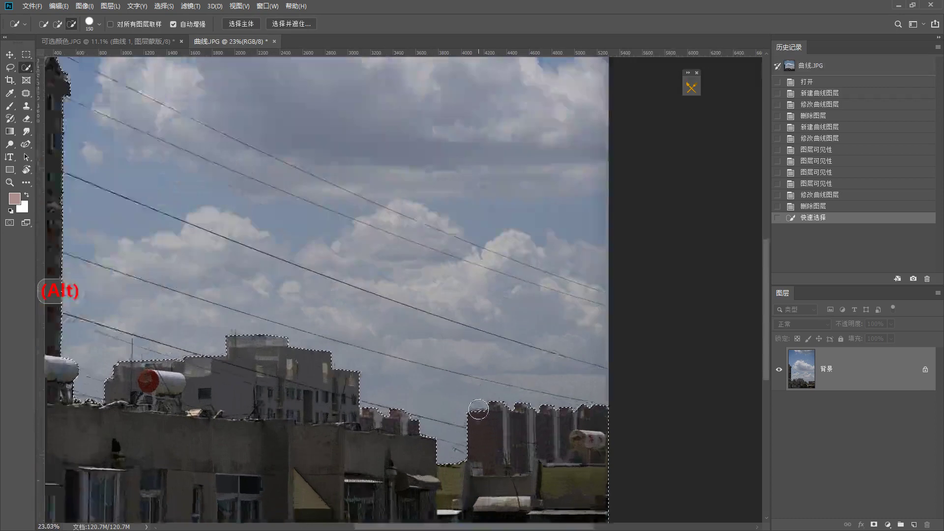
key(bracketleft)
key(bracketleft)
key(bracketleft)
key(bracketleft)
key(bracketleft)
key(bracketleft)
key(bracketleft)
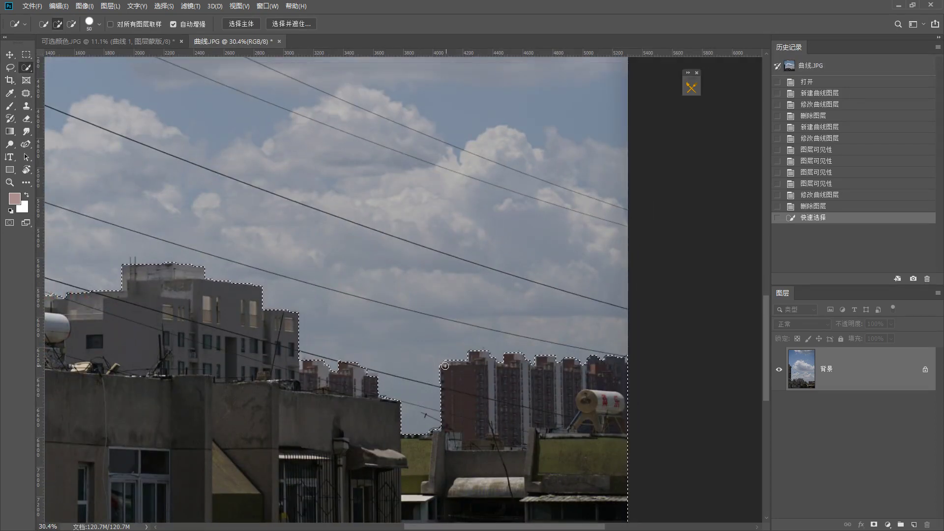
key(bracketleft)
key(bracketleft)
key(bracketleft)
key(bracketleft)
key(bracketleft)
key(bracketleft)
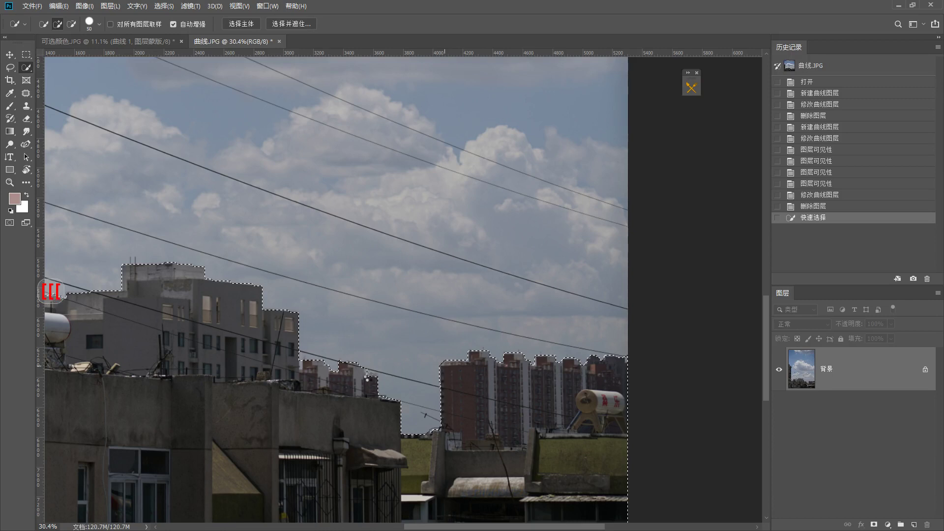
click(372, 375)
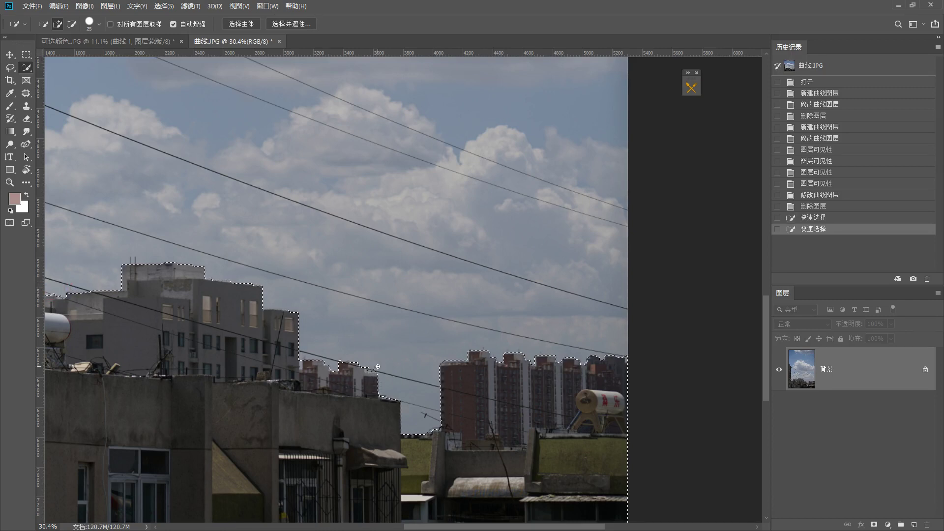
click(378, 366)
scroll(378, 367, down, 5)
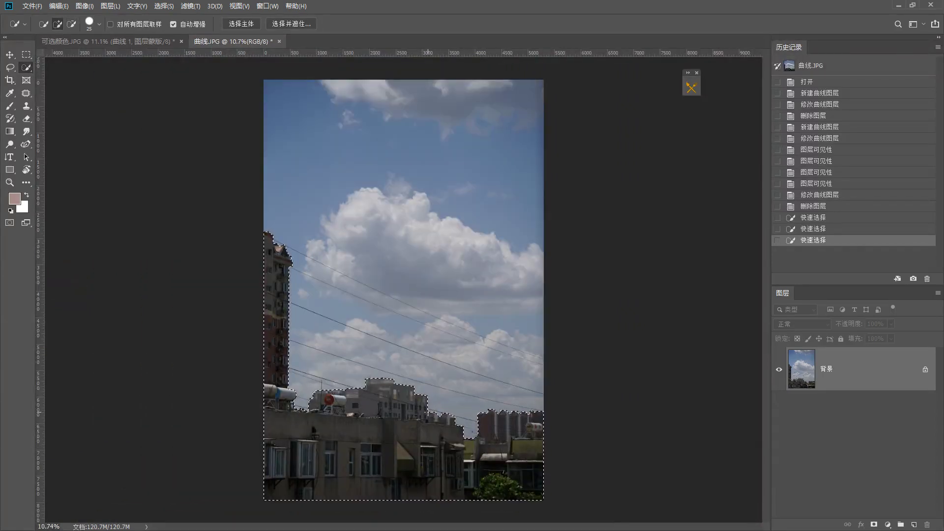
Step: Feather the building selection by 5 pixels
key(shift)
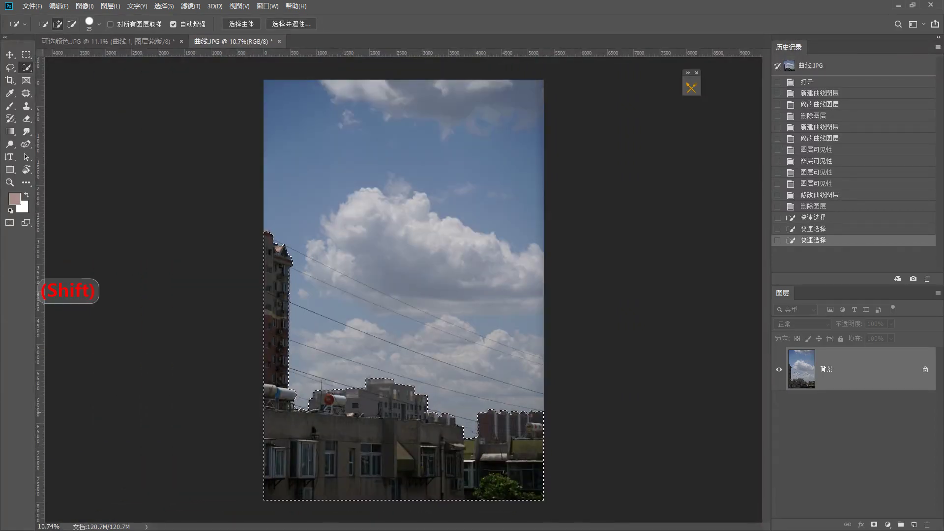
key(shift+F6)
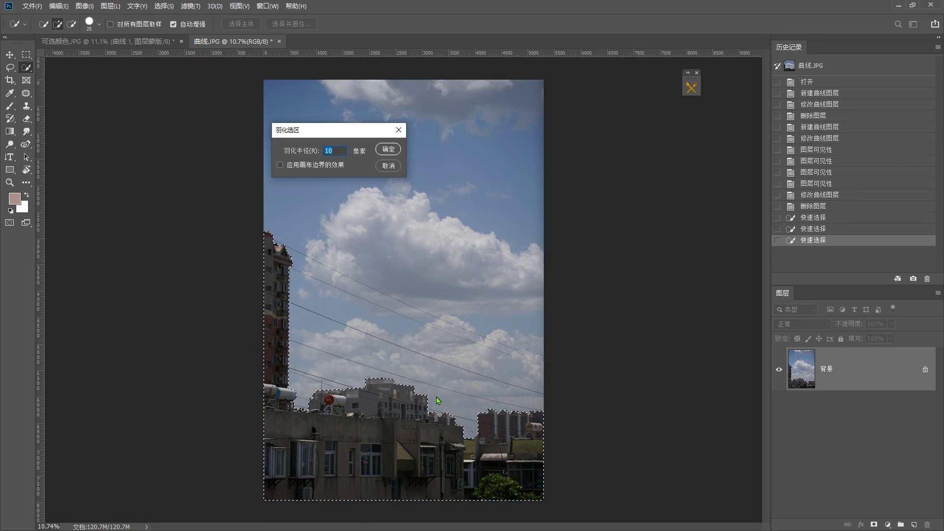
text(5)
click(381, 151)
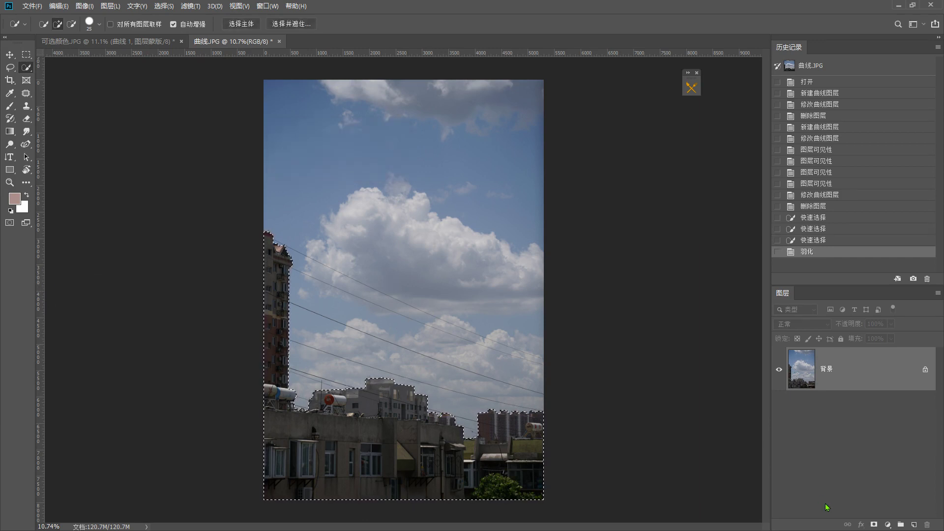
Step: Add a Curves adjustment layer masked to the selected buildings
click(888, 525)
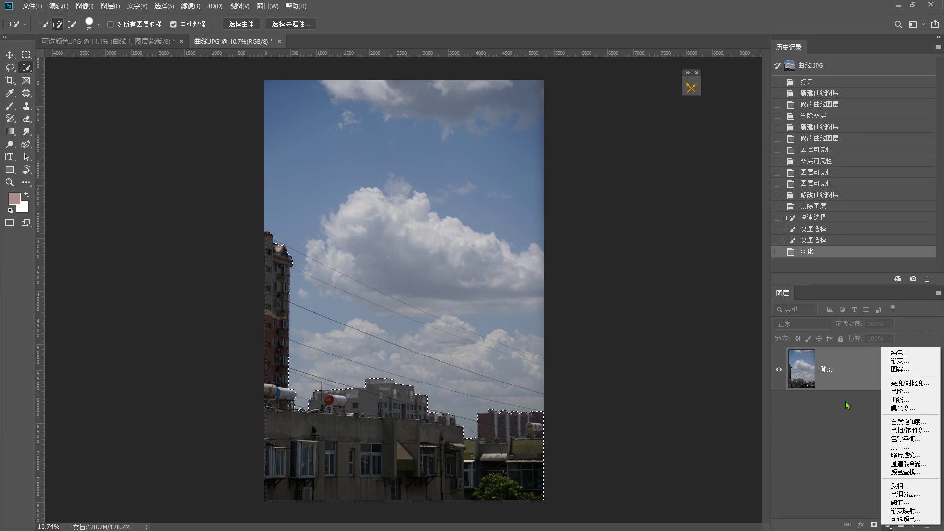
click(900, 400)
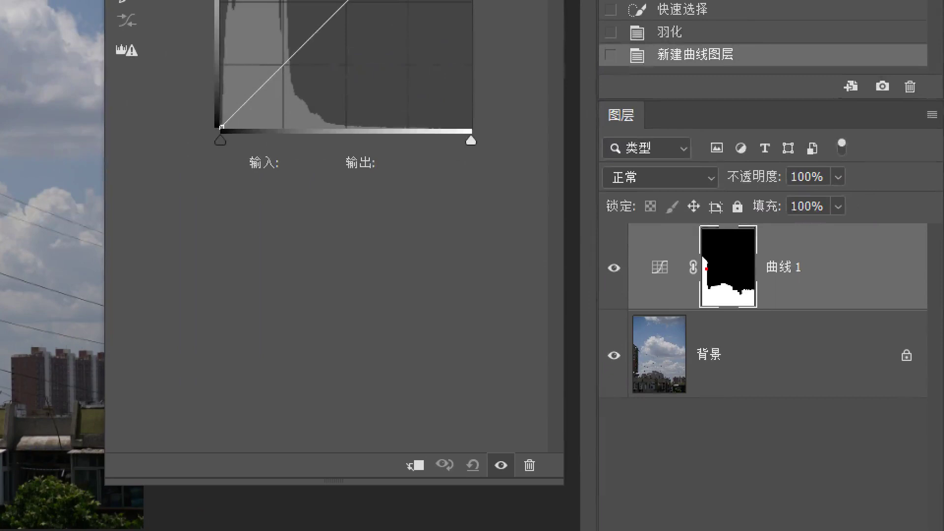
mouse_move(780, 244)
mouse_down()
mouse_move(775, 310)
mouse_move(658, 296)
mouse_move(713, 193)
mouse_move(804, 271)
mouse_move(728, 344)
mouse_up()
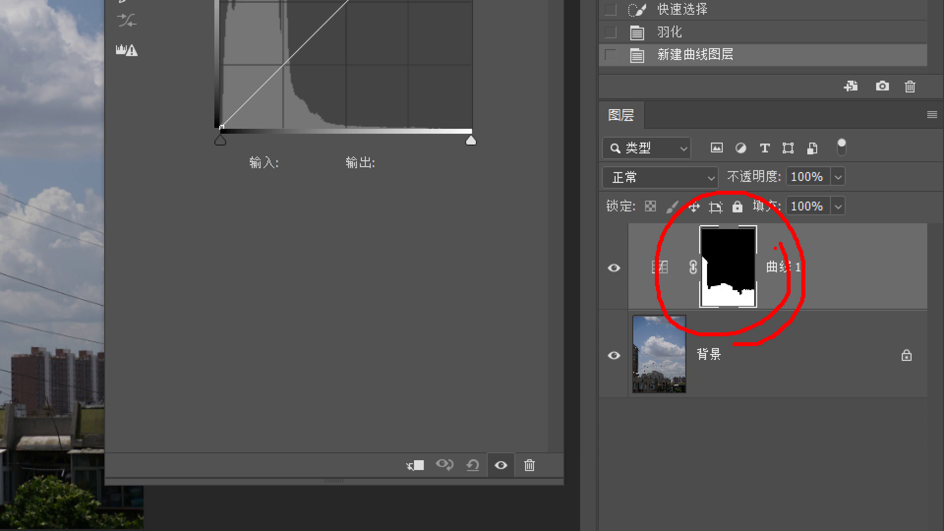
mouse_move(775, 248)
mouse_down()
mouse_move(705, 262)
mouse_move(767, 211)
mouse_move(773, 266)
mouse_up()
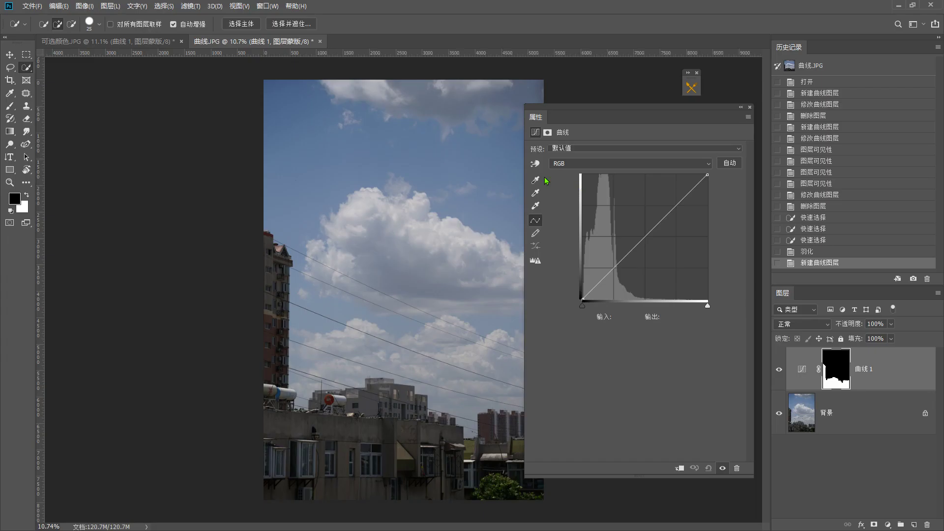
Step: Brighten the buildings with the on-image adjustment tool, raising the RGB curve point to input 53, output 112, and close the curve settings
click(535, 164)
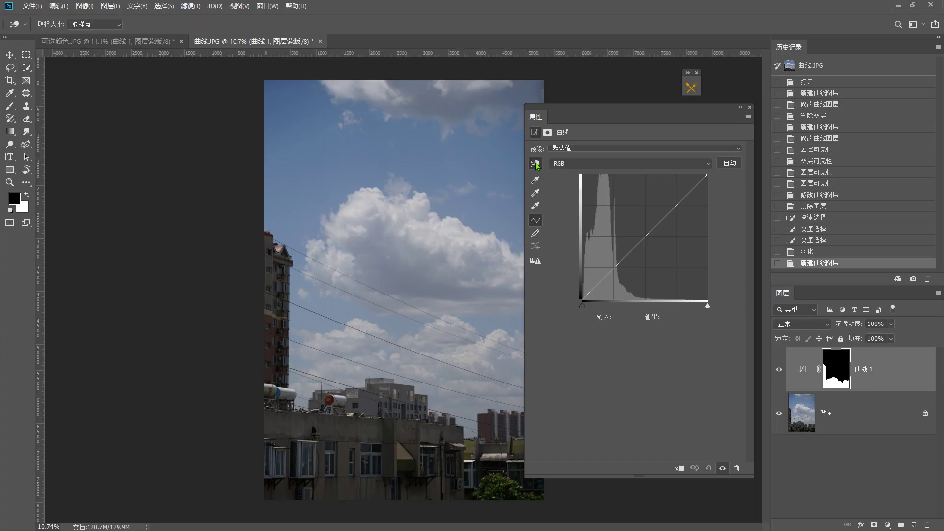
drag(356, 423, 353, 398)
click(400, 343)
key(F1)
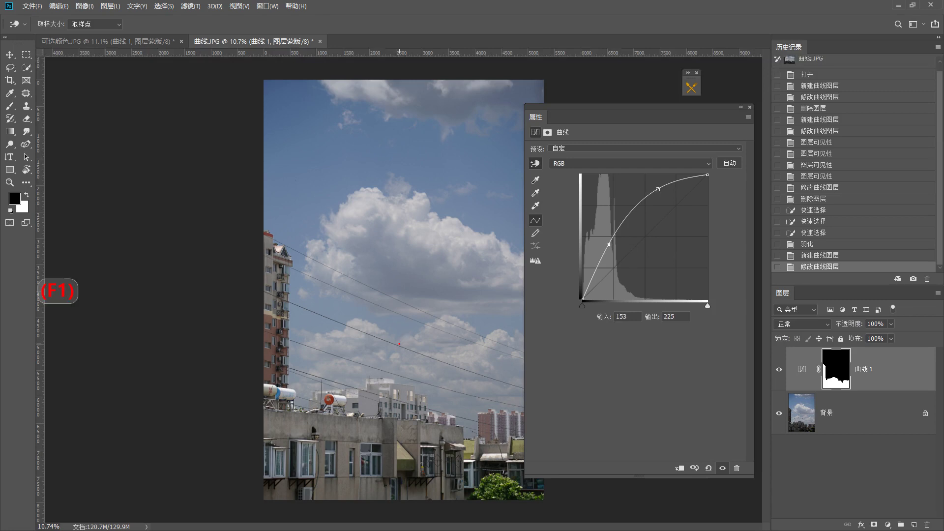
mouse_move(461, 285)
mouse_down()
mouse_move(469, 316)
mouse_move(317, 303)
mouse_move(419, 163)
mouse_move(444, 315)
mouse_up()
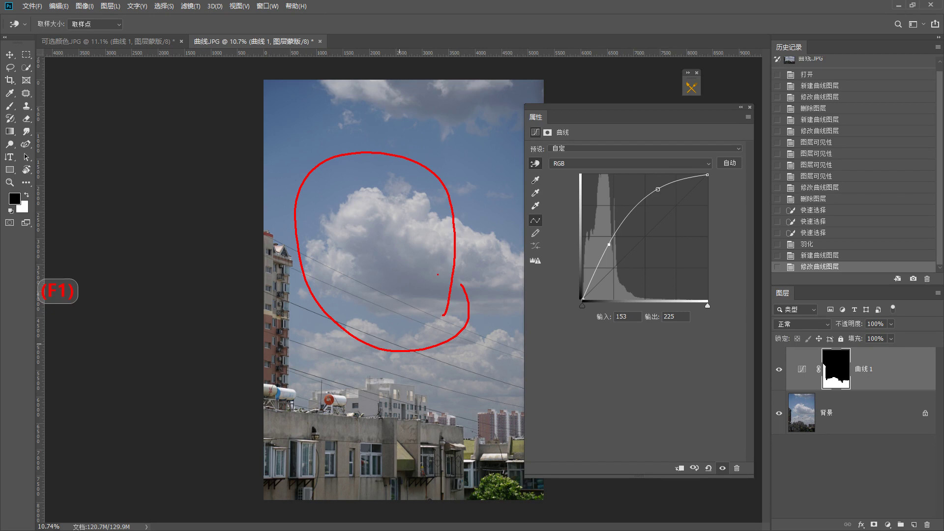
key(Escape)
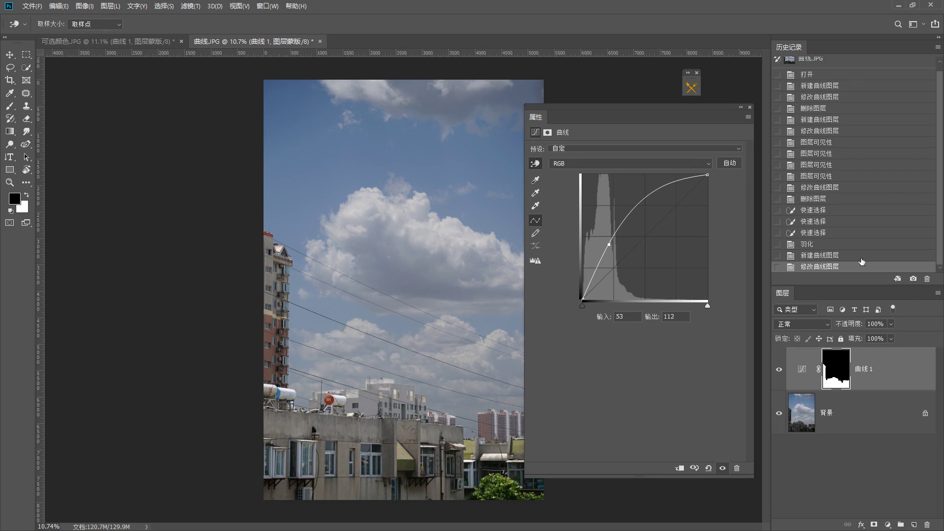
click(750, 108)
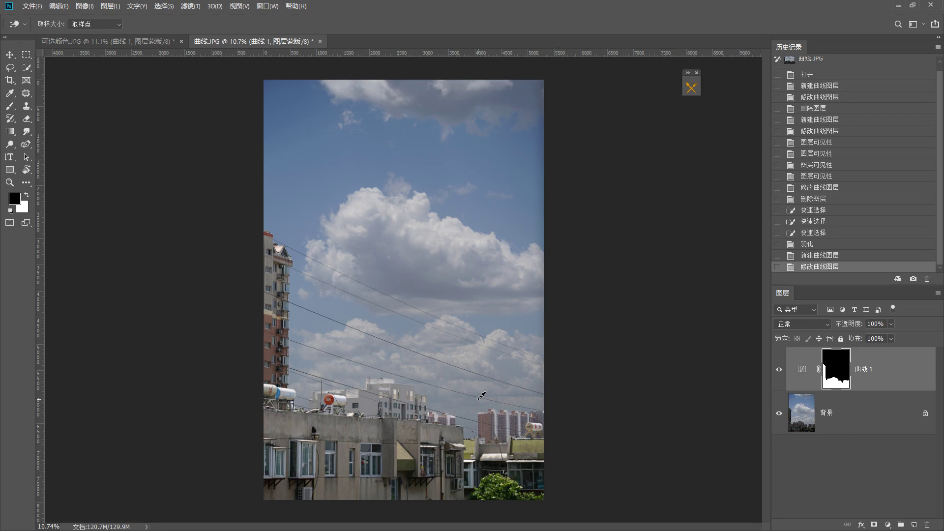
key(F1)
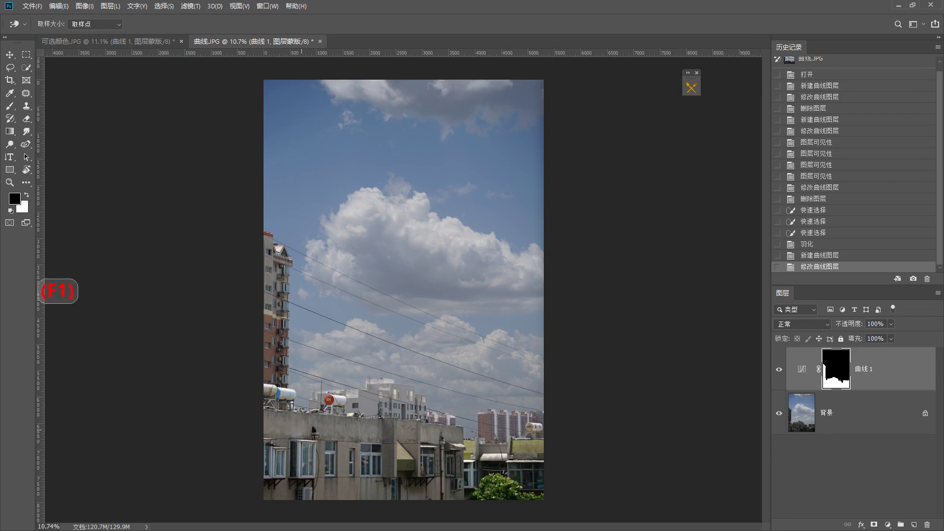
mouse_move(322, 404)
mouse_down()
mouse_move(398, 388)
mouse_move(289, 381)
mouse_up()
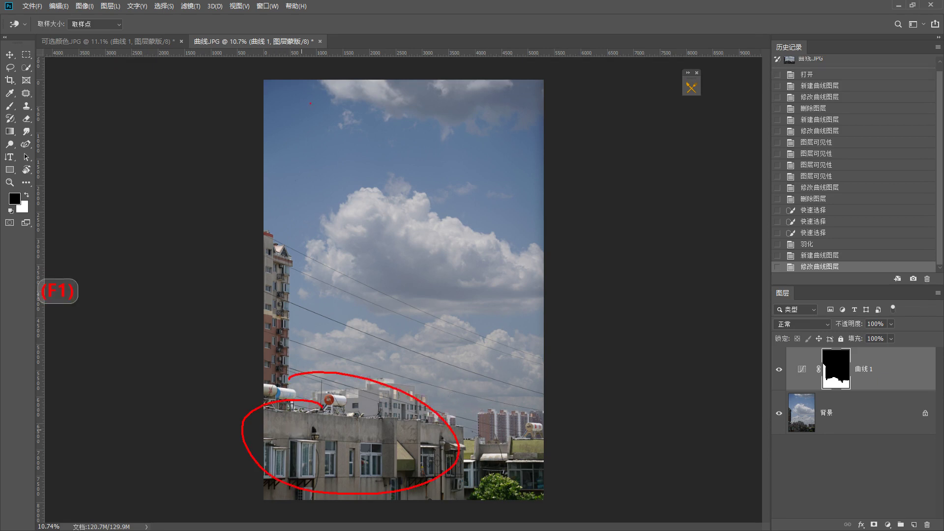
mouse_move(316, 91)
mouse_down()
mouse_move(554, 173)
mouse_move(531, 364)
mouse_move(466, 403)
mouse_move(328, 349)
mouse_move(306, 323)
mouse_move(314, 289)
mouse_up()
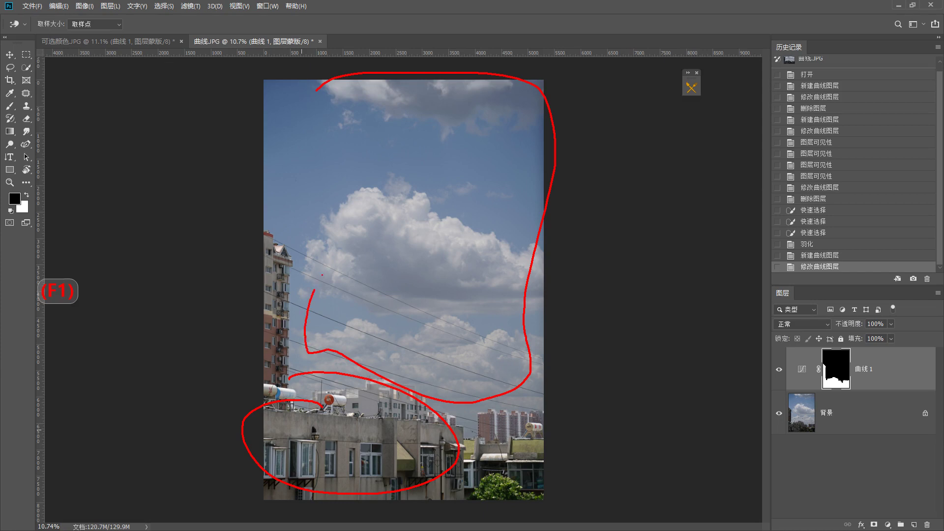
right_click(323, 269)
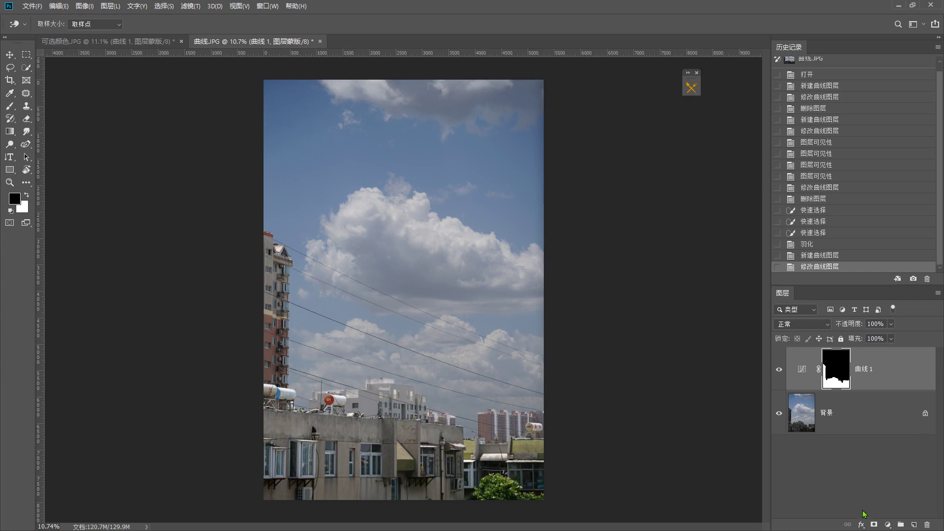
Step: Load the 曲线 1 layer mask as a selection and invert it to select the sky
key(ctrl)
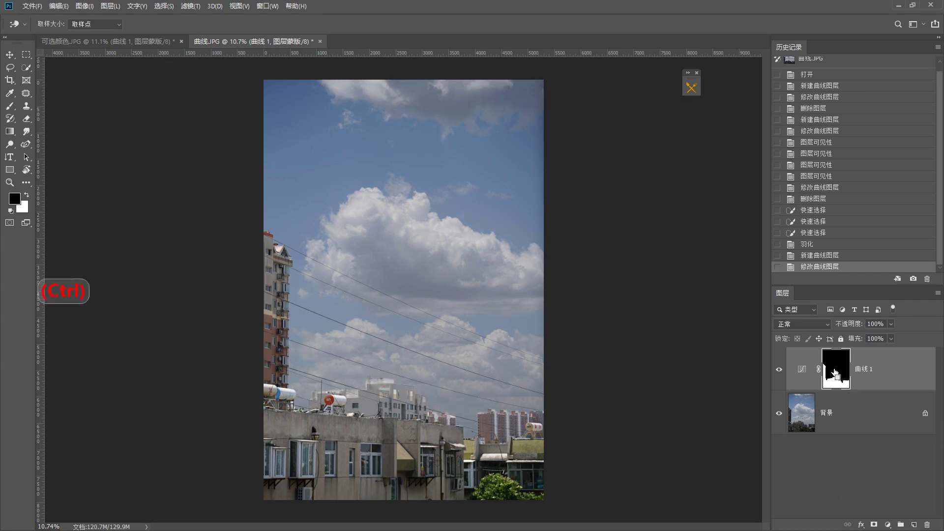
ctrl+click(835, 373)
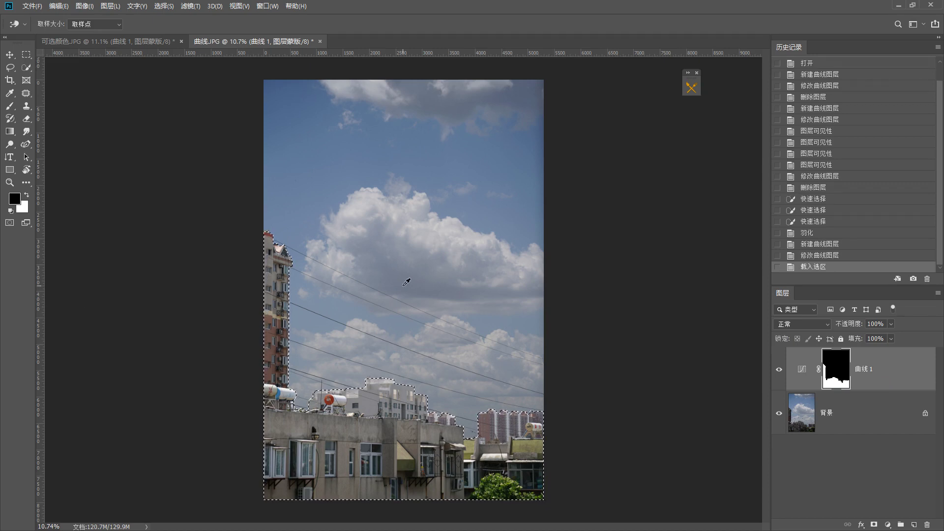
key(ctrl+shift)
key(ctrl+shift+i)
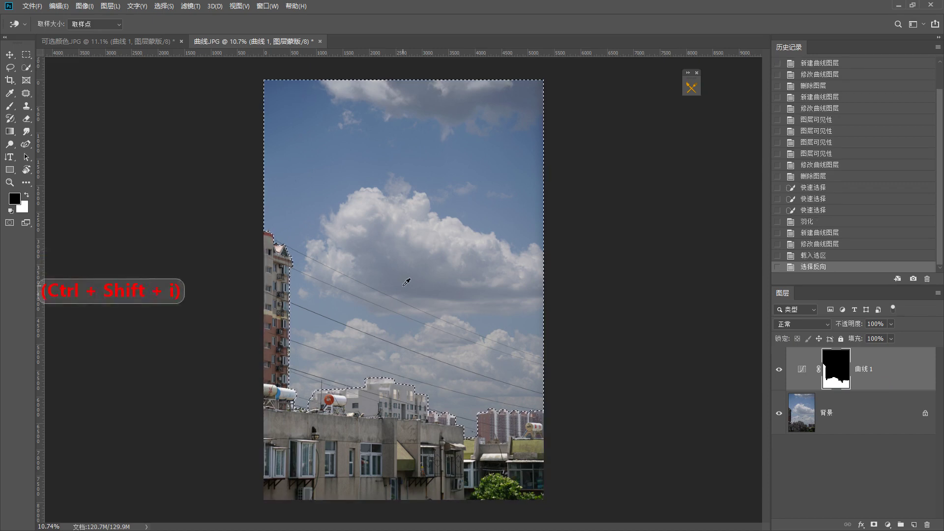
key(F1)
mouse_move(453, 255)
mouse_down()
mouse_move(303, 306)
mouse_move(407, 118)
mouse_move(467, 287)
mouse_move(392, 338)
mouse_up()
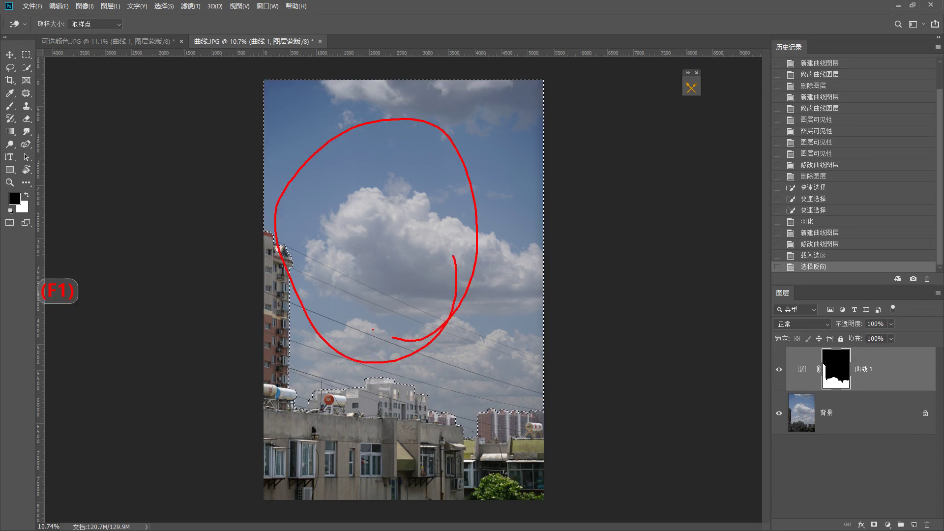
right_click(373, 329)
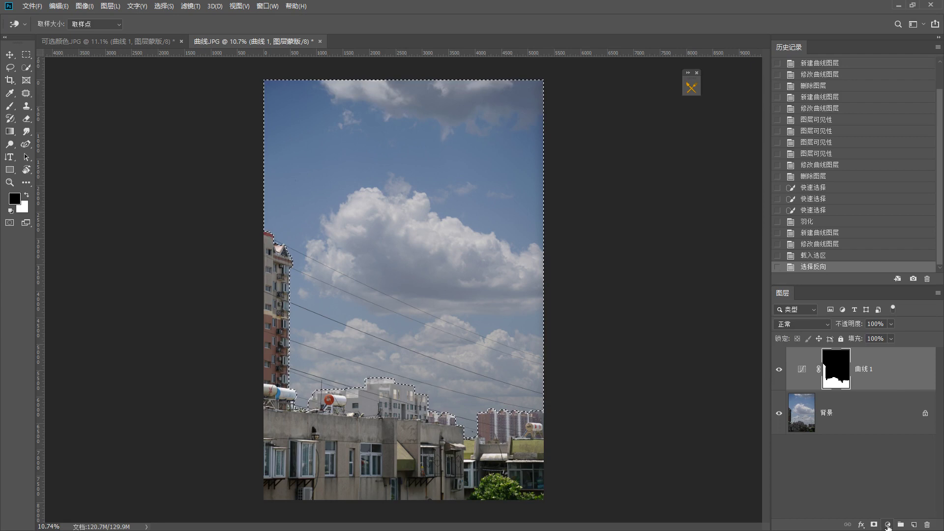
Step: Add a Curves adjustment layer masked to the sky and brighten the clouds, raising its RGB curve point to input 133, output 148
click(888, 525)
click(905, 394)
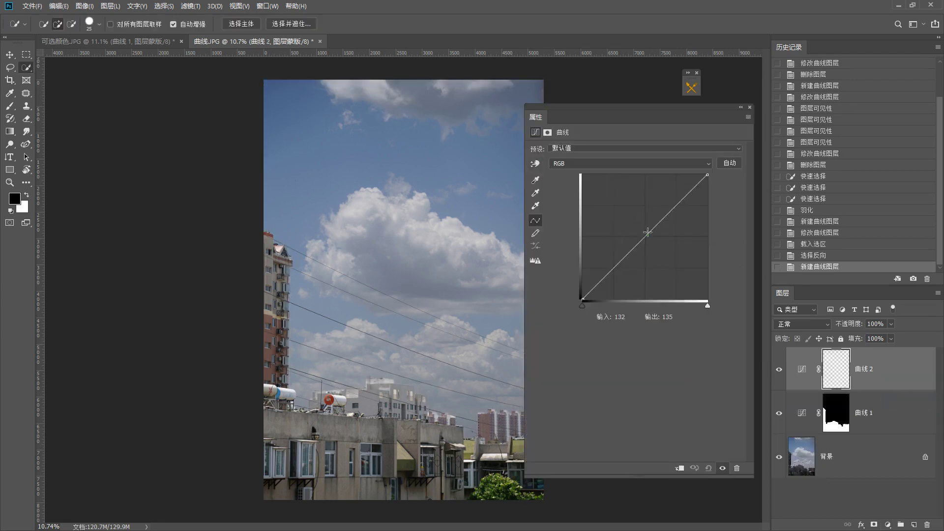
click(535, 163)
drag(375, 257, 375, 236)
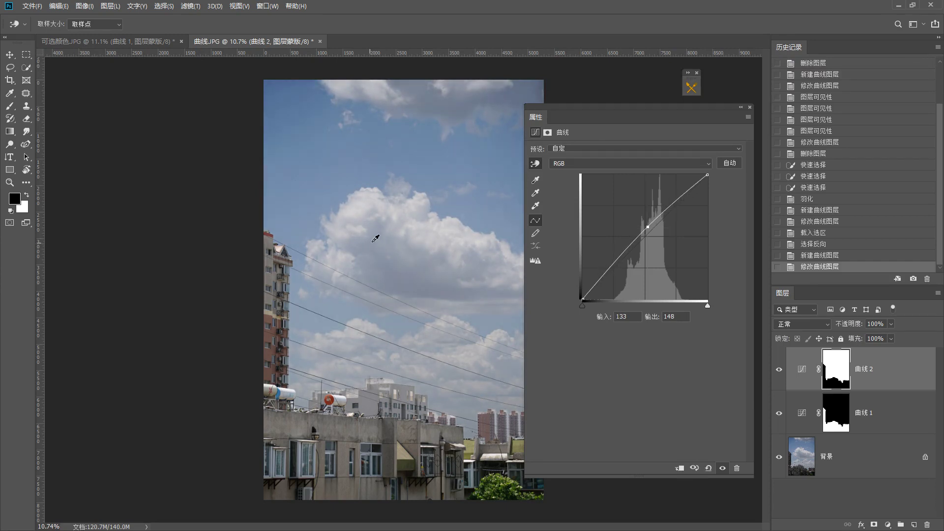
click(750, 107)
key(F1)
mouse_move(473, 323)
mouse_down()
mouse_move(476, 308)
mouse_move(285, 506)
mouse_move(443, 235)
mouse_up()
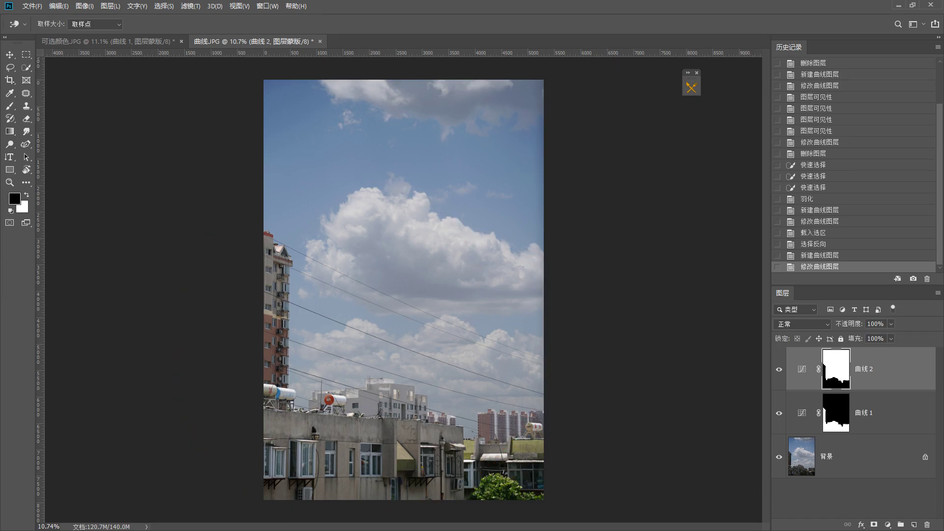
Step: Add another Curves adjustment layer above 曲线 2, covering the whole photo
click(887, 525)
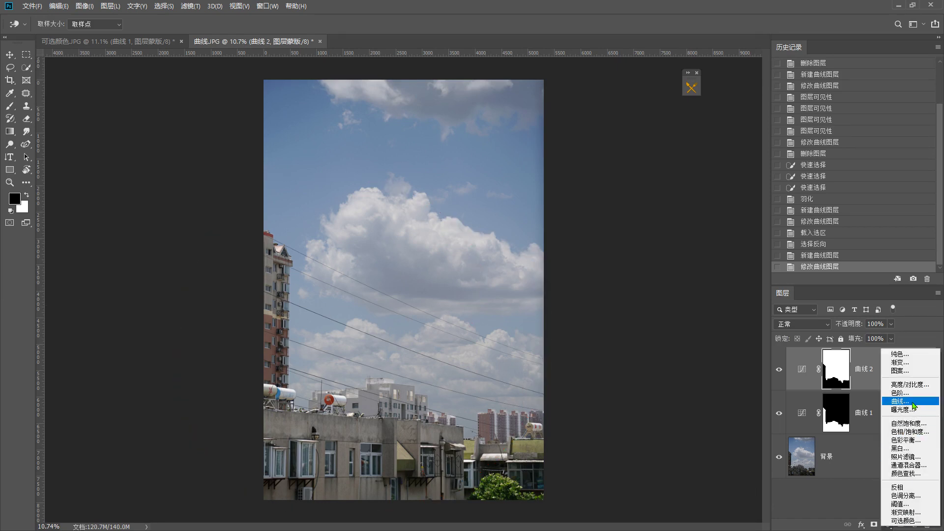
click(913, 402)
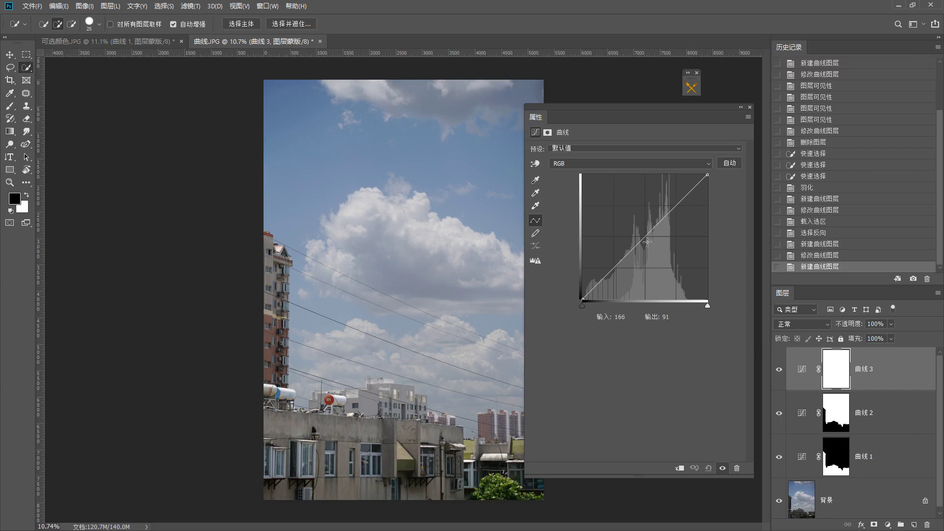
Step: Brighten the whole photo on 曲线 3 with an RGB curve point at input 93, output 116, and compare before and after
mouse_move(640, 241)
mouse_down()
mouse_move(641, 229)
mouse_move(629, 242)
mouse_up()
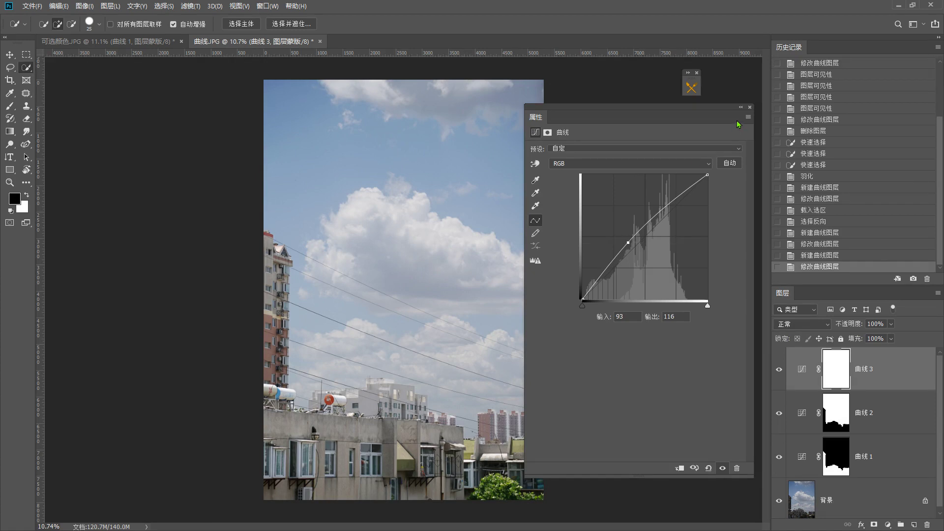
click(749, 107)
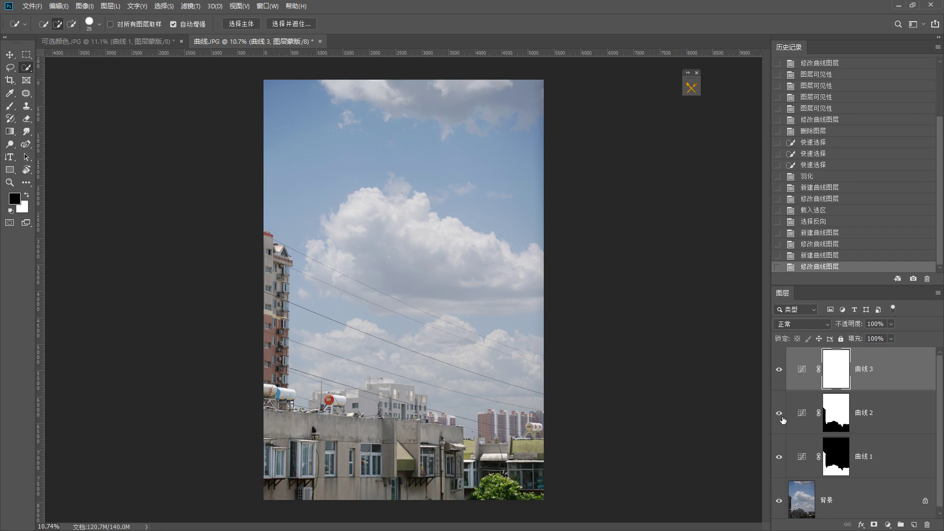
drag(780, 378, 779, 414)
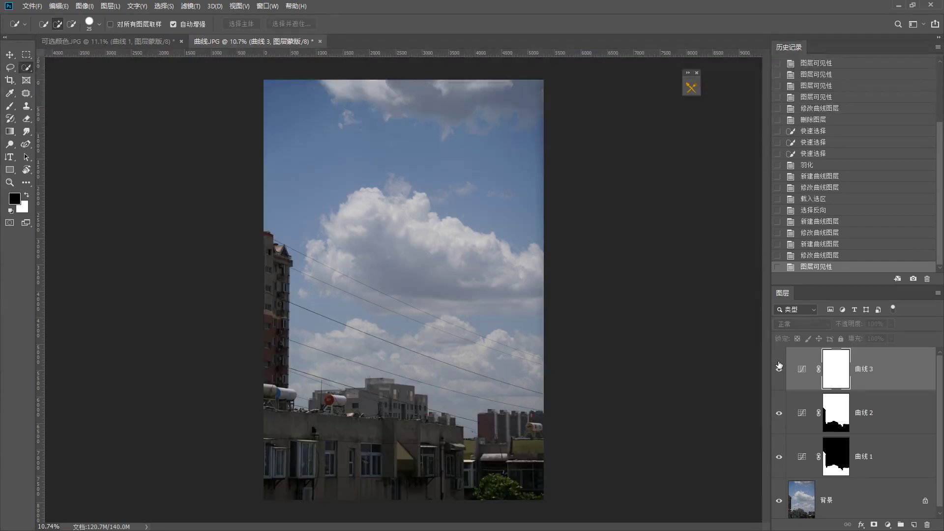
drag(779, 369, 777, 412)
key(F1)
mouse_move(300, 116)
mouse_down()
mouse_move(474, 257)
mouse_move(573, 283)
mouse_move(440, 133)
mouse_up()
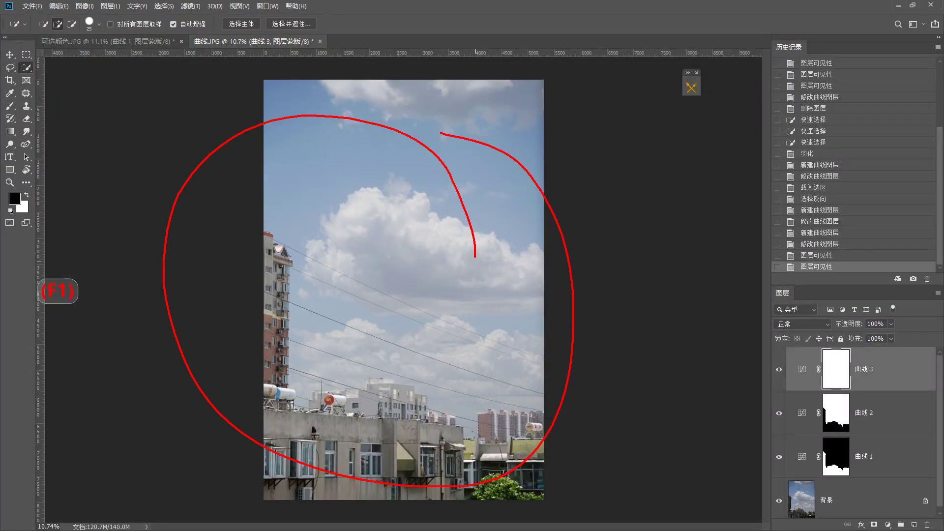
key(Escape)
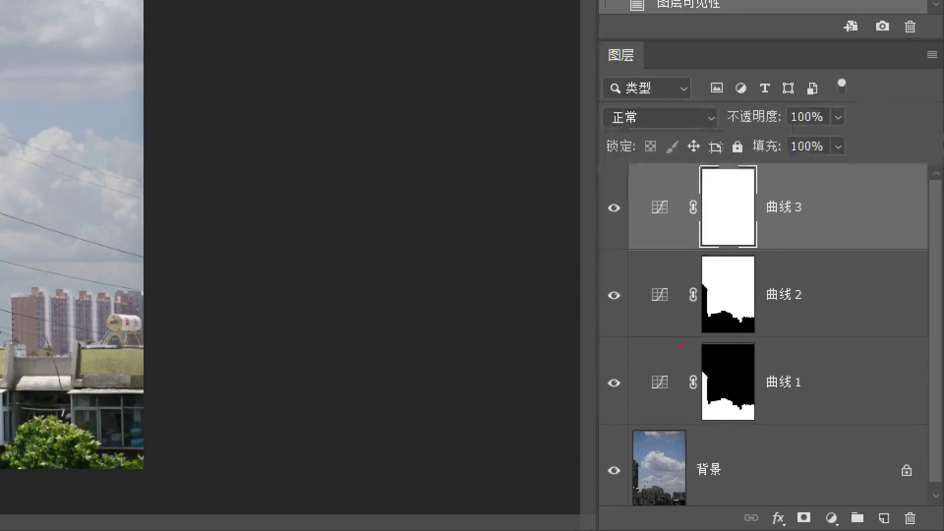
mouse_move(823, 450)
mouse_down()
mouse_move(835, 450)
mouse_move(800, 467)
mouse_up()
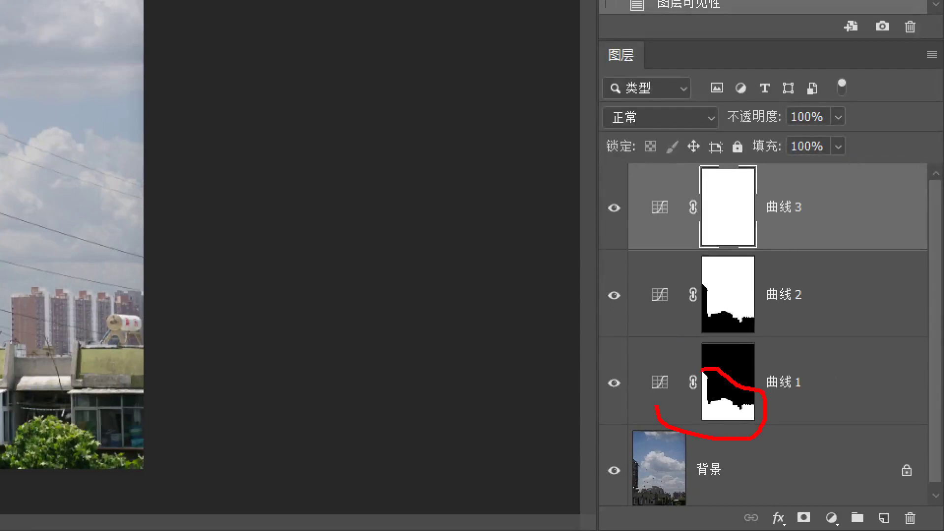
drag(657, 405, 675, 357)
mouse_move(755, 304)
mouse_down()
mouse_move(743, 322)
mouse_move(735, 255)
mouse_up()
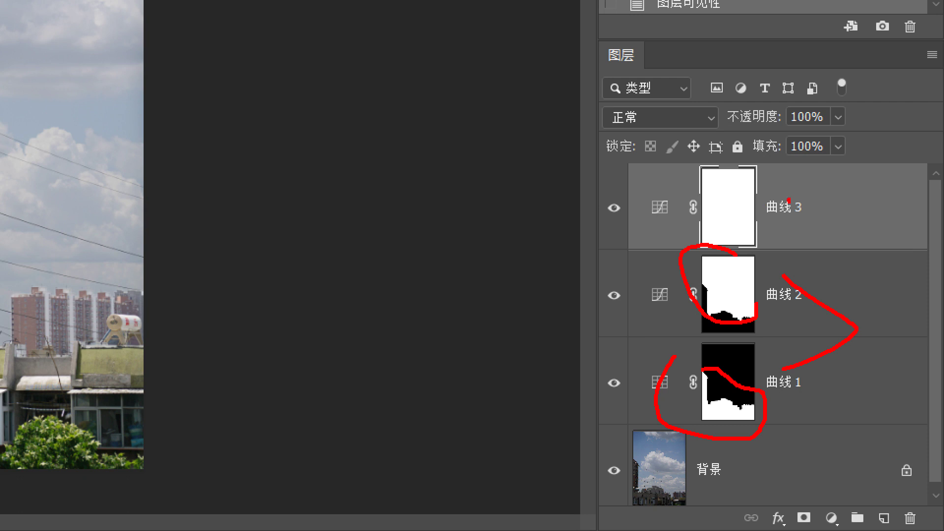
mouse_move(789, 200)
mouse_down()
mouse_move(661, 153)
mouse_move(791, 227)
mouse_up()
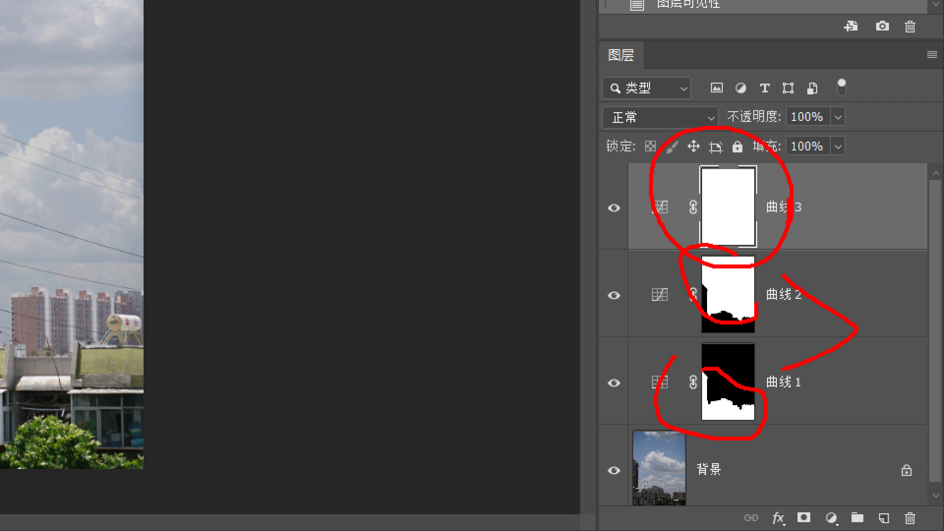
key(Escape)
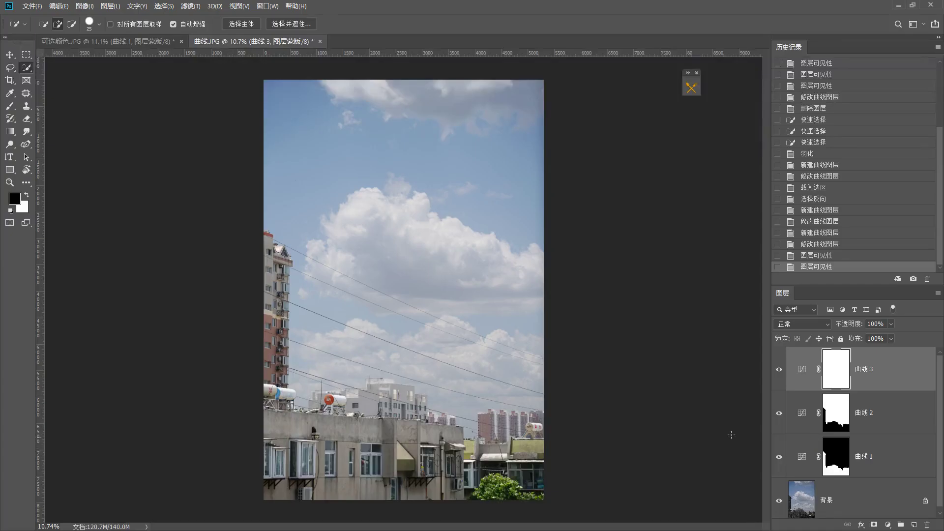
Step: Reopen the 曲线 3 curve settings and switch the curve to the red channel
double_click(802, 368)
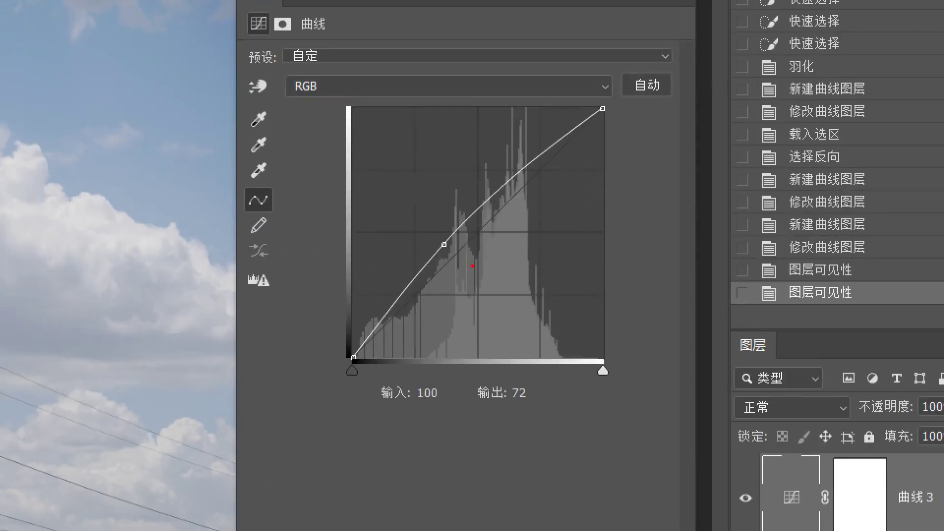
mouse_move(678, 229)
mouse_down()
mouse_move(600, 278)
mouse_move(706, 275)
mouse_up()
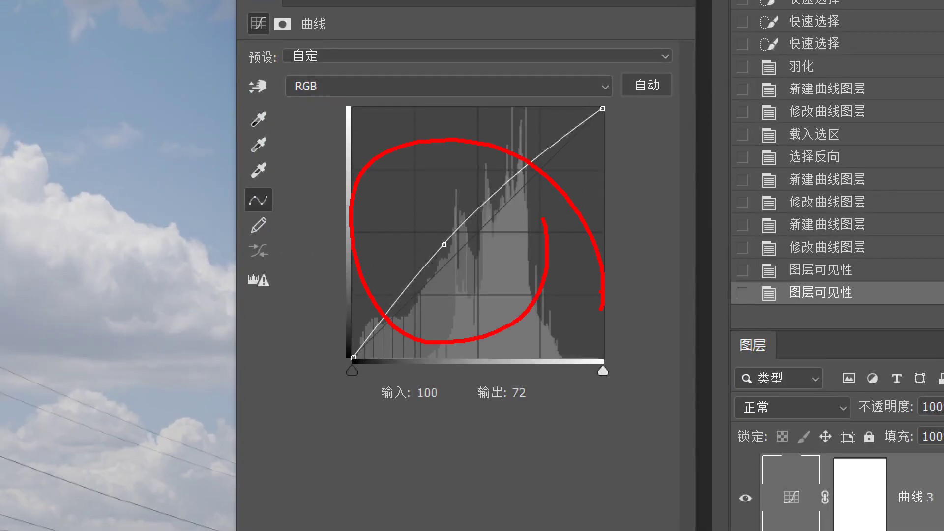
key(Escape)
click(402, 89)
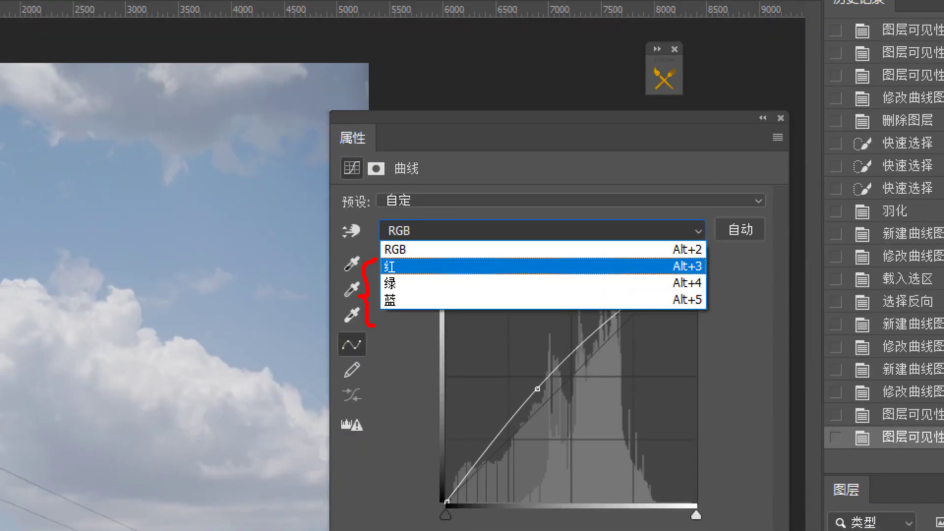
mouse_move(241, 279)
mouse_down()
mouse_move(227, 299)
mouse_move(235, 310)
mouse_move(267, 297)
mouse_move(275, 339)
mouse_up()
drag(277, 312, 264, 329)
drag(292, 289, 290, 305)
mouse_move(299, 296)
mouse_down()
mouse_move(298, 329)
mouse_move(278, 346)
mouse_up()
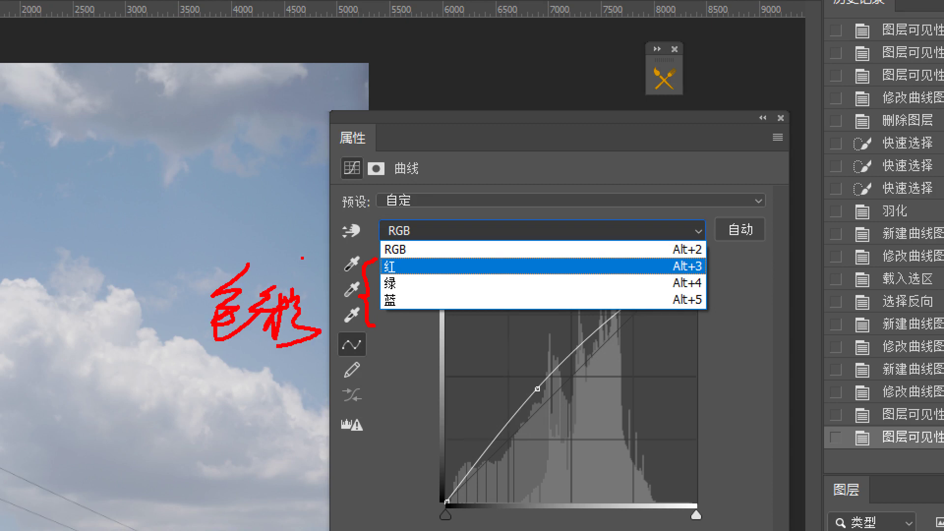
key(Escape)
click(473, 231)
click(455, 267)
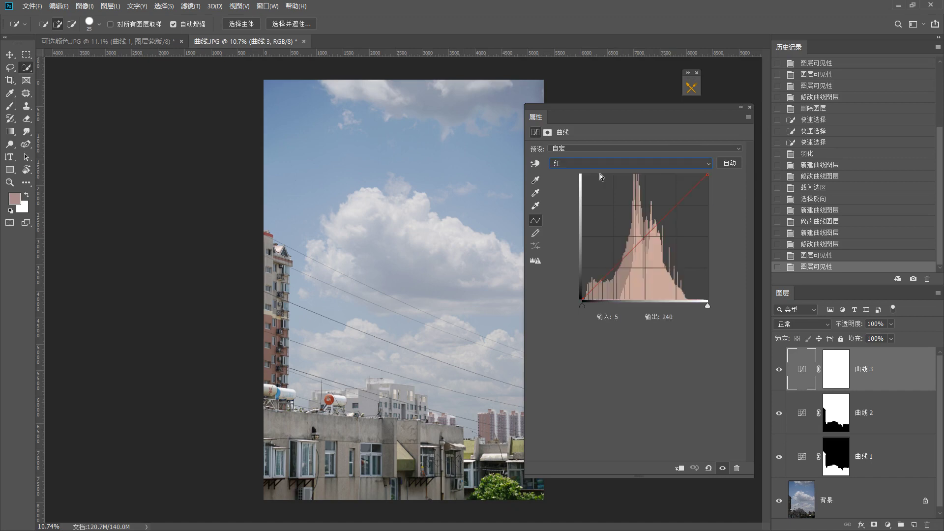
drag(611, 109, 643, 111)
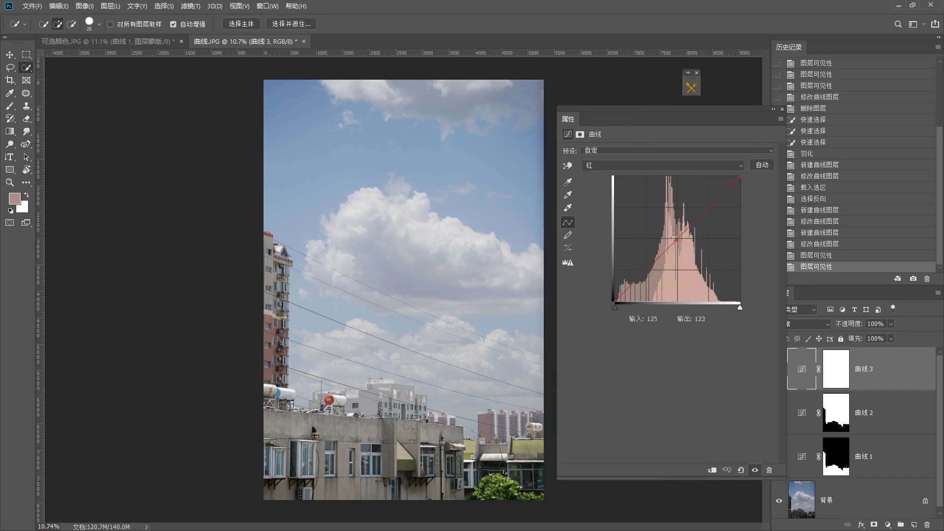
Step: Try the red curve point at input 113, output 148, and lowered to input 119, output 83, and remove the point
drag(670, 245, 670, 228)
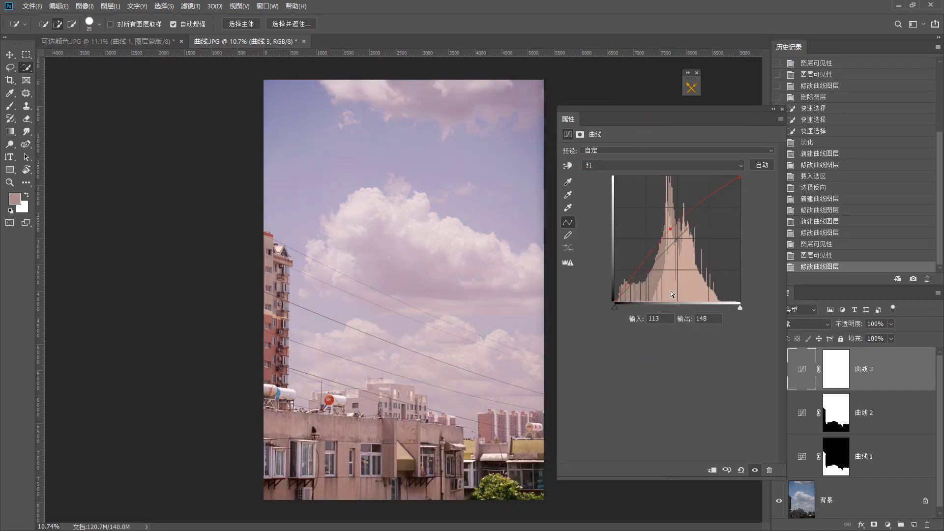
drag(670, 229, 683, 261)
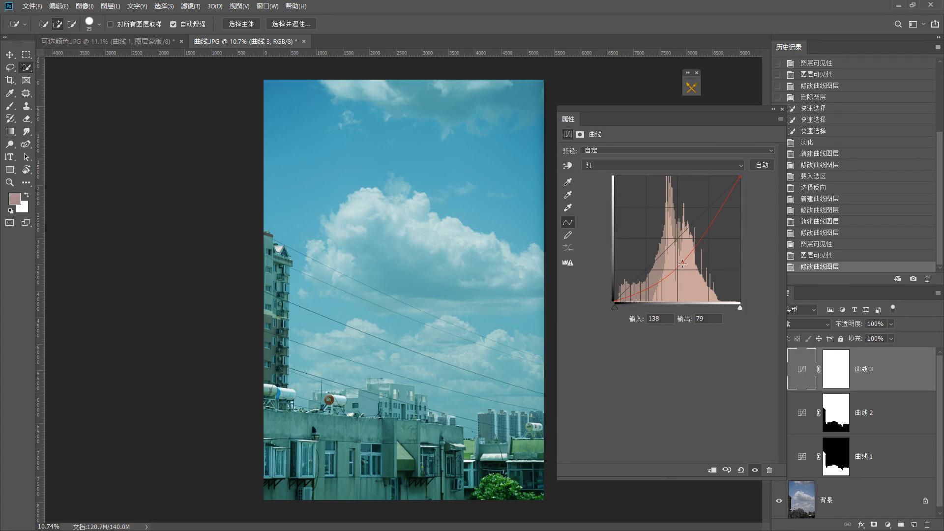
mouse_move(682, 264)
mouse_down()
mouse_move(658, 229)
mouse_move(687, 279)
mouse_move(662, 238)
mouse_move(674, 262)
mouse_up()
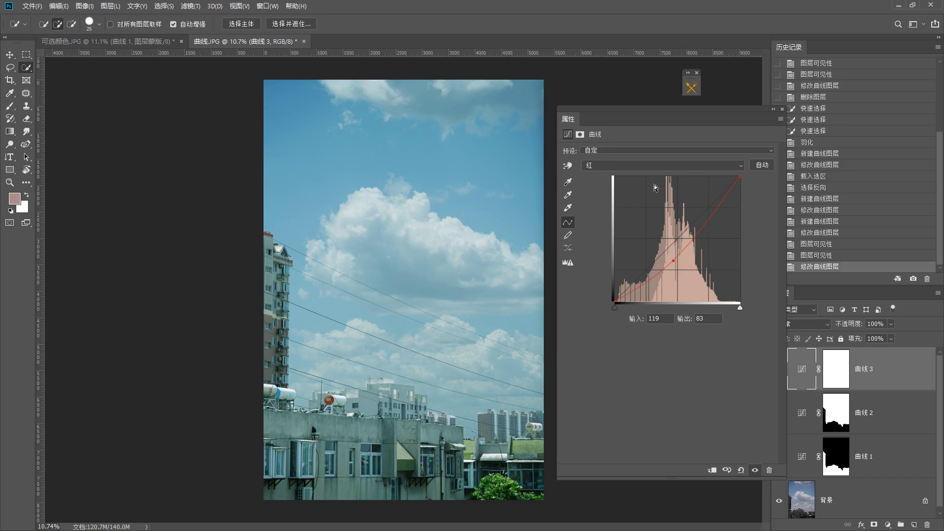
key(BackSpace)
Step: Try the green channel curve point at input 107, output 156, and at input 148, output 65, and remove the point
click(649, 166)
click(620, 193)
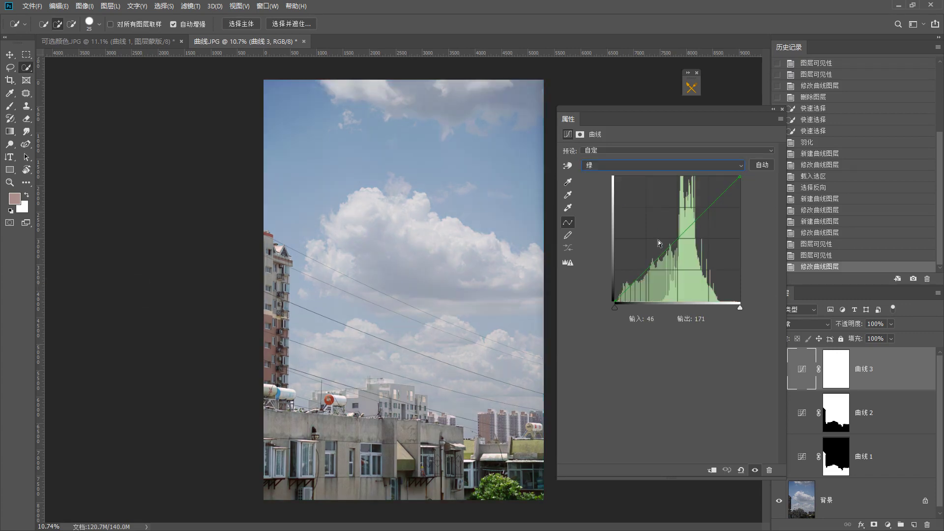
drag(668, 248, 668, 226)
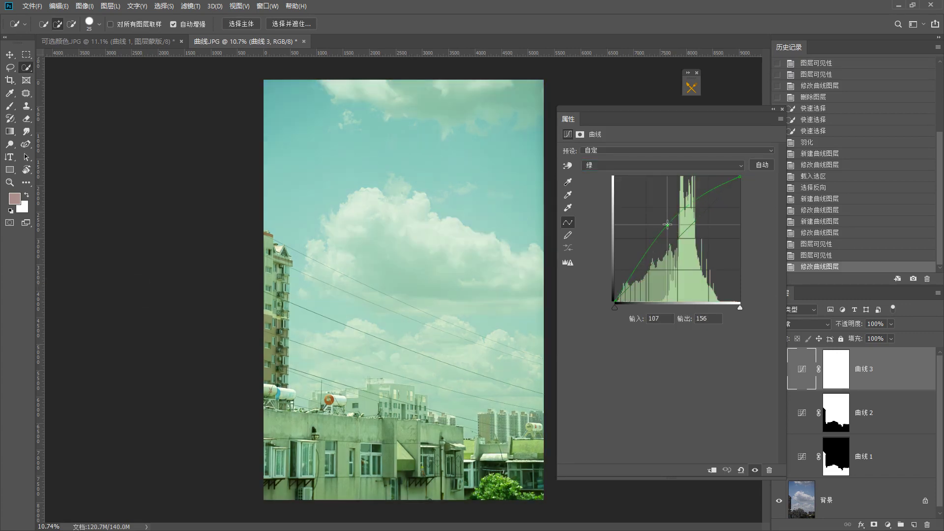
drag(667, 224, 687, 268)
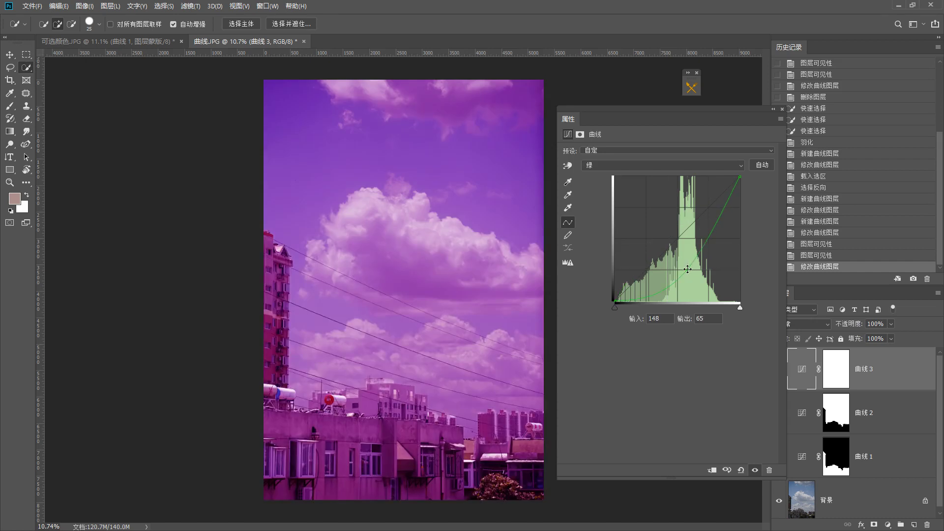
key(Delete)
Step: Try lowering the blue channel curve to input 146, output 69, for a yellow cast, and remove the point
click(659, 165)
click(637, 199)
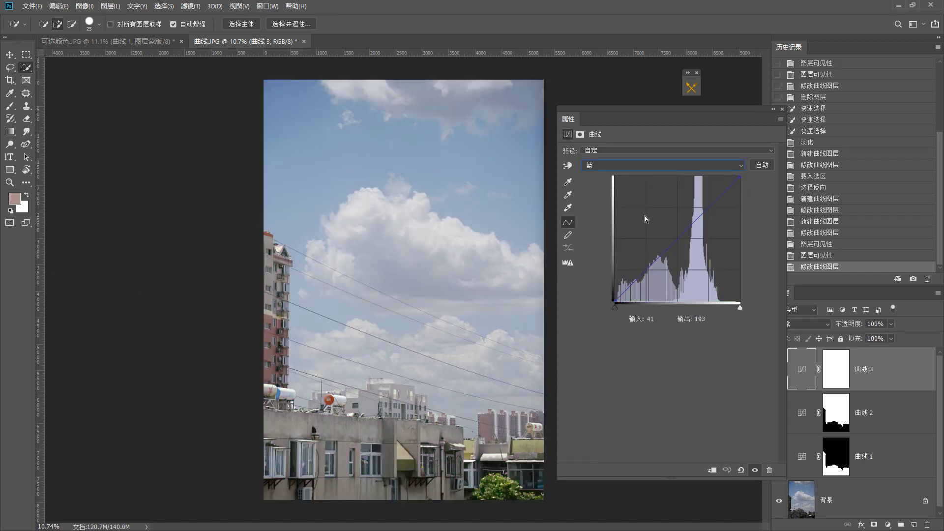
drag(668, 246, 687, 267)
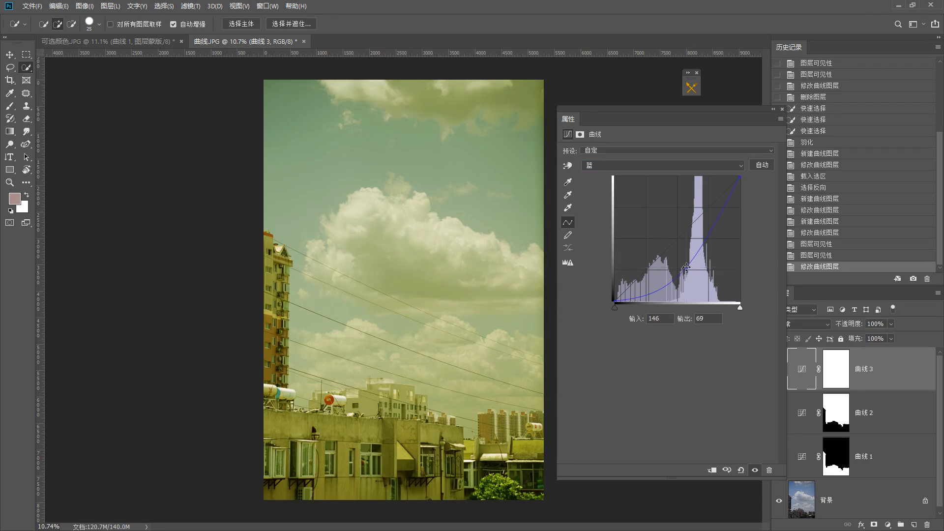
key(BackSpace)
key(F1)
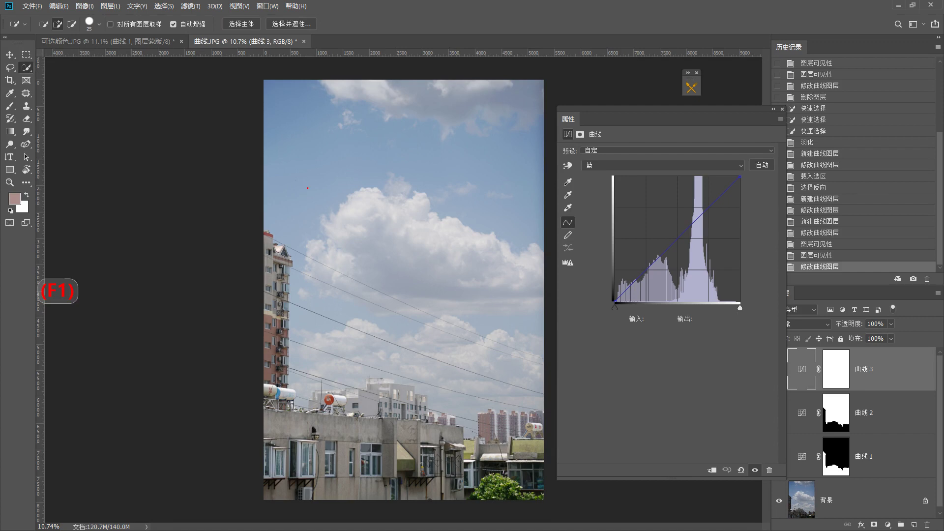
mouse_move(277, 178)
mouse_down()
mouse_move(282, 230)
mouse_move(302, 257)
mouse_move(337, 262)
mouse_up()
mouse_move(366, 182)
mouse_down()
mouse_move(341, 207)
mouse_move(365, 237)
mouse_move(384, 215)
mouse_up()
drag(407, 174, 417, 237)
drag(429, 221, 429, 235)
mouse_move(467, 189)
mouse_down()
mouse_move(460, 198)
mouse_move(479, 221)
mouse_up()
drag(452, 205, 485, 250)
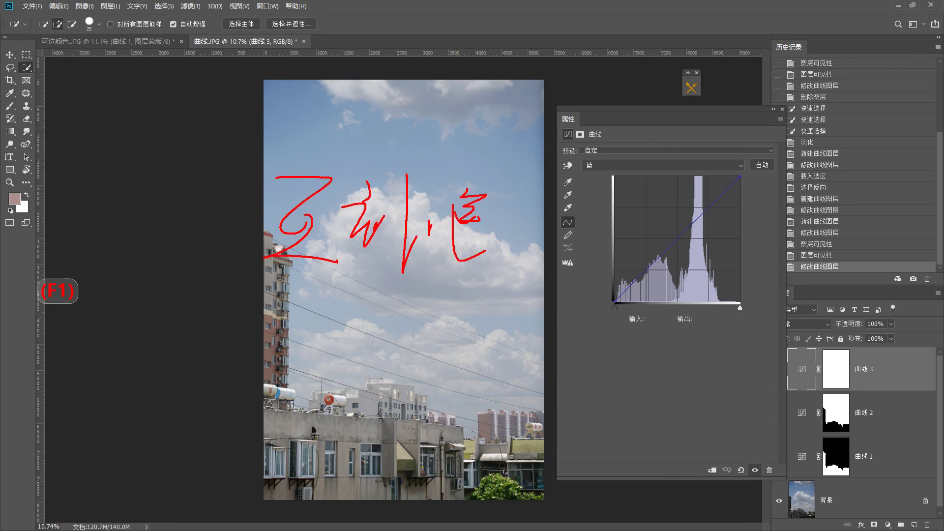
drag(264, 313, 327, 300)
mouse_move(310, 294)
mouse_down()
mouse_move(293, 348)
mouse_move(334, 389)
mouse_up()
drag(340, 325, 369, 314)
drag(363, 302, 354, 363)
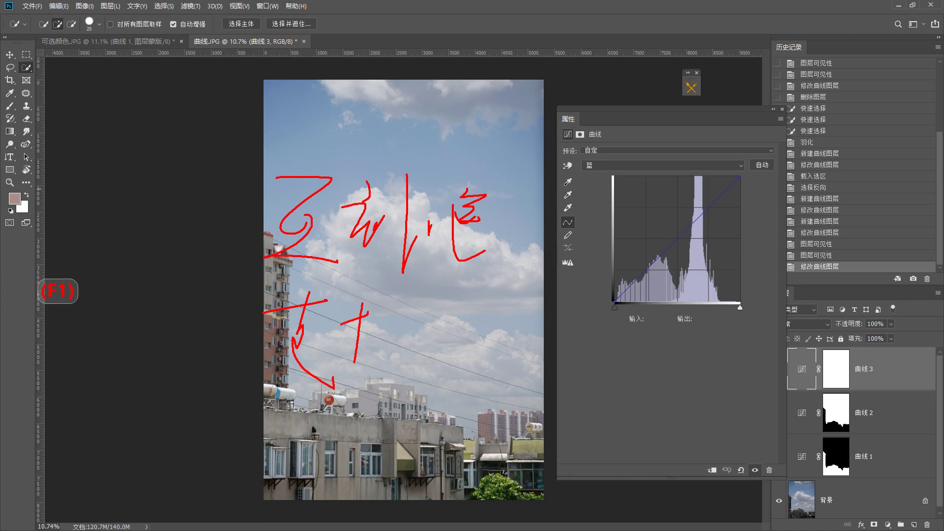
drag(394, 308, 348, 363)
drag(381, 318, 415, 319)
mouse_move(396, 311)
mouse_down()
mouse_move(391, 375)
mouse_move(397, 334)
mouse_up()
mouse_move(434, 315)
mouse_down()
mouse_move(466, 302)
mouse_move(460, 324)
mouse_move(500, 358)
mouse_up()
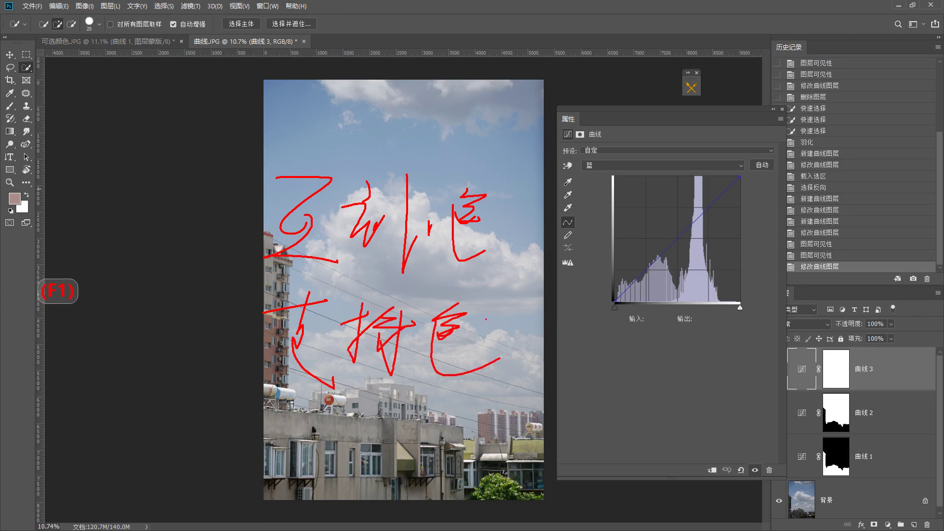
drag(240, 401, 461, 400)
key(F1)
key(F1)
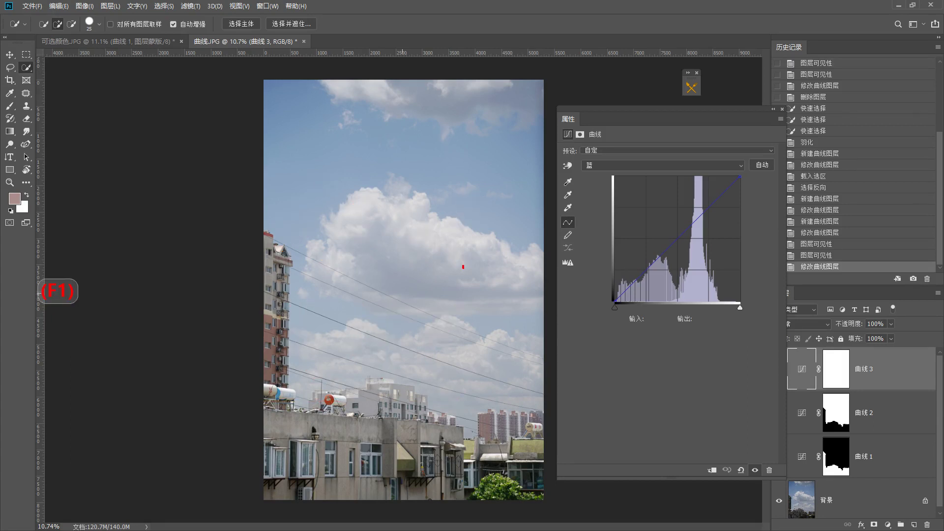
drag(463, 267, 494, 366)
key(F1)
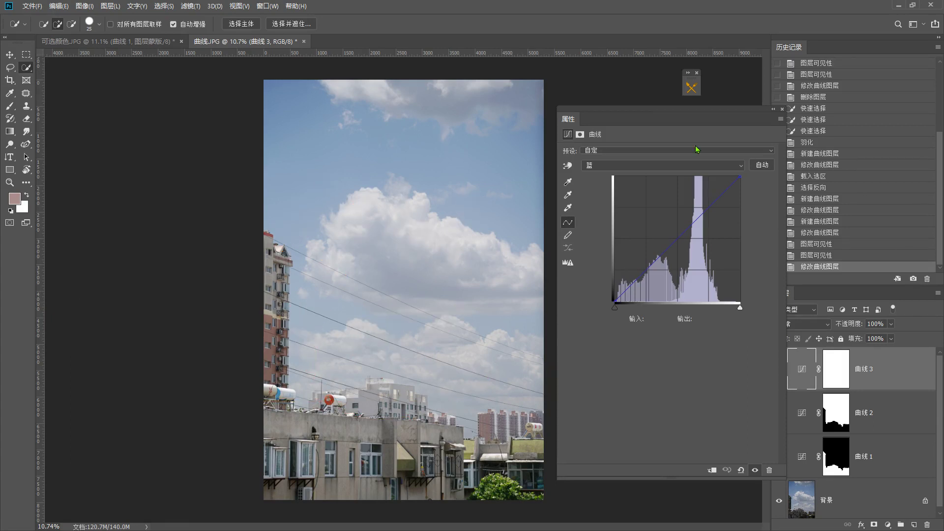
Step: Try a gentler lowering of the blue channel curve to input 138, output 101, and delete the point
click(621, 165)
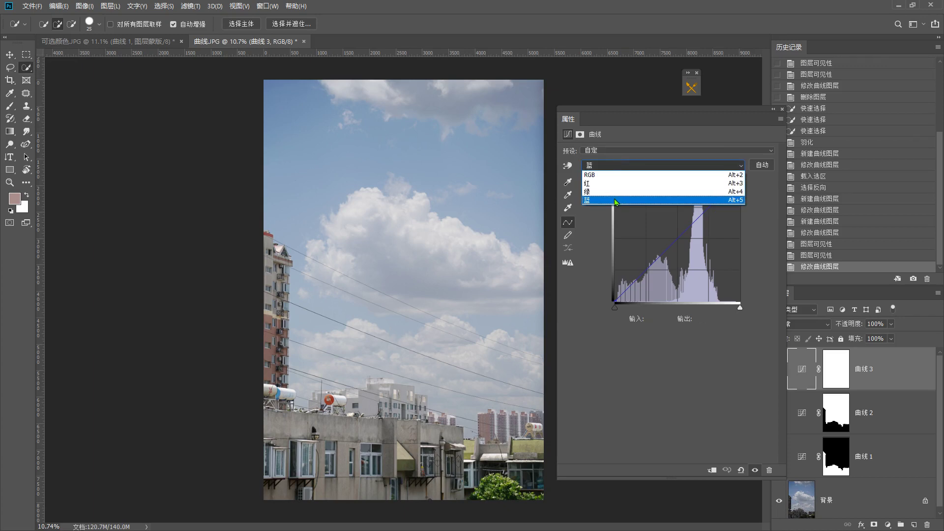
click(615, 200)
drag(683, 234, 682, 252)
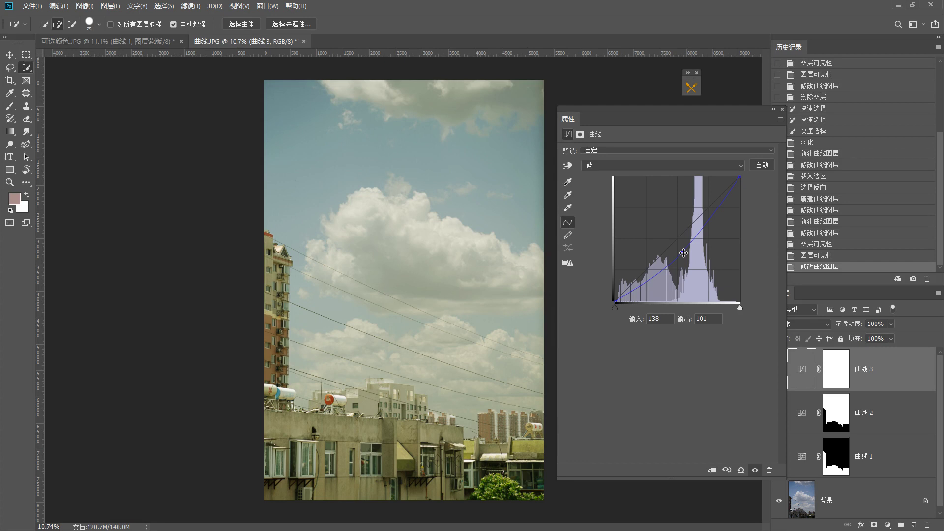
key(BackSpace)
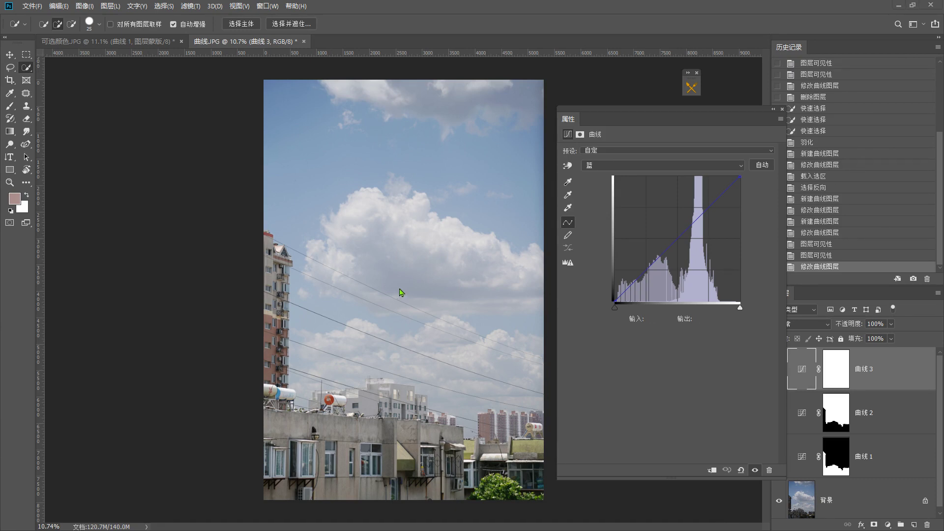
key(F1)
mouse_move(459, 269)
mouse_down()
mouse_move(320, 396)
mouse_move(415, 191)
mouse_move(464, 281)
mouse_up()
drag(323, 259, 386, 250)
drag(376, 243, 366, 284)
mouse_move(307, 285)
mouse_down()
mouse_move(402, 279)
mouse_move(342, 322)
mouse_move(374, 337)
mouse_up()
drag(354, 302, 379, 311)
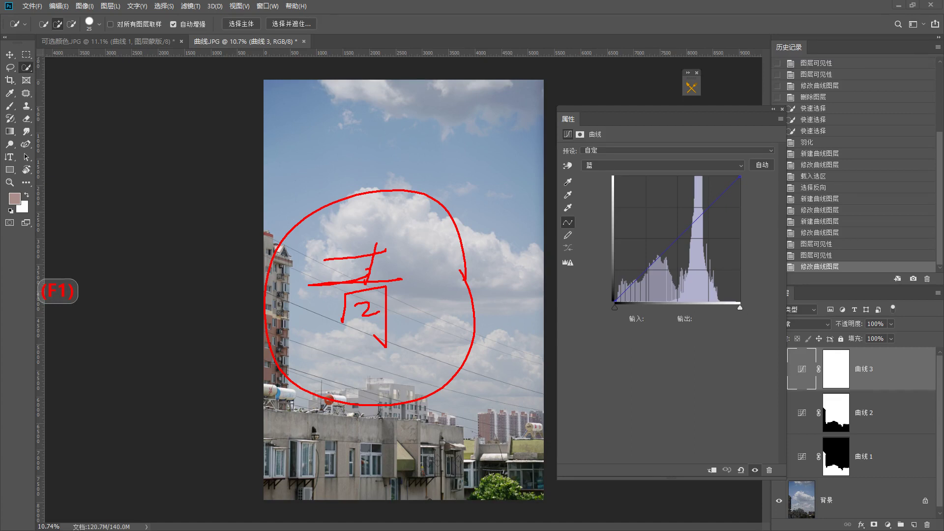
Step: Shift the whole photo toward cyan by lowering the red channel curve of 曲线 3 to input 153, output 58
click(642, 166)
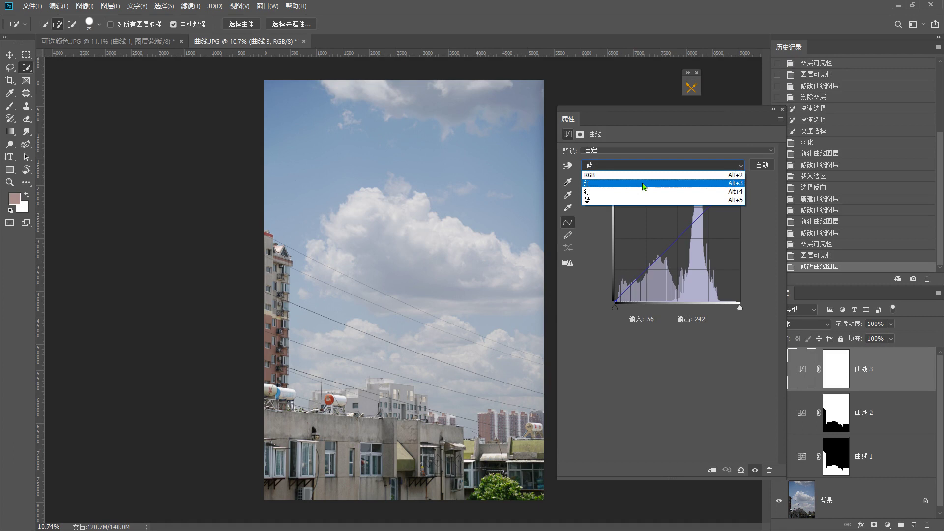
click(643, 183)
drag(681, 242, 690, 272)
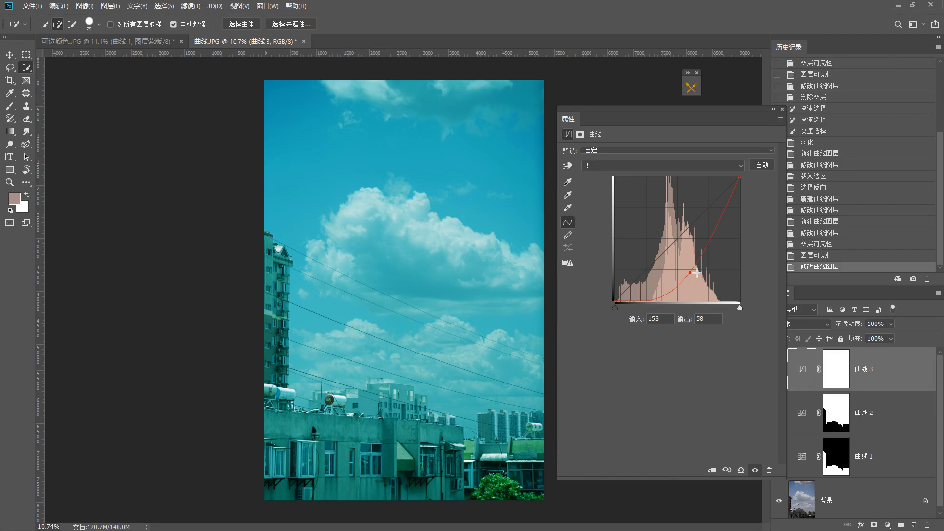
Step: Clear the red curve point, and try raising the blue curve to input 100, output 163 and the green to input 107, output 151
key(BackSpace)
click(659, 166)
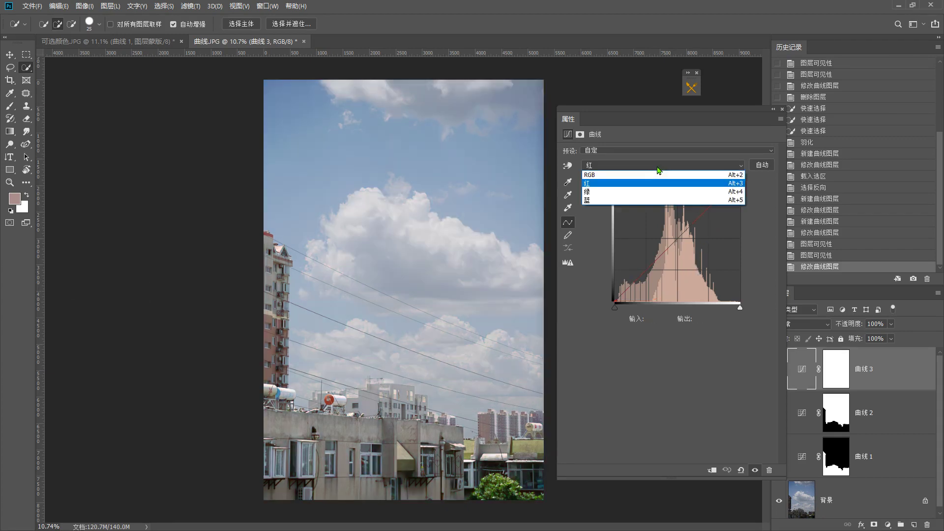
click(632, 200)
drag(670, 246, 663, 221)
click(659, 165)
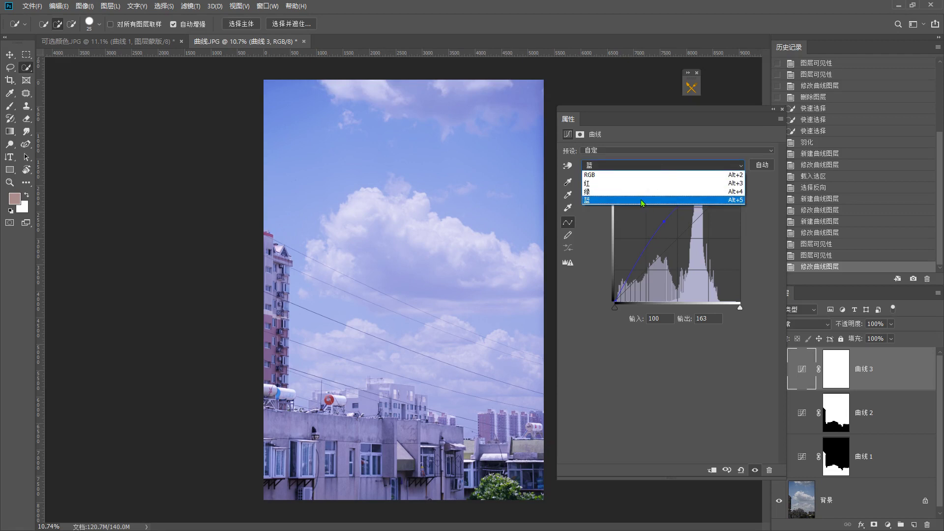
click(643, 191)
drag(674, 239, 666, 225)
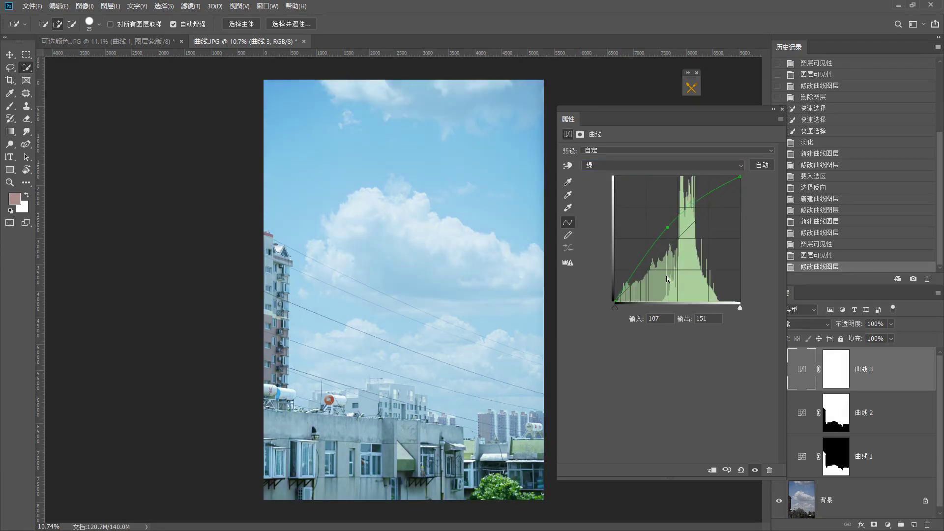
Step: Remove the raised points from the green and blue channel curves
click(638, 169)
click(633, 192)
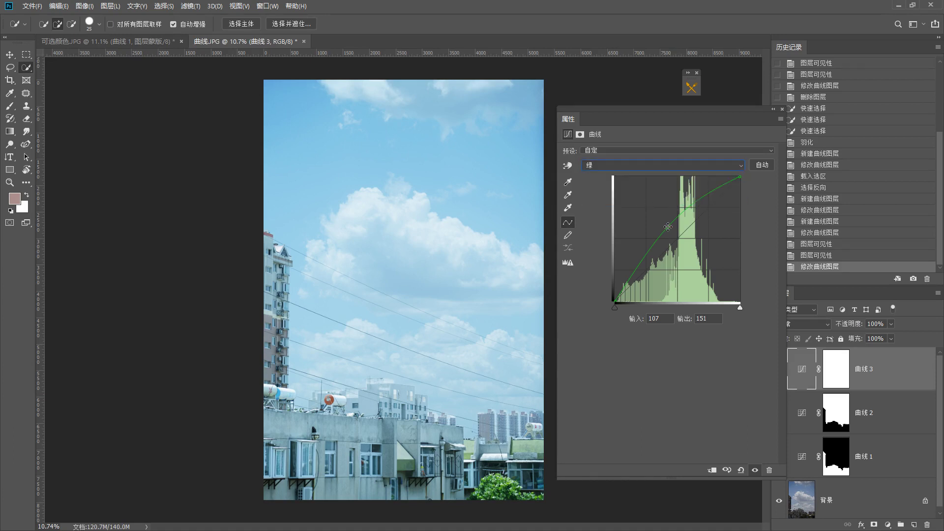
key(BackSpace)
click(650, 168)
click(636, 199)
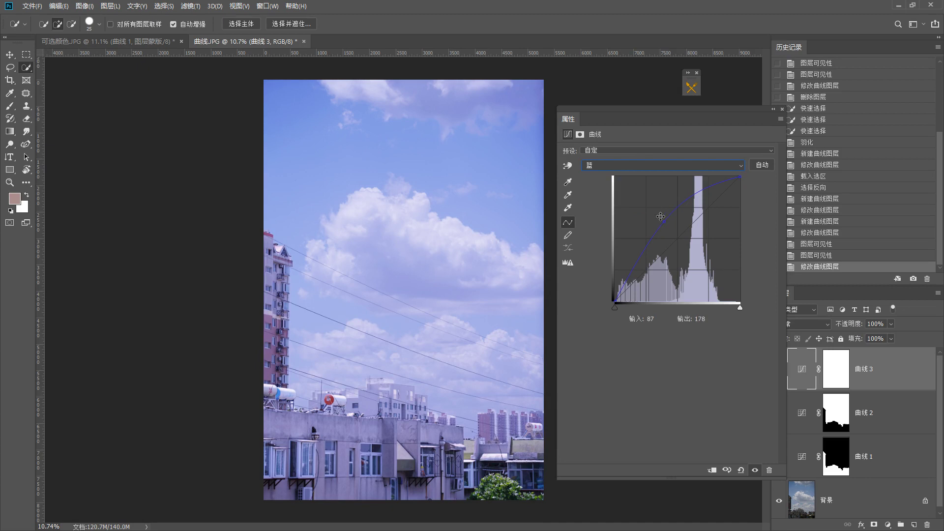
key(ctrl+z)
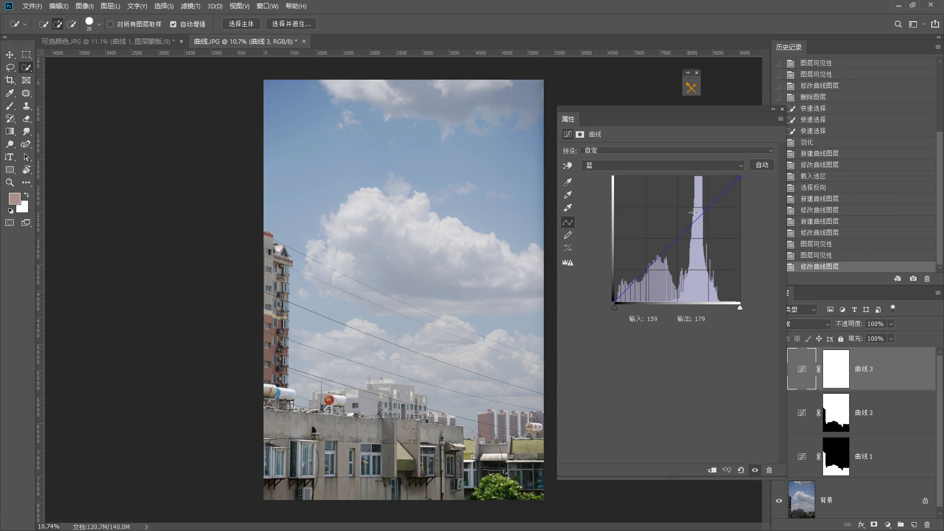
Step: Try lowering the green channel curve to input 142, output 89 for a magenta cast, and remove the point
click(601, 162)
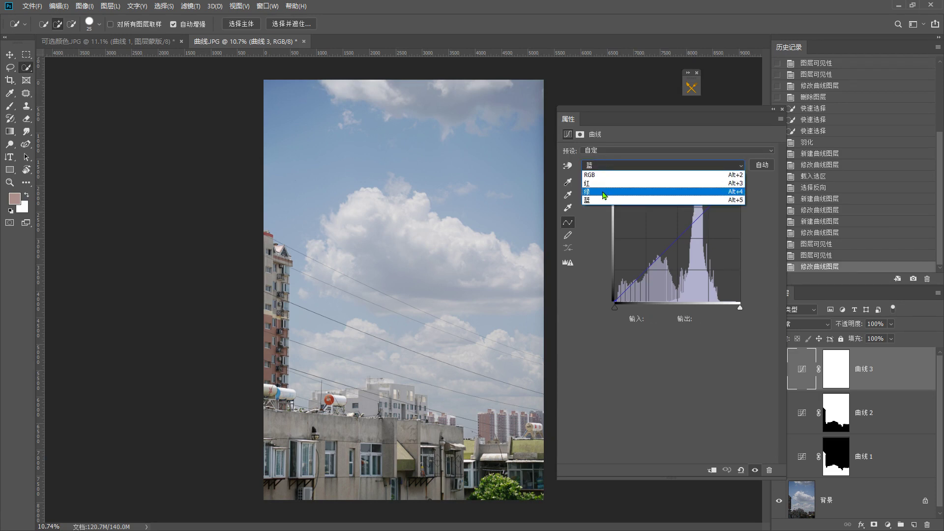
click(604, 195)
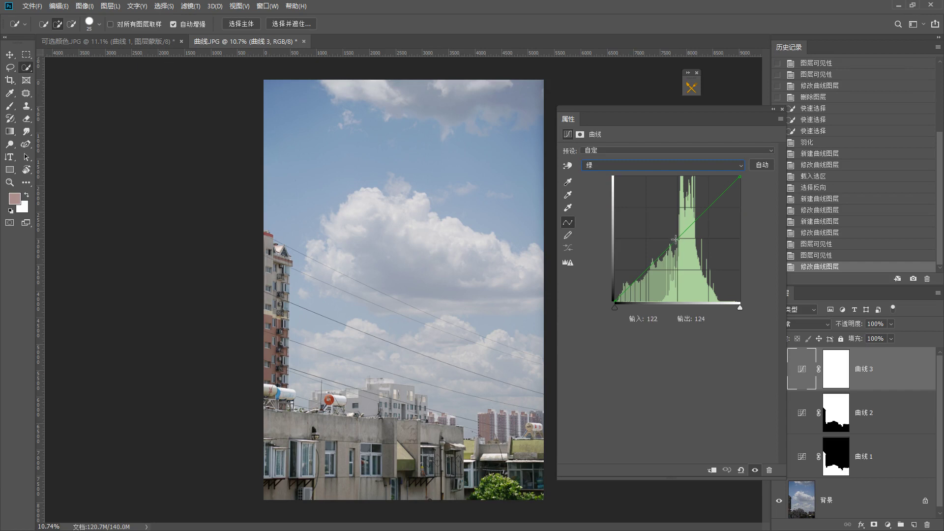
drag(682, 233, 684, 257)
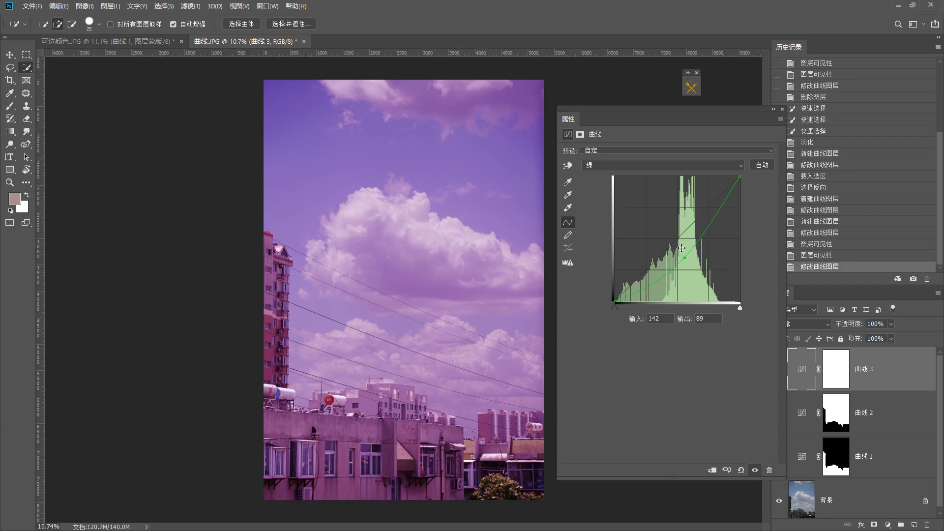
key(BackSpace)
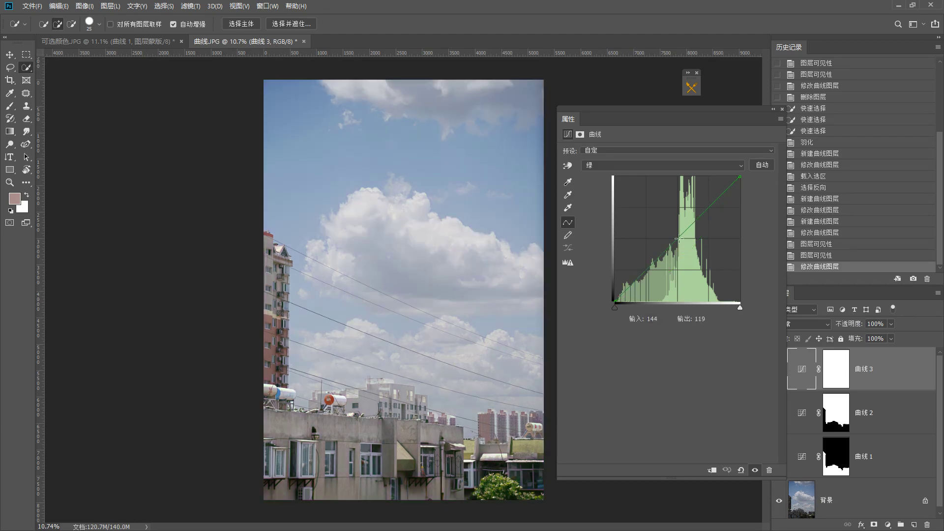
Step: Try raising the blue curve to input 118, output 147 and the red curve to input 106, output 154, and remove both points
click(665, 166)
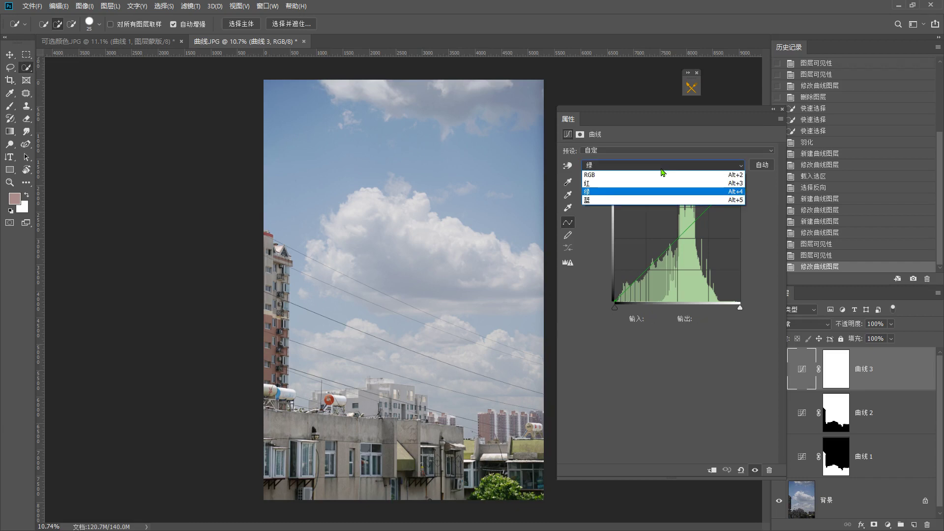
click(635, 199)
drag(674, 224, 673, 229)
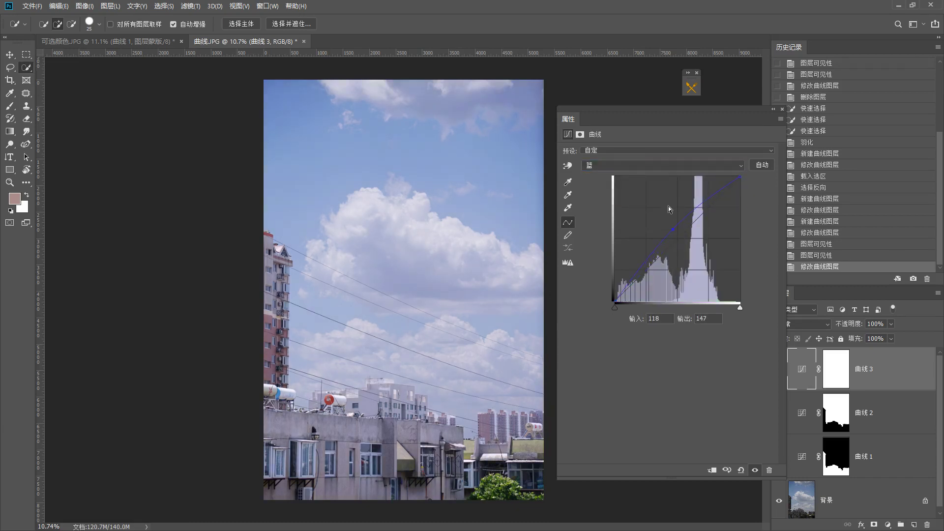
click(654, 170)
click(644, 183)
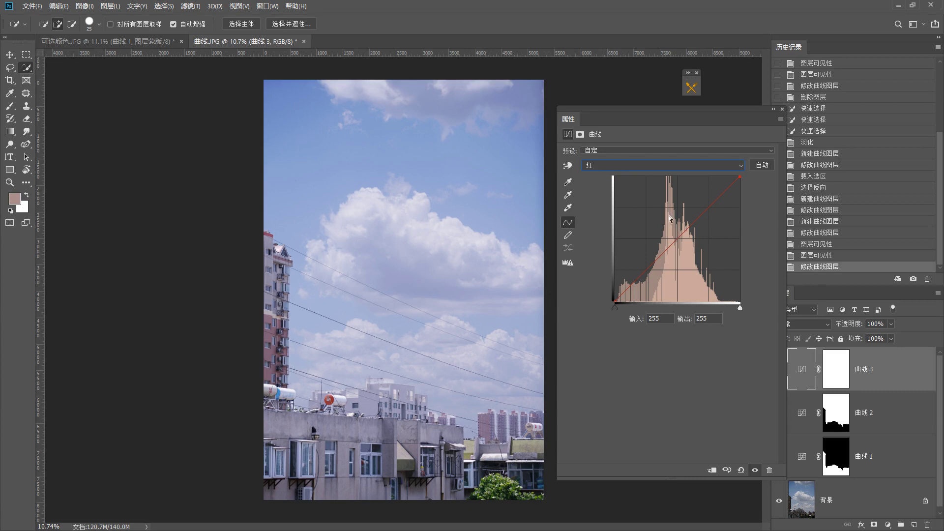
drag(674, 241, 668, 231)
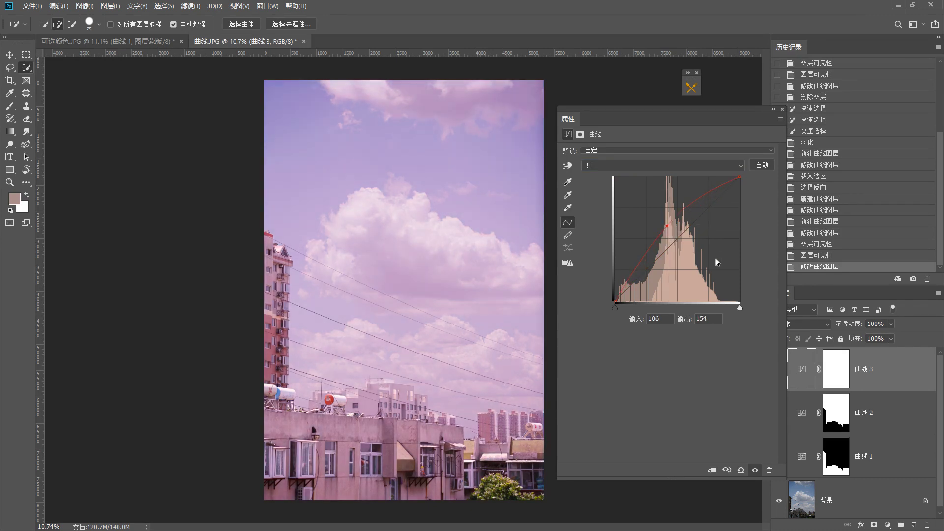
key(BackSpace)
click(645, 166)
click(626, 200)
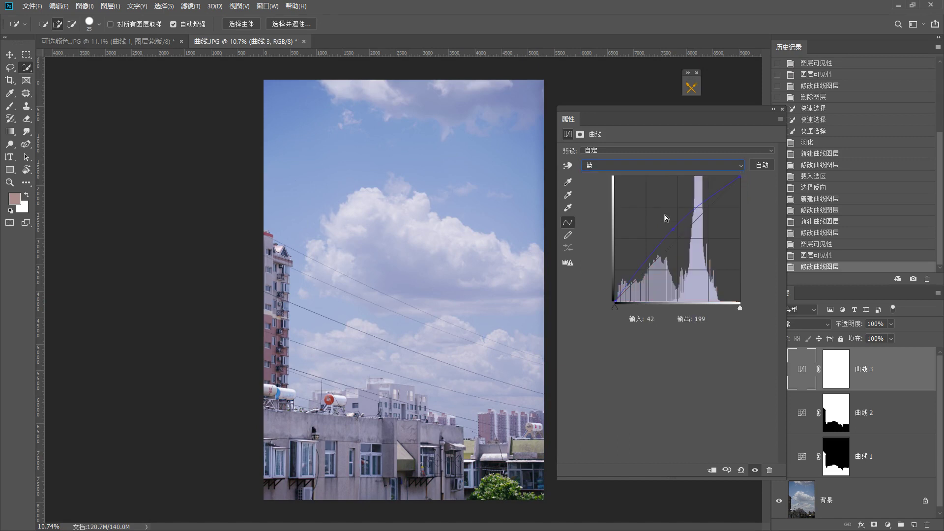
key(ctrl+z)
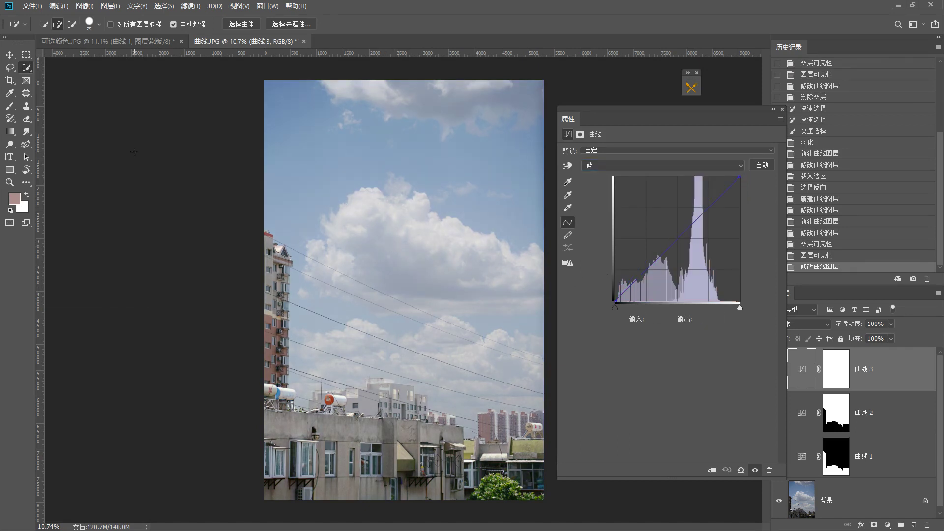
key(F1)
mouse_move(105, 144)
mouse_down()
mouse_move(105, 171)
mouse_move(128, 137)
mouse_move(118, 172)
mouse_up()
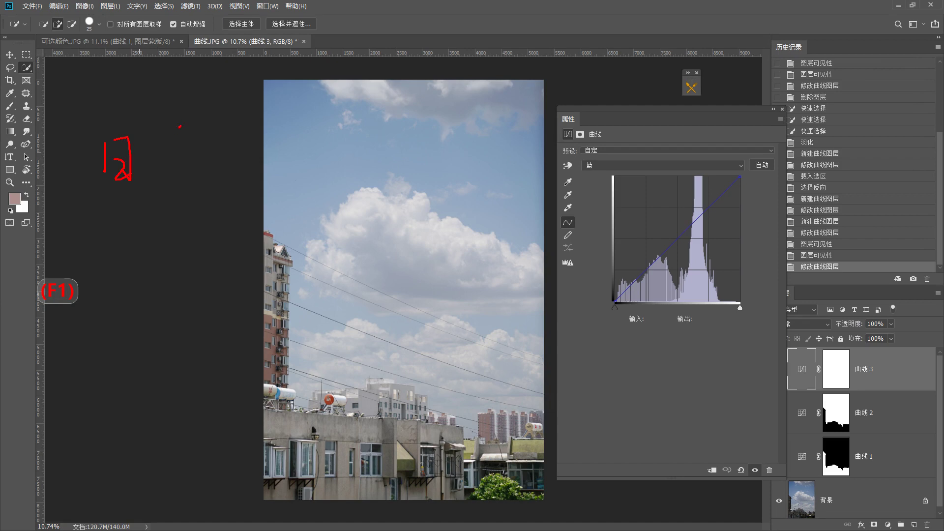
mouse_move(180, 127)
mouse_down()
mouse_move(151, 149)
mouse_move(173, 144)
mouse_move(167, 163)
mouse_up()
mouse_move(197, 140)
mouse_down()
mouse_move(185, 149)
mouse_move(201, 196)
mouse_up()
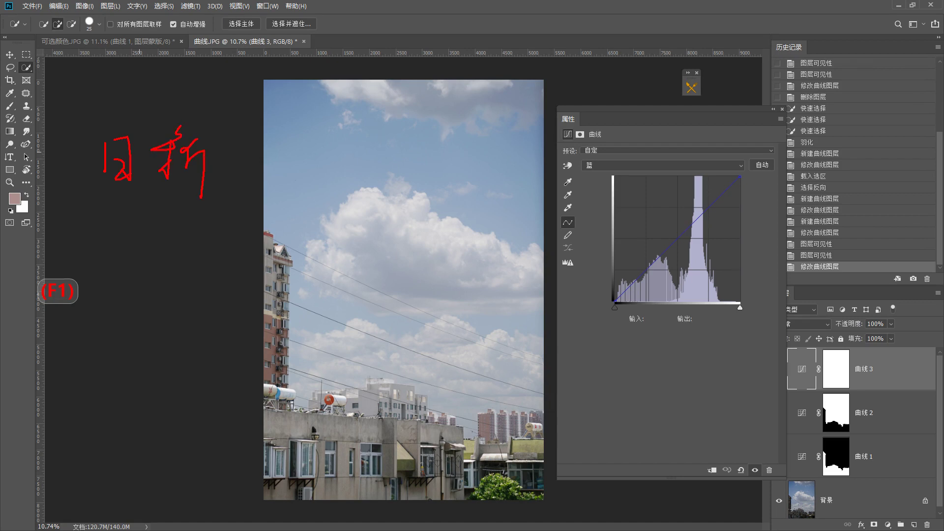
drag(64, 213, 234, 208)
drag(64, 133, 67, 193)
mouse_move(49, 174)
mouse_down()
mouse_move(88, 163)
mouse_move(87, 185)
mouse_up()
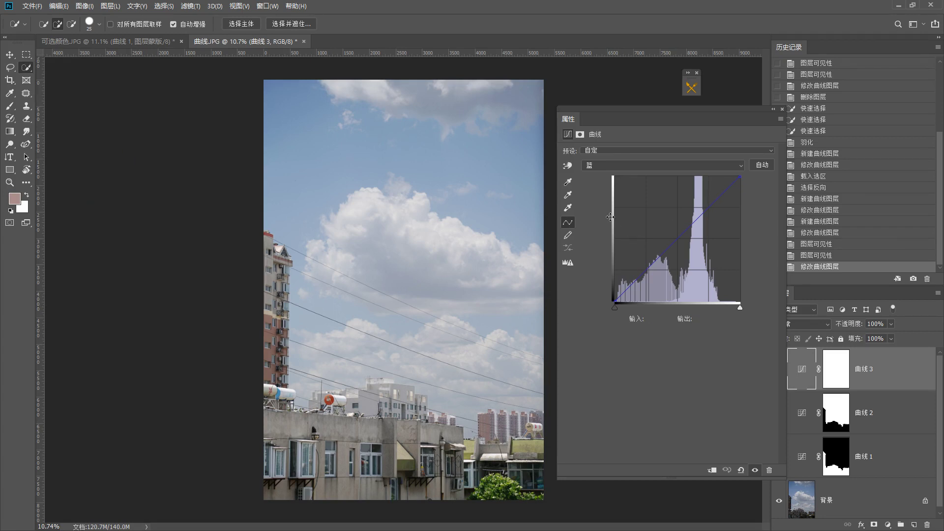
Step: Lower the midtones of the red channel curve of 曲线 3 slightly for a subtle cyan cast
click(630, 168)
click(618, 182)
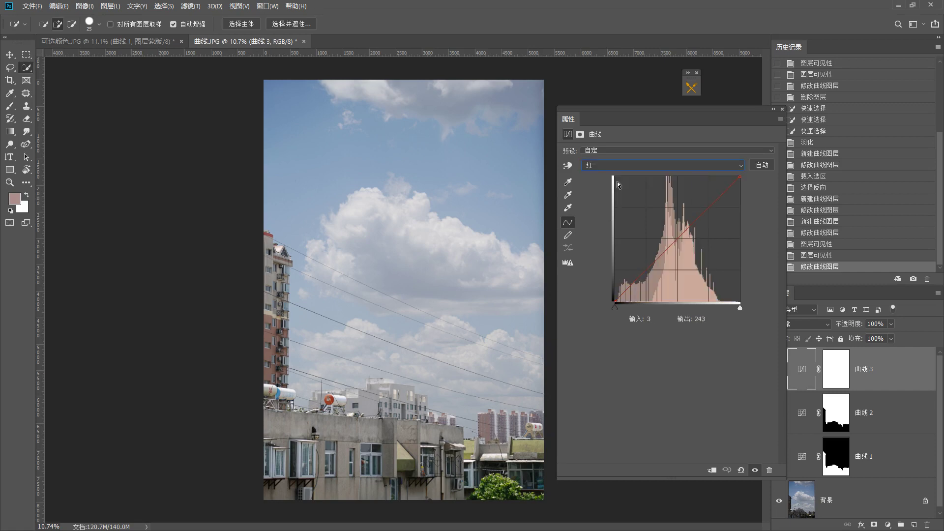
click(676, 240)
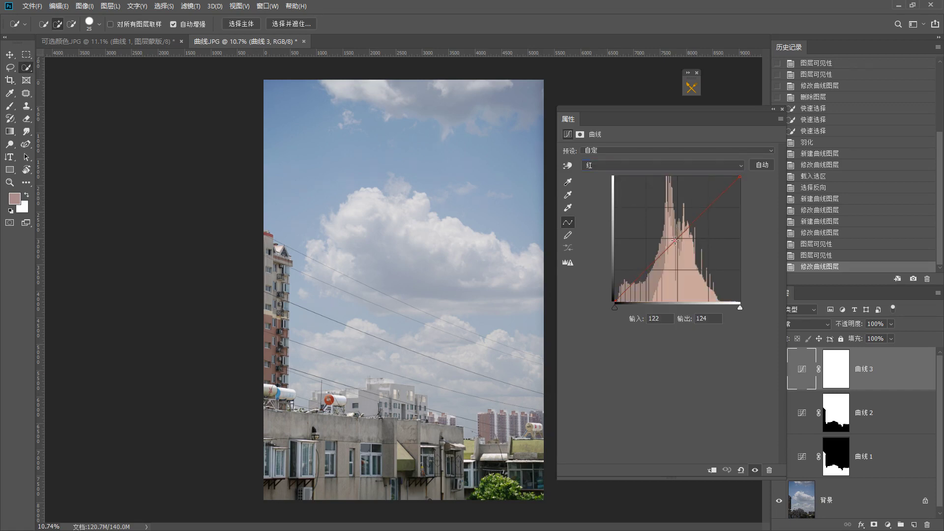
drag(675, 240, 680, 247)
Step: Raise the green channel curve's midtones slightly and the blue channel curve to input 116, output 135
click(661, 163)
click(647, 187)
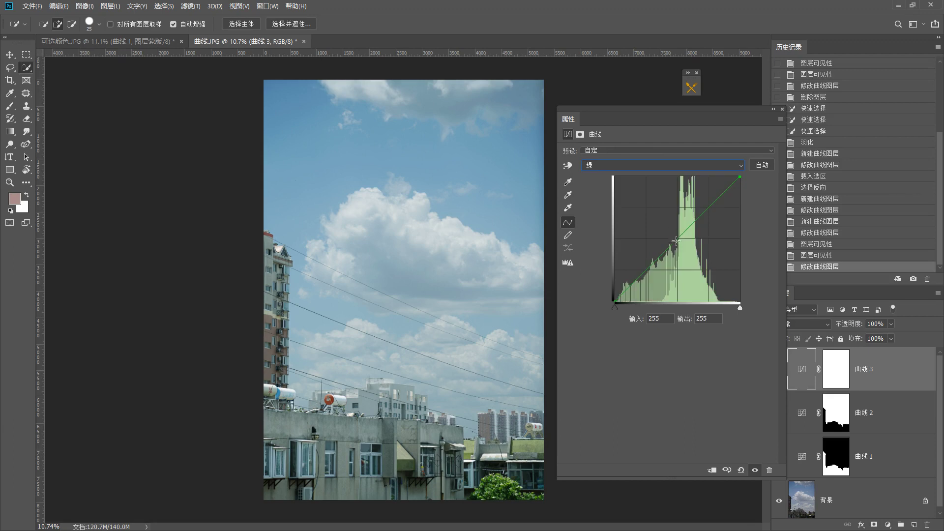
drag(677, 240, 671, 234)
click(648, 165)
click(645, 208)
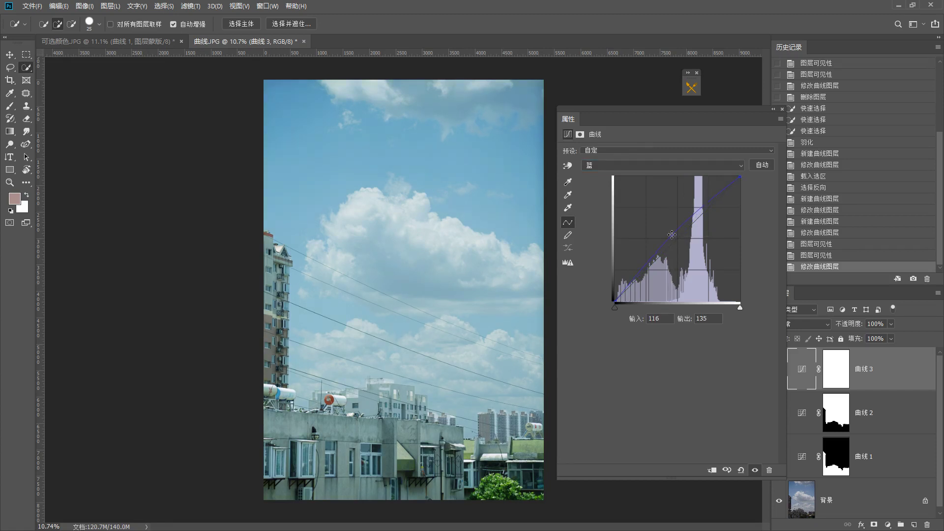
key(F1)
mouse_move(419, 131)
mouse_down()
mouse_move(445, 197)
mouse_move(293, 300)
mouse_move(298, 111)
mouse_move(476, 145)
mouse_move(460, 212)
mouse_up()
Step: Brighten the whole photo by moving the RGB curve point of 曲线 3 to input 94, output 120
click(622, 165)
click(618, 175)
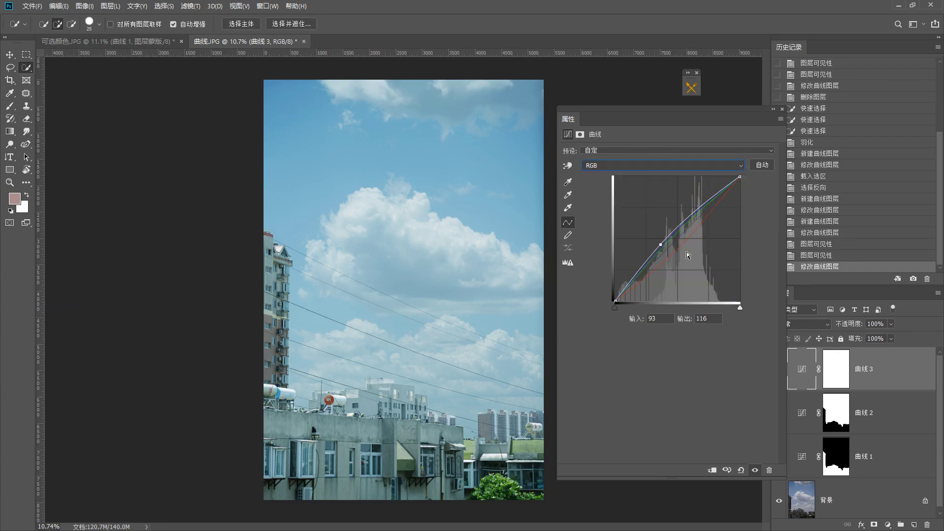
drag(659, 257, 661, 243)
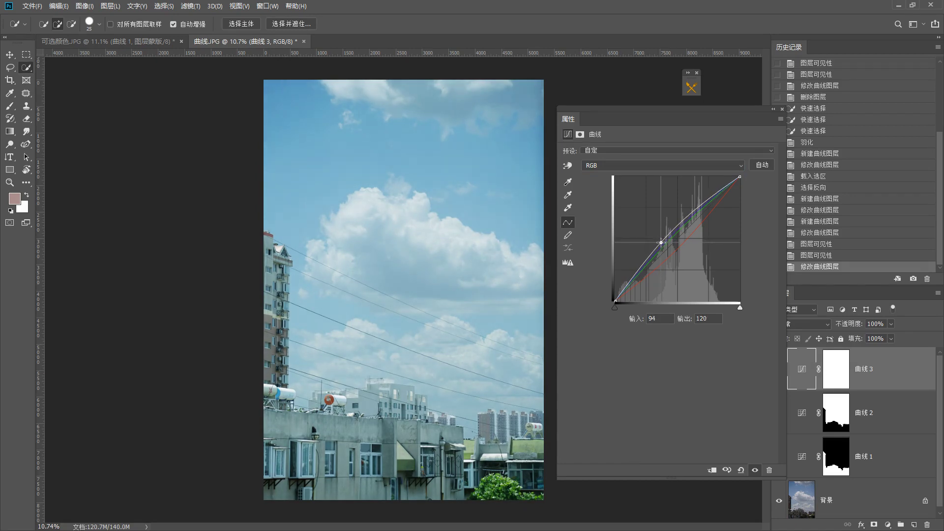
Step: Brighten the buildings slightly by nudging the RGB curve point of 曲线 1 to input 53, output 117
click(836, 455)
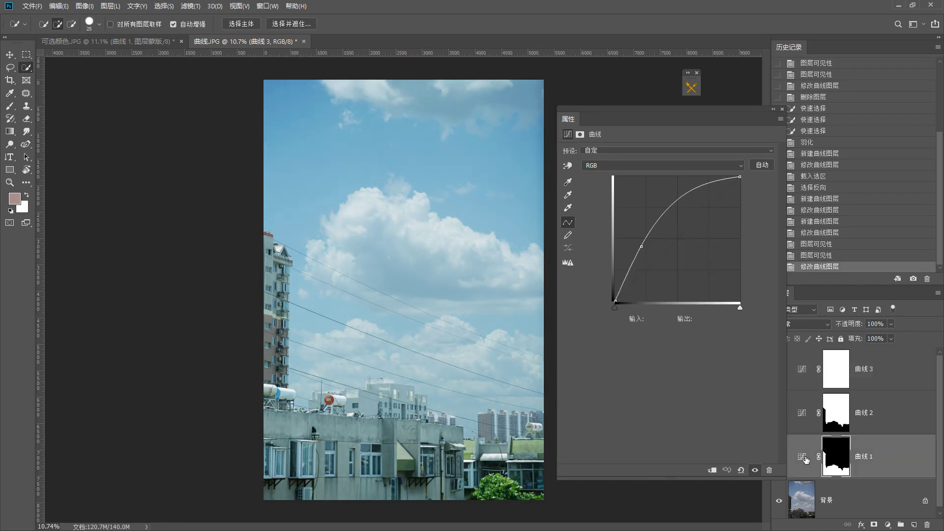
click(641, 246)
key(Up)
key(Up)
key(Up)
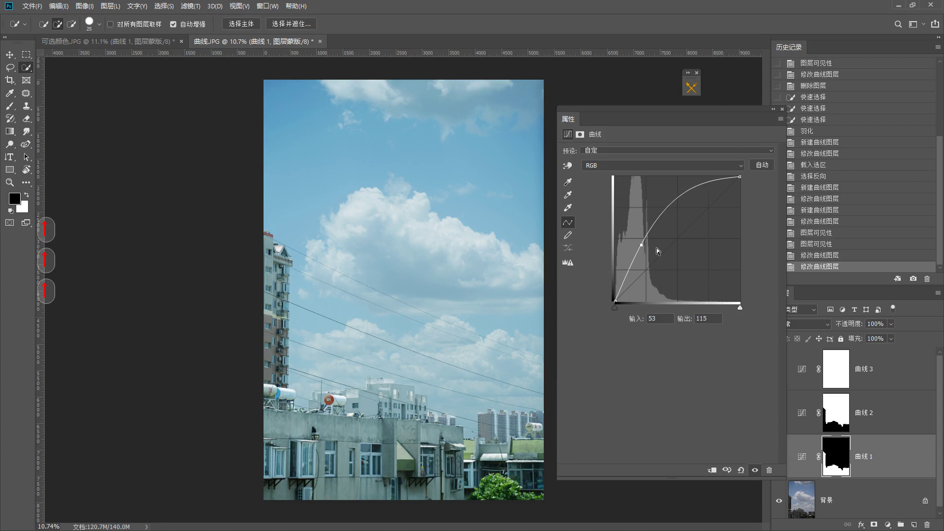
key(Up)
key(Up)
key(Up)
key(Up)
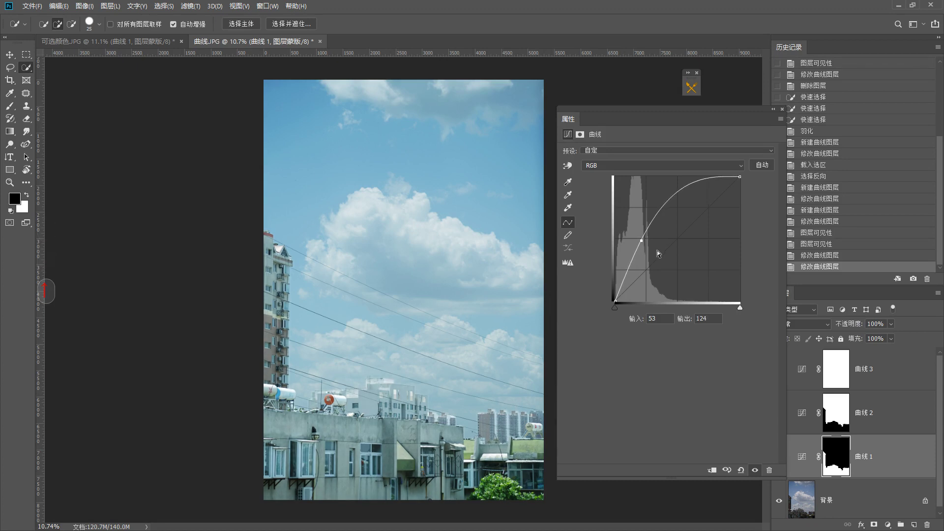
key(Down)
key(Down)
key(Down)
key(Down)
key(Down)
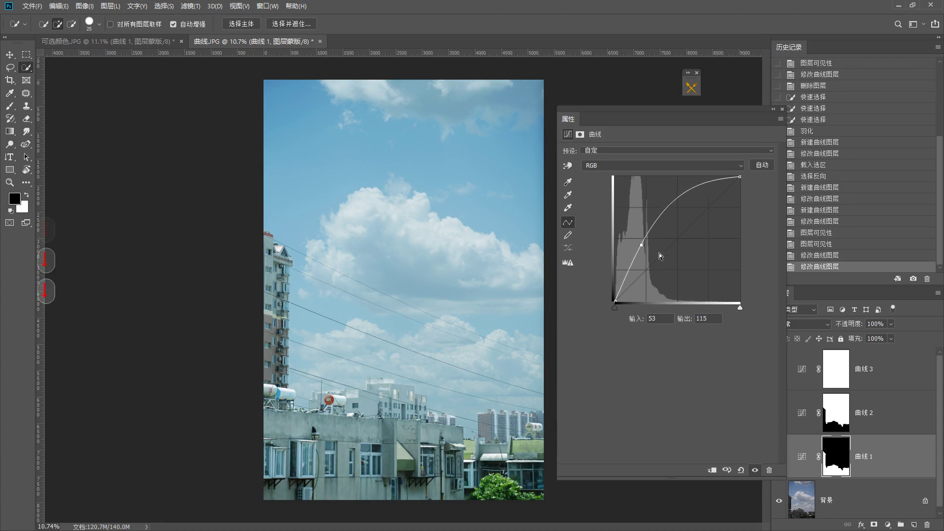
Step: Close the curve settings and group the three curves layers 曲线 1, 曲线 2 and 曲线 3
click(782, 110)
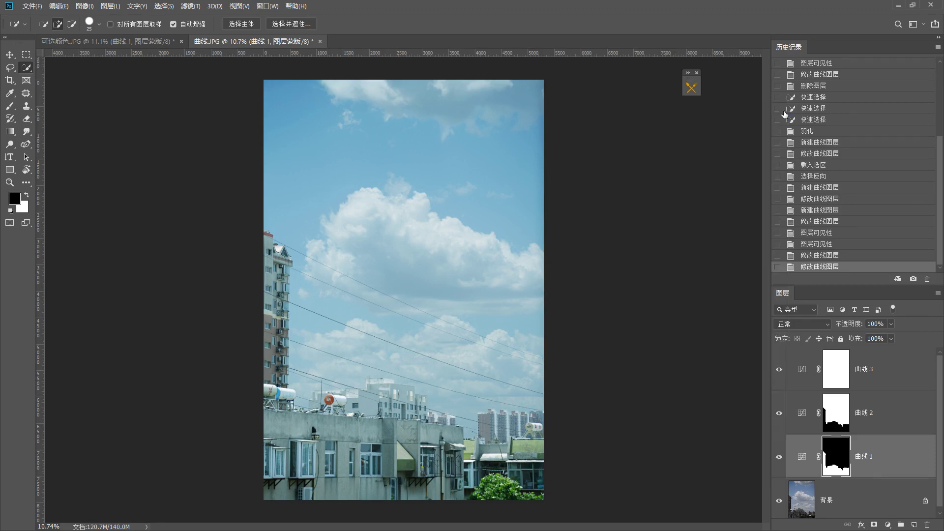
shift+click(887, 361)
key(ctrl+g)
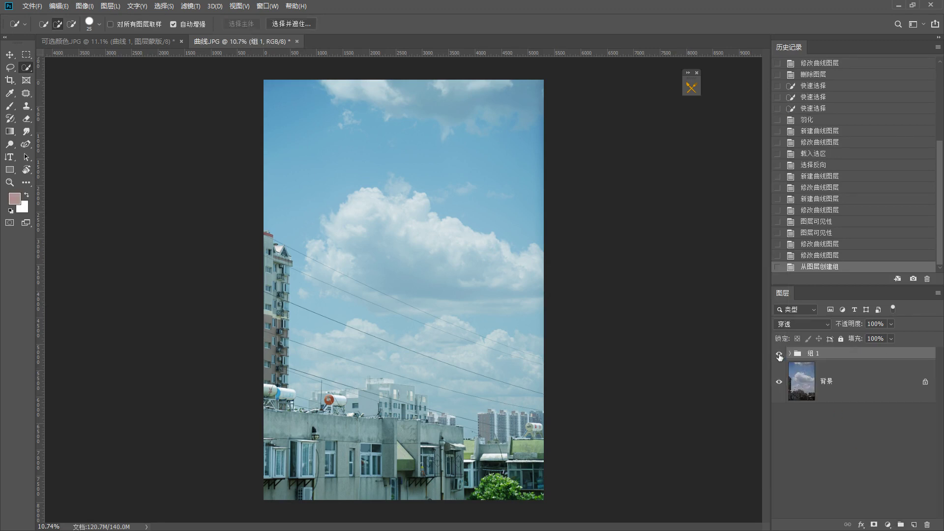
Step: Compare the photo before and after grading by toggling the visibility of group 组 1
click(779, 353)
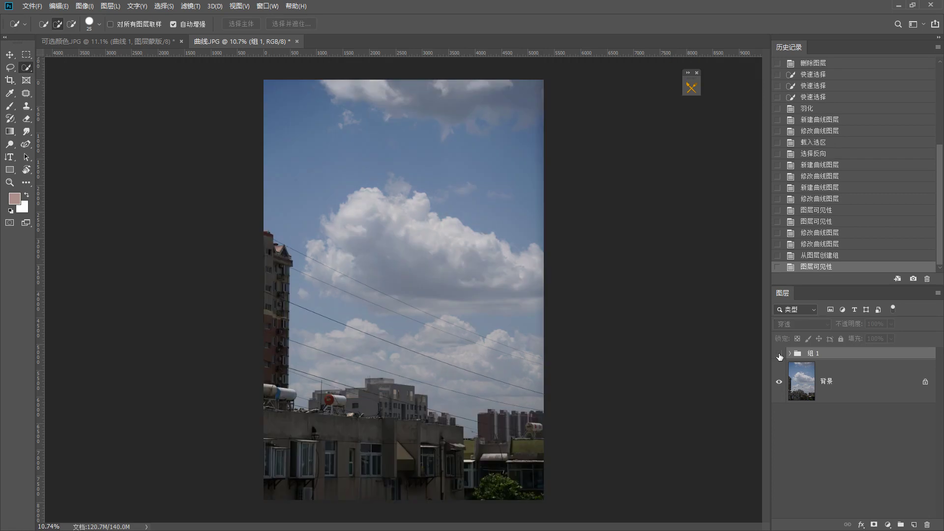
click(779, 354)
click(778, 354)
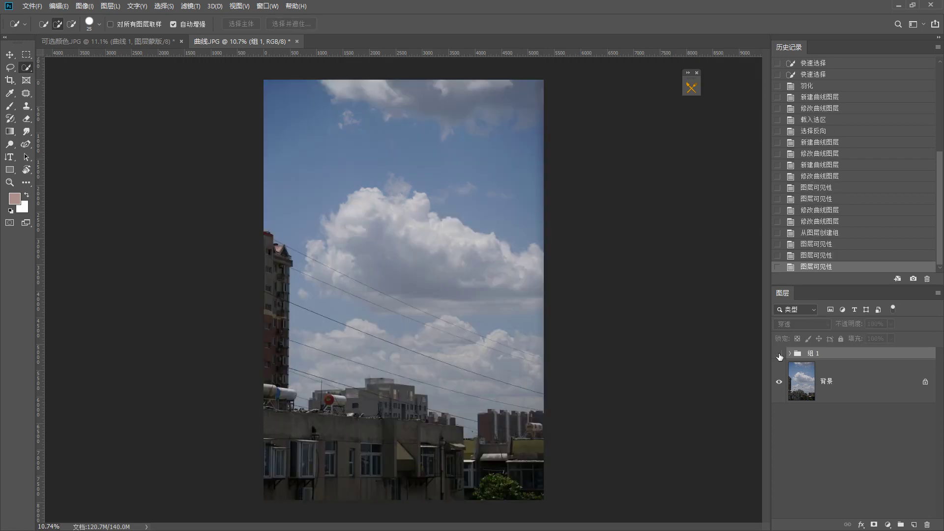
click(779, 354)
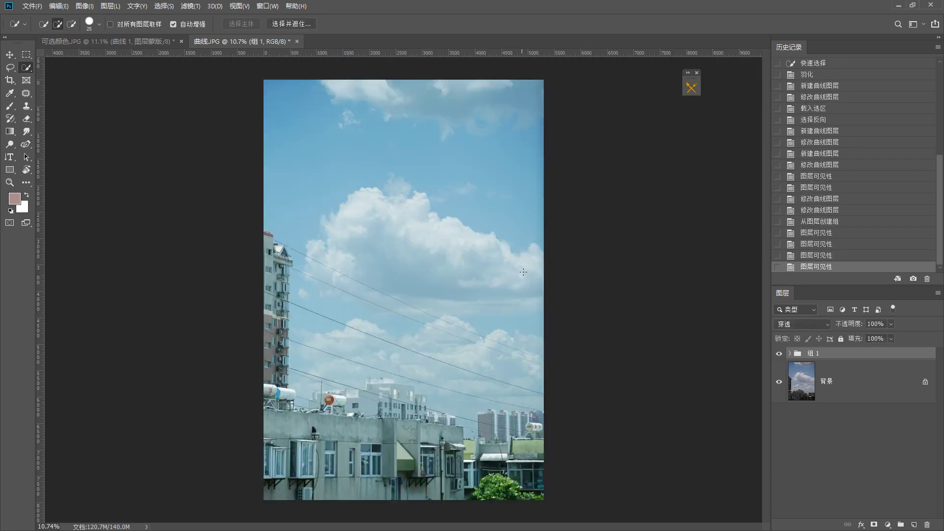
key(F1)
mouse_move(513, 294)
mouse_down()
mouse_move(511, 262)
mouse_move(486, 429)
mouse_move(539, 230)
mouse_up()
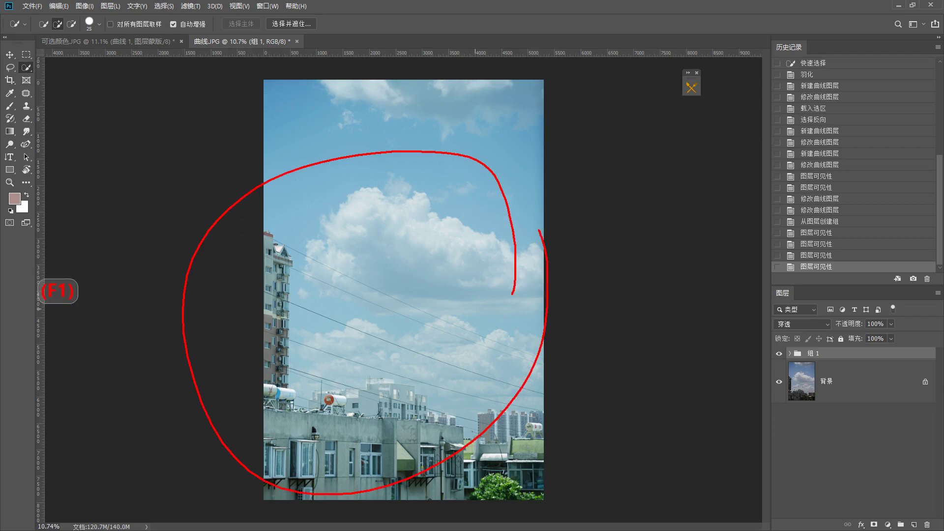
key(Escape)
Step: Expand group 组 1 and open the curve settings of 曲线 3
click(790, 355)
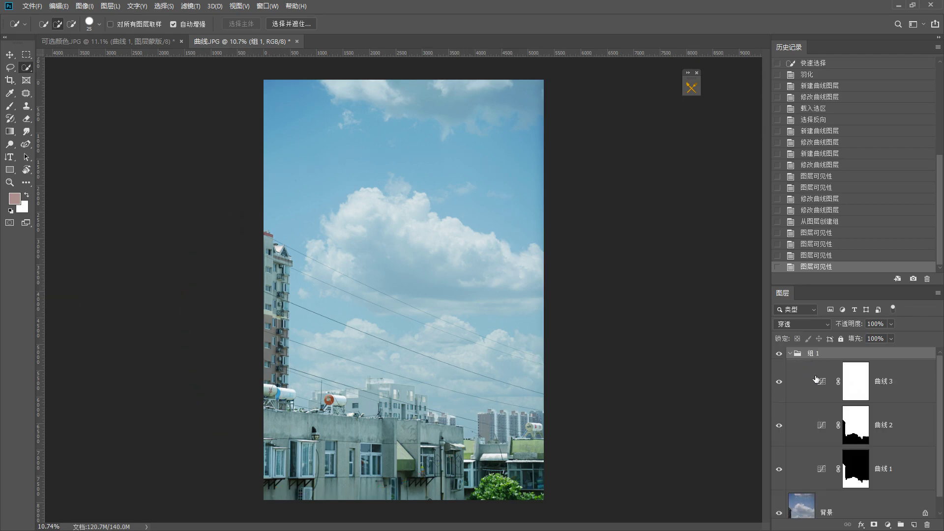
click(820, 383)
double_click(822, 382)
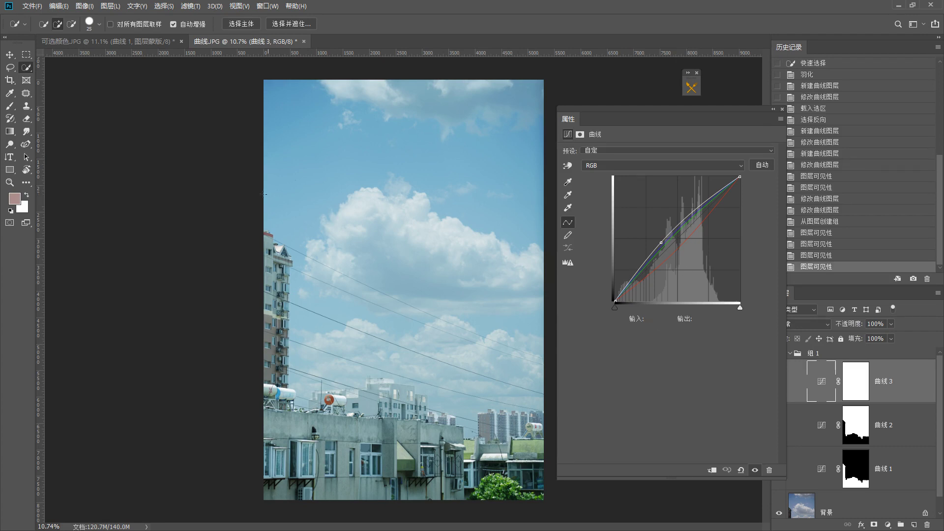
key(F1)
mouse_move(262, 200)
mouse_down()
mouse_move(224, 252)
mouse_move(228, 266)
mouse_move(243, 262)
mouse_up()
mouse_move(285, 226)
mouse_down()
mouse_move(258, 250)
mouse_move(308, 243)
mouse_up()
drag(297, 239, 273, 278)
mouse_move(319, 221)
mouse_down()
mouse_move(317, 264)
mouse_move(284, 297)
mouse_up()
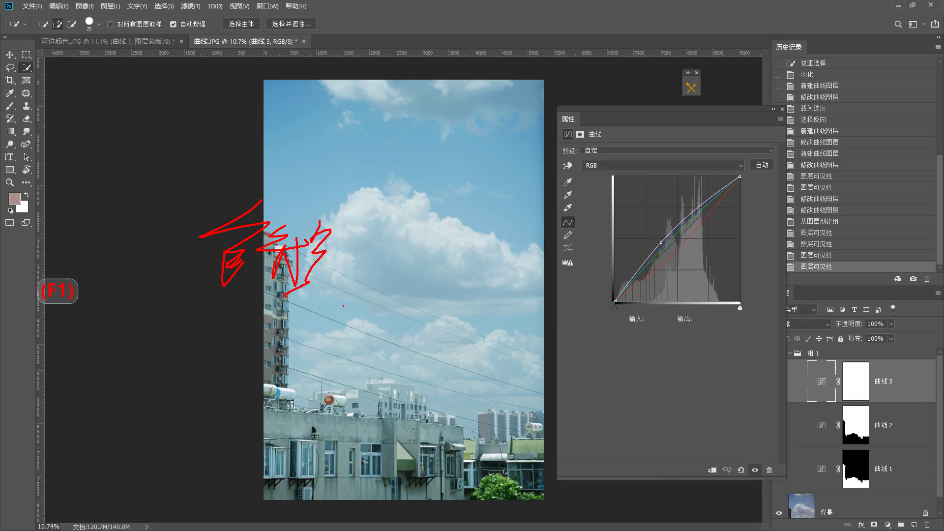
drag(191, 301, 388, 296)
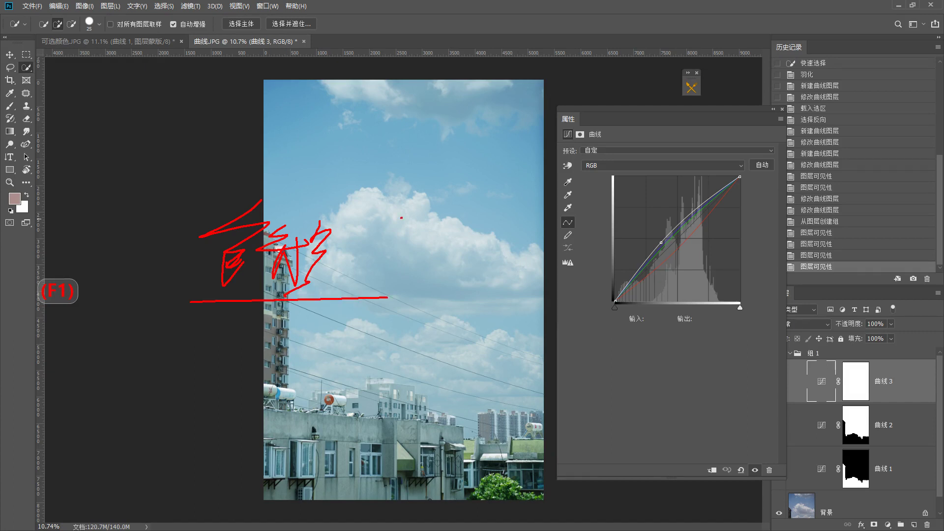
drag(402, 216, 478, 209)
mouse_move(468, 212)
mouse_down()
mouse_move(435, 278)
mouse_move(445, 258)
mouse_up()
mouse_move(457, 273)
mouse_down()
mouse_move(476, 230)
mouse_move(479, 248)
mouse_move(585, 229)
mouse_up()
drag(546, 231, 526, 272)
mouse_move(535, 252)
mouse_down()
mouse_move(539, 266)
mouse_move(577, 267)
mouse_up()
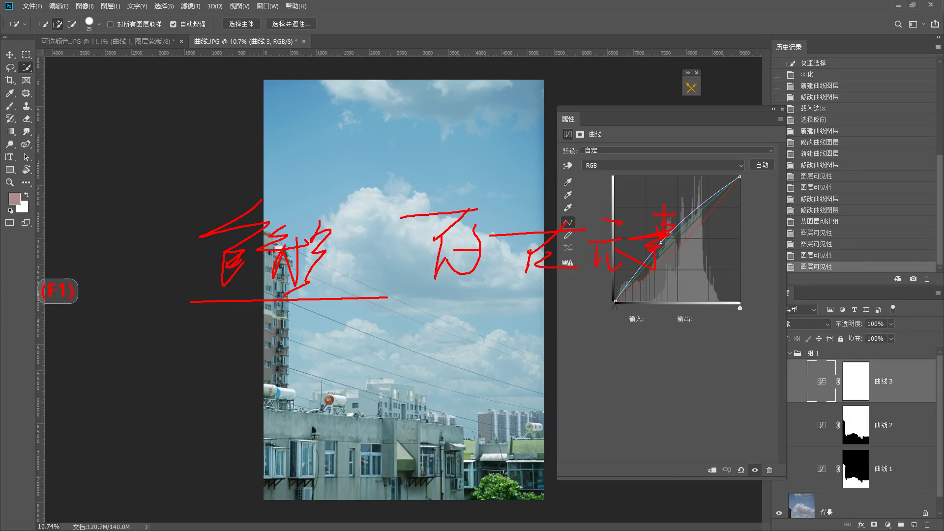
drag(674, 249, 649, 274)
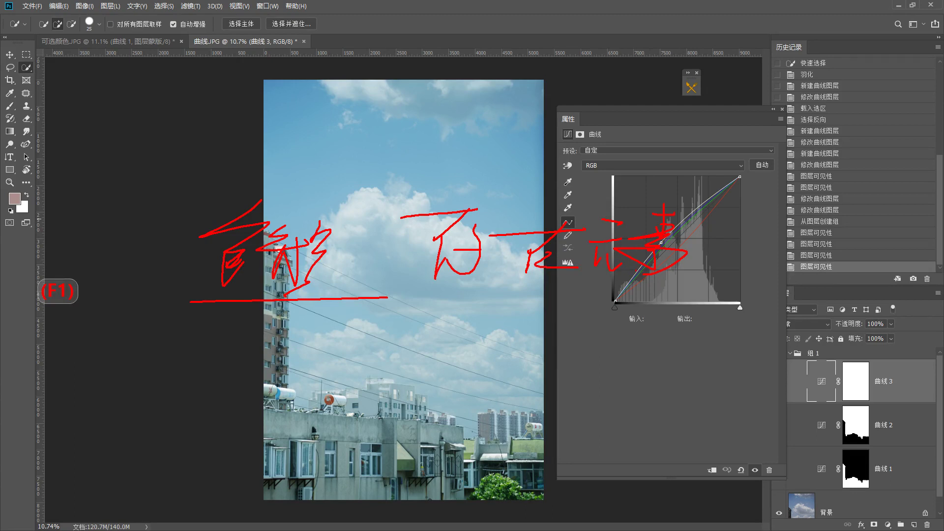
mouse_move(252, 85)
mouse_down()
mouse_move(200, 120)
mouse_move(157, 182)
mouse_move(188, 490)
mouse_up()
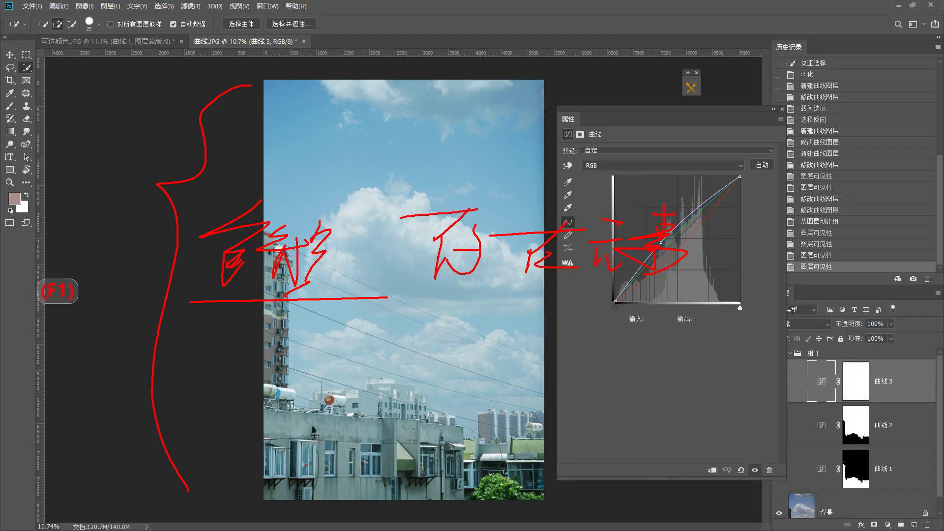
key(Escape)
key(F1)
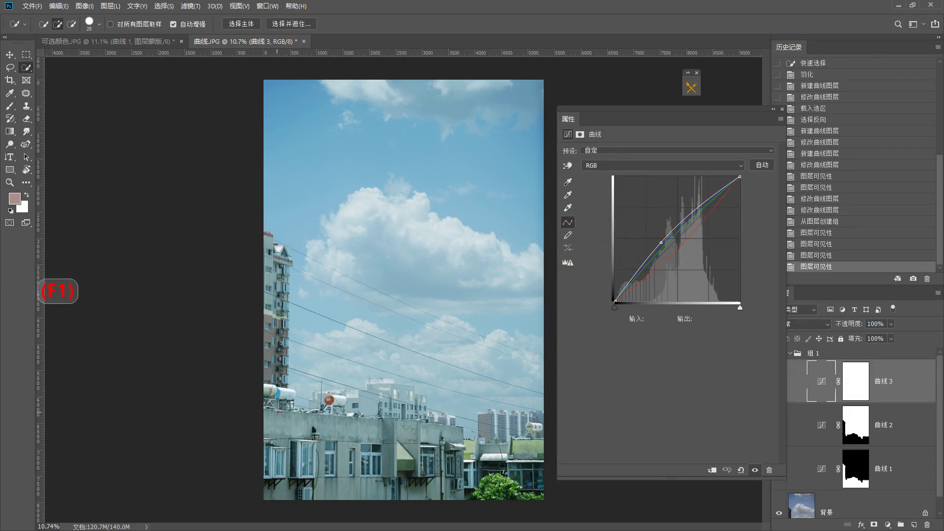
mouse_move(278, 410)
mouse_down()
mouse_move(463, 470)
mouse_move(244, 383)
mouse_up()
mouse_move(294, 296)
mouse_down()
mouse_move(258, 219)
mouse_move(313, 306)
mouse_up()
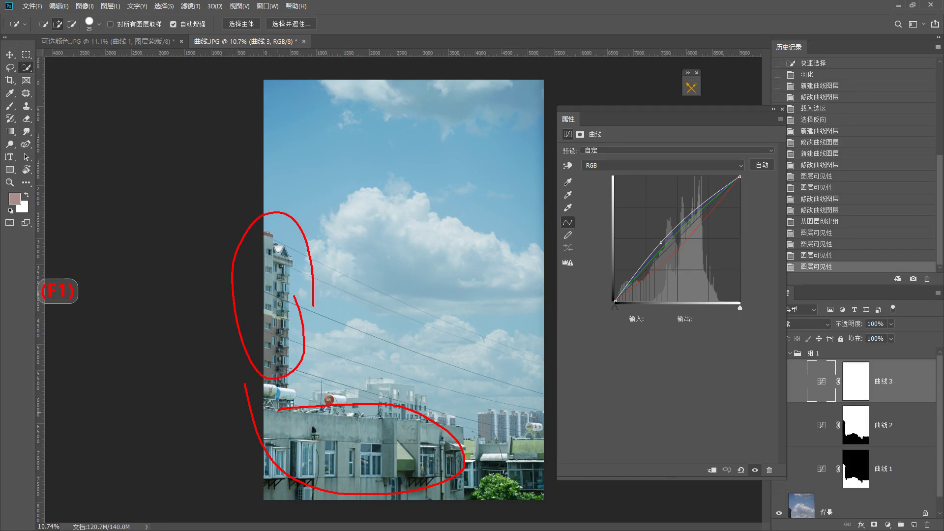
key(Escape)
key(F1)
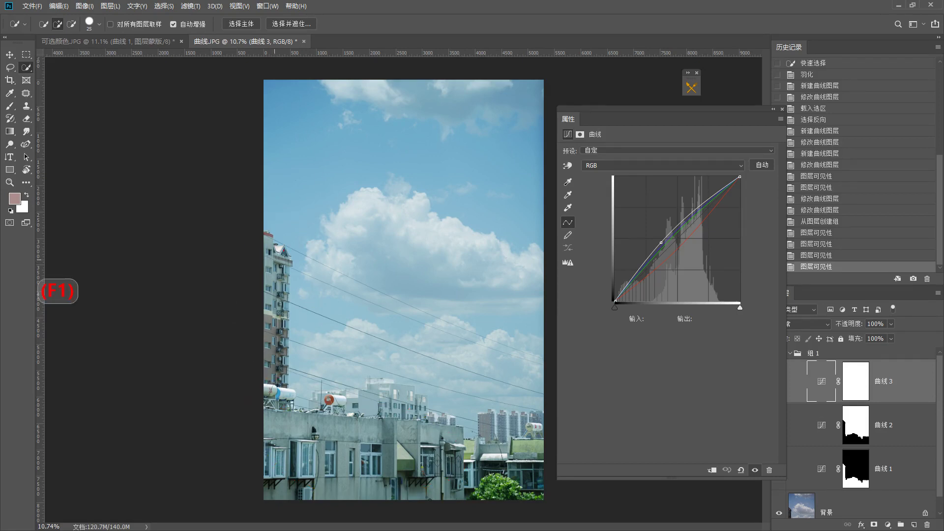
drag(264, 252, 342, 237)
drag(247, 296, 358, 260)
drag(293, 291, 347, 300)
mouse_move(401, 227)
mouse_down()
mouse_move(415, 261)
mouse_move(404, 290)
mouse_up()
mouse_move(364, 271)
mouse_down()
mouse_move(419, 261)
mouse_move(402, 278)
mouse_up()
mouse_move(382, 296)
mouse_down()
mouse_move(401, 311)
mouse_move(433, 306)
mouse_up()
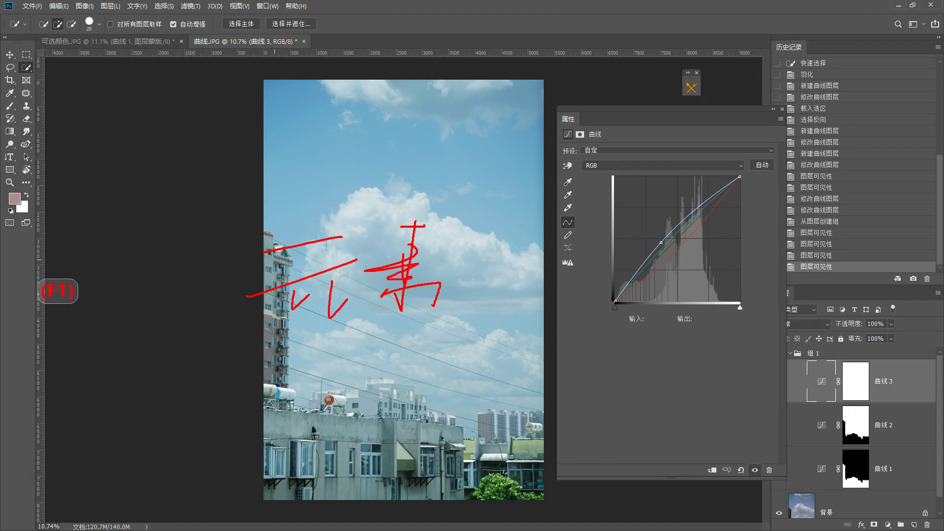
key(Escape)
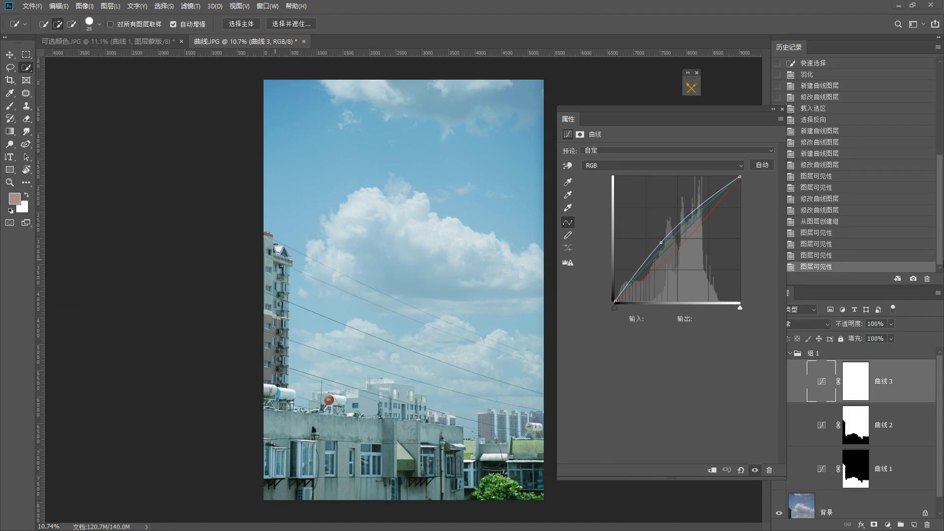
Step: View the lotus photo 可选颜色.JPG for comparison and return to the document 曲线.JPG
click(126, 43)
key(F1)
mouse_move(507, 70)
mouse_down()
mouse_move(426, 403)
mouse_move(498, 74)
mouse_up()
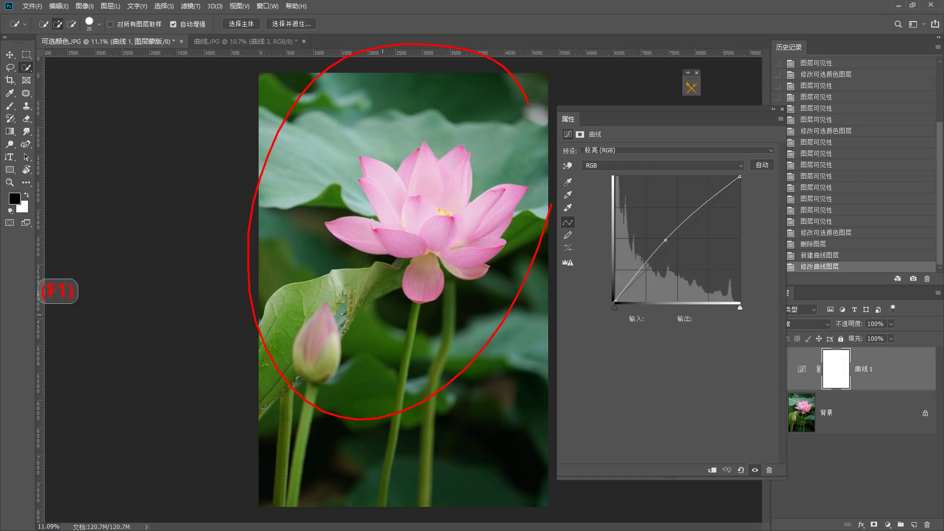
key(Escape)
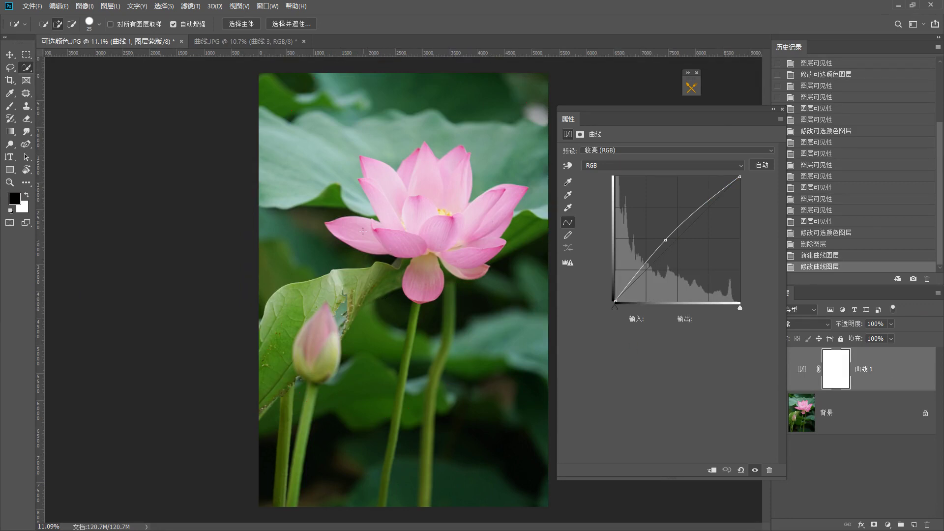
key(F1)
mouse_move(441, 162)
mouse_down()
mouse_move(352, 90)
mouse_move(330, 126)
mouse_up()
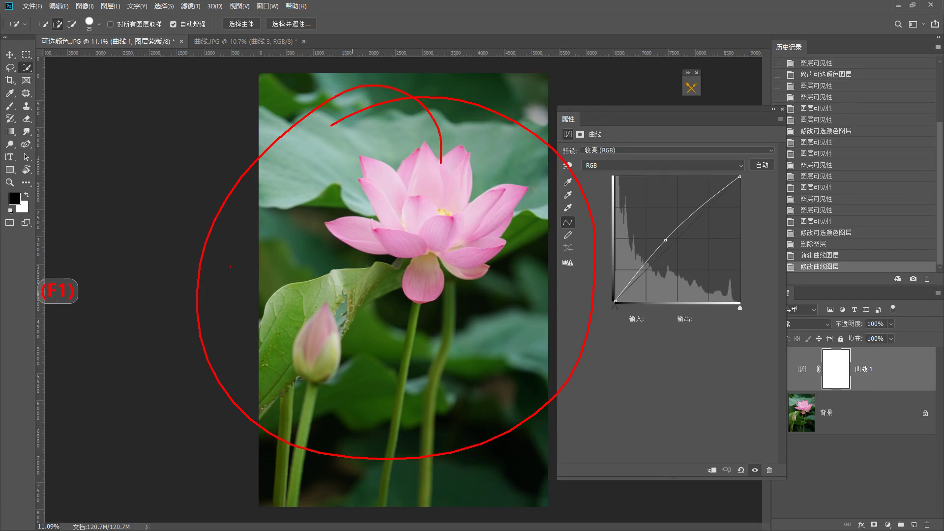
key(Escape)
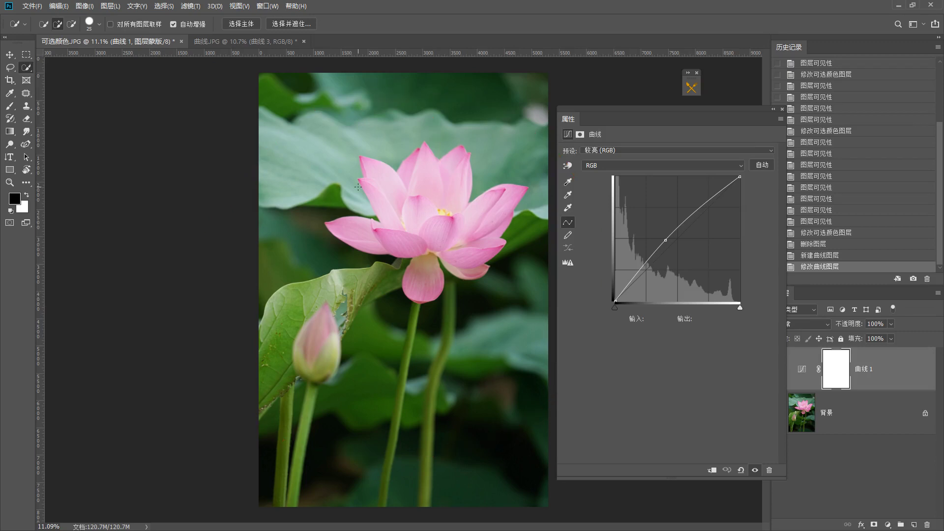
click(217, 44)
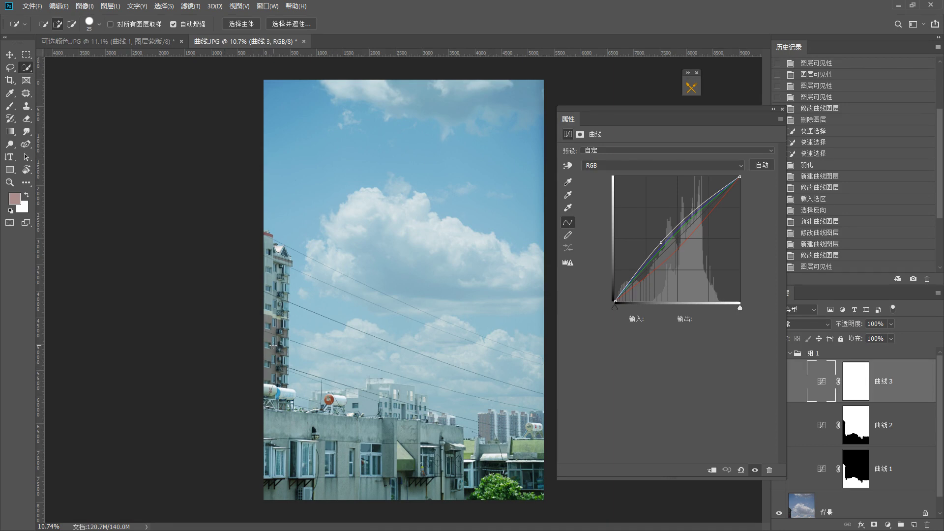
key(F1)
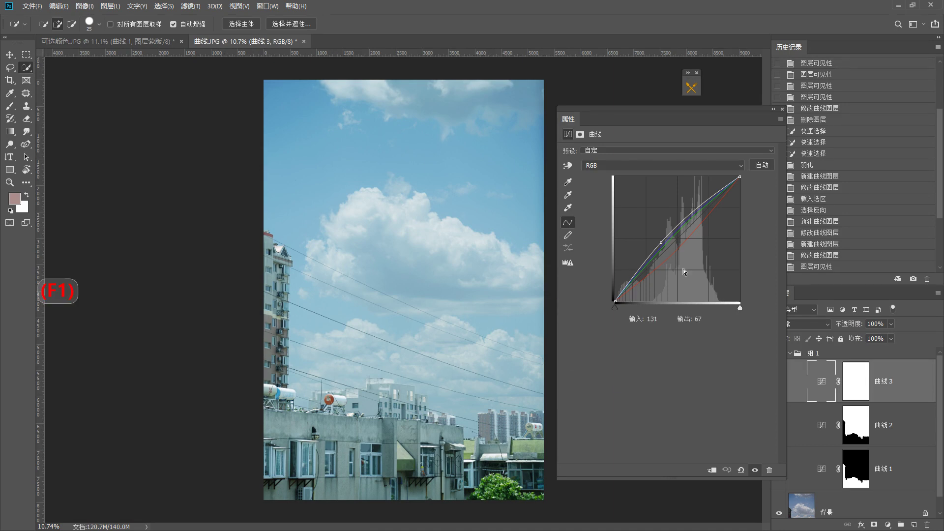
drag(737, 231, 610, 328)
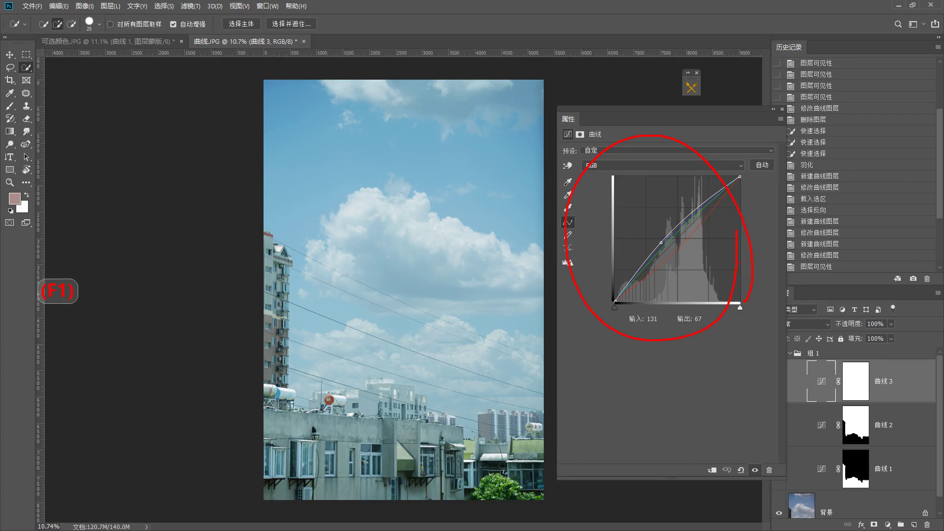
key(Escape)
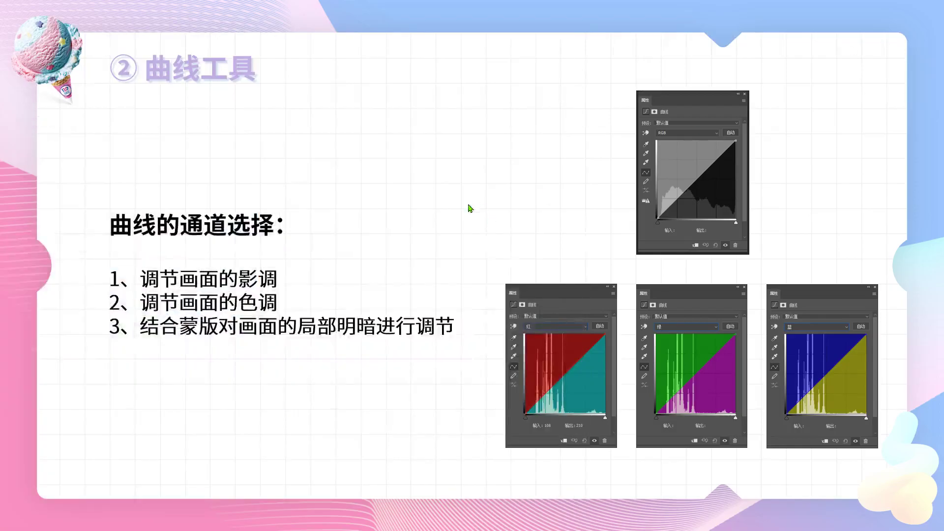
click(422, 225)
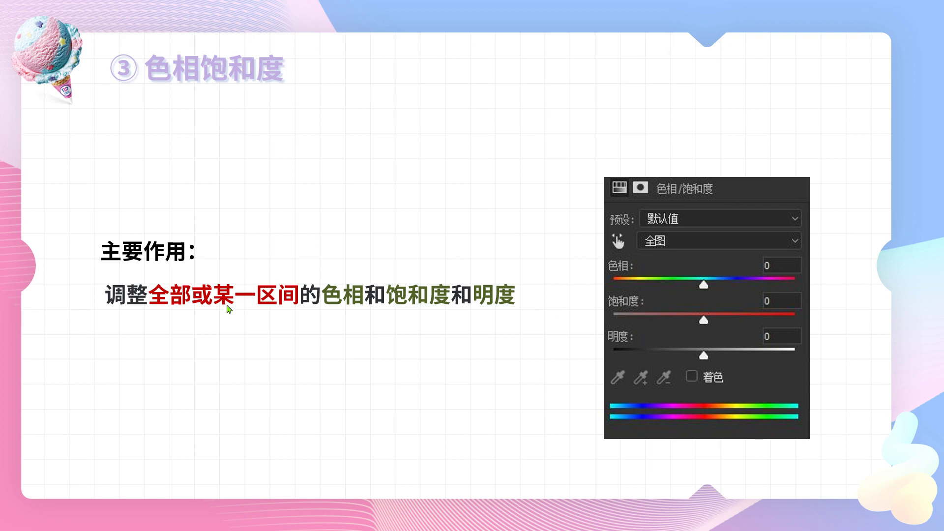
click(143, 338)
drag(122, 321, 193, 320)
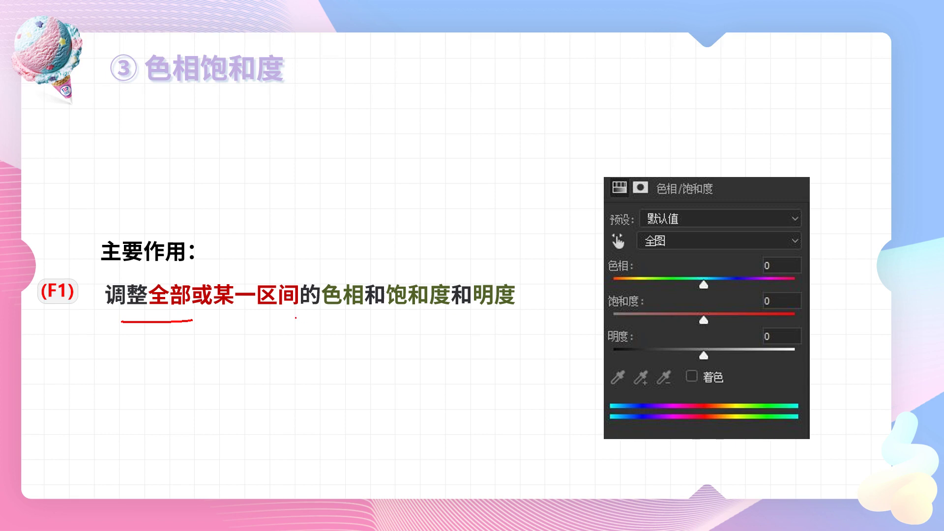
mouse_move(307, 311)
mouse_down()
mouse_move(246, 335)
mouse_move(213, 301)
mouse_move(251, 260)
mouse_move(301, 277)
mouse_move(310, 325)
mouse_move(265, 351)
mouse_up()
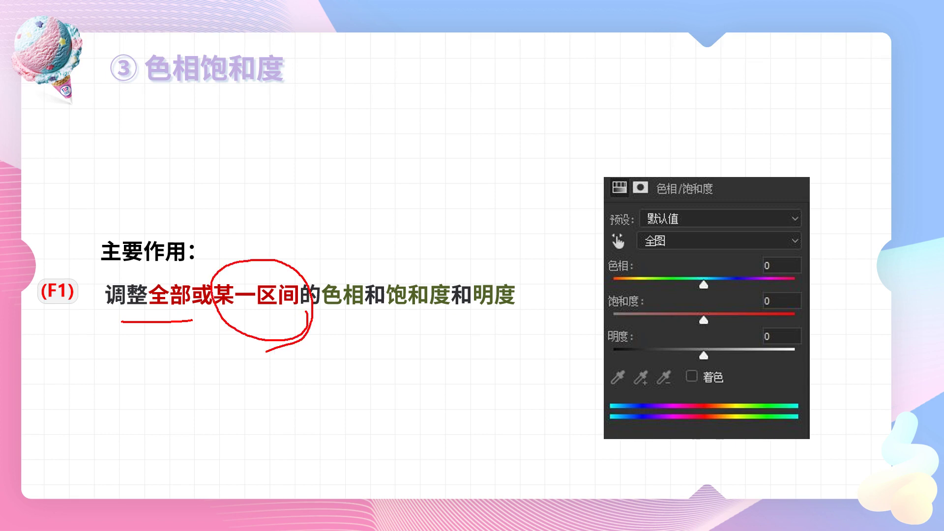
drag(329, 322, 543, 327)
key(Escape)
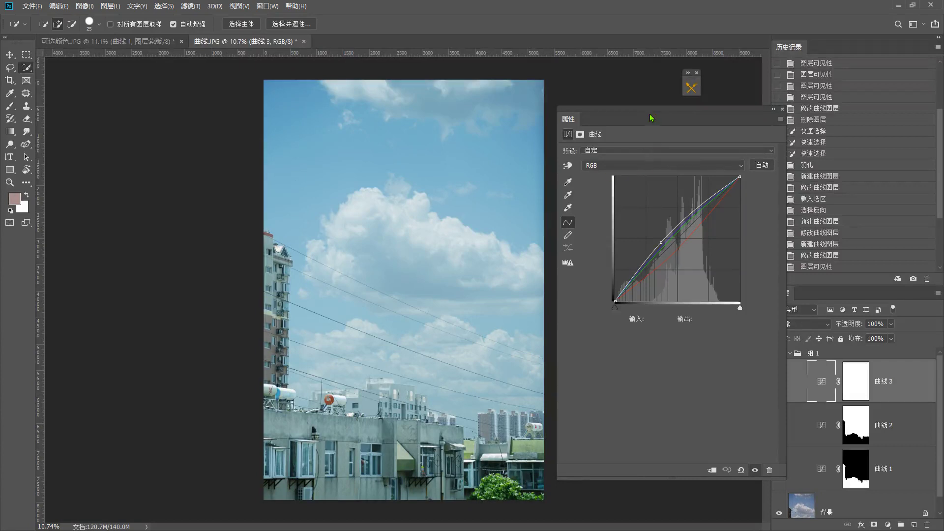
Step: Switch to the document 可选颜色.JPG, close the curve settings and delete the adjustment layer 曲线 1
drag(651, 118, 655, 115)
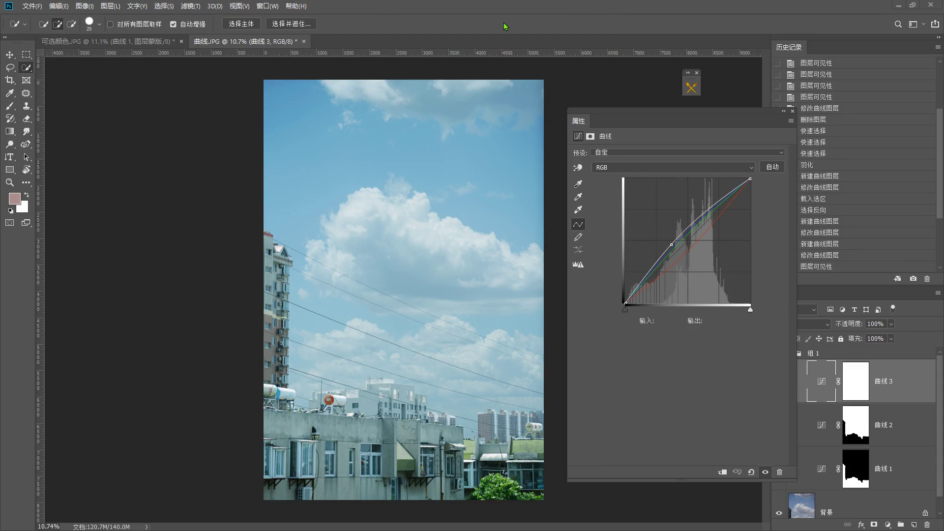
click(118, 42)
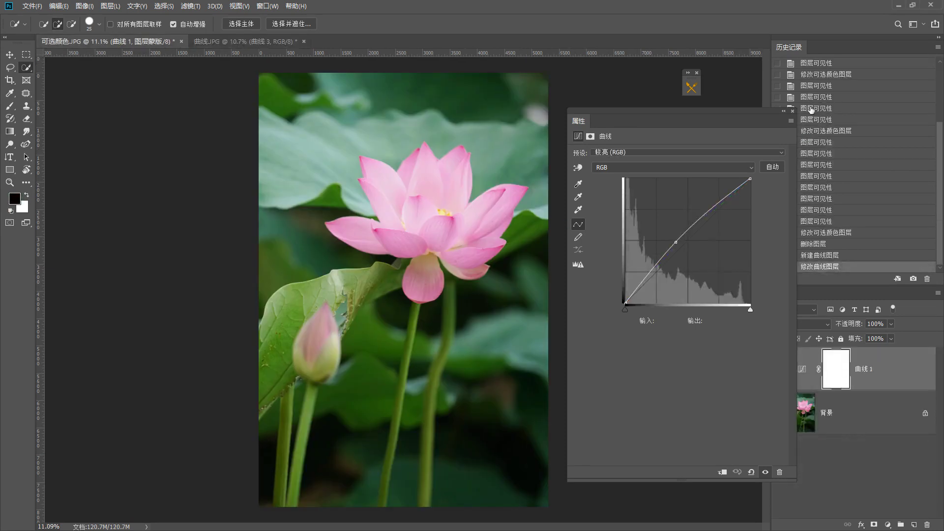
click(792, 111)
click(802, 376)
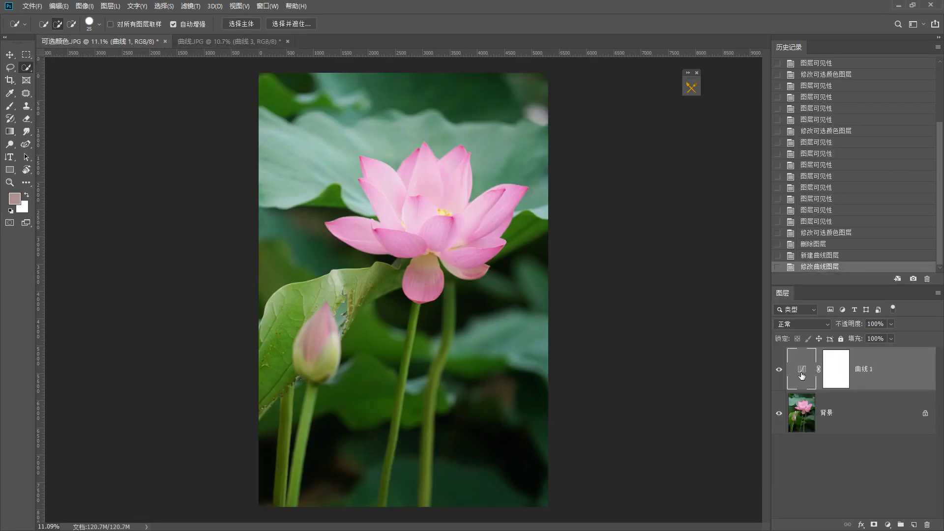
key(Delete)
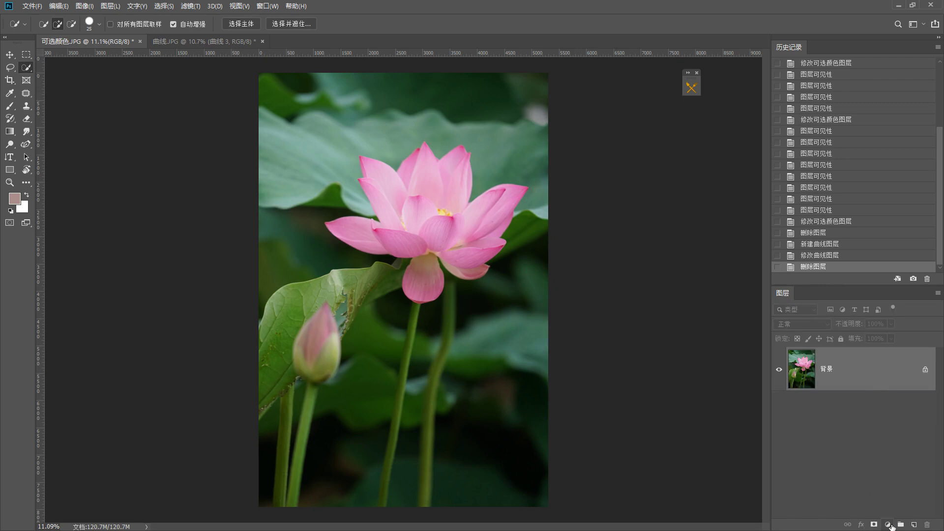
Step: Add a Hue/Saturation (色相/饱和度) adjustment layer above the lotus background and look through its colour range options
click(888, 525)
click(896, 431)
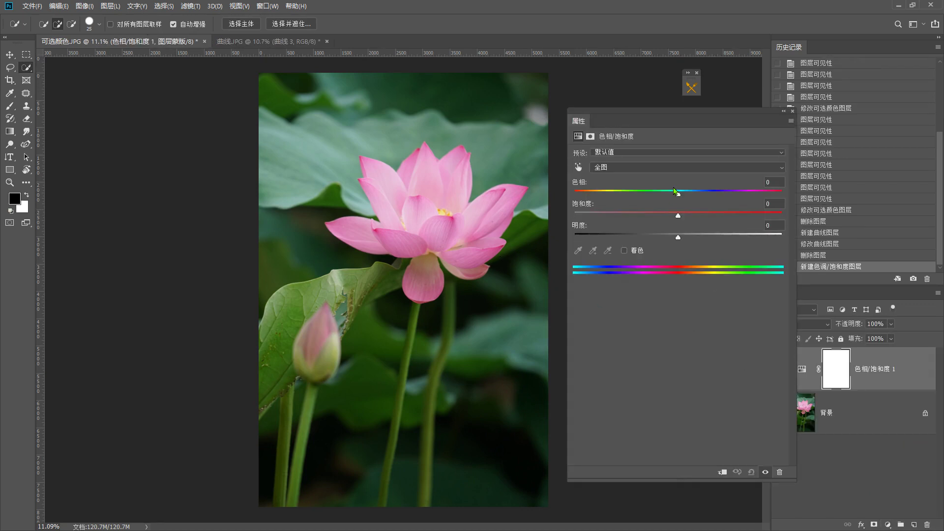
click(888, 525)
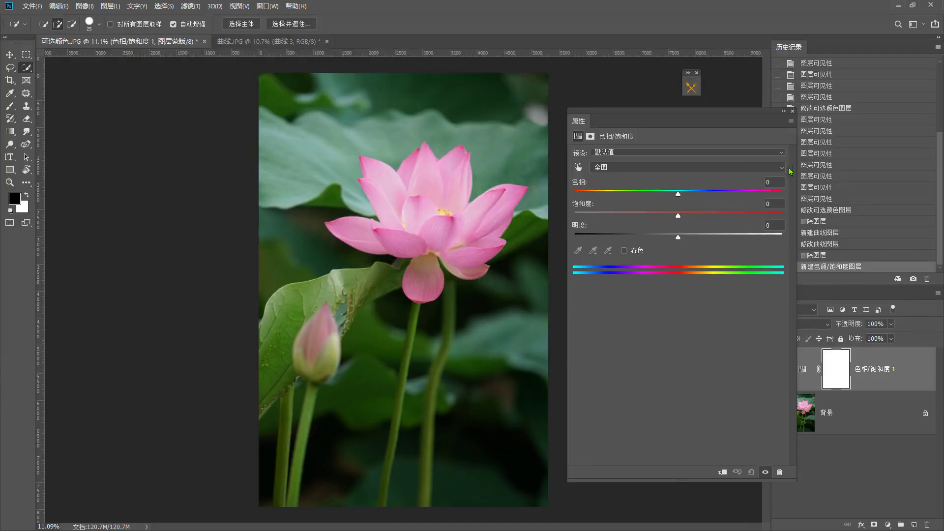
click(619, 172)
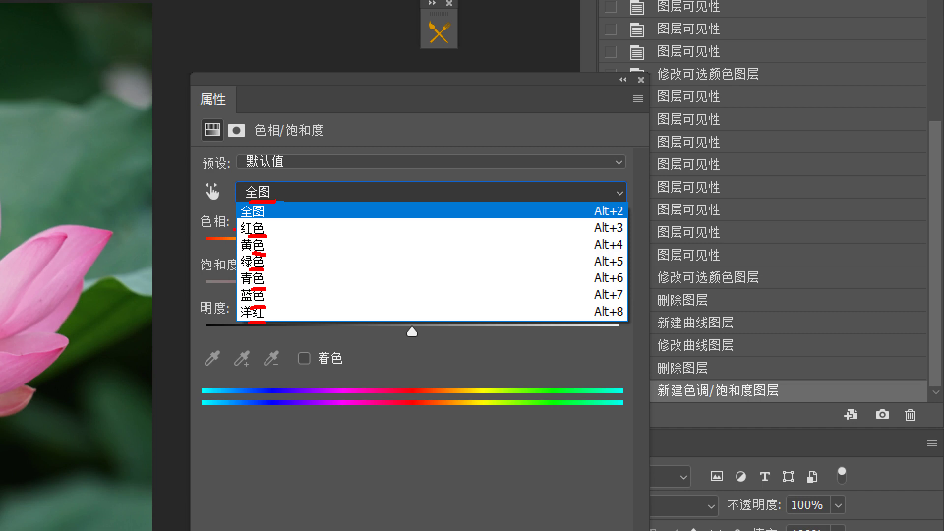
drag(218, 241, 217, 291)
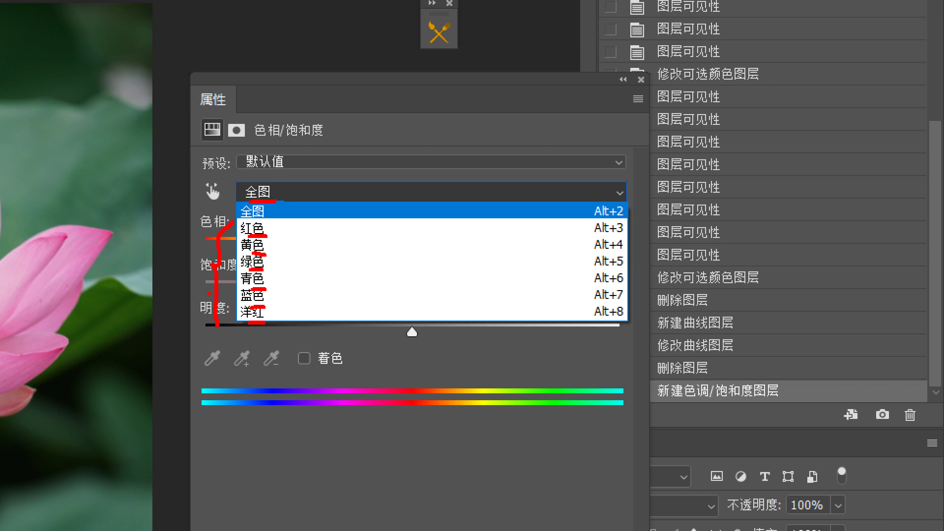
key(Escape)
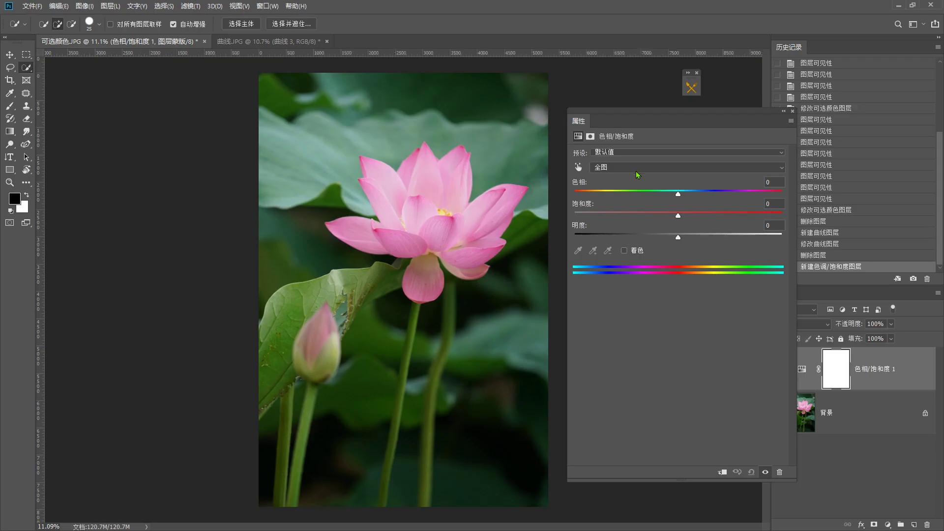
Step: Shift the hue of the 全图 range to -2, and try shifting the hue of the 红色 range
mouse_move(681, 196)
mouse_down()
mouse_move(762, 194)
mouse_move(543, 203)
mouse_move(784, 205)
mouse_move(559, 206)
mouse_move(779, 197)
mouse_move(679, 197)
mouse_up()
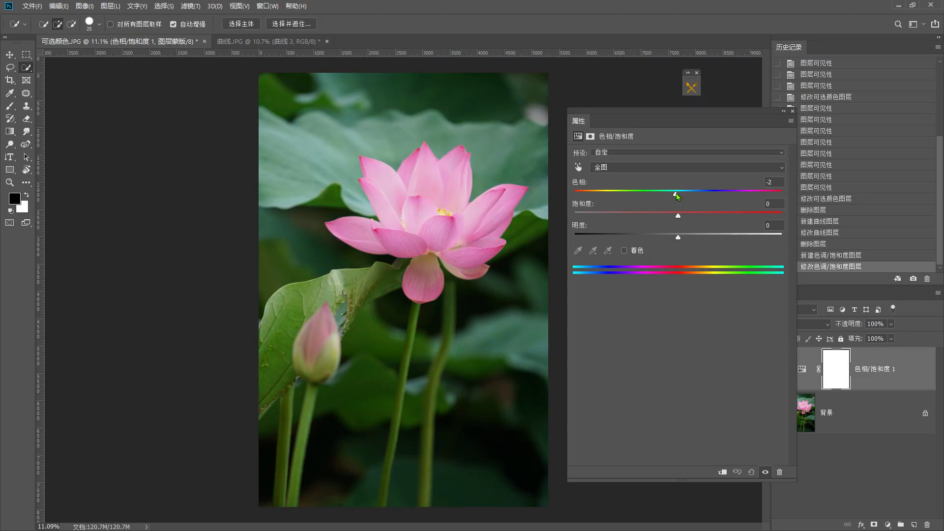
click(618, 164)
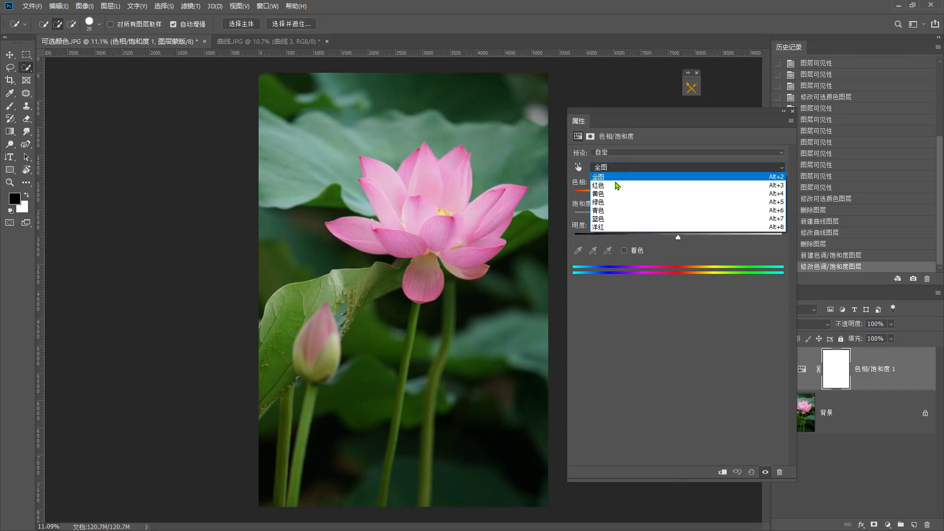
click(617, 179)
mouse_move(678, 196)
mouse_down()
mouse_move(804, 195)
mouse_move(523, 196)
mouse_move(814, 198)
mouse_move(671, 195)
mouse_up()
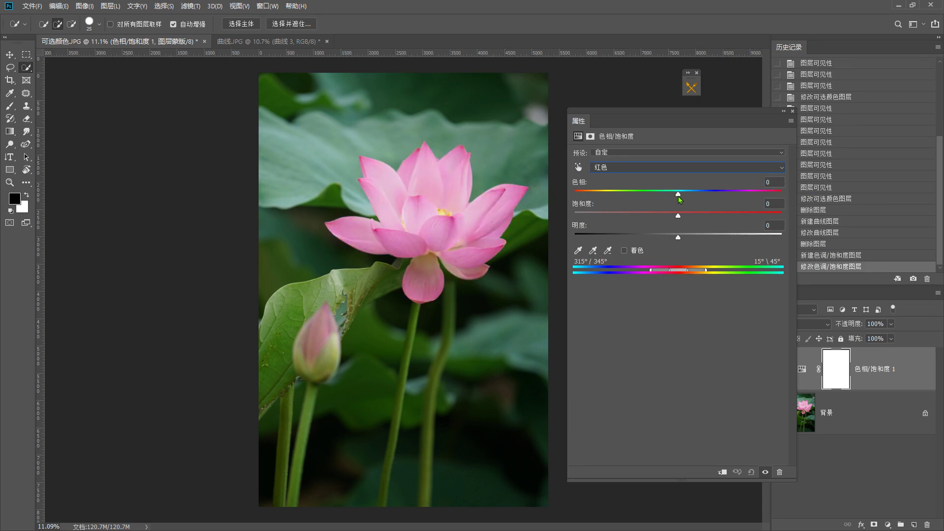
Step: Try a hue of -180 on the 绿色 range and reset that hue to 0
click(660, 168)
click(647, 202)
drag(678, 190, 541, 186)
click(781, 181)
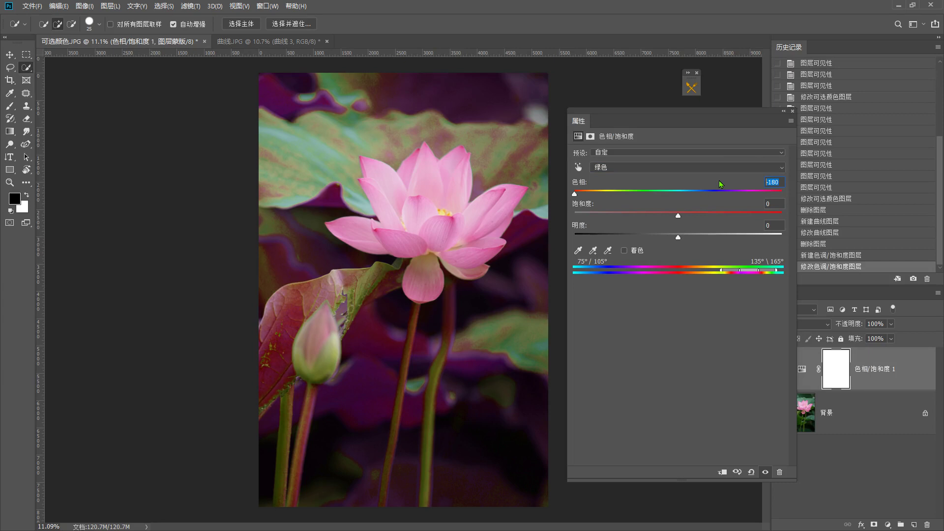
text(0)
key(Return)
click(645, 167)
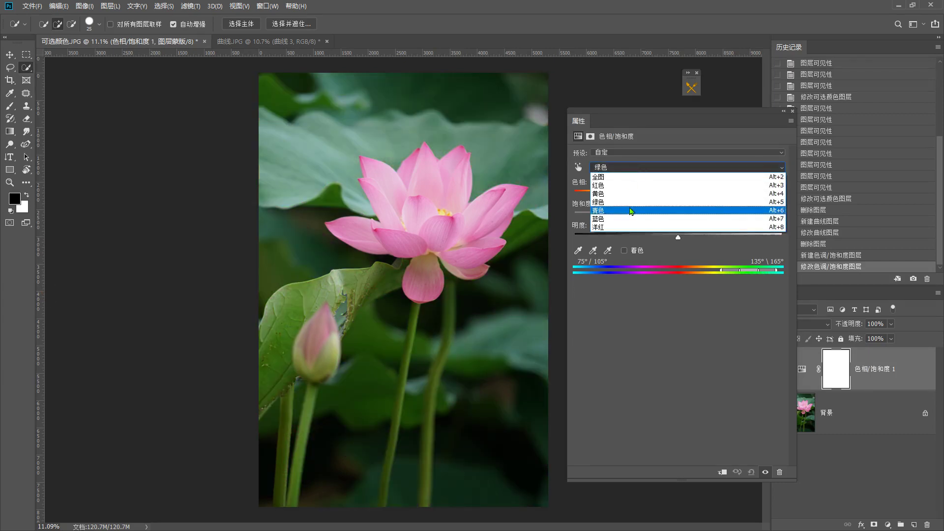
click(676, 144)
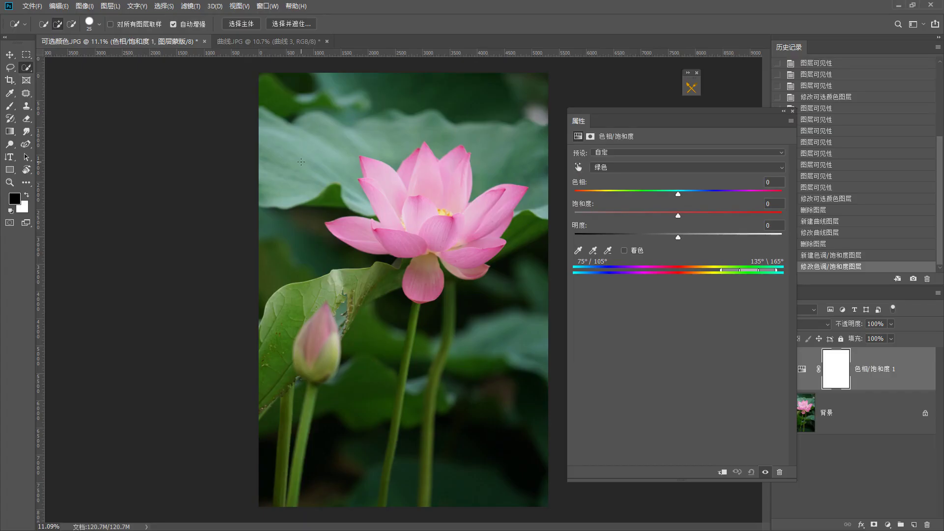
Step: Sample the lotus leaves and a petal with the on-image adjustment tool to select the petal's 洋红 colour range
mouse_move(340, 138)
mouse_down()
mouse_move(345, 174)
mouse_move(280, 96)
mouse_move(353, 155)
mouse_up()
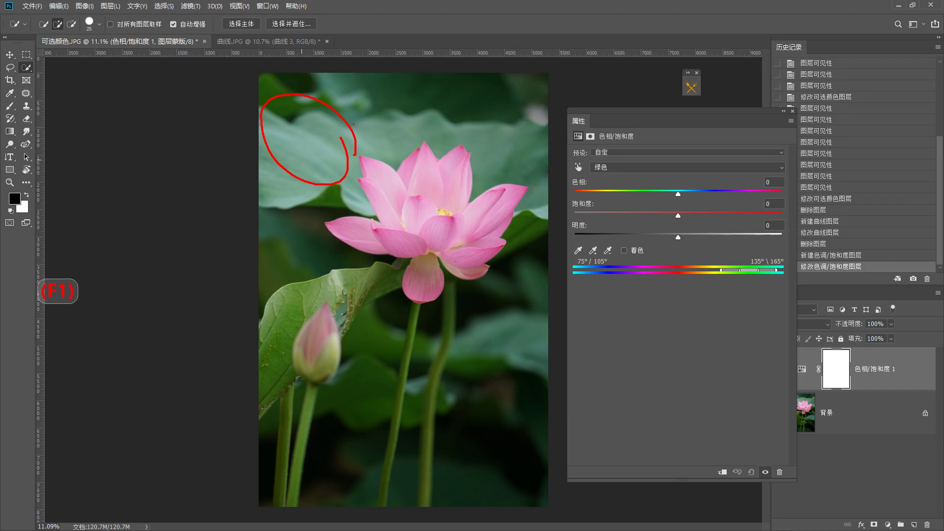
click(579, 168)
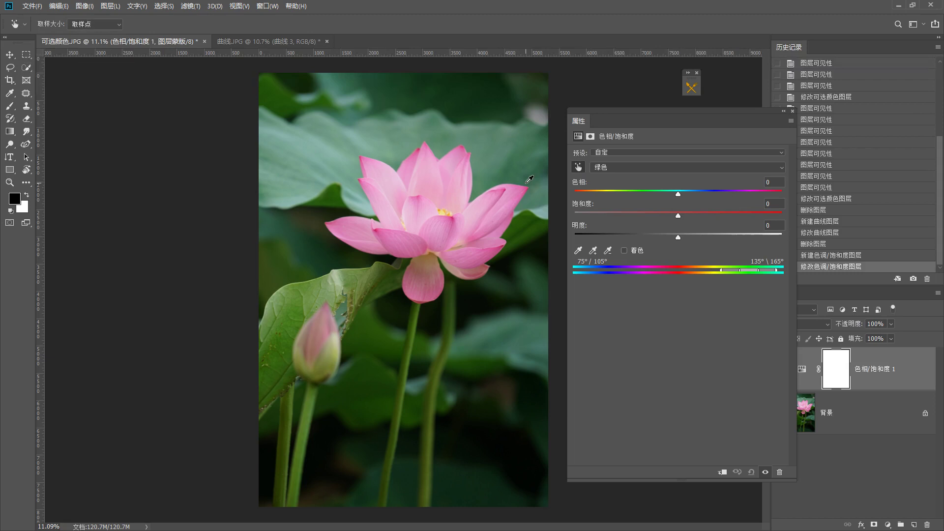
click(300, 142)
click(514, 159)
click(432, 164)
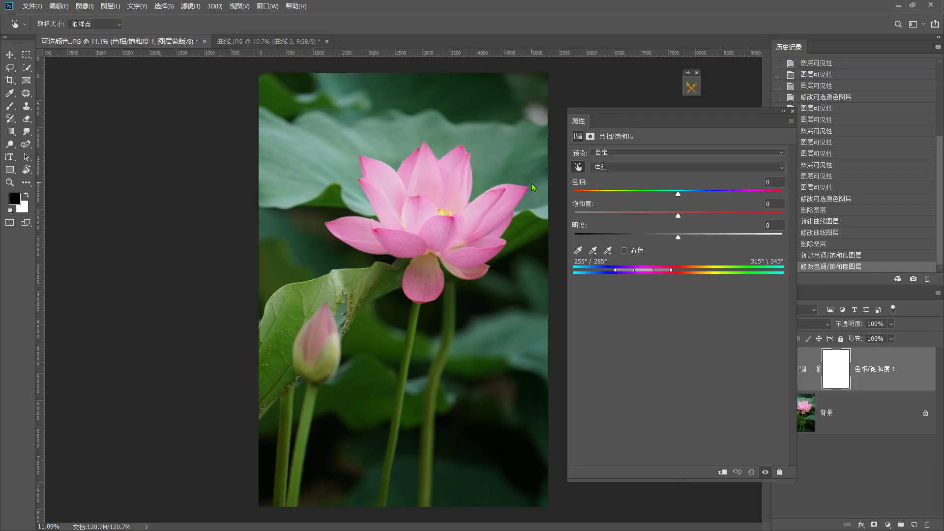
Step: Try a saturation of -92 on the 黄色 range and return that saturation to 0
click(445, 210)
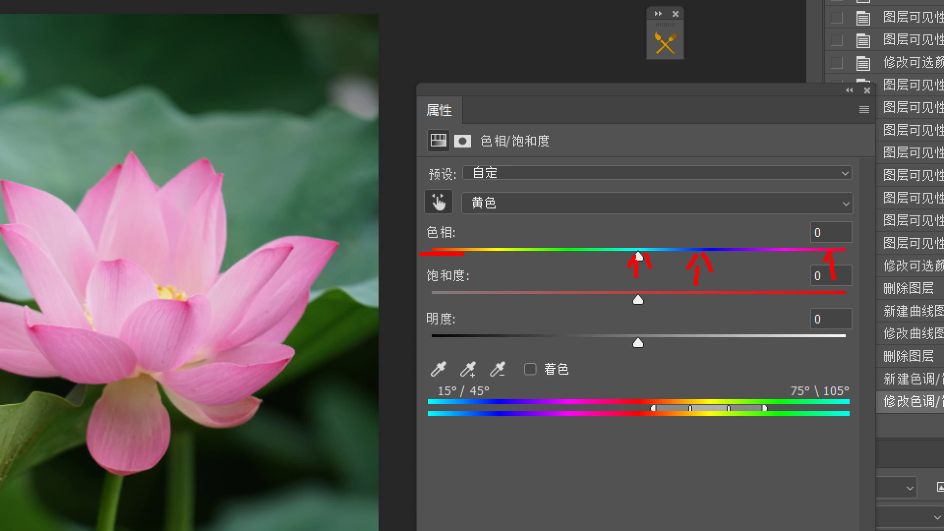
drag(446, 278, 446, 286)
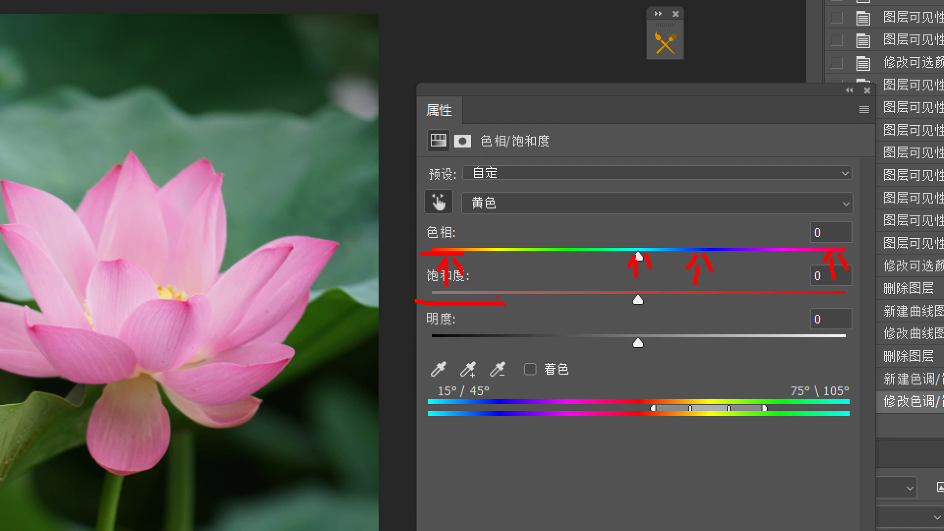
key(Escape)
click(447, 294)
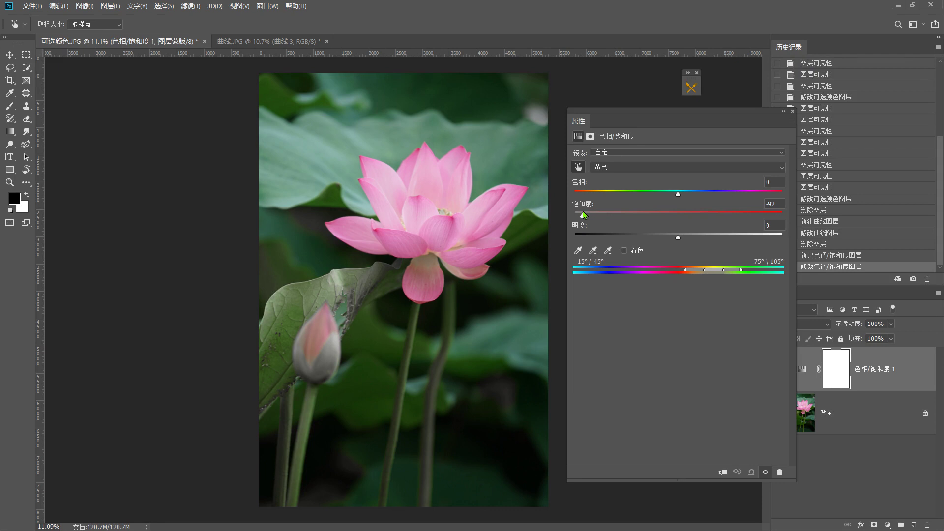
drag(584, 215, 679, 225)
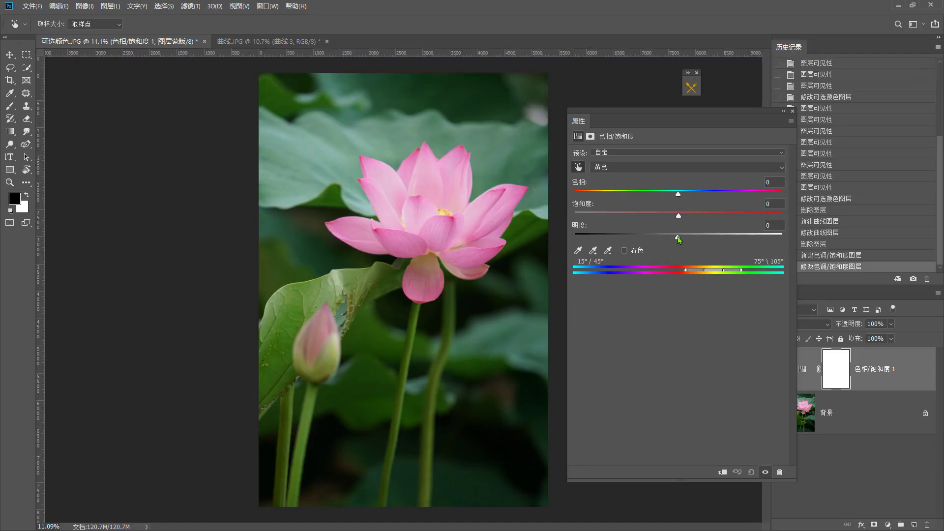
Step: Try raising the lightness of the 黄色 range to +76 and reset the lightness to 0
drag(678, 239, 745, 250)
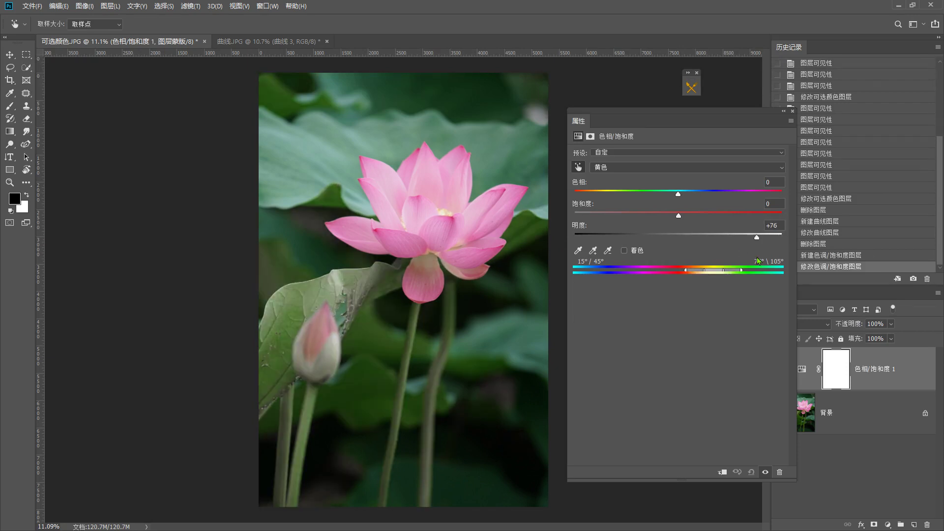
drag(782, 225, 733, 230)
text(0)
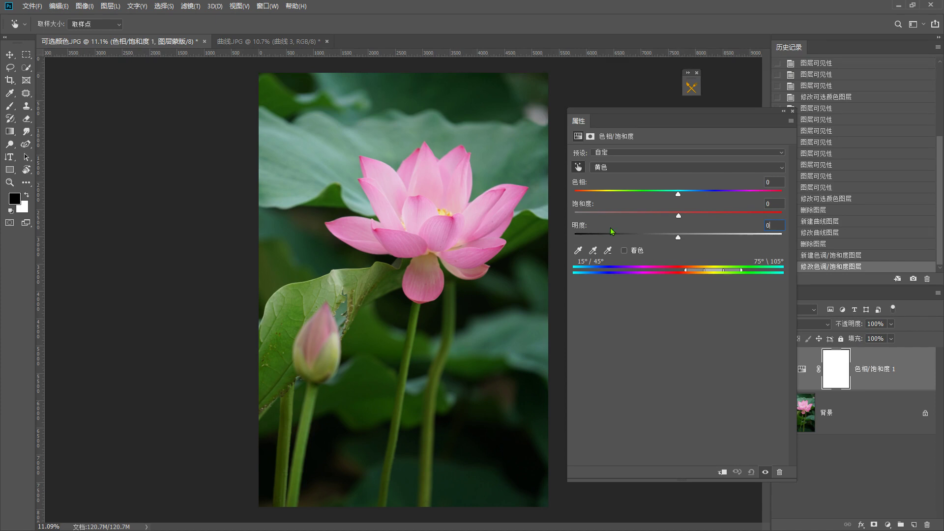
Step: Sample the lotus leaves with the range eyedropper to make the 青色 colour range active
click(608, 250)
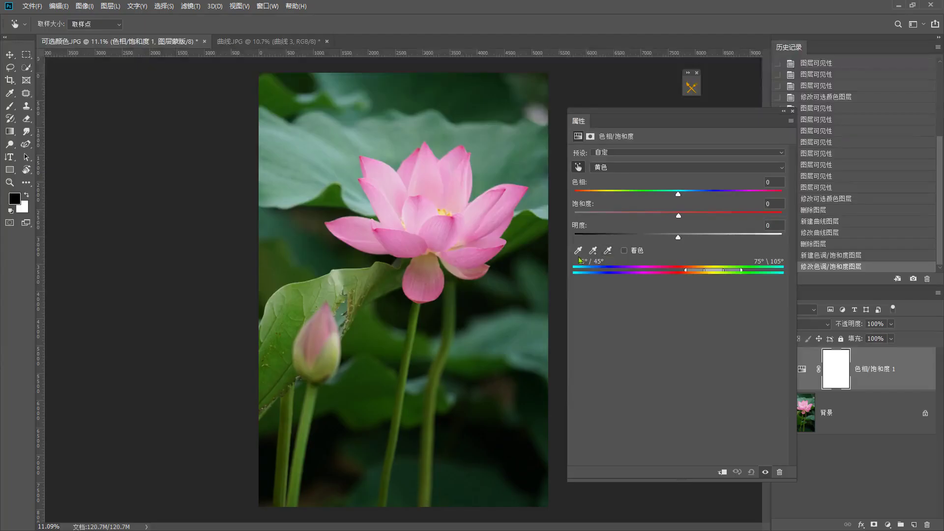
click(422, 268)
click(250, 67)
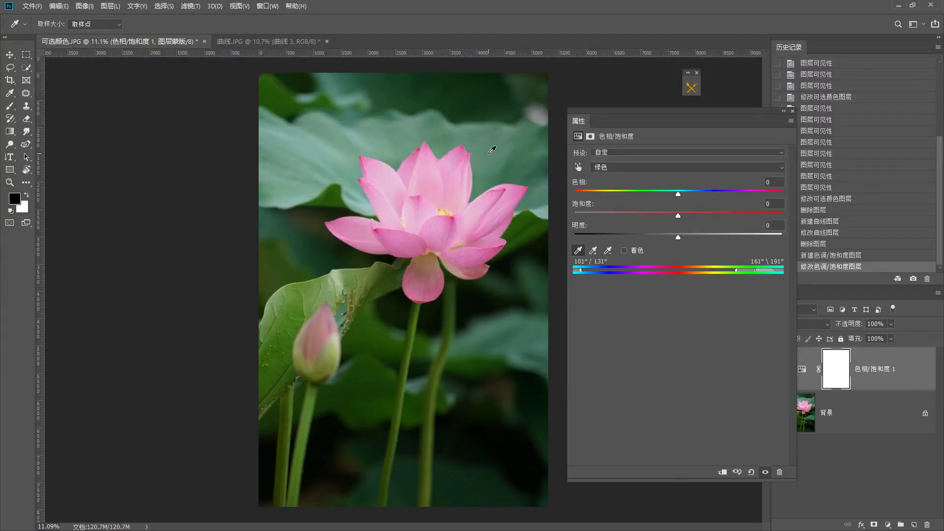
click(506, 141)
click(475, 208)
click(324, 167)
click(367, 129)
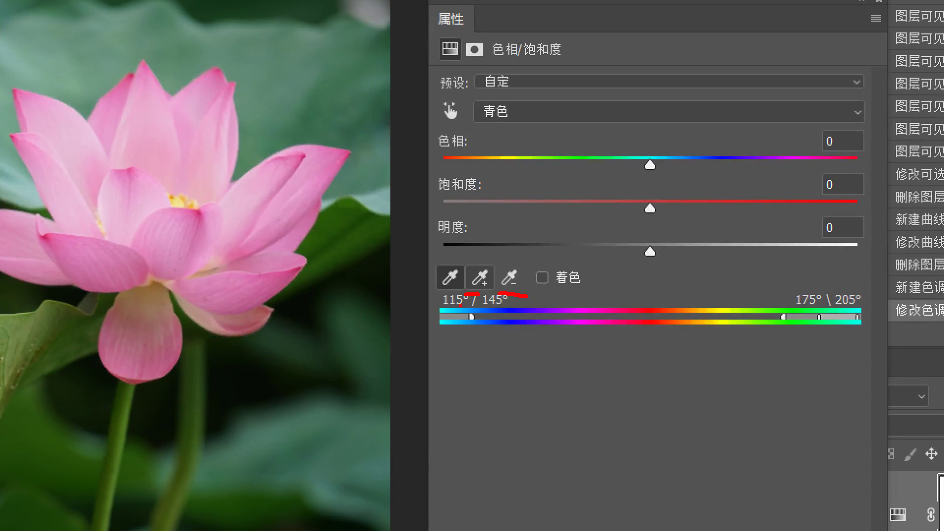
Step: Shift the hue of the sampled 青色 range to +43 to recolour the background leaves
drag(470, 246, 489, 246)
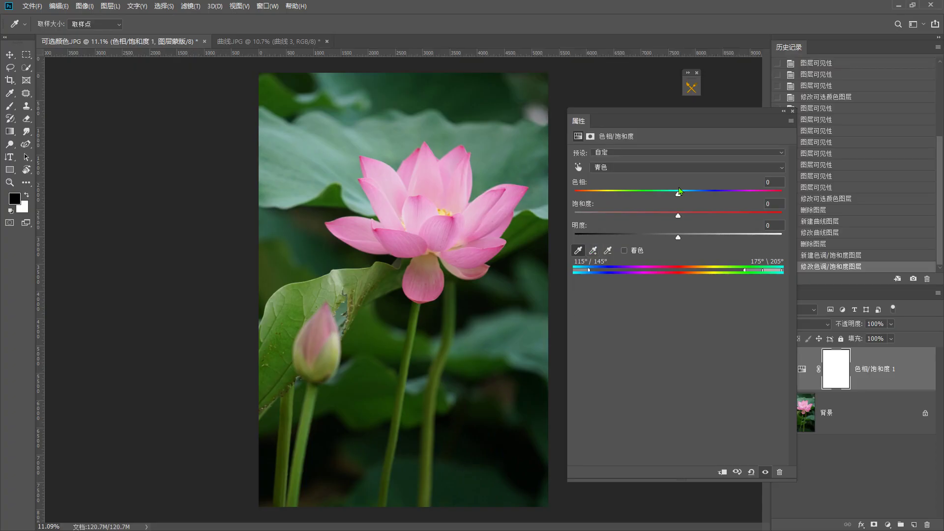
drag(677, 195, 715, 196)
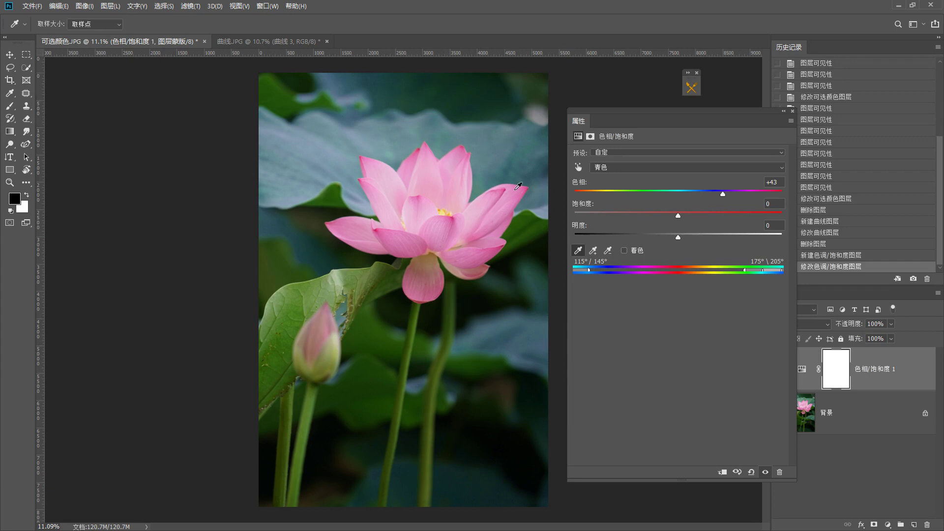
key(F1)
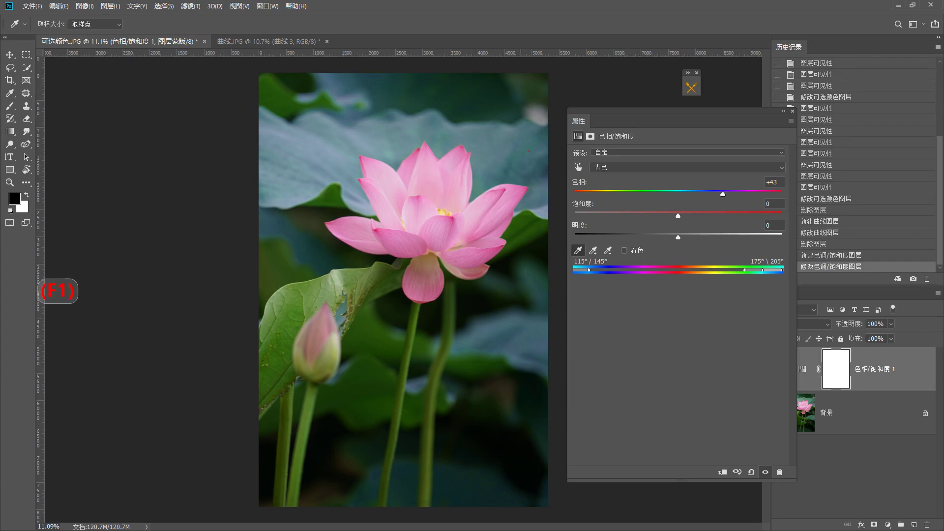
mouse_move(429, 68)
mouse_down()
mouse_move(430, 82)
mouse_move(400, 89)
mouse_up()
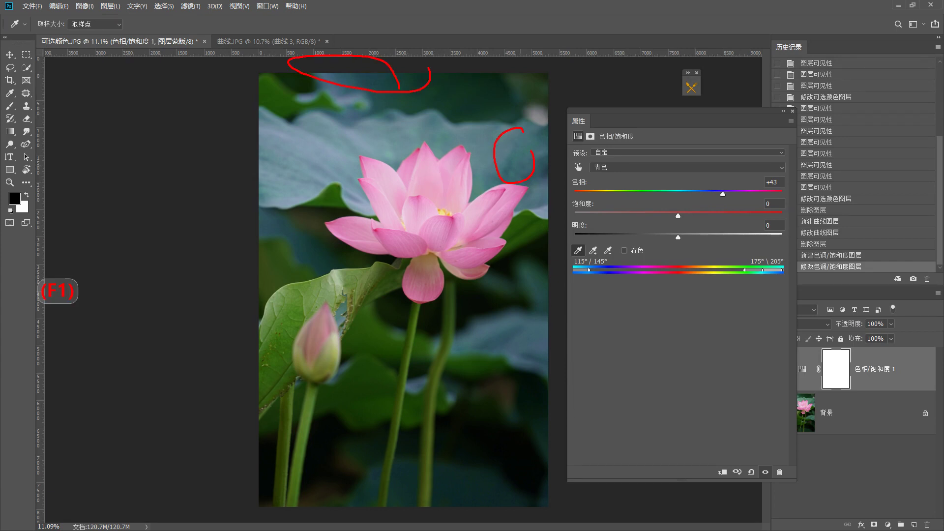
key(Escape)
key(F1)
mouse_move(543, 164)
mouse_down()
mouse_move(470, 186)
mouse_move(551, 111)
mouse_move(551, 182)
mouse_up()
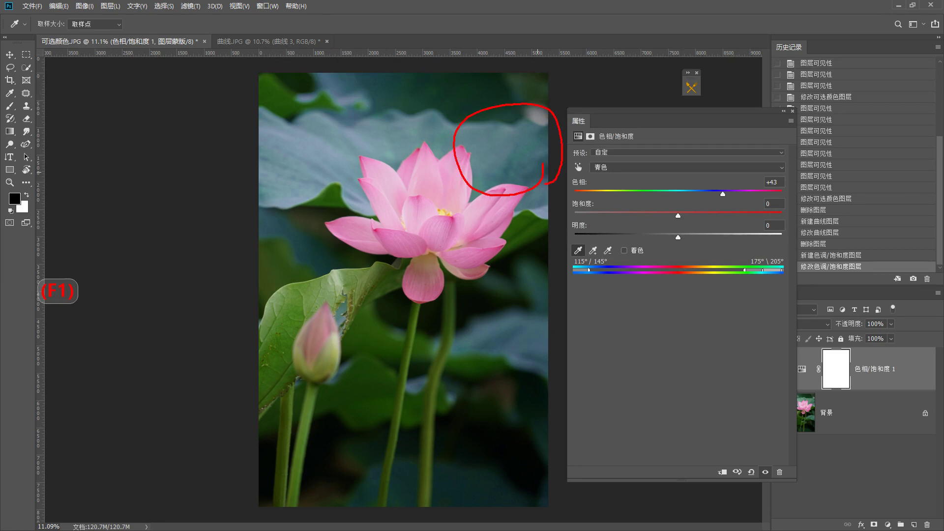
mouse_move(339, 150)
mouse_down()
mouse_move(301, 114)
mouse_move(348, 179)
mouse_up()
key(Escape)
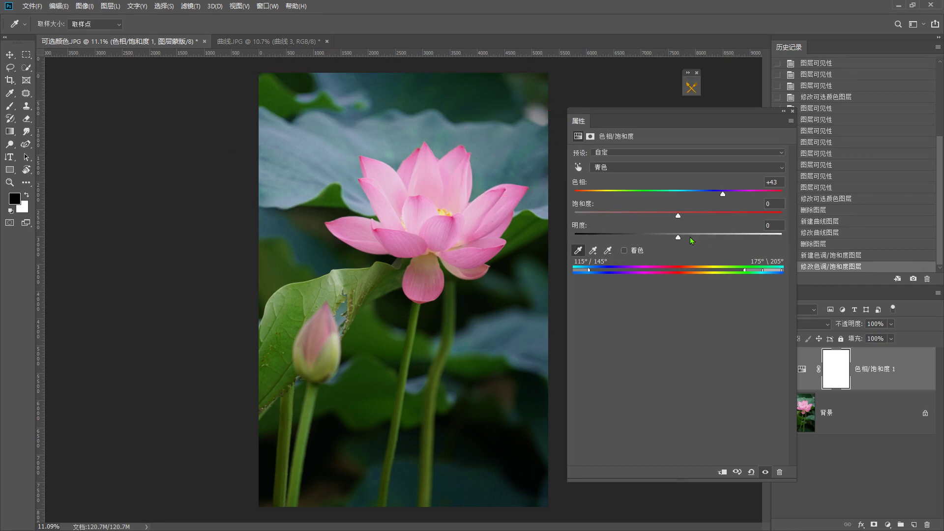
Step: Subtract the large leaf behind the flower from the sampled range with the subtracting eyedropper
click(608, 251)
click(522, 155)
click(547, 178)
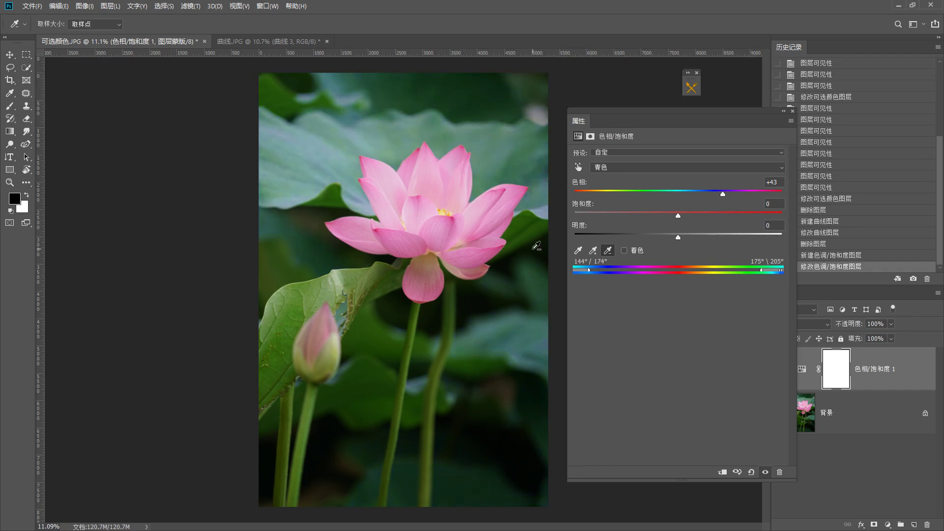
key(F1)
mouse_move(354, 143)
mouse_down()
mouse_move(353, 201)
mouse_move(229, 140)
mouse_move(289, 98)
mouse_move(341, 165)
mouse_move(319, 204)
mouse_up()
key(Escape)
Step: Add the large background leaf and the lower leaf beside the bud to the sampled range with the adding eyedropper
click(593, 251)
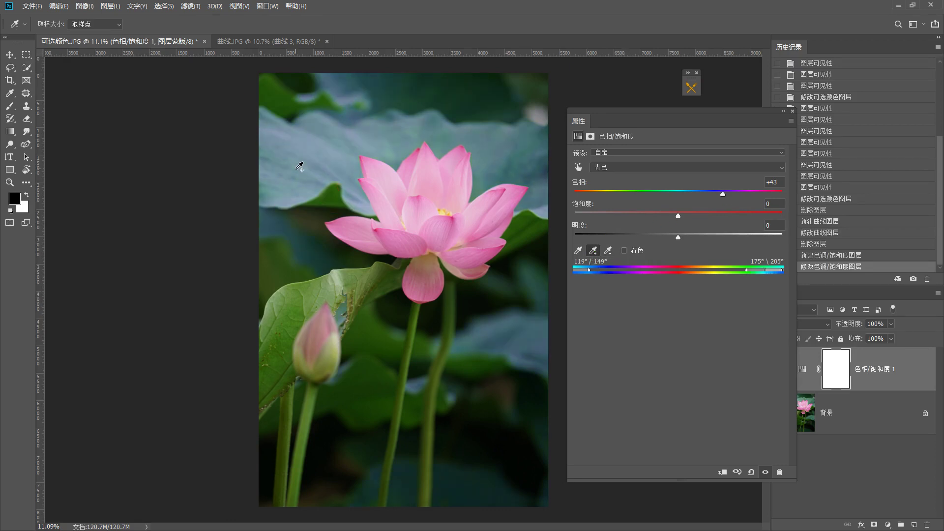
click(316, 288)
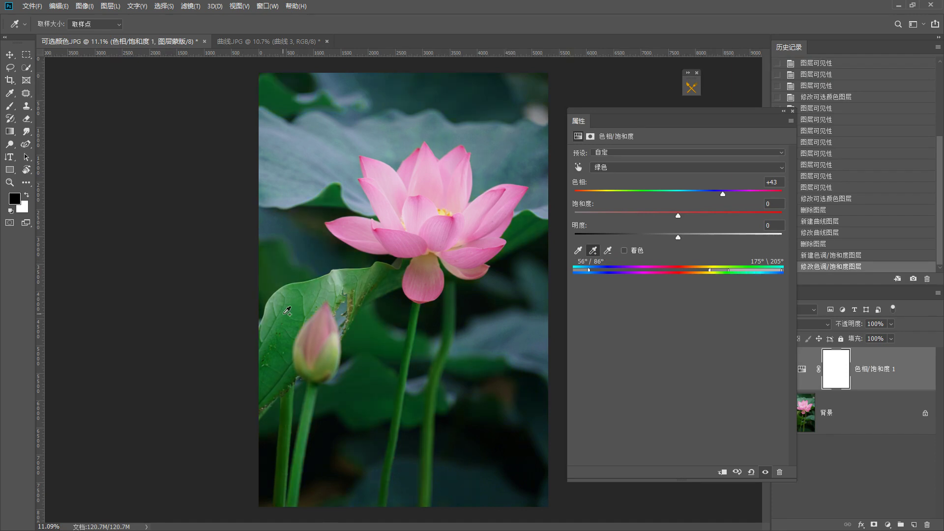
click(372, 281)
Step: Compare the photo with and without the Hue/Saturation adjustment, and reset the 绿色 range's hue to 0
click(765, 472)
click(765, 472)
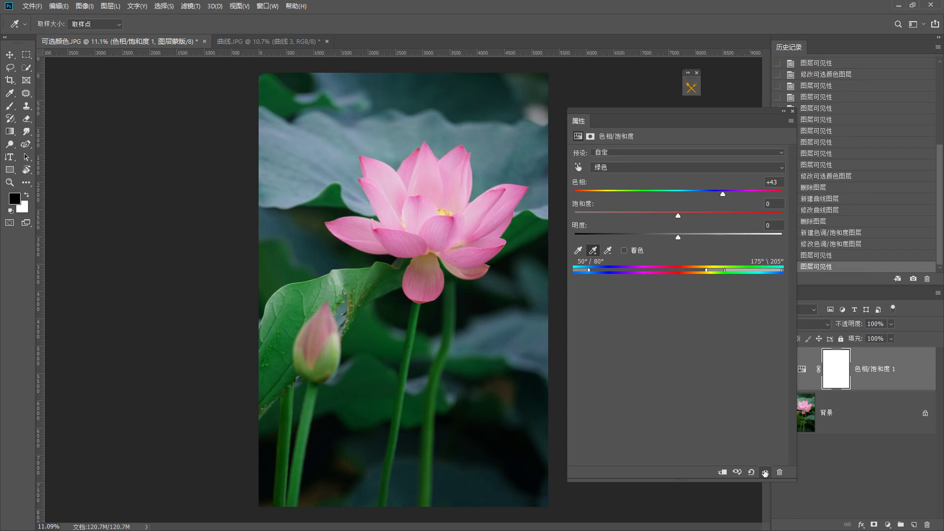
click(765, 472)
click(765, 472)
key(F1)
mouse_move(457, 358)
mouse_down()
mouse_move(248, 289)
mouse_move(465, 404)
mouse_up()
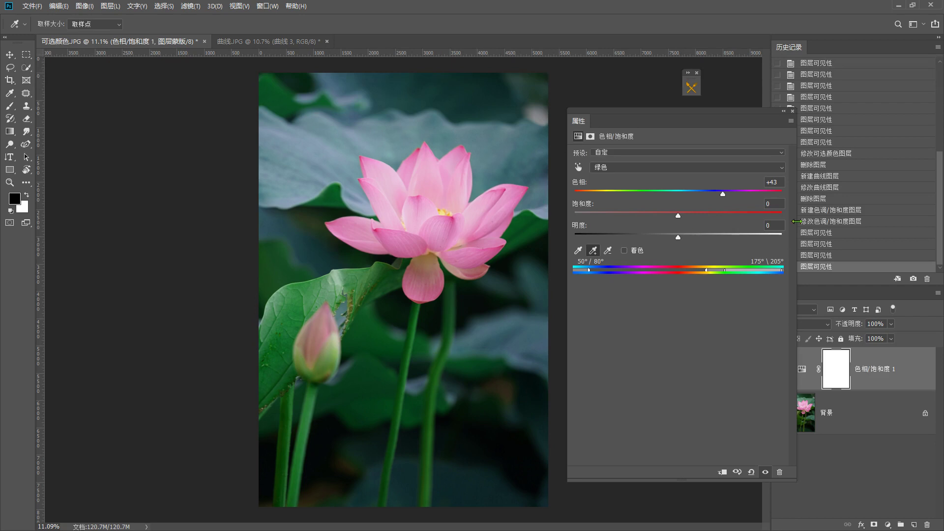
click(781, 181)
text(0)
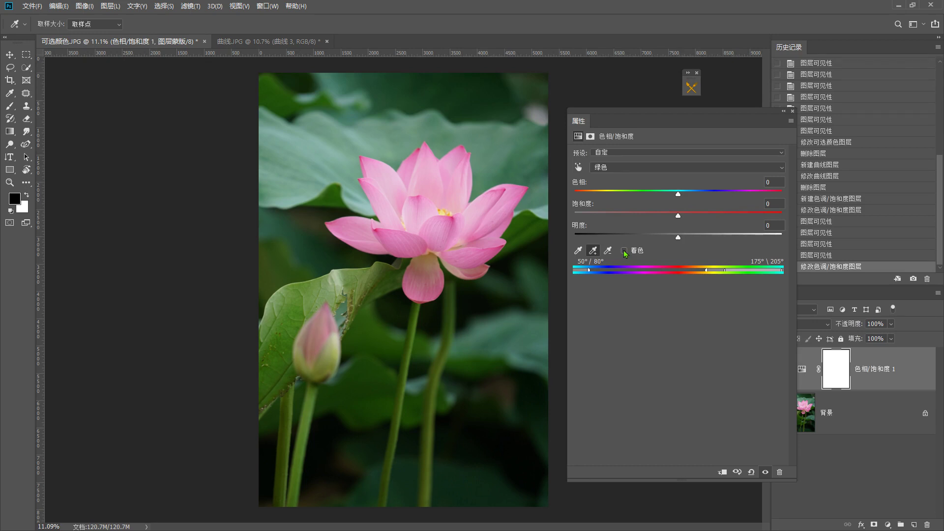
Step: Try tinting the whole photo with the 着色 option and a shifted hue, and restore the 全图 range without tinting at hue 0
click(624, 251)
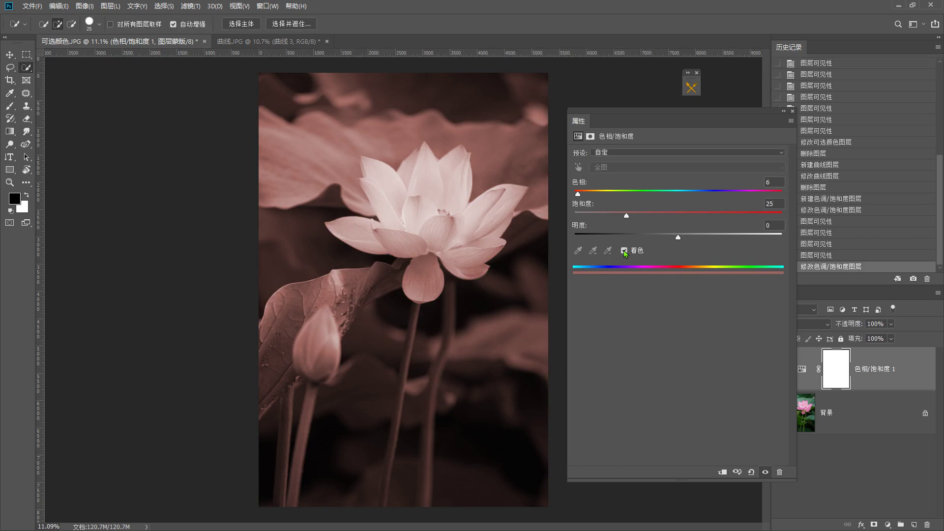
drag(576, 196, 762, 195)
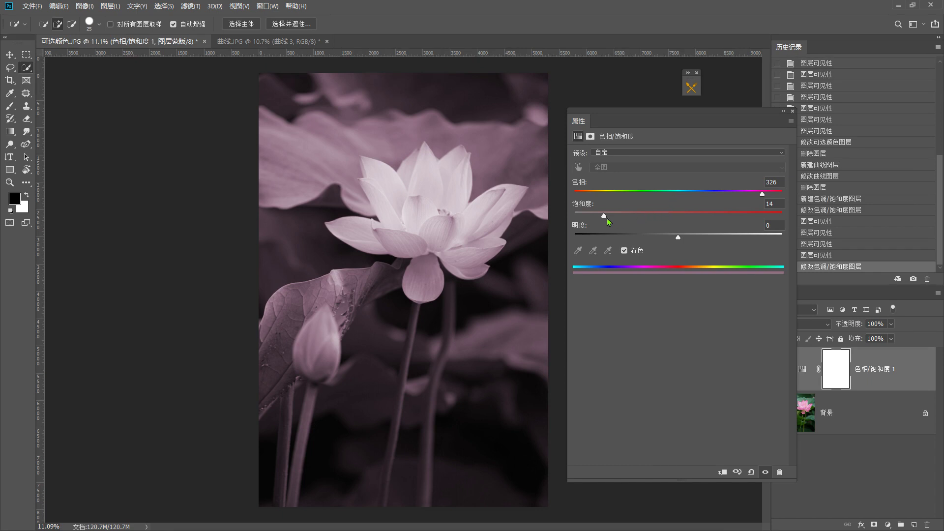
click(623, 250)
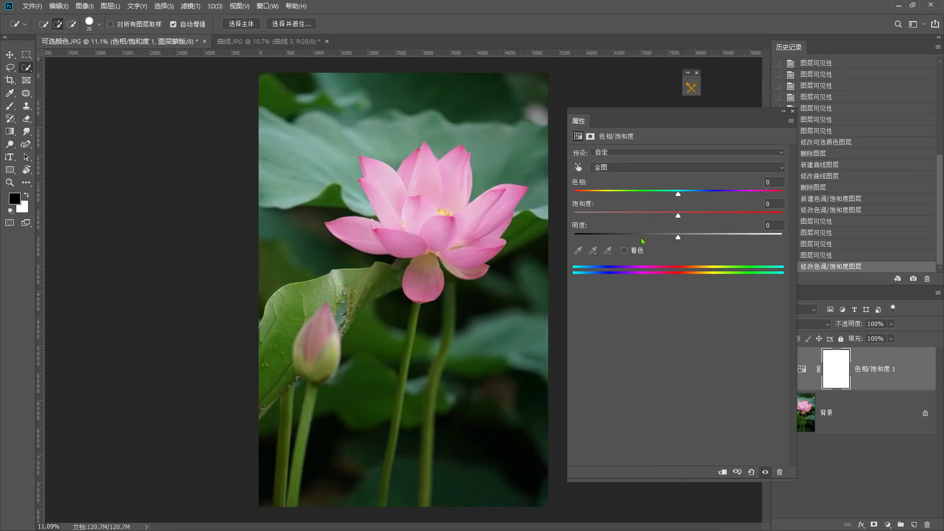
mouse_move(678, 194)
mouse_down()
mouse_move(665, 194)
mouse_move(688, 196)
mouse_up()
text(0)
key(shift)
text(guan)
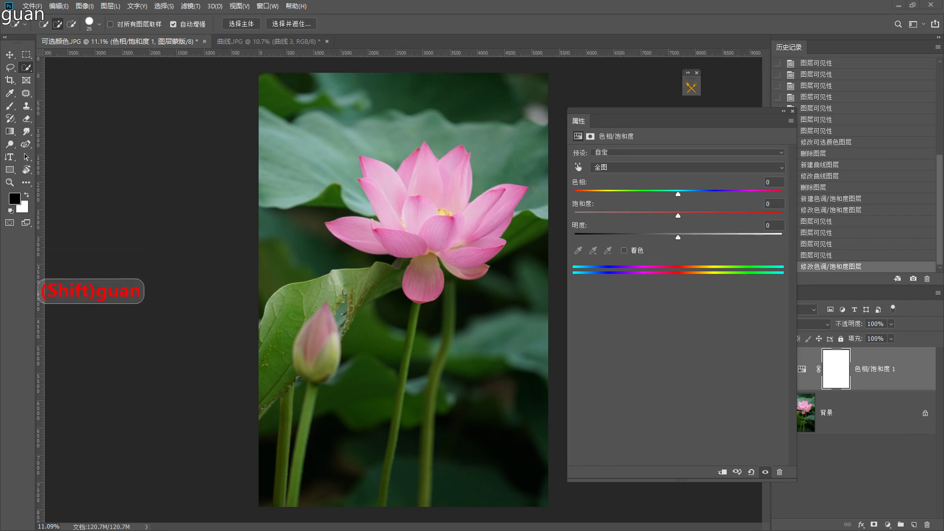
text(gao)
key(BackSpace)
key(BackSpace)
key(BackSpace)
key(BackSpace)
key(BackSpace)
key(BackSpace)
key(BackSpace)
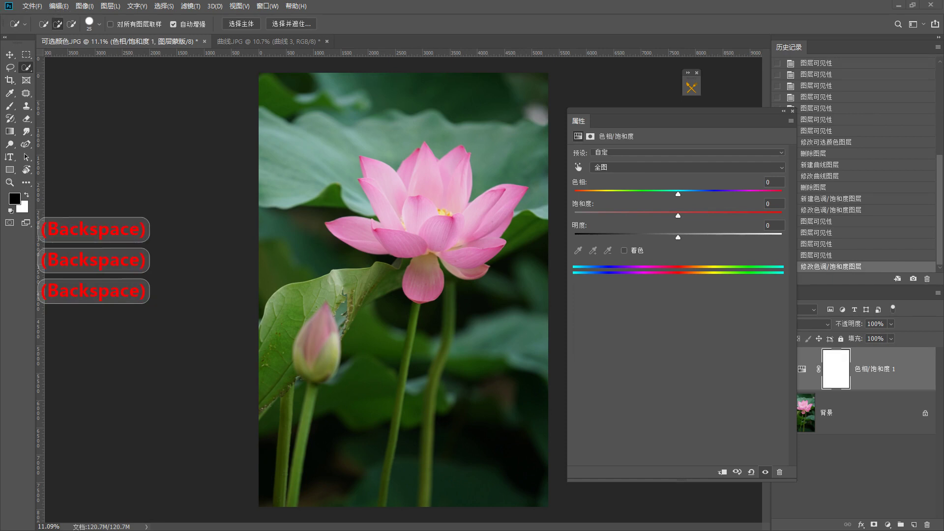
Step: Write the break notice 广告之后精彩继续20分钟 as overlay text on the screen
key(shift)
text(guangao)
key(space)
text(zhi)
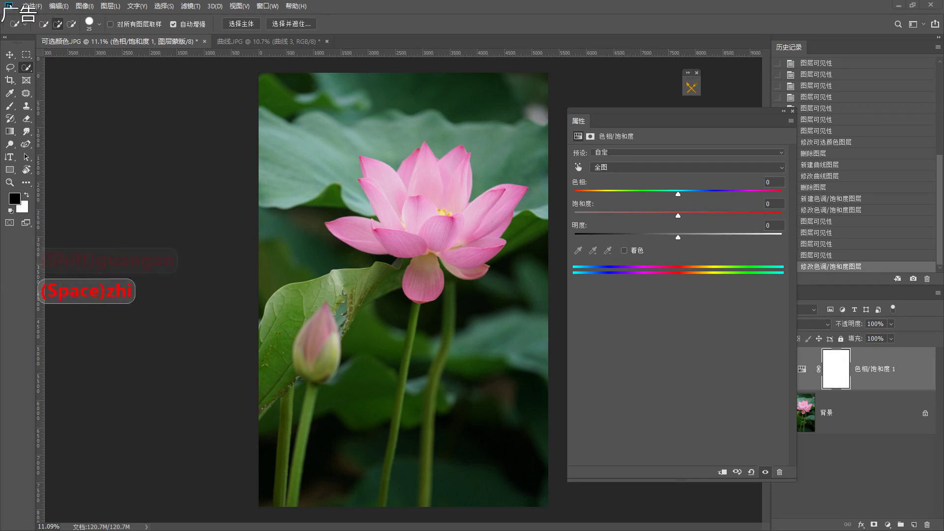
text(hou)
key(space)
text(jingcai)
key(space)
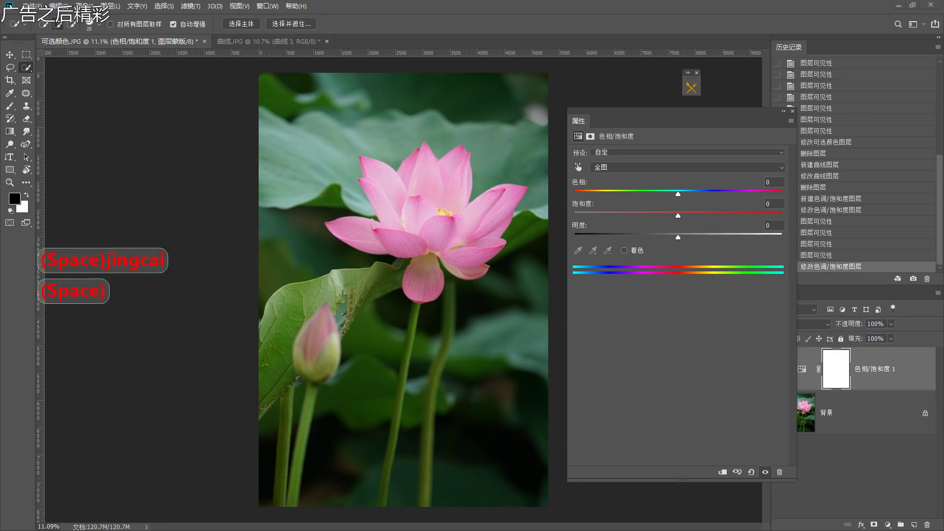
text(jixu)
key(space)
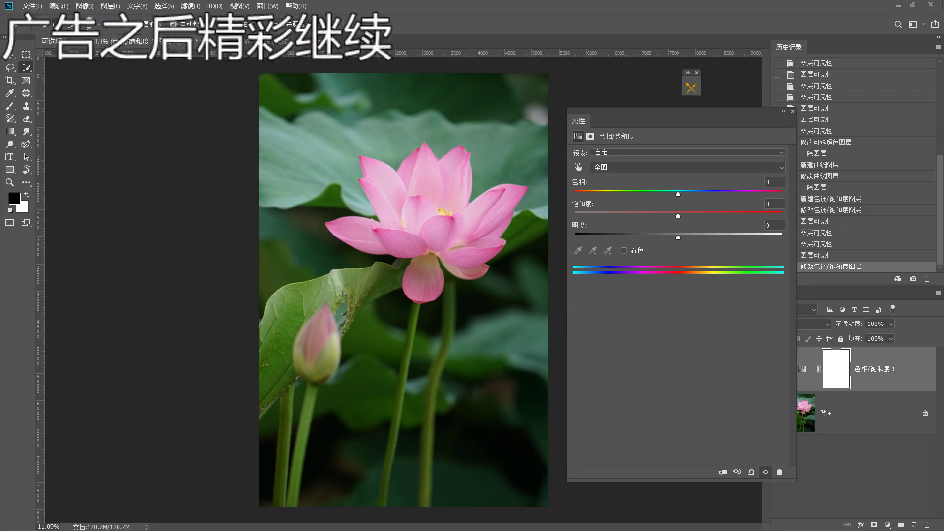
text(2)
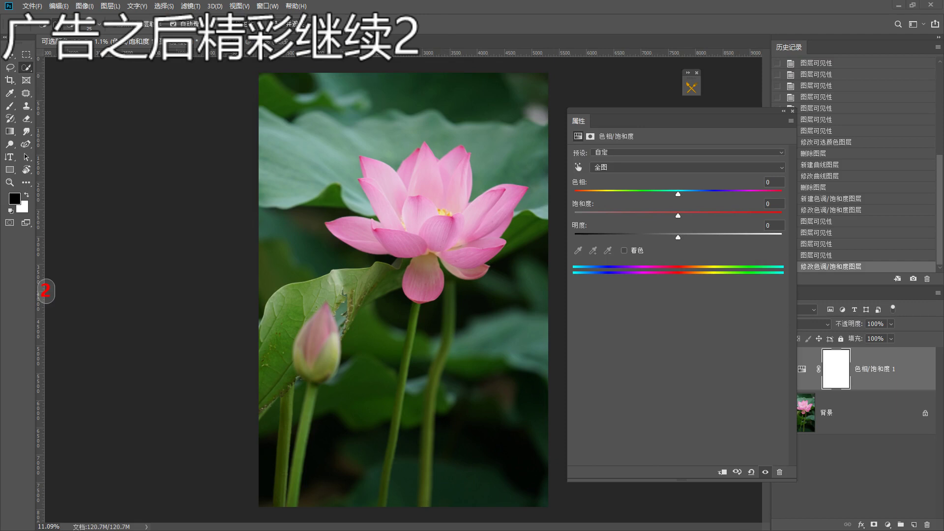
text(0fenzhong)
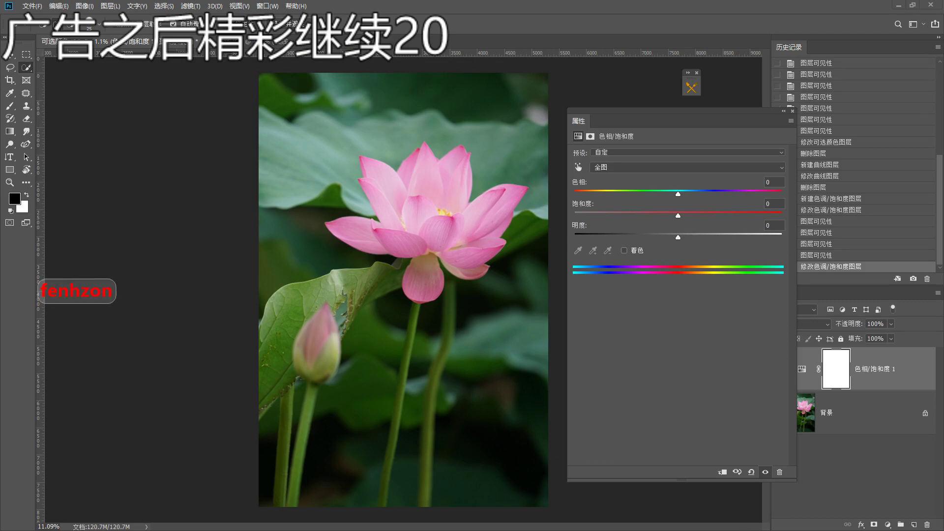
key(space)
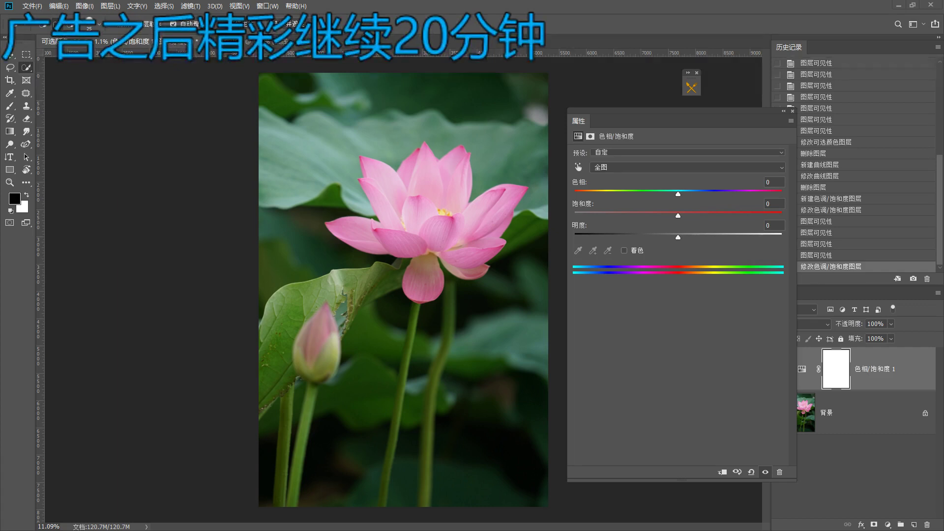
Step: Switch to QQ音乐 and start playing the current song
key(alt+Tab)
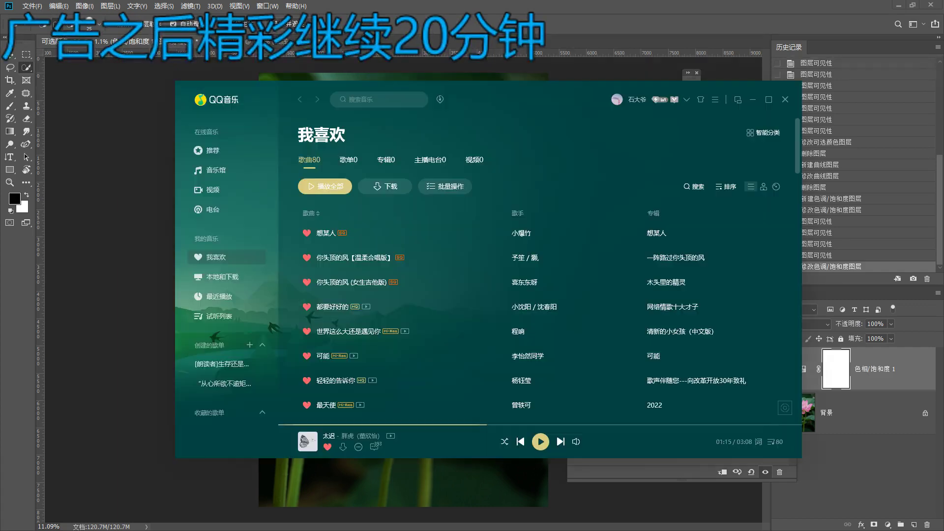
click(539, 442)
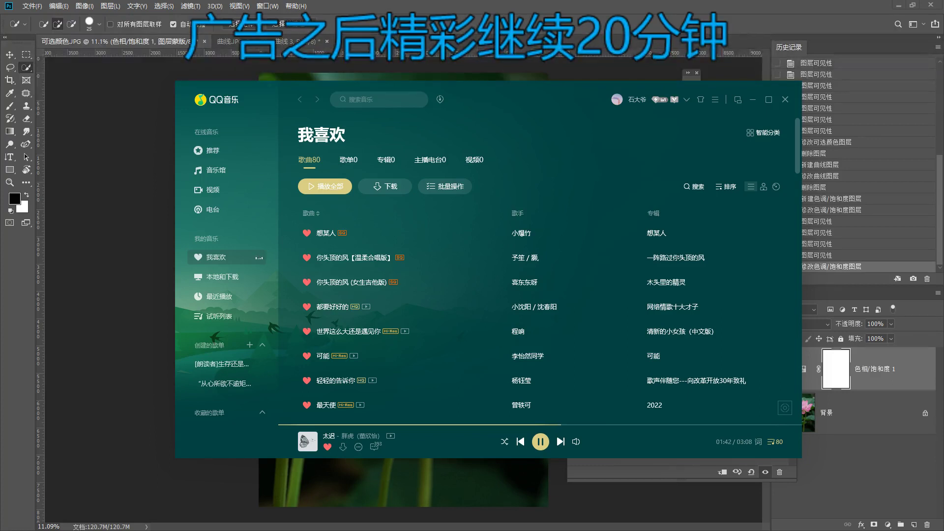
Step: Change the break notice to 10分钟 and skip to the next song in QQ音乐
key(BackSpace)
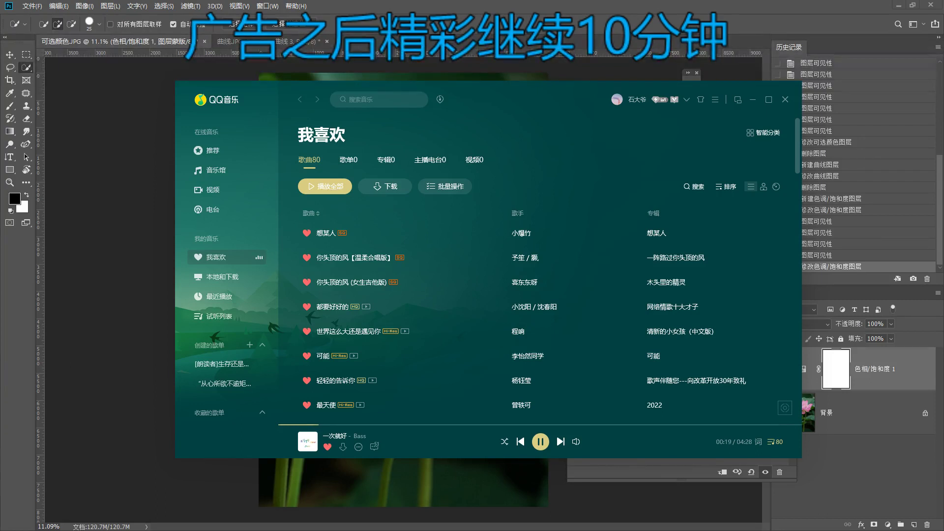
click(560, 441)
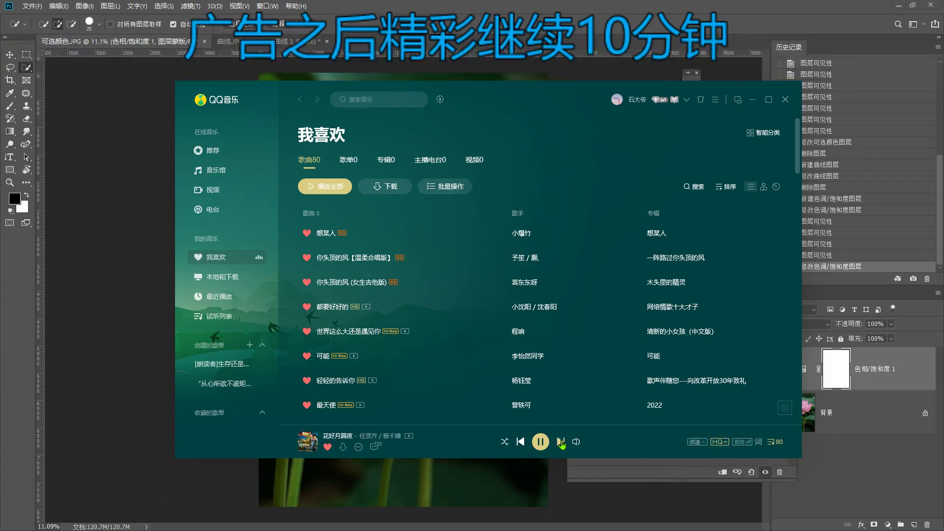
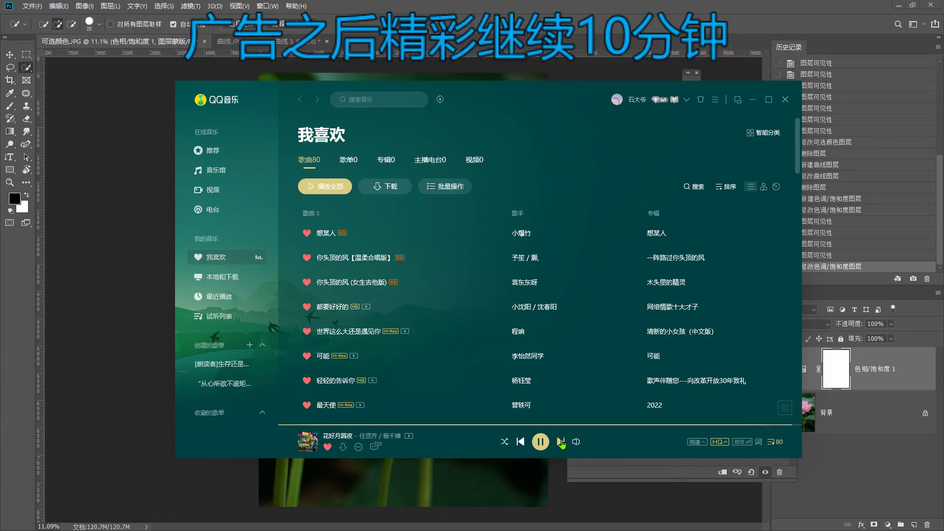
Step: Skip the current track so that 遇见 plays from the 我喜欢 playlist during the break
click(562, 442)
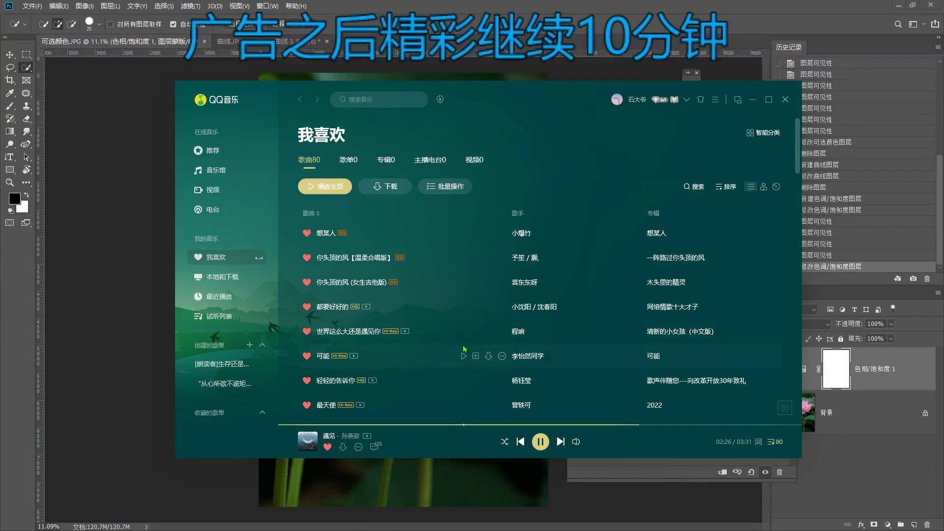
mouse_move(465, 336)
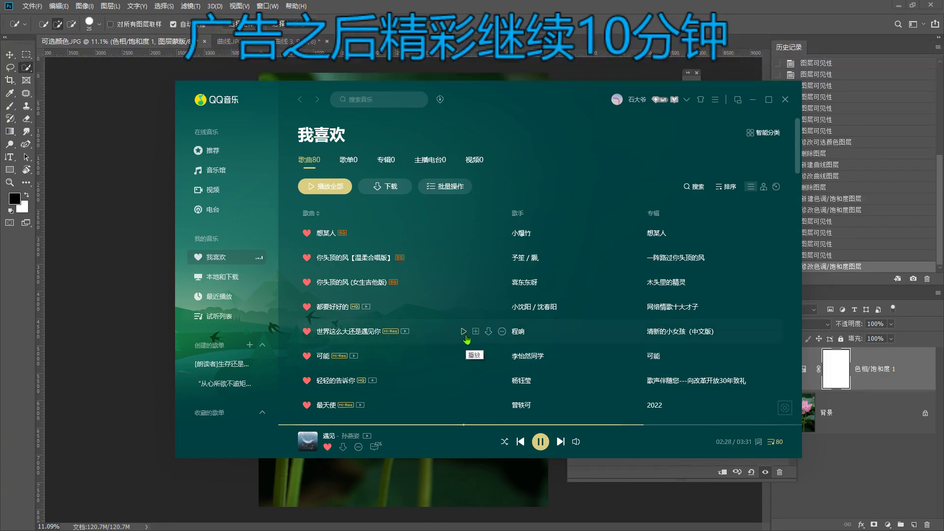
mouse_move(470, 305)
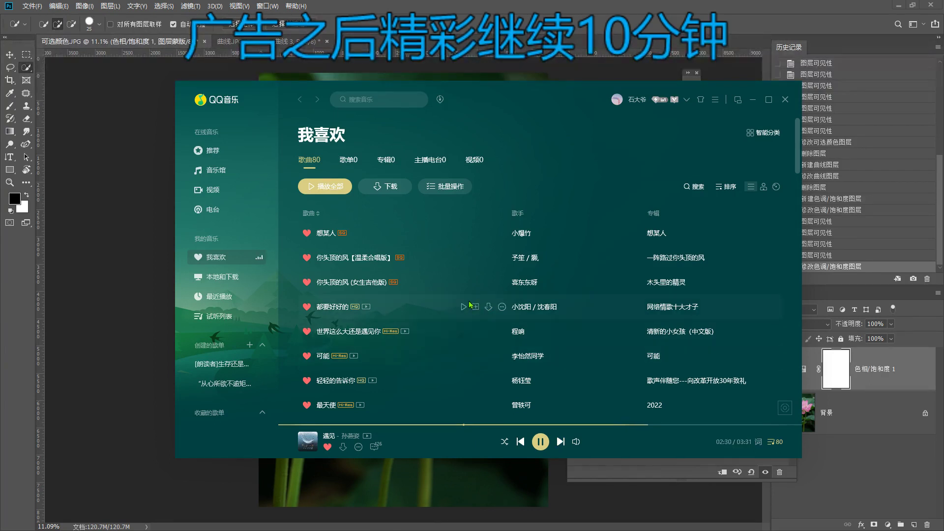
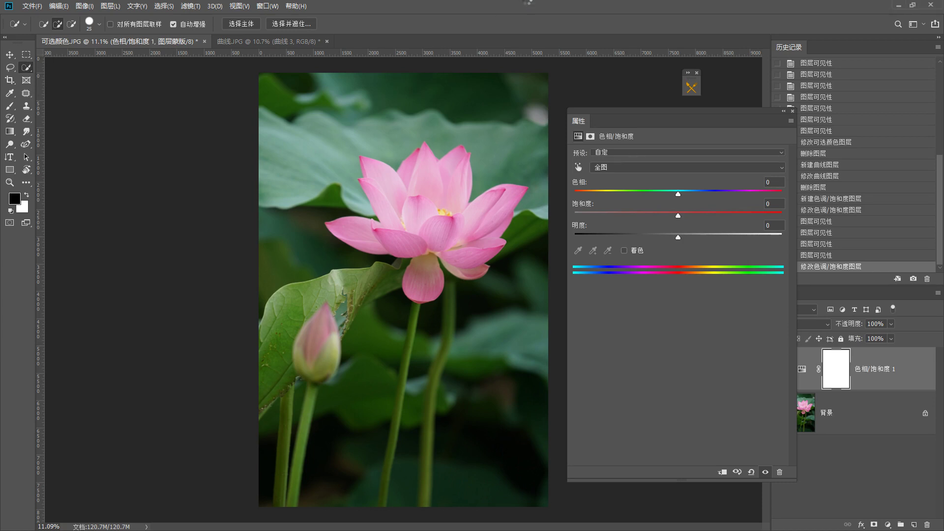
Step: Close the floating document properties and duplicate the background layer of 作业.jpg
click(792, 111)
key(ctrl+j)
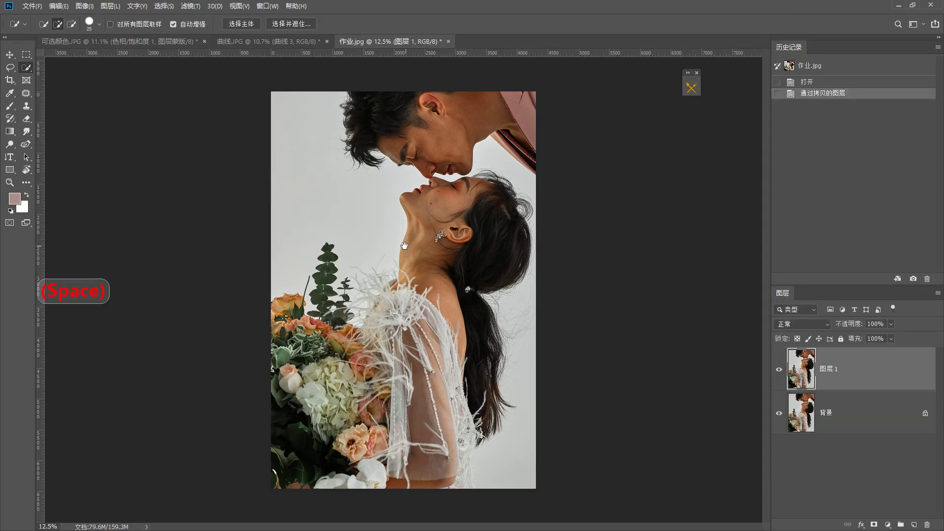
scroll(444, 238, up, 1)
drag(444, 238, 280, 269)
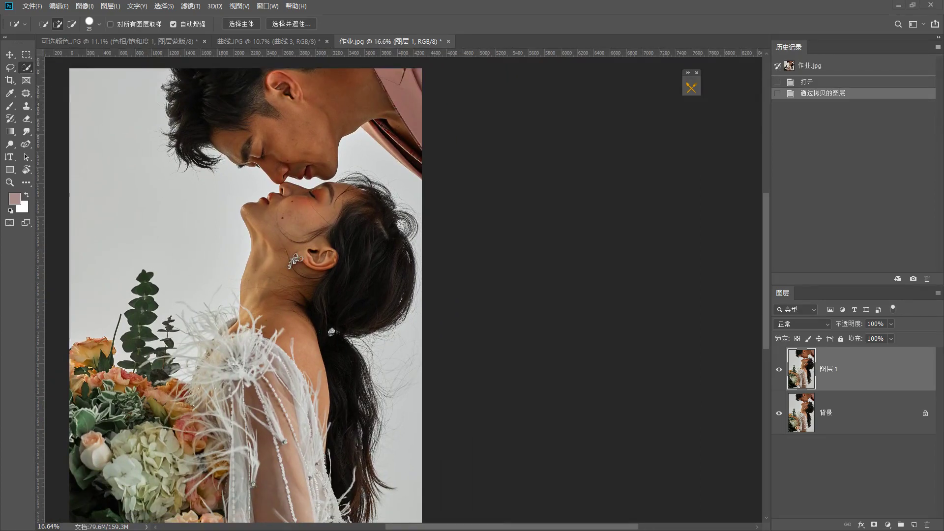
Step: Switch to the 新建文本文档.txt notes in Notepad and place the enlarged window beside the wedding photo
key(alt+Tab)
drag(413, 170, 640, 127)
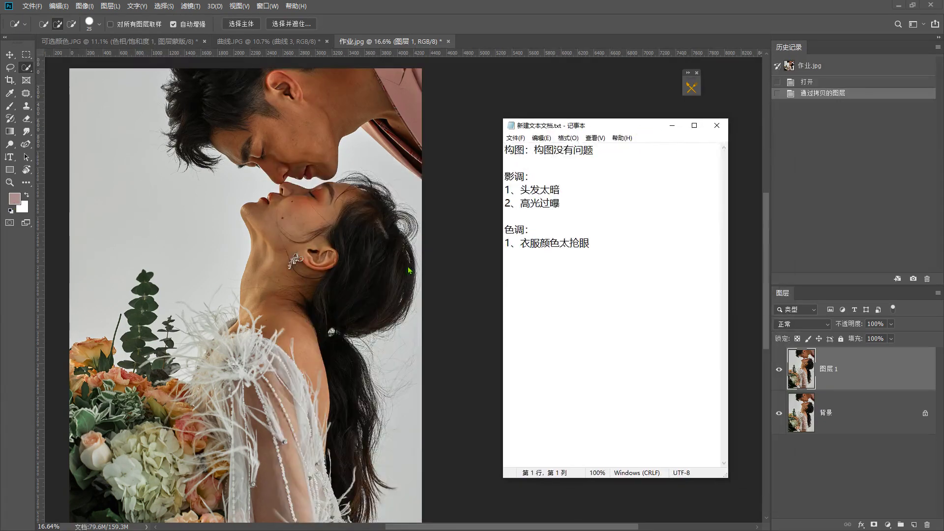
scroll(230, 270, down, 1)
key(alt)
key(space)
click(248, 279)
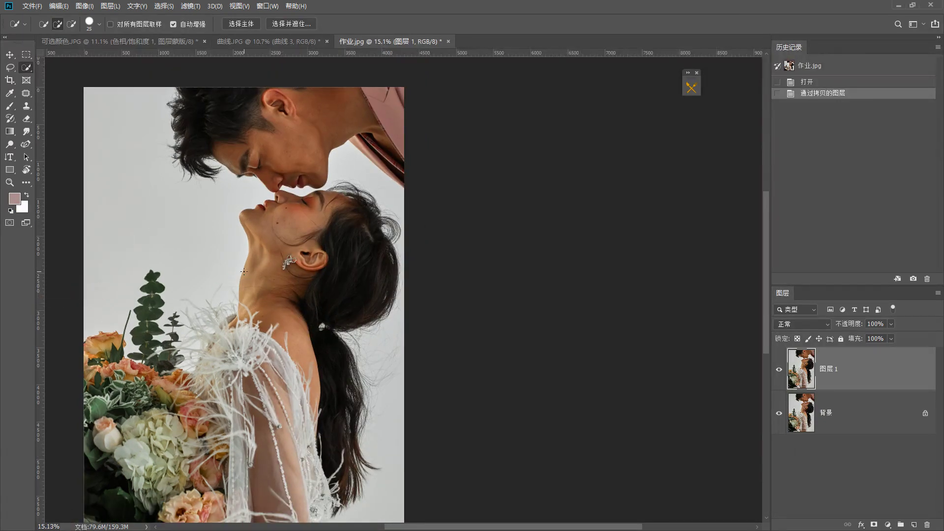
drag(248, 280, 240, 233)
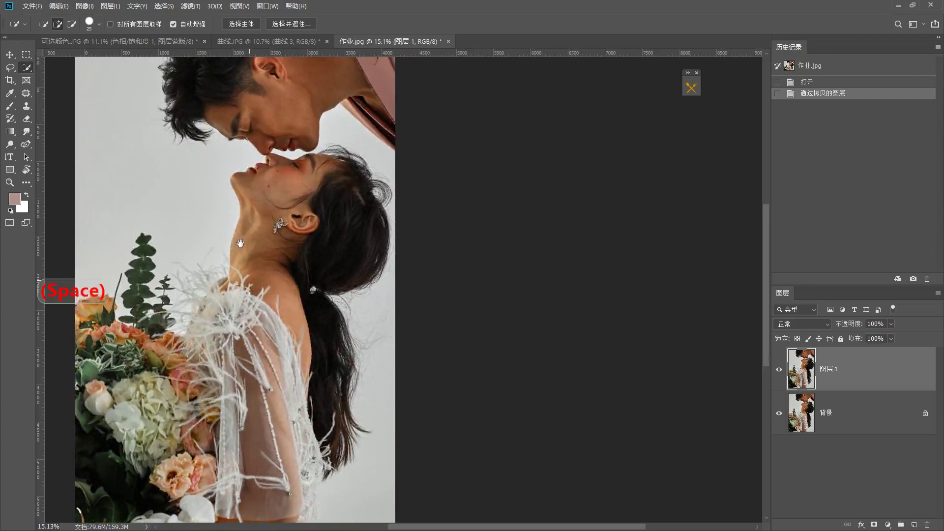
scroll(239, 233, down, 2)
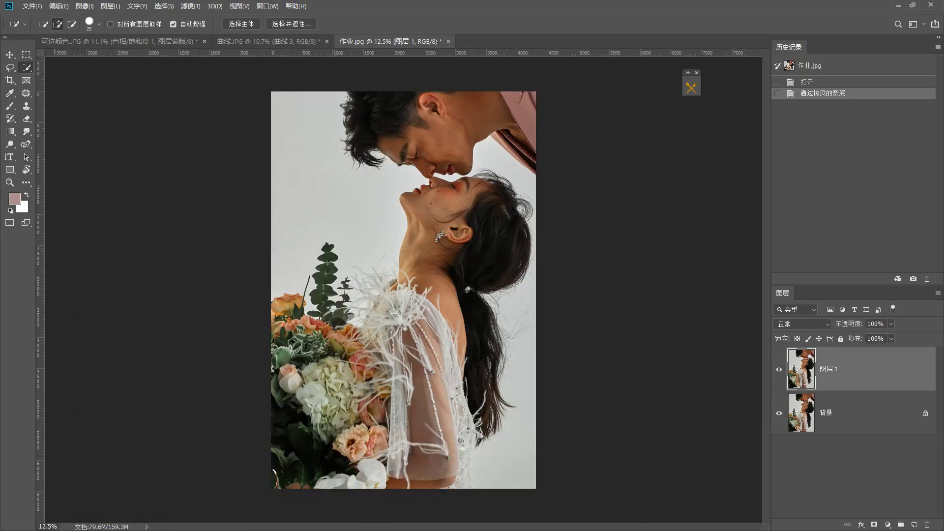
key(alt+Tab)
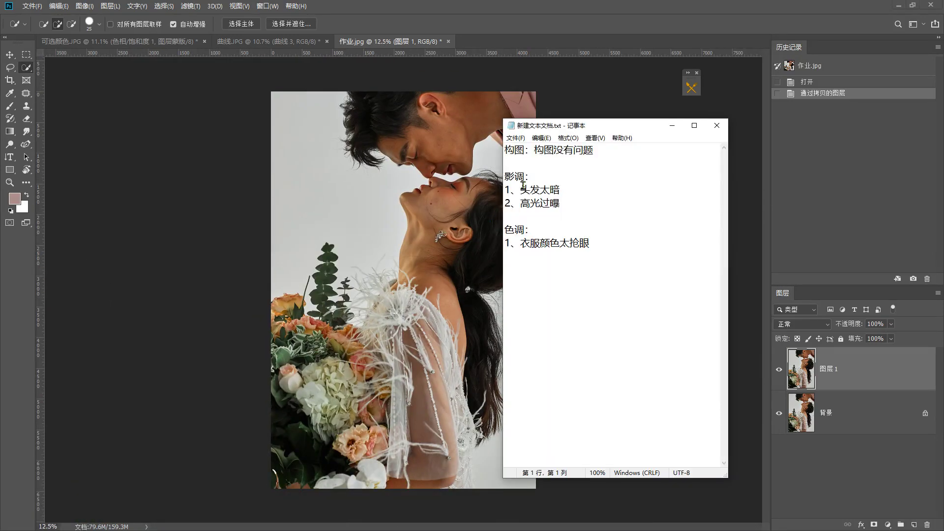
drag(615, 125, 689, 72)
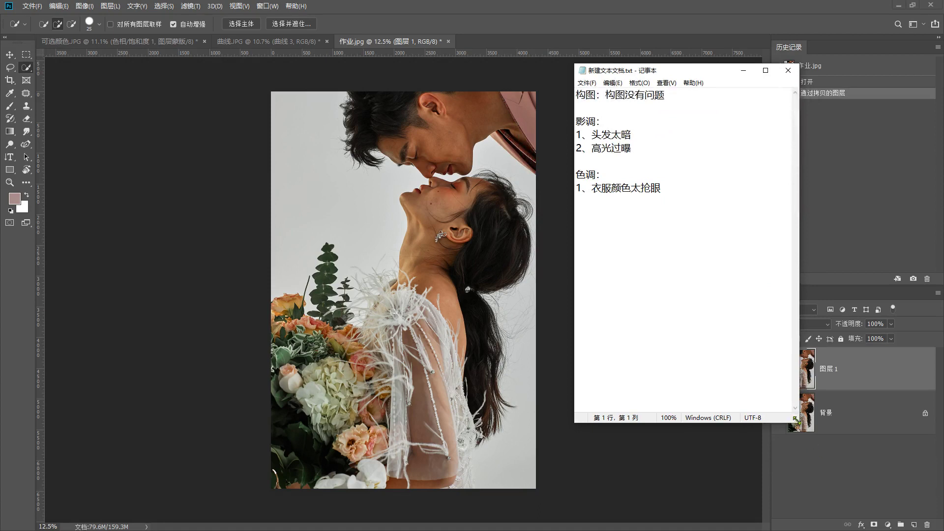
drag(800, 422, 865, 492)
key(F1)
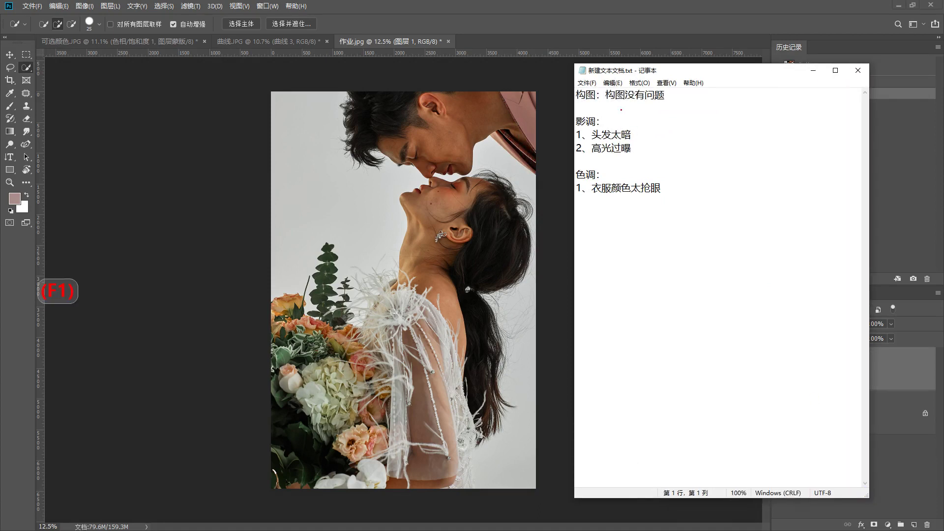
drag(585, 105, 711, 108)
key(Escape)
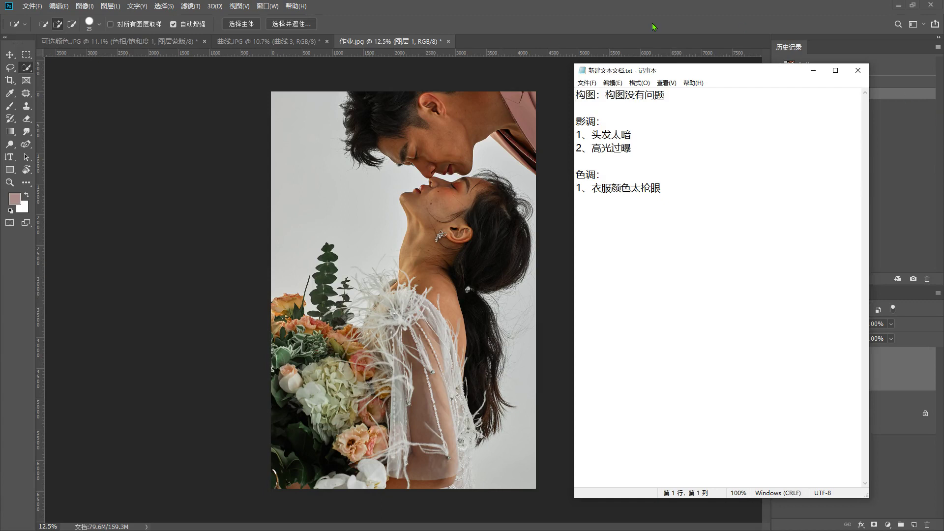
Step: Delete the old notes under 影调 and 色调, keeping both headings and the first 影调 number
drag(651, 189, 558, 186)
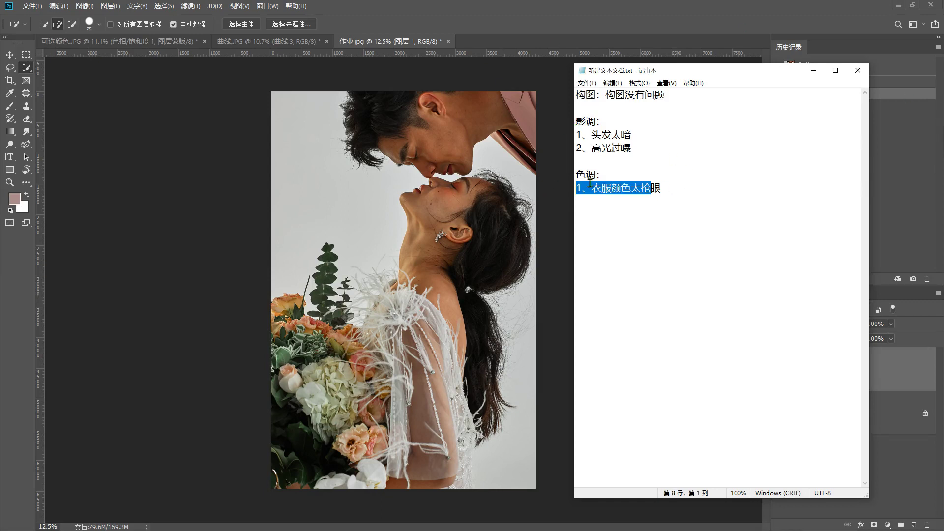
key(BackSpace)
drag(641, 188, 541, 191)
key(BackSpace)
click(636, 150)
drag(636, 150, 591, 136)
key(BackSpace)
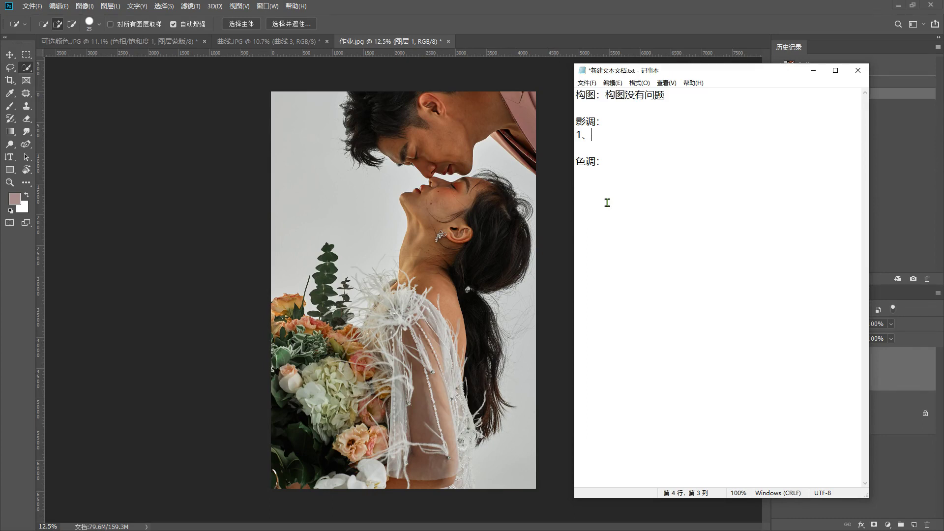
Step: Begin the first 影调 note with the word 画面
text(humian)
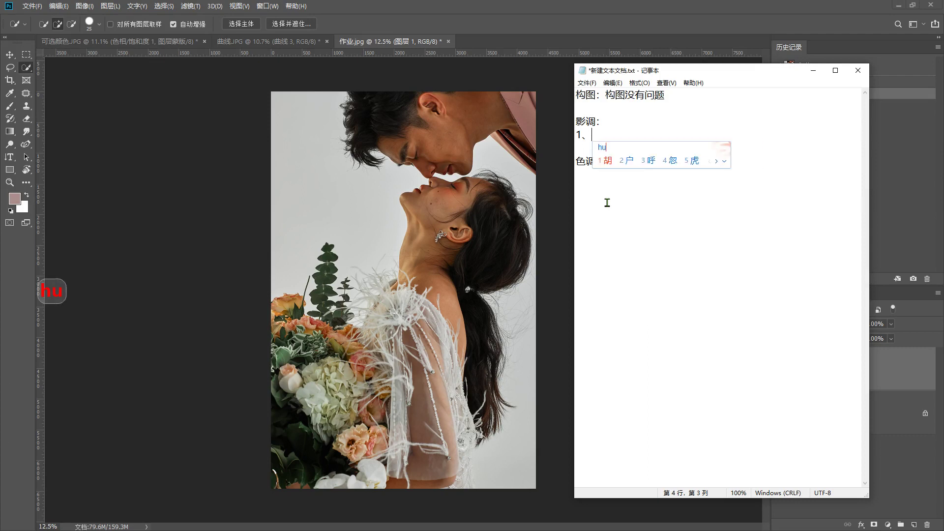
key(space)
key(BackSpace)
key(BackSpace)
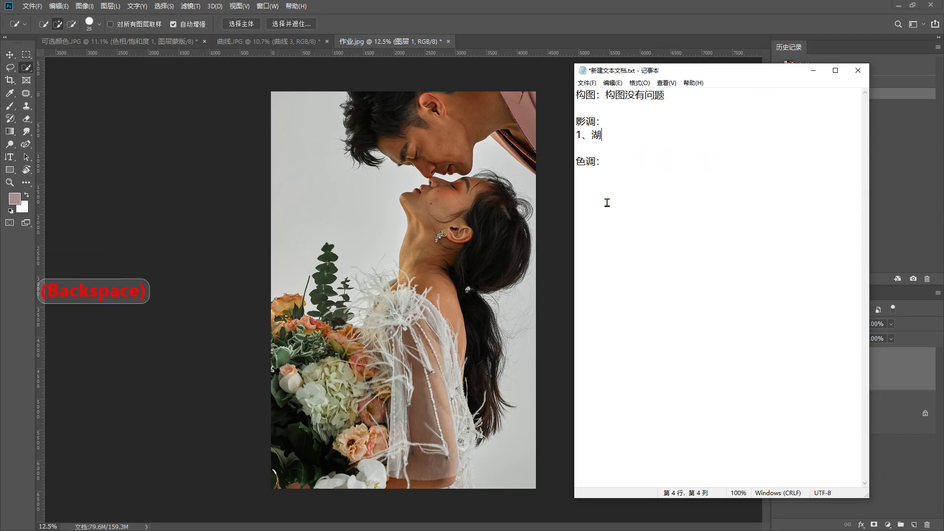
text(huamian)
key(space)
text(taian)
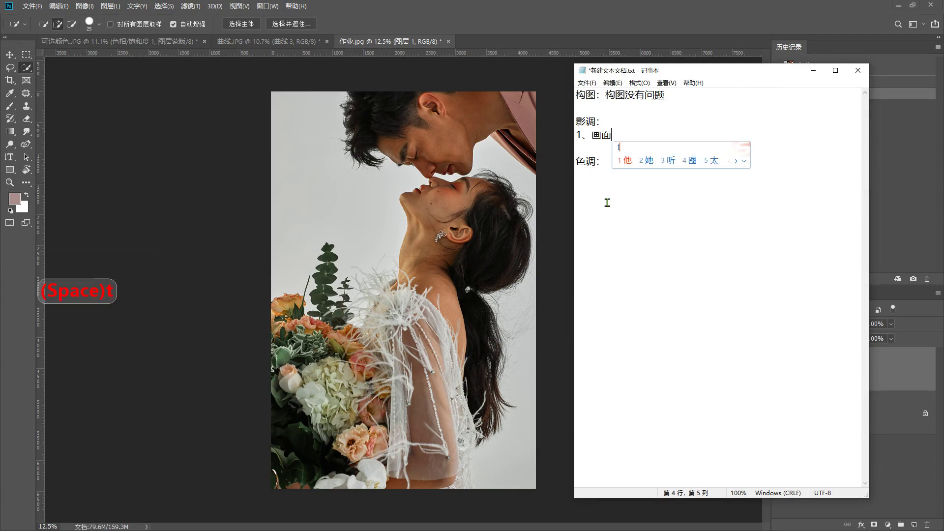
key(space)
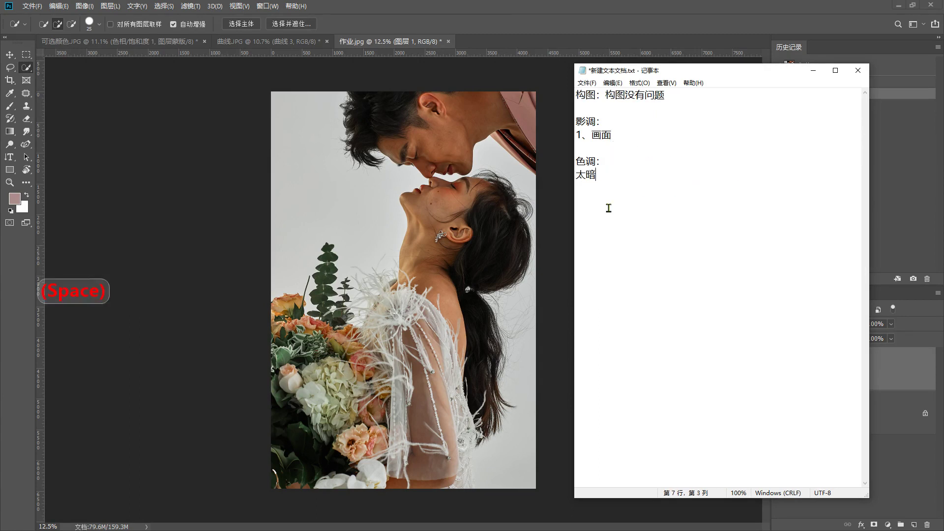
key(BackSpace)
key(BackSpace)
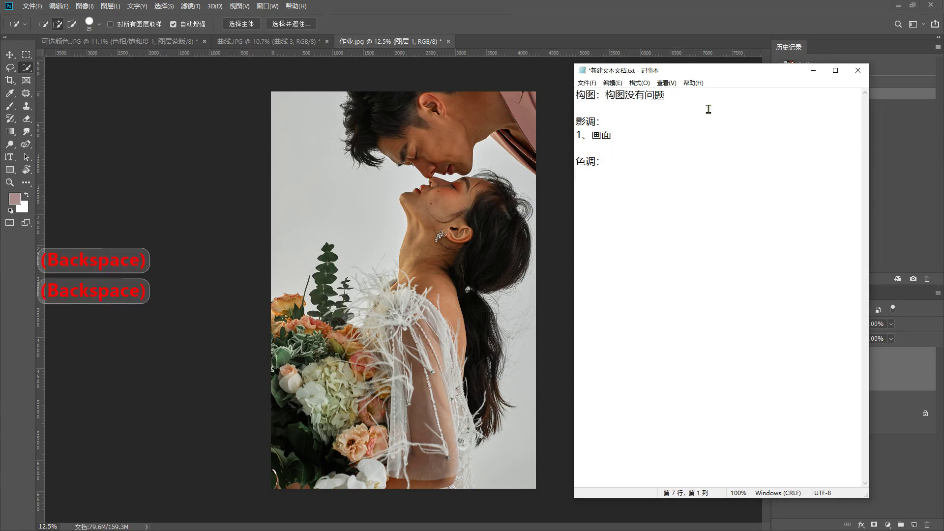
Step: Complete the first 影调 note as 画面太暗，主体人物不够突出 and start a new line below it
click(666, 131)
text(tai)
text(an)
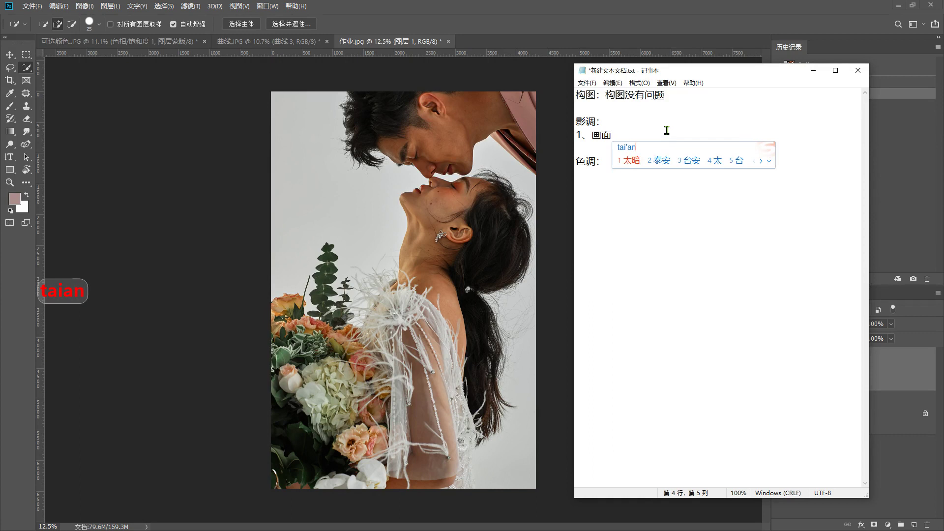
key(space)
text(，zhutirenwu)
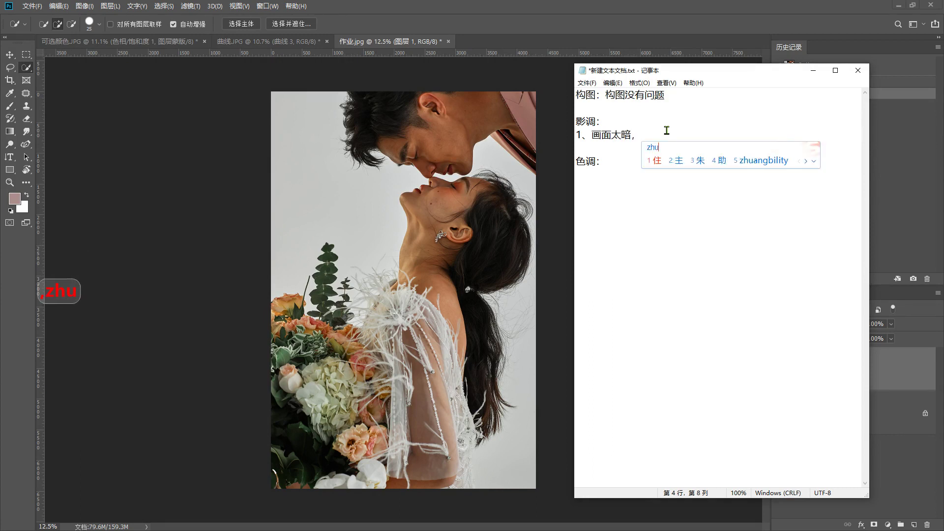
key(space)
text(bugoutuchu)
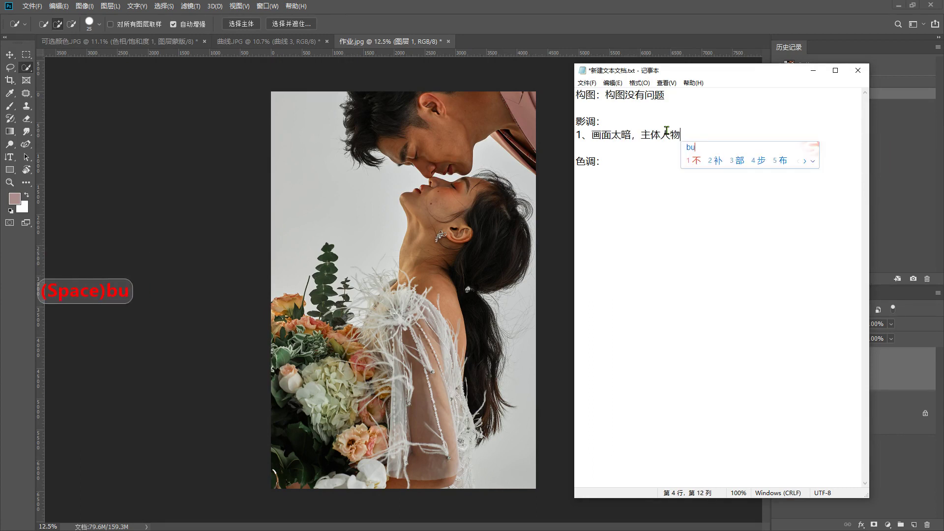
key(space)
key(Return)
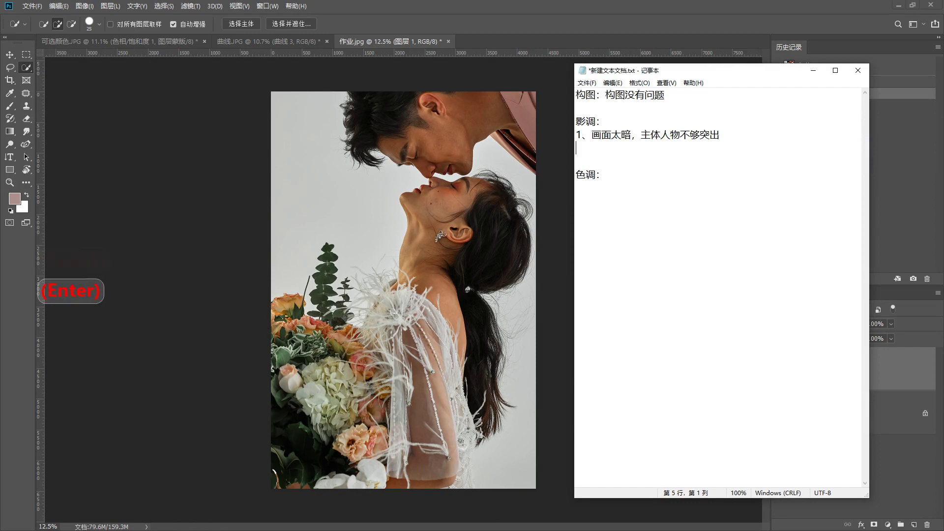
Step: Add the second 影调 note, 2、头发缺少层次细节
text(2、)
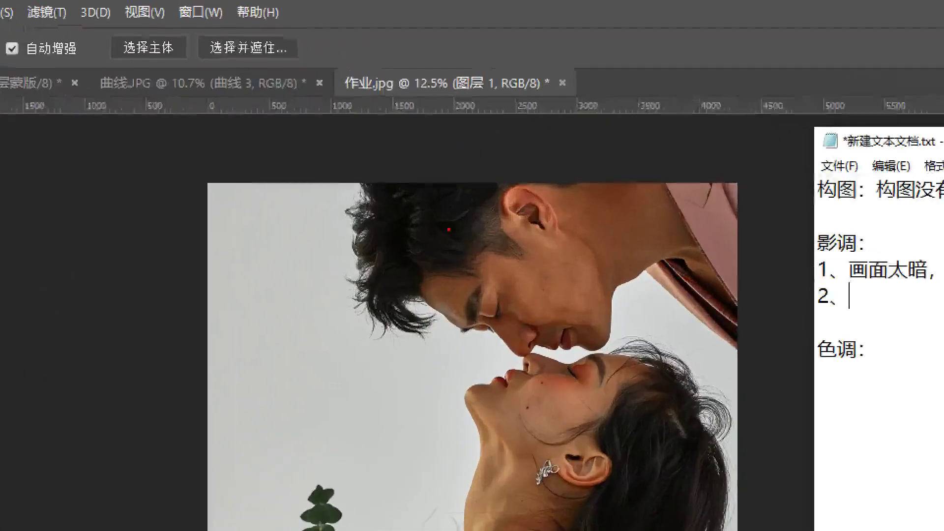
drag(392, 114, 403, 129)
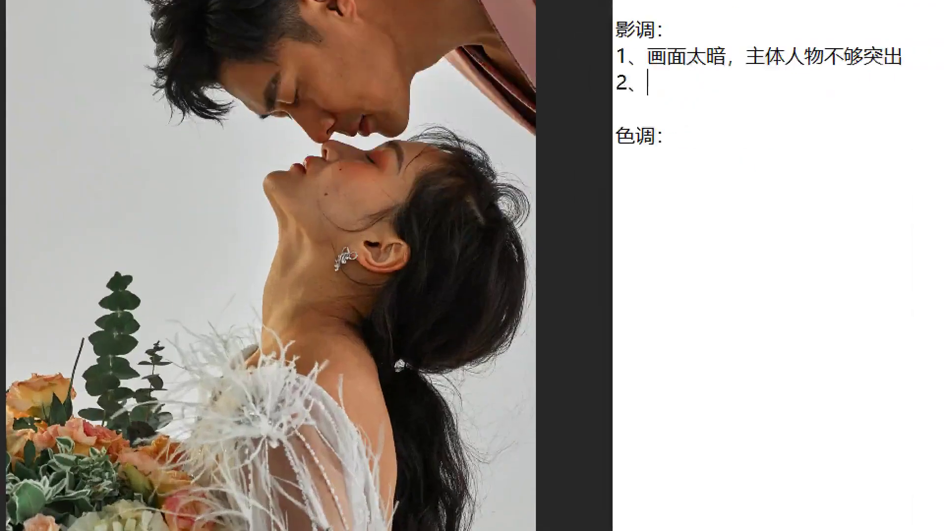
drag(673, 470, 578, 530)
drag(376, 335, 533, 333)
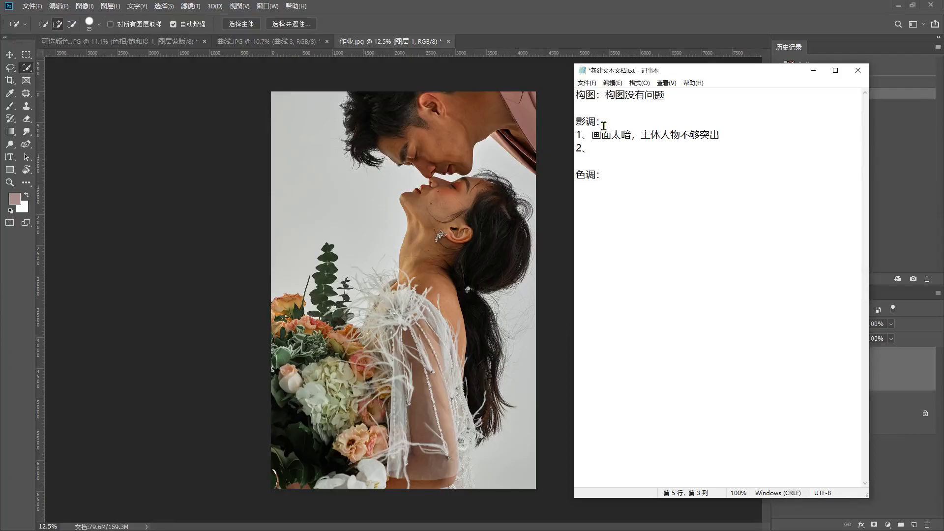
text(toufa)
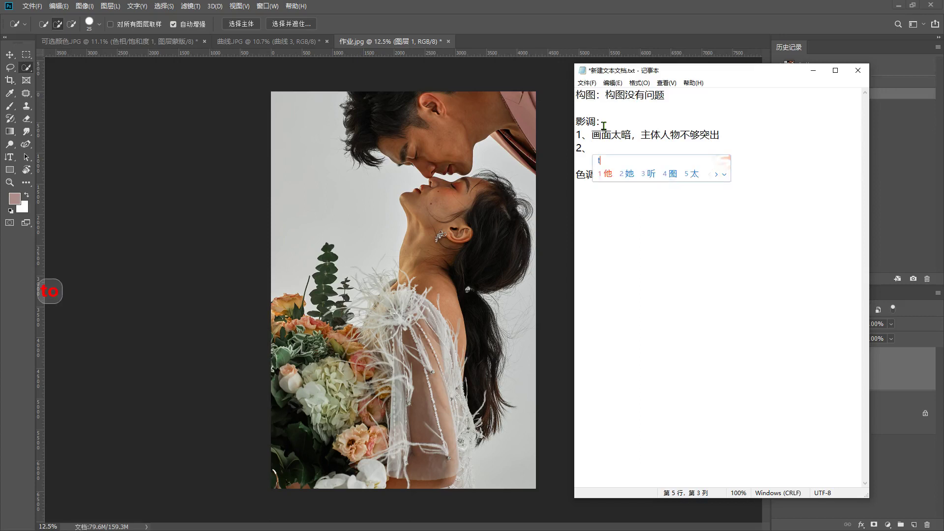
key(space)
text(queshao)
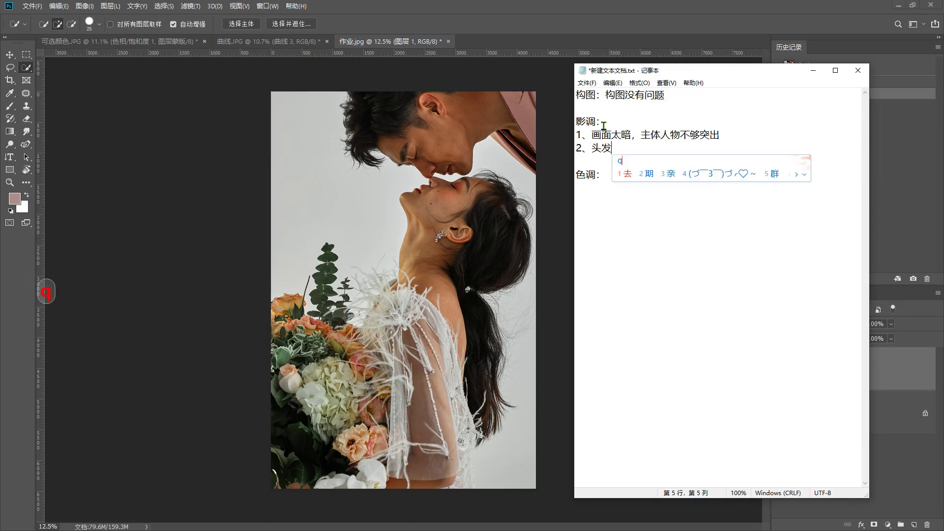
key(space)
text(cnegci)
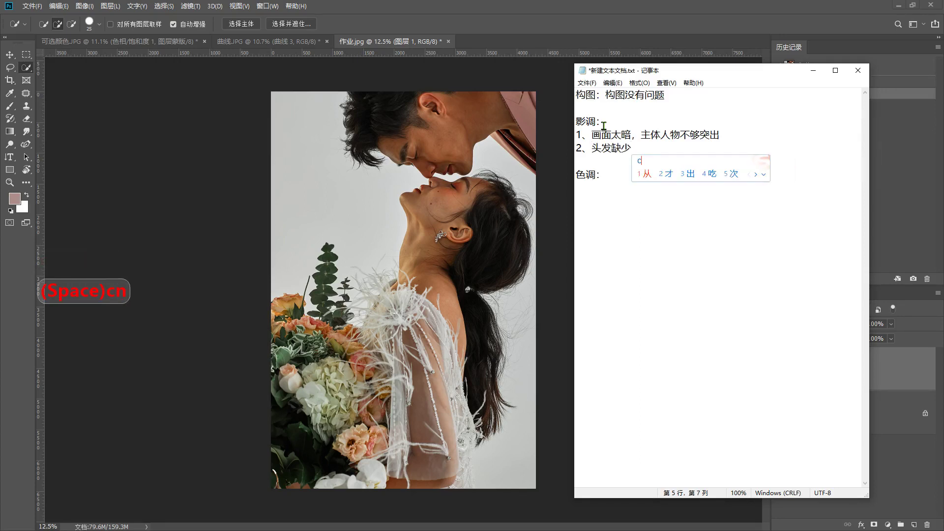
key(space)
text(xijie)
key(space)
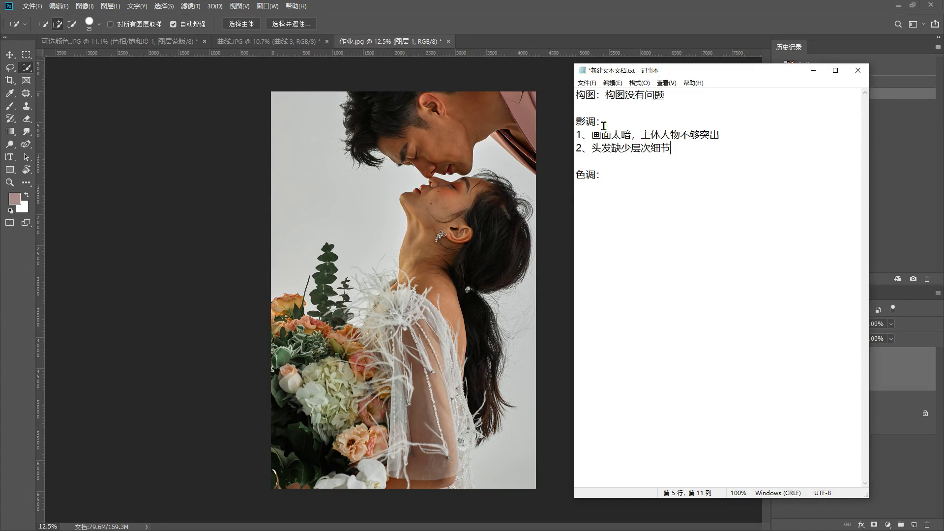
Step: Add the third 影调 note, 3、人物肤色太暗
key(Return)
text(3\ren)
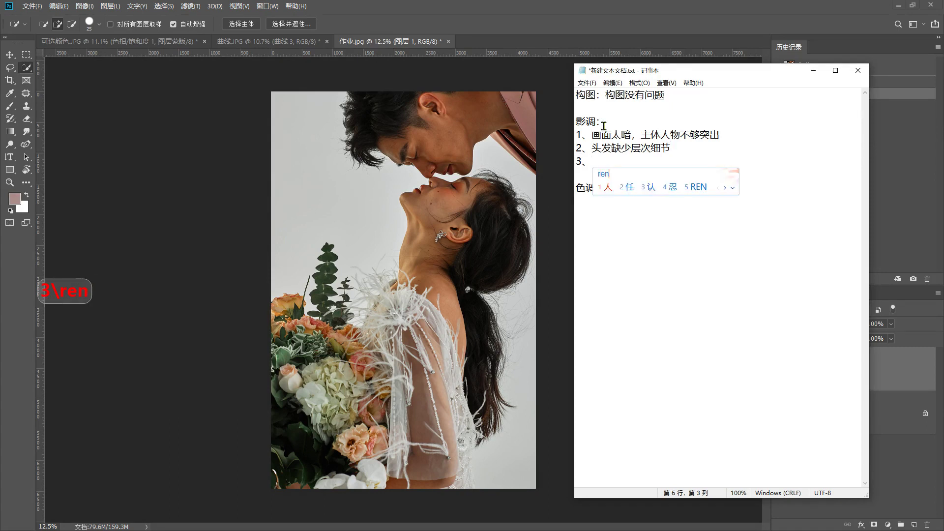
text(wu)
key(space)
text(fus)
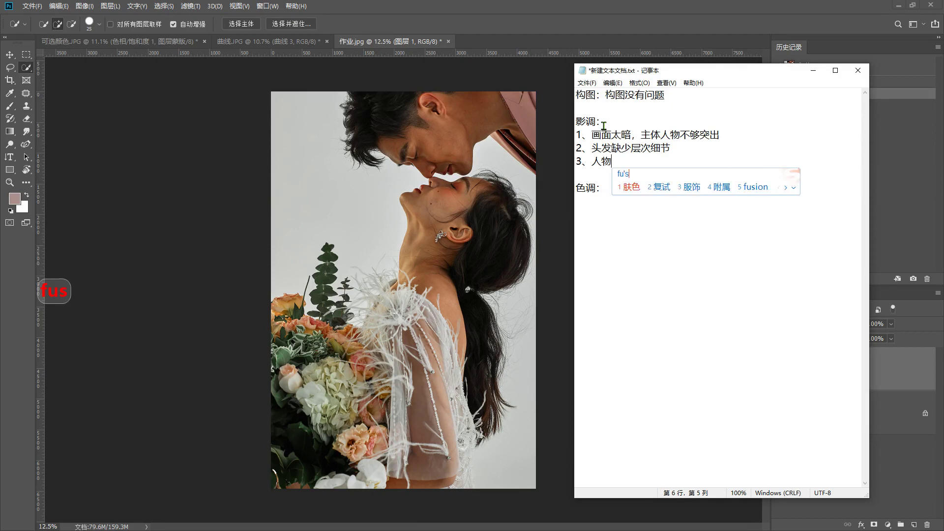
key(space)
text(taia)
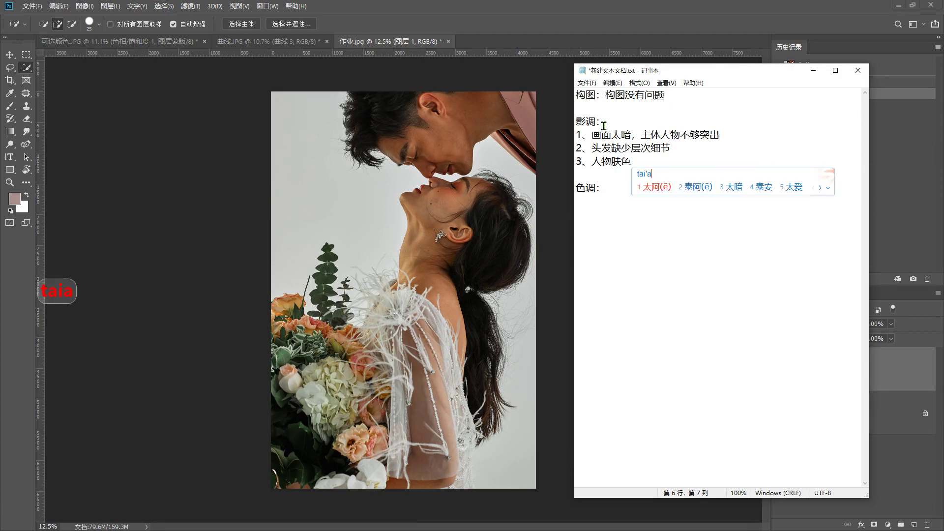
text(n)
key(space)
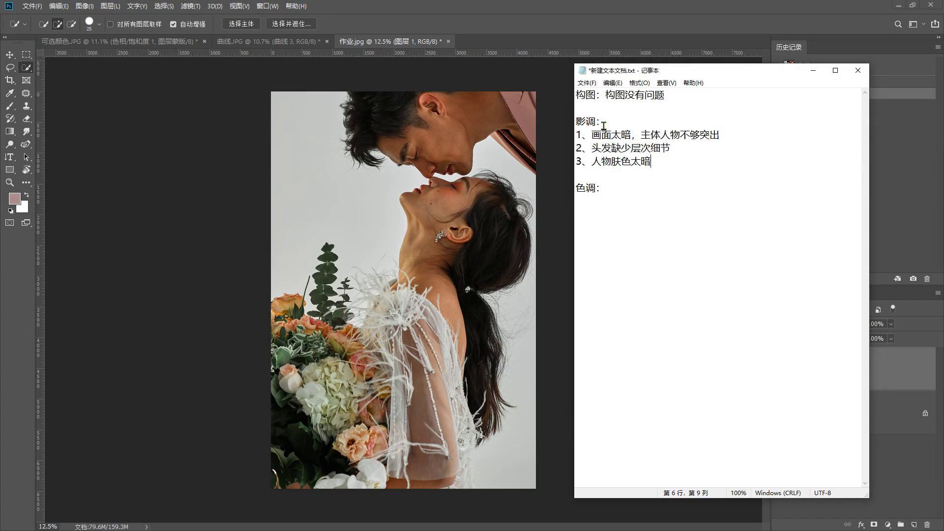
Step: Add the note 1、人物肤色太黄啦 under 色调 and start a new line below it
click(595, 202)
text(1、)
text(renwu fus)
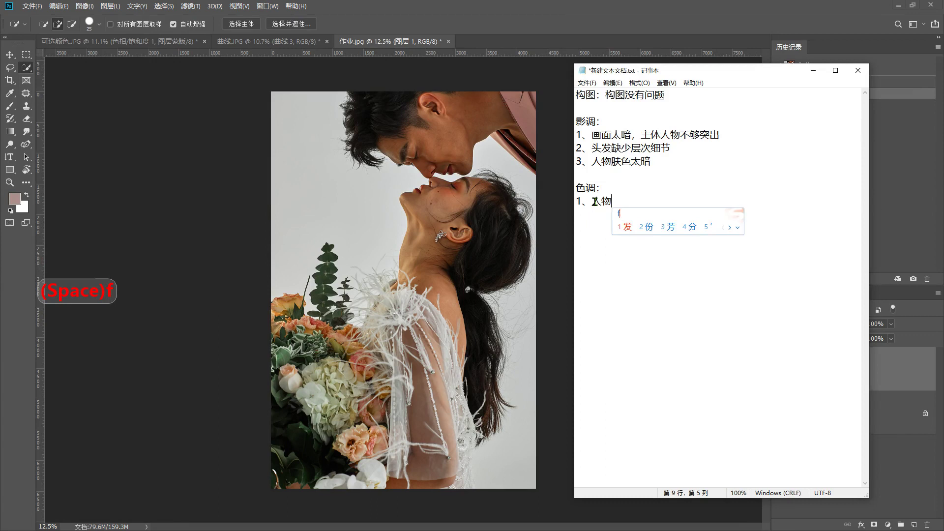
text(e taihaungl)
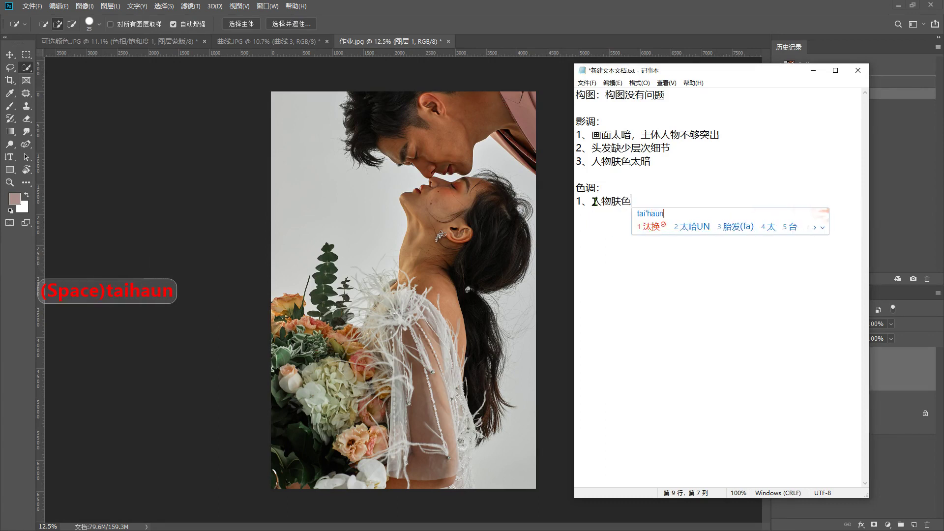
key(space)
key(Return)
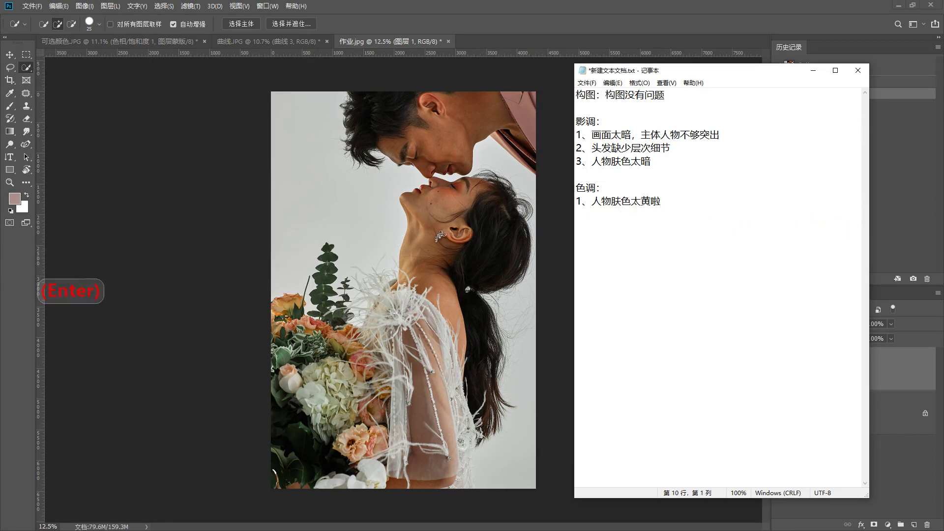
Step: Add the second 色调 note, 2、叶子颜色不够绿, and minimise the notes window to return to Photoshop
text(2)
key(backslash)
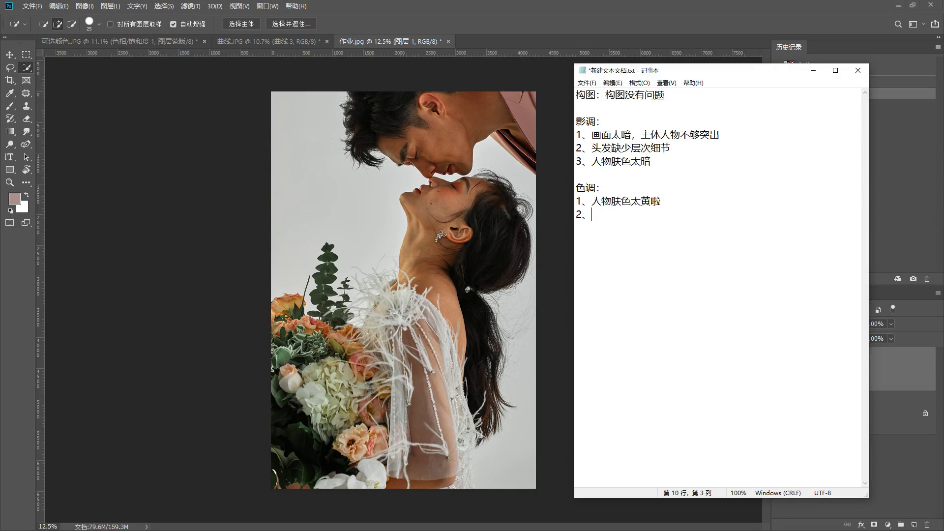
text(ye)
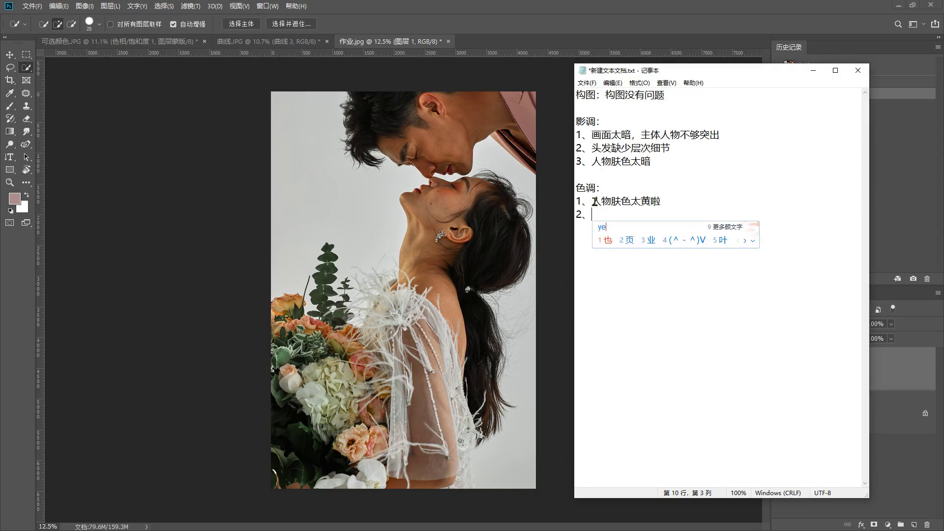
text(ziyanse)
key(space)
text(bug)
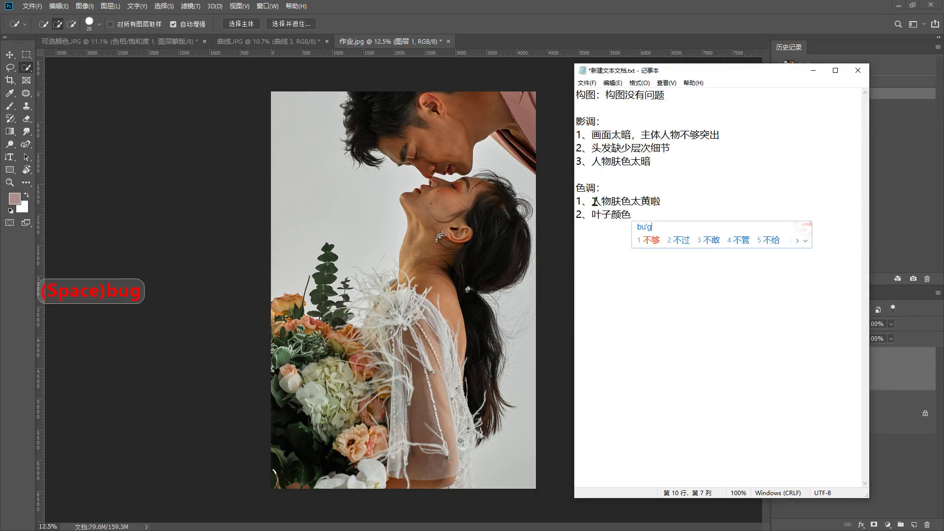
text(oulv)
key(space)
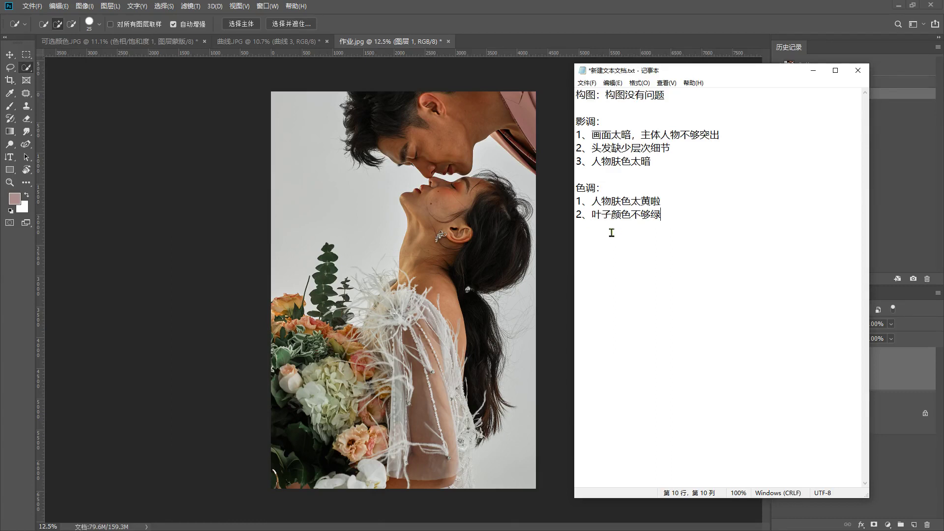
click(813, 70)
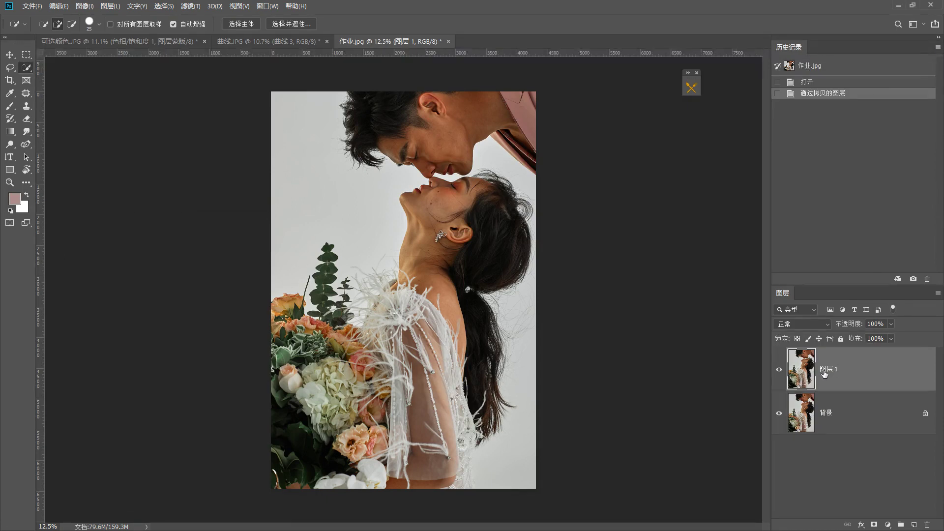
Step: Rename the copied layer 图层 1 as 预处理 and open the Camera Raw filter on it
double_click(826, 369)
key(BackSpace)
key(BackSpace)
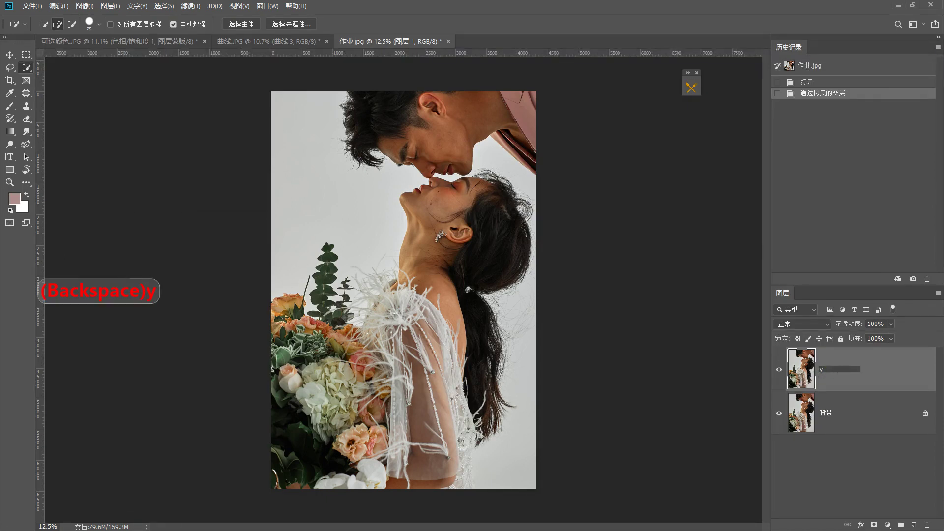
key(shift)
text(yuchuli)
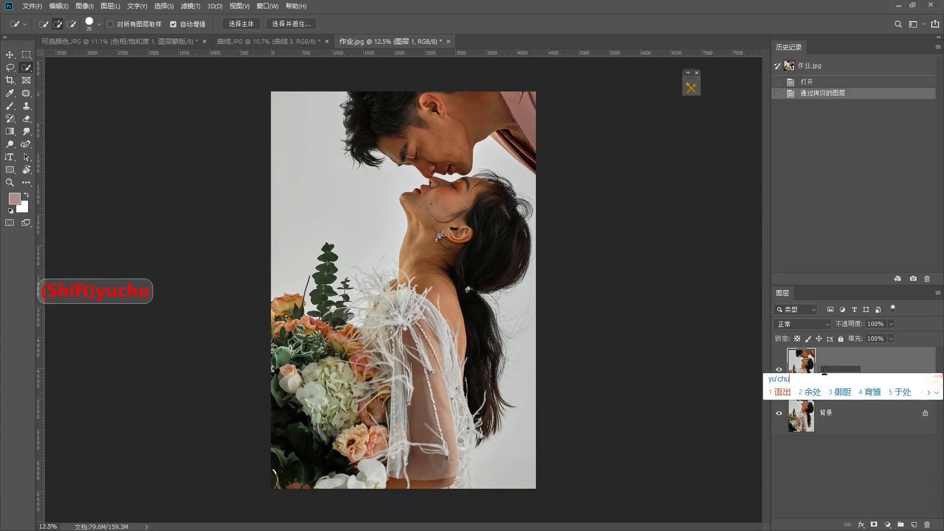
key(space)
key(Return)
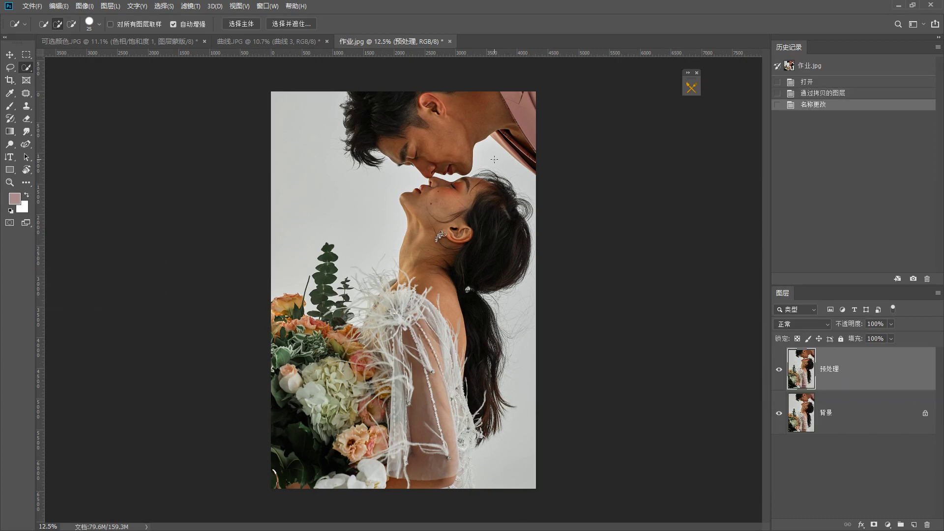
click(196, 6)
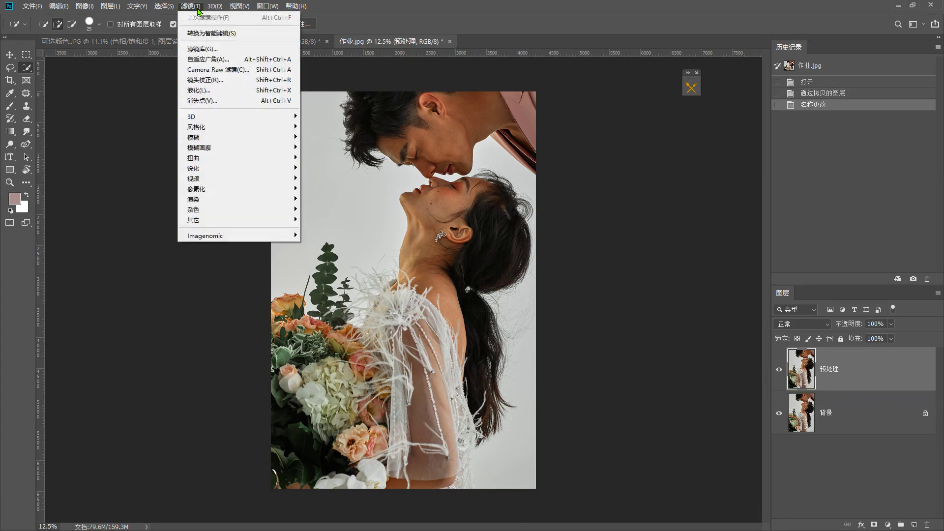
click(216, 69)
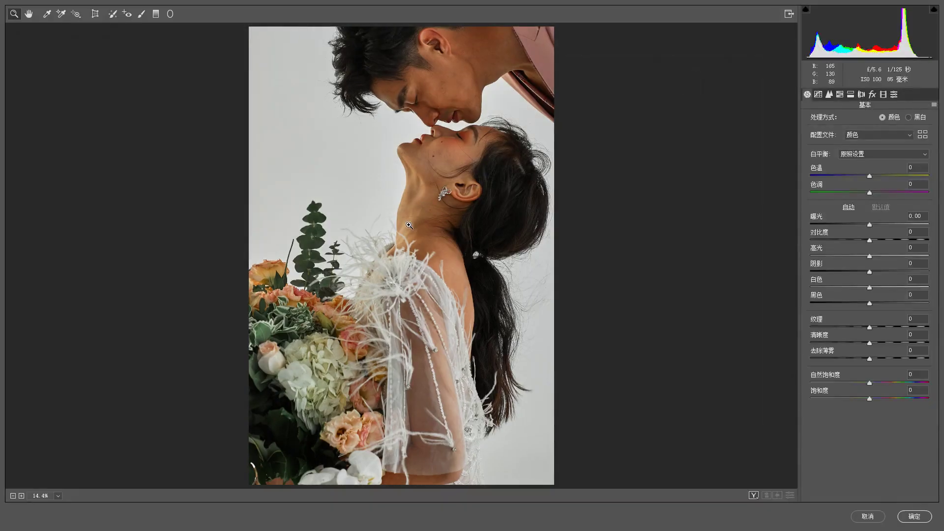
key(F1)
mouse_move(395, 428)
mouse_down()
mouse_move(523, 293)
mouse_move(507, 309)
mouse_up()
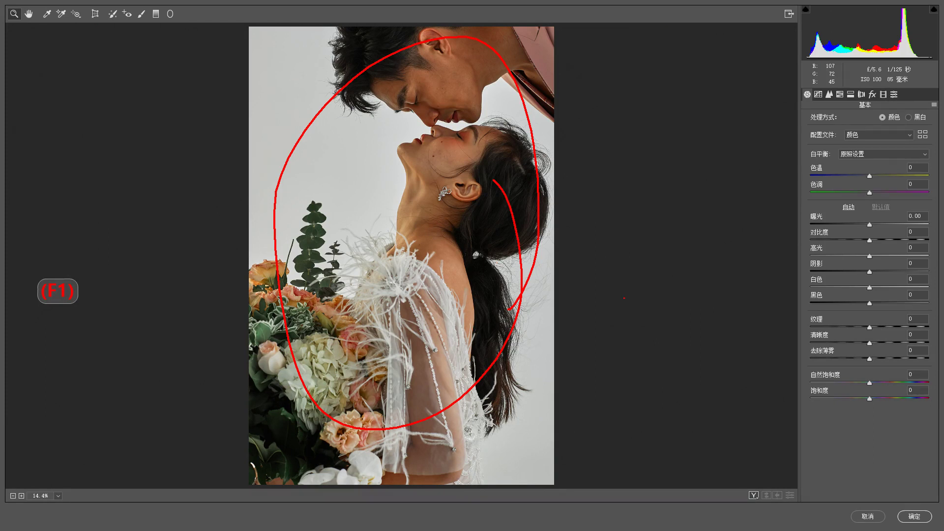
key(F1)
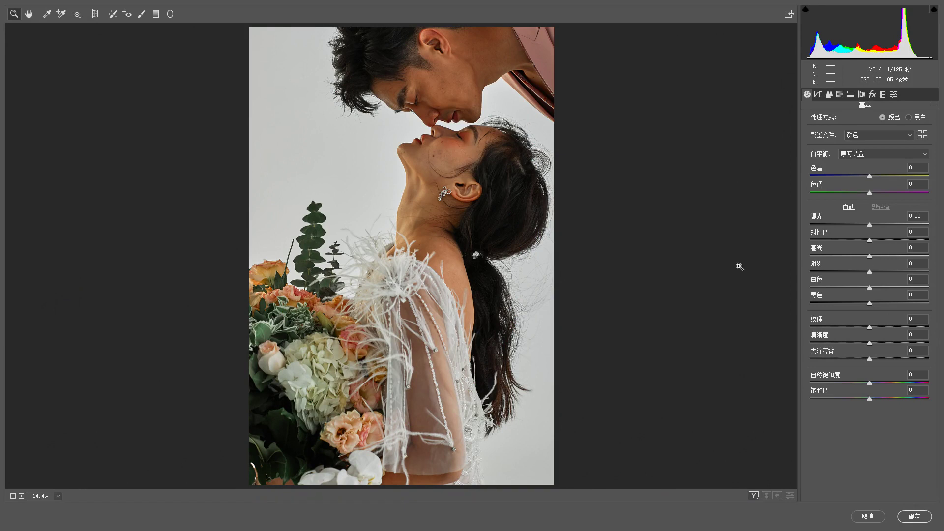
key(F1)
mouse_move(462, 102)
mouse_down()
mouse_move(294, 203)
mouse_move(414, 396)
mouse_move(450, 258)
mouse_up()
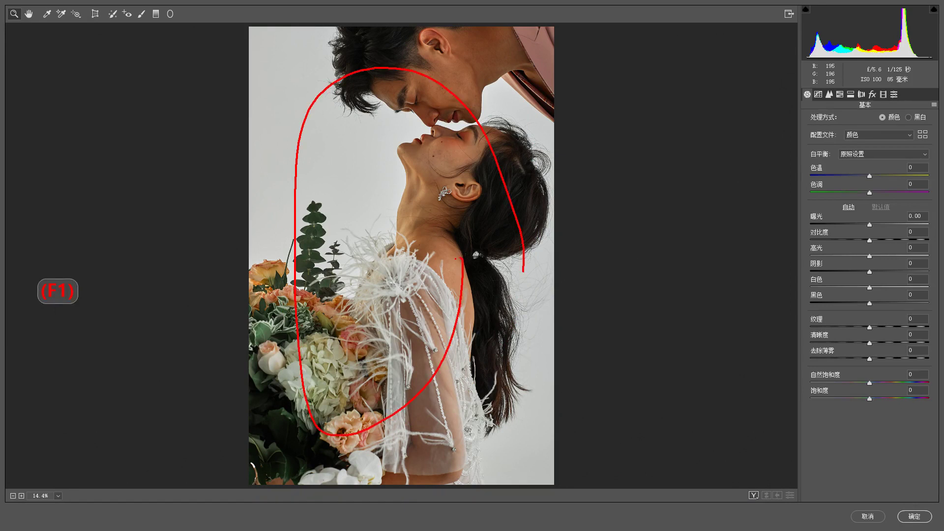
key(F1)
Step: Brighten the whole photo by raising the exposure (曝光) to +1.15
drag(868, 227, 883, 226)
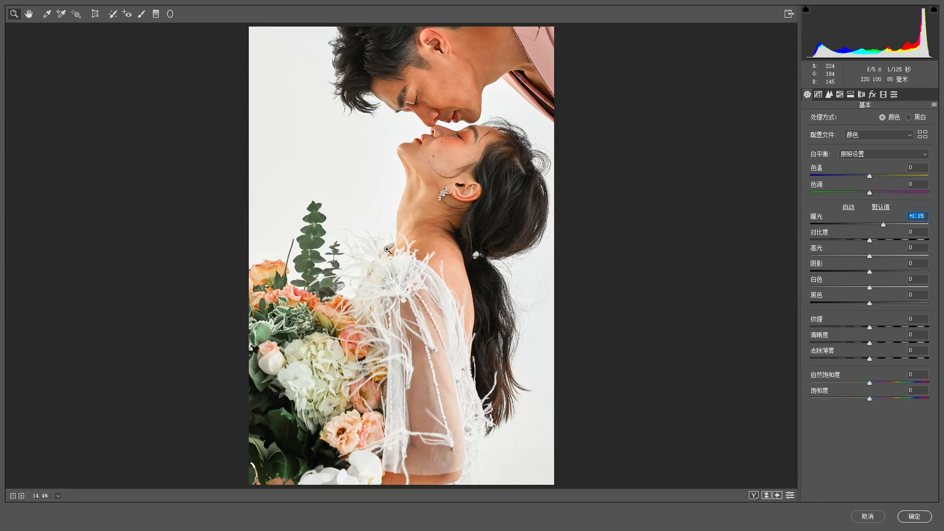
key(F1)
mouse_move(381, 199)
mouse_down()
mouse_move(383, 234)
mouse_move(414, 178)
mouse_move(404, 219)
mouse_up()
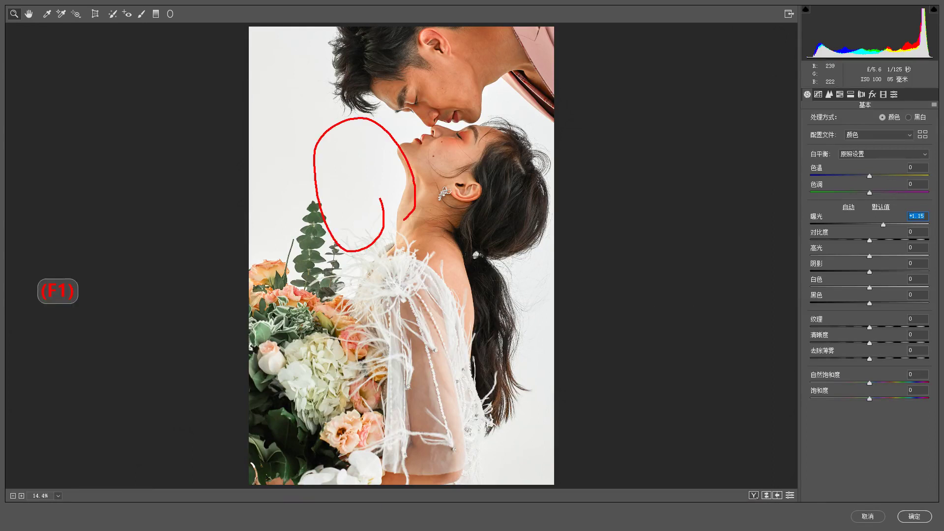
key(Escape)
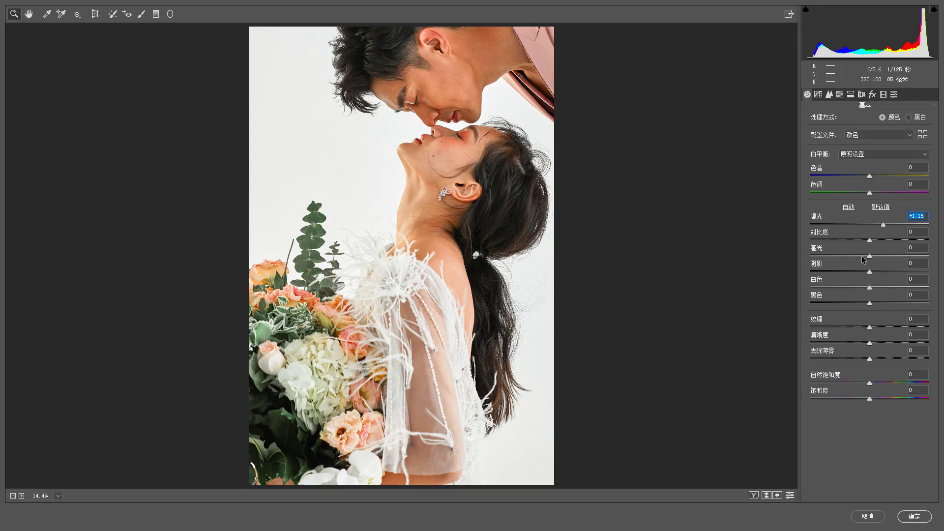
Step: Recover the bright areas by setting highlights (高光) to -53 and whites (白色) to -43
drag(869, 255, 836, 257)
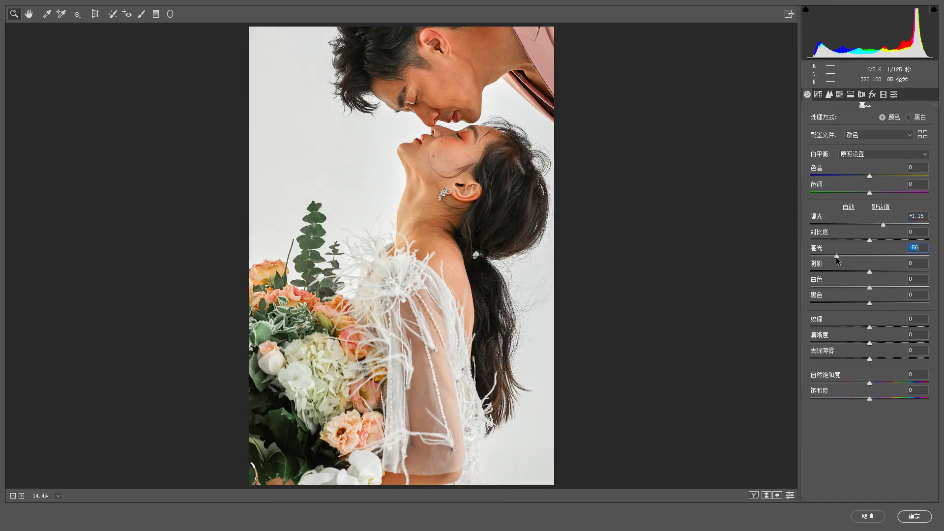
click(839, 287)
mouse_move(840, 290)
mouse_down()
mouse_move(830, 289)
mouse_move(845, 290)
mouse_up()
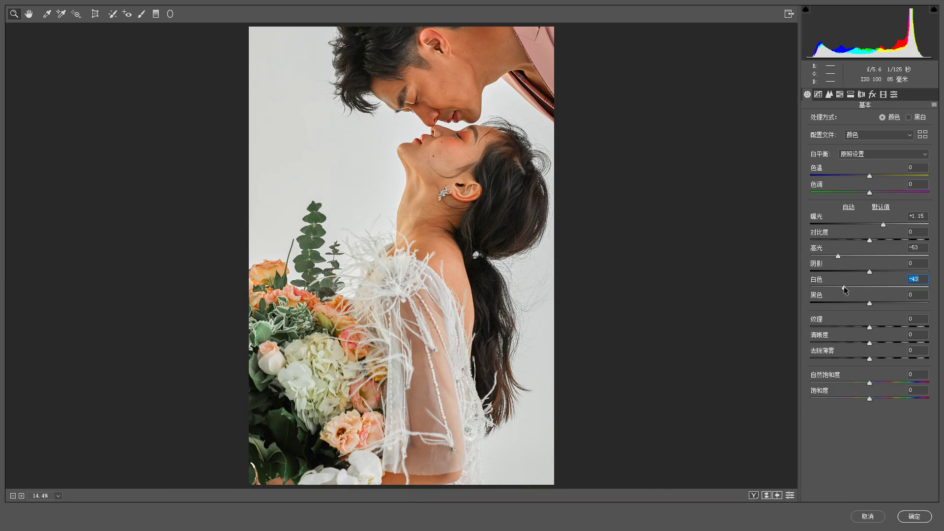
Step: Set shadows (阴影) to -9 and compare the adjusted photo with the original settings
key(F1)
mouse_move(544, 226)
mouse_down()
mouse_move(545, 256)
mouse_move(479, 182)
mouse_move(548, 210)
mouse_move(537, 264)
mouse_up()
right_click(538, 257)
drag(869, 271, 866, 273)
drag(865, 273, 864, 274)
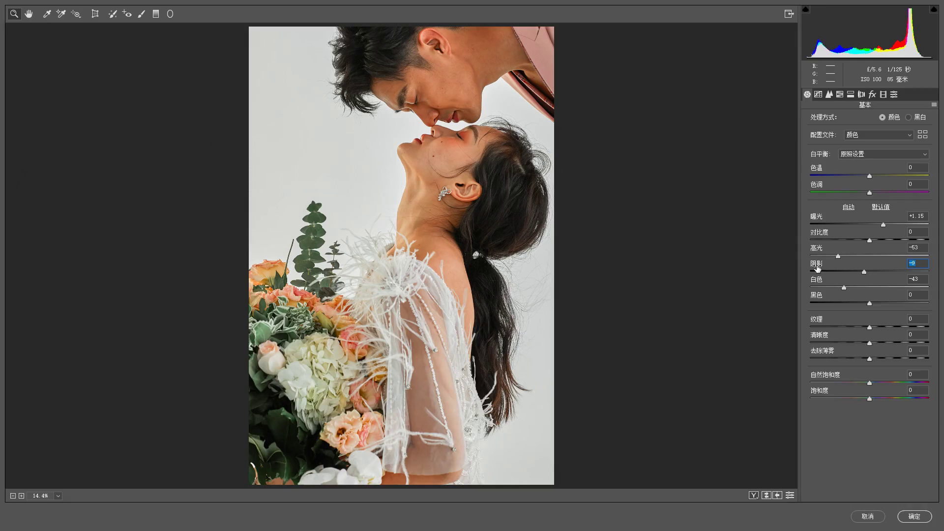
click(768, 496)
click(768, 497)
click(768, 497)
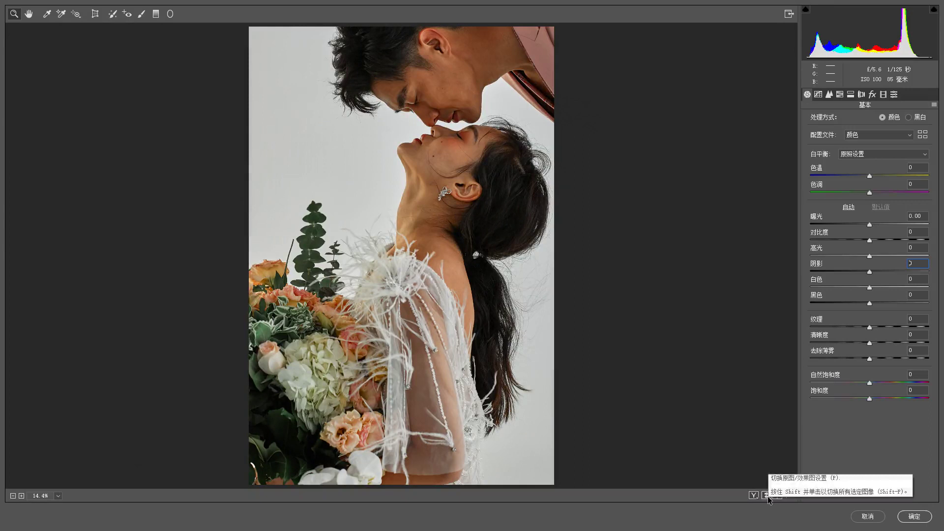
click(768, 497)
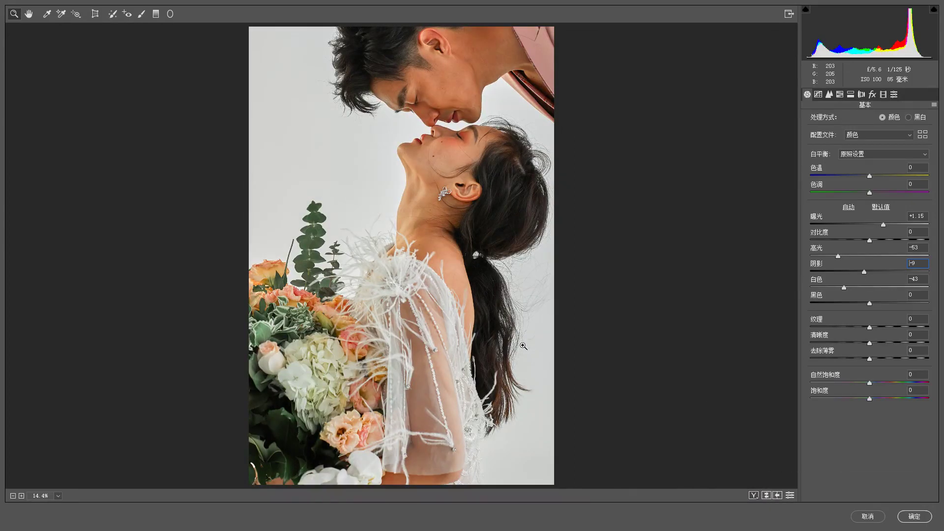
key(ctrl+2)
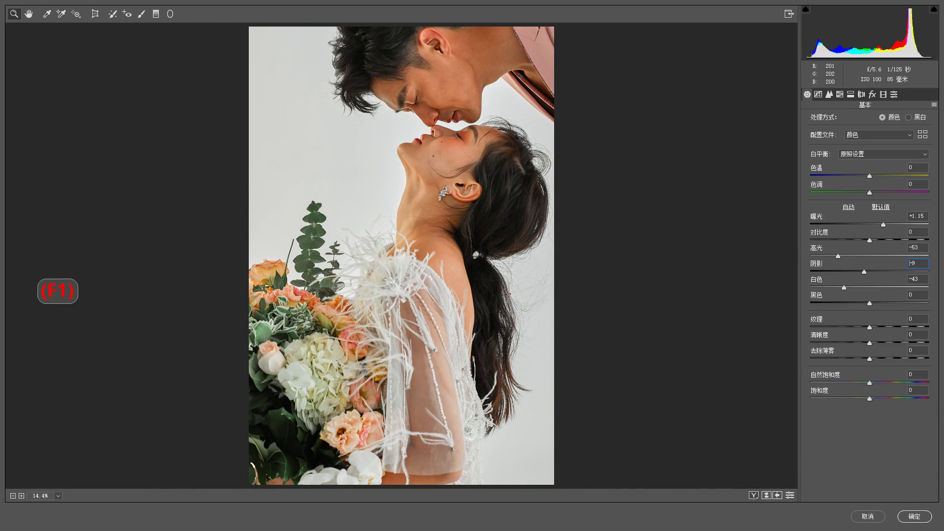
mouse_move(513, 295)
mouse_down()
mouse_move(509, 38)
mouse_move(554, 344)
mouse_up()
key(Escape)
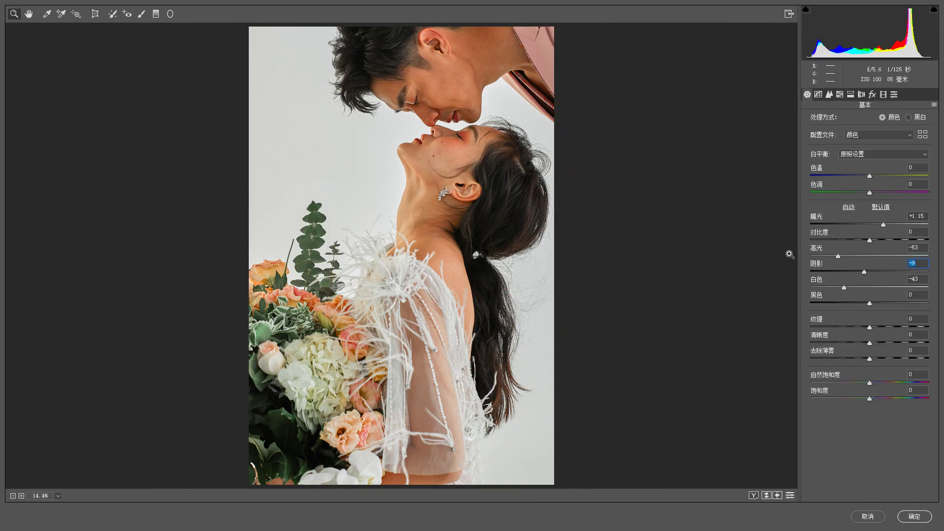
key(F1)
drag(904, 187, 920, 147)
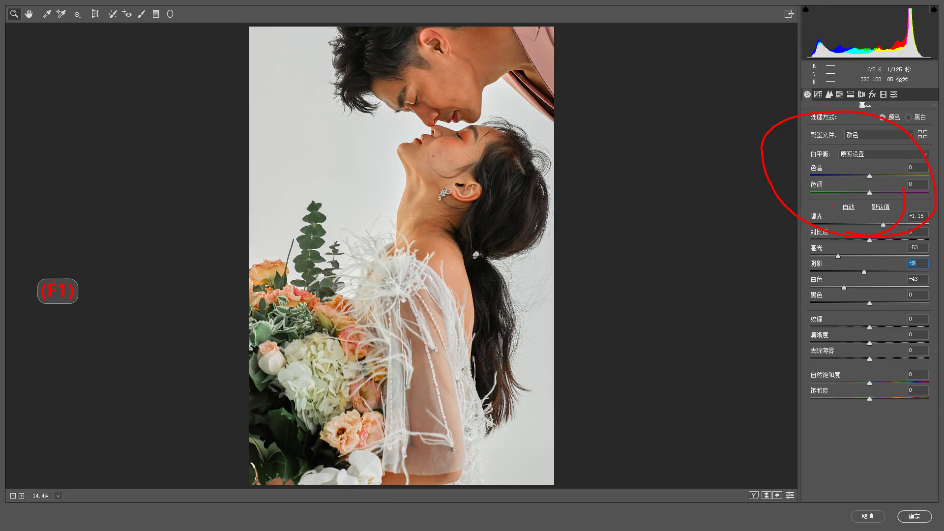
right_click(832, 205)
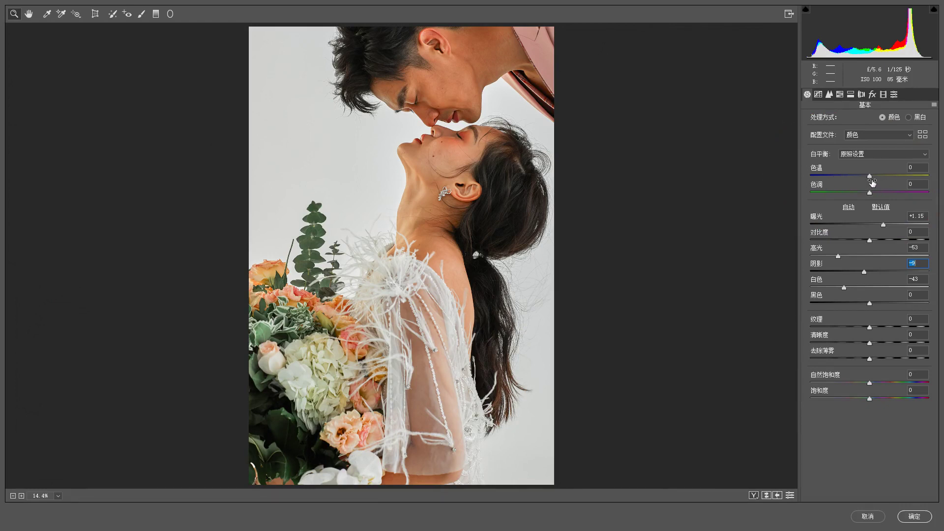
key(F1)
mouse_move(496, 167)
mouse_down()
mouse_move(497, 197)
mouse_move(501, 81)
mouse_move(485, 257)
mouse_up()
key(Escape)
Step: Cool the yellow skin tones by testing bluer colour temperatures and settling on a 色温 value of -26
drag(859, 177, 854, 172)
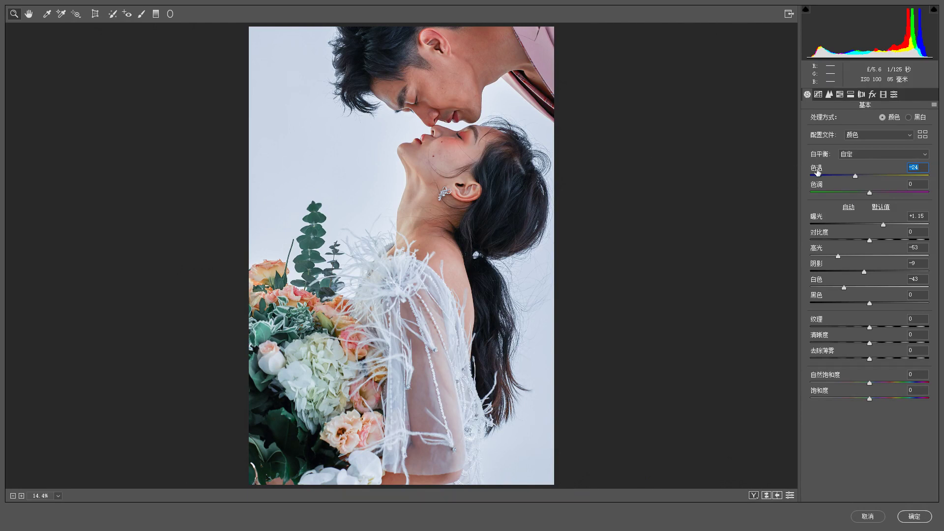
click(835, 176)
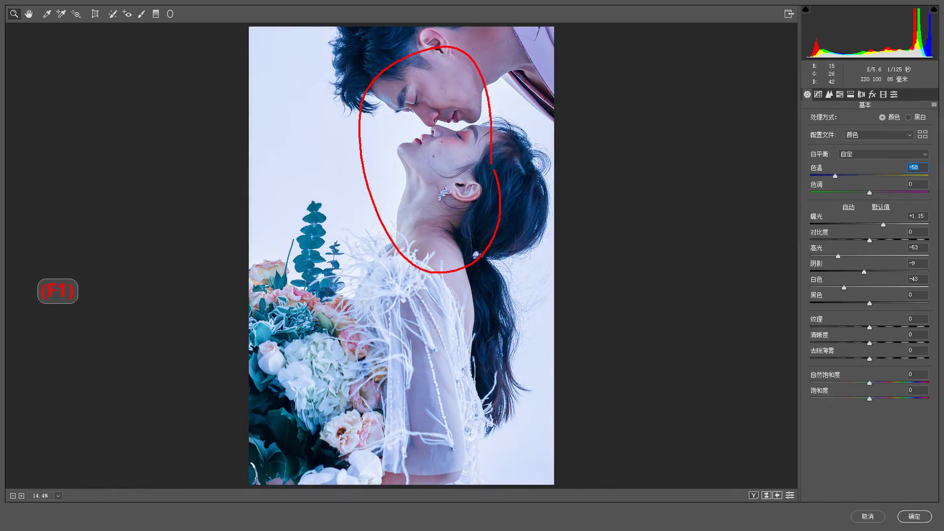
click(845, 176)
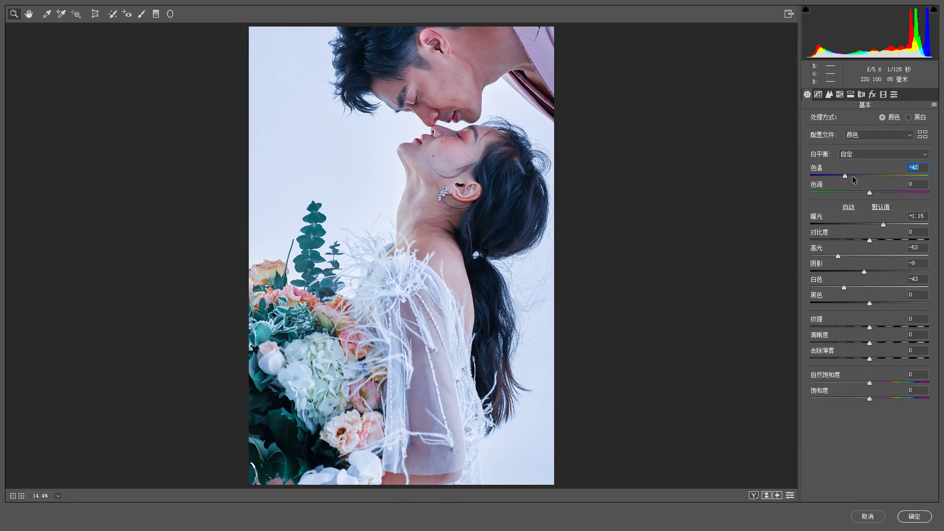
drag(851, 175, 854, 178)
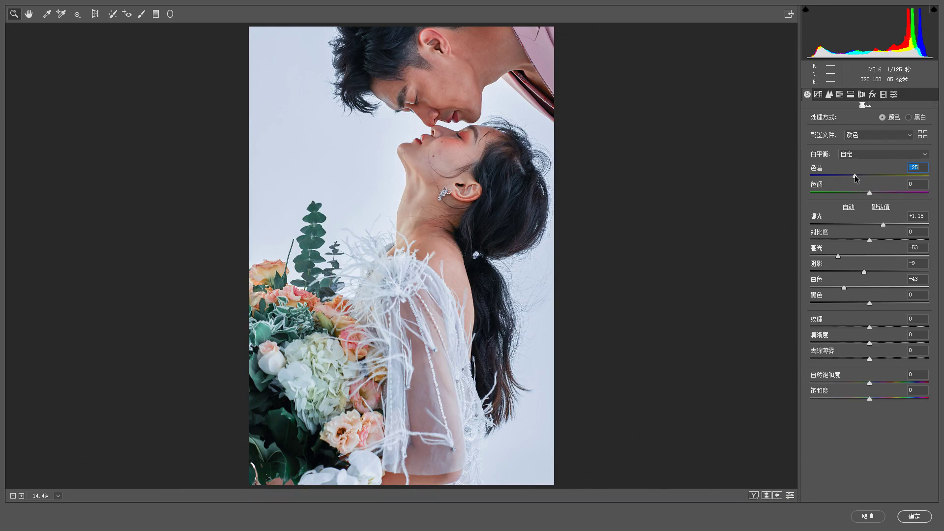
drag(856, 175, 854, 175)
Step: Test a magenta shift of the tint at +36 and settle on a 色调 value of -6
drag(869, 193, 891, 196)
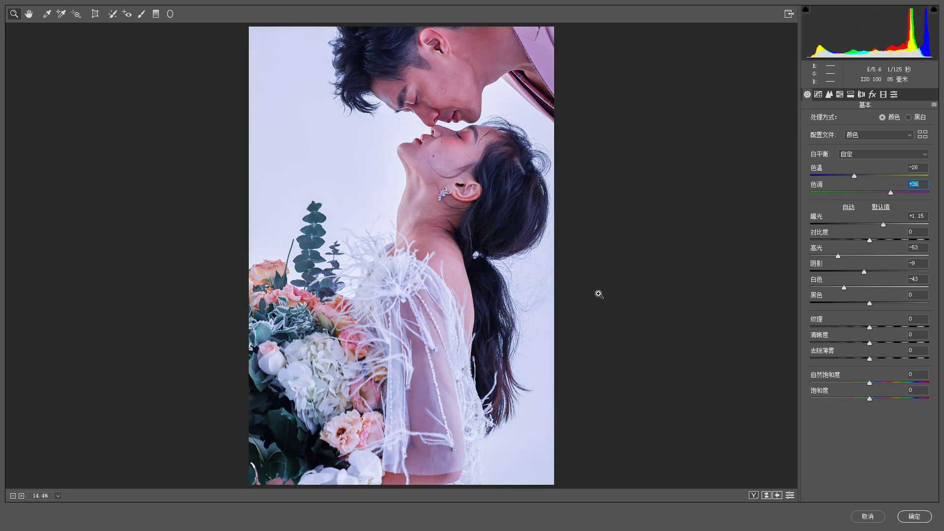
key(F1)
mouse_move(510, 172)
mouse_down()
mouse_move(429, 40)
mouse_move(526, 276)
mouse_up()
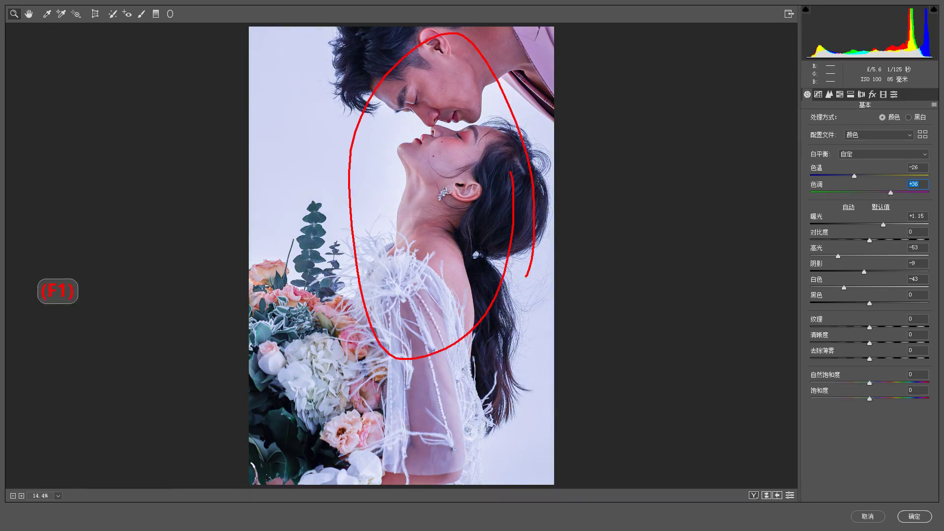
key(Escape)
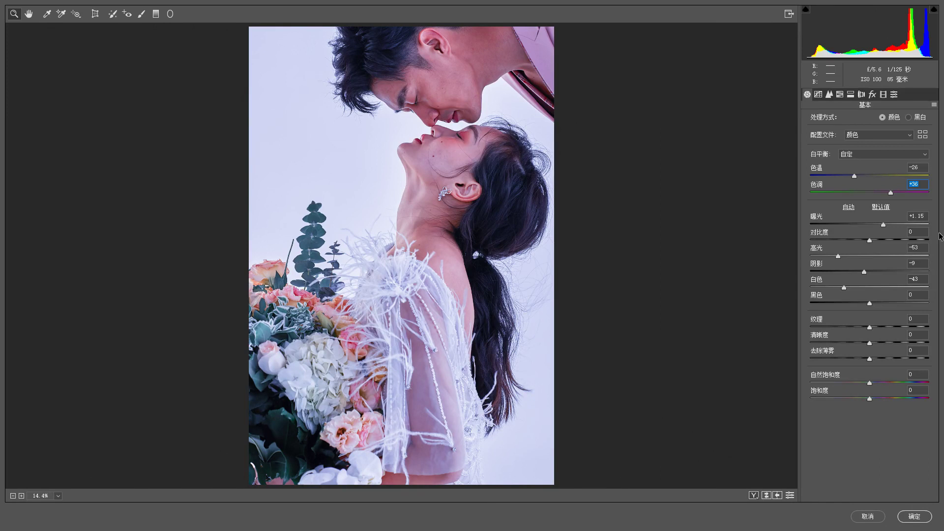
click(882, 192)
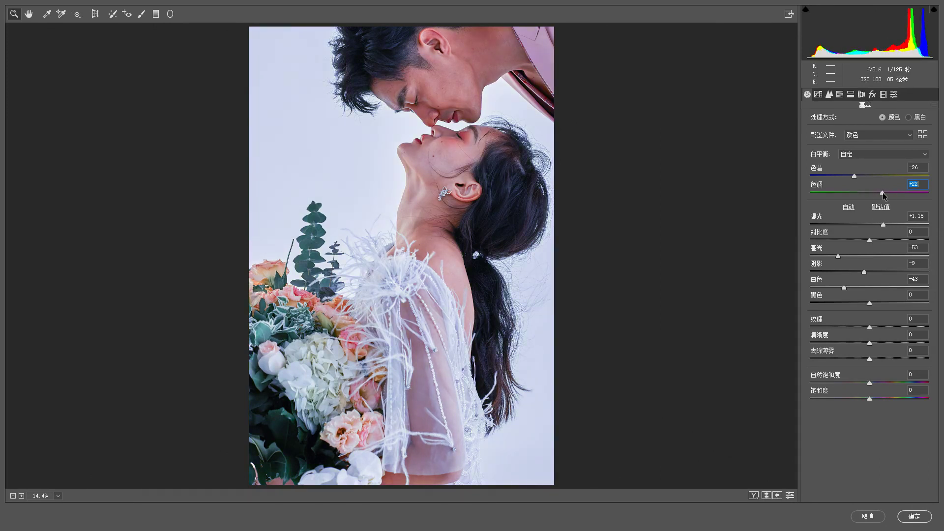
drag(883, 193, 880, 192)
drag(882, 192, 868, 192)
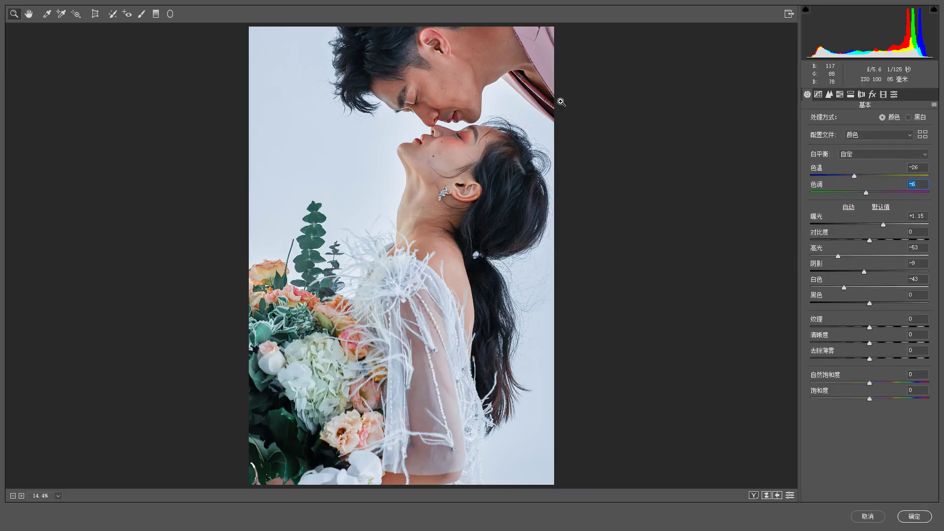
key(F1)
drag(532, 170, 532, 199)
mouse_move(543, 164)
mouse_down()
mouse_move(551, 160)
mouse_move(541, 195)
mouse_up()
drag(542, 177, 610, 156)
mouse_move(585, 169)
mouse_down()
mouse_move(569, 200)
mouse_move(619, 278)
mouse_up()
right_click(618, 277)
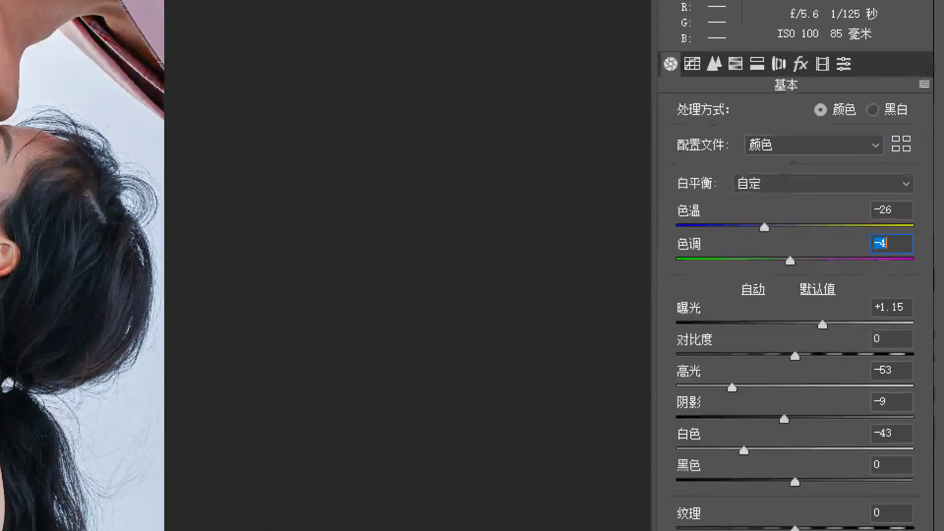
Step: Set the tint (色调) to -4 and open the HSL luminance (明亮度) adjustments
drag(908, 242, 895, 261)
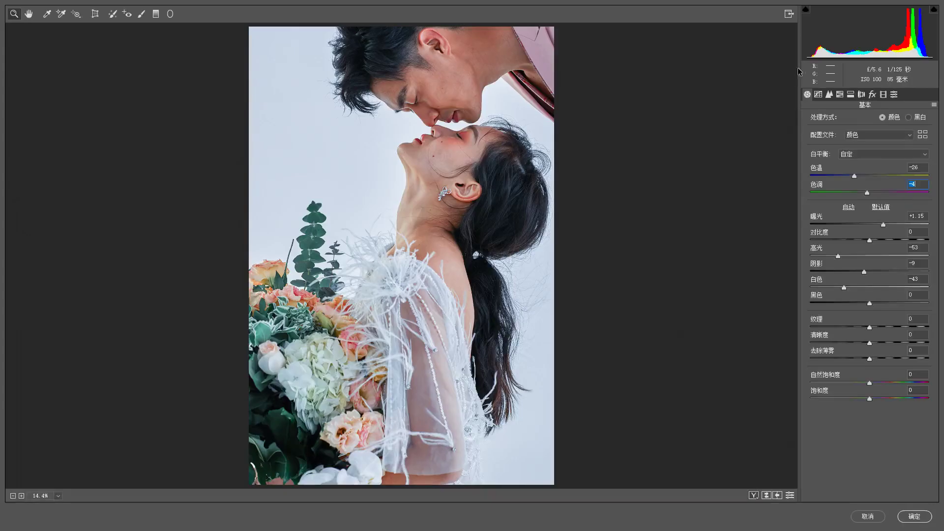
click(735, 66)
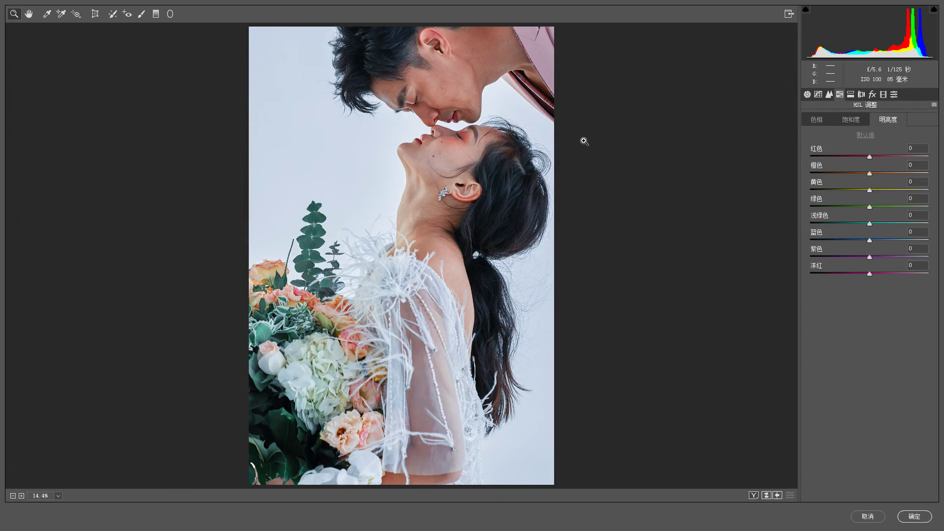
key(F1)
drag(451, 158, 566, 168)
mouse_move(549, 151)
mouse_down()
mouse_move(569, 157)
mouse_move(566, 189)
mouse_up()
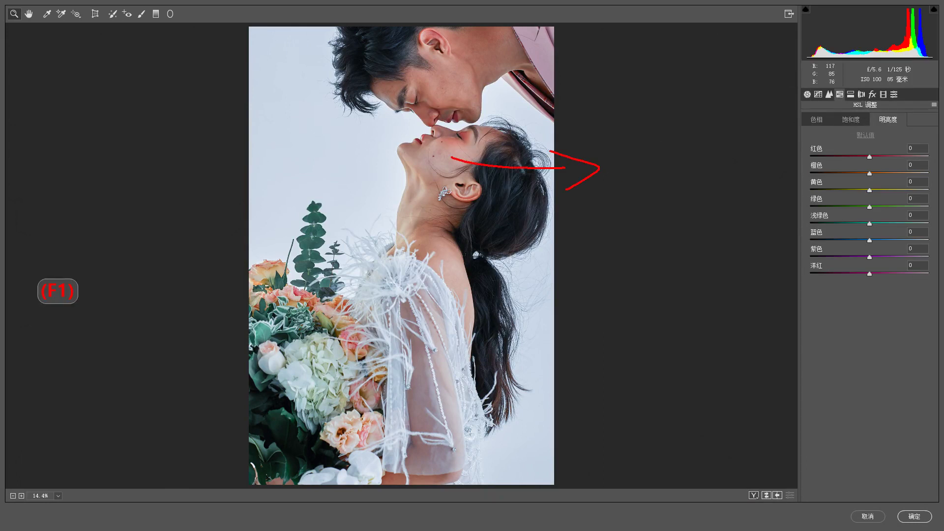
mouse_move(605, 164)
mouse_down()
mouse_move(636, 156)
mouse_move(625, 203)
mouse_up()
mouse_move(635, 168)
mouse_down()
mouse_move(658, 169)
mouse_move(628, 205)
mouse_move(710, 201)
mouse_up()
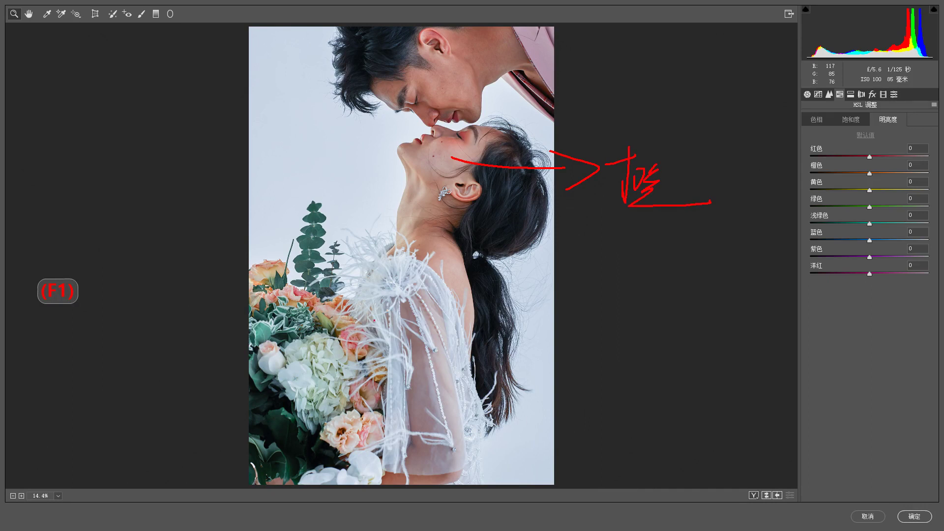
mouse_move(282, 361)
mouse_down()
mouse_move(197, 348)
mouse_move(169, 386)
mouse_up()
mouse_move(144, 278)
mouse_down()
mouse_move(140, 320)
mouse_move(155, 319)
mouse_up()
drag(168, 278, 179, 293)
drag(175, 299, 176, 320)
mouse_move(188, 299)
mouse_down()
mouse_move(164, 316)
mouse_move(207, 330)
mouse_up()
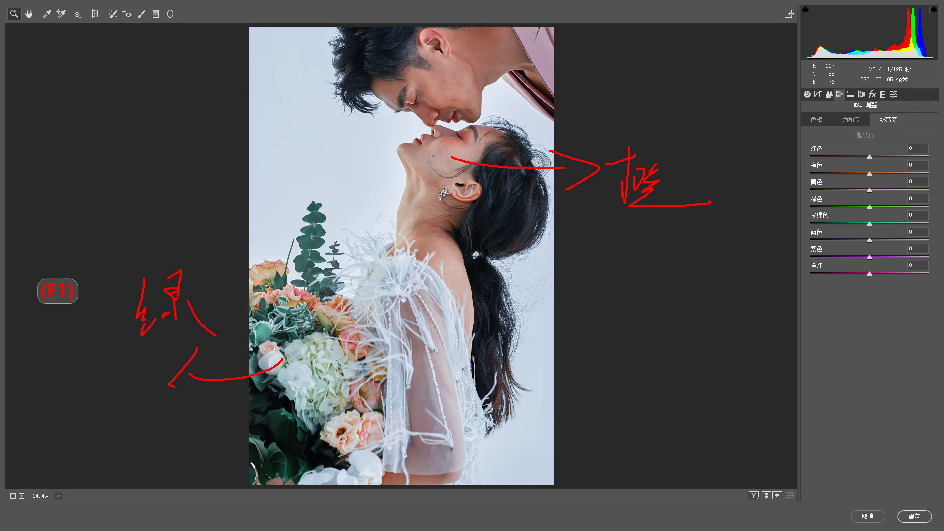
mouse_move(338, 320)
mouse_down()
mouse_move(441, 360)
mouse_move(432, 391)
mouse_up()
drag(506, 341, 548, 337)
drag(529, 337, 514, 355)
mouse_move(489, 358)
mouse_down()
mouse_move(566, 341)
mouse_move(517, 377)
mouse_up()
mouse_move(528, 353)
mouse_down()
mouse_move(531, 379)
mouse_move(550, 368)
mouse_up()
drag(557, 368, 556, 404)
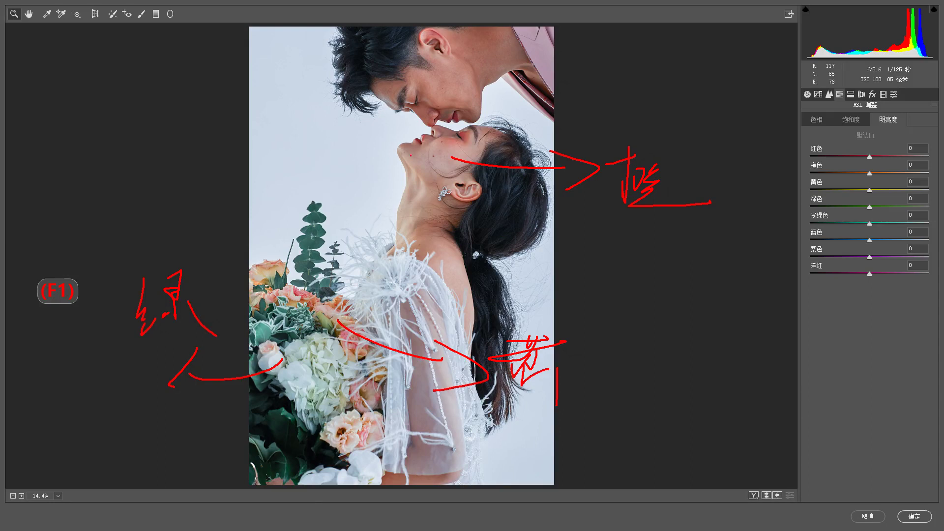
drag(419, 139, 297, 134)
mouse_move(259, 122)
mouse_down()
mouse_move(244, 131)
mouse_move(290, 144)
mouse_up()
mouse_move(187, 120)
mouse_down()
mouse_move(179, 155)
mouse_move(255, 159)
mouse_up()
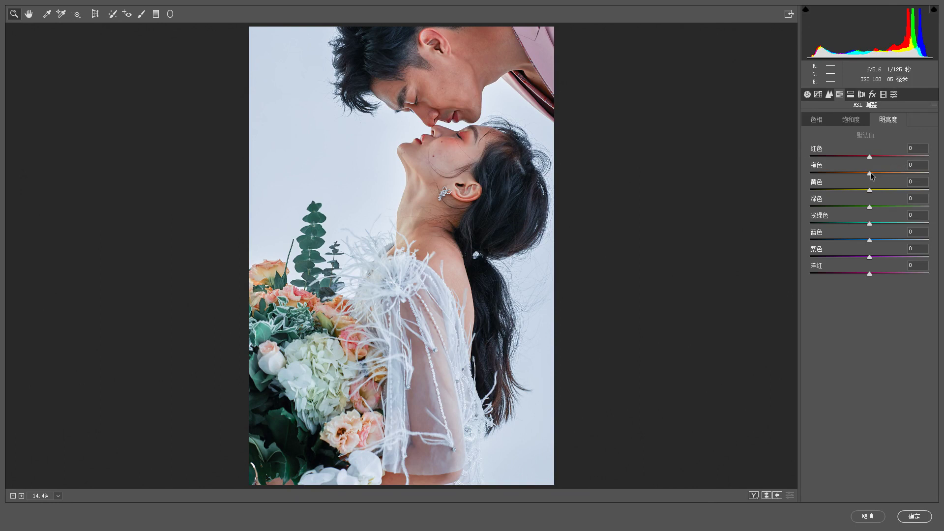
Step: Brighten the skin tones by raising the orange (橙色) luminance to about +40
drag(870, 173, 896, 175)
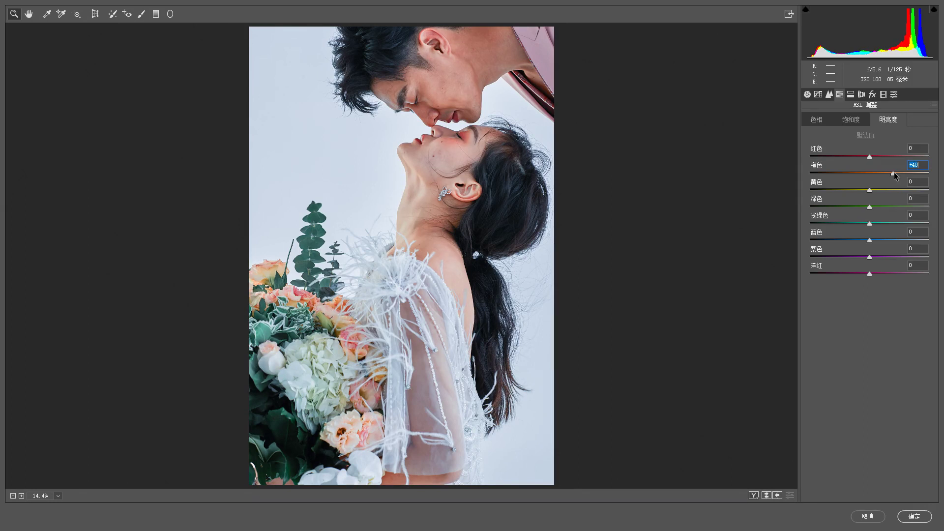
drag(893, 172, 896, 173)
drag(892, 173, 890, 173)
key(F1)
drag(462, 202, 490, 158)
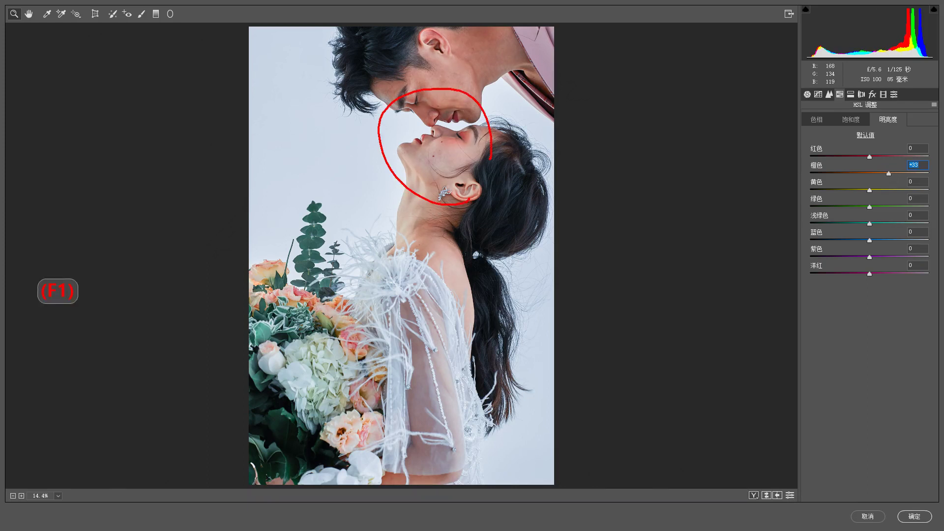
Step: Shift the orange (橙色) hue to -7 and raise its luminance to +48
click(817, 123)
drag(870, 174, 865, 174)
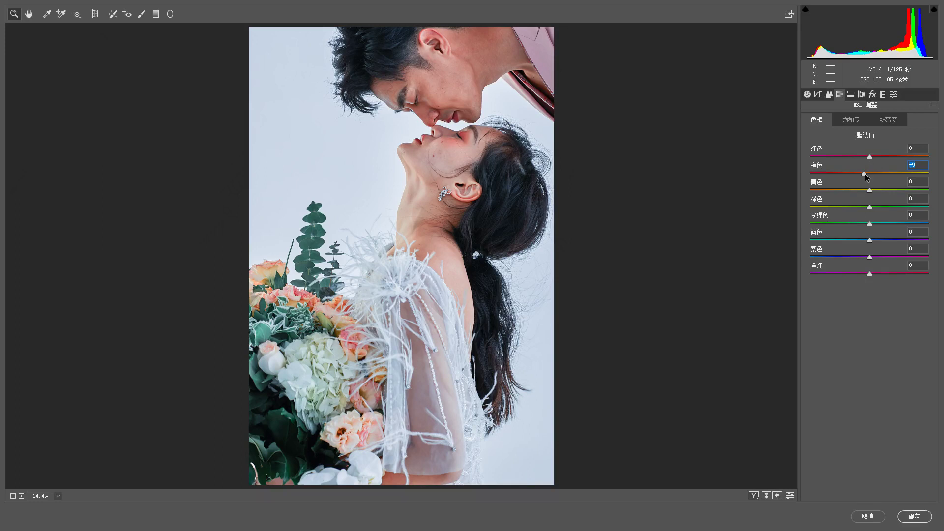
drag(864, 174, 866, 173)
click(888, 119)
click(906, 172)
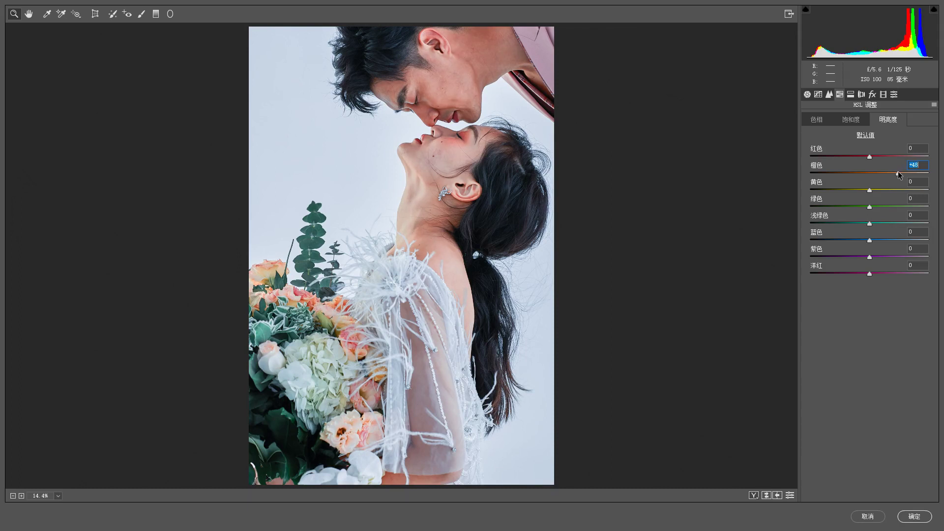
Step: Lower the highlights (高光) to -77 and raise the orange (橙色) luminance to +58
click(808, 93)
click(827, 254)
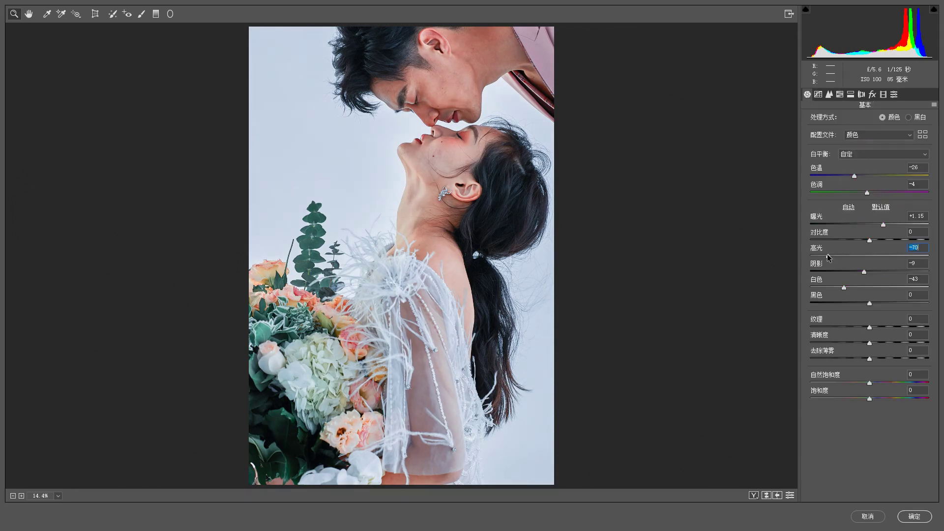
mouse_move(829, 257)
mouse_down()
mouse_move(806, 253)
mouse_move(824, 257)
mouse_up()
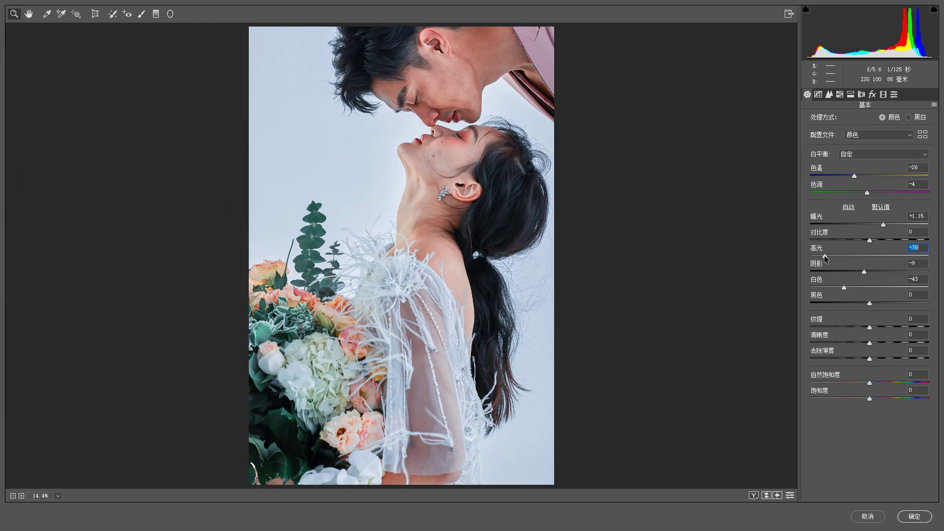
click(843, 96)
drag(898, 172, 907, 173)
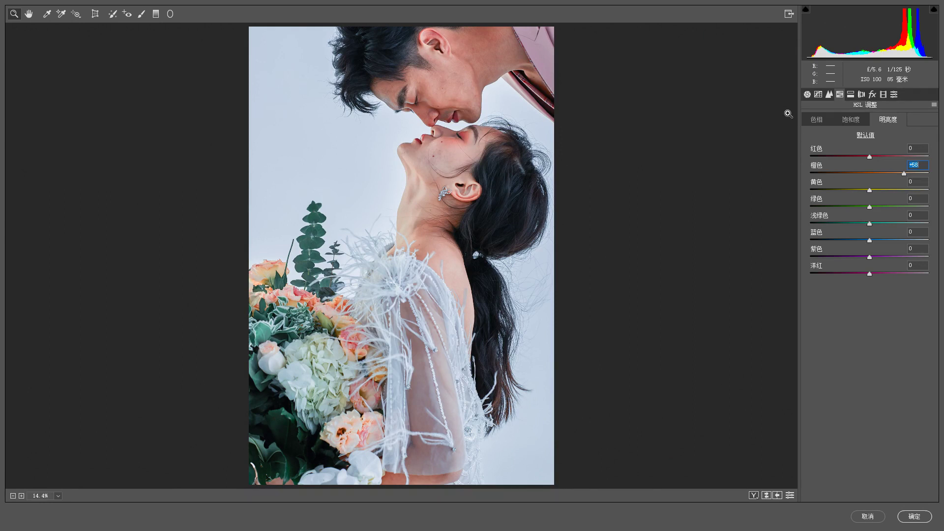
key(F1)
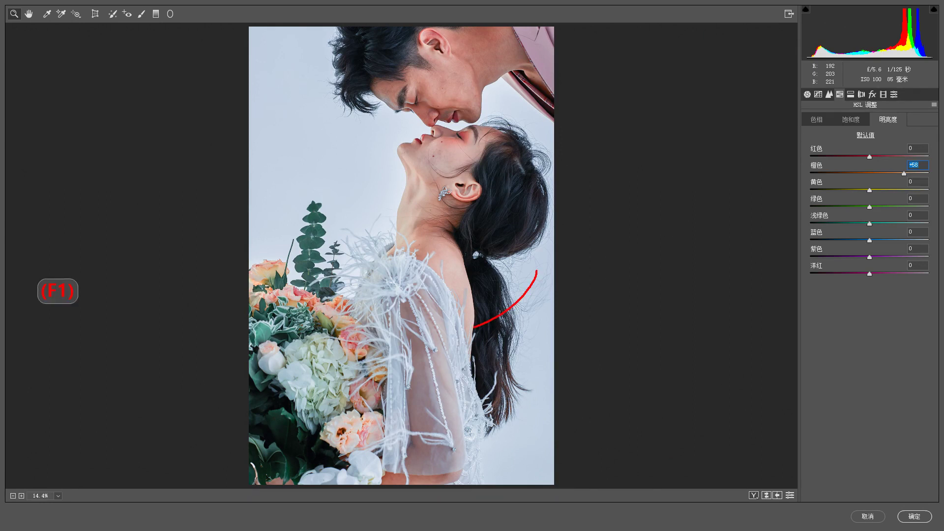
mouse_move(536, 272)
mouse_down()
mouse_move(473, 328)
mouse_move(526, 273)
mouse_up()
right_click(545, 226)
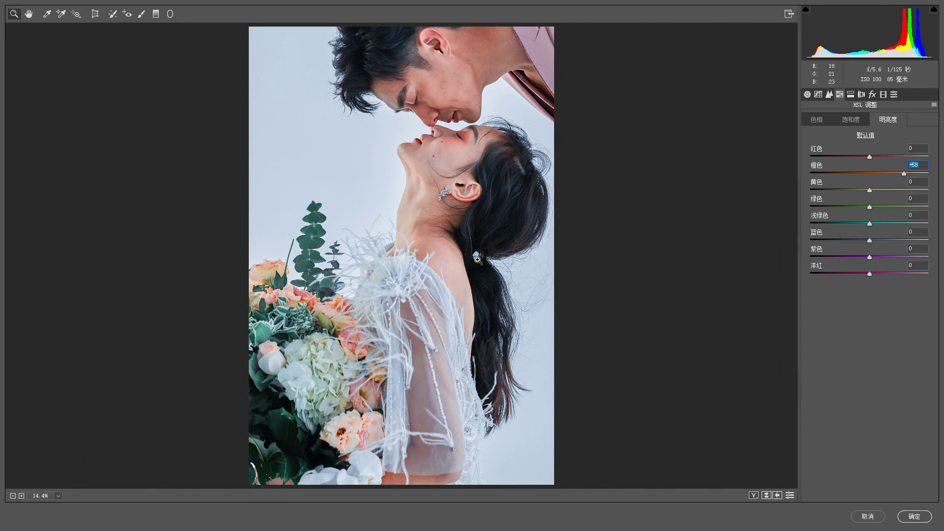
key(F1)
drag(380, 162, 394, 137)
Step: Warm the colour temperature (色温) to -18 and reduce the orange (橙色) saturation to -8
click(807, 94)
drag(854, 176, 859, 177)
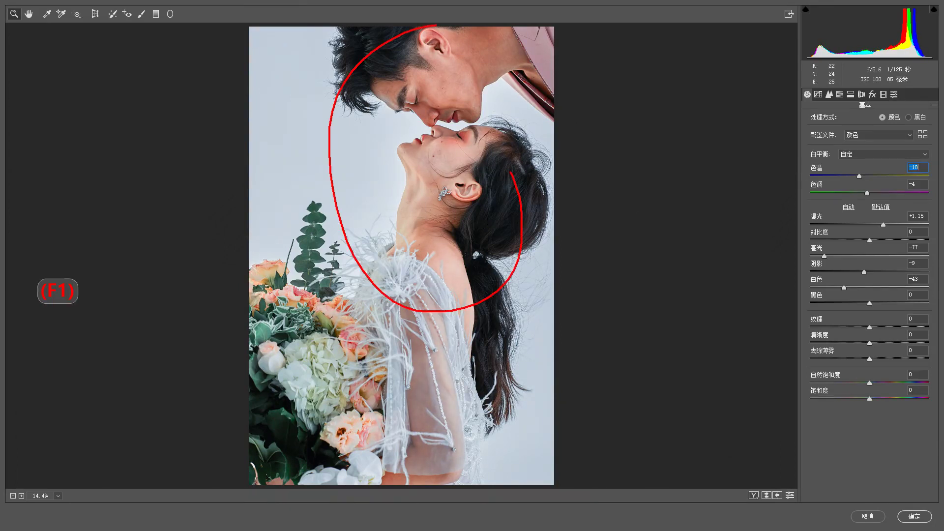
click(839, 94)
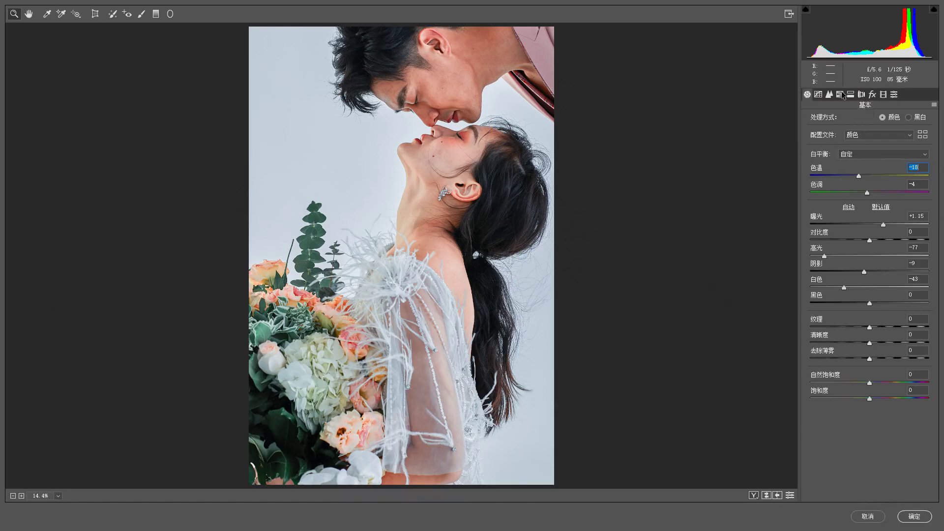
click(851, 119)
drag(869, 174, 867, 175)
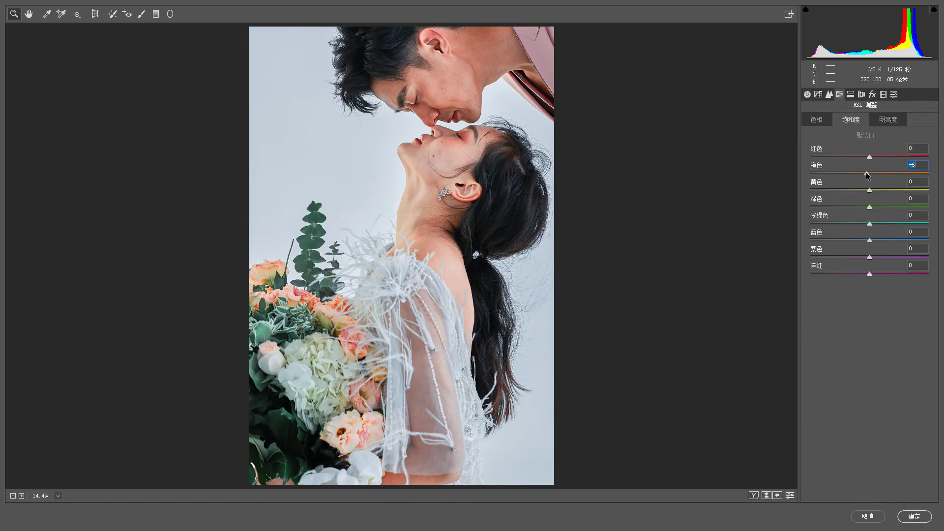
Step: Readjust the orange (橙色) luminance, trying +51 and settling on +59
click(888, 120)
drag(900, 173, 894, 174)
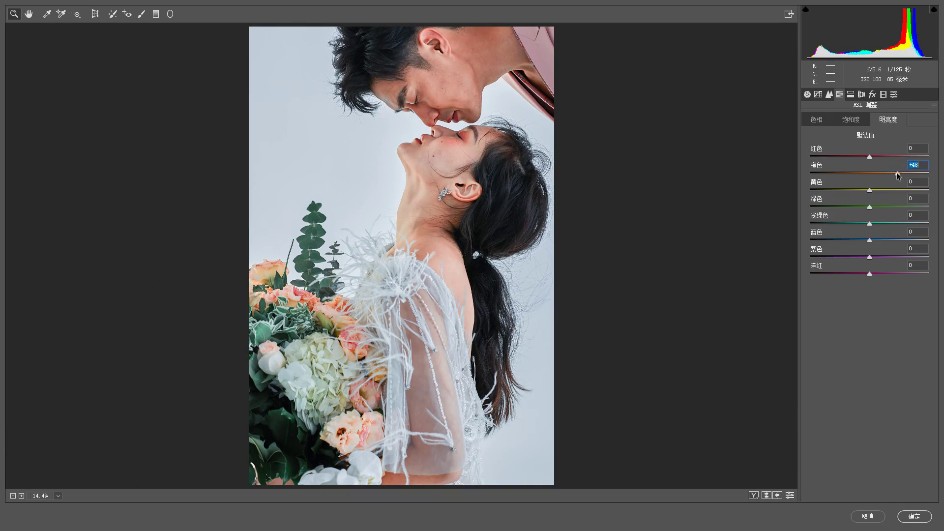
key(F1)
mouse_move(376, 175)
mouse_down()
mouse_move(377, 184)
mouse_move(372, 168)
mouse_up()
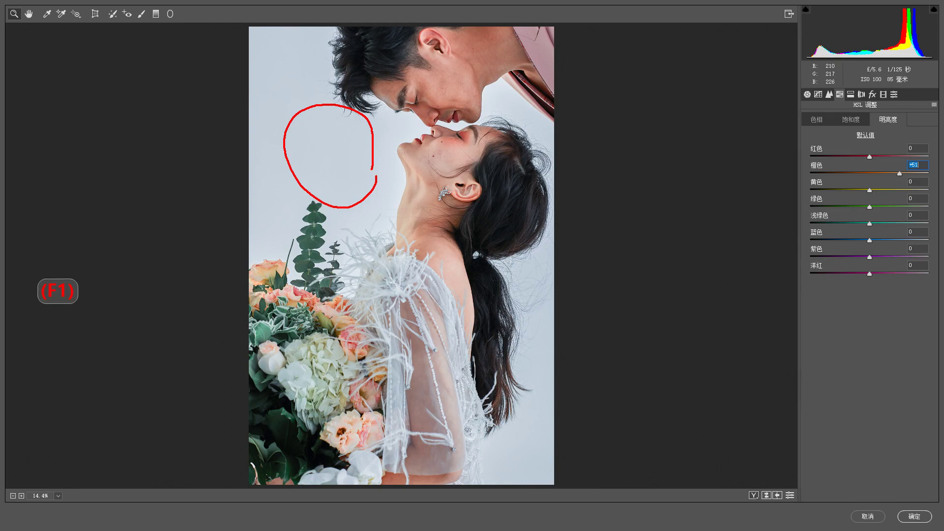
click(807, 94)
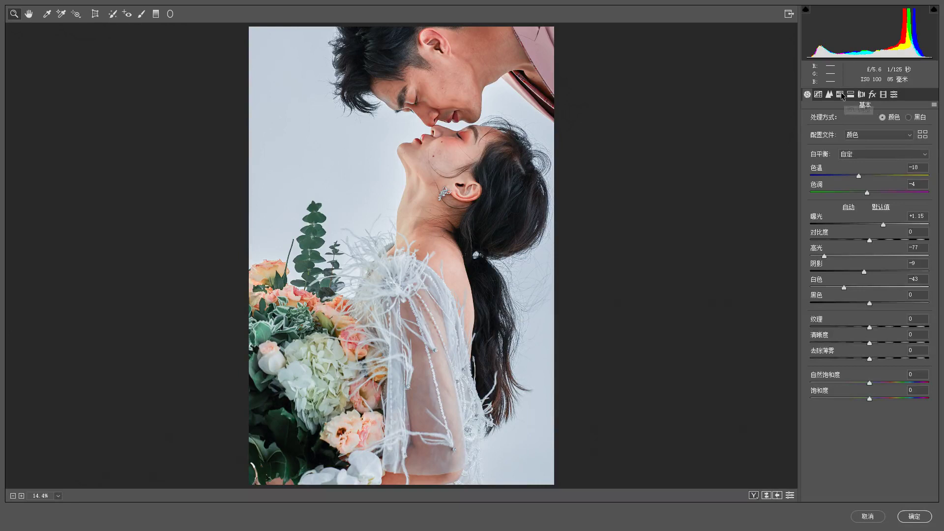
click(736, 122)
drag(901, 175, 905, 174)
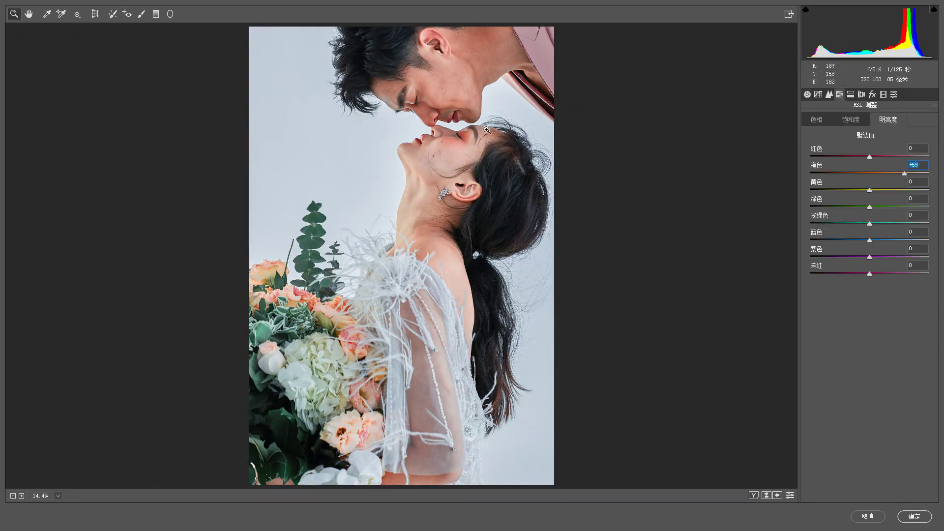
Step: Set the red (红色) luminance to +29 while checking the couple's faces and the whole photo
drag(487, 131, 521, 258)
key(space)
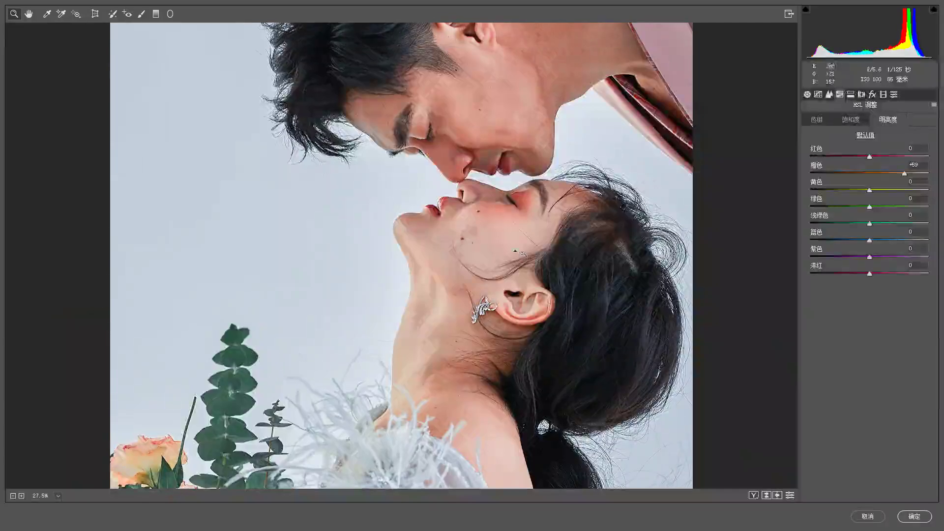
click(869, 156)
drag(880, 157, 886, 161)
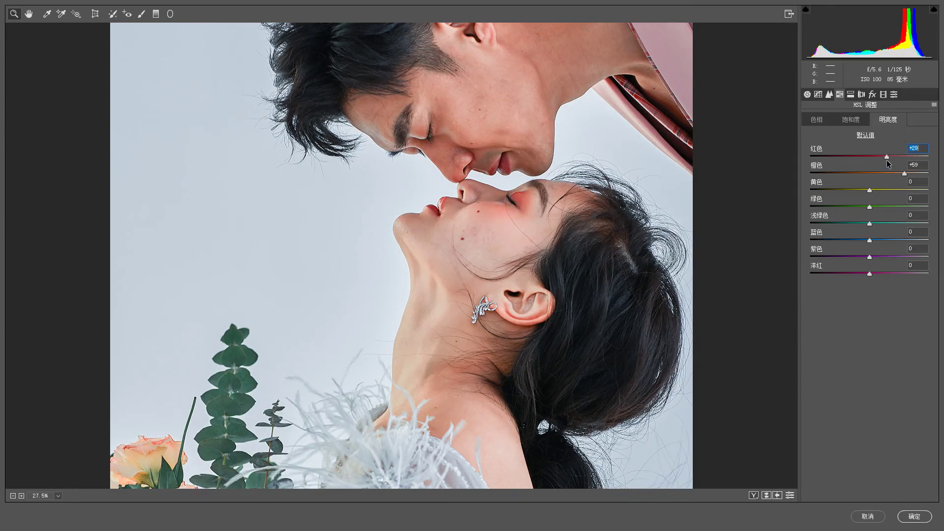
alt+click(598, 222)
alt+click(597, 221)
scroll(598, 221, down, 2)
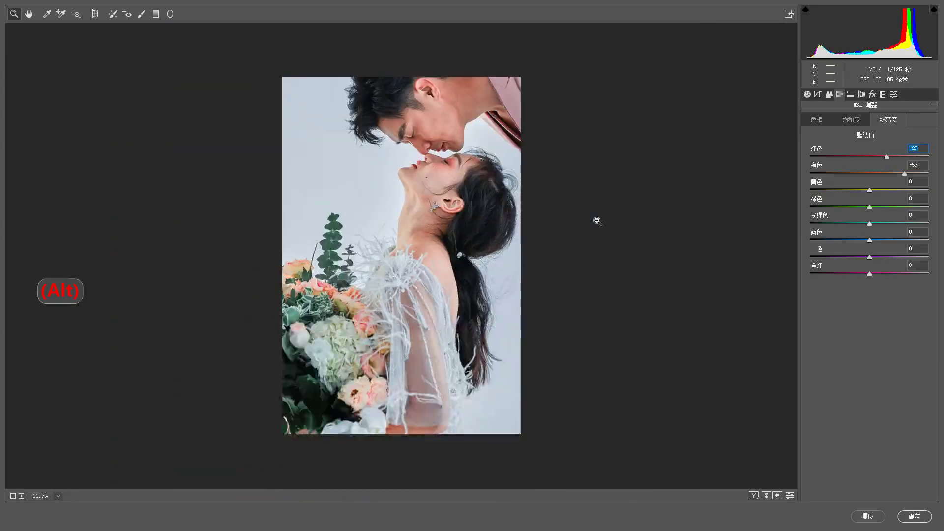
scroll(597, 222, up, 3)
mouse_move(362, 270)
mouse_down()
mouse_move(355, 249)
mouse_move(396, 276)
mouse_move(393, 244)
mouse_up()
key(Escape)
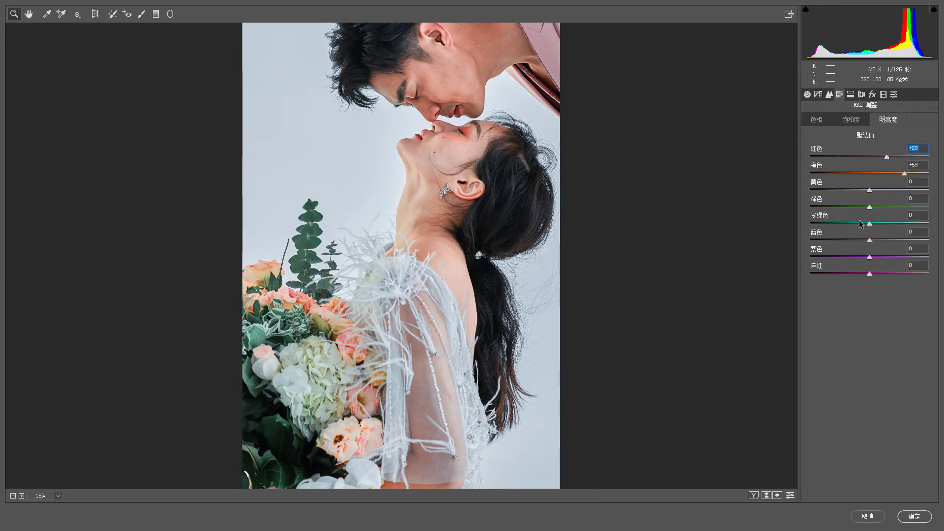
Step: Reduce the saturation of green (绿色) to -27, aqua (浅绿色) to -16 and blue (蓝色) to -38
click(858, 123)
mouse_move(869, 207)
mouse_down()
mouse_move(834, 207)
mouse_move(853, 207)
mouse_move(832, 219)
mouse_move(872, 228)
mouse_move(857, 227)
mouse_move(866, 242)
mouse_move(687, 236)
mouse_move(861, 241)
mouse_move(531, 271)
mouse_up()
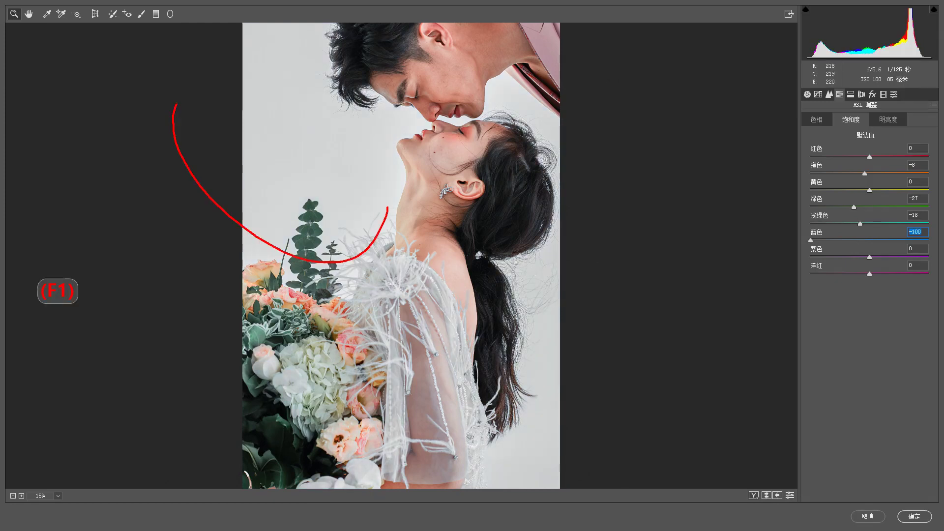
click(845, 240)
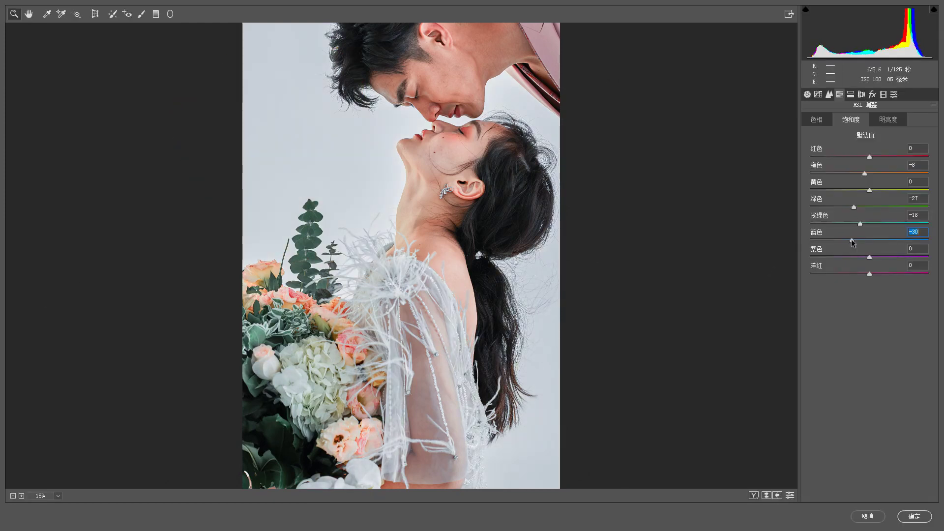
drag(846, 241, 847, 243)
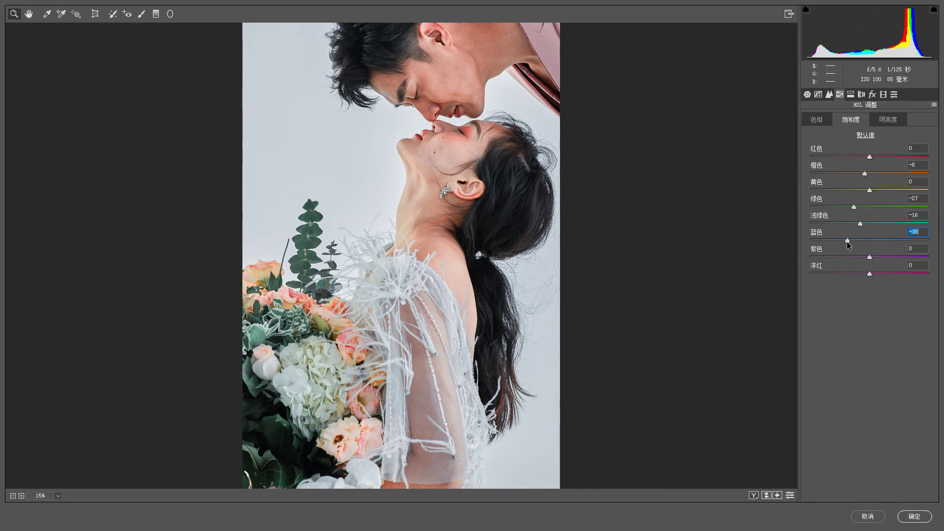
Step: Set the orange (橙色) luminance to +75 and the blue (蓝色) luminance to -15, then nudge the yellow luminance slightly
click(891, 126)
drag(904, 174, 914, 175)
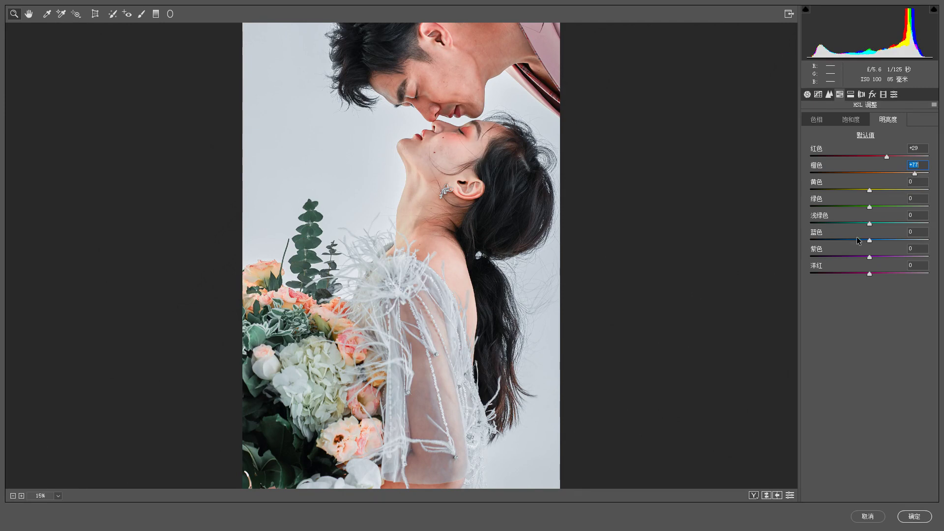
drag(857, 240, 439, 263)
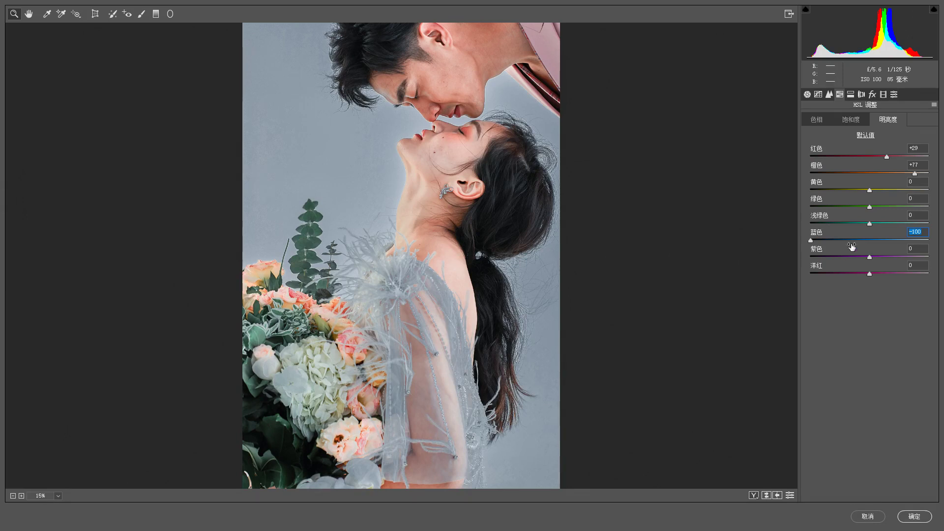
drag(851, 241, 860, 242)
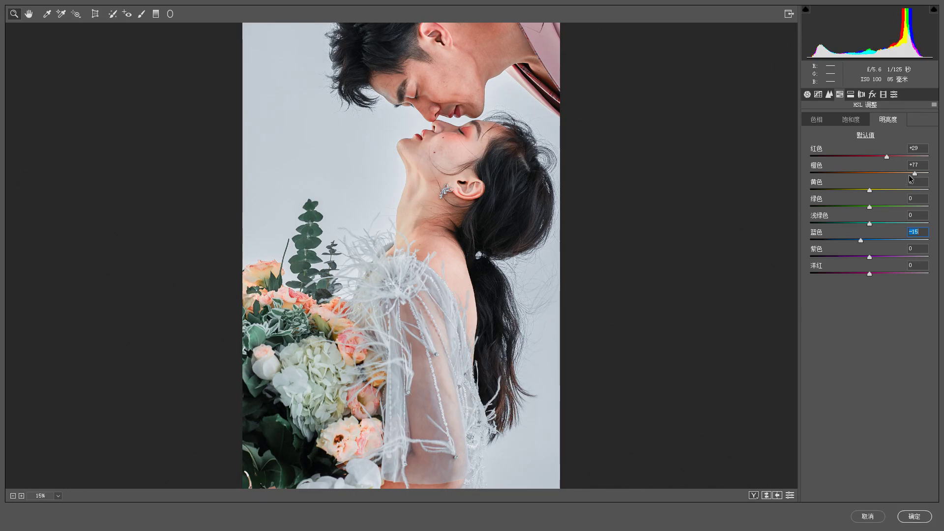
drag(915, 173, 913, 174)
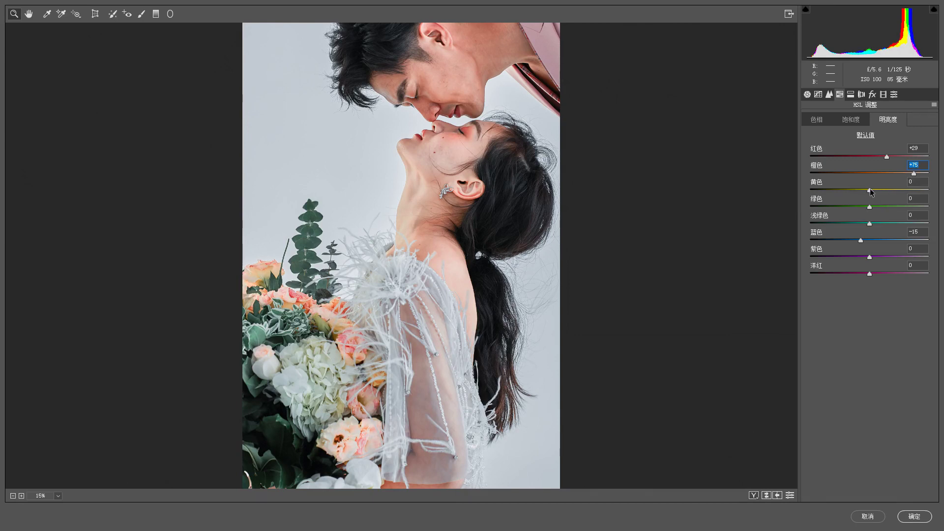
mouse_move(869, 190)
mouse_down()
mouse_move(856, 188)
mouse_move(871, 191)
mouse_up()
Step: Lower the yellow (黄色) saturation slightly and compare the adjusted photo with the original settings
click(850, 122)
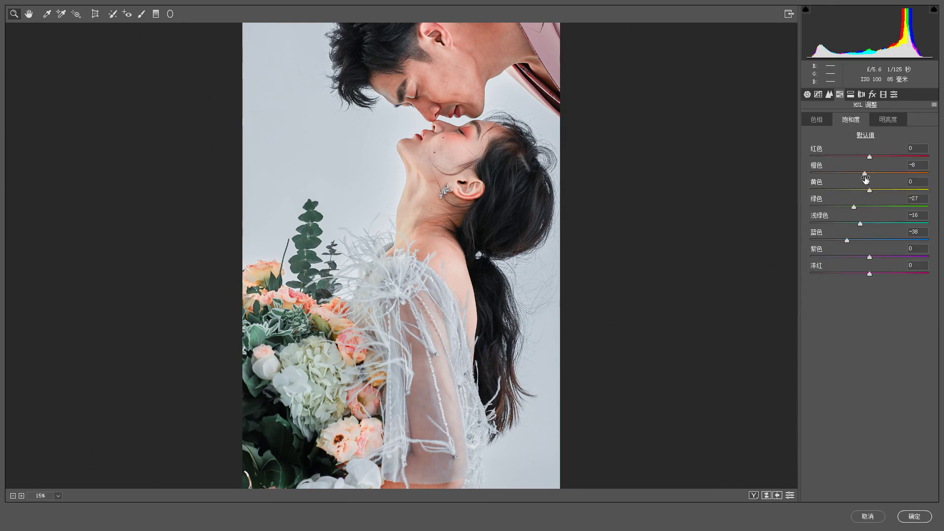
mouse_move(869, 192)
mouse_down()
mouse_move(840, 192)
mouse_move(860, 192)
mouse_up()
click(766, 497)
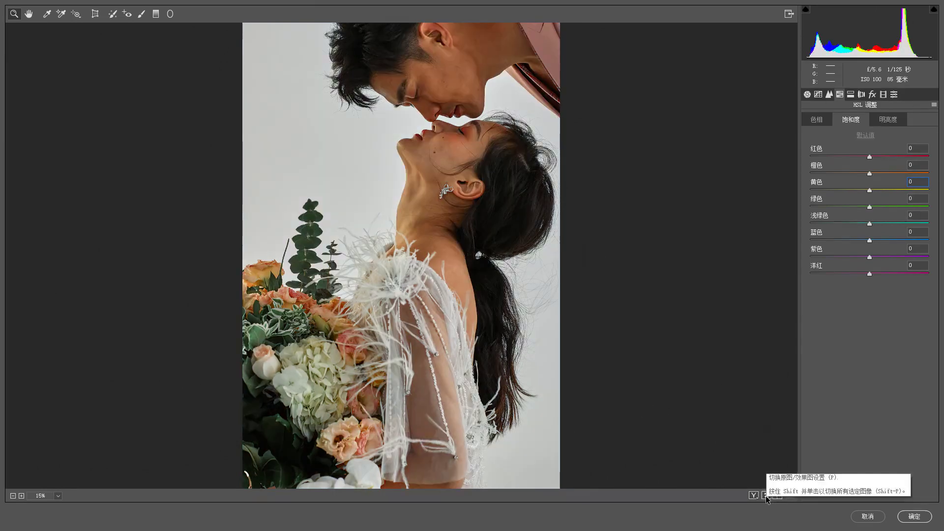
Step: Toggle the photo between its original and adjusted settings to compare the grading
click(766, 497)
click(766, 497)
click(767, 497)
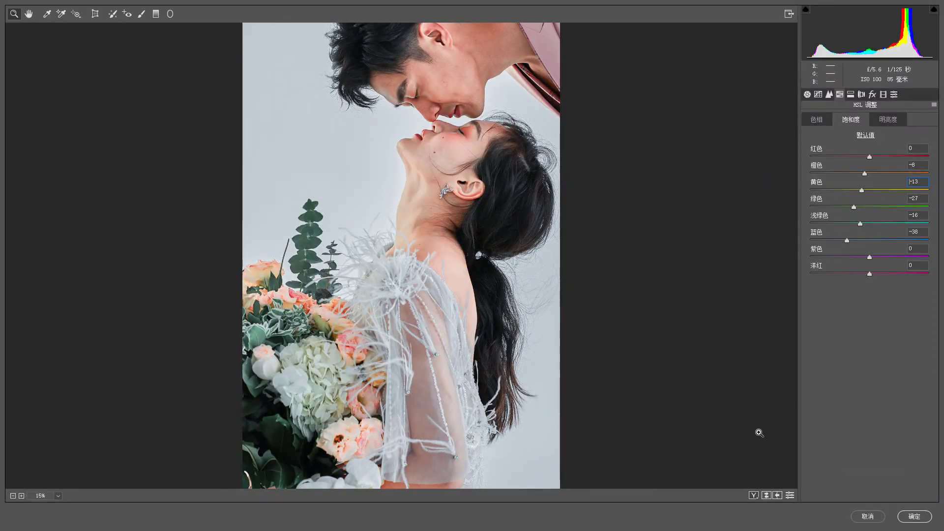
key(F1)
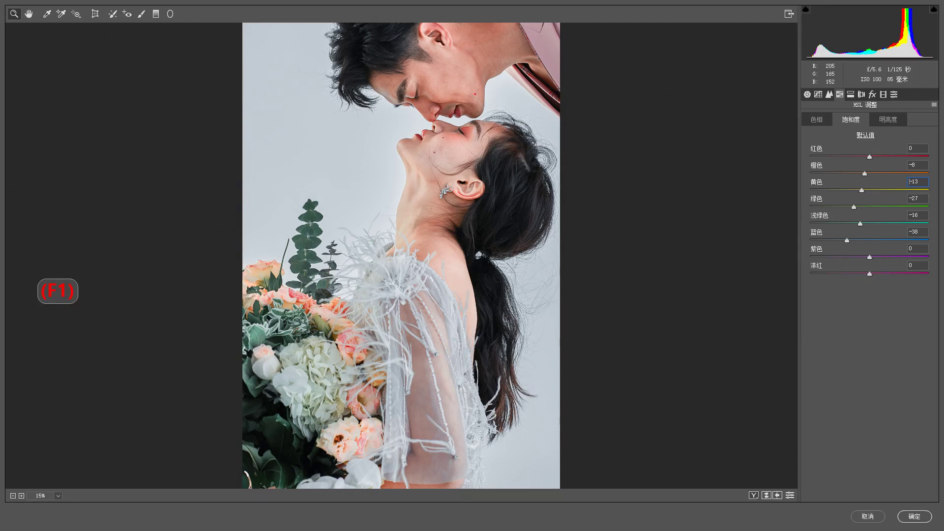
mouse_move(475, 117)
mouse_down()
mouse_move(308, 74)
mouse_move(487, 34)
mouse_move(478, 107)
mouse_move(442, 163)
mouse_move(470, 161)
mouse_up()
click(475, 153)
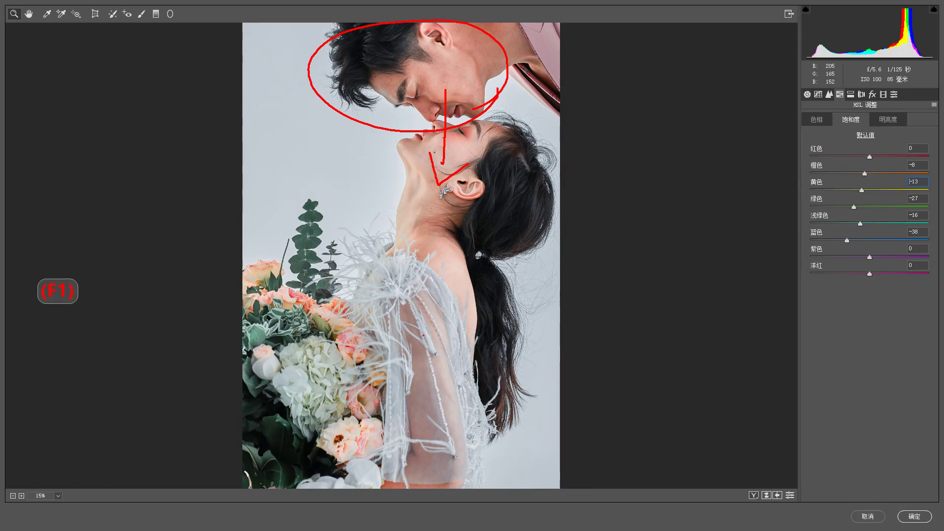
mouse_move(460, 352)
mouse_down()
mouse_move(421, 265)
mouse_move(392, 325)
mouse_move(386, 460)
mouse_move(479, 462)
mouse_move(467, 354)
mouse_up()
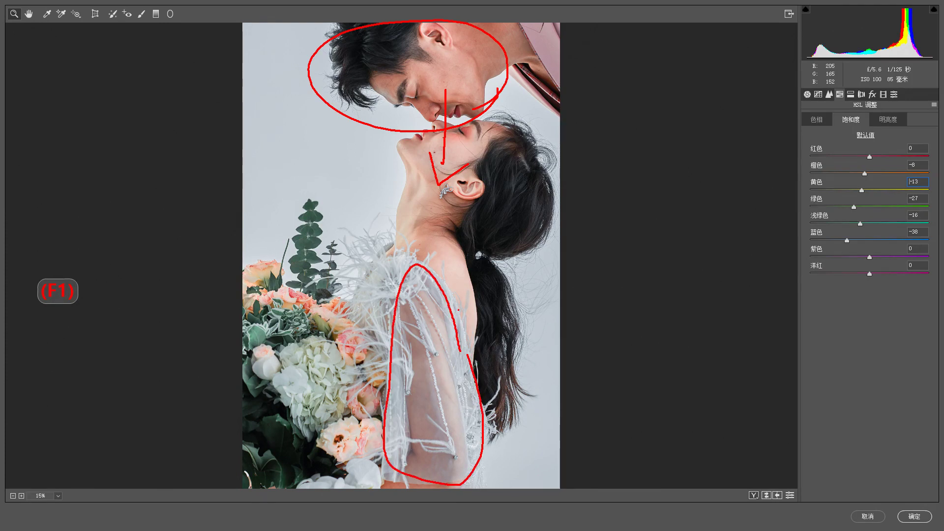
key(Escape)
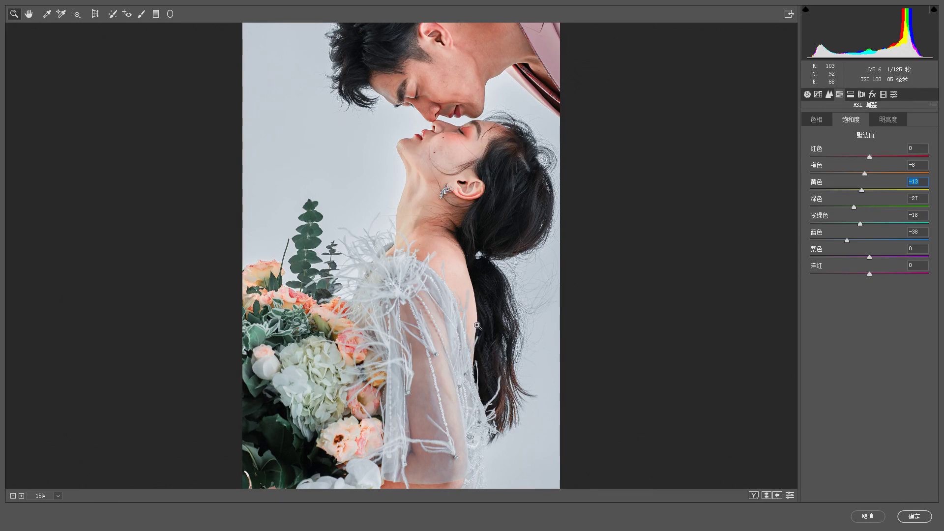
Step: Apply the Camera Raw adjustments to the 预处理 layer
click(915, 517)
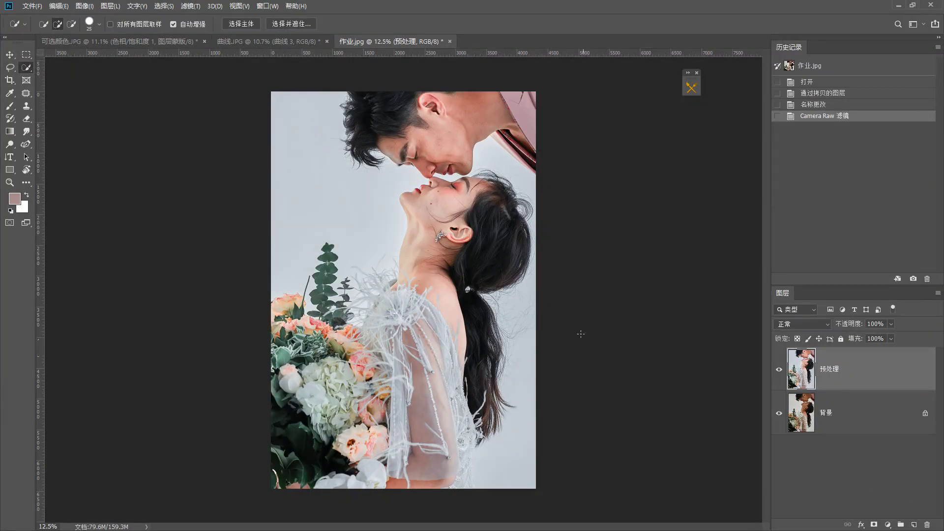
click(190, 6)
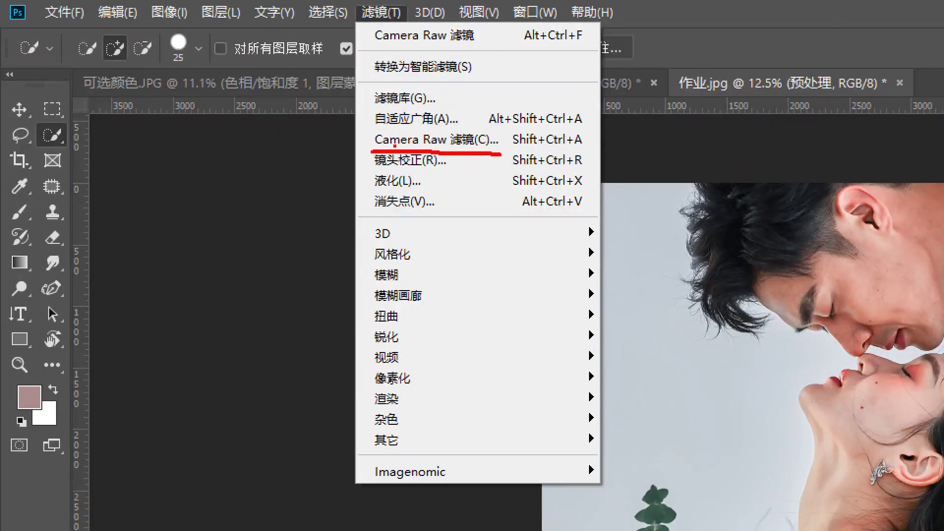
mouse_move(379, 123)
mouse_down()
mouse_move(360, 141)
mouse_move(369, 152)
mouse_up()
mouse_move(499, 116)
mouse_down()
mouse_move(507, 153)
mouse_move(497, 163)
mouse_up()
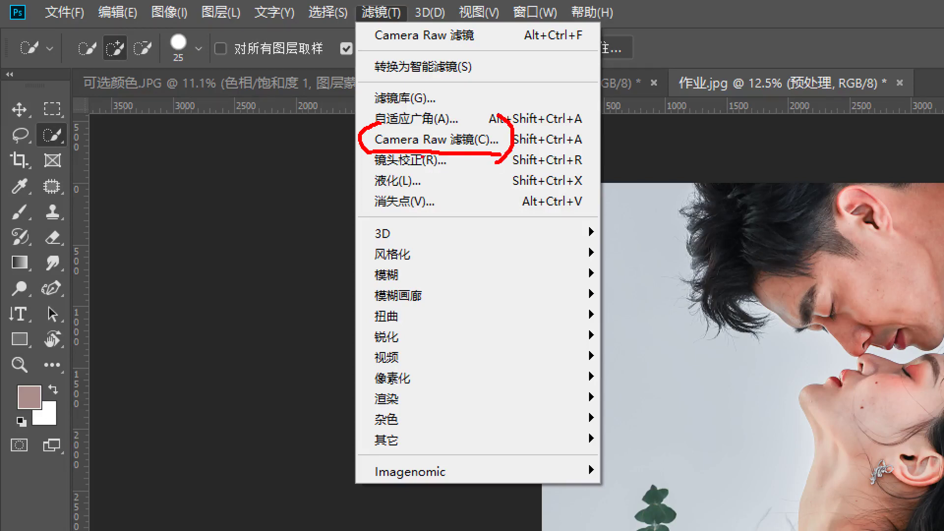
drag(451, 123, 445, 145)
drag(380, 13, 380, 69)
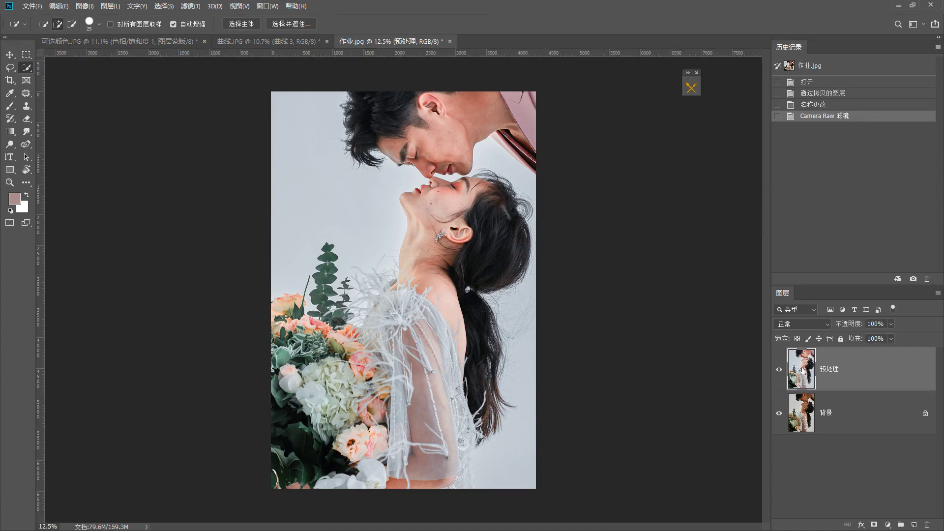
Step: Stamp all visible layers into a new layer on top and name it 瑕疵
key(ctrl+shift+alt+e)
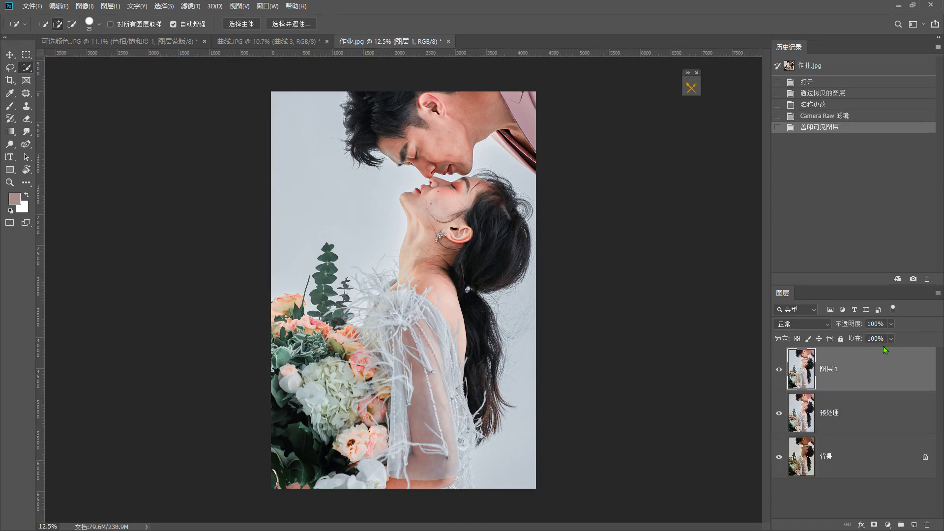
double_click(829, 369)
text(xiaci)
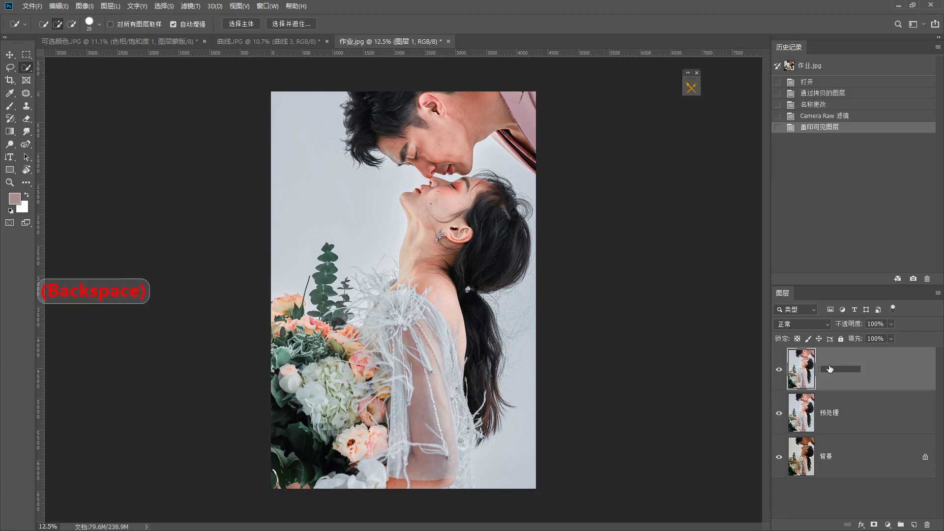
key(space)
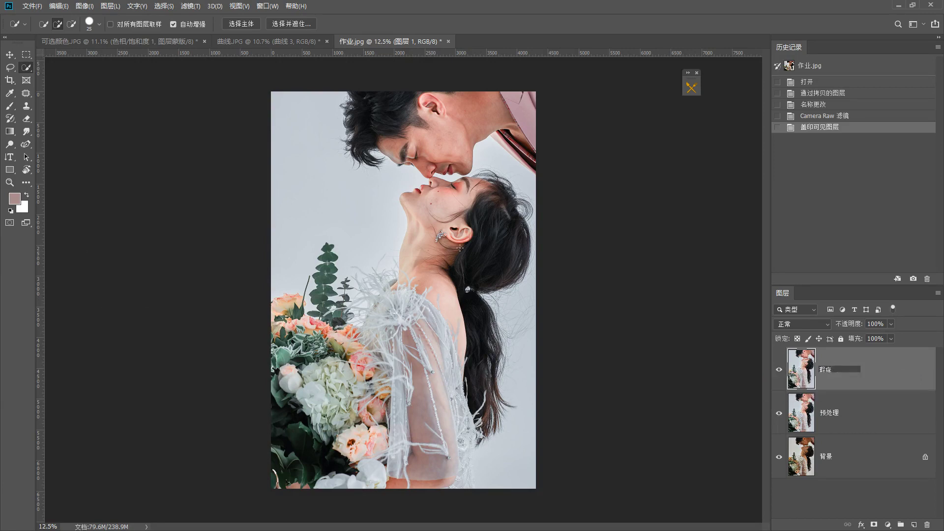
key(alt)
click(395, 234)
Step: Frame the groom's head closely and switch to the Clone Stamp tool
scroll(396, 234, up, 5)
key(space)
drag(405, 218, 414, 381)
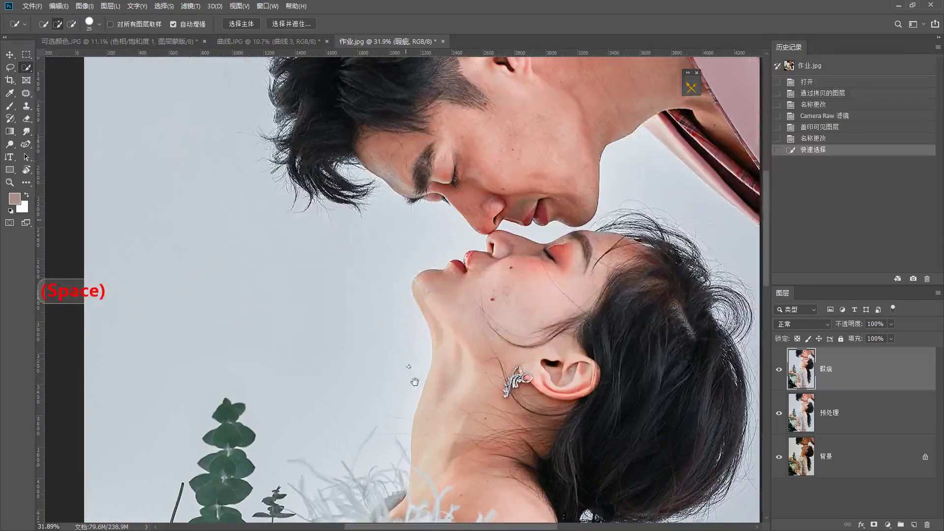
drag(400, 228, 401, 329)
scroll(259, 226, up, 1)
scroll(260, 226, up, 3)
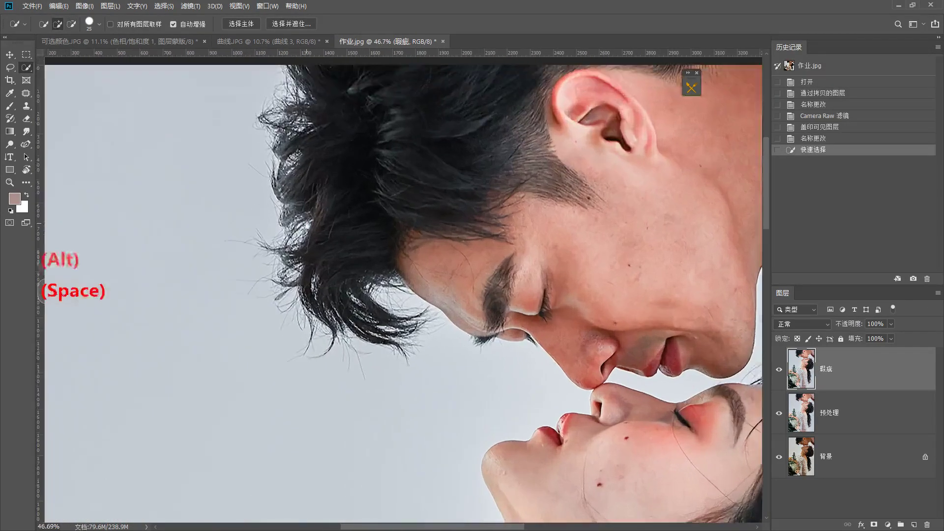
drag(227, 188, 230, 224)
right_click(10, 94)
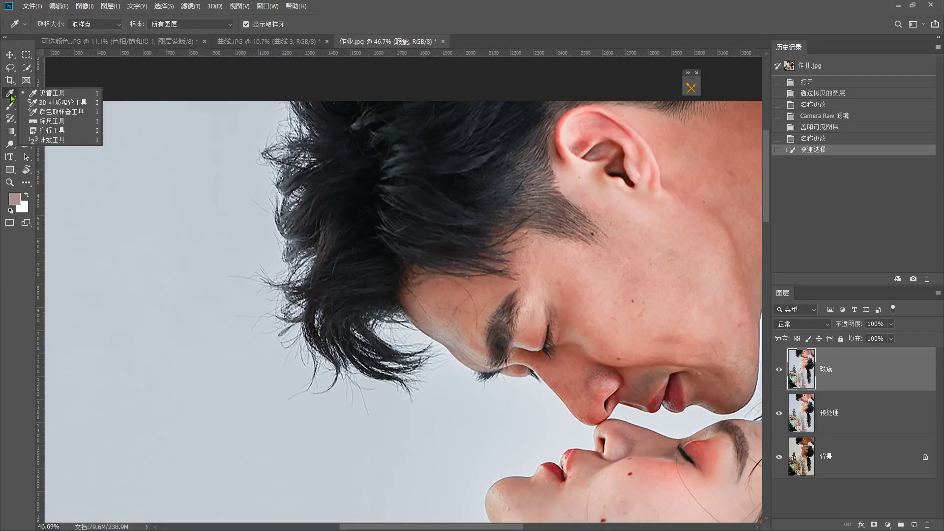
click(26, 94)
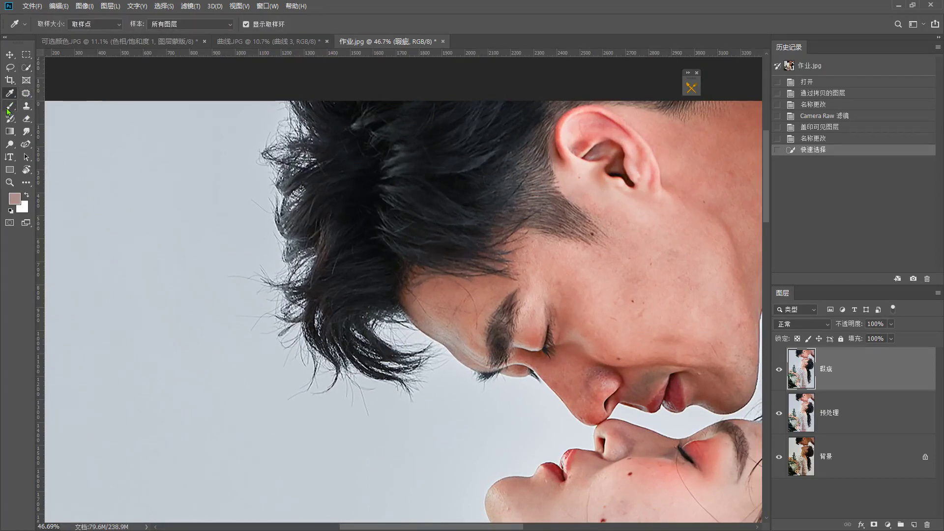
click(23, 109)
click(73, 106)
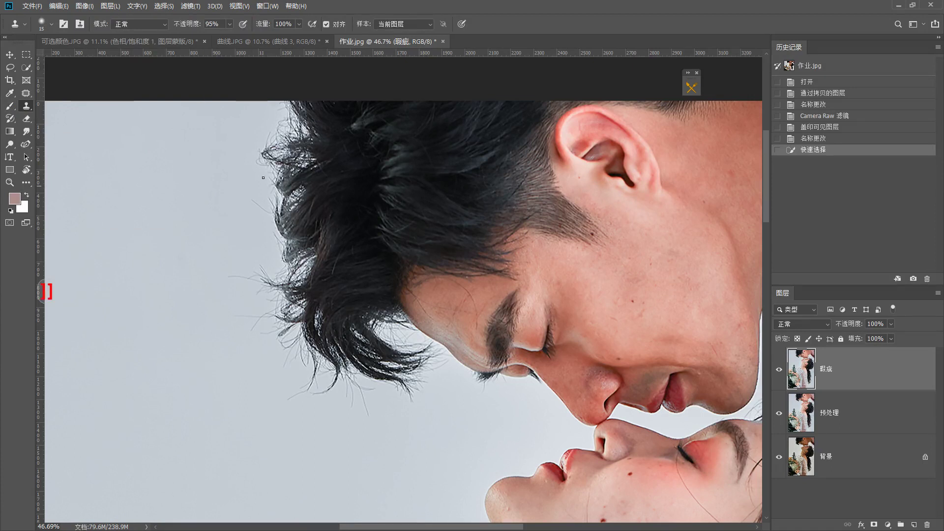
Step: Set the Clone Stamp brush size to 80 for retouching around the groom's hair
key(shift)
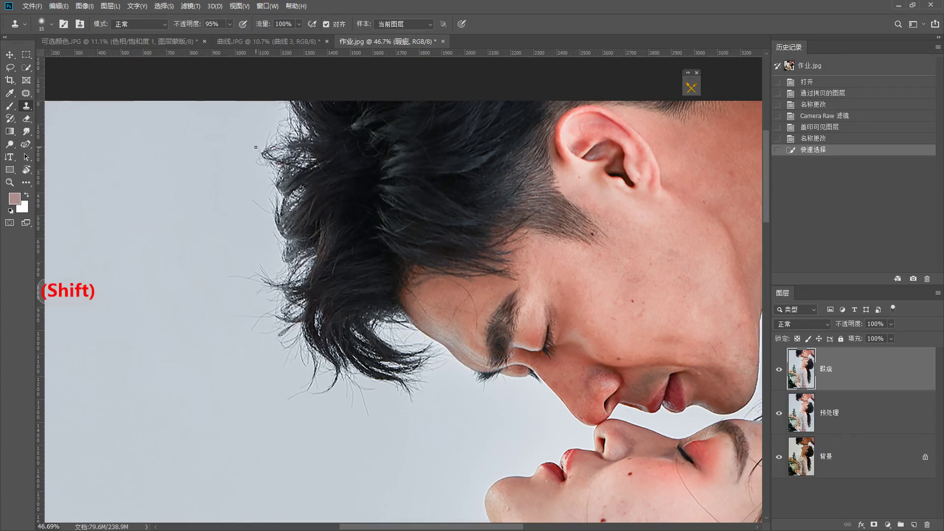
key(bracketright)
key(bracketright)
key(bracketright)
key(bracketright)
key(bracketright)
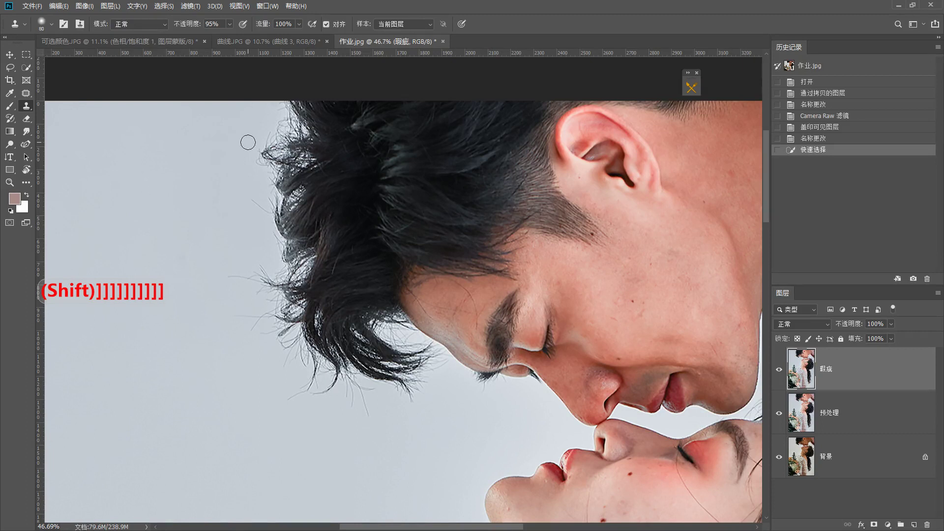
key(bracketleft)
key(alt)
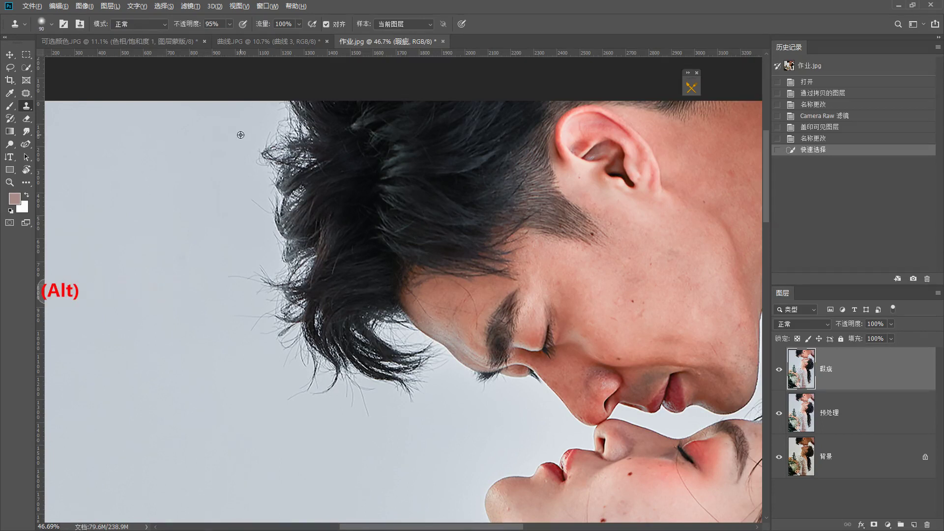
key(bracketleft)
key(alt)
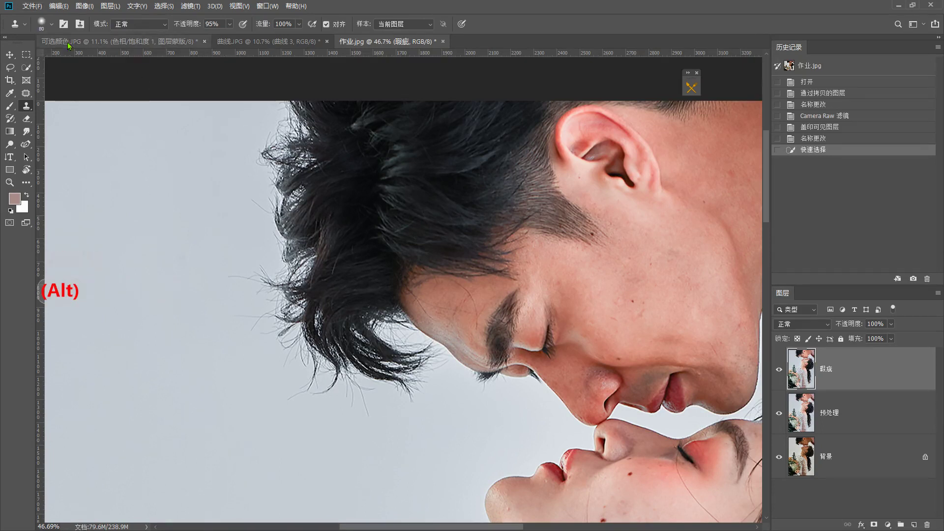
click(51, 23)
click(52, 25)
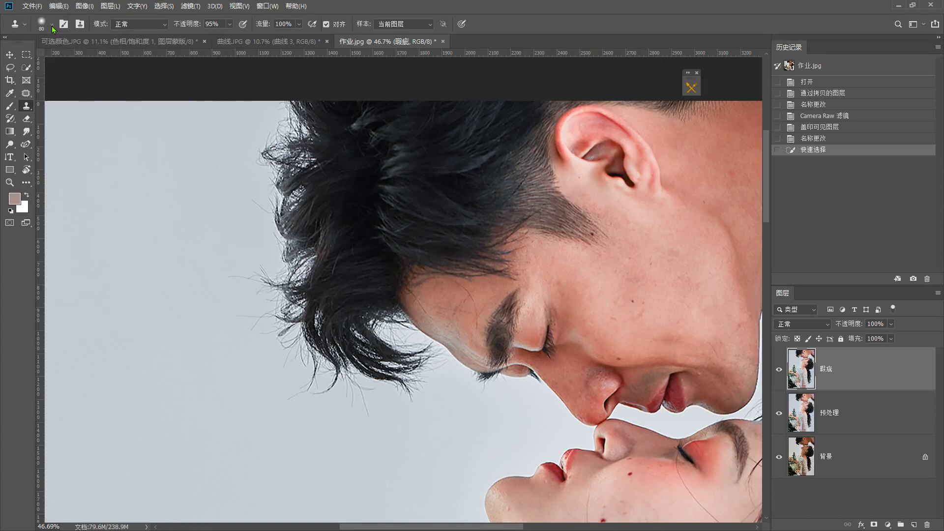
Step: Clone clean background over the stray hairs along the outer edge of the groom's hair, reducing the brush size to 70
key(alt)
drag(259, 139, 260, 135)
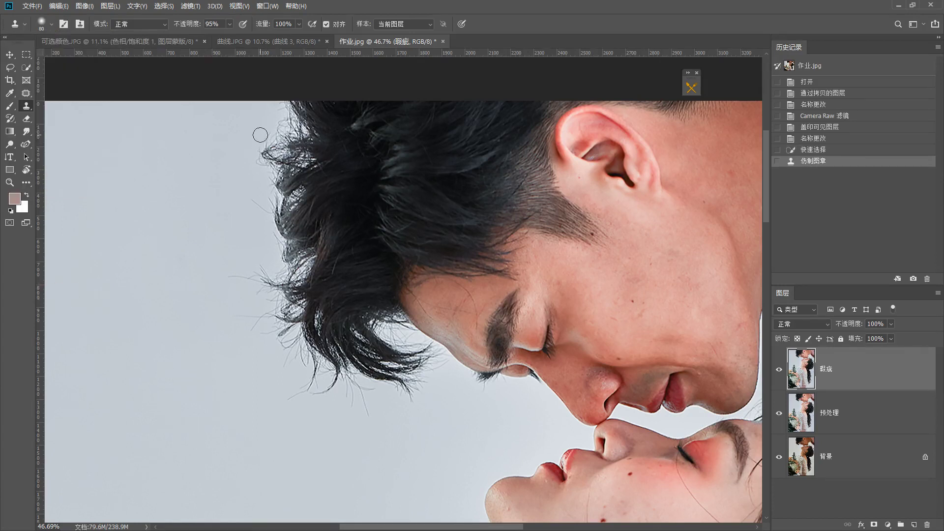
key(alt)
key(bracketleft)
click(262, 139)
click(263, 143)
click(266, 140)
click(267, 135)
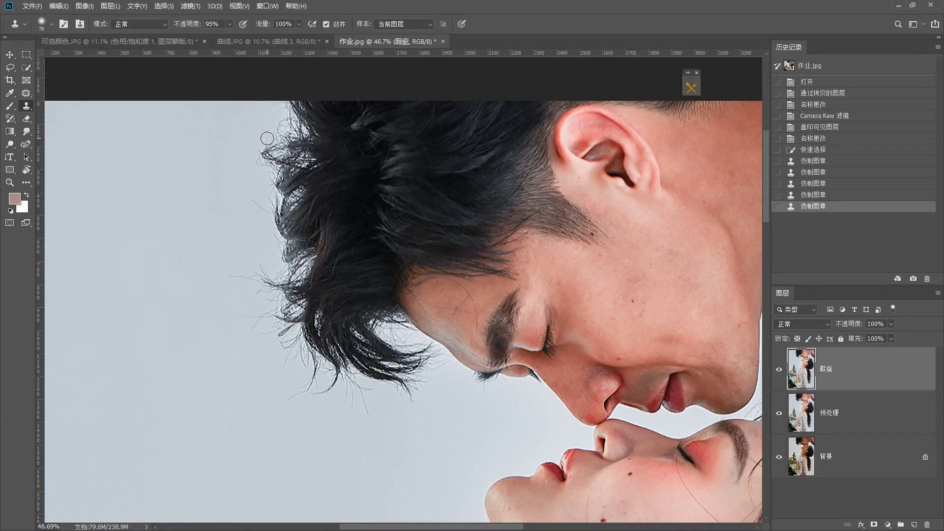
click(260, 132)
click(277, 188)
click(278, 120)
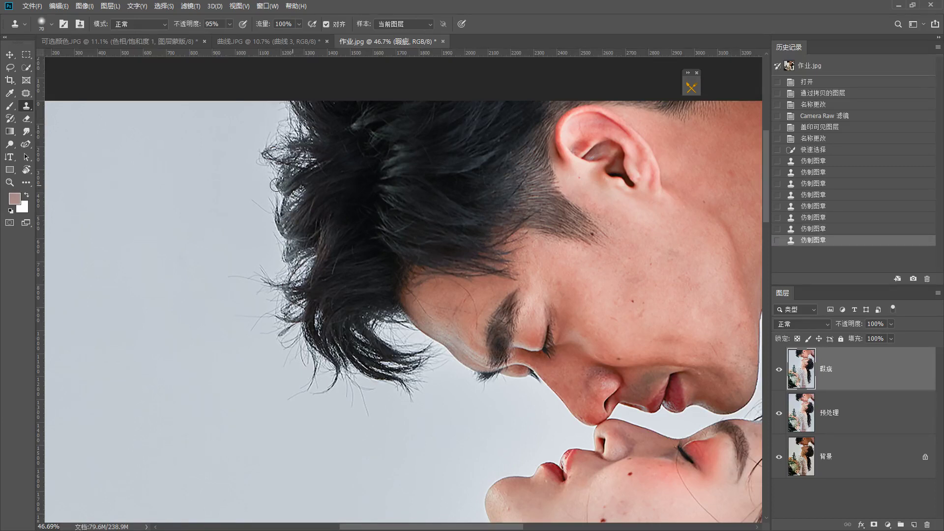
Step: Retouch the light strands inside the groom's dark hair and remaining background spots with the Clone Stamp
alt+click(173, 168)
click(294, 131)
click(322, 195)
click(325, 196)
click(335, 198)
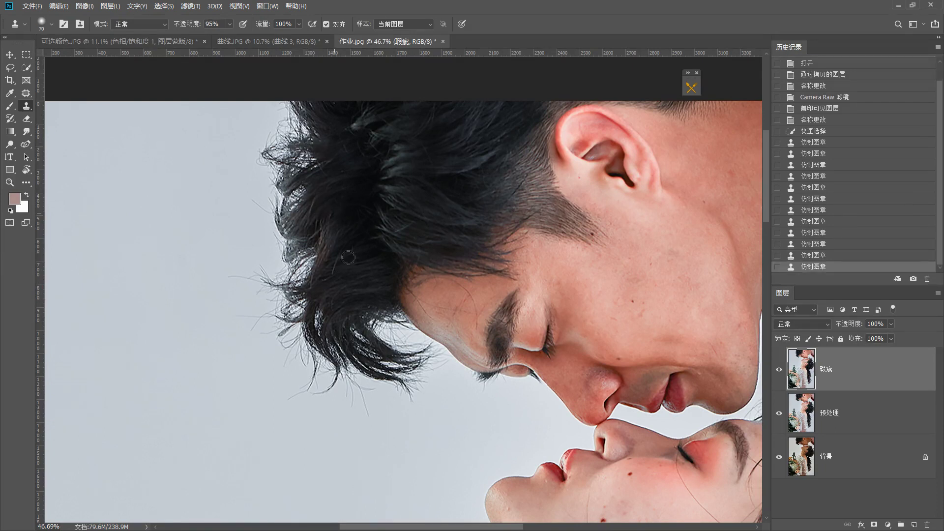
click(348, 201)
alt+click(152, 211)
click(395, 136)
click(395, 136)
click(408, 163)
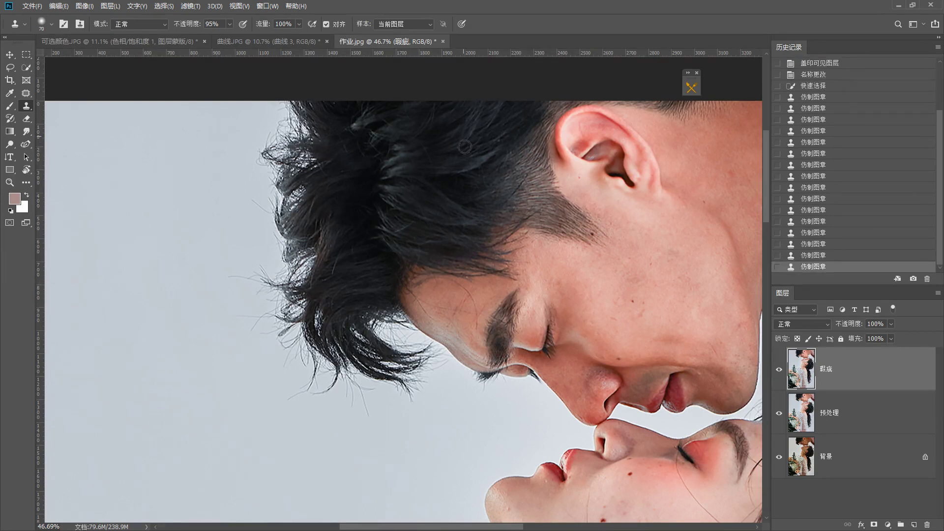
click(427, 201)
click(450, 245)
alt+click(171, 219)
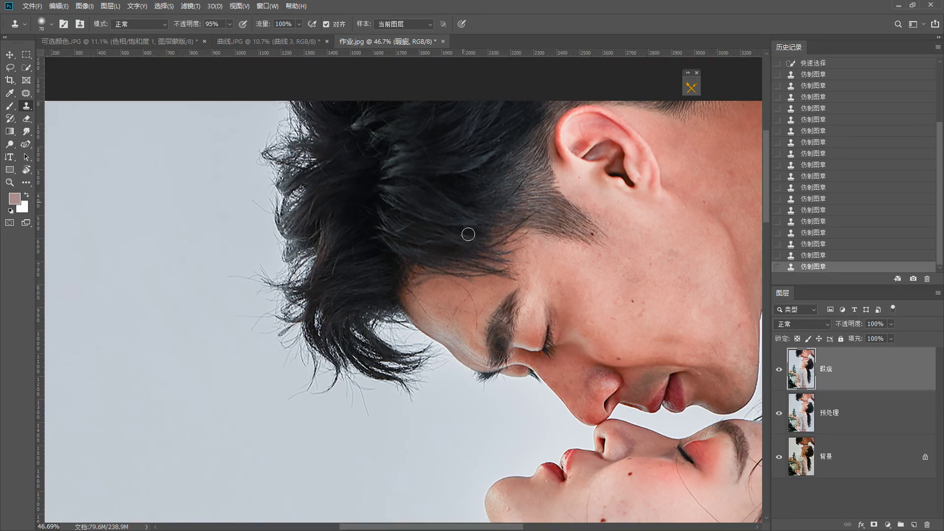
click(421, 253)
alt+click(181, 186)
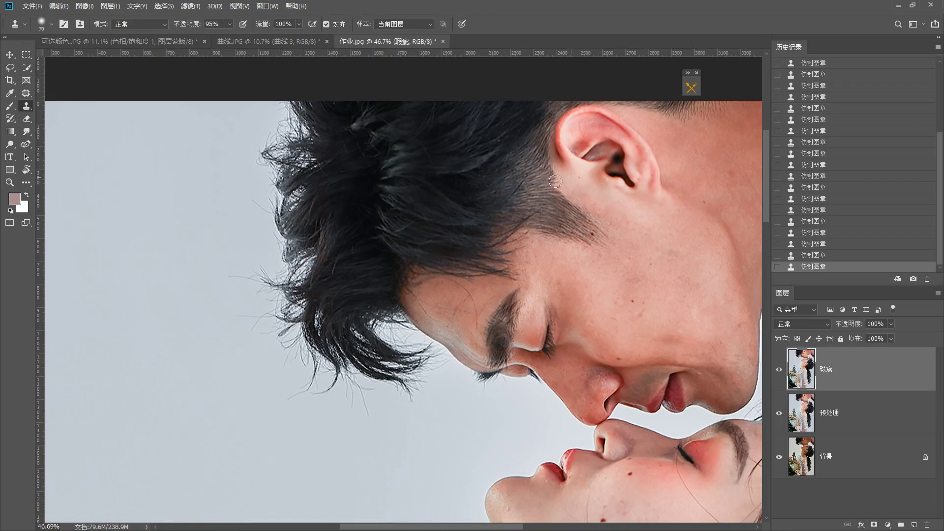
alt+click(168, 224)
Step: Save the layered document to the desktop (桌面) as 作业.psd in Photoshop format
key(ctrl+s)
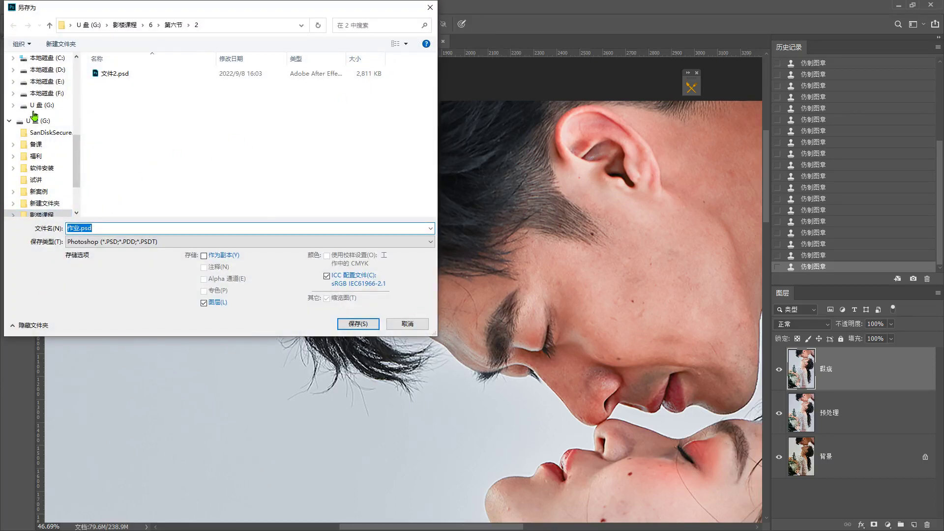
scroll(34, 116, up, 3)
click(42, 142)
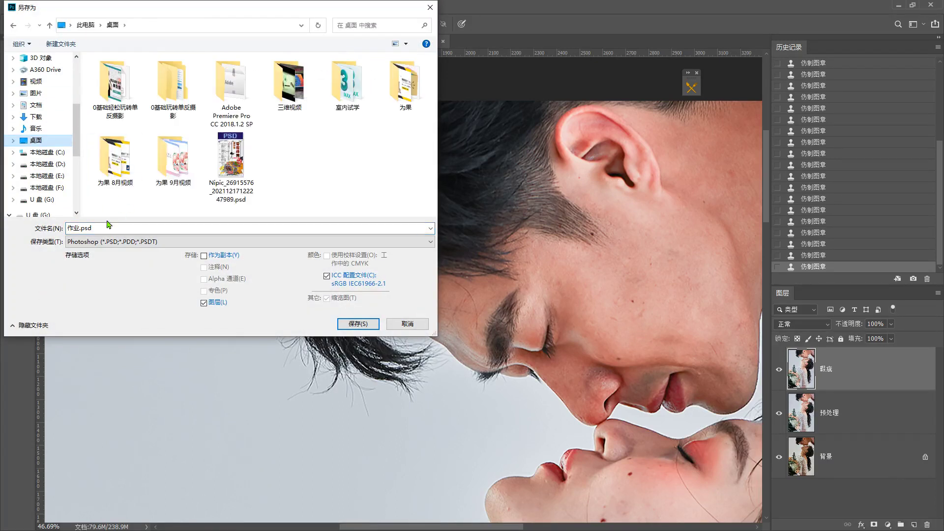
click(352, 323)
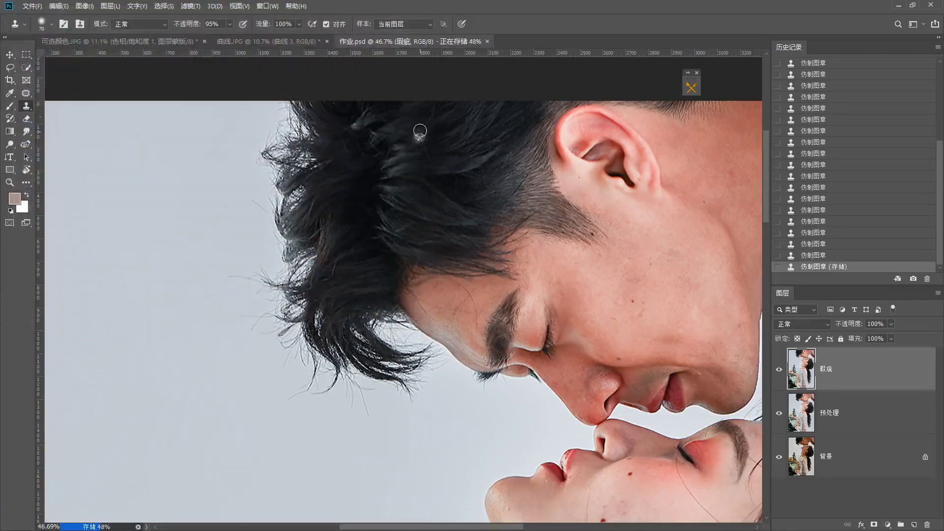
Step: Quit Photoshop, discarding the unsaved changes to 曲线.JPG and 可选颜色.JPG
click(932, 5)
click(481, 199)
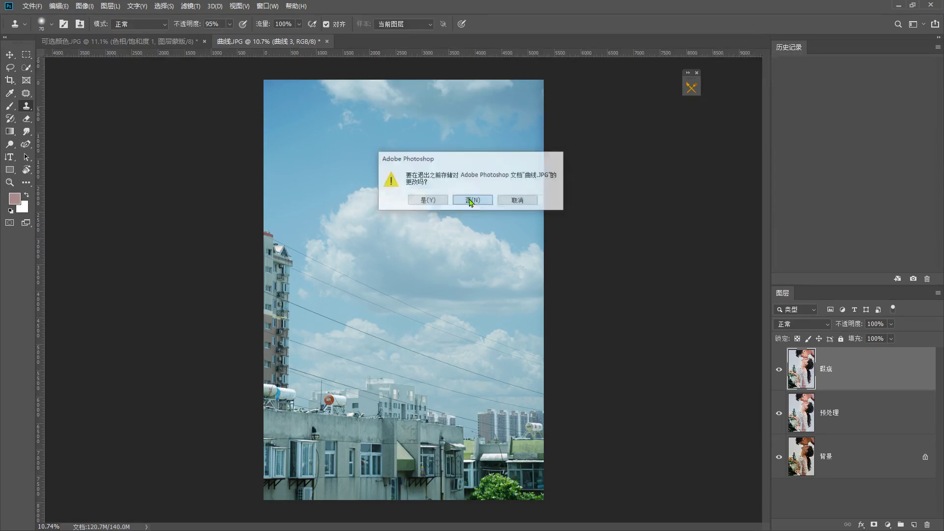
click(473, 200)
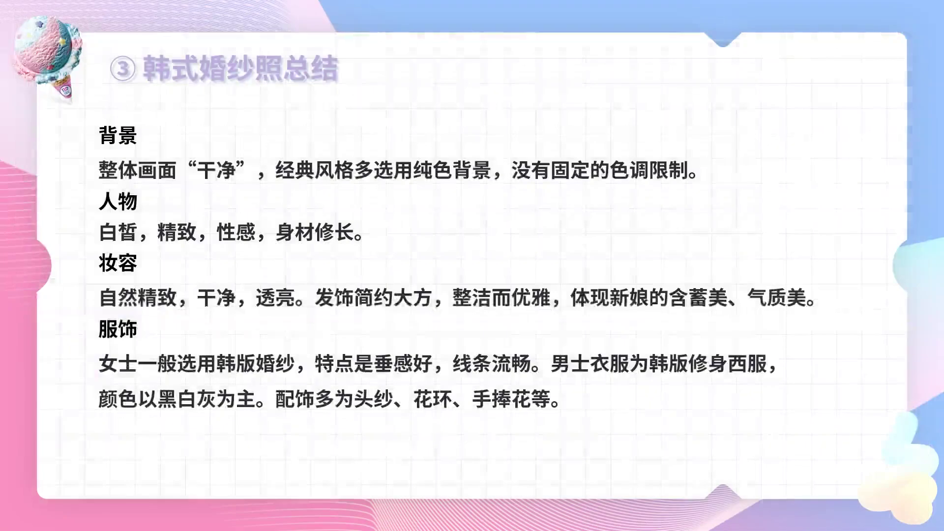
key(Escape)
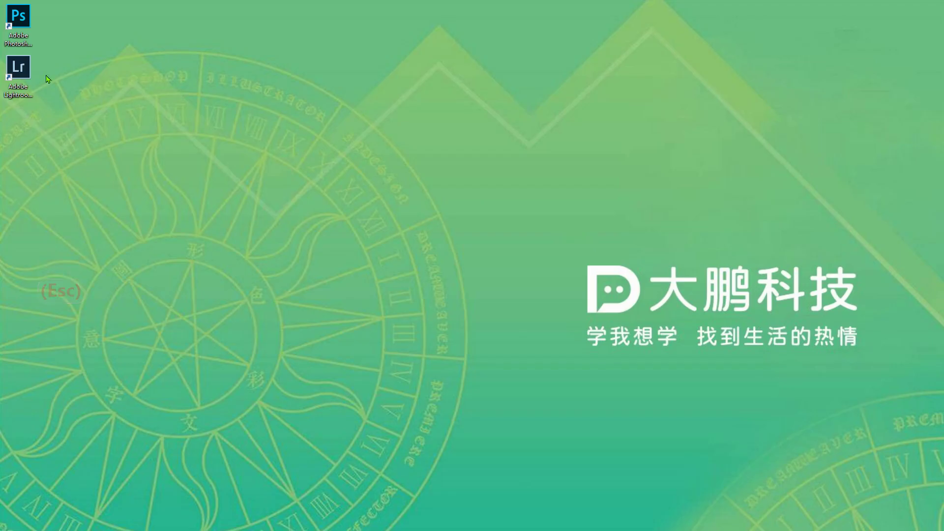
Step: Launch Photoshop and open 作业.psd
double_click(21, 22)
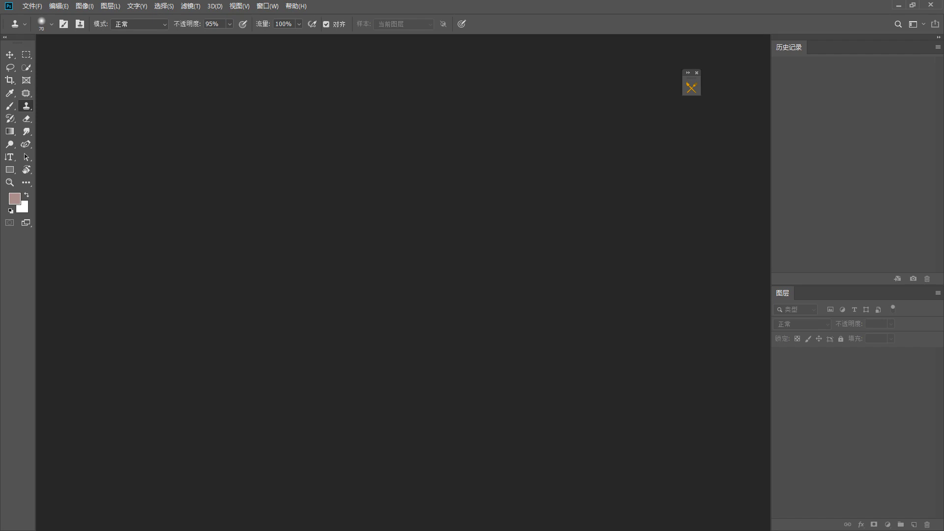
drag(100, 202, 471, 134)
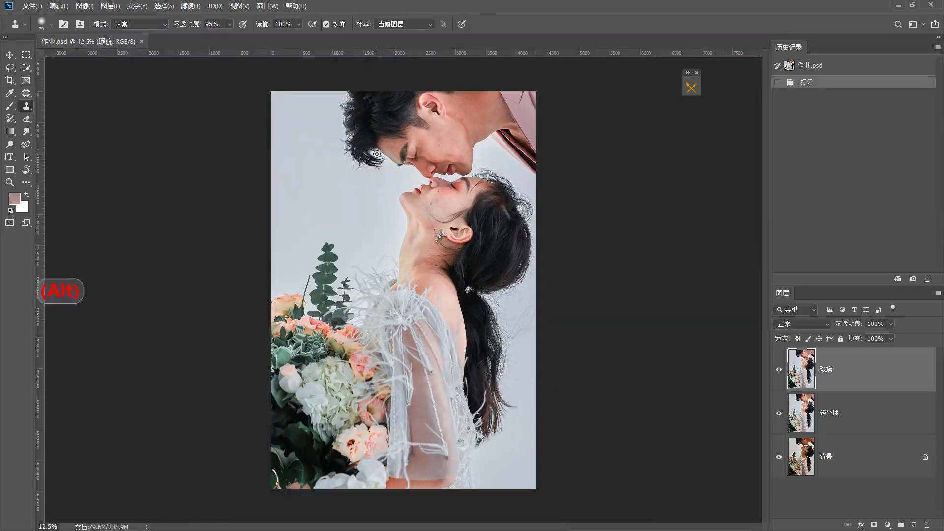
Step: Clone clean background over the stray hairs around the uppermost protruding tuft on the outer edge of the groom's hair
scroll(375, 153, up, 6)
drag(369, 136, 374, 280)
scroll(226, 293, up, 2)
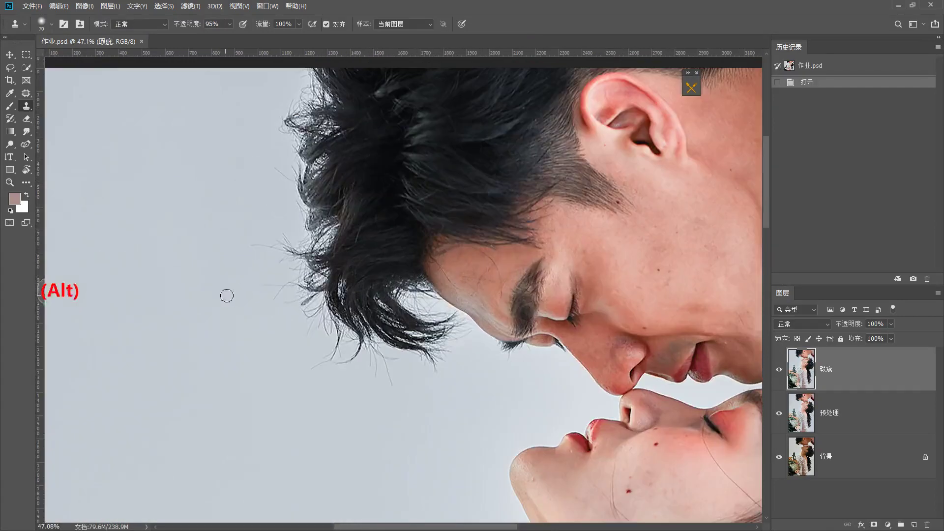
key(alt)
drag(254, 250, 269, 238)
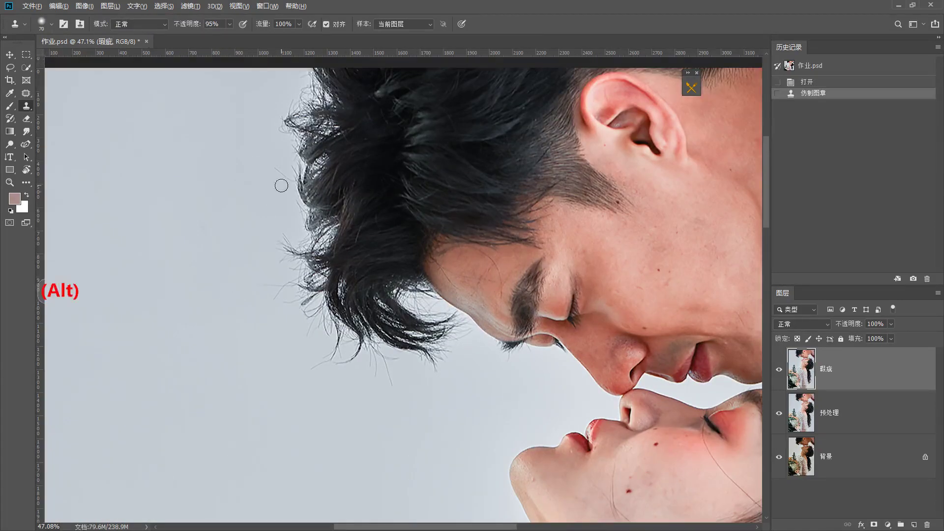
scroll(281, 185, up, 3)
drag(354, 102, 355, 226)
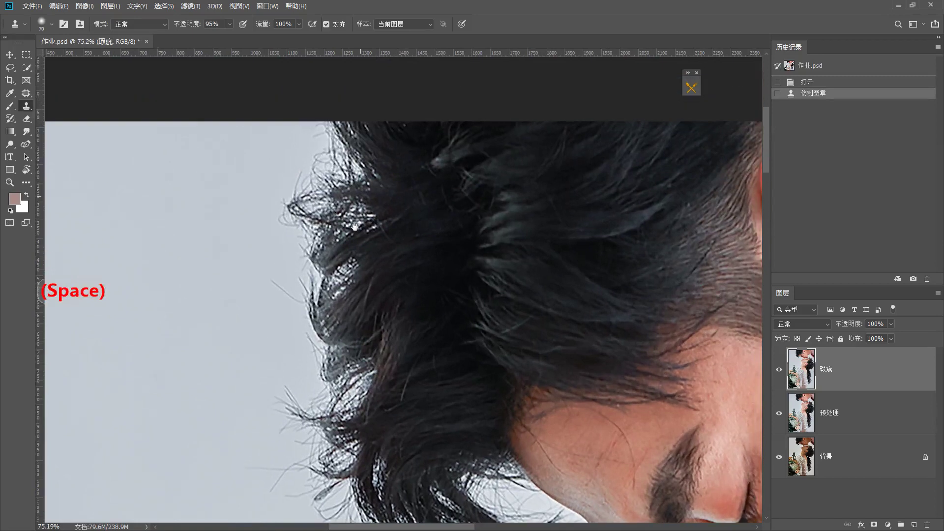
alt+click(234, 173)
click(283, 167)
click(287, 176)
click(290, 184)
click(293, 187)
click(286, 184)
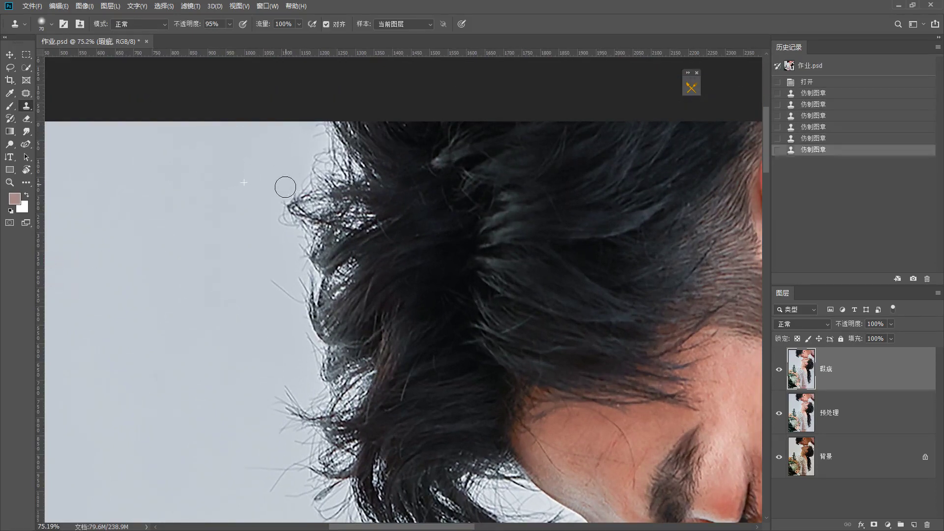
click(290, 193)
Step: Clone background over the loose hairs between the upper tuft and the photo's top edge
click(302, 137)
click(305, 137)
click(310, 137)
click(310, 140)
click(308, 142)
Step: Clone background over the flyaway hairs just outside and below the upper tuft of the groom's hair
drag(232, 228, 224, 180)
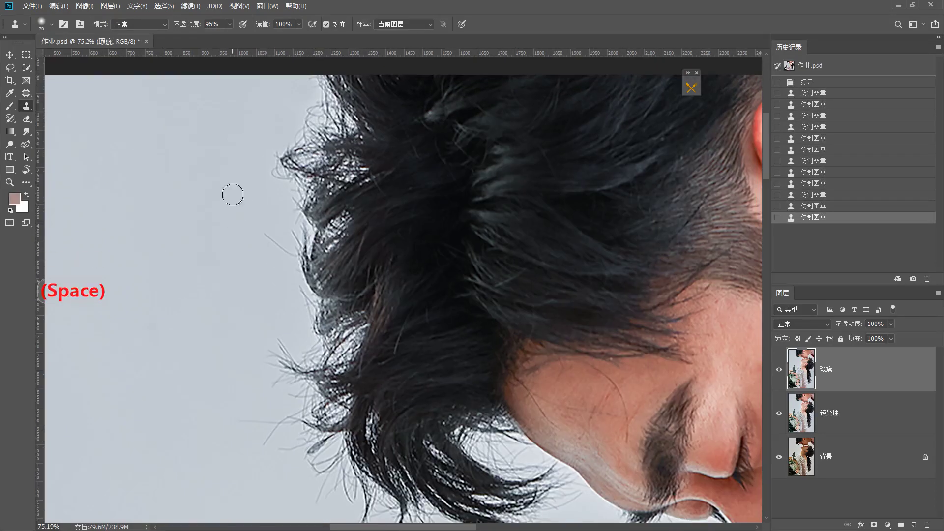
alt+click(261, 163)
click(276, 180)
click(283, 187)
drag(283, 187, 267, 152)
click(267, 175)
mouse_move(271, 222)
mouse_down()
mouse_move(259, 211)
mouse_move(221, 215)
mouse_move(262, 193)
mouse_up()
Step: Sample clean background and clone away the isolated stray hair beside the middle of the hair's outer edge
key(alt)
alt+click(219, 217)
click(252, 224)
click(261, 228)
click(263, 227)
click(265, 229)
click(265, 229)
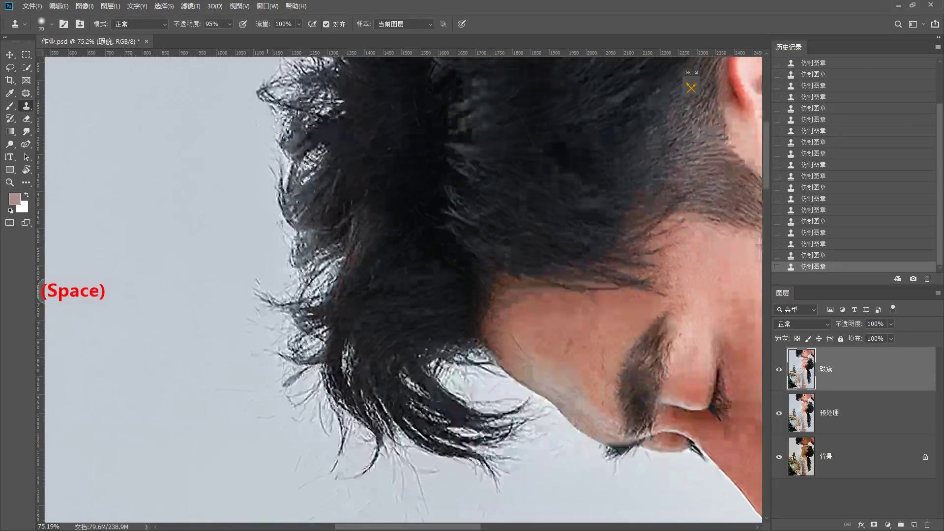
Step: Clone background over the stray hairs in the notch just above the lower protruding tuft
alt+click(239, 224)
click(272, 234)
click(272, 234)
click(274, 238)
click(275, 243)
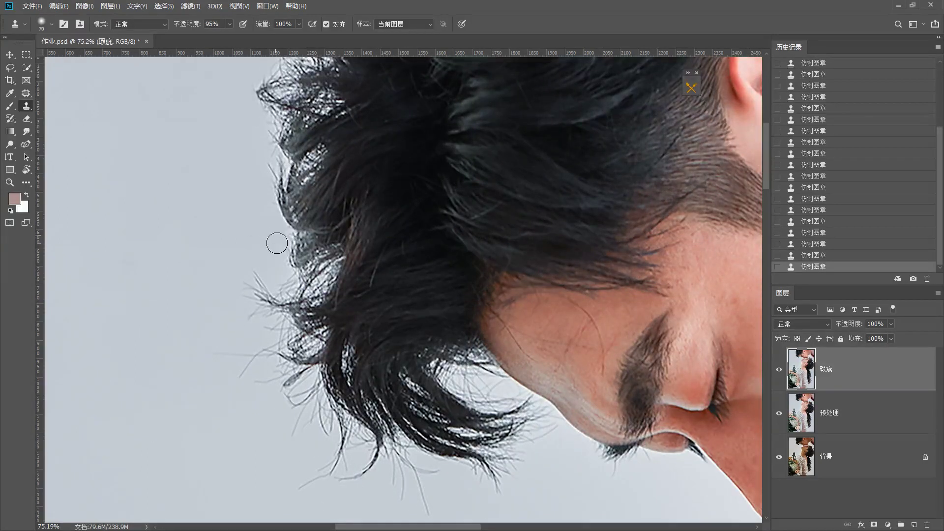
click(279, 245)
click(277, 241)
click(279, 248)
Step: Clone background over the fine hair tips sticking out beside the lower tuft of the groom's hair
mouse_move(239, 266)
mouse_down()
mouse_move(249, 237)
mouse_move(237, 247)
mouse_move(239, 232)
mouse_move(238, 249)
mouse_move(262, 281)
mouse_move(268, 228)
mouse_move(253, 261)
mouse_up()
alt+click(211, 249)
click(250, 250)
alt+click(248, 216)
click(266, 229)
key(space)
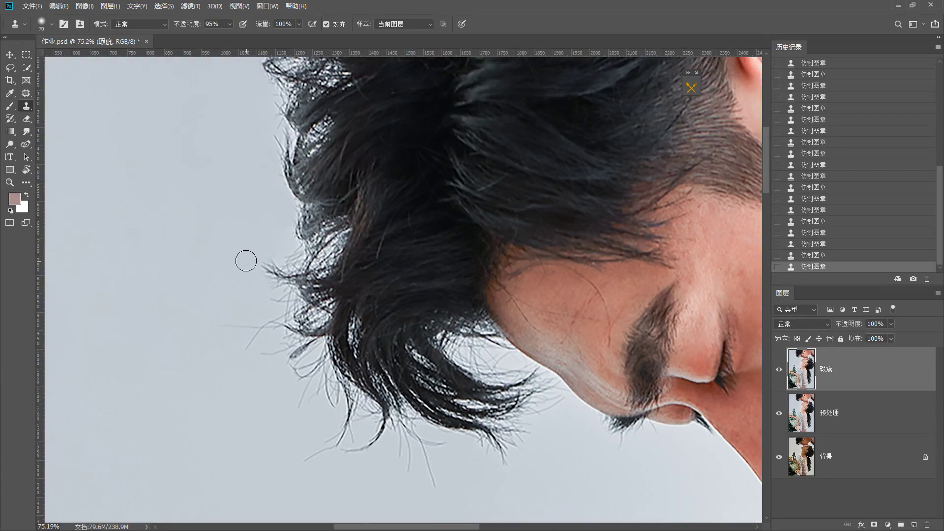
key(space)
mouse_move(211, 305)
mouse_down()
mouse_move(207, 249)
mouse_move(218, 277)
mouse_move(239, 282)
mouse_move(258, 267)
mouse_up()
alt+click(191, 298)
Step: Reduce the Clone Stamp brush size to 45 and clone background over the wisps just below the lower tuft
key(bracketleft)
key(bracketleft)
key(bracketleft)
key(bracketleft)
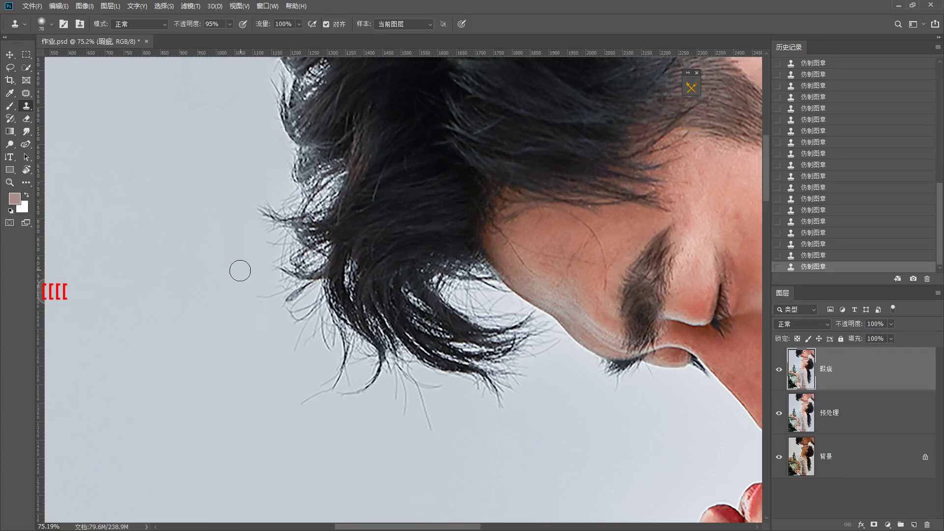
key(bracketleft)
key(bracketleft)
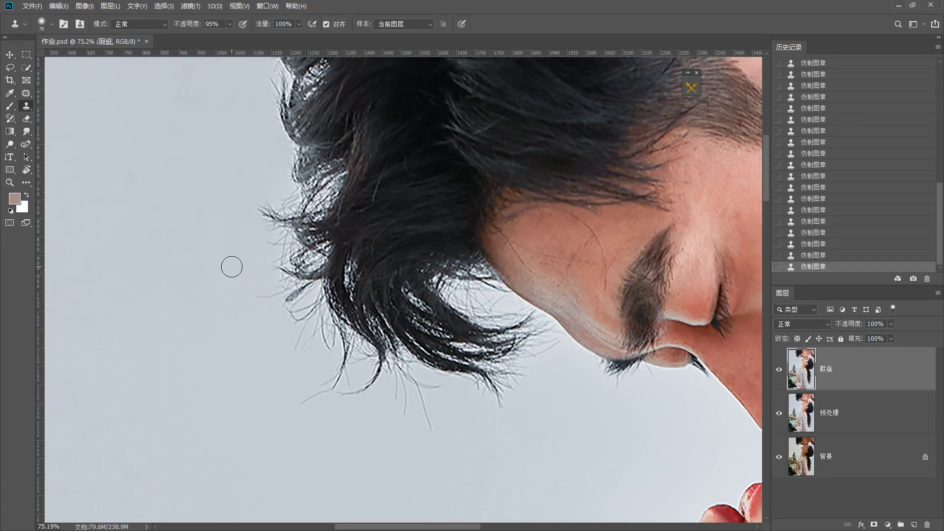
key(shift+bracketleft)
key(shift+bracketleft)
key(shift+bracketleft)
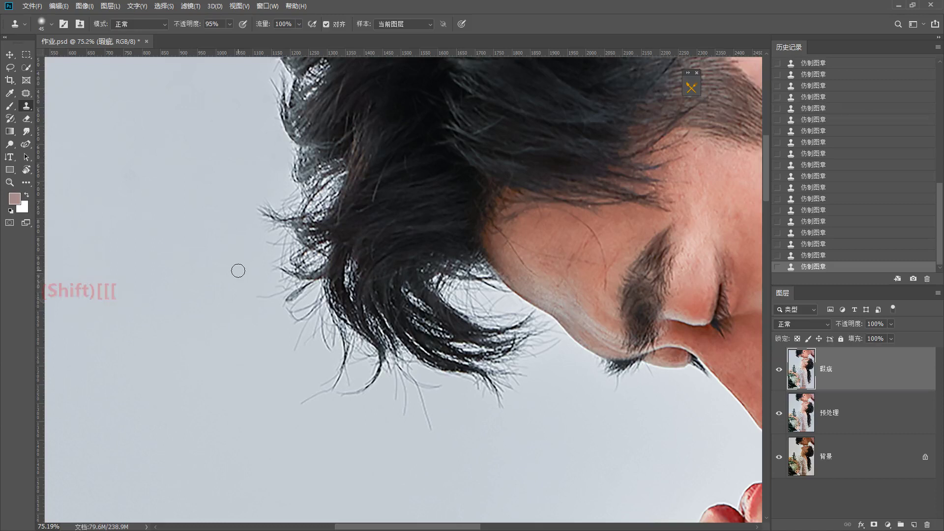
alt+click(256, 274)
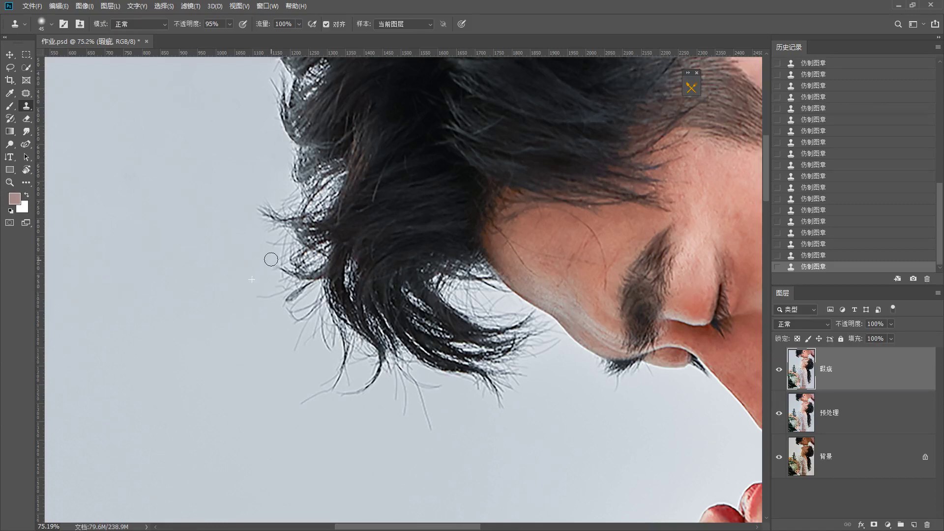
alt+click(232, 285)
Step: Clone background over the loose strands hanging from the outer side of the groom's fringe
drag(275, 301, 243, 229)
alt+click(227, 270)
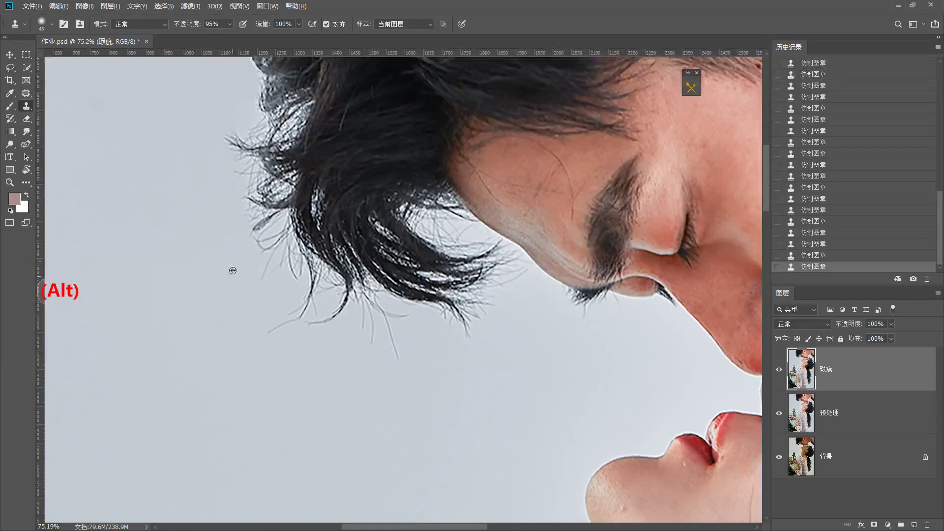
alt+click(238, 274)
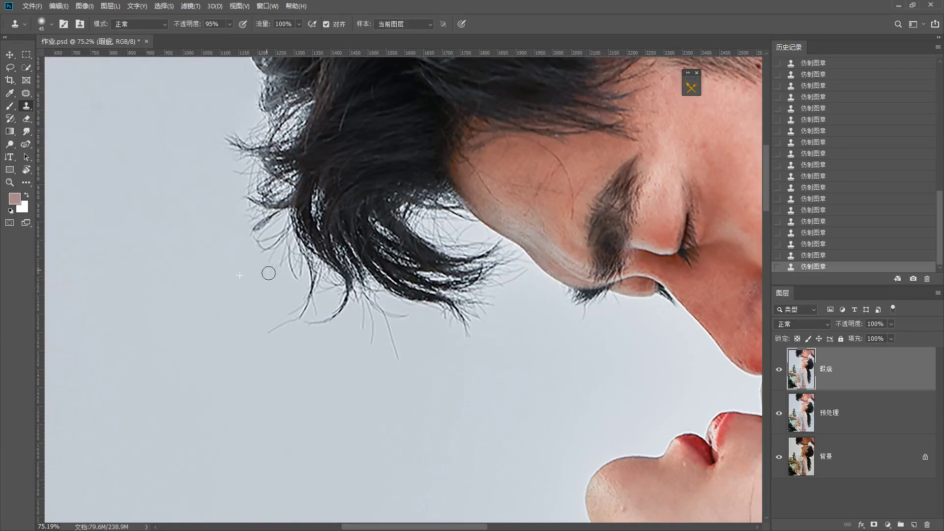
drag(277, 271, 269, 235)
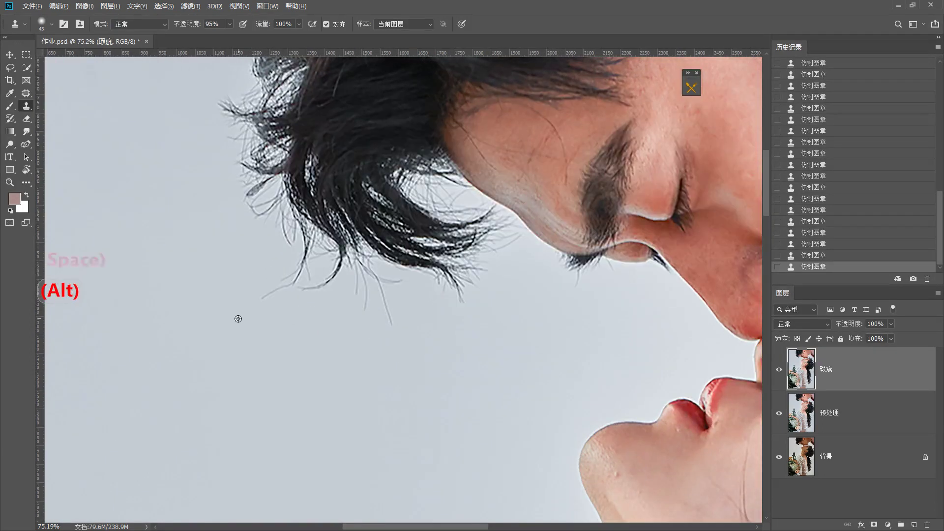
alt+click(276, 309)
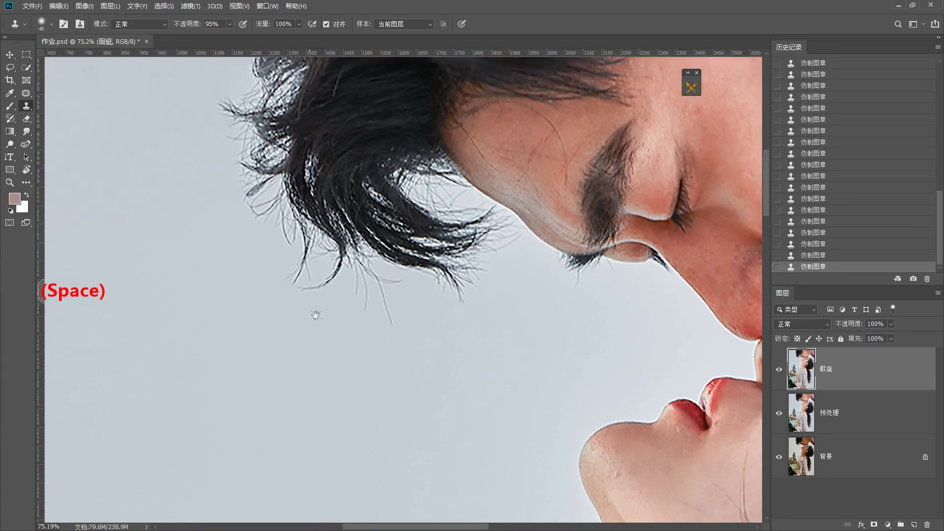
Step: Clone background over the long thin hair ends hanging below the middle of the groom's fringe
drag(339, 329, 270, 310)
alt+click(271, 310)
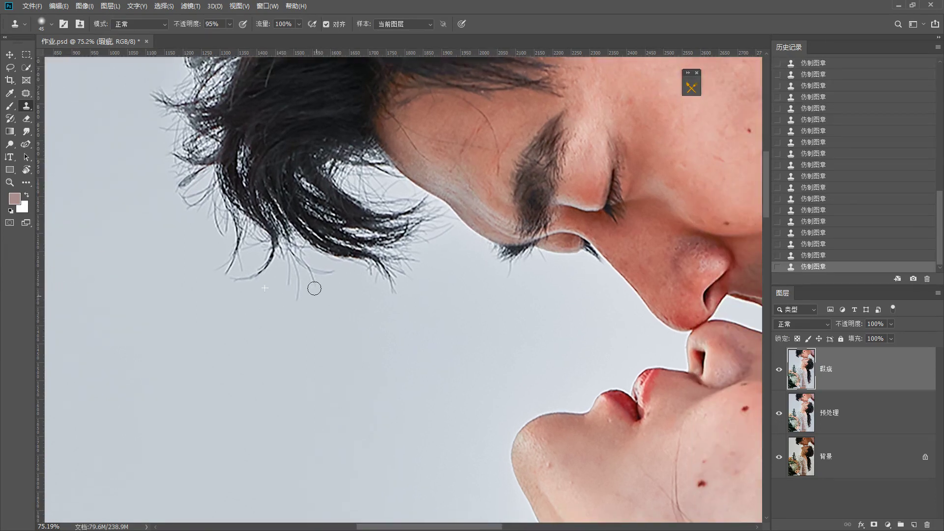
alt+click(288, 326)
alt+click(322, 298)
click(298, 296)
Step: Switch to the Patch tool and patch the thin stray hair on the groom's forehead near the hairline with clean skin
drag(389, 295, 291, 326)
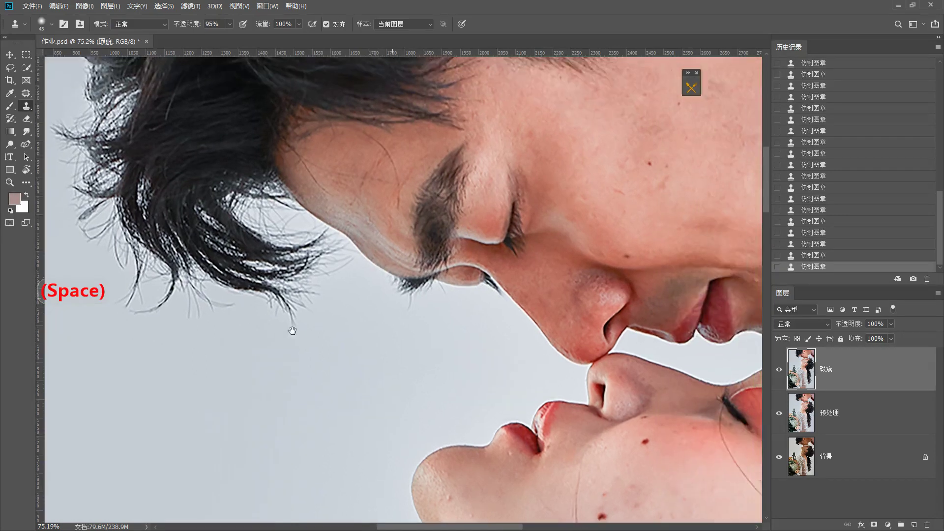
drag(395, 169, 308, 290)
scroll(323, 244, up, 3)
key(j)
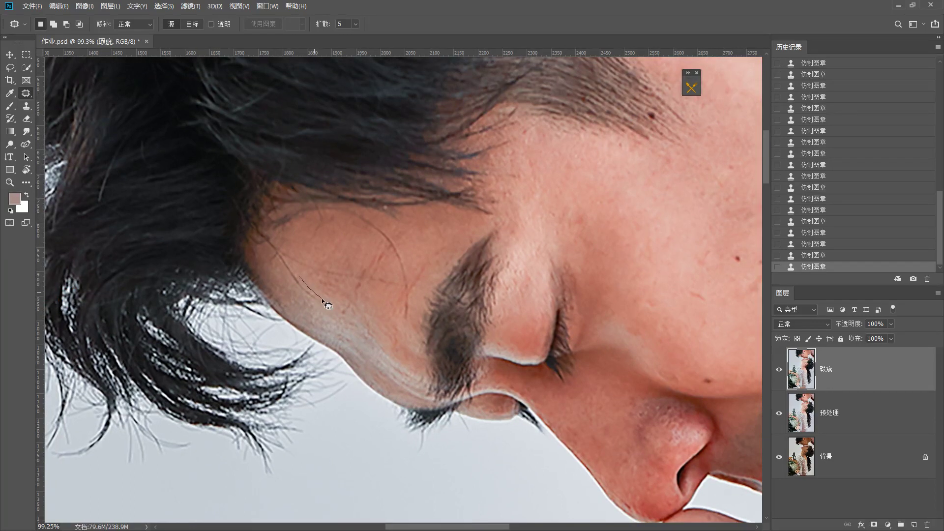
mouse_move(268, 242)
mouse_down()
mouse_move(313, 268)
mouse_move(300, 266)
mouse_up()
key(ctrl+d)
mouse_move(299, 261)
mouse_down()
mouse_move(268, 267)
mouse_move(298, 260)
mouse_move(317, 268)
mouse_move(328, 255)
mouse_move(299, 262)
mouse_move(281, 295)
mouse_move(277, 278)
mouse_move(303, 258)
mouse_up()
key(ctrl+d)
key(ctrl+d)
drag(303, 258, 280, 248)
key(ctrl+d)
mouse_move(309, 282)
mouse_down()
mouse_move(323, 279)
mouse_move(313, 286)
mouse_up()
drag(308, 280, 308, 261)
key(ctrl+d)
Step: Patch the upper part of the long curved hair crossing the groom's forehead
drag(275, 260, 339, 278)
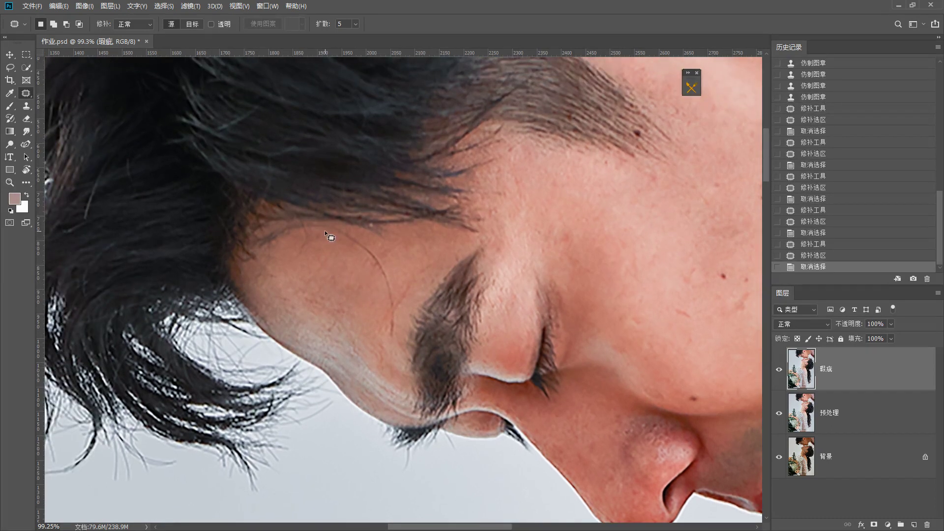
drag(347, 243, 330, 233)
drag(338, 233, 339, 255)
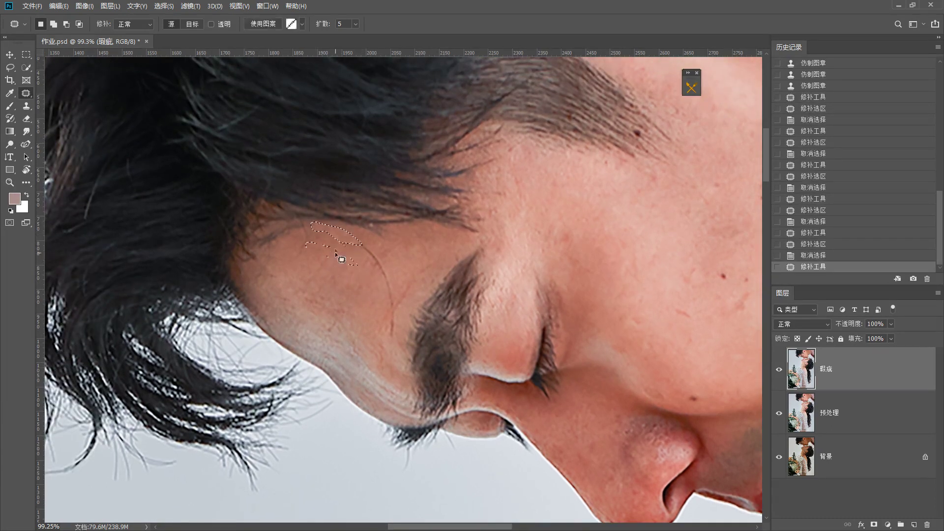
click(345, 254)
drag(377, 279, 364, 259)
mouse_move(372, 266)
mouse_down()
mouse_move(362, 288)
mouse_move(347, 261)
mouse_up()
key(ctrl+d)
key(ctrl+d)
Step: Patch the remaining lower end of the curved forehead hair beside the groom's eyebrow
key(space)
drag(396, 281, 295, 235)
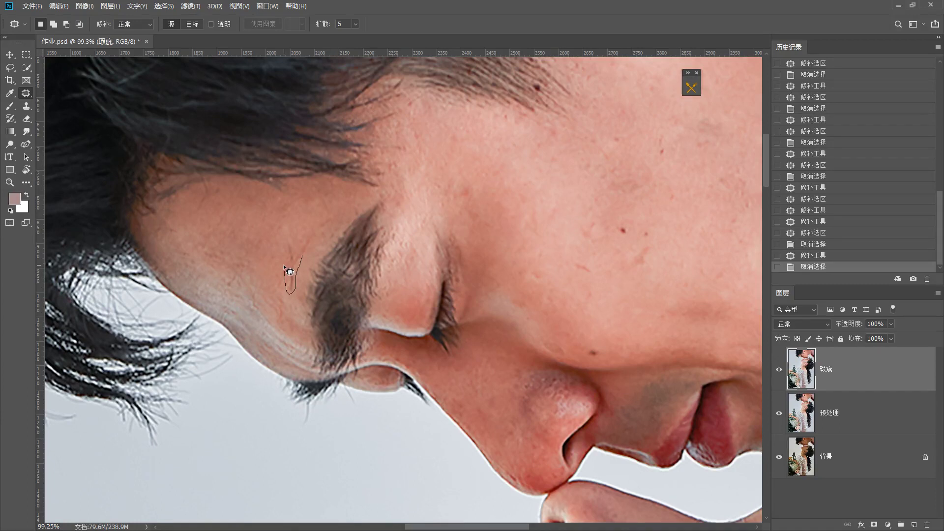
mouse_move(287, 239)
mouse_down()
mouse_move(310, 232)
mouse_move(302, 254)
mouse_up()
mouse_move(299, 252)
mouse_down()
mouse_move(262, 233)
mouse_move(290, 256)
mouse_up()
key(ctrl+d)
Step: Patch the faint hair traces and small marks left on the groom's forehead
key(alt+space)
scroll(288, 243, down, 7)
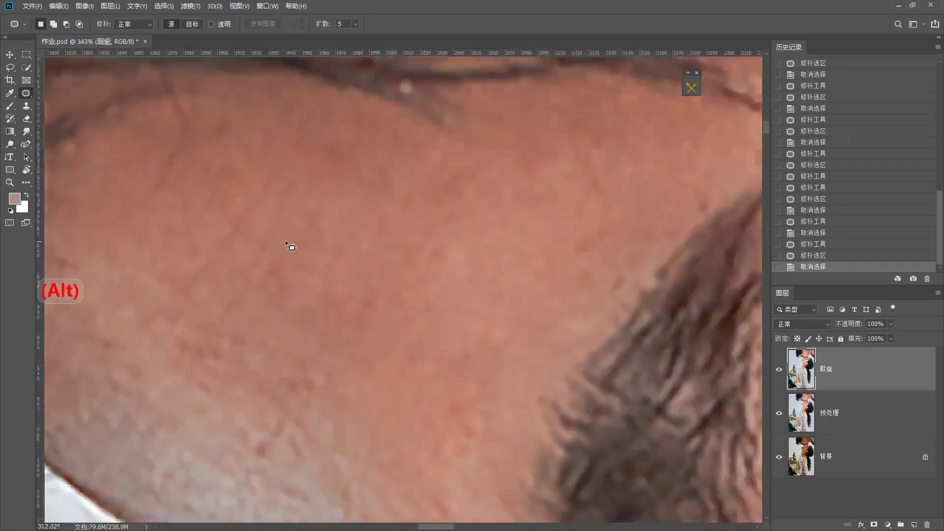
drag(283, 236, 255, 248)
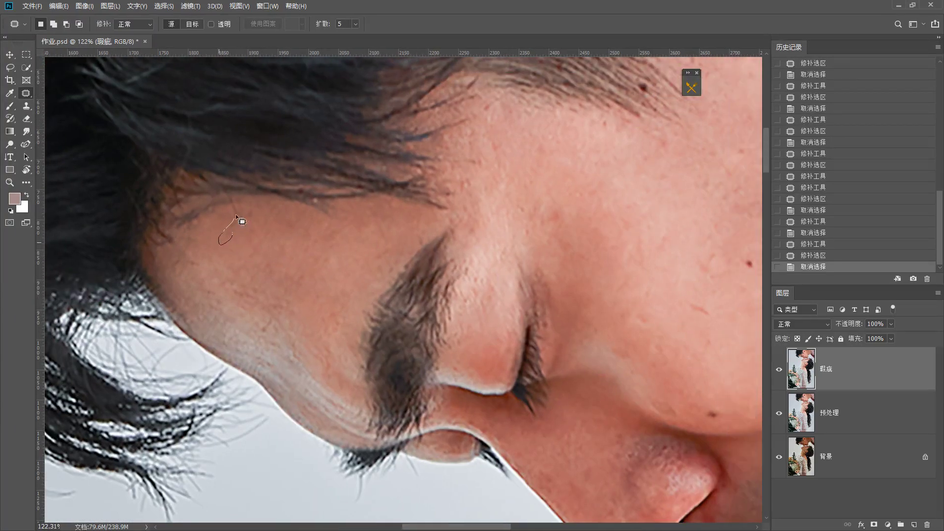
mouse_move(236, 216)
mouse_down()
mouse_move(233, 228)
mouse_move(248, 222)
mouse_up()
key(ctrl+d)
mouse_move(344, 269)
mouse_down()
mouse_move(322, 306)
mouse_move(320, 294)
mouse_up()
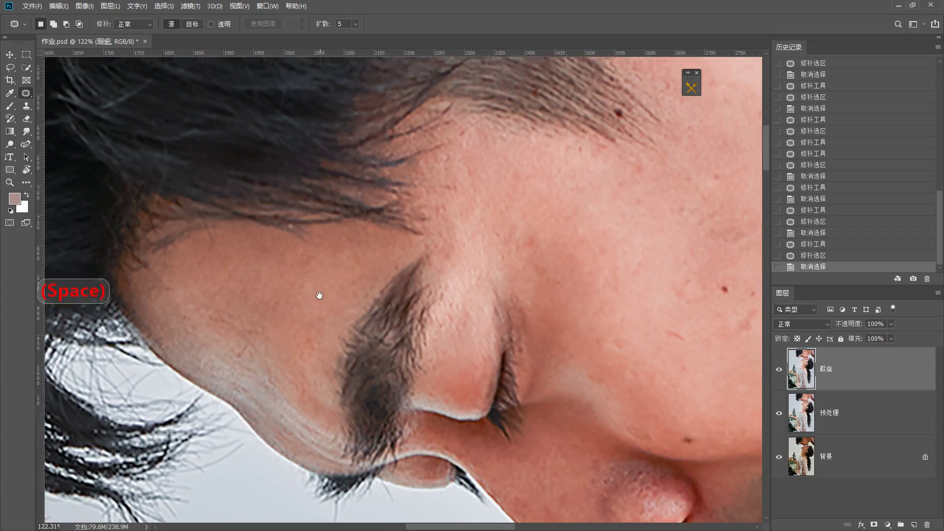
mouse_move(246, 332)
mouse_down()
mouse_move(206, 312)
mouse_move(240, 319)
mouse_up()
key(ctrl+d)
drag(231, 319, 248, 297)
key(ctrl+d)
Step: Patch the uneven skin on the groom's temple between the hairline and the end of the eyebrow
drag(385, 272, 256, 310)
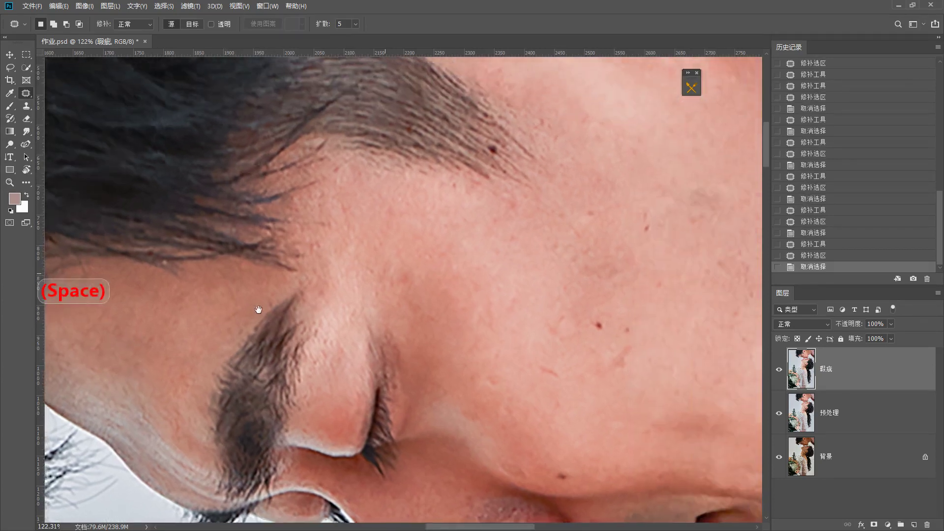
drag(372, 272, 264, 302)
drag(203, 285, 235, 248)
key(ctrl+d)
drag(235, 249, 263, 255)
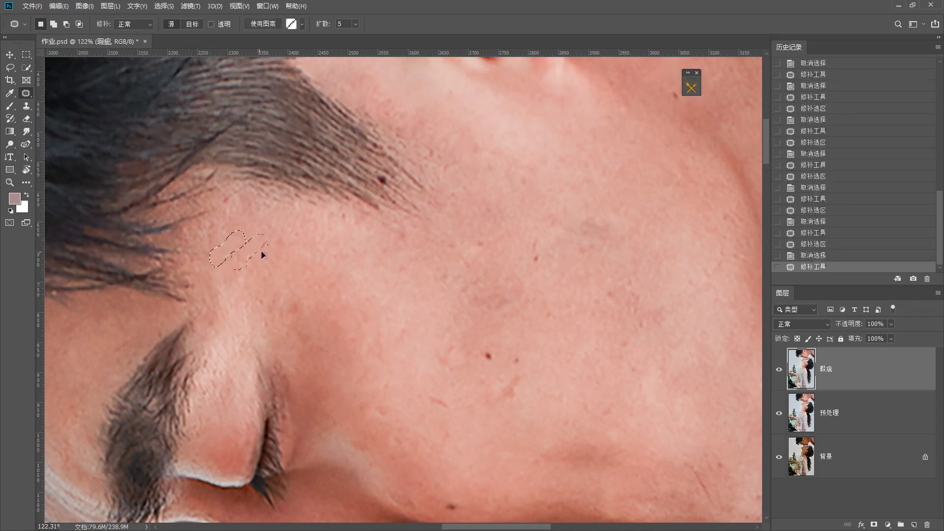
key(ctrl+d)
Step: Patch the skin blemishes on the groom's temple just beyond the closed eye
mouse_move(341, 305)
mouse_down()
mouse_move(247, 309)
mouse_move(233, 299)
mouse_move(269, 297)
mouse_up()
drag(257, 296, 270, 264)
key(ctrl+d)
drag(354, 289, 328, 288)
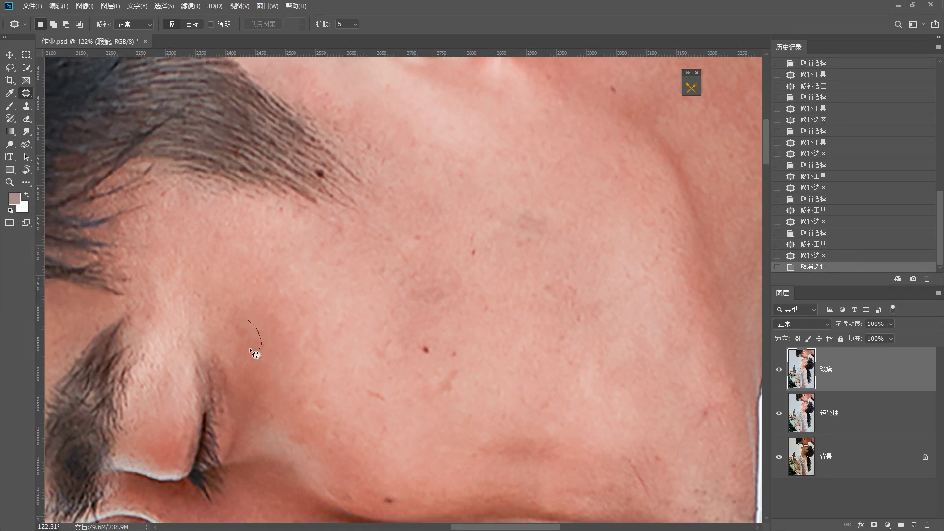
mouse_move(236, 304)
mouse_down()
mouse_move(237, 343)
mouse_move(244, 321)
mouse_up()
key(ctrl+d)
Step: Patch out the dark mole at the tip of the groom's sideburn
drag(390, 305, 310, 339)
drag(316, 261, 316, 332)
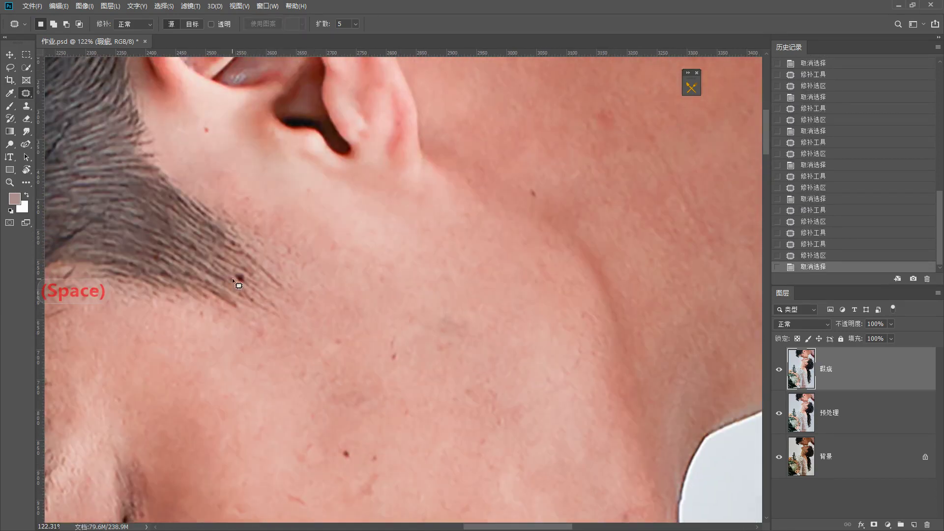
mouse_move(244, 286)
mouse_down()
mouse_move(246, 276)
mouse_move(225, 270)
mouse_up()
key(ctrl+d)
Step: Patch the fine line marks on the skin inside the upper fold of the groom's ear
drag(323, 339, 267, 337)
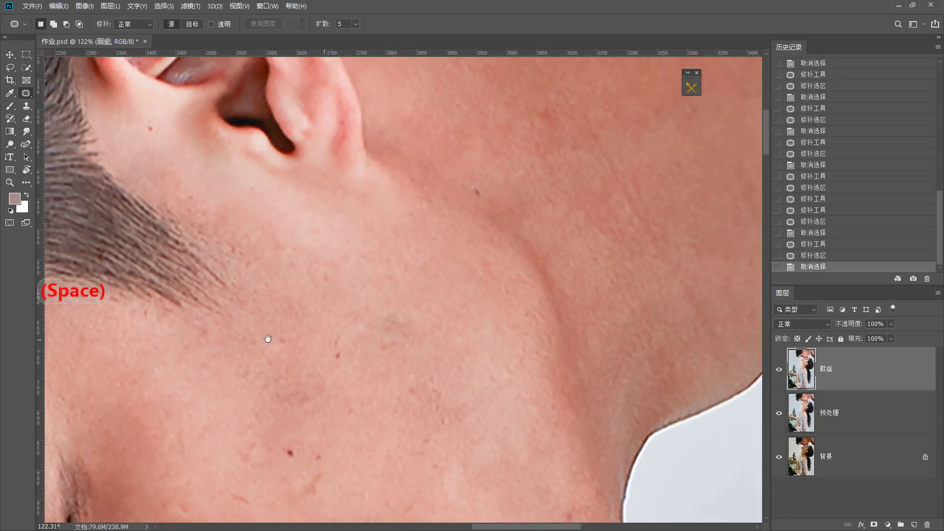
scroll(295, 299, down, 3)
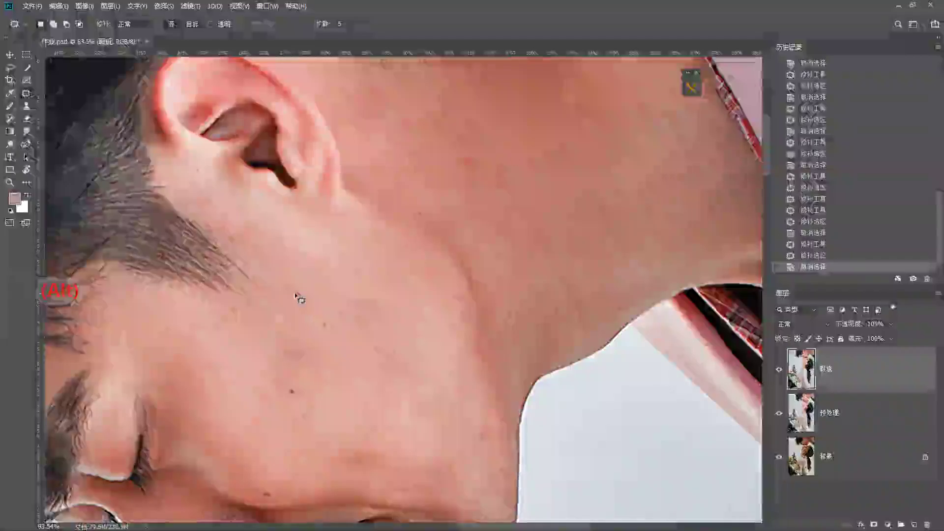
scroll(301, 274, up, 3)
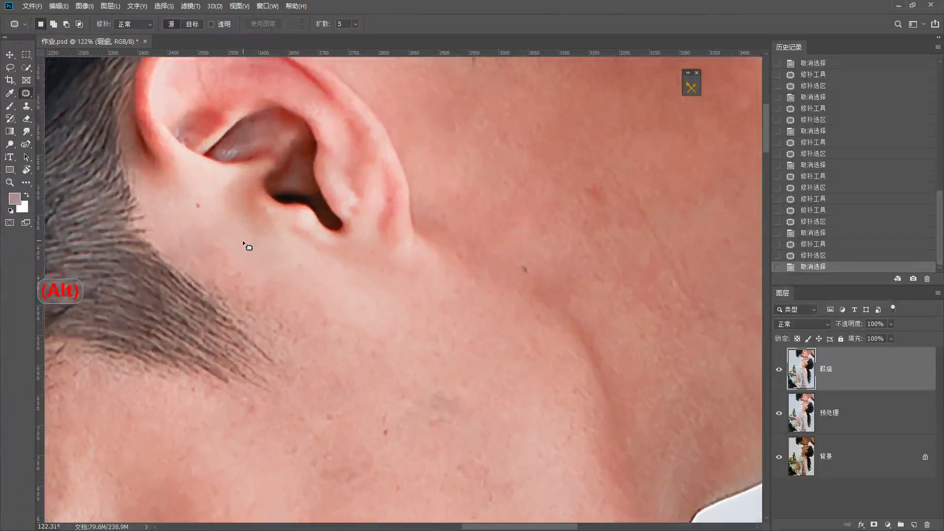
drag(219, 230, 279, 318)
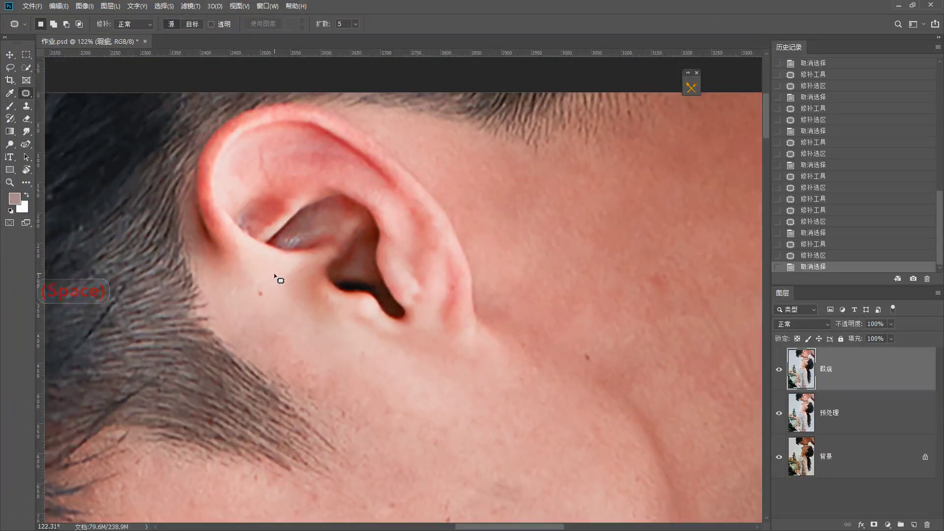
scroll(273, 272, up, 2)
drag(251, 254, 313, 339)
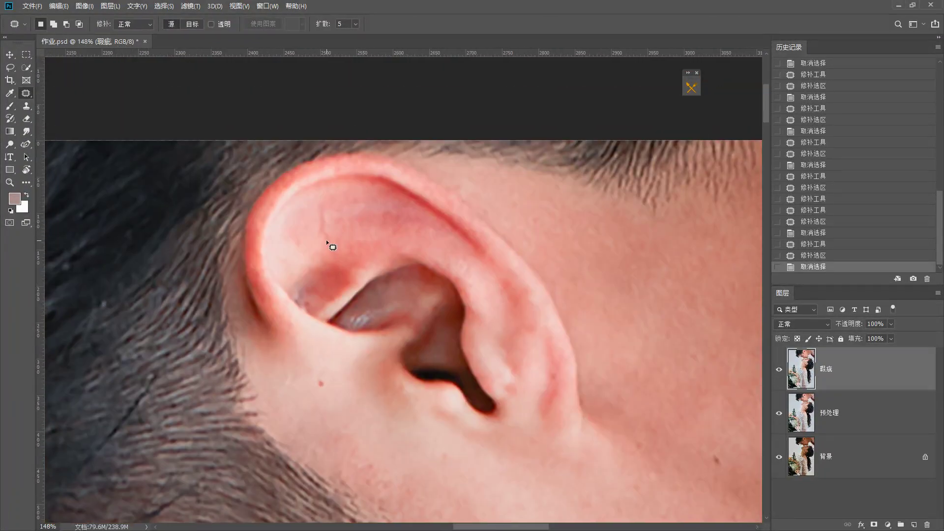
mouse_move(334, 237)
mouse_down()
mouse_move(318, 202)
mouse_move(326, 227)
mouse_up()
mouse_move(324, 225)
mouse_down()
mouse_move(312, 222)
mouse_move(305, 246)
mouse_move(291, 233)
mouse_move(299, 246)
mouse_up()
key(ctrl+d)
drag(299, 245, 288, 257)
key(ctrl+d)
Step: Patch out the small red mole between the groom's ear opening and sideburn
key(space)
drag(342, 312, 327, 274)
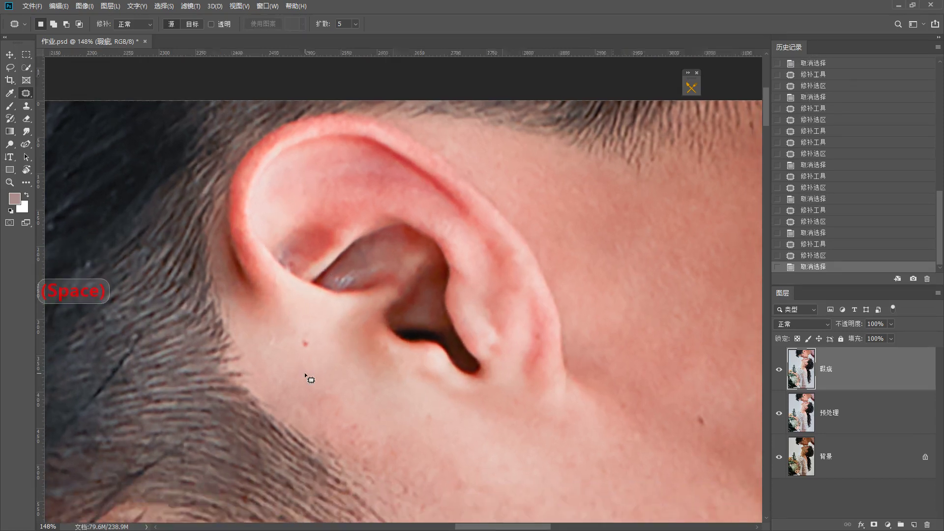
drag(314, 346, 311, 344)
drag(307, 343, 325, 350)
key(ctrl+d)
Step: Patch out the dark mole on the groom's neck just beyond the earlobe
key(space)
drag(382, 395, 295, 307)
drag(353, 383, 341, 299)
drag(410, 333, 316, 364)
drag(480, 322, 375, 375)
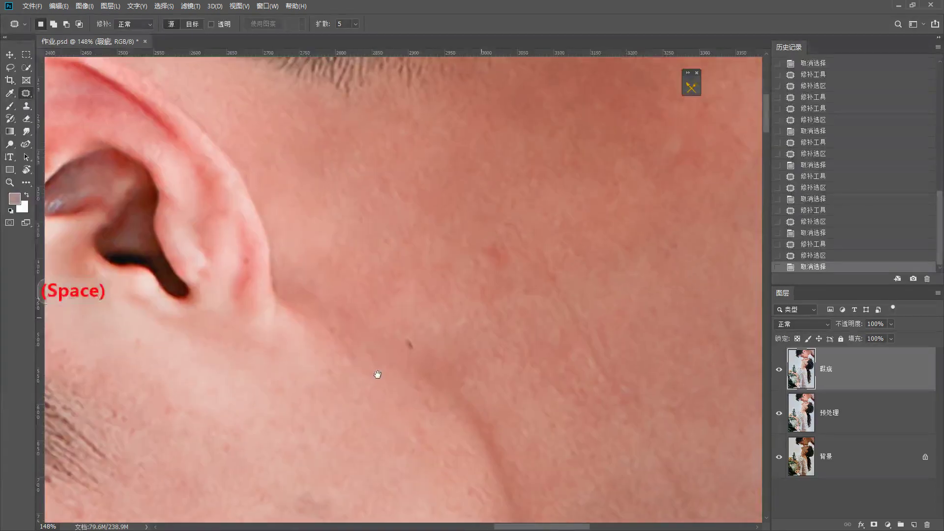
drag(420, 335, 421, 343)
drag(411, 339, 441, 316)
key(ctrl+d)
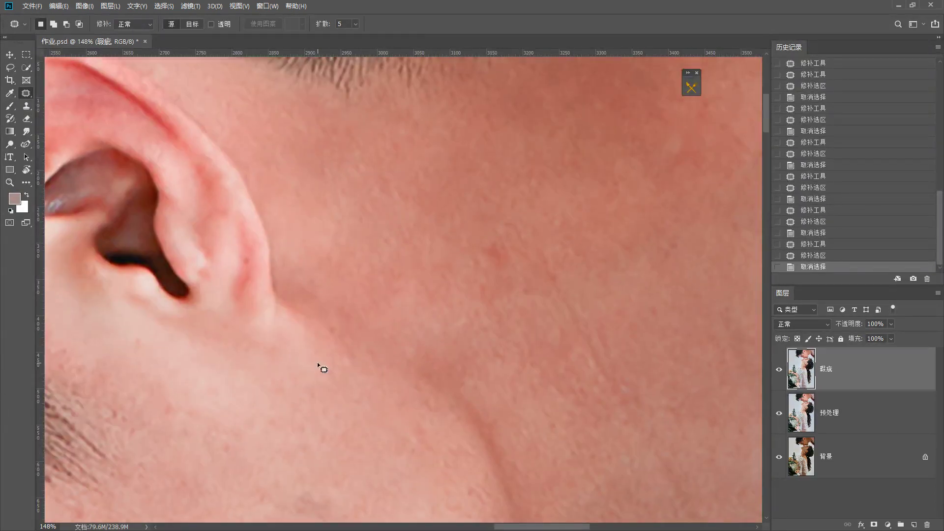
Step: Patch the uneven skin on the groom's temple just below the tip of the sideburn
scroll(320, 363, down, 5)
key(space)
drag(310, 408, 347, 314)
scroll(292, 365, up, 3)
key(space)
drag(292, 366, 377, 338)
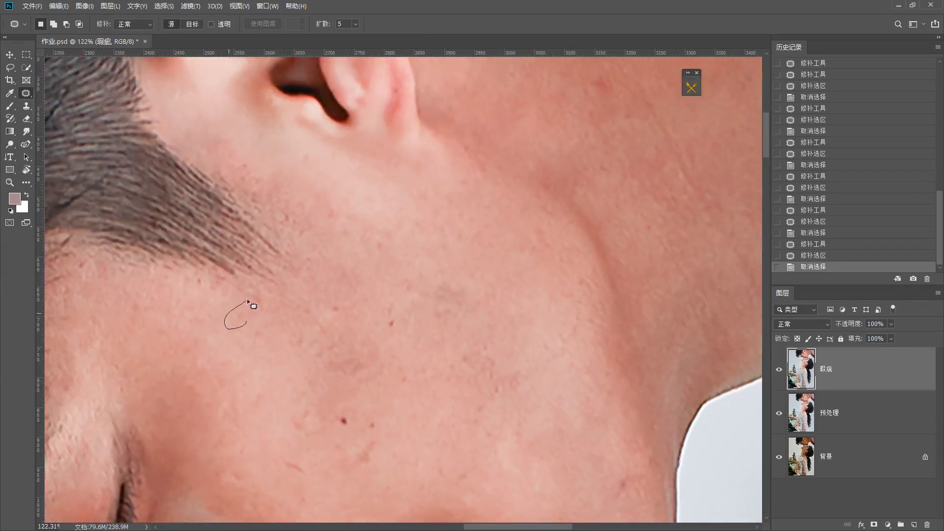
drag(247, 300, 285, 343)
key(ctrl+d)
Step: Patch out the dark mole in the middle of the groom's cheek and the small red marks around it
drag(222, 359, 220, 310)
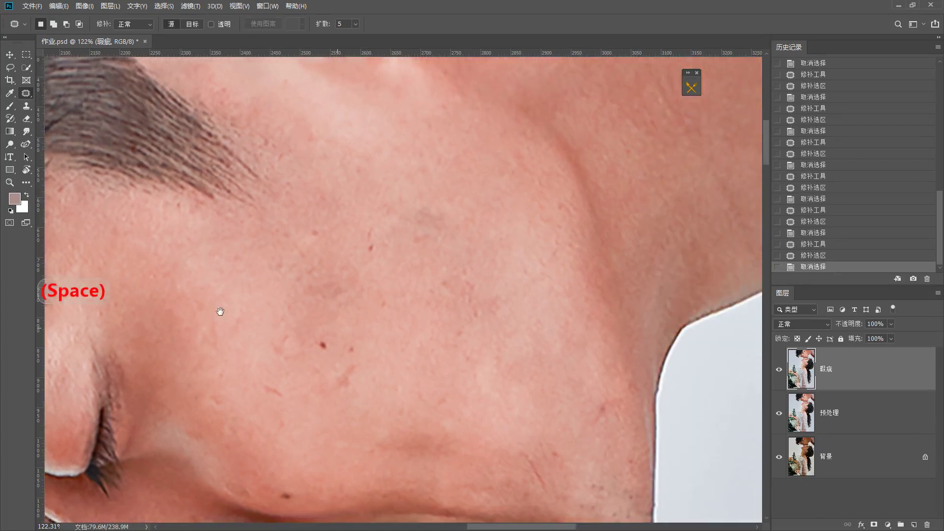
mouse_move(310, 334)
mouse_down()
mouse_move(341, 349)
mouse_move(288, 367)
mouse_move(290, 328)
mouse_move(319, 344)
mouse_up()
key(ctrl+d)
key(ctrl+d)
mouse_move(341, 358)
mouse_down()
mouse_move(263, 321)
mouse_move(274, 338)
mouse_up()
mouse_move(259, 344)
mouse_down()
mouse_move(271, 325)
mouse_move(251, 341)
mouse_move(221, 323)
mouse_move(331, 330)
mouse_up()
key(ctrl+d)
mouse_move(289, 358)
mouse_down()
mouse_move(222, 349)
mouse_move(254, 355)
mouse_up()
click(249, 361)
drag(246, 356, 258, 320)
key(ctrl+d)
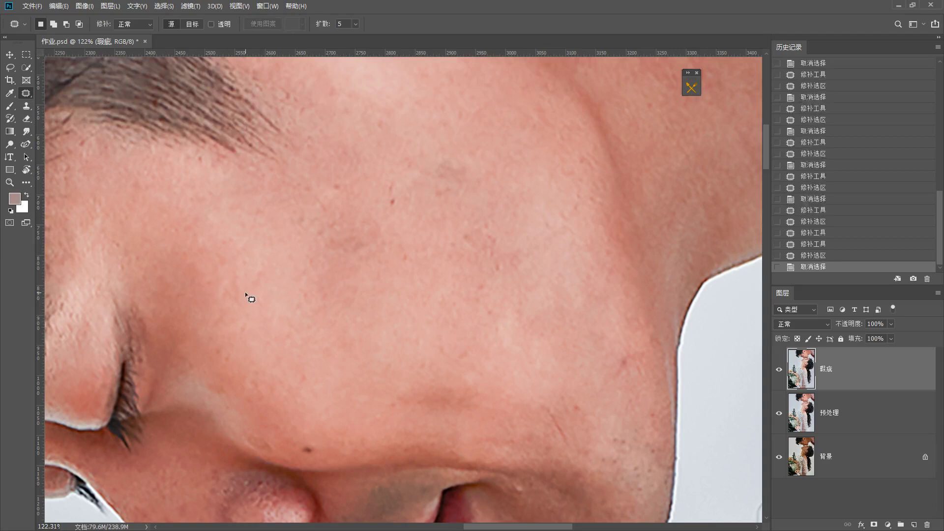
Step: Patch the faint marks on the groom's upper cheek between the closed eye and the removed mole
drag(242, 267, 245, 290)
drag(237, 290, 276, 287)
click(276, 287)
drag(311, 346, 308, 310)
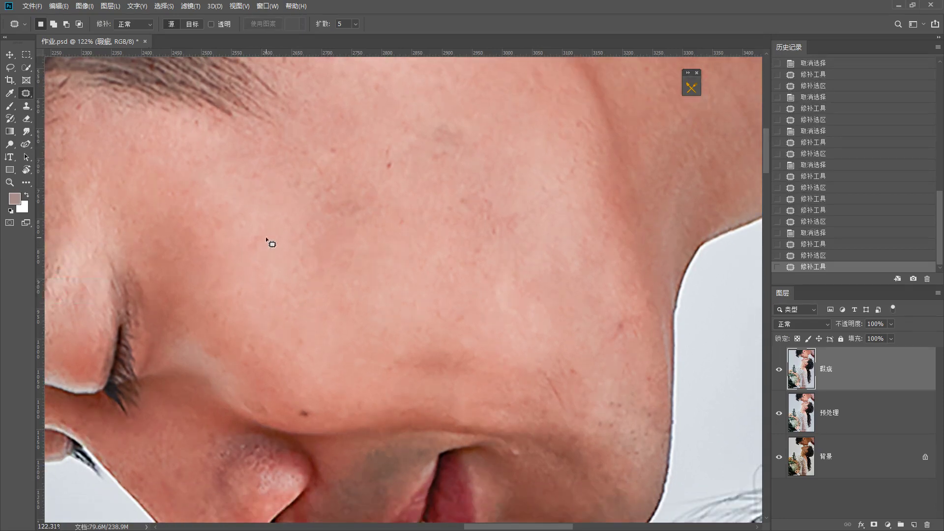
mouse_move(266, 236)
mouse_down()
mouse_move(253, 240)
mouse_move(274, 243)
mouse_up()
Step: Patch out the dark mole on the groom's cheek above the nostril wing and the small marks near it
drag(313, 422, 313, 384)
drag(305, 381, 320, 361)
key(ctrl+d)
mouse_move(260, 327)
mouse_down()
mouse_move(315, 330)
mouse_move(255, 313)
mouse_move(274, 332)
mouse_up()
drag(265, 325, 276, 303)
Step: Patch the dark pores on the wing of the groom's nose with a series of small patches
drag(313, 389, 315, 305)
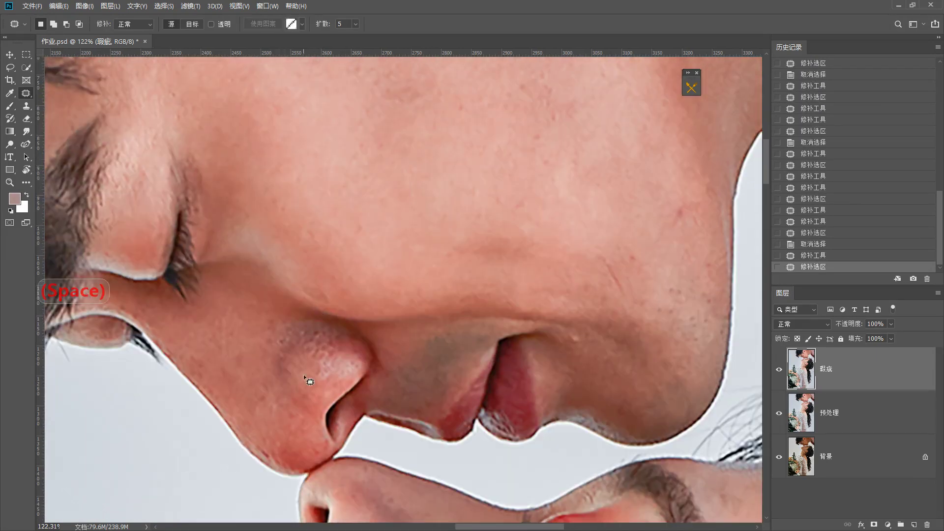
click(324, 363)
mouse_move(338, 354)
mouse_down()
mouse_move(327, 366)
mouse_move(335, 352)
mouse_move(318, 334)
mouse_move(324, 326)
mouse_up()
click(329, 337)
drag(328, 335, 331, 338)
click(330, 336)
mouse_move(328, 336)
mouse_down()
mouse_move(311, 339)
mouse_move(334, 330)
mouse_up()
key(space)
click(344, 322)
drag(335, 328, 329, 349)
click(326, 333)
drag(328, 314, 326, 318)
mouse_move(322, 322)
mouse_down()
mouse_move(337, 324)
mouse_move(321, 330)
mouse_up()
click(337, 324)
mouse_move(319, 334)
mouse_down()
mouse_move(333, 338)
mouse_move(316, 338)
mouse_up()
click(334, 335)
Step: Patch the remaining pores and spots around the edge of the groom's nostril wing
key(space)
mouse_move(310, 335)
mouse_down()
mouse_move(322, 341)
mouse_move(322, 324)
mouse_up()
click(324, 331)
mouse_move(317, 327)
mouse_down()
mouse_move(307, 333)
mouse_move(331, 328)
mouse_move(310, 311)
mouse_up()
click(308, 333)
key(space)
click(314, 312)
mouse_move(309, 313)
mouse_down()
mouse_move(308, 303)
mouse_move(329, 307)
mouse_up()
click(308, 303)
mouse_move(325, 307)
mouse_down()
mouse_move(310, 318)
mouse_move(335, 320)
mouse_up()
key(ctrl+d)
Step: Patch the small blemishes along the side of the groom's nose between the wing and the bridge
key(space)
drag(327, 285, 332, 301)
mouse_move(322, 299)
mouse_down()
mouse_move(307, 305)
mouse_move(310, 326)
mouse_move(319, 347)
mouse_move(335, 336)
mouse_move(295, 341)
mouse_up()
key(ctrl+d)
key(space)
mouse_move(294, 344)
mouse_down()
mouse_move(313, 348)
mouse_move(319, 333)
mouse_move(318, 350)
mouse_up()
click(312, 345)
key(space)
drag(318, 350, 303, 319)
key(ctrl+d)
drag(357, 357, 354, 352)
drag(347, 357, 325, 346)
key(ctrl+d)
drag(323, 341, 307, 326)
key(ctrl+d)
key(space)
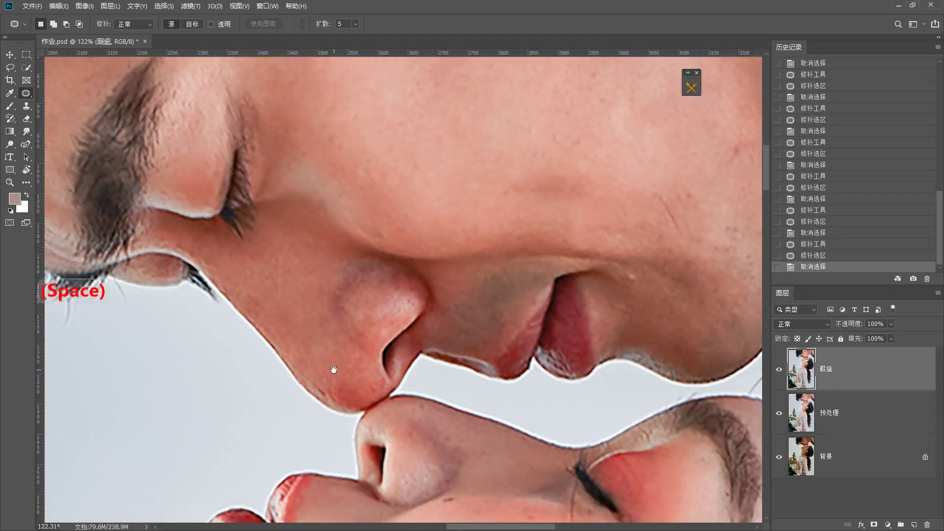
Step: Patch the rough skin along the outer edge of the groom's nose near the tip
mouse_move(333, 371)
mouse_down()
mouse_move(321, 352)
mouse_move(320, 363)
mouse_up()
key(ctrl+d)
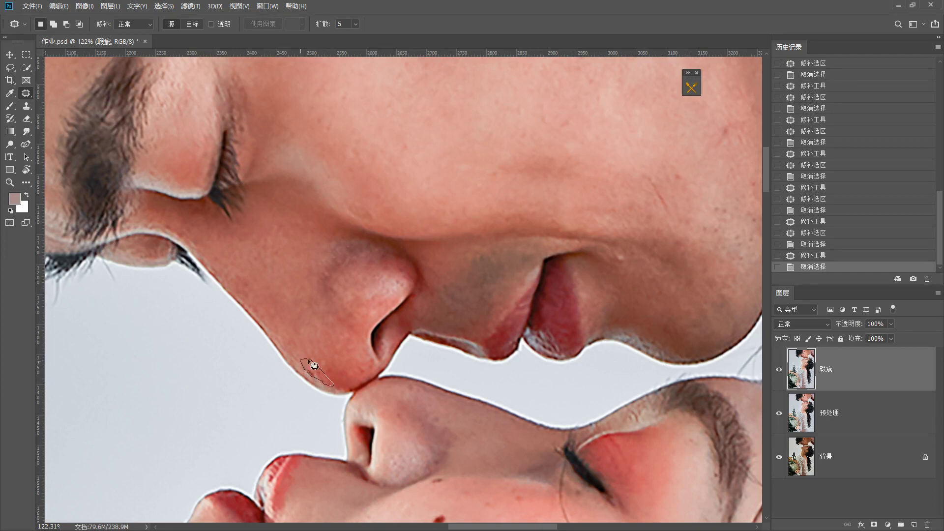
drag(308, 358, 309, 360)
mouse_move(315, 369)
mouse_down()
mouse_move(312, 344)
mouse_move(320, 347)
mouse_up()
key(space)
drag(349, 350, 343, 354)
mouse_move(331, 395)
mouse_down()
mouse_move(310, 381)
mouse_move(344, 396)
mouse_move(309, 375)
mouse_up()
key(ctrl+d)
Step: Patch the last uneven spots on the tip and lower bridge of the groom's nose
key(space)
drag(301, 369, 309, 353)
key(ctrl+d)
key(space)
mouse_move(342, 385)
mouse_down()
mouse_move(317, 396)
mouse_move(319, 384)
mouse_move(294, 378)
mouse_up()
key(ctrl+d)
key(space)
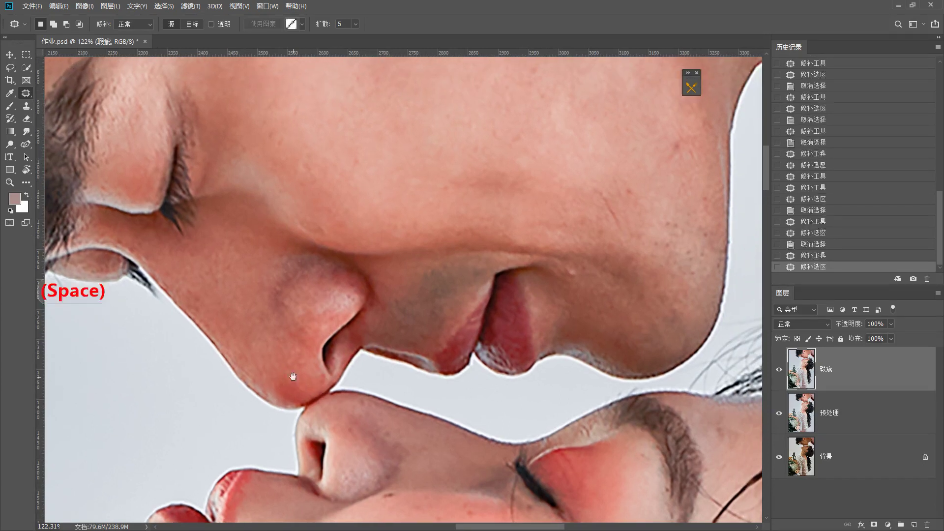
Step: Patch the uneven skin on the groom's cheek along the crease above the nostril wing
drag(290, 318, 287, 379)
drag(434, 280, 430, 388)
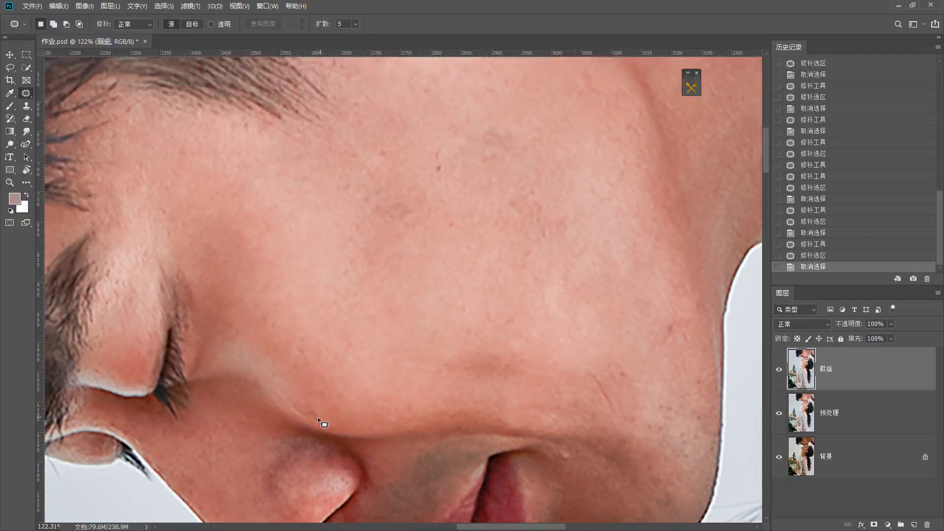
mouse_move(318, 417)
mouse_down()
mouse_move(295, 407)
mouse_move(313, 412)
mouse_move(341, 366)
mouse_move(339, 392)
mouse_move(325, 383)
mouse_move(337, 366)
mouse_up()
key(ctrl+d)
key(space)
mouse_move(334, 374)
mouse_down()
mouse_move(362, 360)
mouse_move(382, 405)
mouse_move(372, 381)
mouse_up()
key(ctrl+d)
Step: Patch the dark discoloration and the small red mark on the groom's cheek between the sideburn and jaw
key(space)
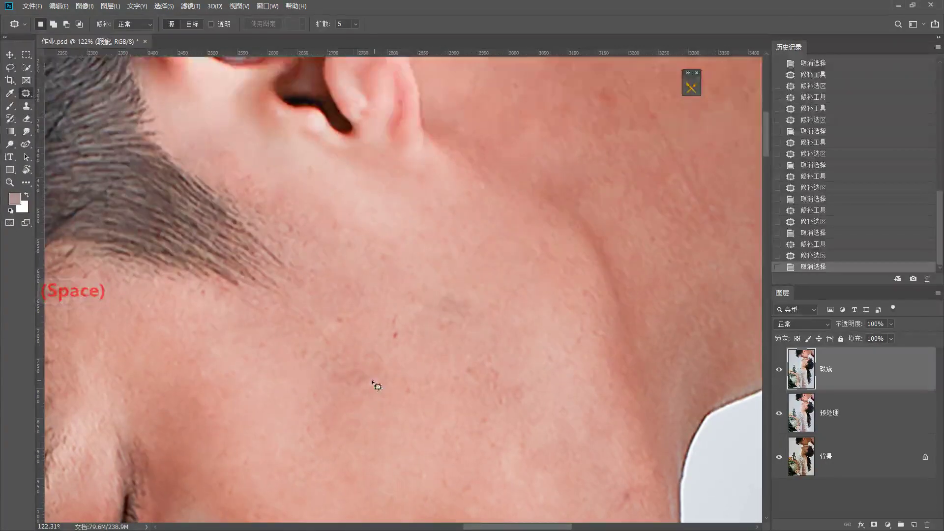
mouse_move(299, 360)
mouse_down()
mouse_move(421, 379)
mouse_move(414, 404)
mouse_up()
key(ctrl+d)
key(space)
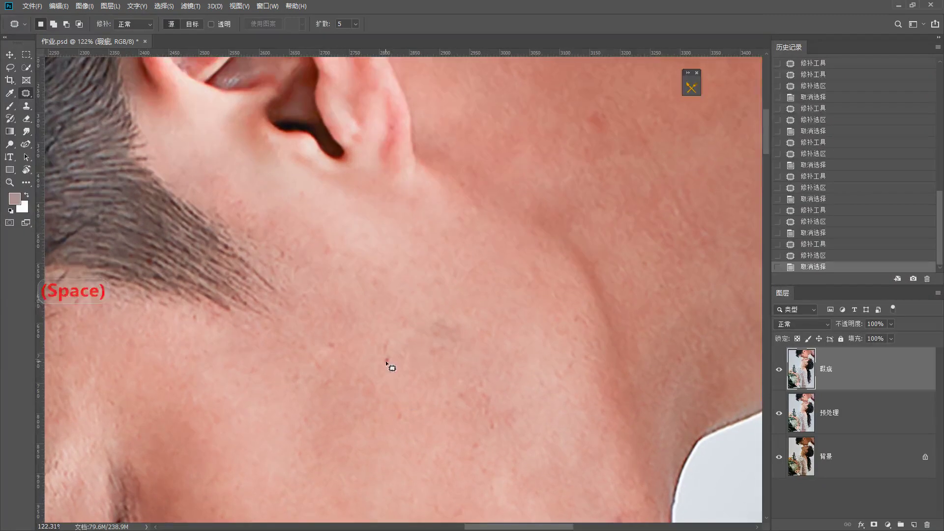
drag(385, 336, 392, 359)
drag(388, 359, 420, 344)
mouse_move(347, 354)
mouse_down()
mouse_move(341, 367)
mouse_move(345, 343)
mouse_move(346, 359)
mouse_up()
key(space)
mouse_move(341, 358)
mouse_down()
mouse_move(385, 348)
mouse_move(392, 379)
mouse_move(379, 398)
mouse_move(409, 445)
mouse_up()
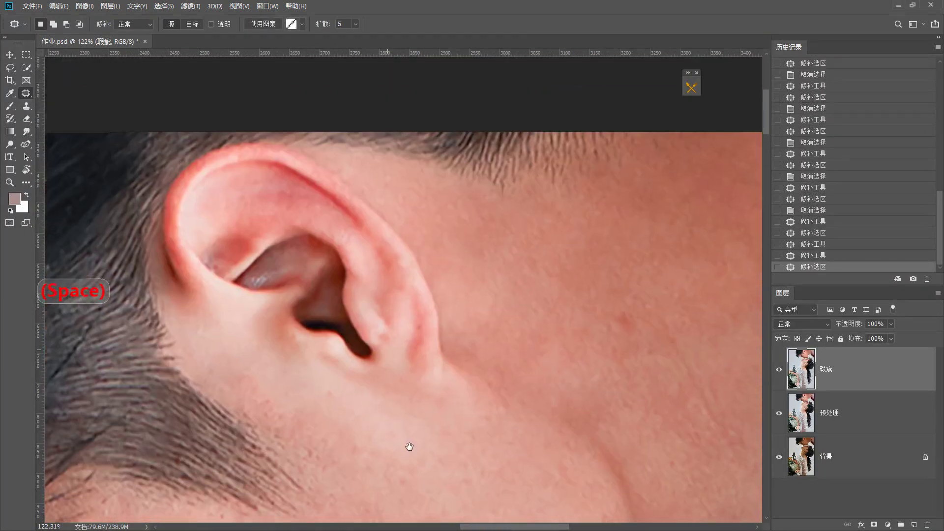
key(ctrl+d)
drag(413, 334, 445, 339)
key(ctrl+d)
Step: Patch out the red blotch on the groom's neck behind the ear
key(space)
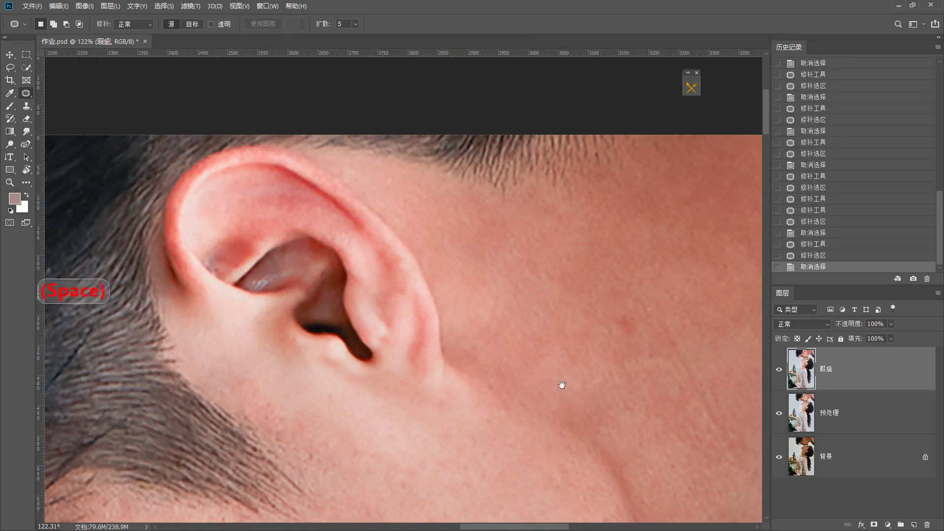
mouse_move(669, 416)
mouse_down()
mouse_move(472, 398)
mouse_move(456, 362)
mouse_up()
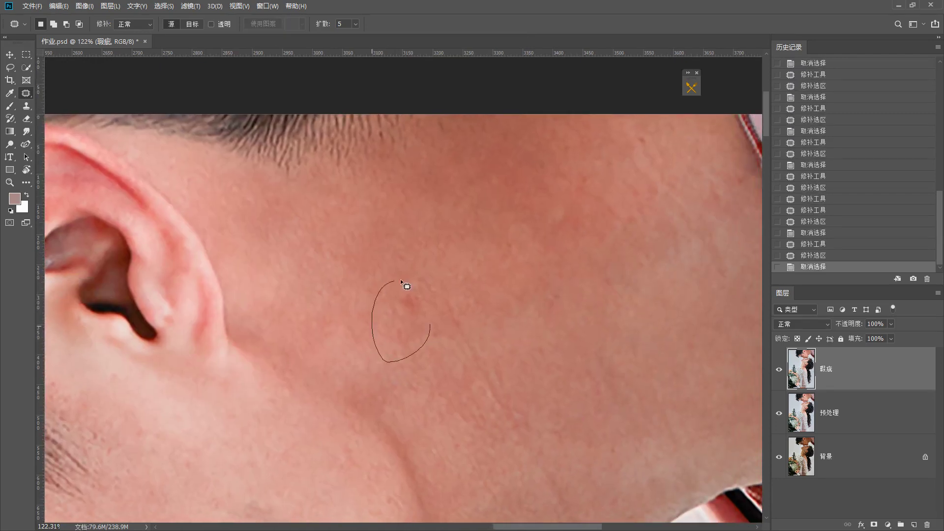
drag(400, 280, 426, 317)
drag(420, 324, 353, 313)
key(ctrl+d)
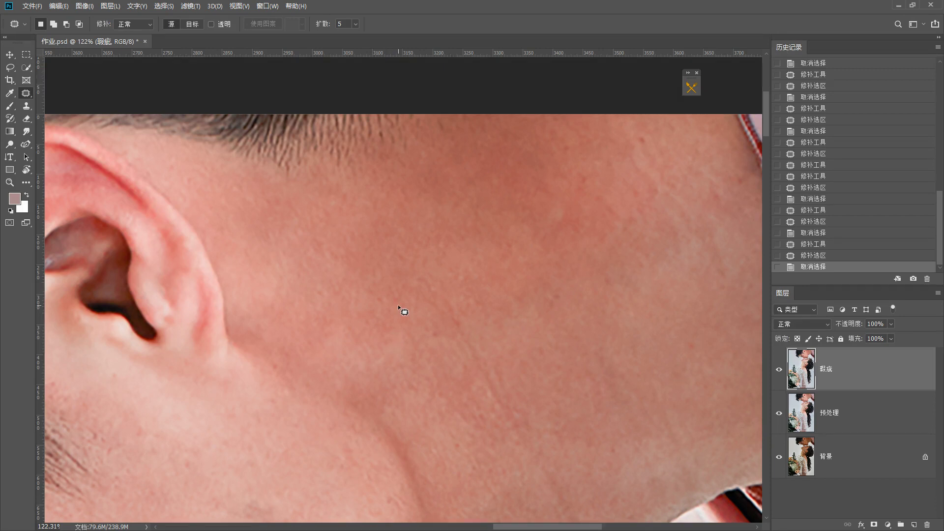
Step: Patch the long diagonal skin creases in the middle of the groom's neck and toward its front edge
scroll(398, 305, down, 2)
drag(442, 341, 411, 291)
scroll(413, 293, up, 1)
drag(455, 352, 436, 328)
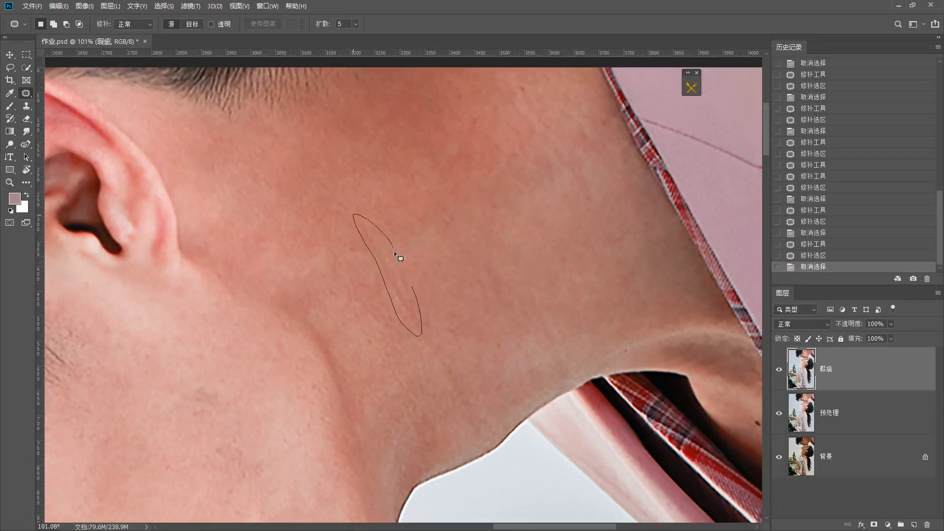
drag(394, 253, 412, 286)
drag(404, 279, 473, 246)
key(ctrl+d)
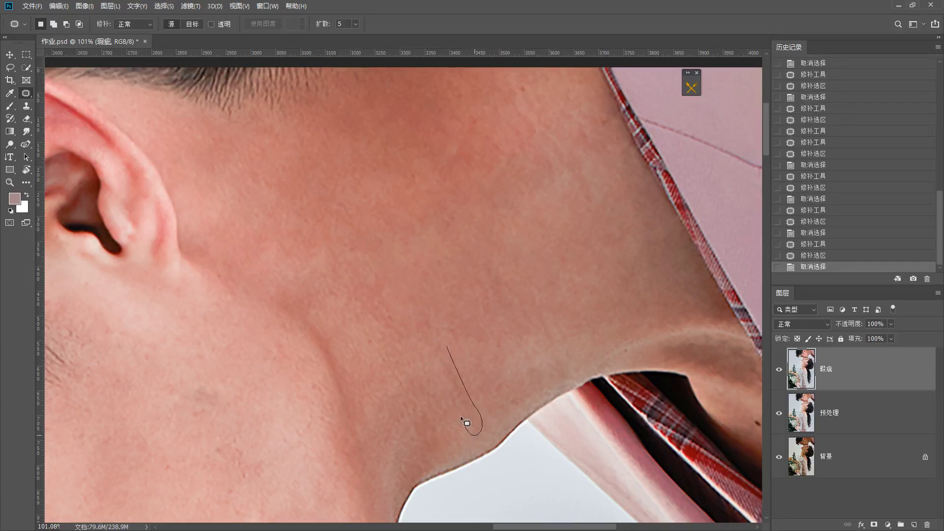
mouse_move(414, 324)
mouse_down()
mouse_move(447, 346)
mouse_move(569, 354)
mouse_up()
key(ctrl+d)
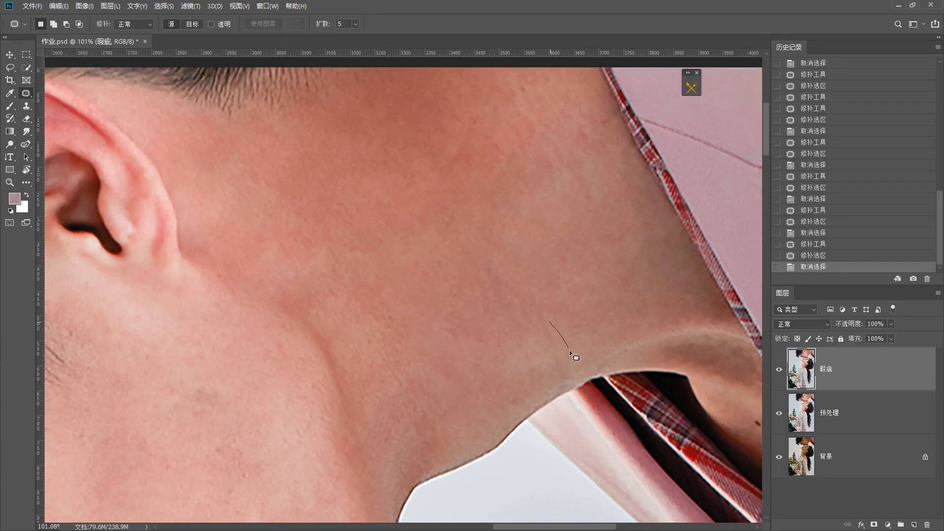
Step: Patch the faint lines and uneven skin on the groom's neck toward the shirt collar
drag(486, 267, 487, 269)
drag(558, 354, 566, 277)
key(ctrl+d)
drag(502, 257, 522, 300)
drag(514, 295, 459, 301)
key(ctrl+d)
Step: Patch the creases and small spots at the back of the groom's neck beside the plaid collar edge
scroll(487, 270, down, 2)
scroll(466, 297, up, 2)
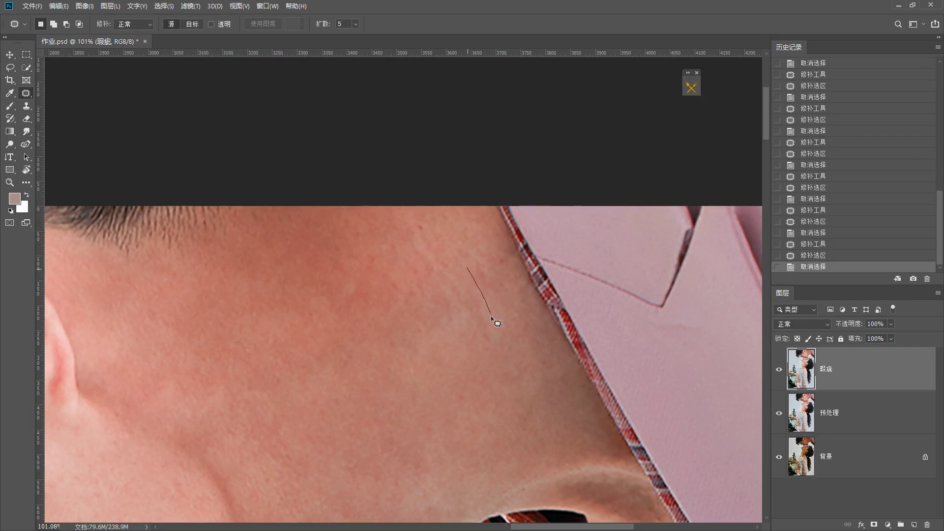
drag(401, 220, 467, 268)
mouse_move(450, 271)
mouse_down()
mouse_move(389, 293)
mouse_move(434, 305)
mouse_up()
key(ctrl+d)
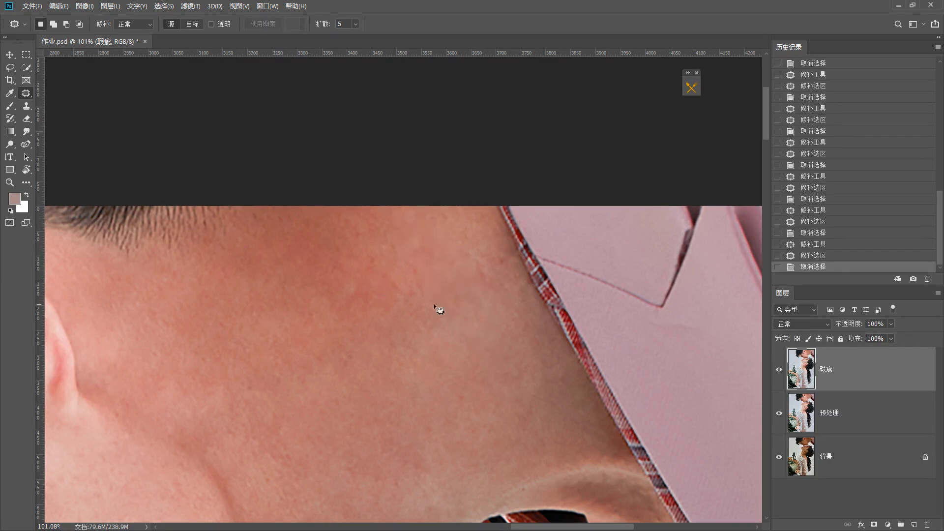
Step: Patch the remaining red blotches in the upper middle of the groom's neck with skin from nearby
drag(378, 281, 429, 281)
mouse_move(409, 281)
mouse_down()
mouse_move(367, 315)
mouse_move(394, 312)
mouse_up()
key(ctrl+d)
drag(393, 307, 350, 309)
click(350, 310)
mouse_move(384, 273)
mouse_down()
mouse_move(352, 260)
mouse_move(378, 266)
mouse_up()
drag(369, 266, 320, 267)
key(ctrl+d)
drag(367, 295, 320, 295)
key(ctrl+d)
drag(334, 303, 344, 307)
click(344, 308)
Step: Patch the small blemishes and scratch on the groom's lower cheek above the chin
scroll(346, 299, down, 3)
key(space)
drag(387, 365, 392, 231)
alt+scroll(447, 257, up, 4)
key(space)
drag(485, 311, 412, 309)
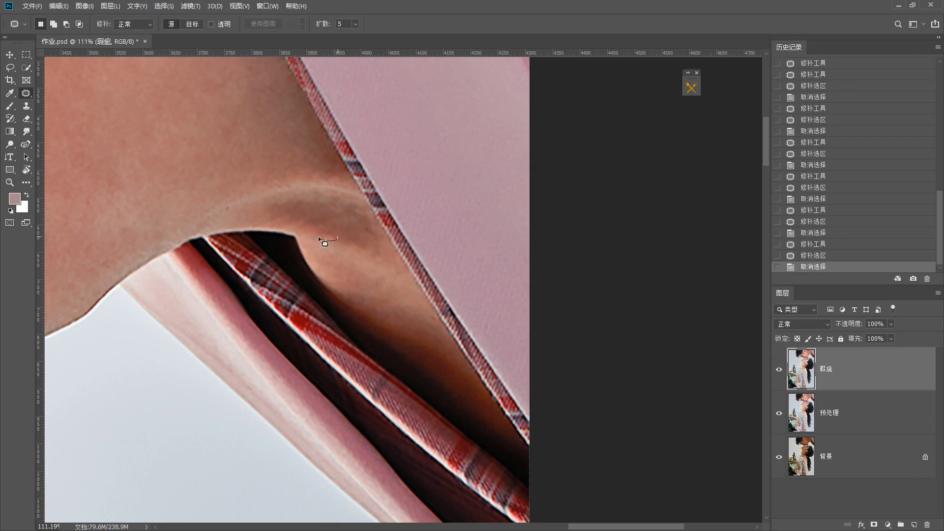
scroll(354, 257, down, 5)
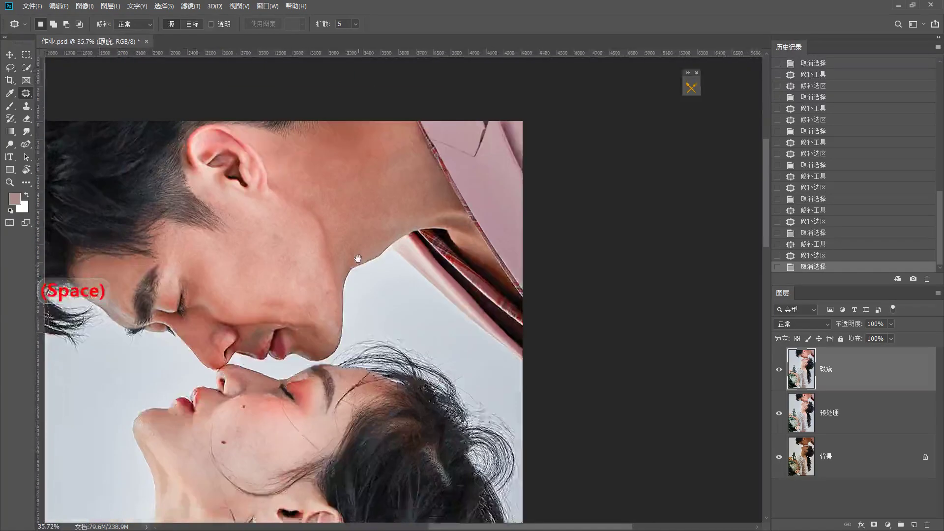
scroll(326, 300, up, 4)
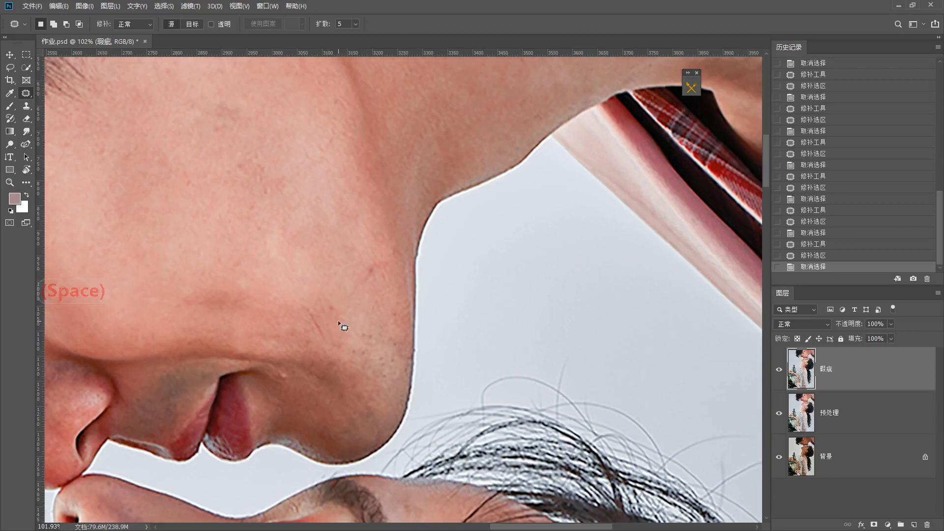
drag(307, 300, 302, 298)
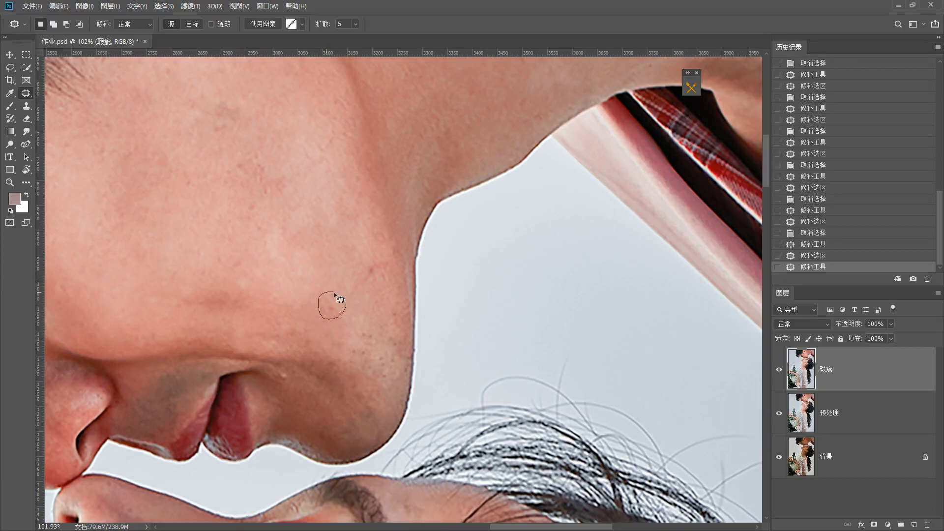
key(ctrl+d)
Step: Patch the red mark near the groom's jawline and the uneven skin between his mouth corner and chin
drag(356, 266, 369, 269)
mouse_move(369, 273)
mouse_down()
mouse_move(376, 232)
mouse_move(391, 279)
mouse_move(364, 295)
mouse_move(379, 246)
mouse_up()
click(391, 268)
click(362, 318)
key(space)
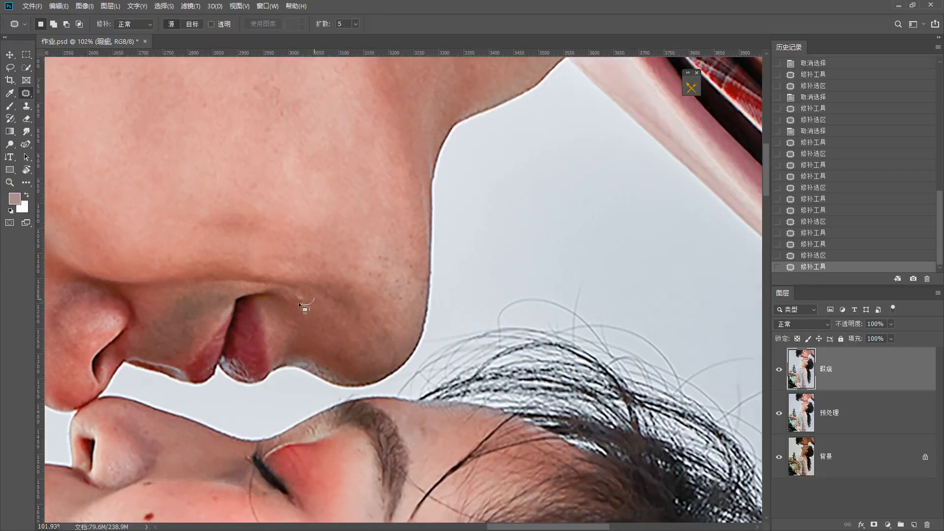
drag(303, 308, 317, 303)
click(330, 305)
Step: Patch the small blemishes on the bride's chin and below her lower lip
scroll(329, 305, down, 8)
drag(320, 355, 341, 249)
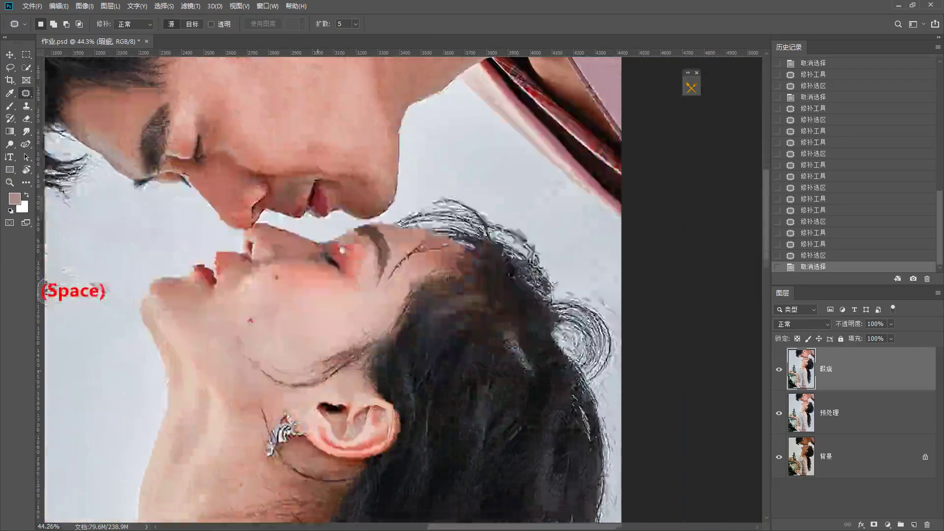
scroll(246, 342, up, 7)
key(space)
mouse_move(83, 302)
mouse_down()
mouse_move(233, 335)
mouse_move(247, 309)
mouse_up()
scroll(233, 335, up, 3)
drag(244, 307, 274, 305)
click(275, 307)
mouse_move(285, 361)
mouse_down()
mouse_move(275, 354)
mouse_move(307, 344)
mouse_up()
click(314, 339)
key(space)
drag(375, 290, 290, 400)
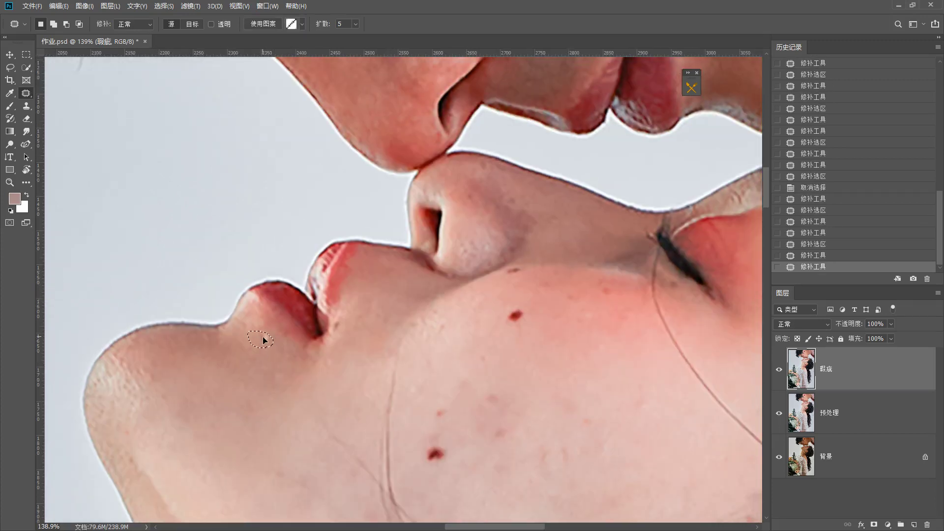
drag(434, 371, 321, 370)
key(ctrl+d)
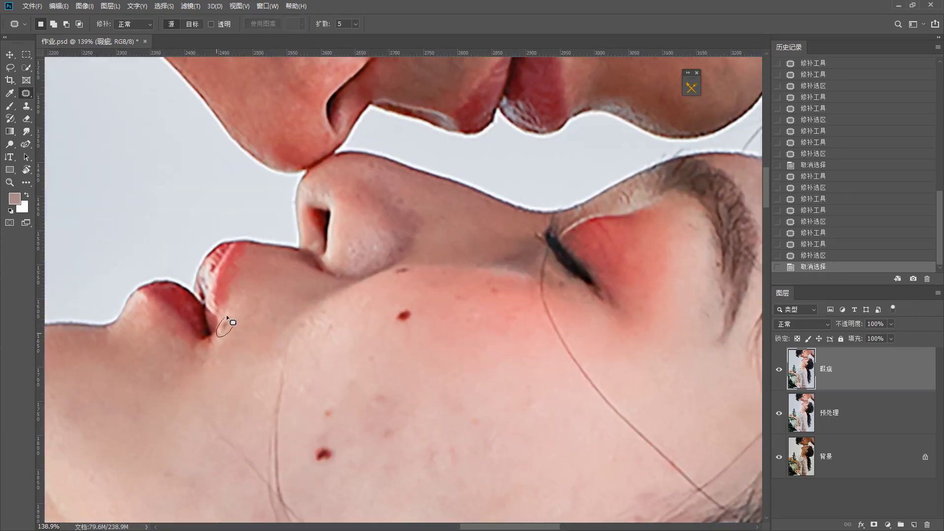
Step: Try to patch the small spot beside the corner of the bride's mouth
drag(227, 317, 233, 324)
drag(228, 326, 253, 314)
key(ctrl+d)
key(space)
drag(364, 308, 358, 314)
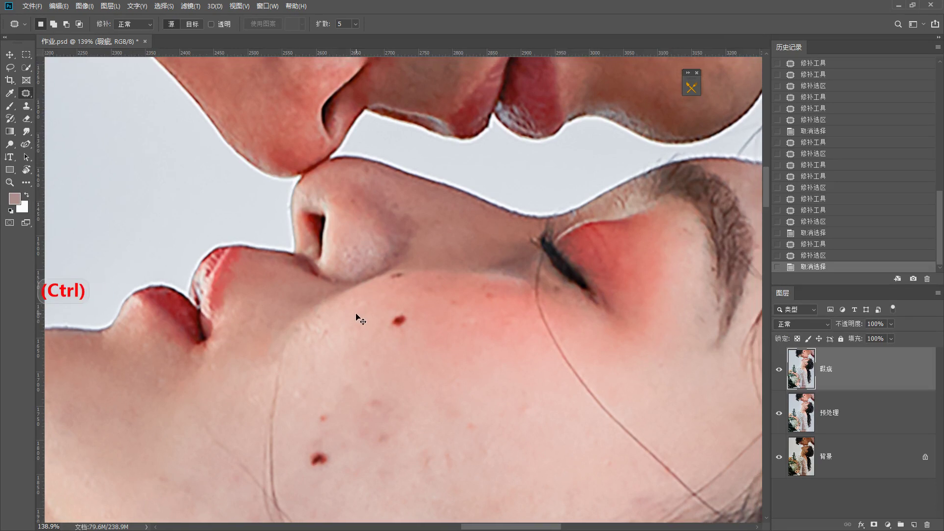
key(ctrl+z)
key(ctrl+z)
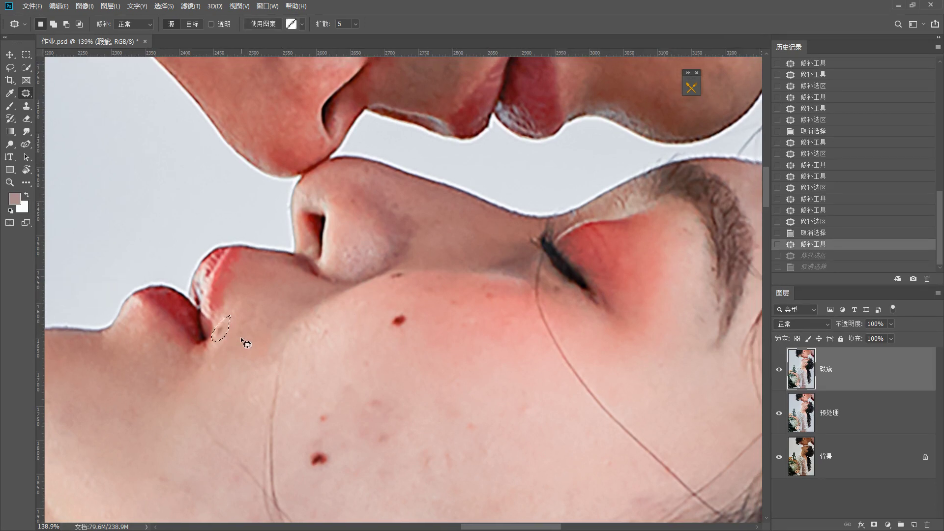
key(ctrl+d)
Step: Patch the spot beside the bride's mouth corner and the bluish shadow along the side of her nose
drag(217, 332, 237, 320)
click(256, 319)
key(space)
drag(426, 277, 249, 338)
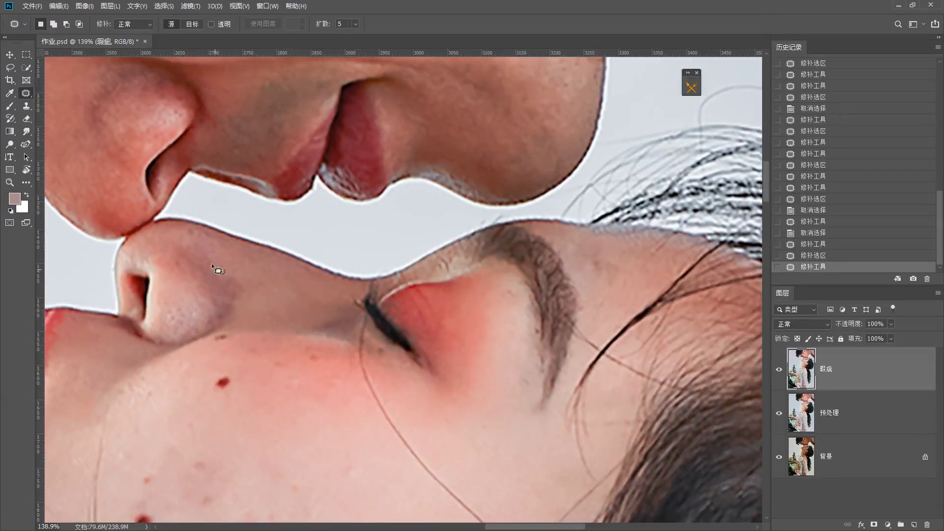
drag(212, 264, 247, 294)
key(ctrl+d)
mouse_move(231, 289)
mouse_down()
mouse_move(242, 280)
mouse_move(279, 291)
mouse_up()
key(ctrl+d)
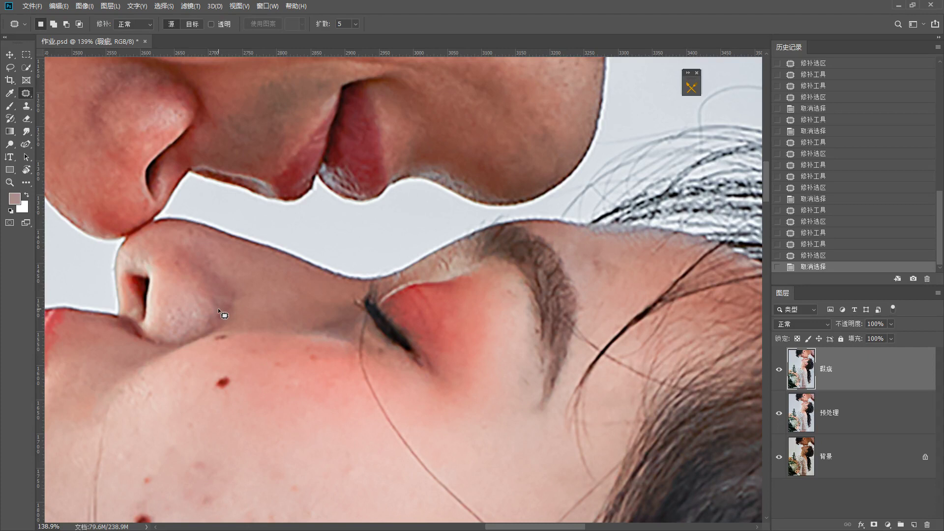
Step: Patch the uneven tone where the wing of the bride's nose meets her cheek
drag(209, 295, 214, 300)
mouse_move(210, 310)
mouse_down()
mouse_move(195, 315)
mouse_move(208, 290)
mouse_move(206, 310)
mouse_move(280, 336)
mouse_up()
key(ctrl+d)
key(ctrl+d)
key(ctrl+d)
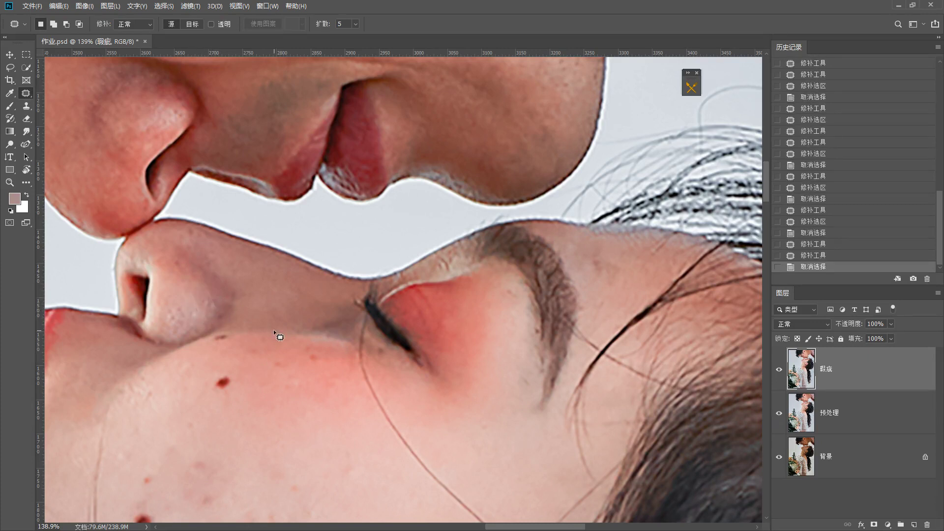
drag(215, 297, 219, 302)
drag(215, 305, 202, 316)
Step: Patch out the small spot beside the wing of the bride's nose and the dark mole on her upper cheek
key(ctrl+d)
mouse_move(266, 339)
mouse_down()
mouse_move(265, 306)
mouse_move(223, 309)
mouse_up()
drag(223, 306, 248, 310)
key(ctrl+d)
mouse_move(269, 330)
mouse_down()
mouse_move(241, 306)
mouse_move(193, 316)
mouse_up()
drag(192, 328, 280, 320)
key(ctrl+d)
Step: Patch the small red spots on the bride's blushed upper cheek below the eye
drag(240, 279, 270, 302)
drag(256, 297, 229, 310)
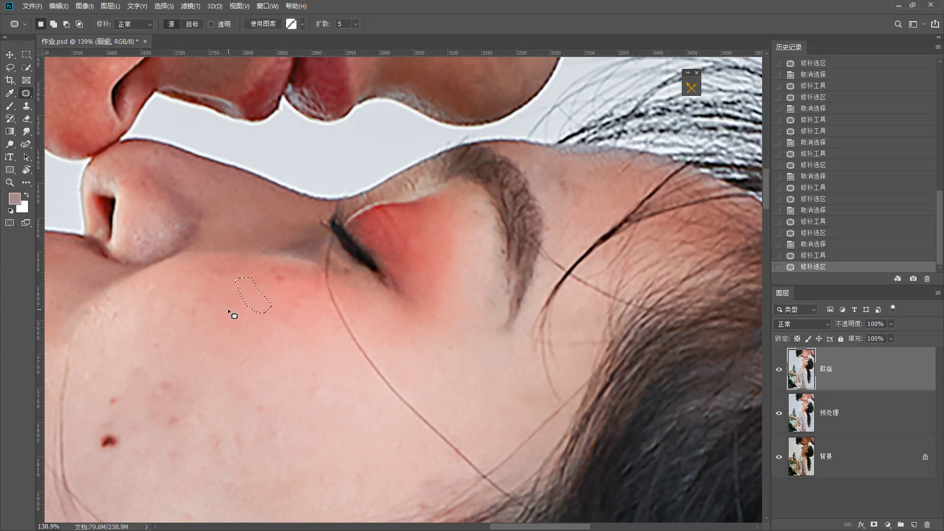
click(285, 282)
mouse_move(284, 281)
mouse_down()
mouse_move(269, 264)
mouse_move(312, 255)
mouse_up()
key(ctrl+d)
Step: Patch out the red mole in the middle of the bride's cheek and the purplish discoloration next to it
key(space)
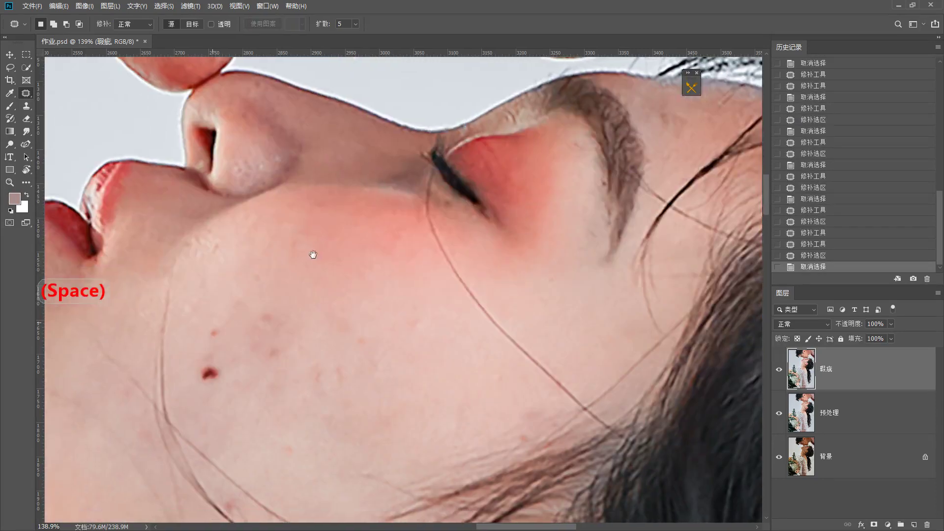
mouse_move(225, 375)
mouse_down()
mouse_move(200, 352)
mouse_move(289, 339)
mouse_up()
key(ctrl+d)
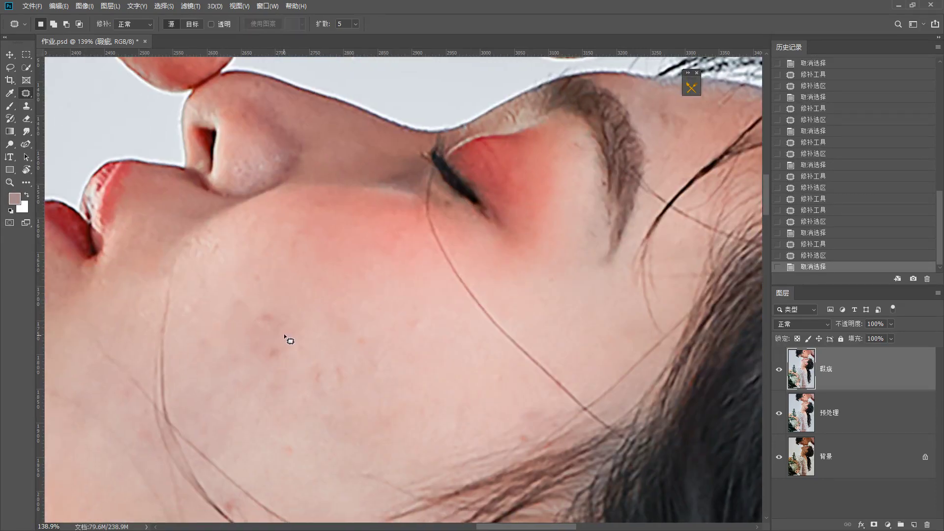
drag(260, 297, 287, 335)
drag(278, 337, 325, 296)
key(ctrl+d)
Step: Patch the faint reddish marks in the centre of the bride's cheek
key(space)
drag(367, 324, 305, 265)
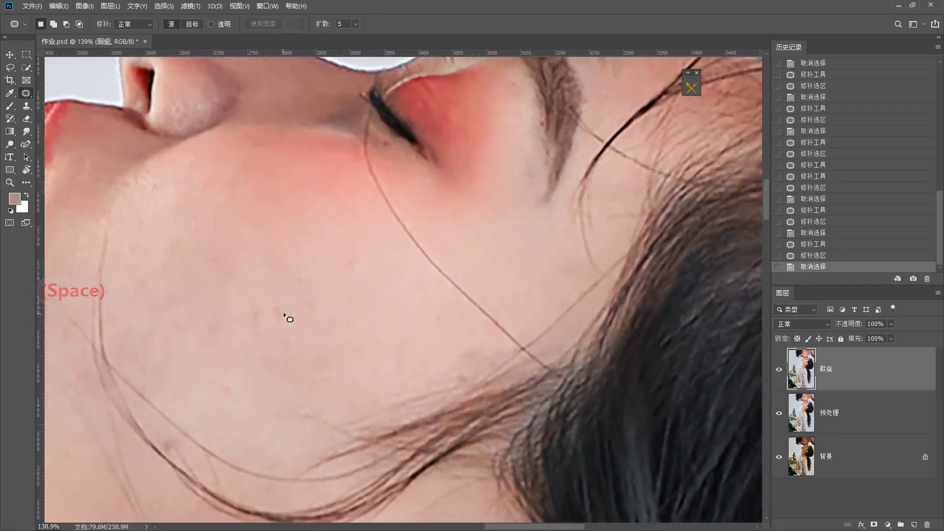
mouse_move(293, 310)
mouse_down()
mouse_move(305, 267)
mouse_move(288, 243)
mouse_up()
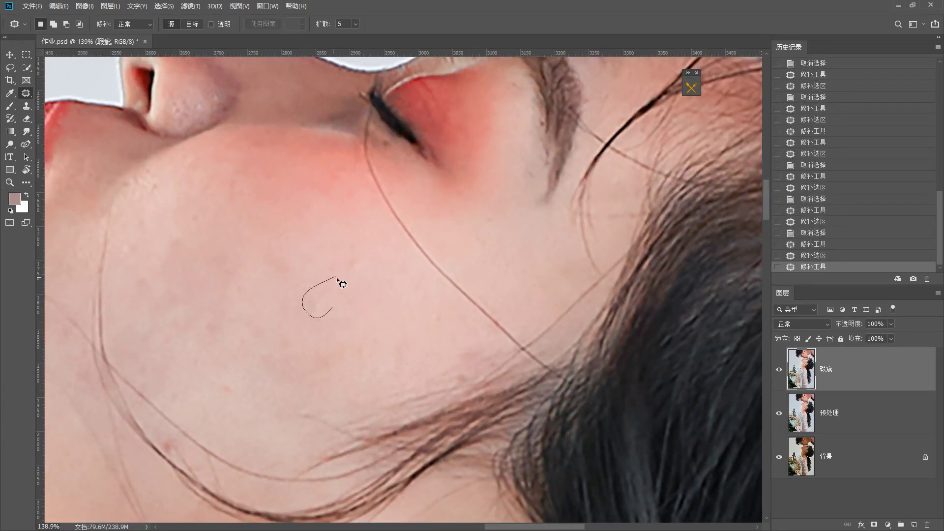
drag(337, 278, 334, 300)
mouse_move(325, 292)
mouse_down()
mouse_move(344, 237)
mouse_move(368, 261)
mouse_up()
key(ctrl+d)
drag(353, 256, 318, 263)
Step: Patch the discolored skin on the bride's cheek just behind the thin vertical hair strand
key(space)
drag(221, 266, 352, 259)
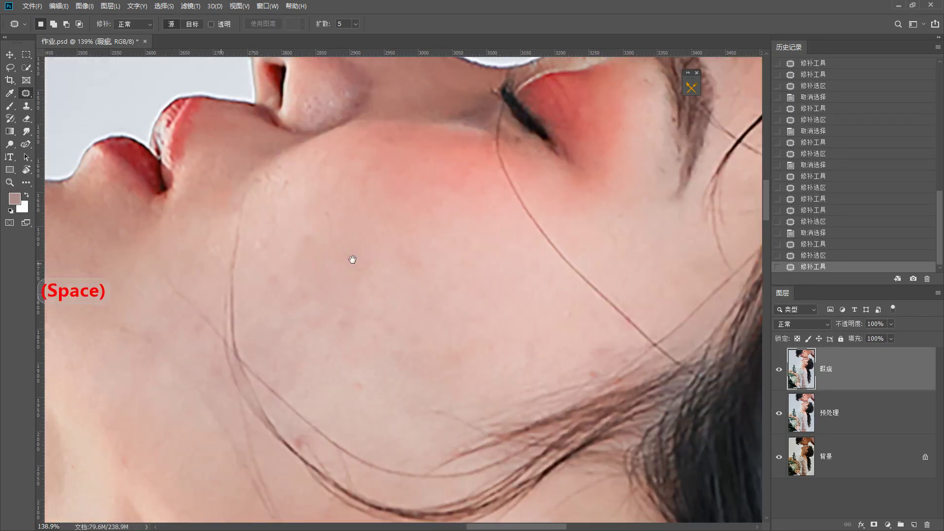
drag(287, 273, 280, 267)
mouse_move(273, 277)
mouse_down()
mouse_move(305, 261)
mouse_move(289, 241)
mouse_up()
key(ctrl+d)
drag(294, 255, 362, 250)
key(ctrl+d)
Step: Patch the rough texture on the front of the bride's cheek near the upper end of the hair strand
drag(287, 226, 287, 222)
drag(273, 234, 327, 225)
key(ctrl+d)
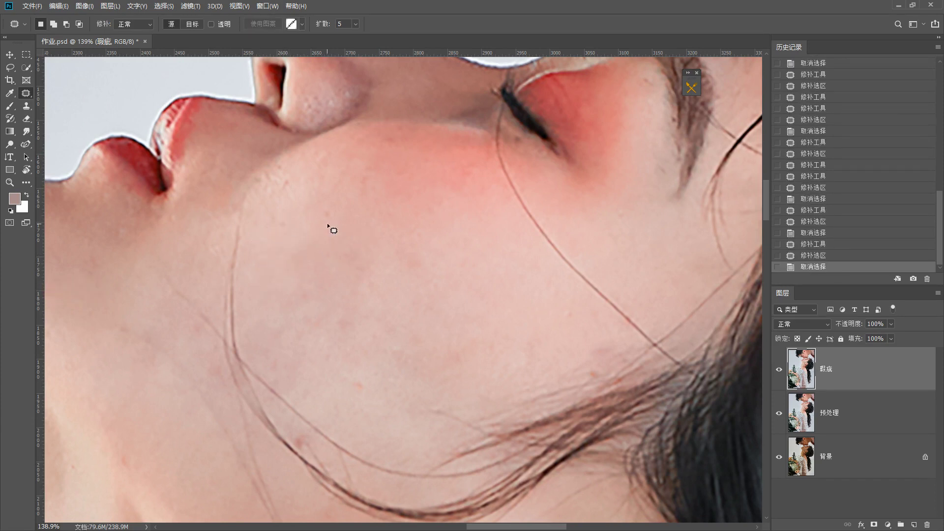
mouse_move(279, 197)
mouse_down()
mouse_move(303, 191)
mouse_move(266, 216)
mouse_move(285, 219)
mouse_up()
key(ctrl+d)
drag(277, 221, 267, 249)
key(ctrl+d)
Step: Patch the small red spot on the bride's lower cheek and the reddish spot beside the curved hair strand
key(space)
drag(336, 313, 341, 250)
drag(374, 320, 365, 311)
drag(364, 322, 394, 290)
key(ctrl+d)
key(space)
drag(404, 323, 358, 241)
mouse_move(266, 300)
mouse_down()
mouse_move(258, 308)
mouse_move(246, 285)
mouse_up()
key(ctrl+d)
Step: Patch the uneven skin on the underside of the bride's jaw
scroll(290, 290, down, 4)
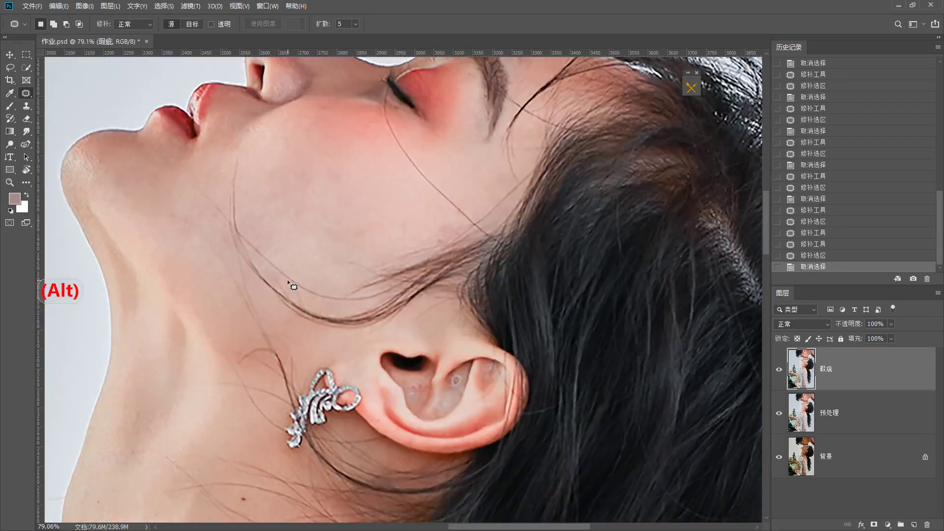
scroll(314, 221, up, 3)
key(space)
mouse_move(314, 220)
mouse_down()
mouse_move(252, 316)
mouse_move(294, 320)
mouse_up()
drag(284, 316, 287, 344)
key(ctrl+d)
Step: Patch the blotchy skin on the bride's jaw below the corner of her mouth
key(space)
drag(351, 319, 349, 335)
drag(355, 278, 362, 278)
click(448, 302)
key(space)
drag(502, 362, 478, 313)
key(ctrl+d)
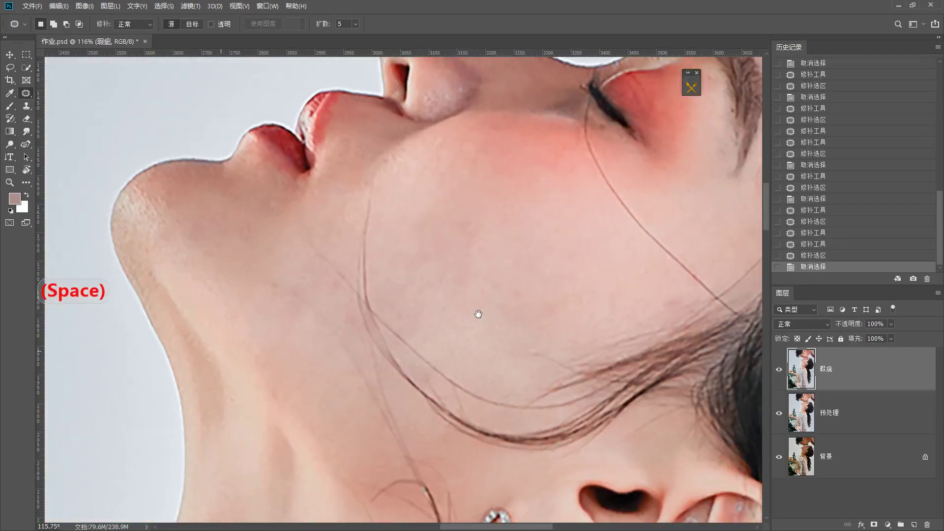
Step: Patch the faint marks where the bride's jaw meets her neck
mouse_move(295, 320)
mouse_down()
mouse_move(325, 281)
mouse_move(296, 243)
mouse_move(326, 252)
mouse_move(341, 291)
mouse_move(326, 269)
mouse_up()
key(ctrl+d)
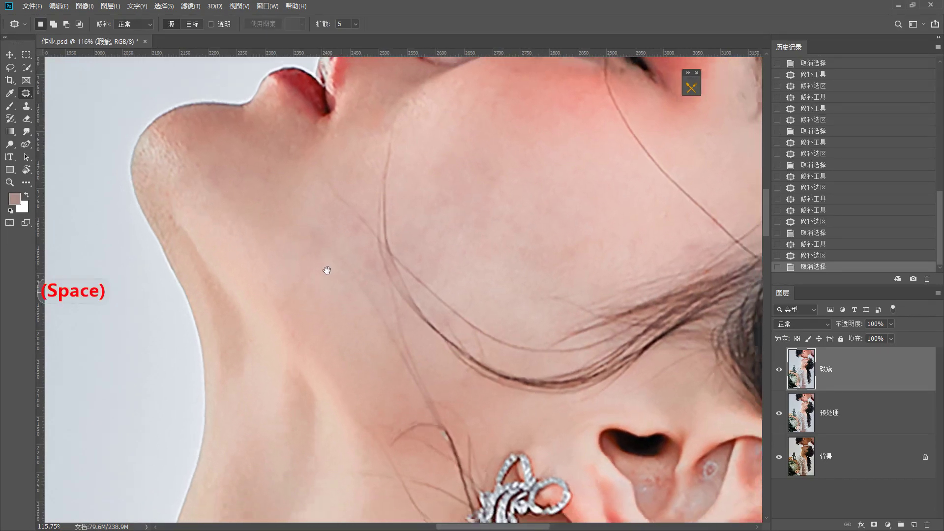
mouse_move(298, 332)
mouse_down()
mouse_move(313, 297)
mouse_move(289, 326)
mouse_up()
key(ctrl+d)
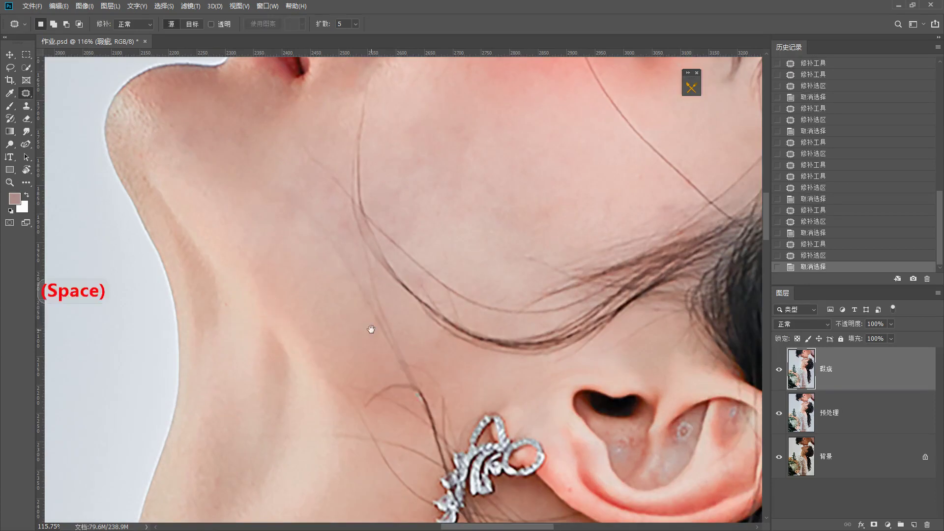
drag(360, 322, 358, 356)
Step: Patch the rough, shiny spots near the tip of the bride's chin
drag(197, 170, 306, 318)
mouse_move(271, 291)
mouse_down()
mouse_move(236, 275)
mouse_move(257, 280)
mouse_up()
drag(254, 283, 246, 307)
key(ctrl+d)
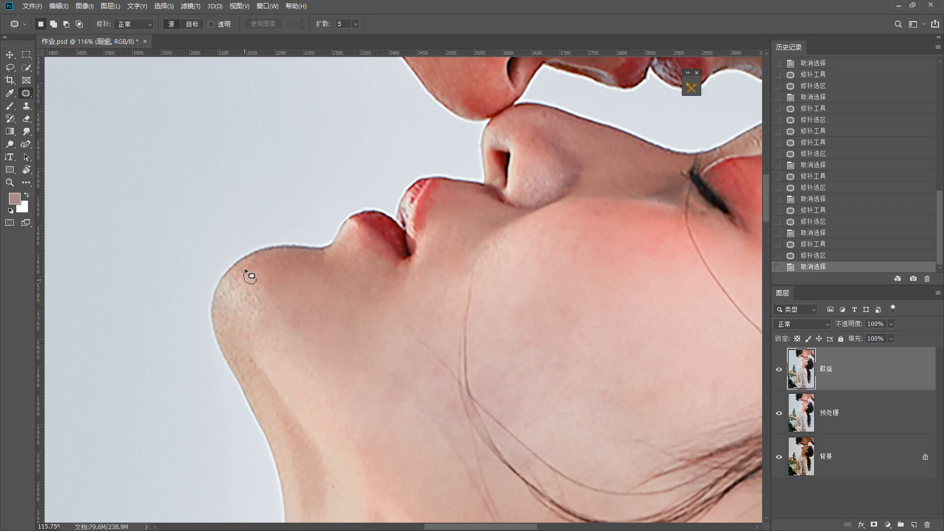
drag(256, 257, 262, 279)
Step: Patch the uneven skin between the bride's lower lip and jaw, and the area beneath her chin
drag(308, 316, 322, 274)
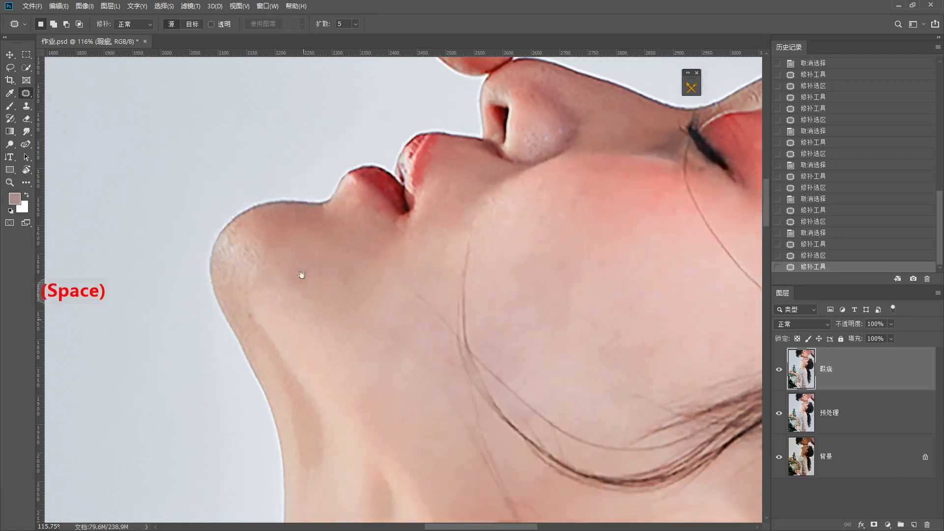
mouse_move(371, 237)
mouse_down()
mouse_move(365, 225)
mouse_move(372, 237)
mouse_up()
key(ctrl+d)
drag(366, 241, 363, 221)
key(ctrl+d)
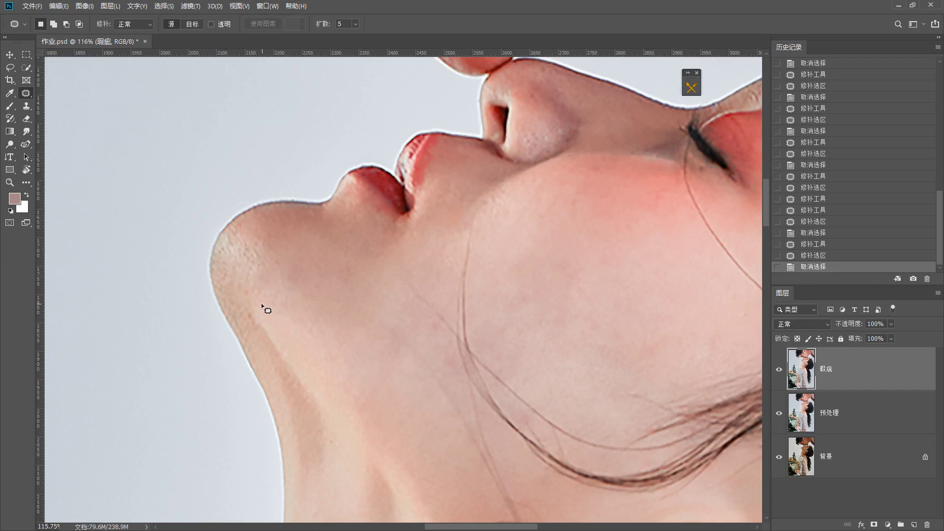
mouse_move(230, 283)
mouse_down()
mouse_move(269, 289)
mouse_move(308, 317)
mouse_up()
click(344, 345)
Step: Patch out the faint stray hairs on the bride's jaw in front of the long curved strand
drag(413, 385, 317, 249)
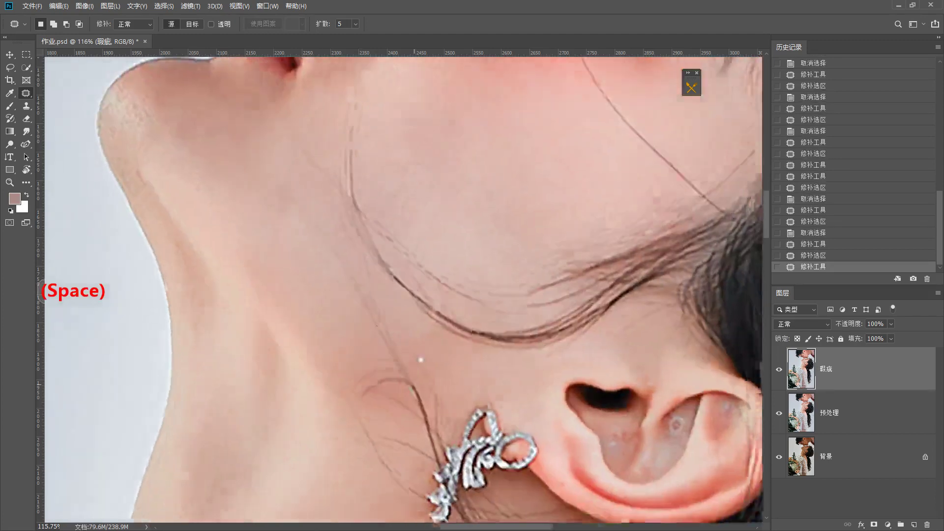
drag(442, 396, 355, 322)
drag(331, 261, 400, 388)
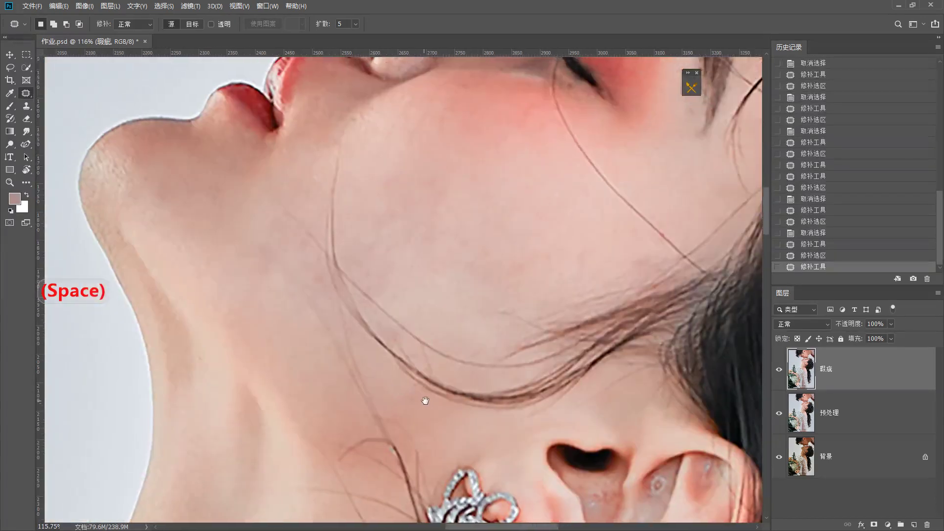
key(ctrl+d)
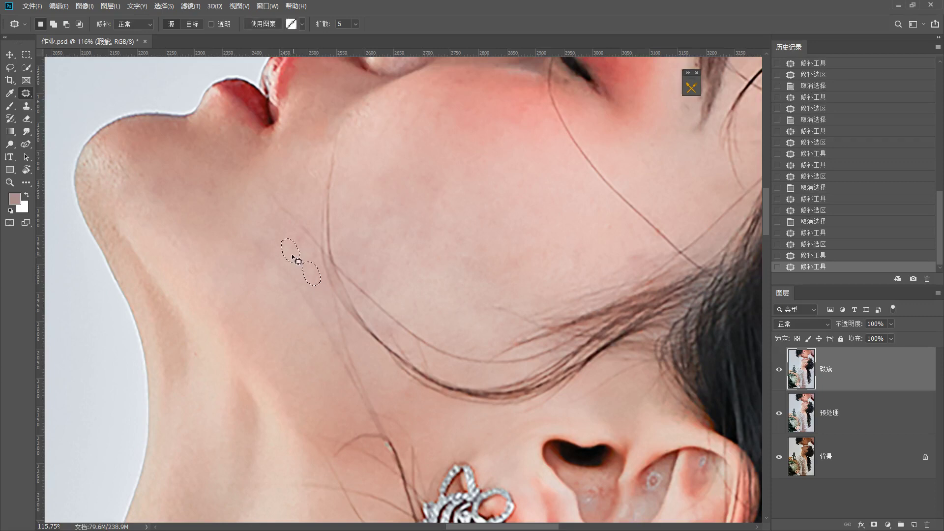
drag(306, 238, 306, 247)
drag(303, 240, 308, 267)
key(ctrl+d)
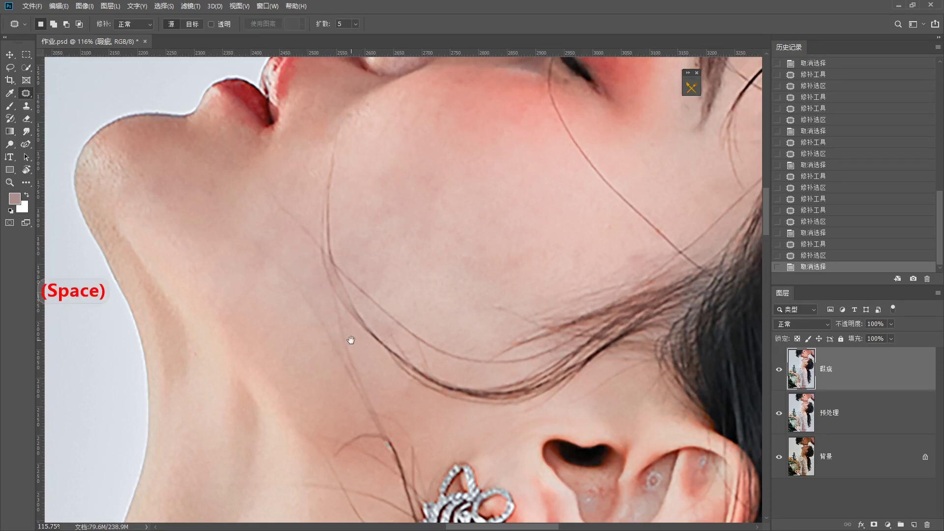
Step: Patch the pale shiny spots in the hollows inside the bride's ear
drag(349, 336, 353, 240)
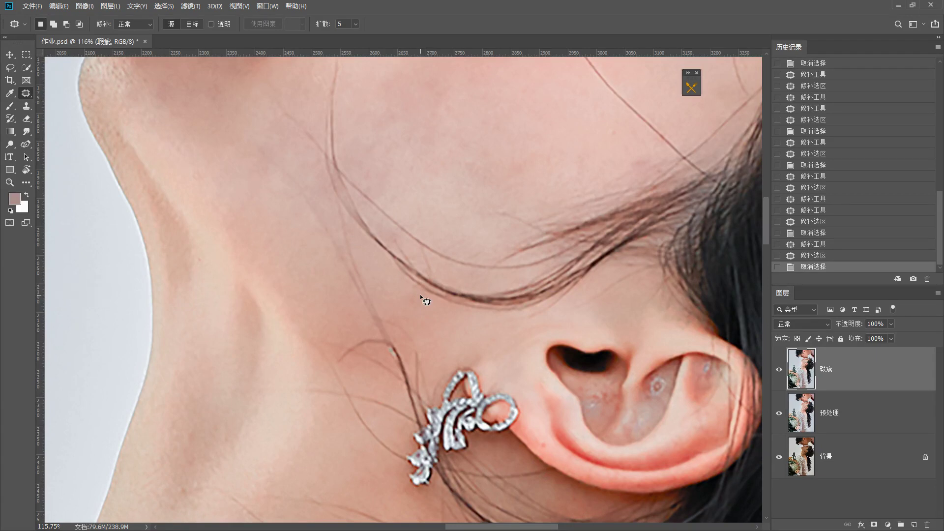
drag(492, 324, 276, 304)
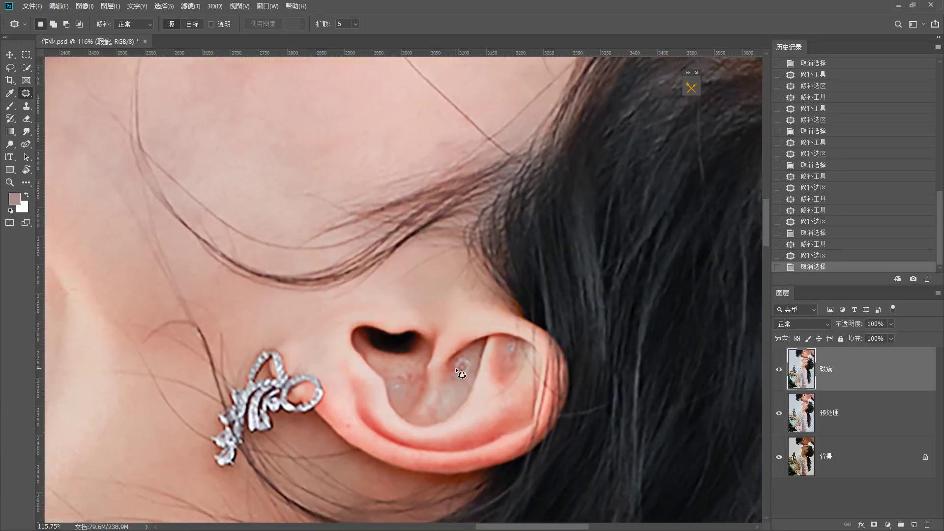
mouse_move(463, 355)
mouse_down()
mouse_move(459, 387)
mouse_move(460, 367)
mouse_up()
key(ctrl+d)
mouse_move(459, 375)
mouse_down()
mouse_move(460, 393)
mouse_move(442, 391)
mouse_move(458, 373)
mouse_move(409, 366)
mouse_move(428, 370)
mouse_move(427, 379)
mouse_move(429, 357)
mouse_up()
key(ctrl+d)
Step: Patch the small blemish on the bride's earlobe just beside the earring
key(ctrl+d)
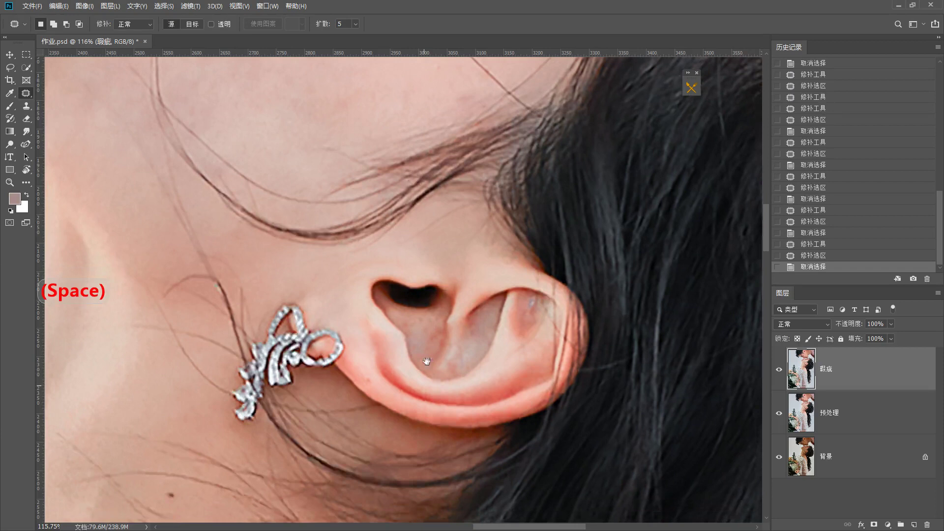
drag(366, 373, 369, 375)
drag(369, 380, 367, 364)
key(ctrl+d)
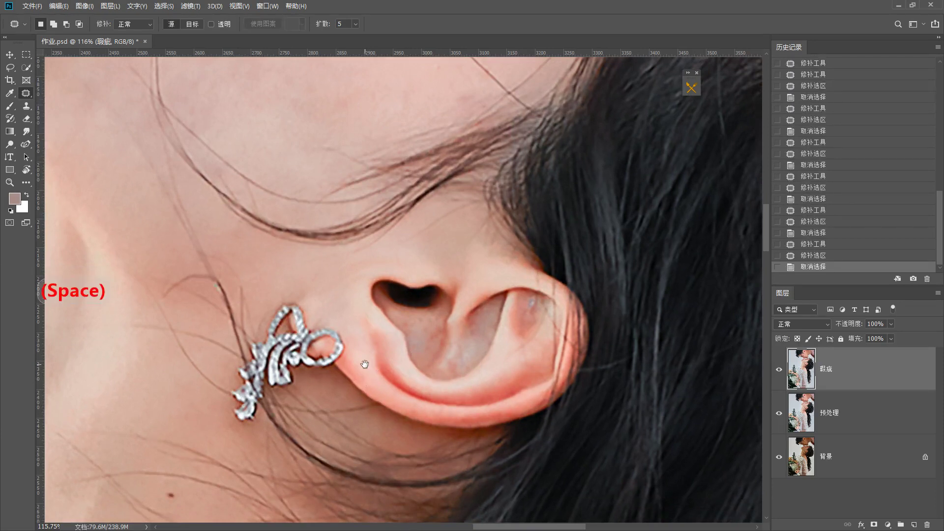
Step: Patch out the dark mole on the bride's neck below the earring
mouse_move(214, 395)
mouse_down()
mouse_move(380, 385)
mouse_move(395, 267)
mouse_up()
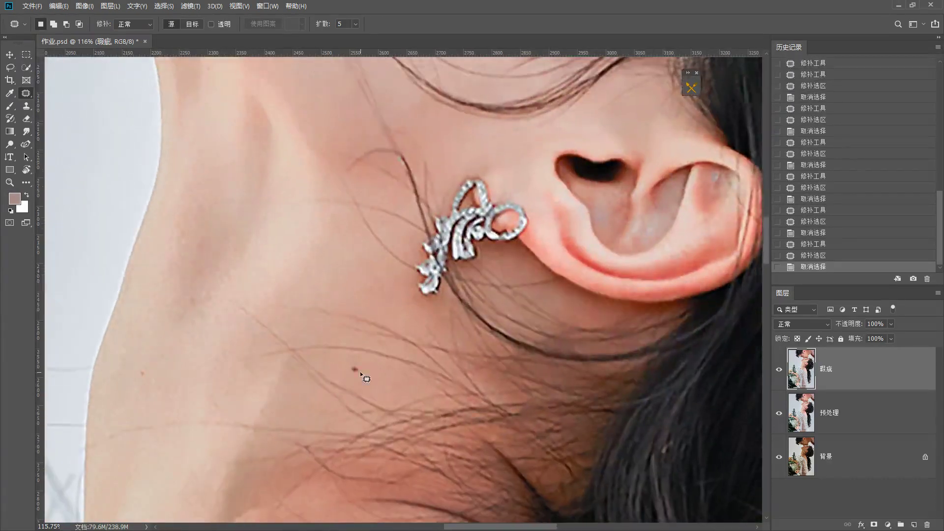
drag(364, 369, 365, 366)
drag(356, 369, 392, 390)
key(ctrl+d)
Step: Patch out the small red spot near the front edge of the bride's neck
drag(308, 369, 423, 384)
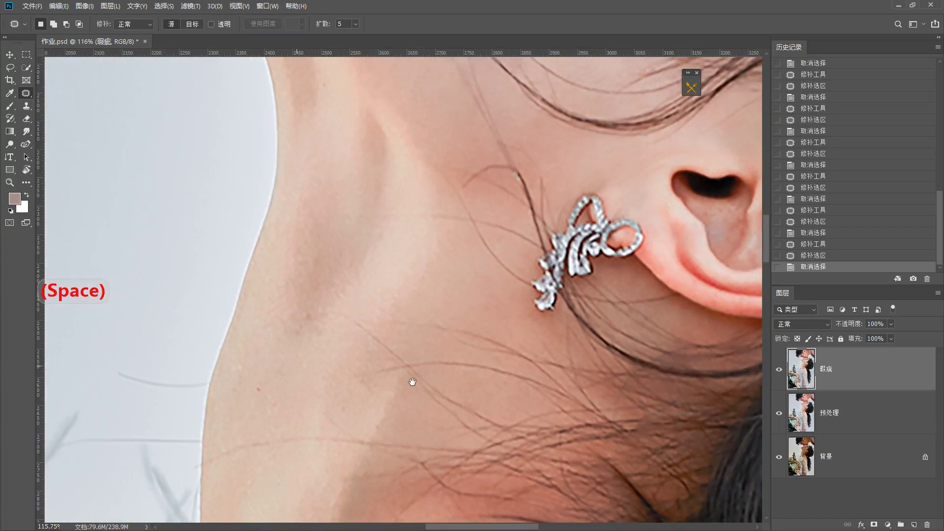
drag(249, 395, 262, 385)
drag(258, 391, 287, 353)
key(ctrl+d)
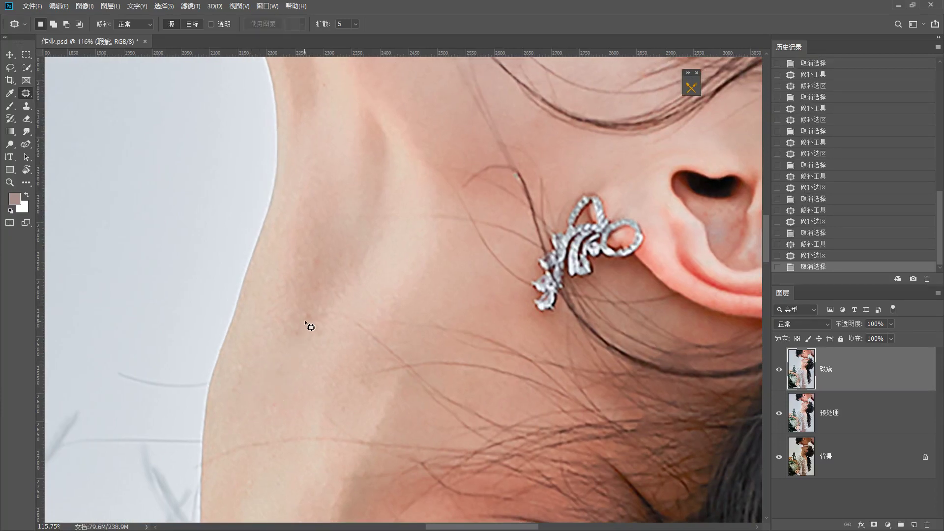
Step: Patch the uneven skin in the shaded hollow along the middle of the bride's neck
drag(321, 319, 314, 315)
mouse_move(308, 319)
mouse_down()
mouse_move(325, 268)
mouse_move(319, 254)
mouse_up()
key(ctrl+d)
key(ctrl+d)
drag(313, 265, 335, 227)
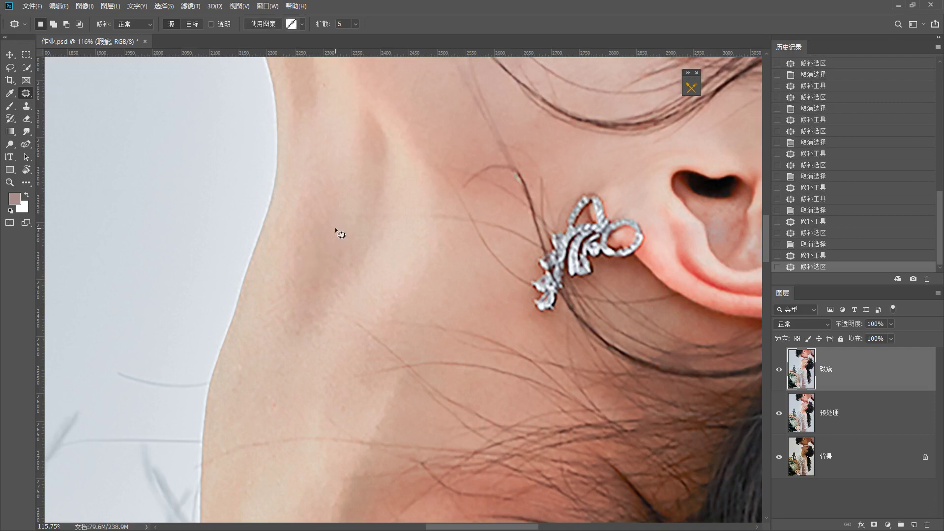
key(ctrl+d)
Step: Patch out the two small dark spots on the bride's shoulder above the feather trim
scroll(312, 284, down, 3)
drag(312, 286, 207, 145)
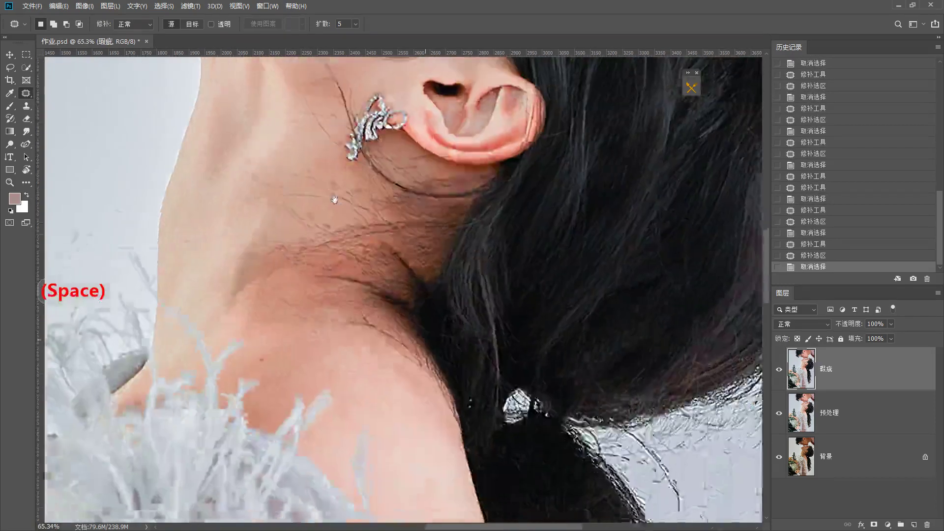
scroll(263, 352, up, 3)
mouse_move(270, 375)
mouse_down()
mouse_move(258, 353)
mouse_move(272, 369)
mouse_up()
drag(261, 367, 301, 353)
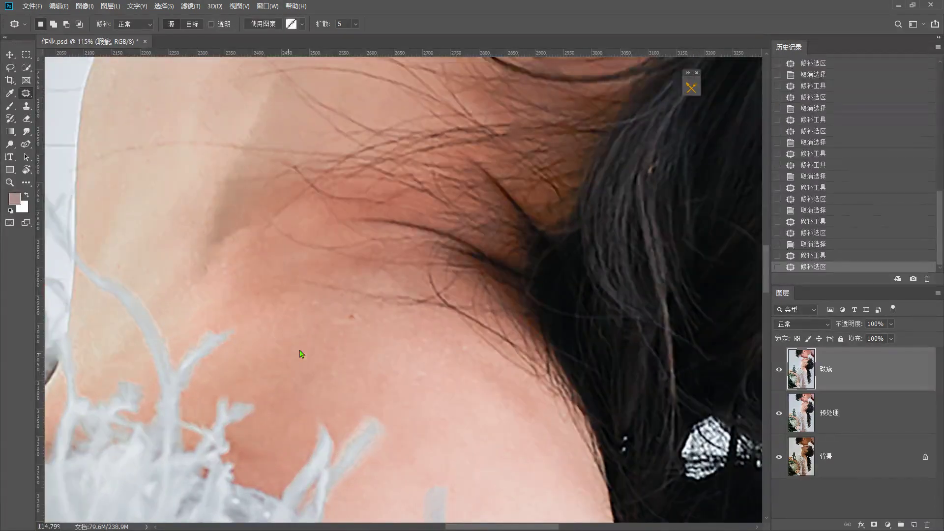
drag(366, 328, 329, 333)
key(ctrl+d)
Step: Patch the pale shiny spot in the upper hollow of the bride's ear near the hair
scroll(354, 328, down, 4)
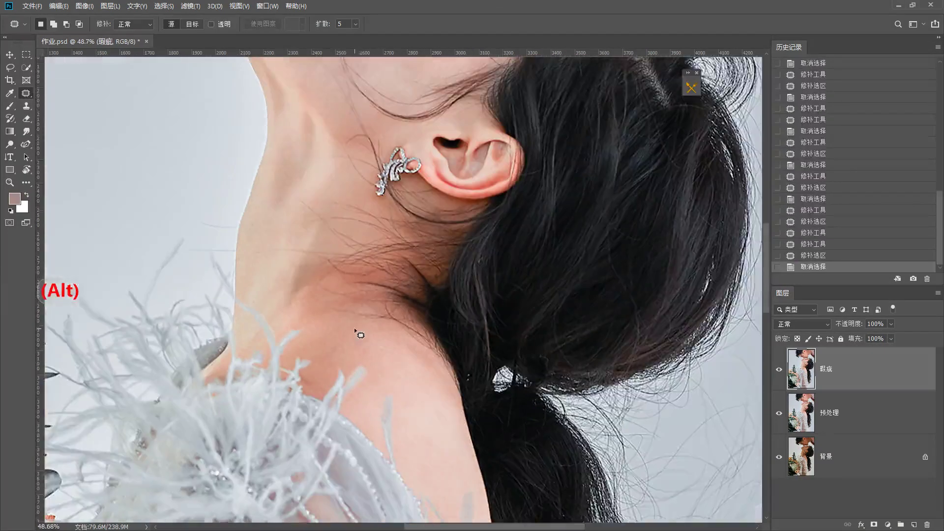
drag(395, 317, 359, 355)
scroll(492, 172, up, 5)
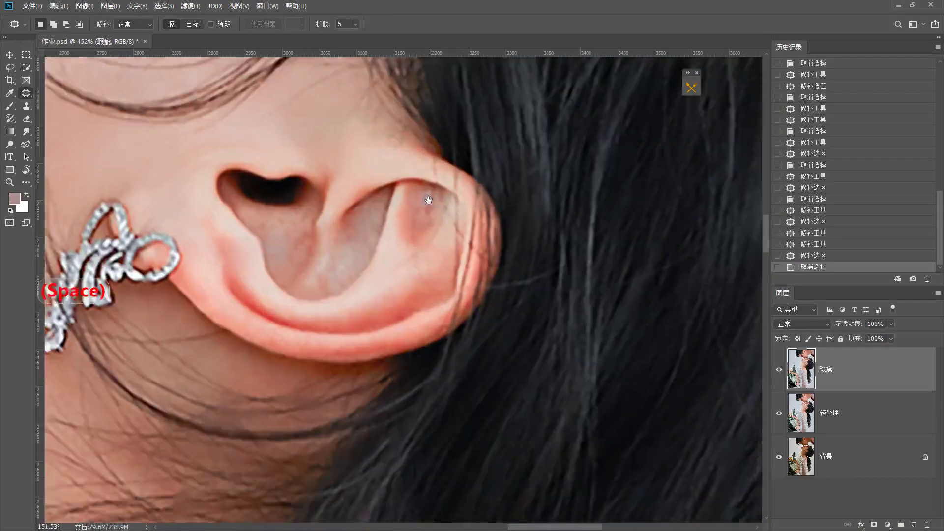
drag(430, 196, 392, 252)
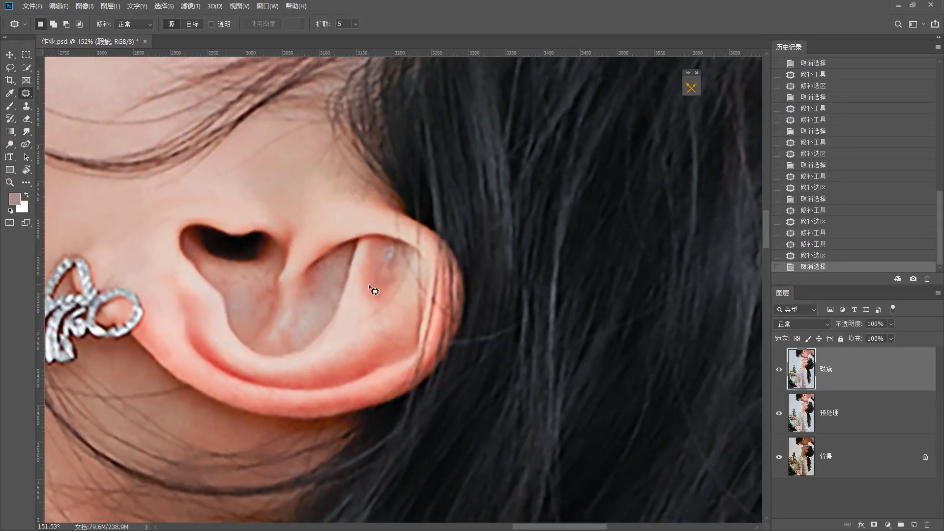
drag(397, 249, 396, 258)
mouse_move(392, 257)
mouse_down()
mouse_move(396, 276)
mouse_move(376, 266)
mouse_move(397, 273)
mouse_move(380, 285)
mouse_move(387, 290)
mouse_up()
key(ctrl+d)
Step: Smooth the skin just below the patched spot in the ear's upper hollow with another patch
key(ctrl+d)
scroll(393, 274, down, 2)
scroll(379, 291, up, 2)
drag(385, 285, 394, 270)
key(ctrl+d)
scroll(395, 268, down, 3)
scroll(396, 269, down, 2)
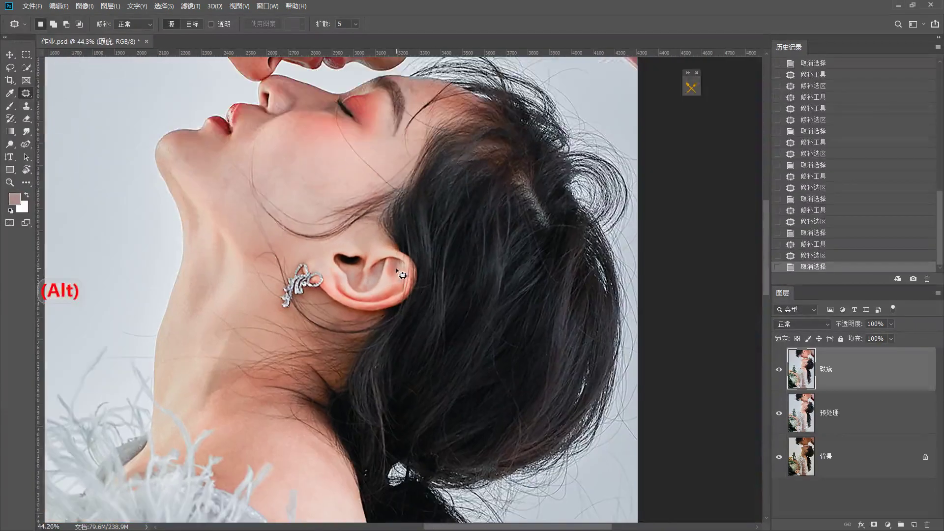
Step: Patch the small blemish on the bride's neck in front of the stray hairs below the earring
drag(341, 408, 373, 212)
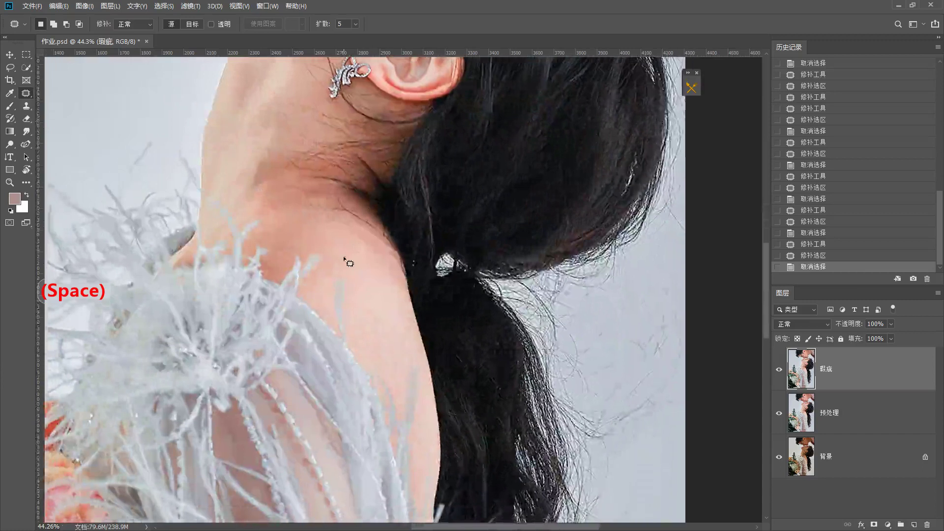
scroll(342, 256, up, 4)
drag(324, 250, 429, 444)
scroll(356, 280, up, 4)
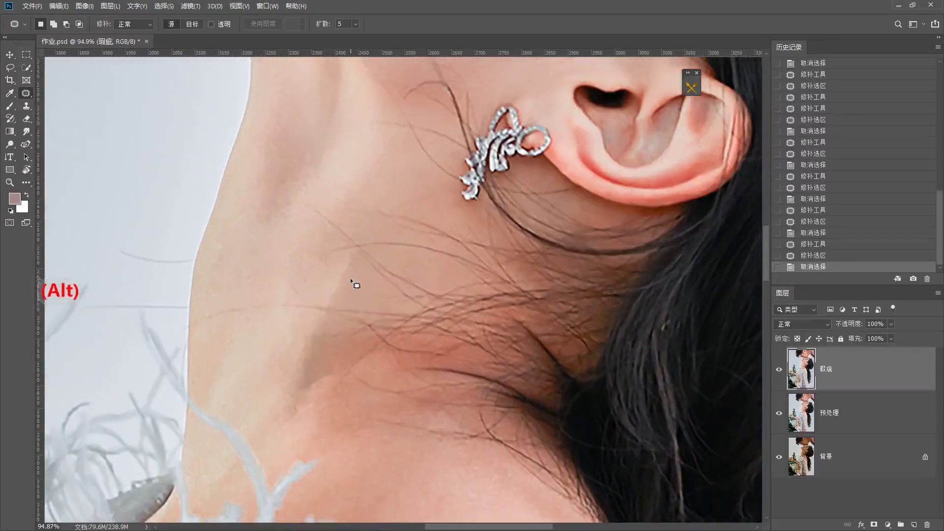
mouse_move(350, 278)
mouse_down()
mouse_move(334, 273)
mouse_move(361, 288)
mouse_move(348, 81)
mouse_move(309, 34)
mouse_move(330, 172)
mouse_move(301, 342)
mouse_move(300, 333)
mouse_up()
key(ctrl+d)
Step: Switch to the Clone Stamp tool at the background beside the front edge of the bride's neck
scroll(393, 304, down, 4)
scroll(301, 343, up, 5)
key(s)
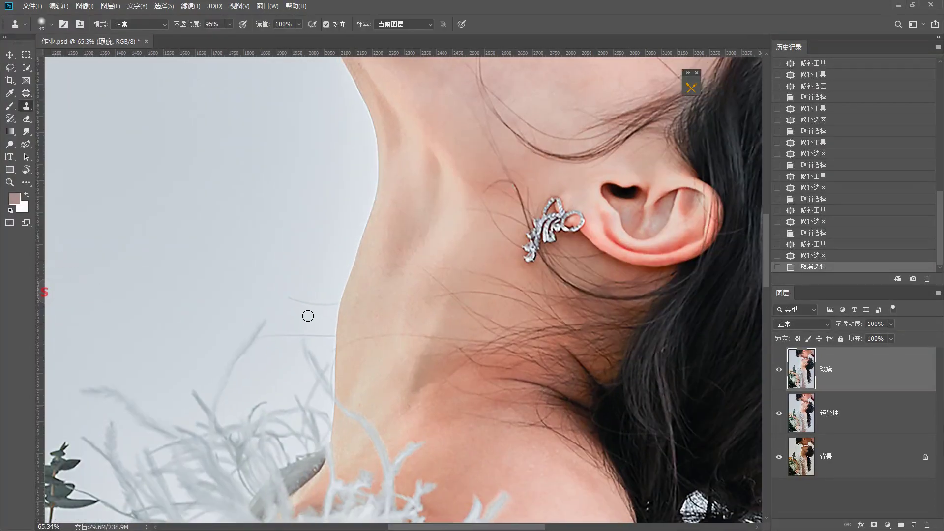
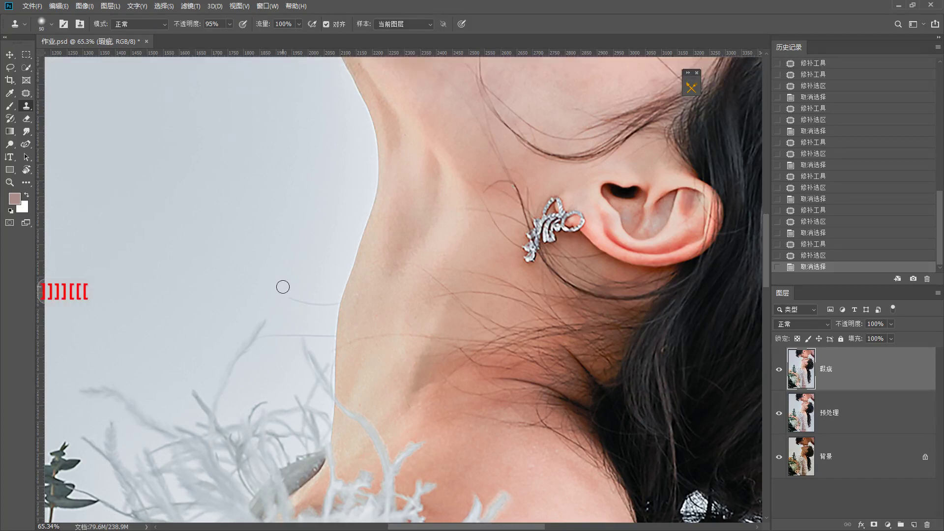
Step: Clone clean background over the upper stray hair beside the front edge of the bride's neck
alt+click(286, 287)
click(291, 297)
click(295, 300)
click(301, 304)
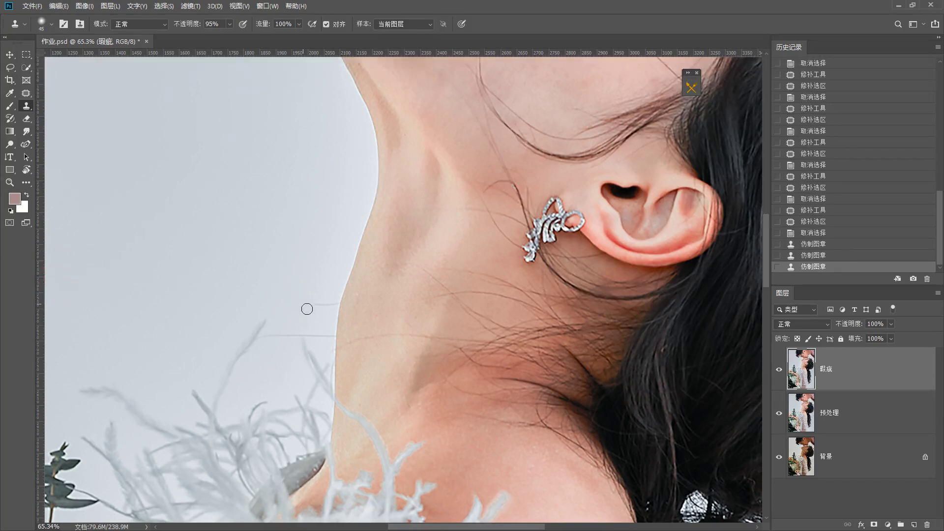
click(308, 306)
click(322, 306)
click(328, 305)
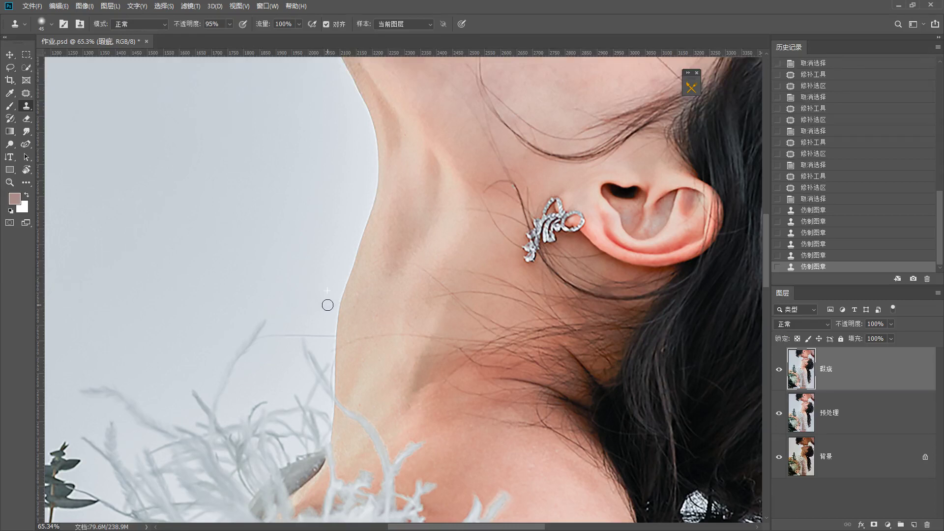
click(333, 294)
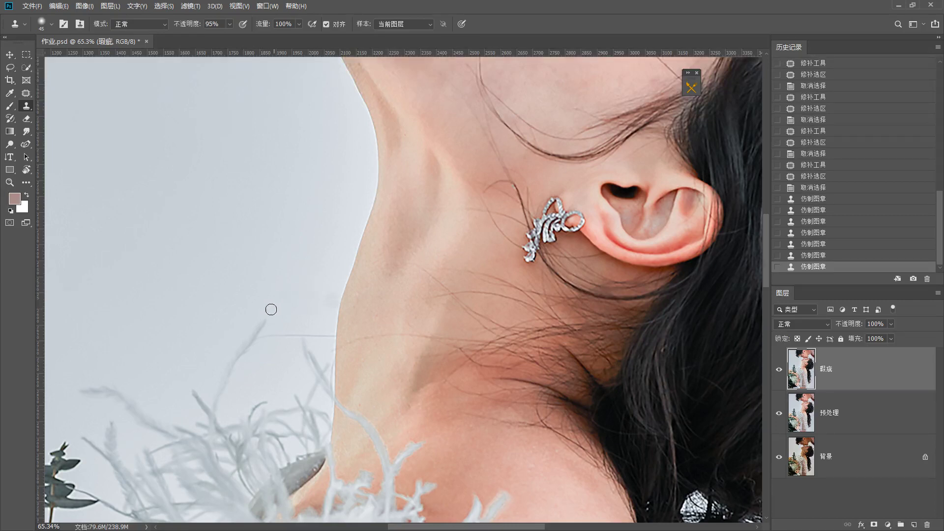
Step: Clone out the lower stray hair in the background between the feather tips and the front edge of the bride's neck
key(space)
drag(296, 332, 283, 280)
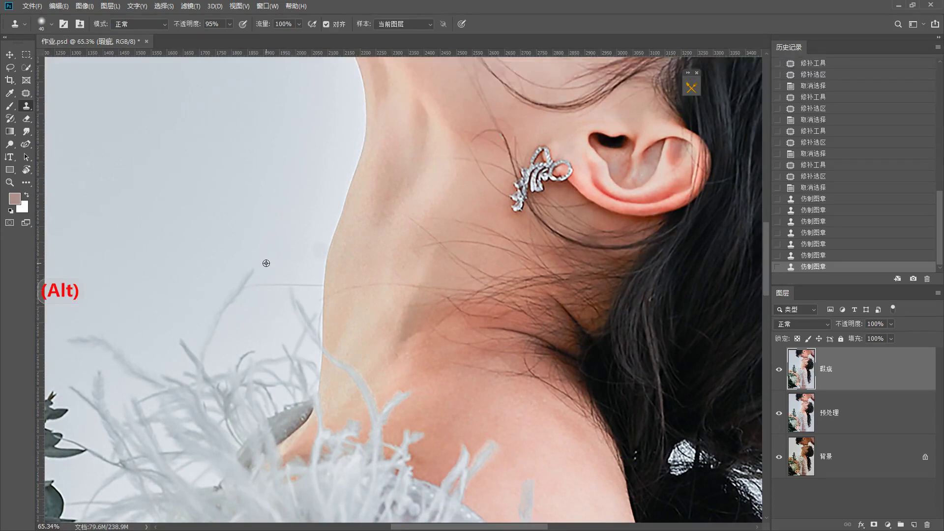
click(267, 280)
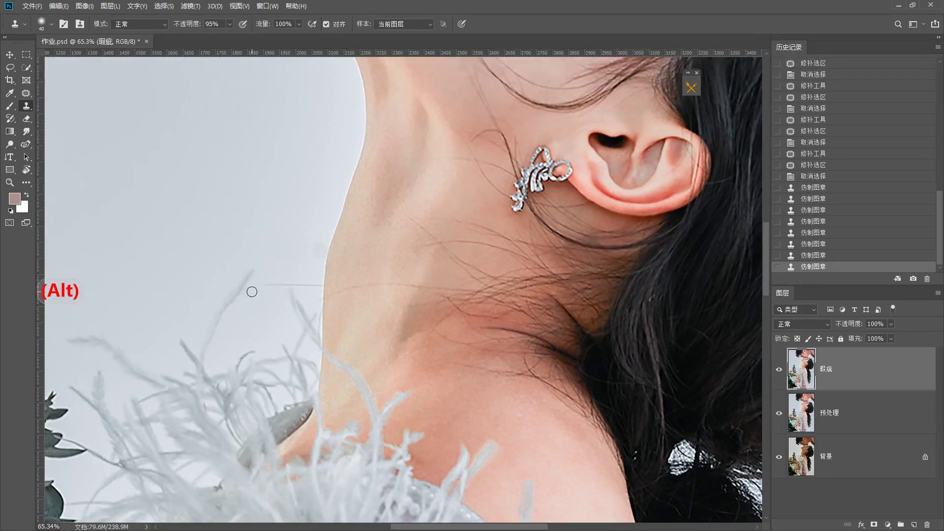
click(268, 284)
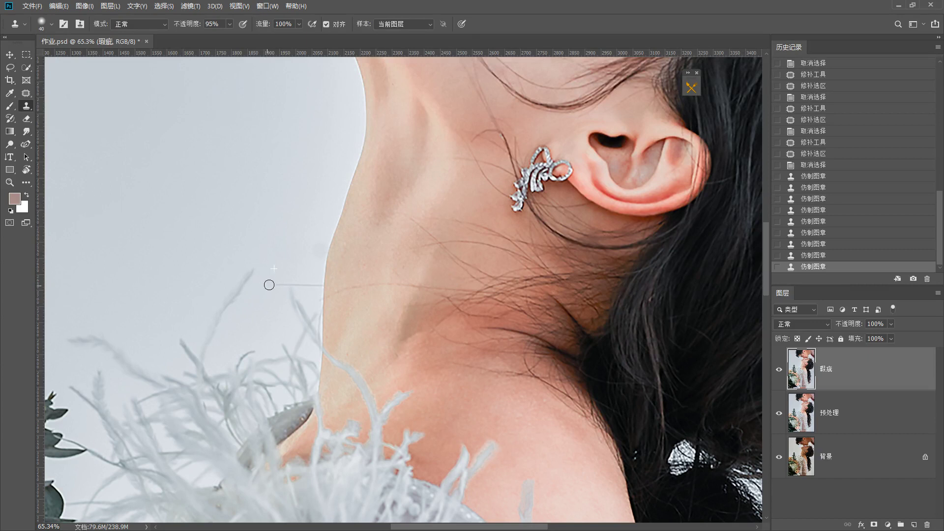
click(269, 284)
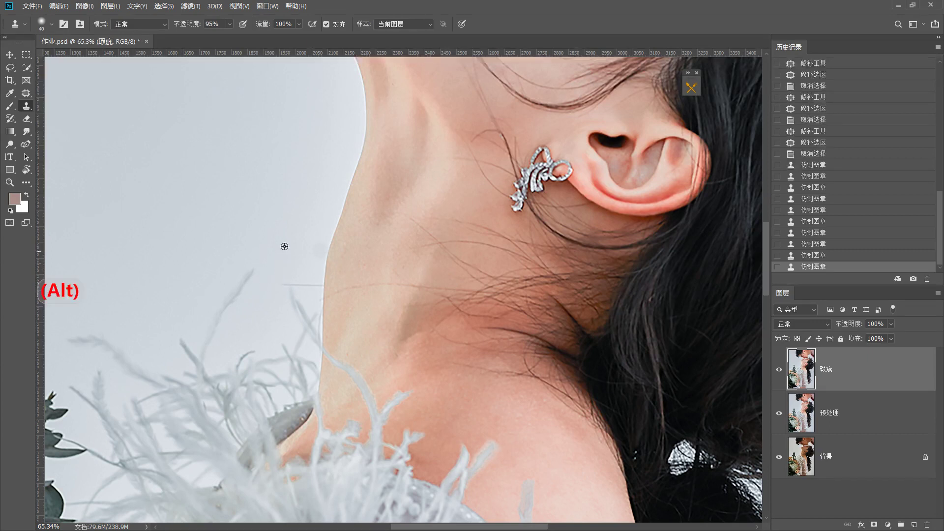
click(320, 251)
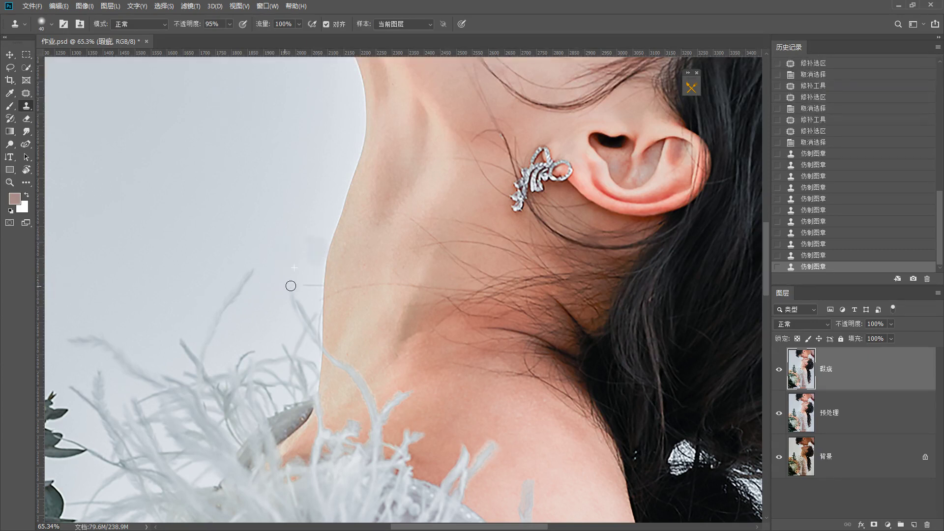
click(290, 285)
click(306, 285)
click(313, 287)
click(314, 286)
click(315, 284)
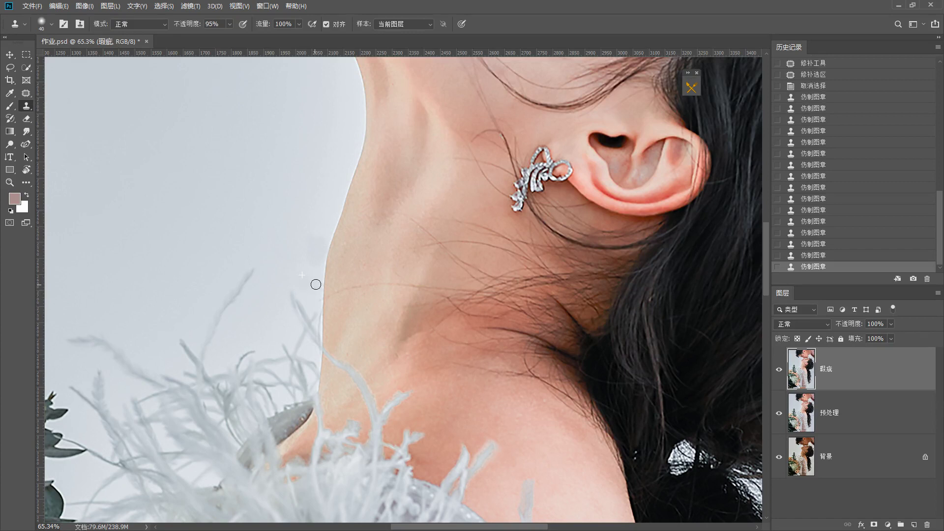
click(317, 284)
Step: Patch the uneven cloned background along the front edge of the bride's neck with clean background from above
key(j)
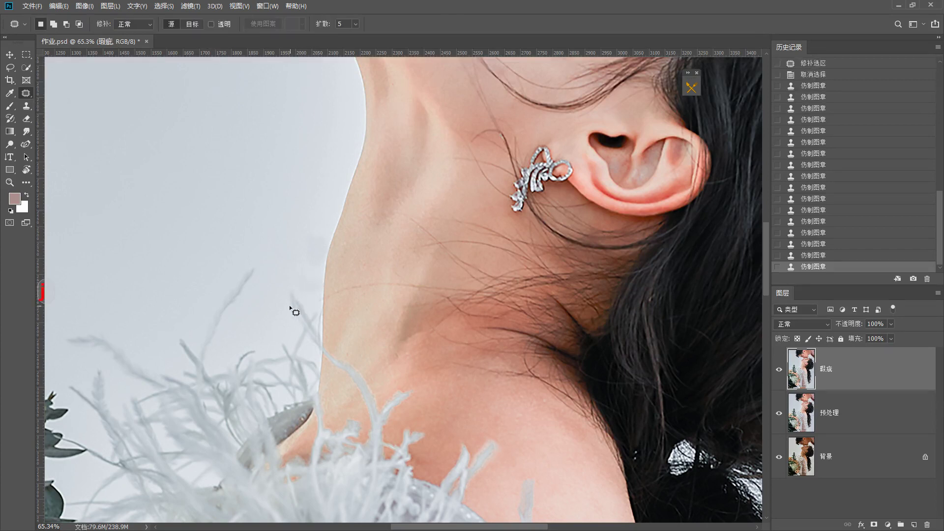
drag(291, 308, 294, 326)
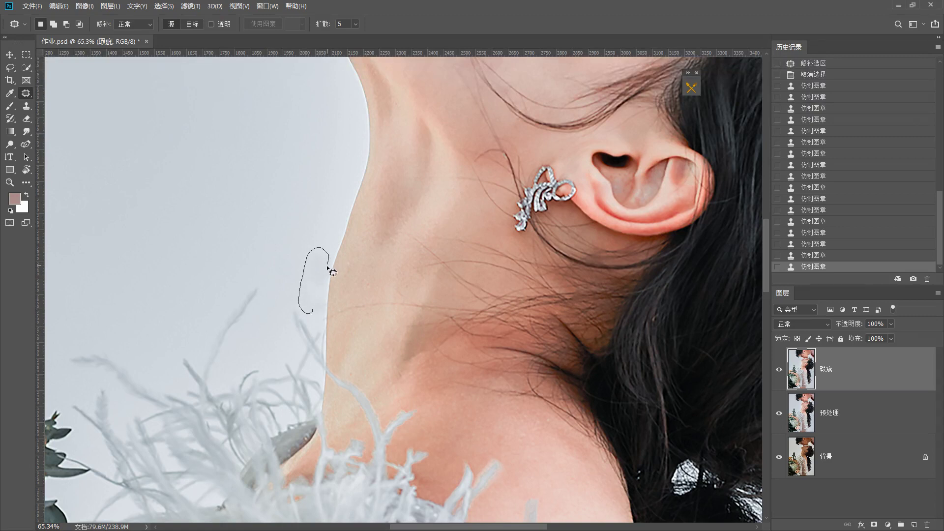
mouse_move(322, 297)
mouse_down()
mouse_move(317, 311)
mouse_move(286, 226)
mouse_up()
key(ctrl+d)
Step: Patch the remaining uneven background strip against the neck edge just above the feather trim
scroll(254, 249, down, 5)
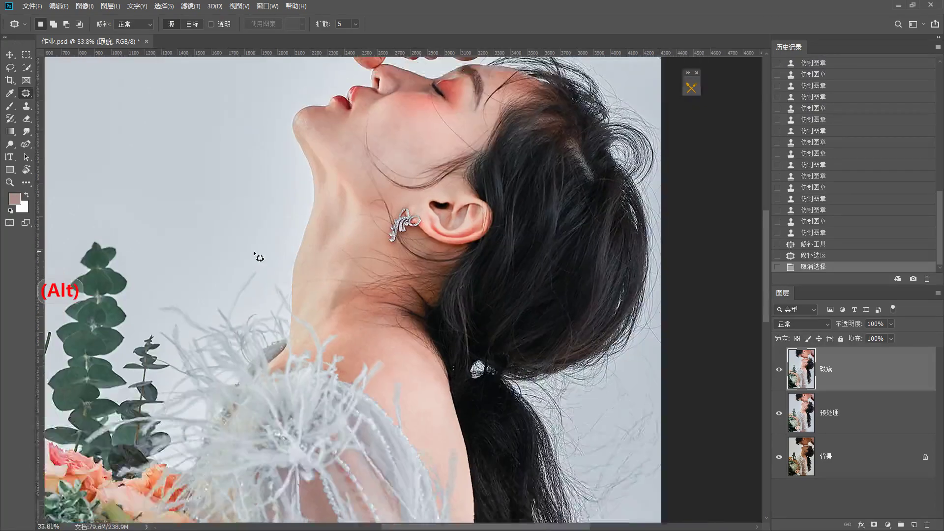
scroll(339, 281, up, 4)
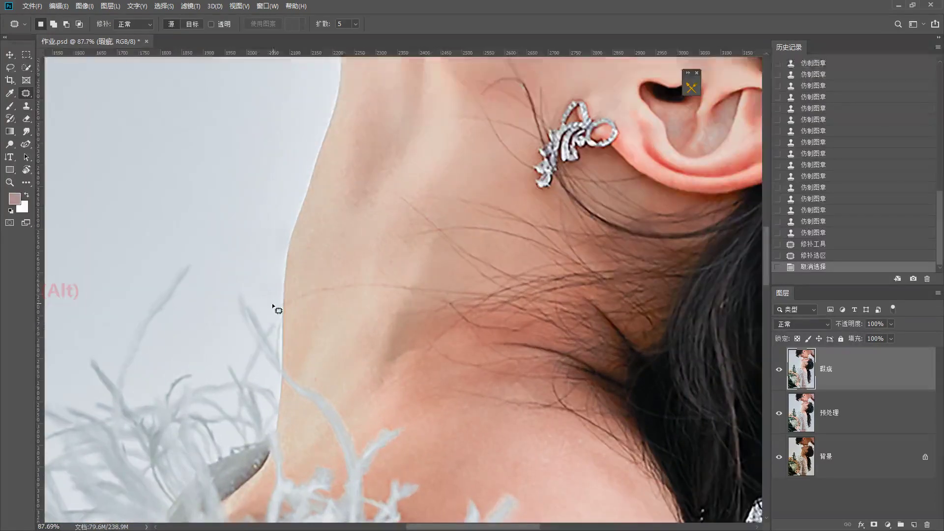
drag(276, 308, 277, 304)
mouse_move(271, 292)
mouse_down()
mouse_move(272, 255)
mouse_move(287, 227)
mouse_move(259, 250)
mouse_up()
key(ctrl+d)
key(ctrl+d)
Step: Clone clean background over the tip of the thin upright hair above the bride's forehead hair
scroll(246, 251, down, 4)
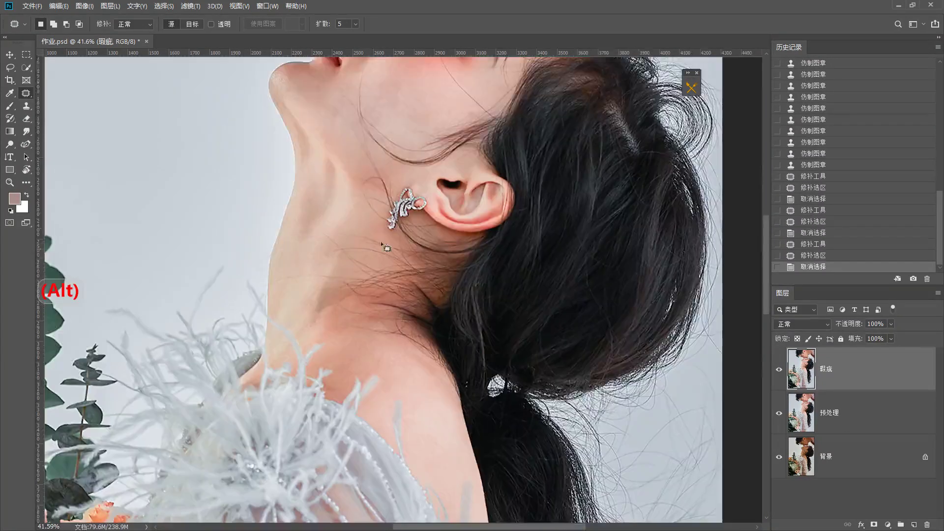
drag(482, 206, 275, 362)
scroll(378, 141, up, 3)
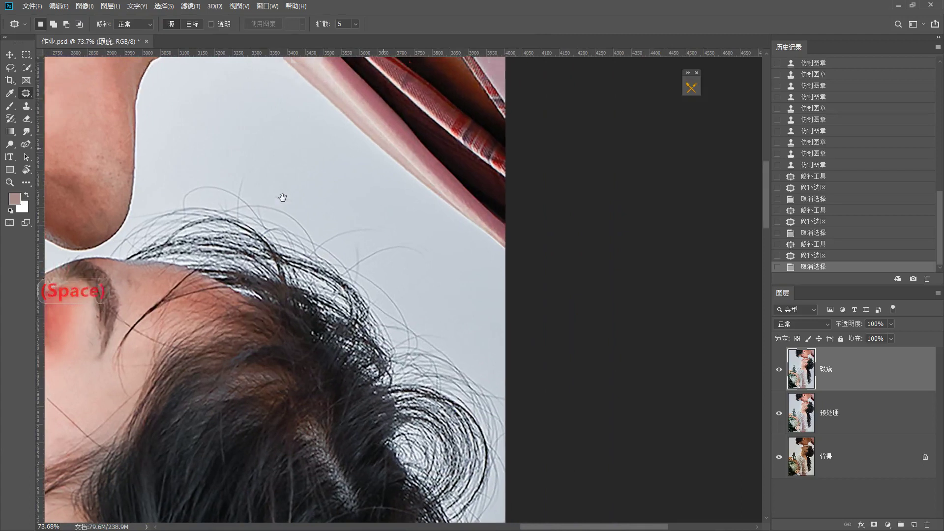
key(s)
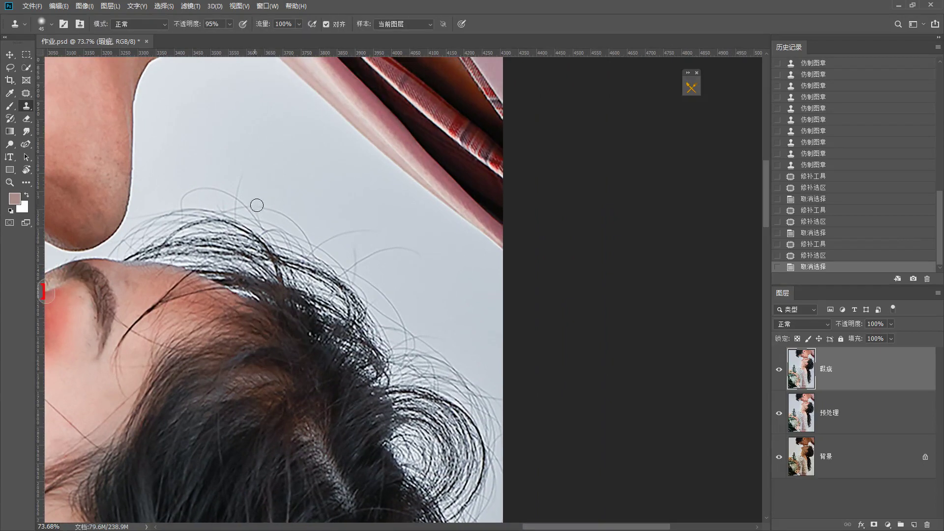
alt+click(265, 171)
drag(245, 177, 245, 188)
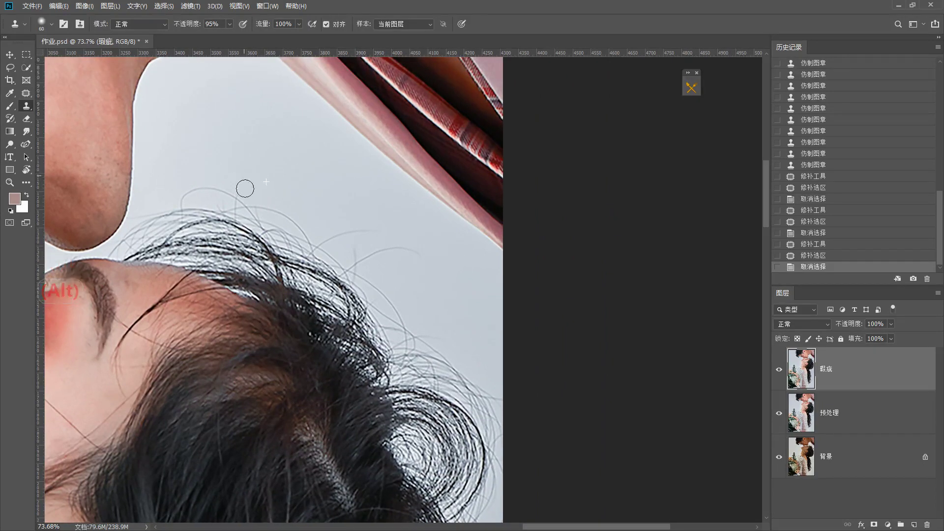
click(245, 182)
Step: Clone out the rest of the thin upright strand down to the arched flyaway hairs, using a smaller brush
key(bracketleft)
key(bracketleft)
alt+click(261, 176)
click(240, 191)
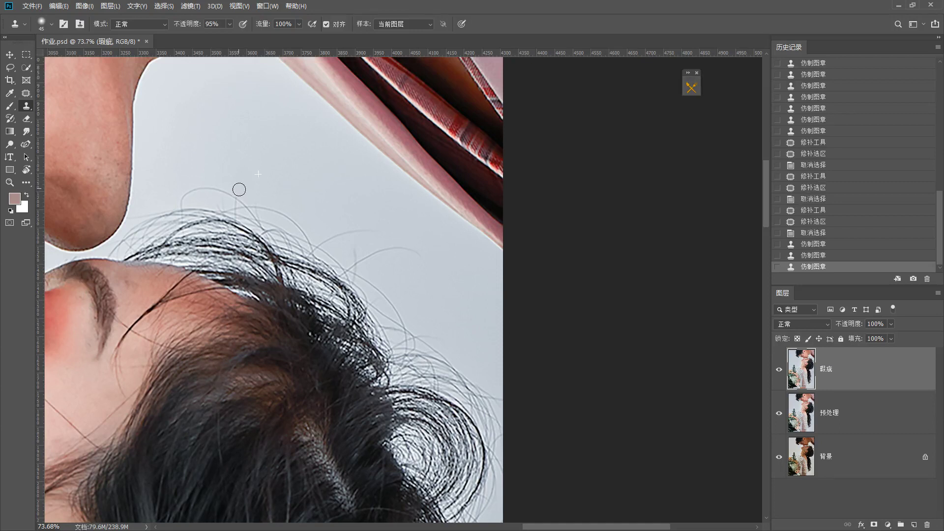
click(242, 194)
click(249, 195)
click(254, 196)
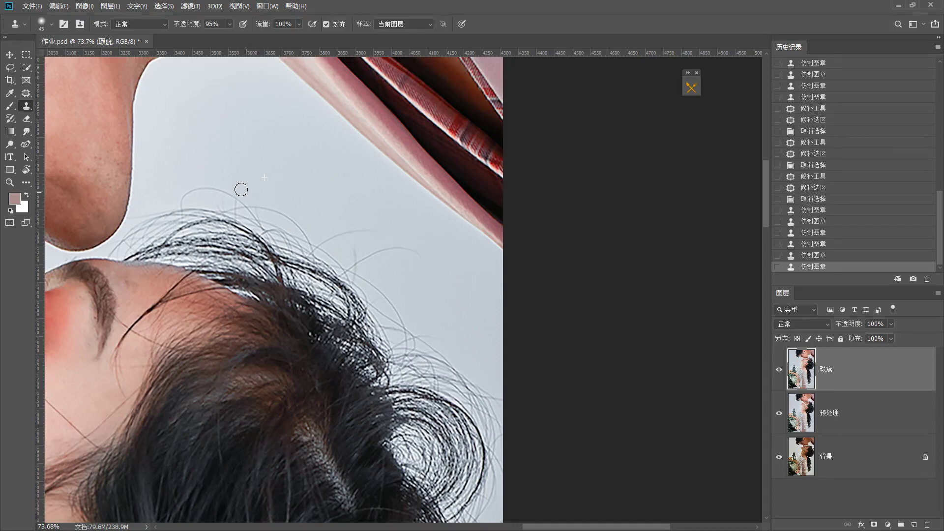
click(242, 191)
click(255, 200)
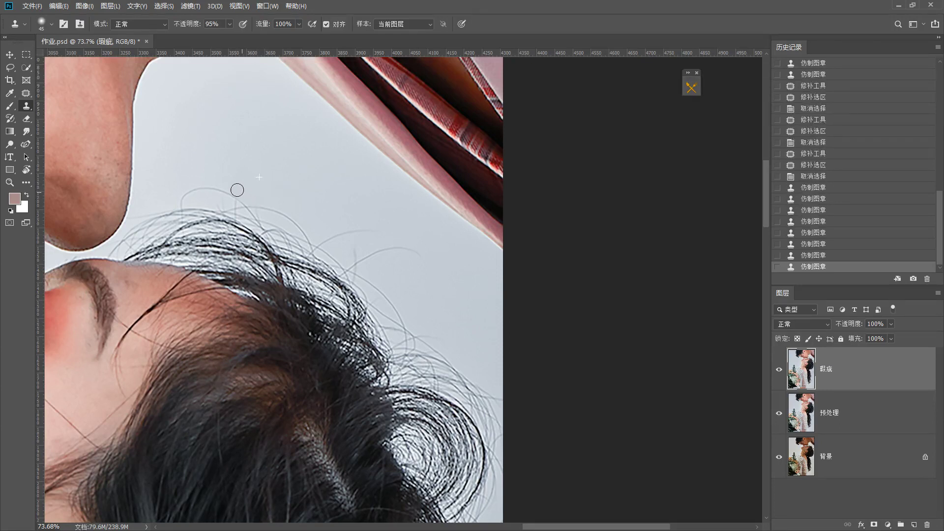
click(237, 189)
Step: Clone background over the faint hair end beyond the rear of the bride's arched flyaways, reducing the brush size
drag(355, 221, 256, 195)
alt+click(232, 179)
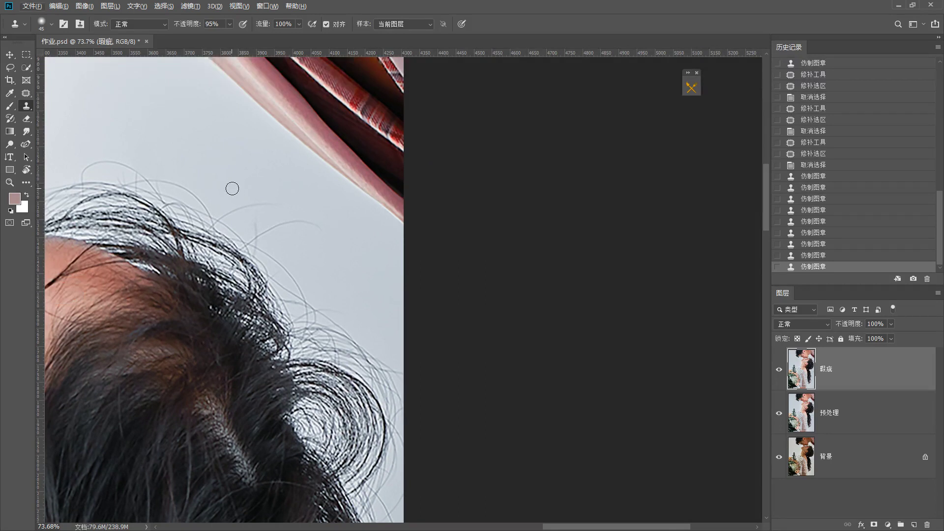
scroll(231, 185, down, 4)
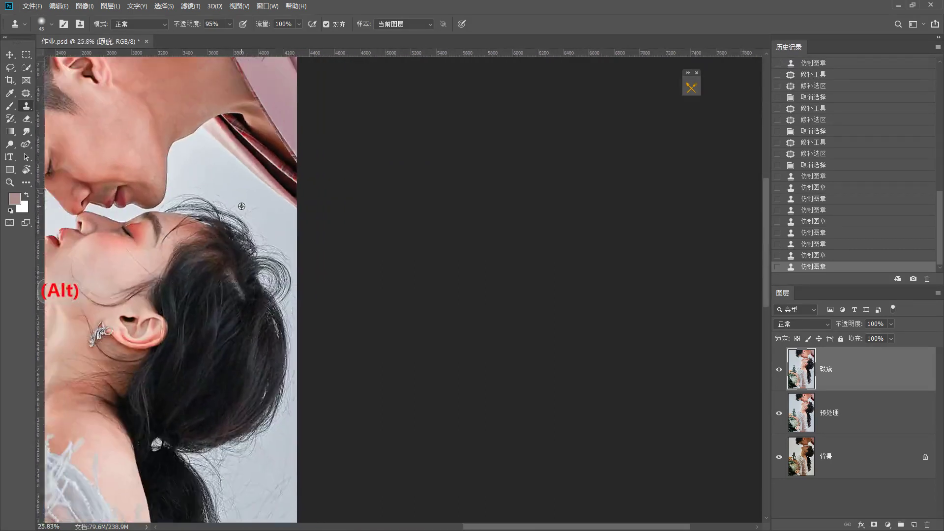
scroll(242, 184, up, 4)
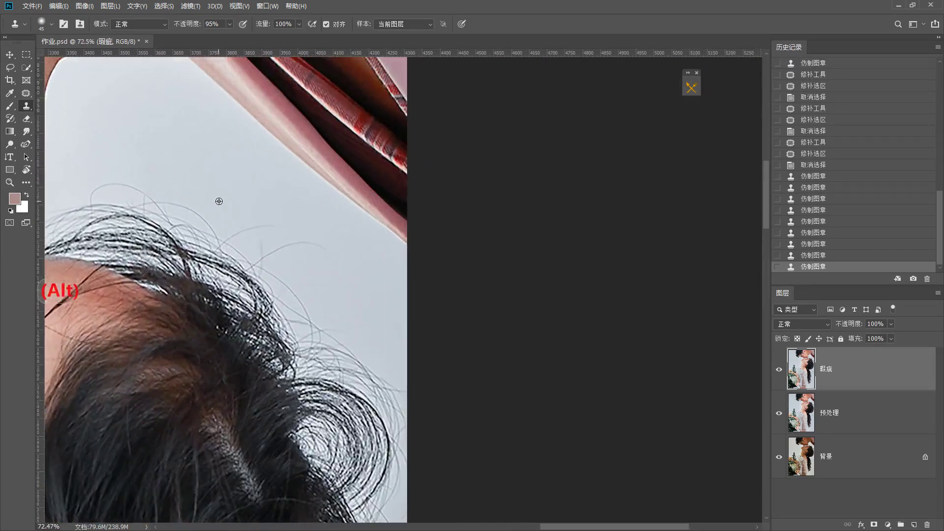
key(alt)
click(228, 234)
click(229, 234)
key(bracketleft)
key(bracketleft)
key(bracketleft)
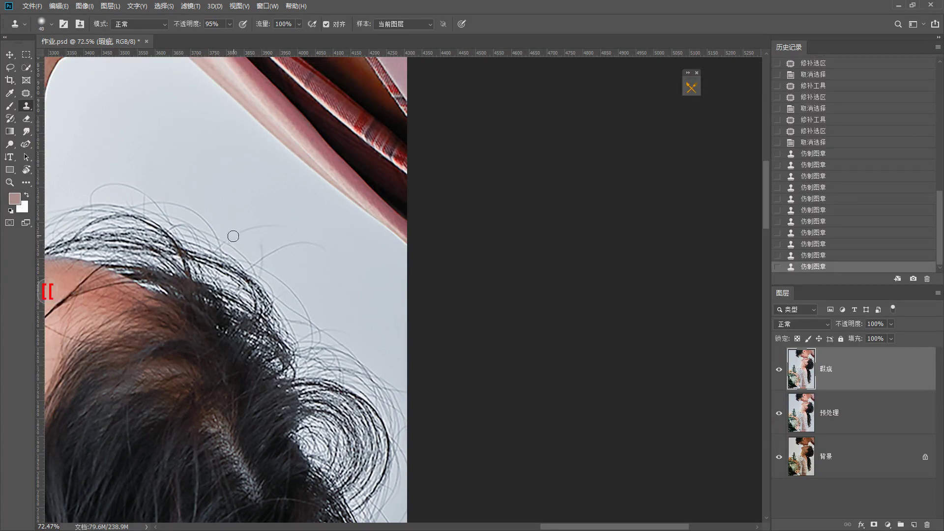
Step: Clone out the crossing stray strands along the outer edge of the arched hair with a small brush
alt+click(228, 217)
mouse_move(230, 239)
mouse_down()
mouse_move(247, 245)
mouse_move(225, 239)
mouse_move(237, 246)
mouse_up()
alt+click(257, 201)
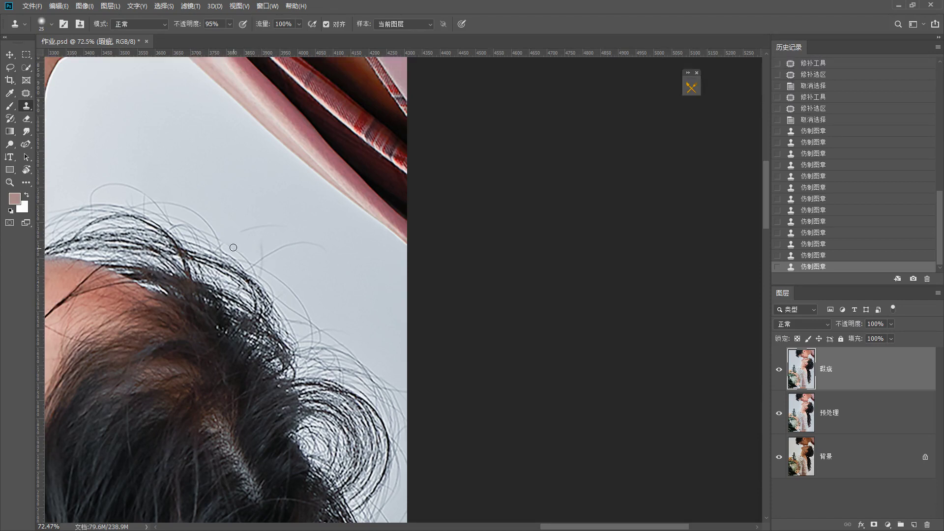
key(bracketright)
drag(225, 241, 243, 252)
drag(238, 248, 242, 251)
drag(238, 249, 241, 250)
Step: Clone away the base of the two long curved flyaways beside the hair outline, reducing the brush to 20
key([)
drag(260, 259, 245, 258)
key([)
alt+click(252, 209)
key([)
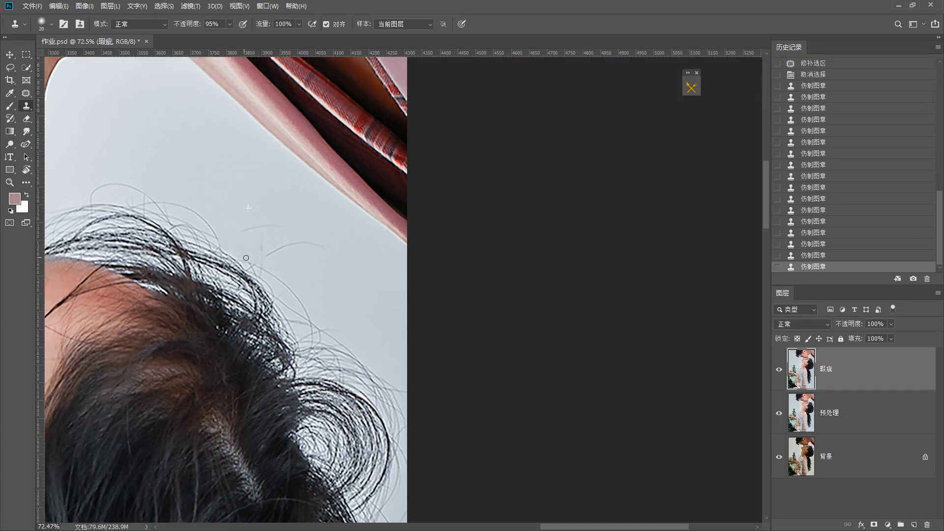
click(289, 267)
Step: Patch out the two long curved flyaway hairs in the background between the bride's hair and the groom's collar
key(j)
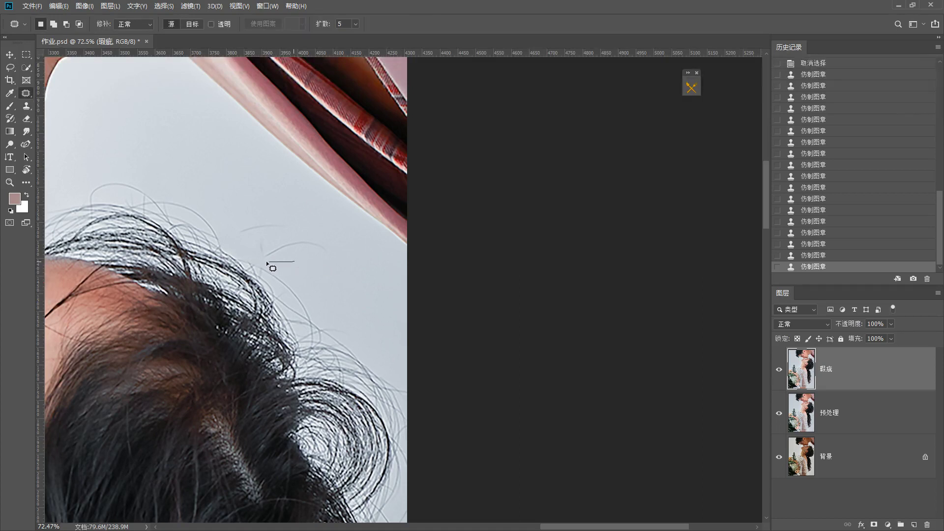
mouse_move(235, 231)
mouse_down()
mouse_move(261, 221)
mouse_move(321, 245)
mouse_move(316, 262)
mouse_move(239, 185)
mouse_up()
key(ctrl+d)
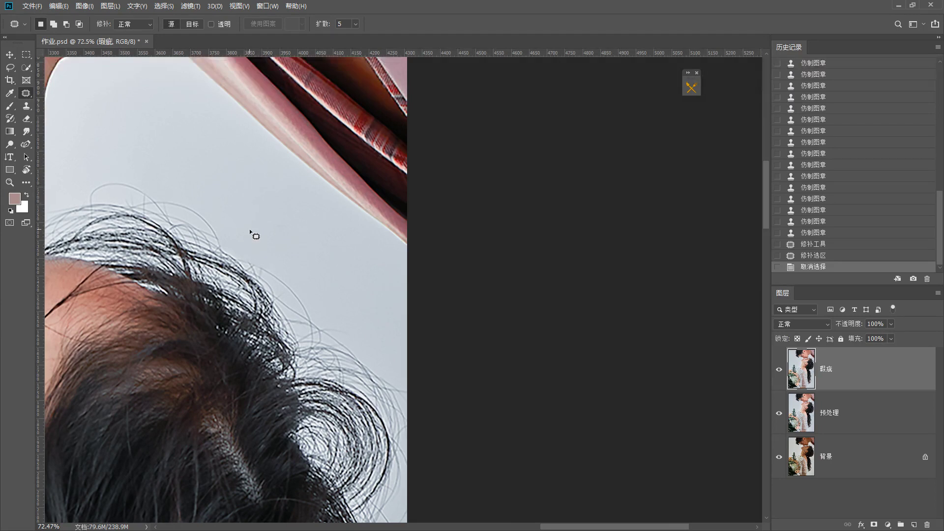
Step: Clone background over the thin looping hair that rises above the bride's arched flyaways, adjusting the clone brush size
alt+scroll(249, 229, down, 5)
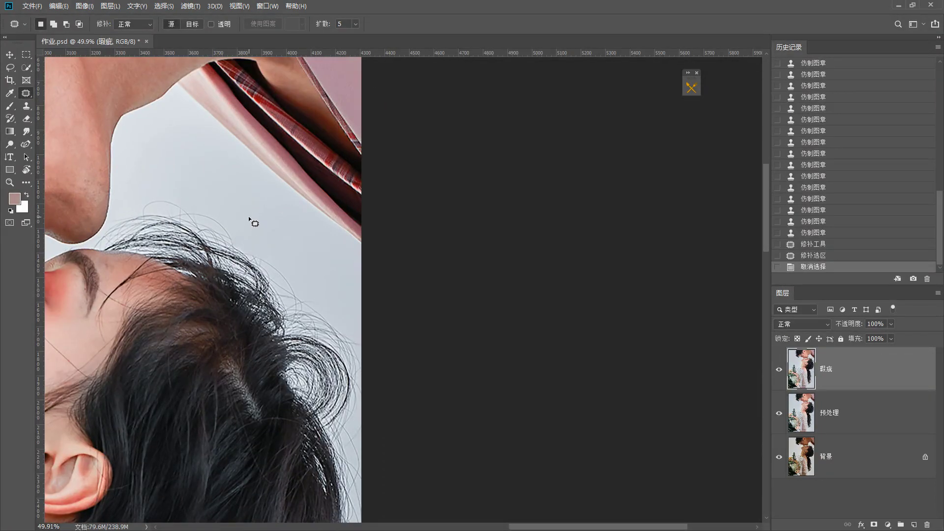
scroll(249, 222, down, 3)
drag(241, 222, 230, 158)
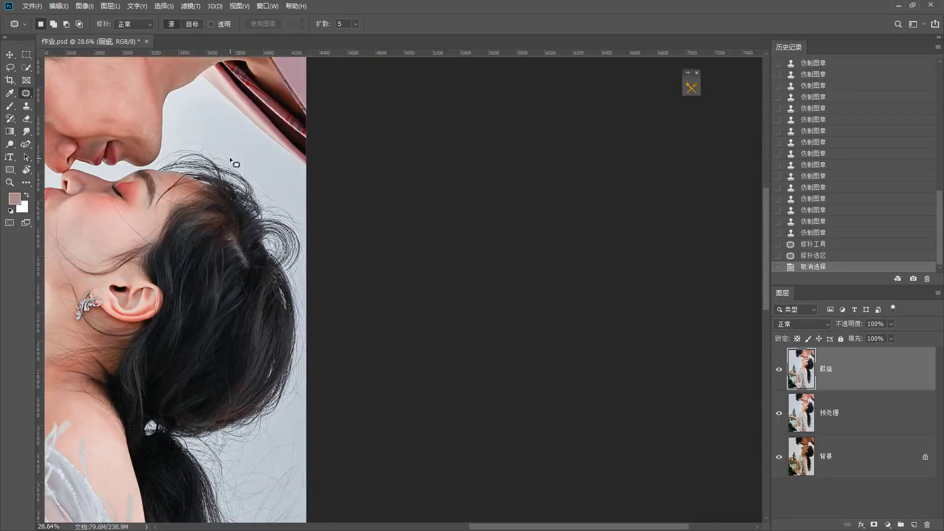
scroll(221, 148, up, 10)
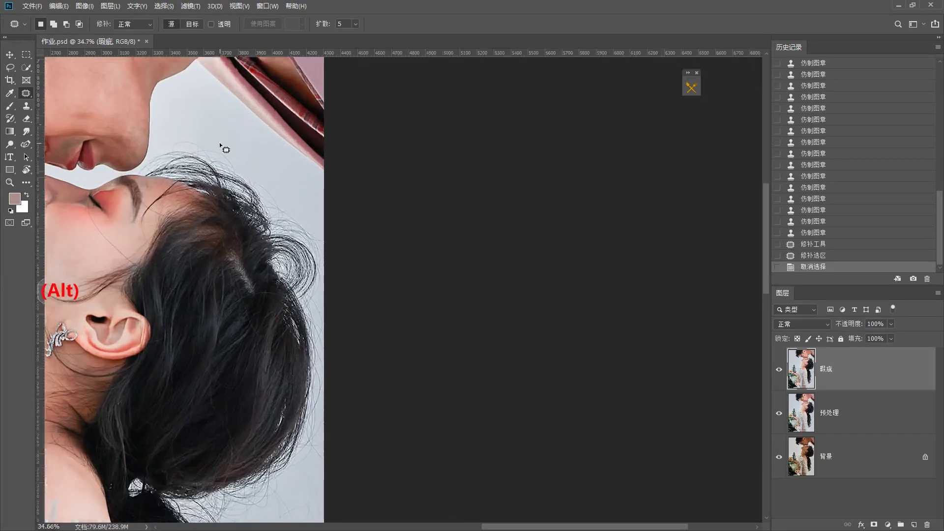
drag(200, 155, 224, 227)
key(s)
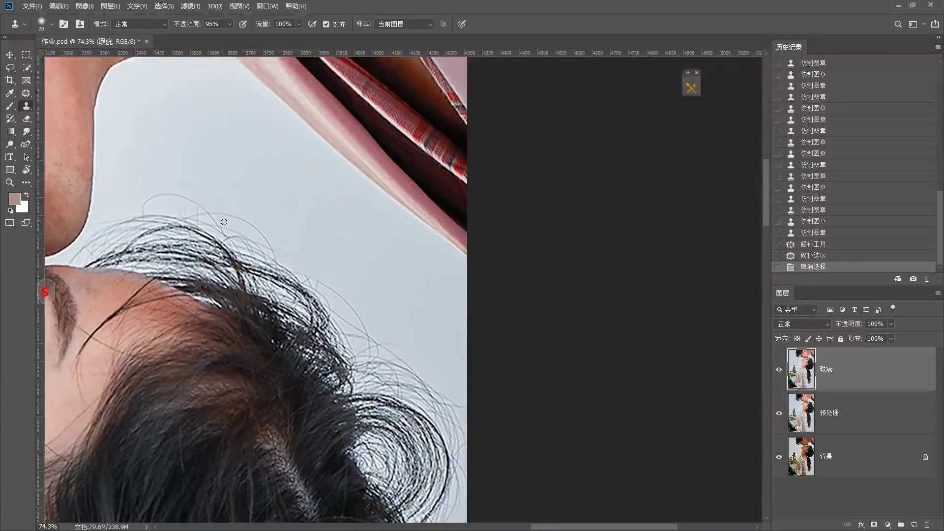
key(bracketright)
key(bracketright)
key(bracketright)
key(bracketright)
key(bracketright)
key(bracketright)
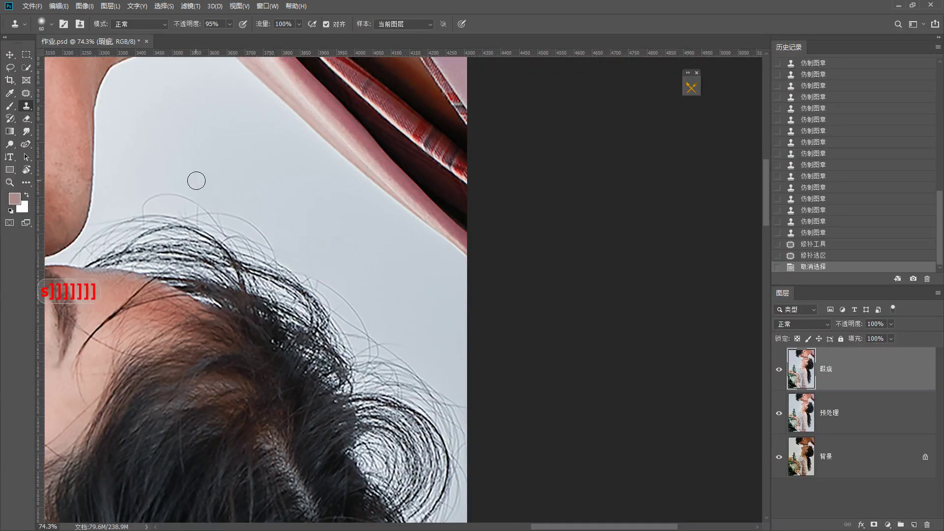
key(alt)
key(bracketleft)
key(bracketleft)
key(bracketleft)
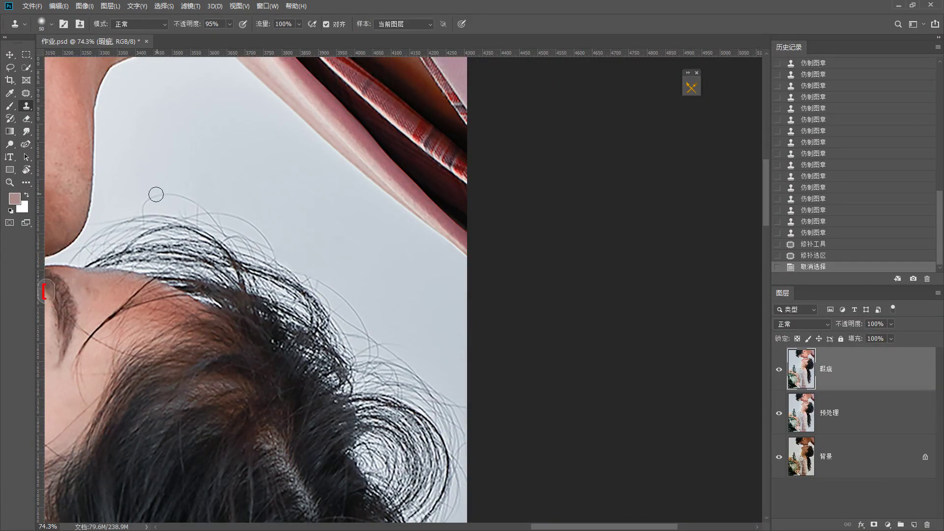
alt+click(170, 169)
drag(144, 206, 195, 205)
Step: Clone out the leftover piece of the loop and the upright hair tip just behind it above the arched flyaways
alt+click(221, 173)
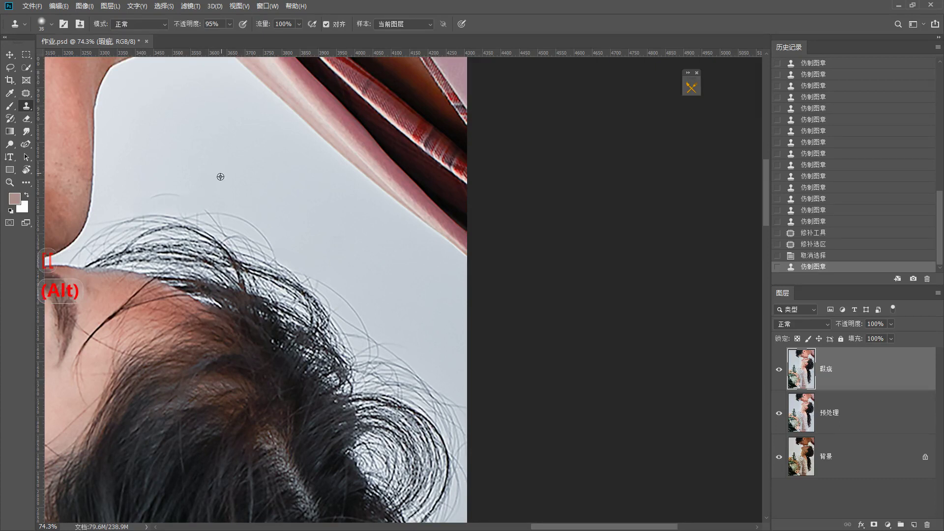
key(bracketleft)
key(bracketleft)
key(bracketleft)
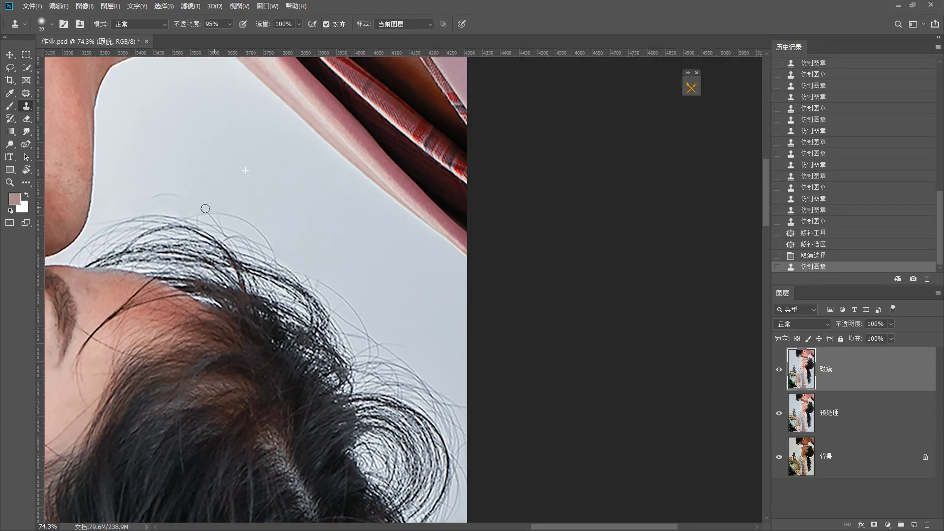
key(bracketright)
key(bracketright)
mouse_move(215, 207)
mouse_down()
mouse_move(147, 198)
mouse_move(252, 205)
mouse_move(212, 204)
mouse_move(247, 204)
mouse_move(224, 214)
mouse_up()
Step: Clone away the long curved strand that arcs outside the rear of the arched flyaways, sampling the clean background beside it
key(bracketright)
key(bracketleft)
key(bracketleft)
alt+click(227, 194)
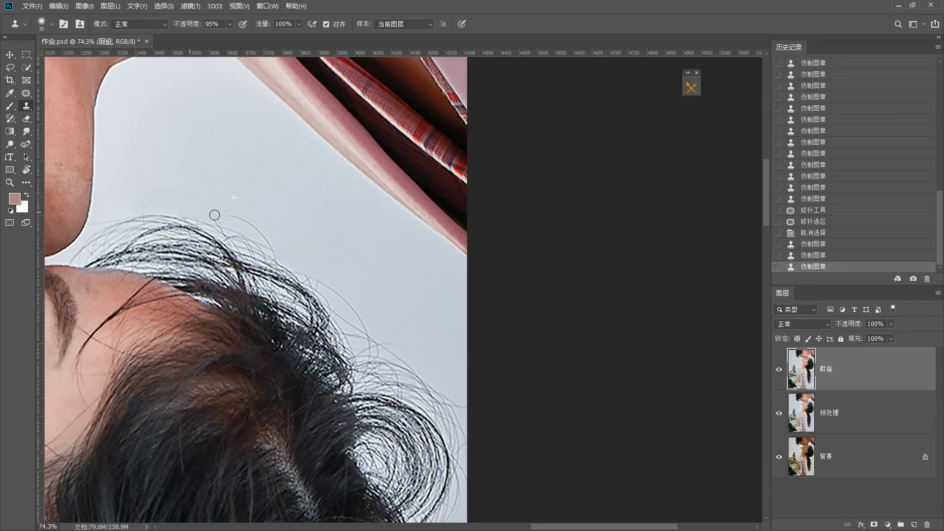
click(214, 215)
alt+click(245, 201)
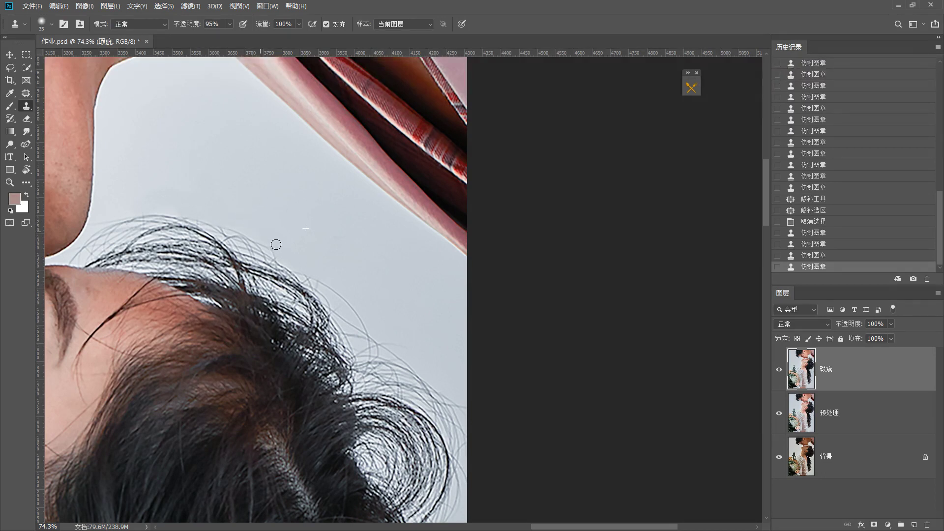
click(263, 234)
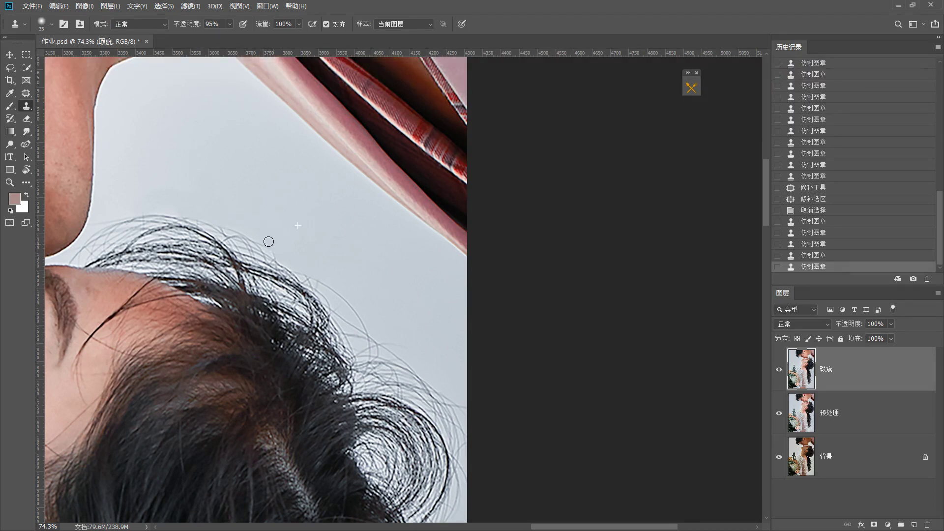
Step: Clone out the remaining stray hair ends along the outer rear edge of the arched flyaways
click(260, 239)
mouse_move(287, 244)
mouse_down()
mouse_move(248, 221)
mouse_move(241, 235)
mouse_move(259, 223)
mouse_move(250, 231)
mouse_move(243, 223)
mouse_move(254, 236)
mouse_up()
alt+click(253, 213)
click(241, 235)
alt+click(249, 225)
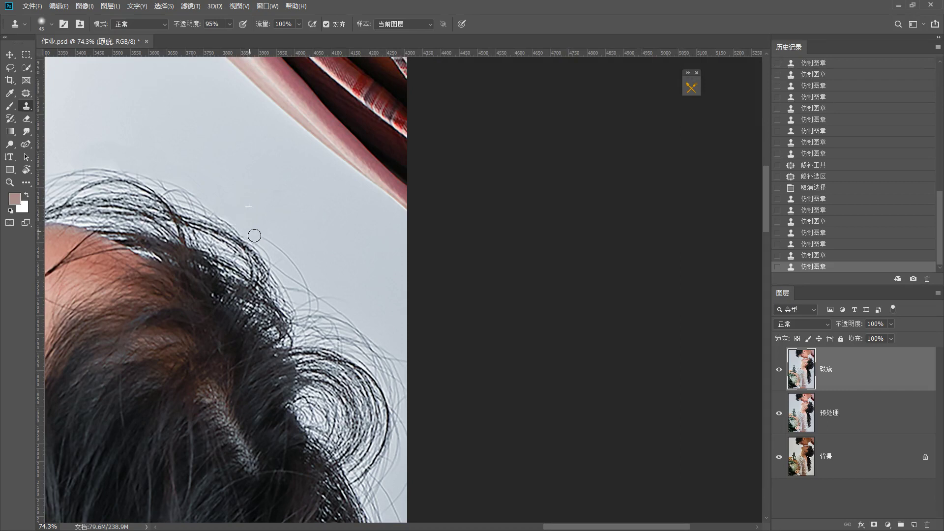
Step: Clone background over the loose strand running between the arched flyaways and the curled lock with a 45 brush
drag(291, 267, 301, 275)
mouse_move(306, 261)
mouse_down()
mouse_move(283, 238)
mouse_move(284, 258)
mouse_up()
alt+click(284, 220)
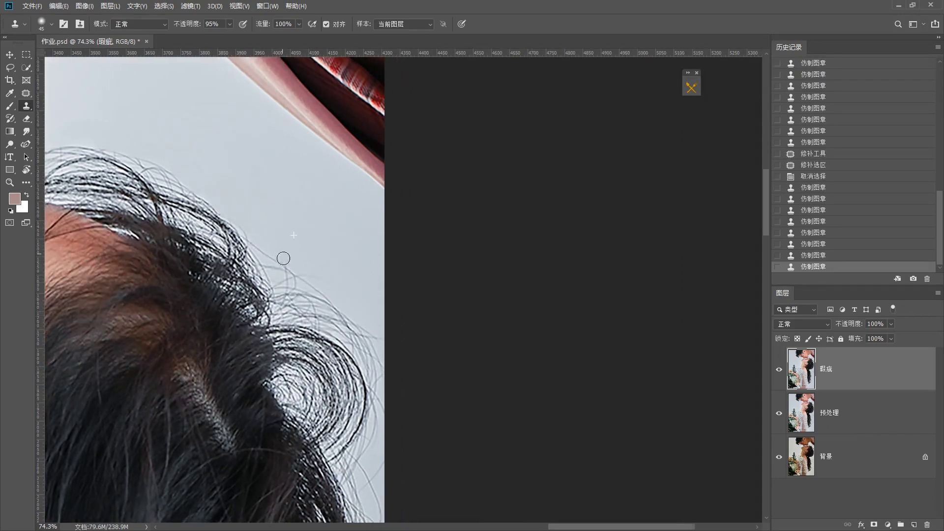
click(257, 243)
click(256, 244)
click(263, 252)
click(267, 256)
click(272, 263)
click(273, 266)
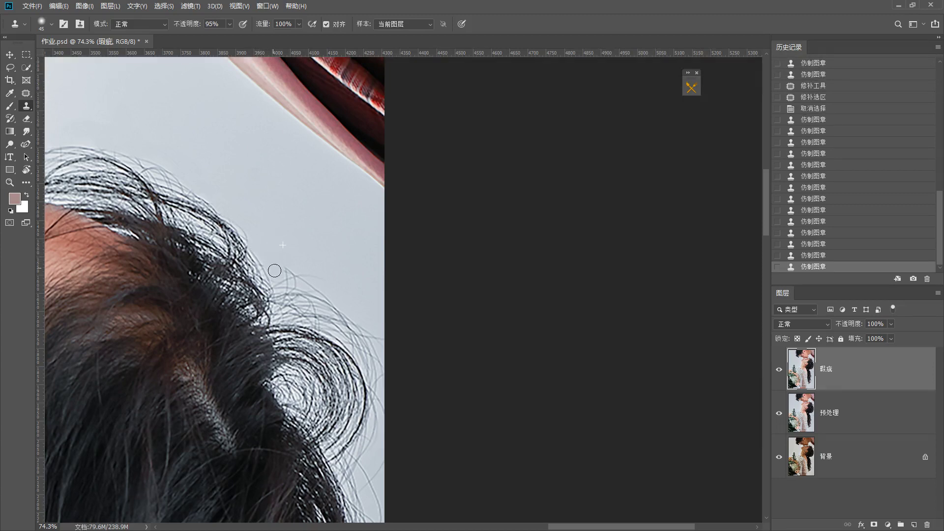
Step: Dab background over the thin hair ends sticking out just above the curled lock at the back of the head
click(274, 269)
click(277, 270)
click(283, 272)
click(285, 273)
click(288, 276)
drag(314, 274, 305, 269)
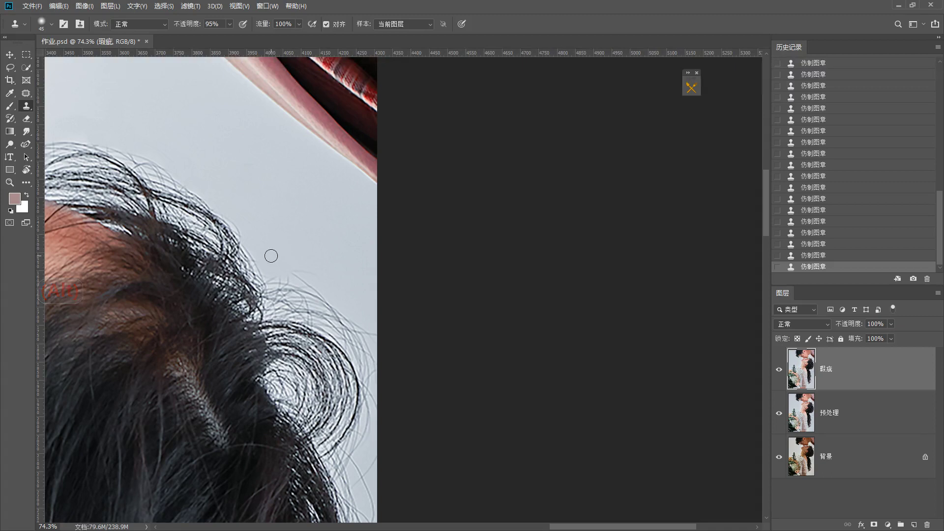
Step: Clean the leftover hair tips above the curled lock with the clone brush at 35
key(bracketleft)
key(bracketleft)
key(bracketleft)
key(bracketleft)
key(bracketleft)
key(bracketright)
key(bracketright)
key(bracketright)
alt+click(283, 270)
drag(271, 277, 269, 277)
Step: Clone background over the stray hairs between the upper curled lock and the photo's right edge with a 60 brush
scroll(320, 246, down, 4)
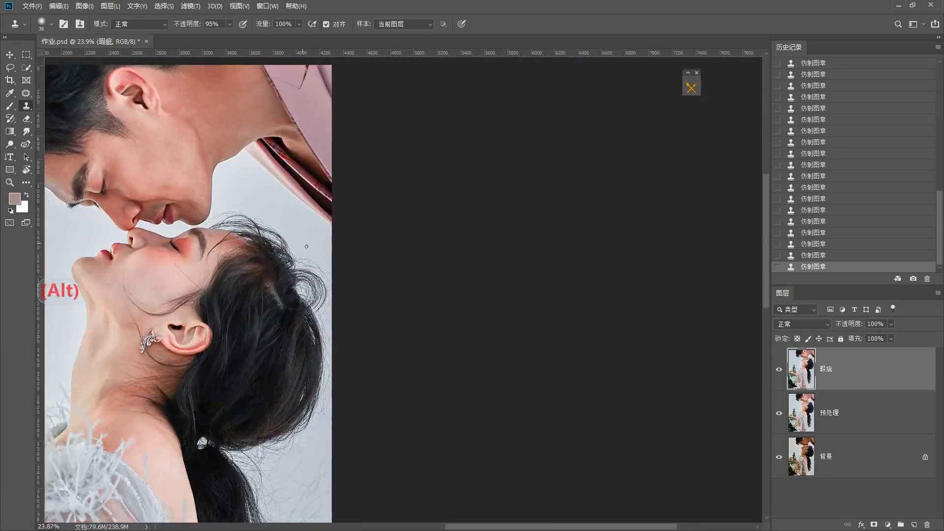
drag(331, 349, 263, 262)
scroll(275, 246, up, 2)
scroll(274, 246, up, 3)
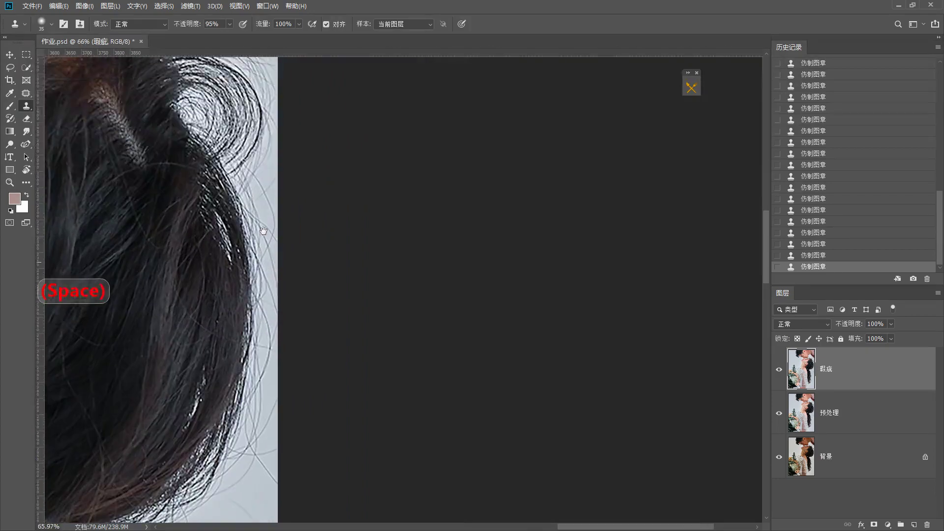
scroll(261, 193, down, 6)
drag(258, 194, 252, 215)
drag(265, 127, 246, 159)
scroll(256, 153, up, 5)
key(bracketright)
key(bracketright)
key(bracketright)
key(bracketright)
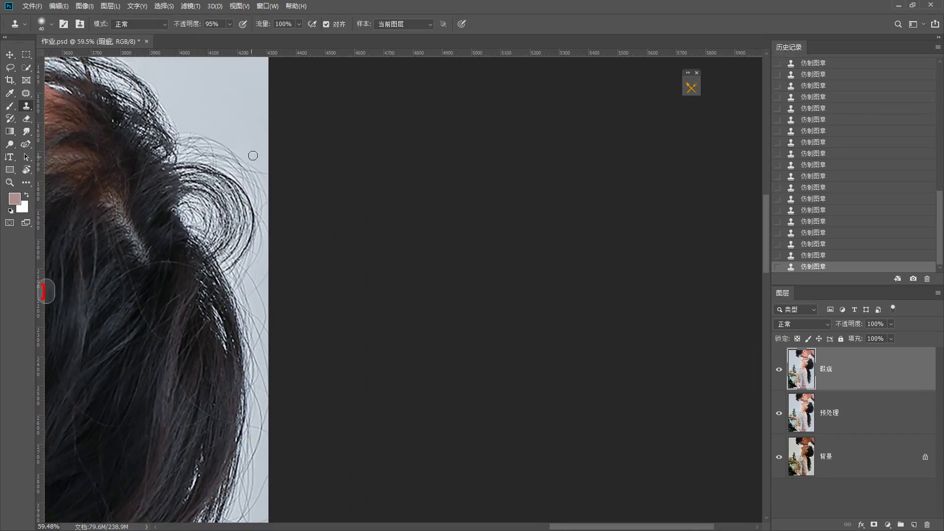
alt+click(257, 82)
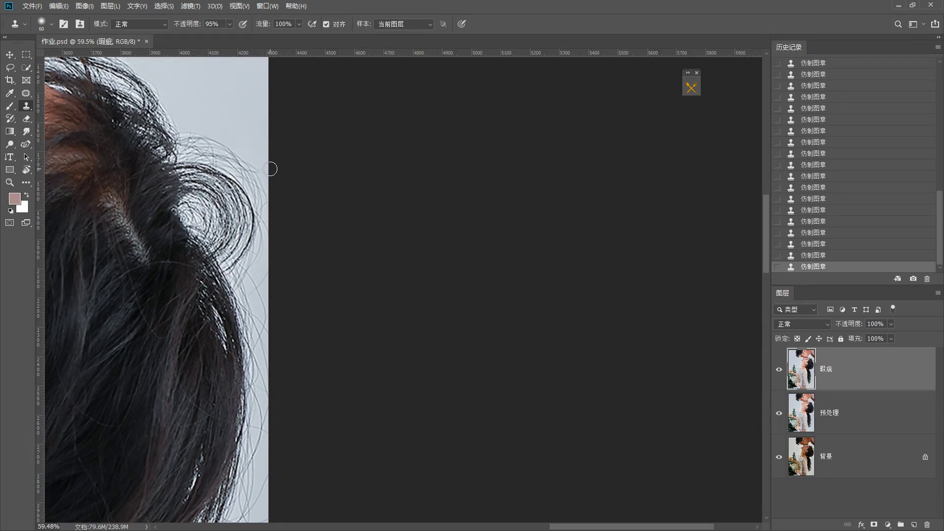
drag(268, 174, 258, 163)
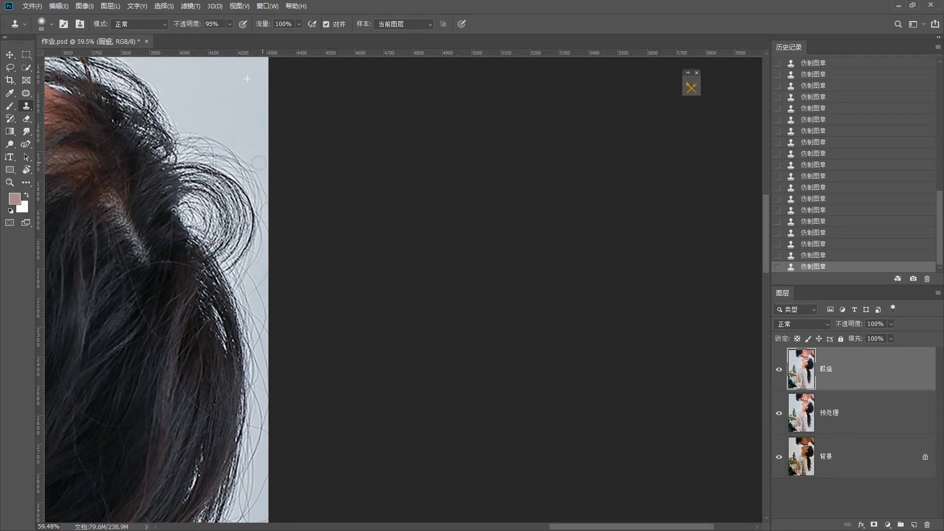
drag(279, 195, 269, 209)
Step: Clone out the thin hairs close beside the curled lock along the photo's edge, reducing the brush to 35
alt+click(253, 135)
key(bracketleft)
key(bracketleft)
key(bracketleft)
key(bracketleft)
drag(264, 188, 262, 184)
Step: Clone away the strands crossing the background just below the curled lock near the photo's right edge
alt+click(253, 123)
key(space)
mouse_move(267, 205)
mouse_down()
mouse_move(267, 250)
mouse_move(257, 179)
mouse_move(246, 180)
mouse_up()
alt+click(239, 79)
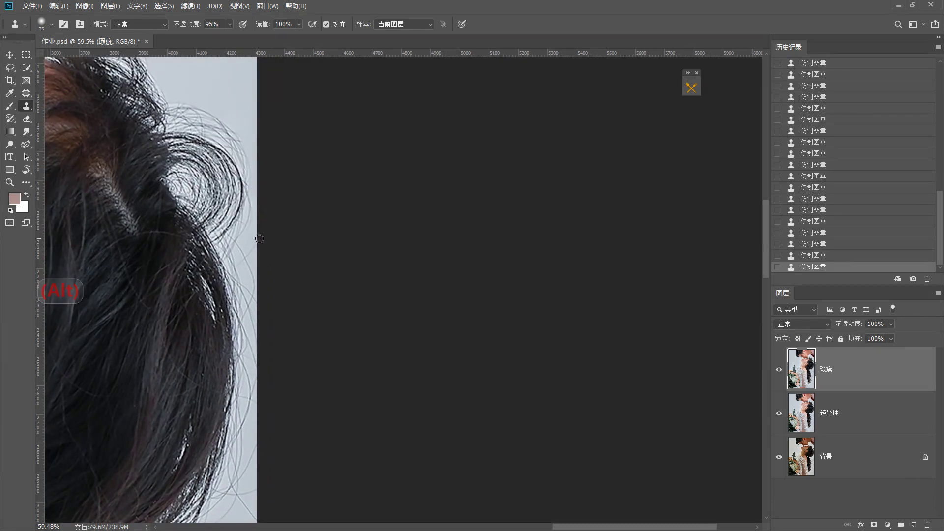
drag(258, 239, 257, 242)
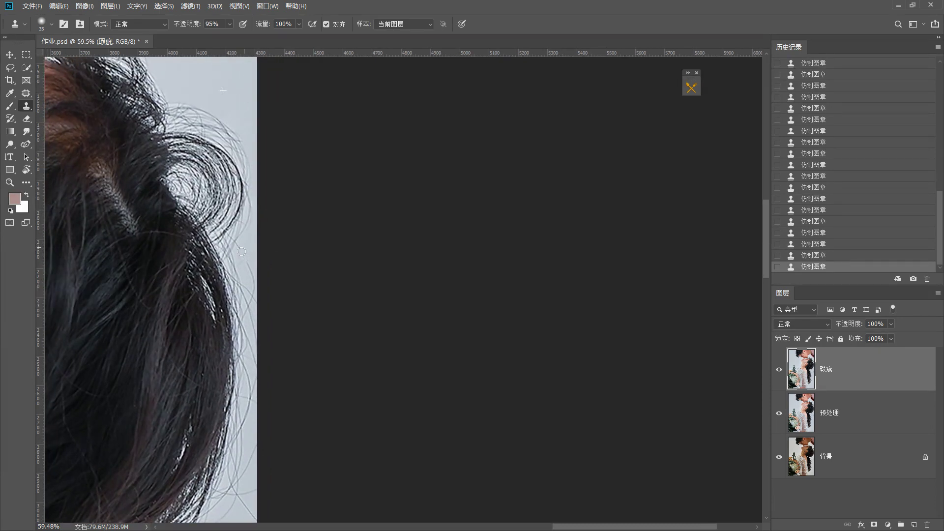
key(alt)
alt+click(234, 81)
Step: Clone clean background from below the hair over the long flyaways beside its widest part at the photo's right edge
key(space)
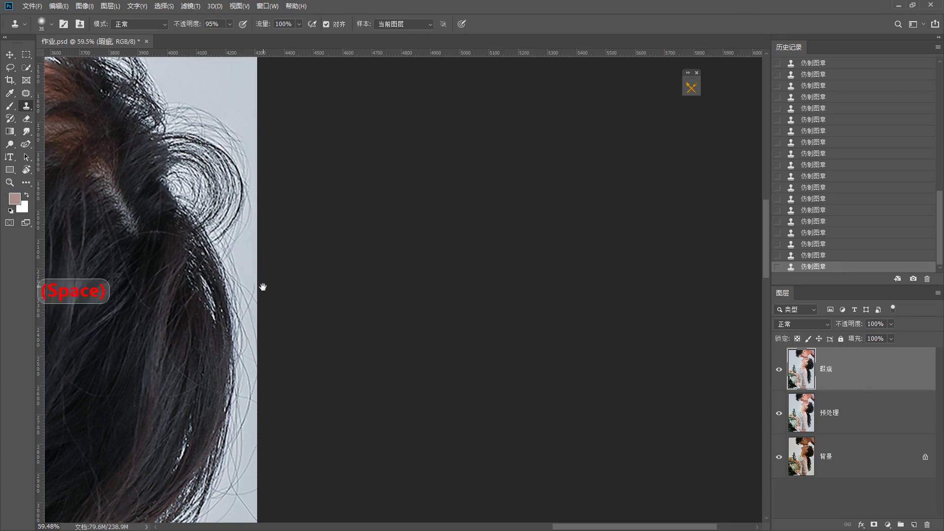
mouse_move(261, 284)
mouse_down()
mouse_move(248, 245)
mouse_move(274, 248)
mouse_move(305, 168)
mouse_up()
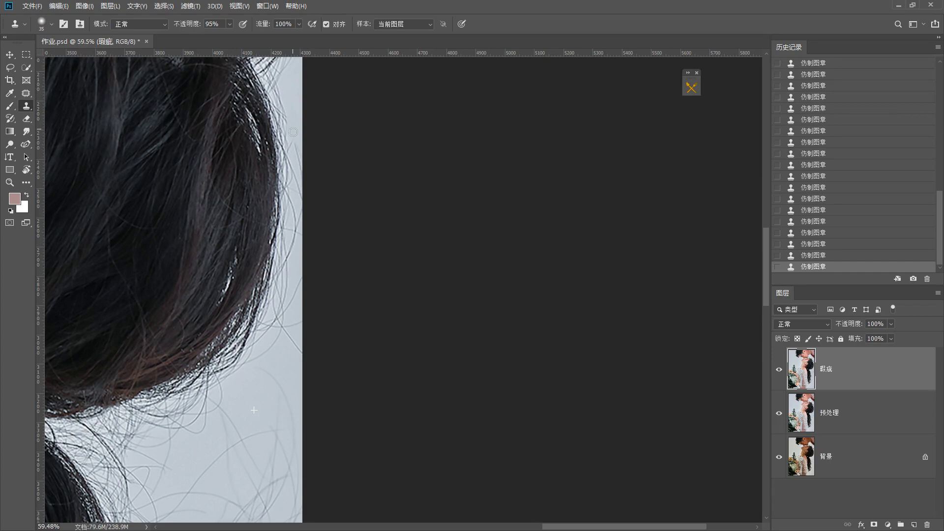
key(space)
drag(293, 148, 290, 138)
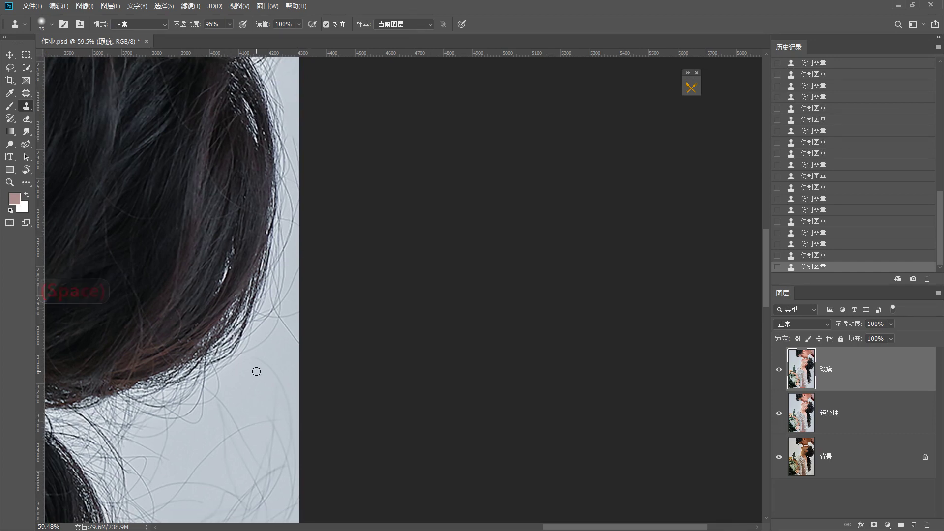
key(alt)
alt+click(263, 392)
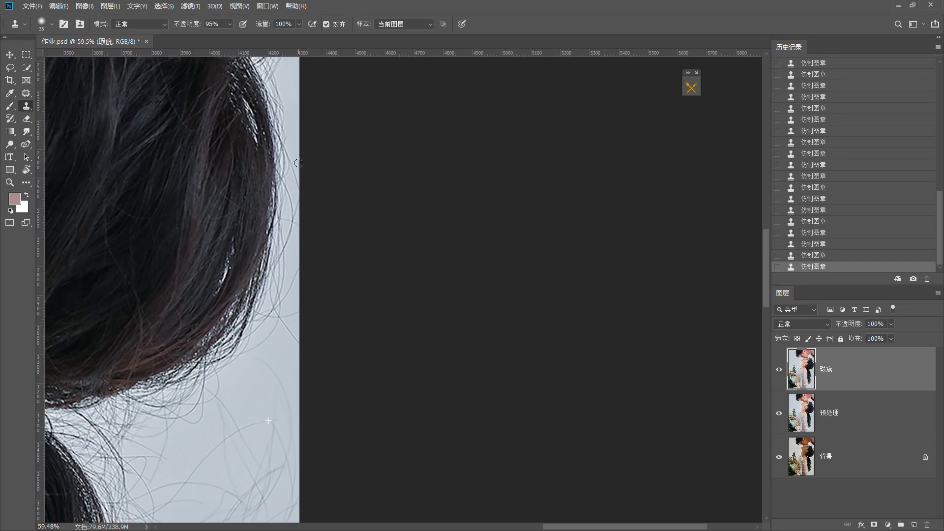
alt+click(255, 385)
Step: Resample clean background and clone out the remaining strands in the narrow strip beside the back of the hair
key(alt)
alt+click(262, 374)
key(space)
alt+click(245, 388)
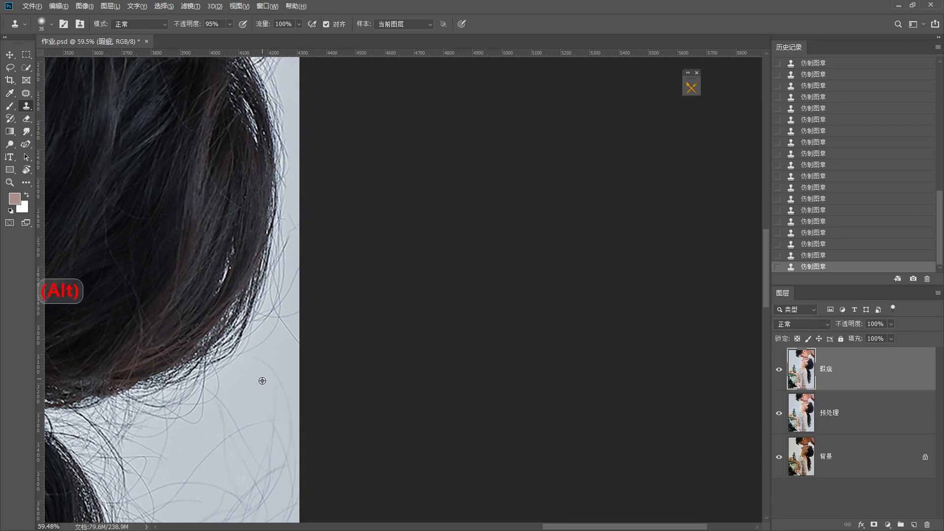
alt+click(268, 357)
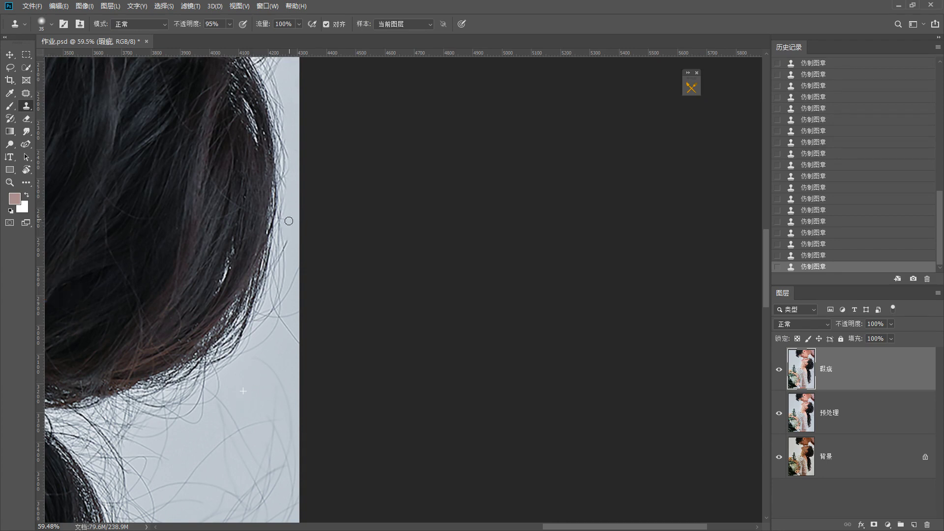
Step: Clone background over the crossing flyaways beside the lower back of the bride's hair near the photo's right edge
key(space)
drag(325, 310, 324, 289)
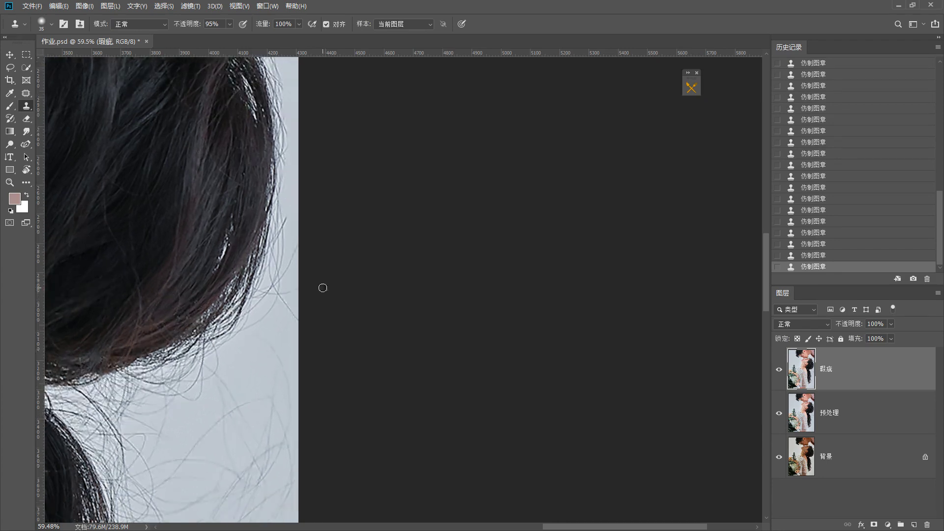
alt+click(246, 361)
alt+click(261, 343)
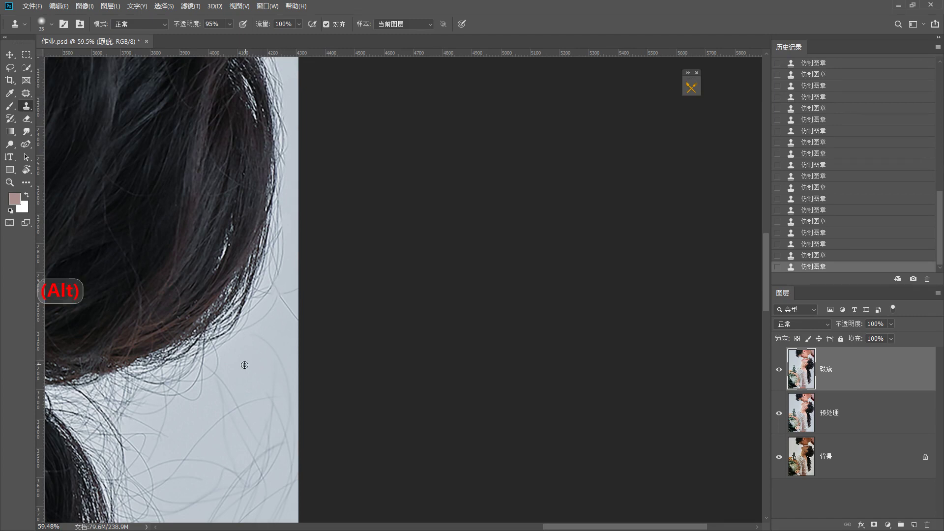
alt+click(254, 350)
alt+click(271, 314)
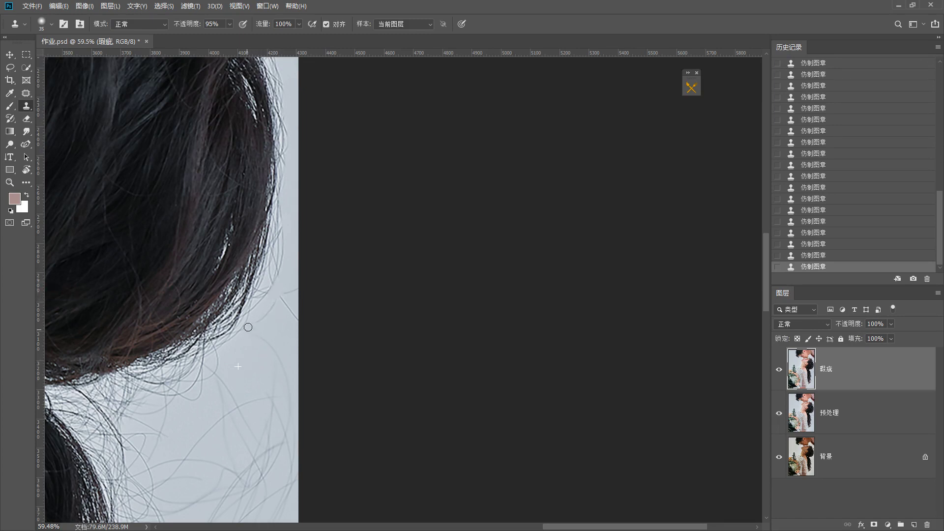
alt+click(243, 377)
Step: Sample clean background and clone out the loose strands beside the lower curve of the bride's gathered hair with a larger brush
drag(203, 386, 313, 334)
key(bracketright)
key(bracketright)
key(bracketright)
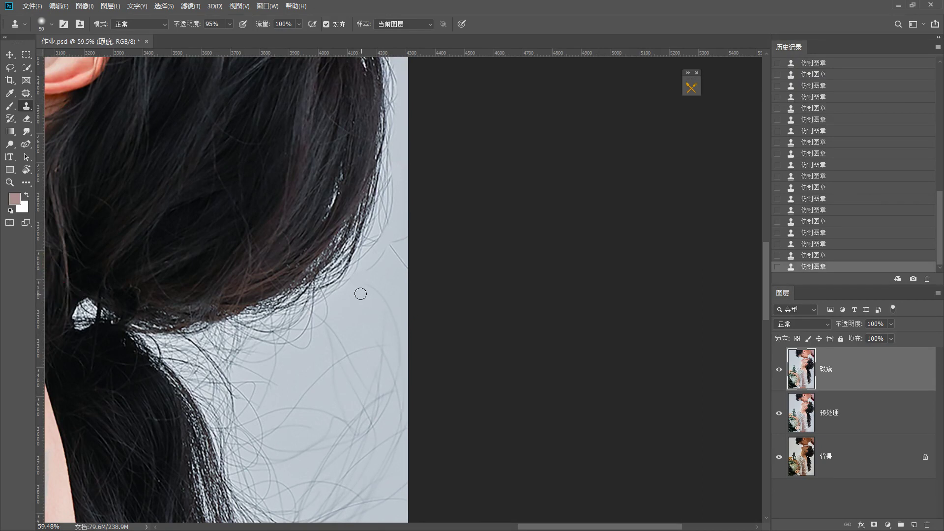
scroll(359, 294, down, 2)
scroll(359, 293, up, 2)
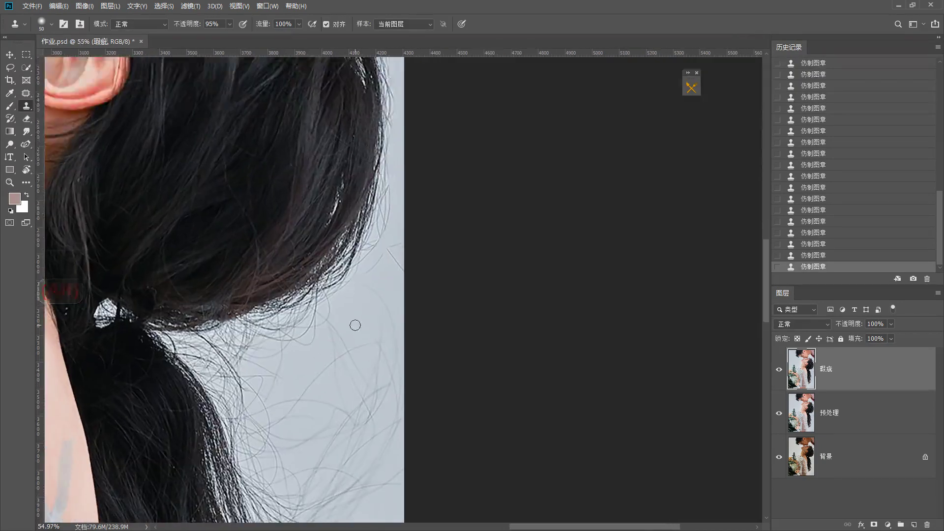
key(bracketright)
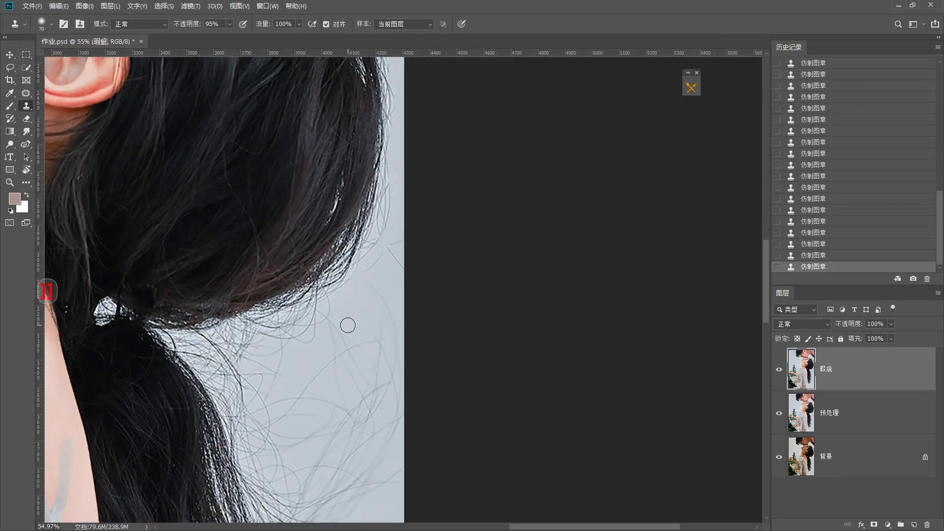
alt+click(359, 294)
mouse_move(377, 253)
mouse_down()
mouse_move(337, 299)
mouse_move(346, 291)
mouse_up()
alt+click(353, 320)
alt+click(354, 320)
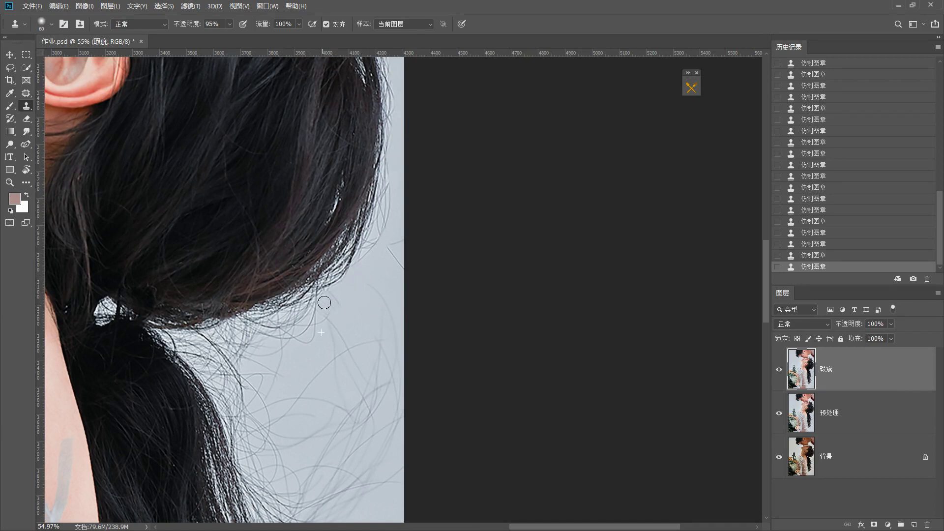
Step: Clone background over the flyaways just under the gathered hair's lower edge, reducing the brush size to 35 px
alt+click(357, 316)
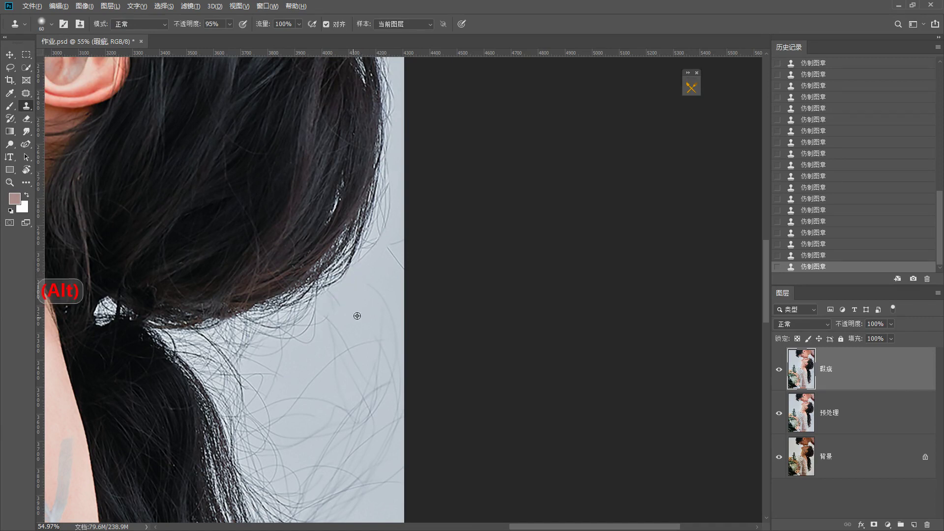
alt+click(334, 301)
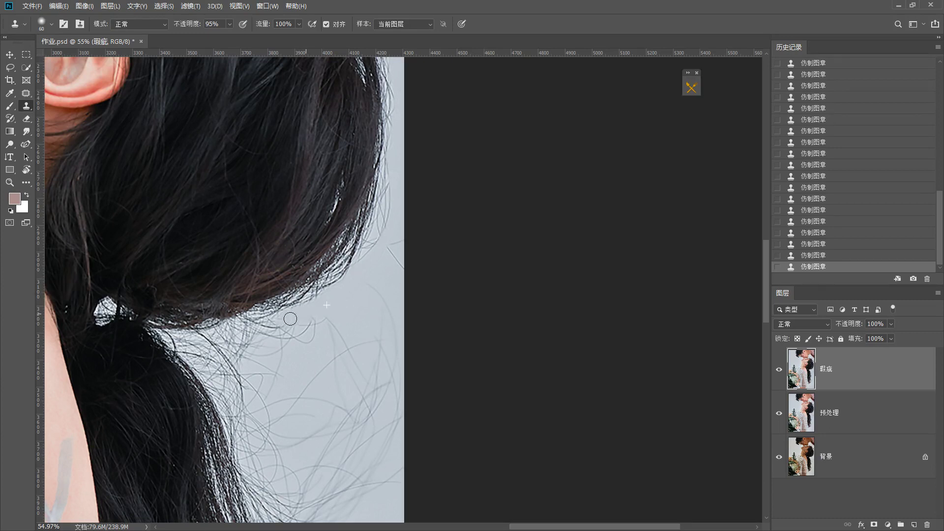
alt+click(343, 308)
mouse_move(278, 328)
mouse_down()
mouse_move(240, 329)
mouse_move(294, 320)
mouse_move(239, 323)
mouse_move(292, 326)
mouse_move(272, 322)
mouse_up()
alt+click(336, 310)
key([)
key([)
key([)
key([)
alt+click(357, 305)
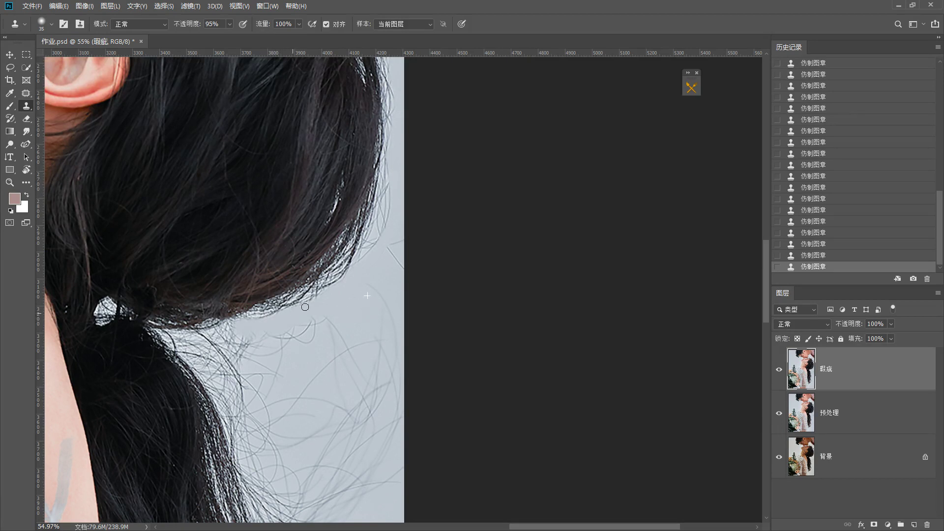
Step: Set the clone brush to 44% hardness and a size of 50 px
drag(327, 294, 398, 282)
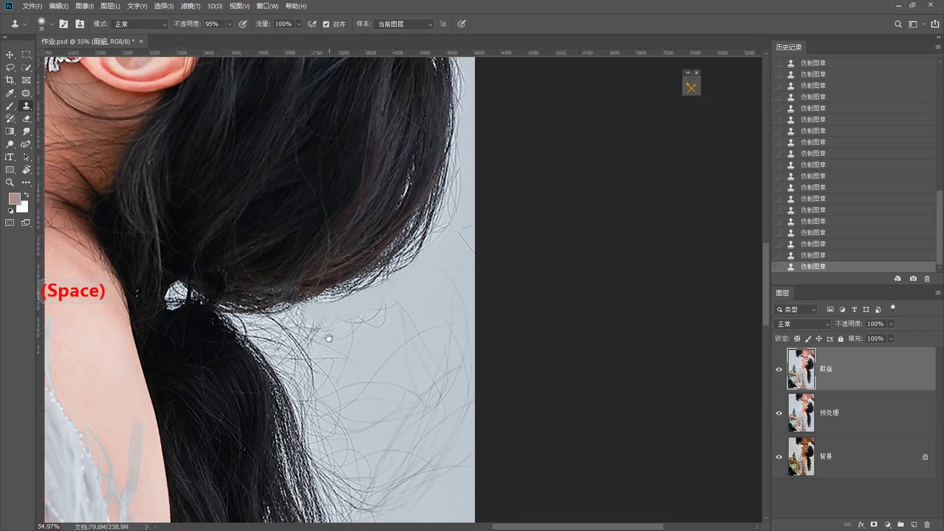
key(bracketright)
key(bracketright)
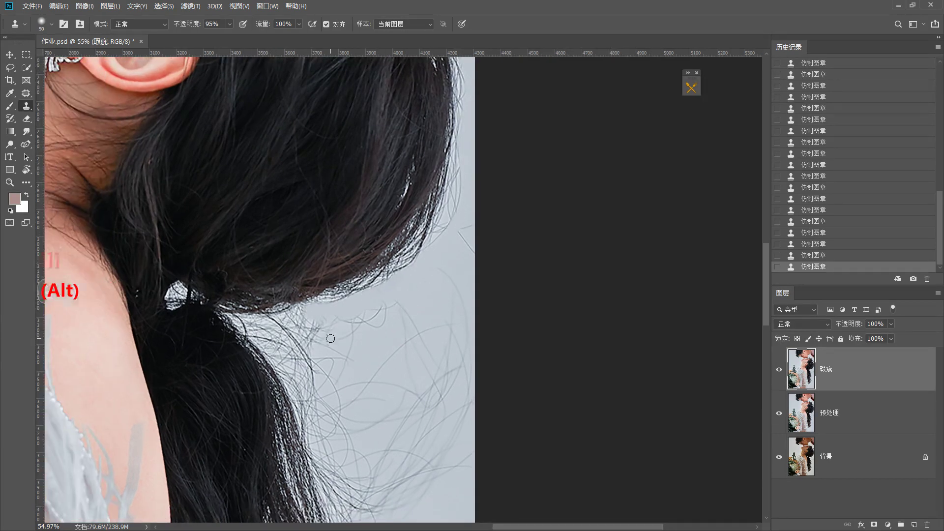
scroll(330, 338, down, 4)
scroll(330, 335, up, 4)
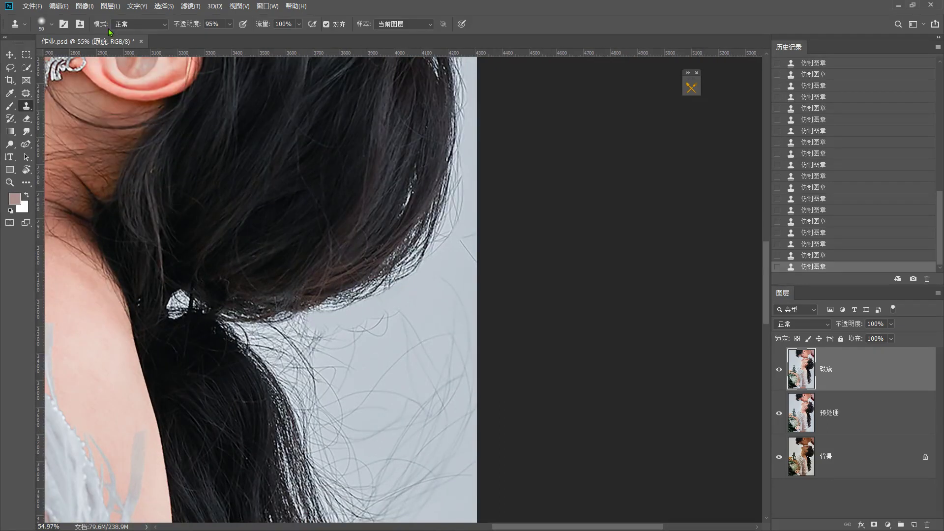
click(51, 24)
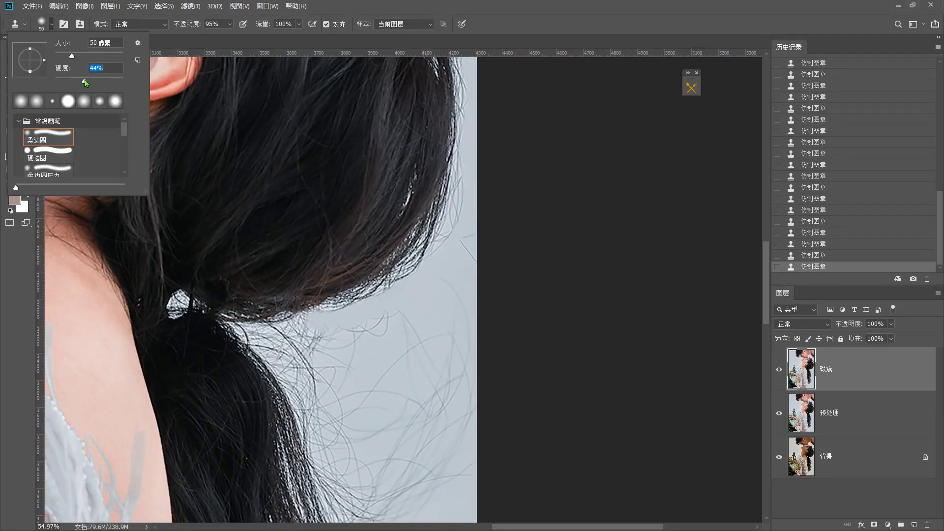
key(Return)
key(bracketright)
key(bracketright)
key(bracketright)
key(bracketright)
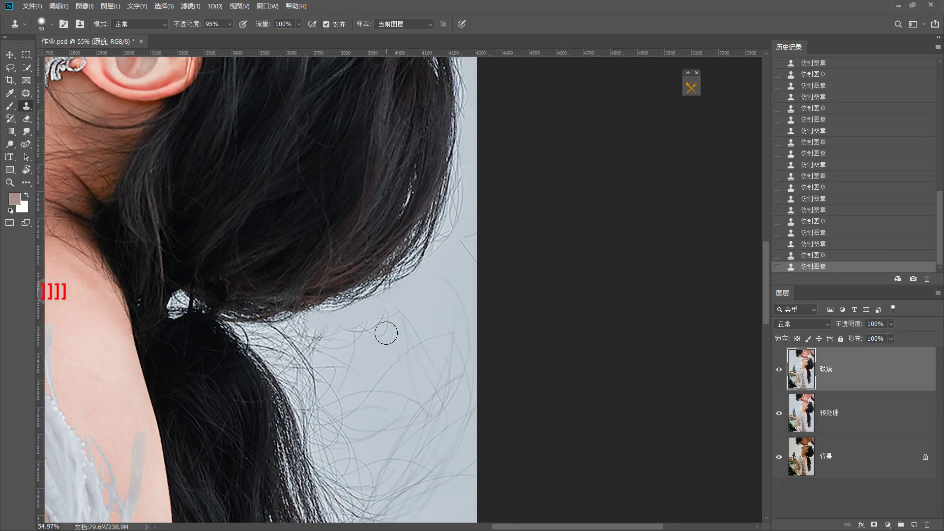
key(bracketleft)
key(alt)
key(bracketleft)
key(bracketleft)
key(bracketleft)
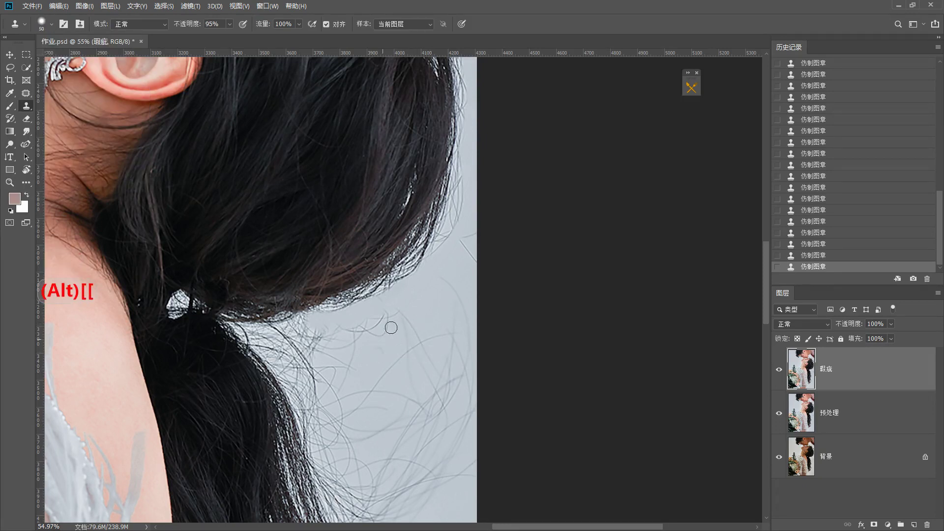
Step: Clone clean background over the strands in the gap between the gathered hair and the top of the ponytail
key(alt)
alt+click(430, 297)
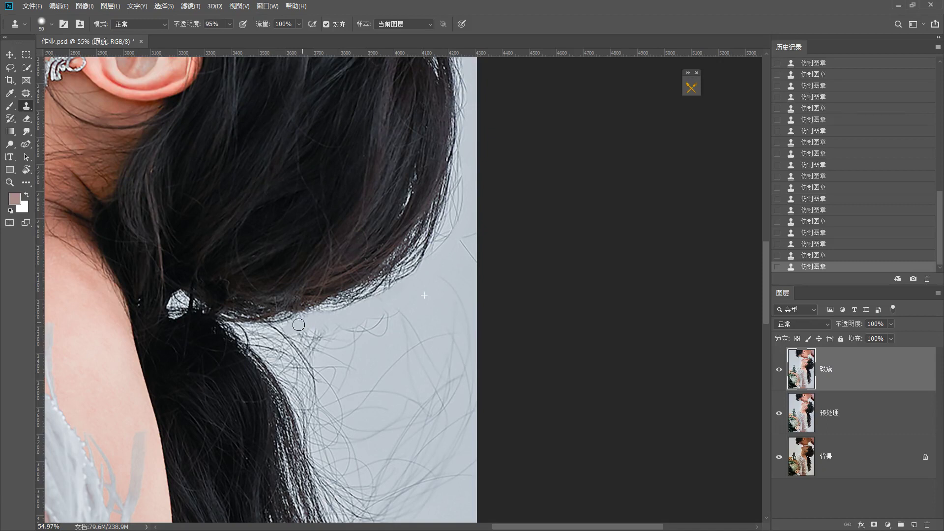
drag(305, 326, 303, 322)
key(alt)
alt+click(420, 305)
key(bracketleft)
key(bracketleft)
key(bracketleft)
drag(280, 330, 265, 331)
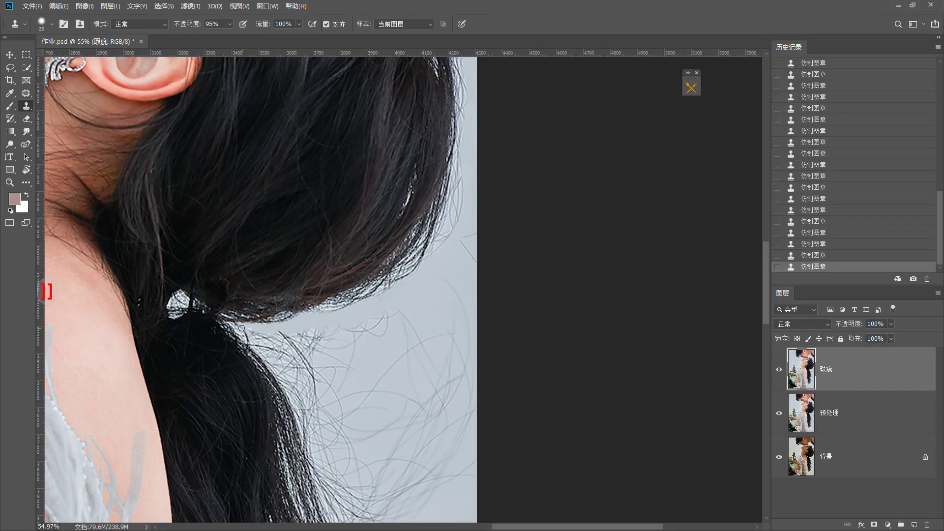
drag(237, 326, 231, 323)
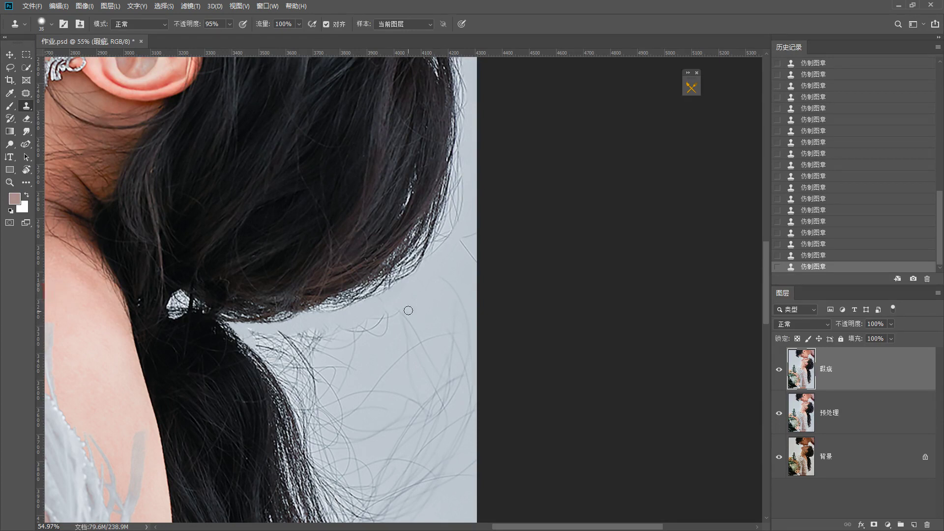
Step: Resample the background and set the clone brush to 60 px with 18% hardness
alt+click(430, 295)
key(bracketright)
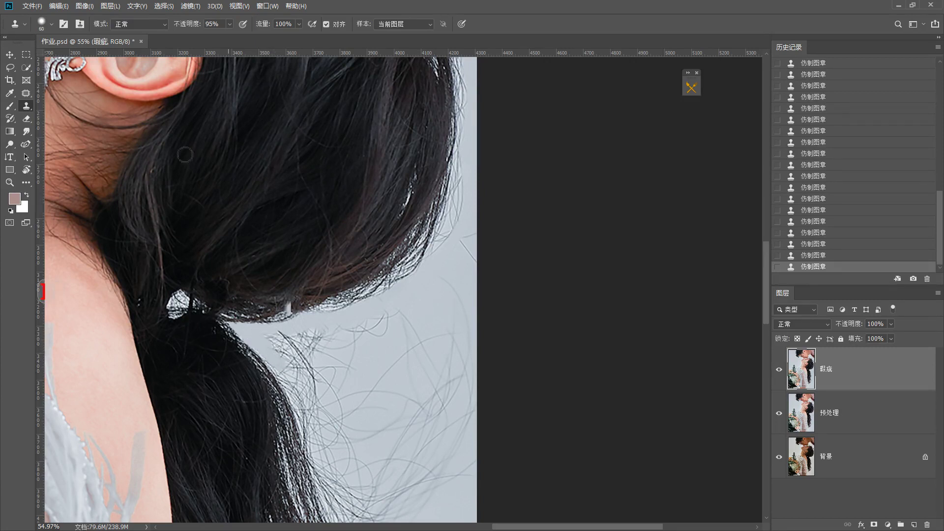
click(52, 25)
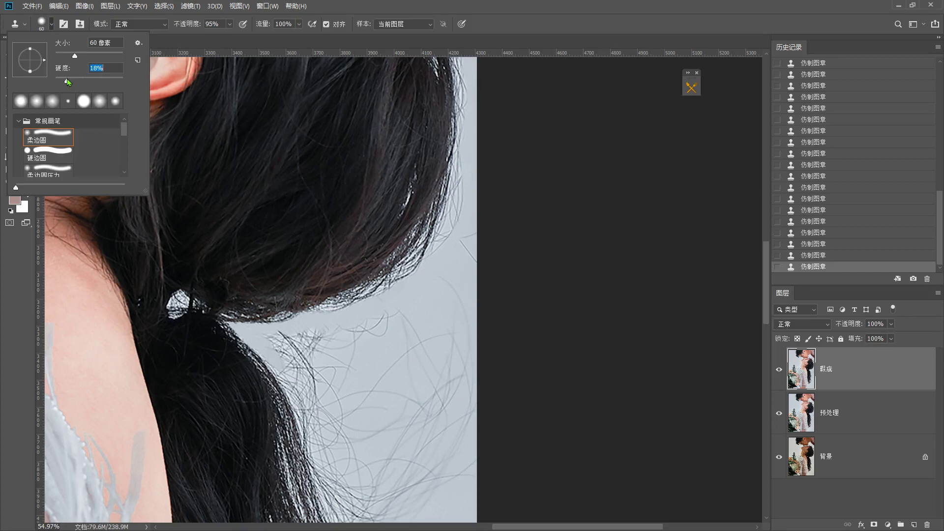
key(Return)
Step: Clone clean background along the upper outer edge of the ponytail to separate the flyaways from the hair
alt+click(437, 307)
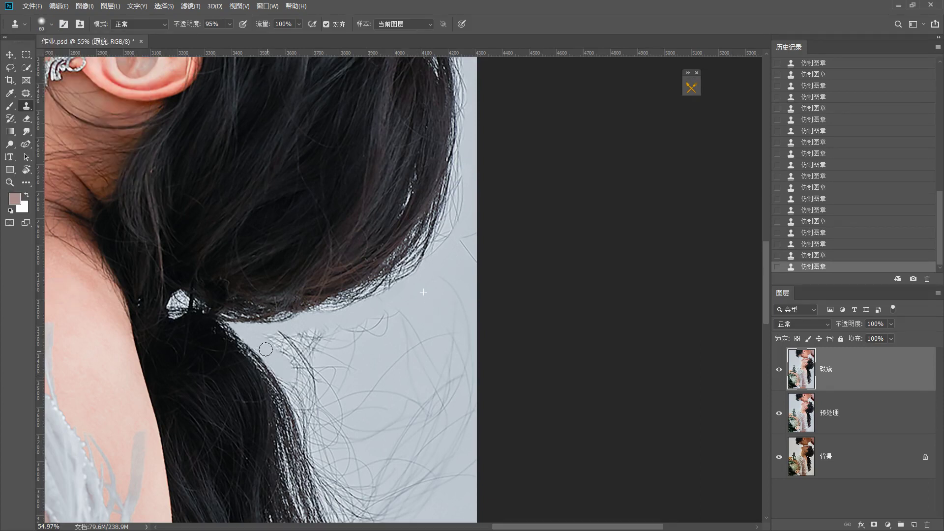
drag(341, 388, 282, 308)
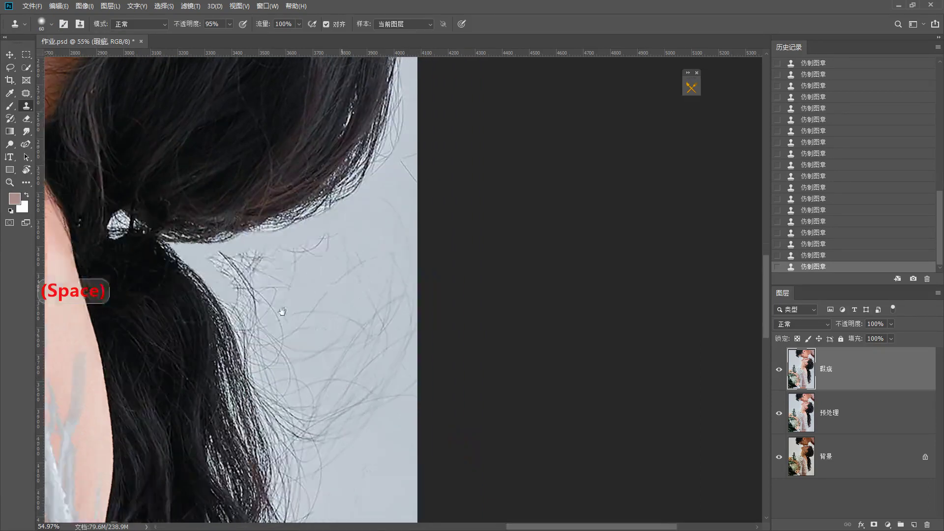
alt+click(340, 242)
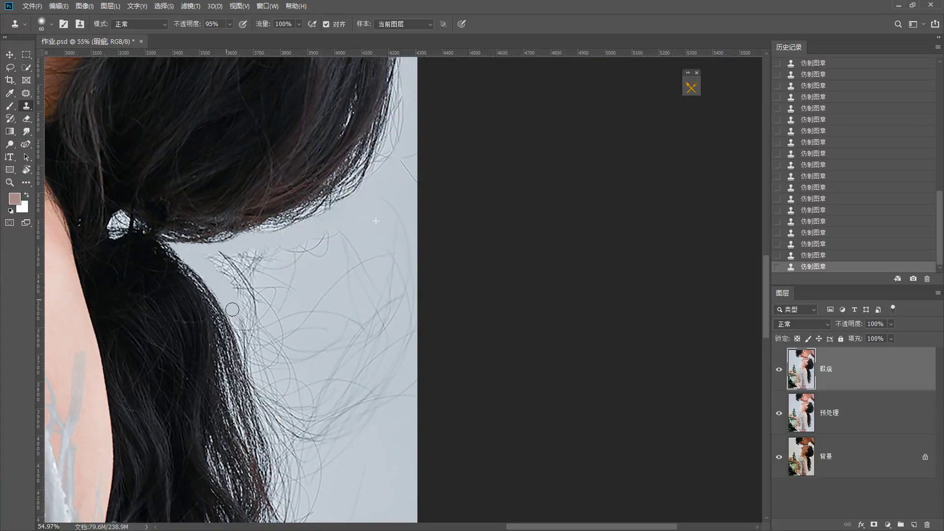
drag(232, 309, 246, 342)
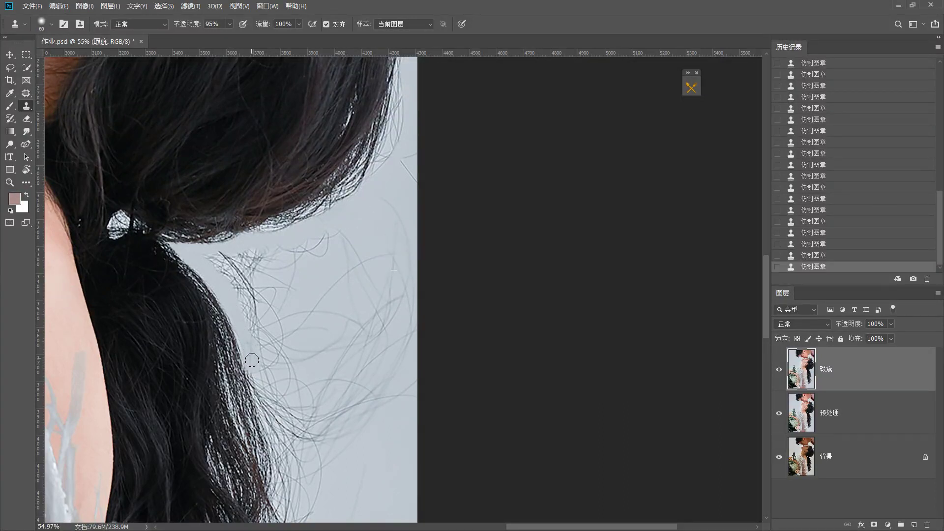
Step: Sample background beside the lower ponytail and clone out the strands sticking out from its outer edge
scroll(247, 314, down, 3)
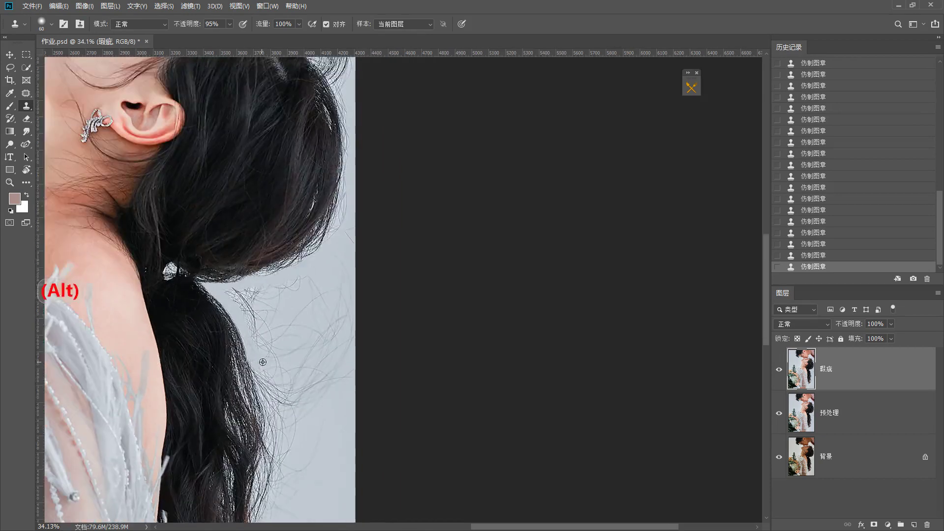
drag(295, 377, 274, 306)
scroll(275, 338, up, 2)
key(F1)
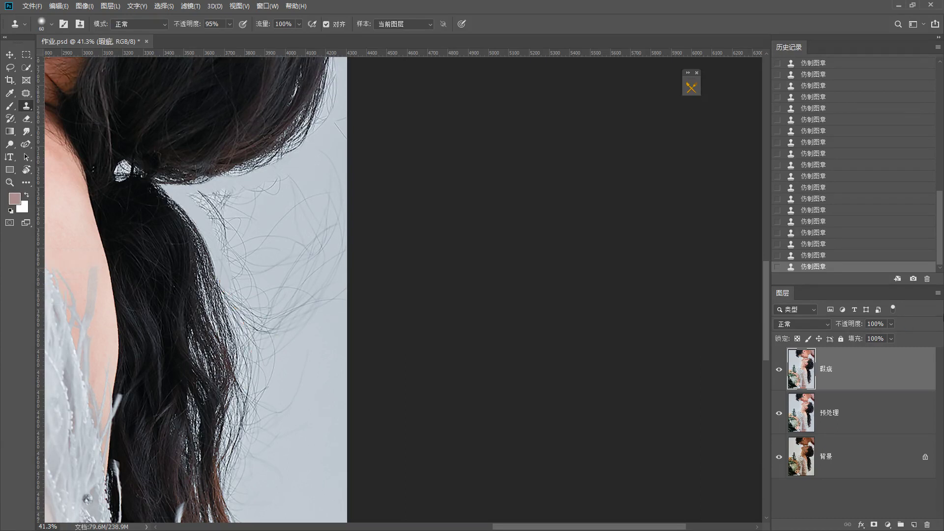
drag(320, 448, 366, 382)
scroll(321, 441, up, 3)
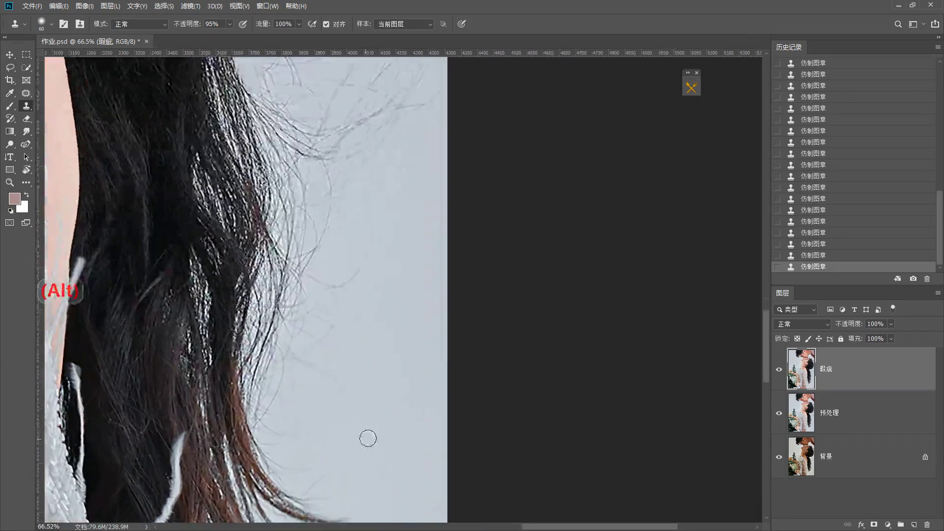
drag(373, 329, 362, 391)
alt+click(369, 404)
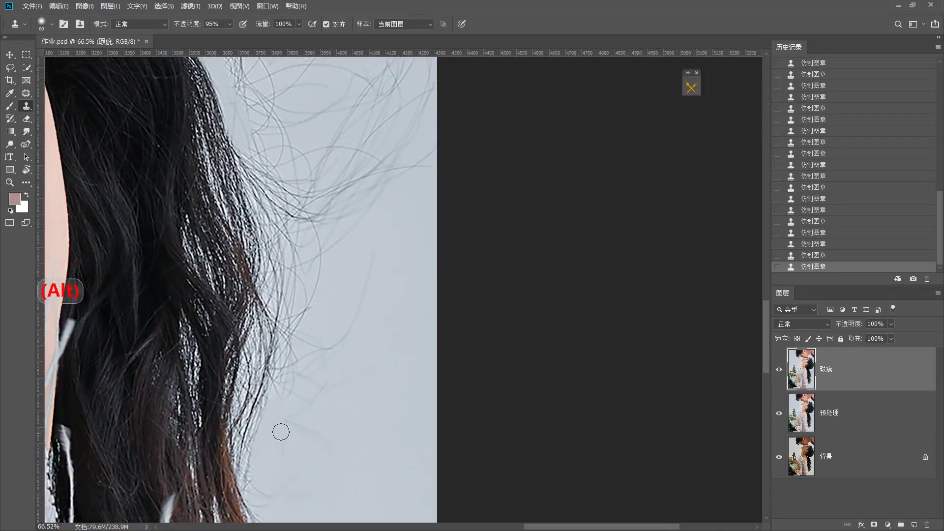
drag(280, 395, 286, 384)
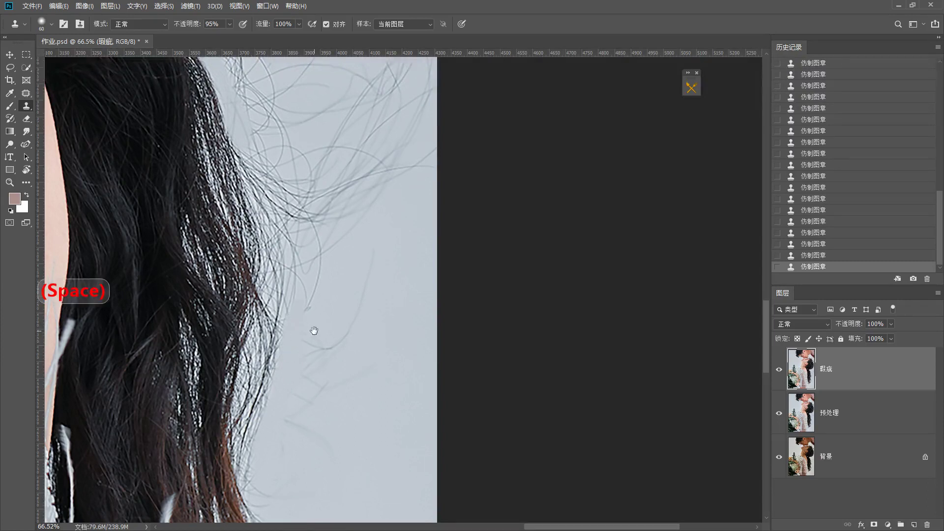
Step: Resample the background and clone out the loose strands a little higher along the ponytail's outer edge
drag(312, 331, 312, 368)
alt+click(388, 348)
drag(275, 401, 285, 404)
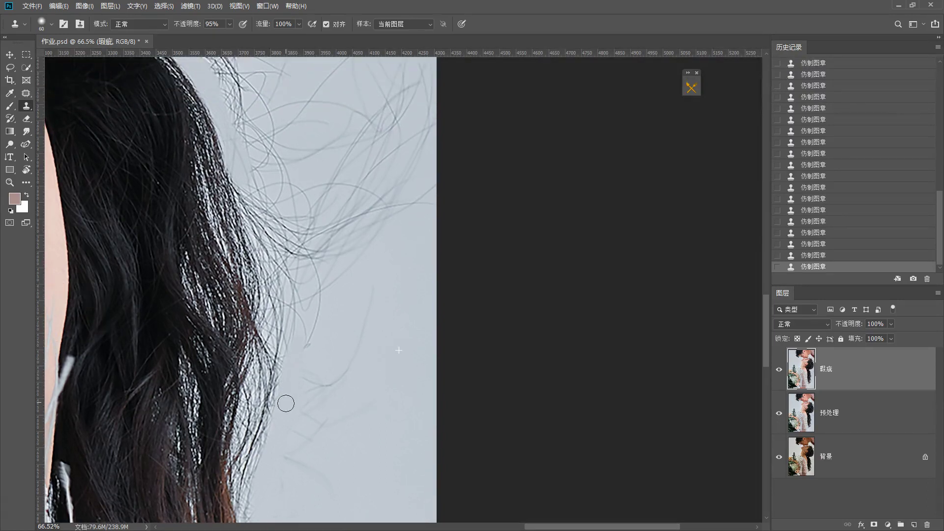
drag(324, 358, 322, 396)
alt+click(388, 392)
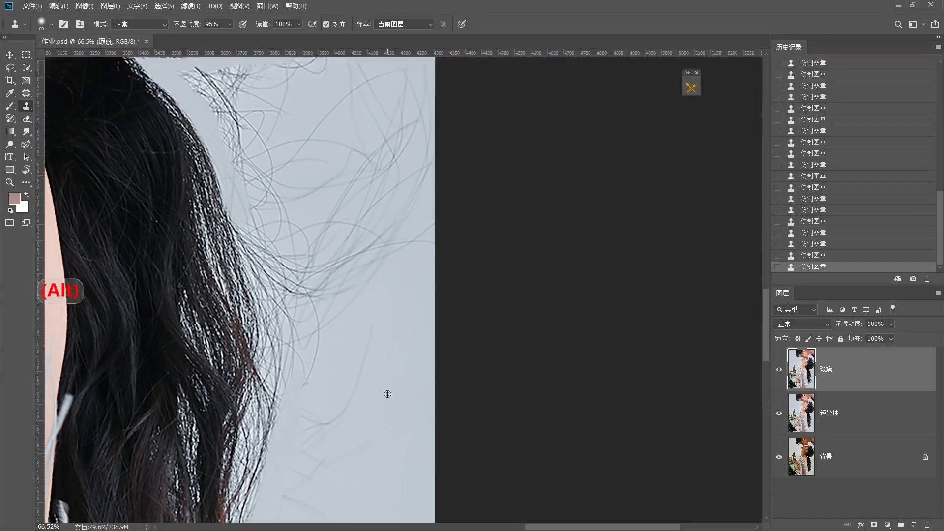
click(300, 387)
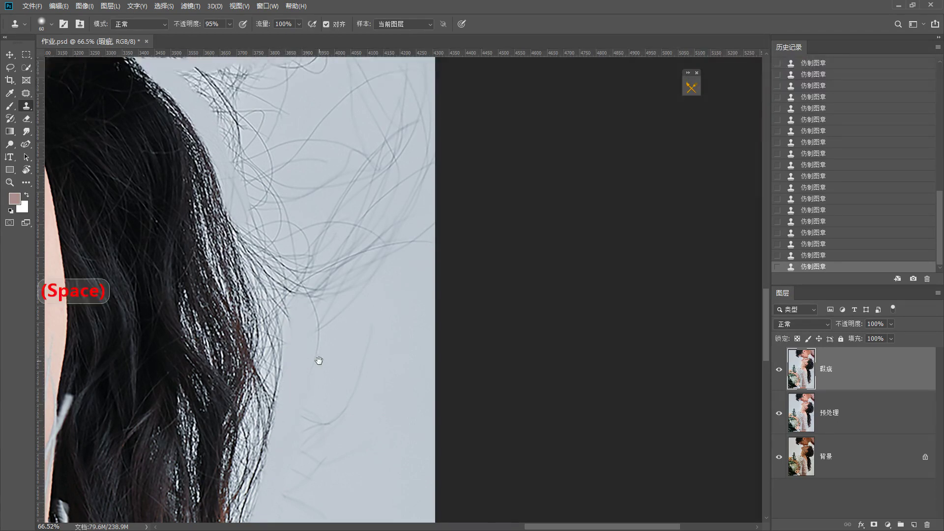
Step: Clone background through the long flyaways where they leave the middle of the ponytail, leaving a clean hair contour
drag(316, 362, 310, 383)
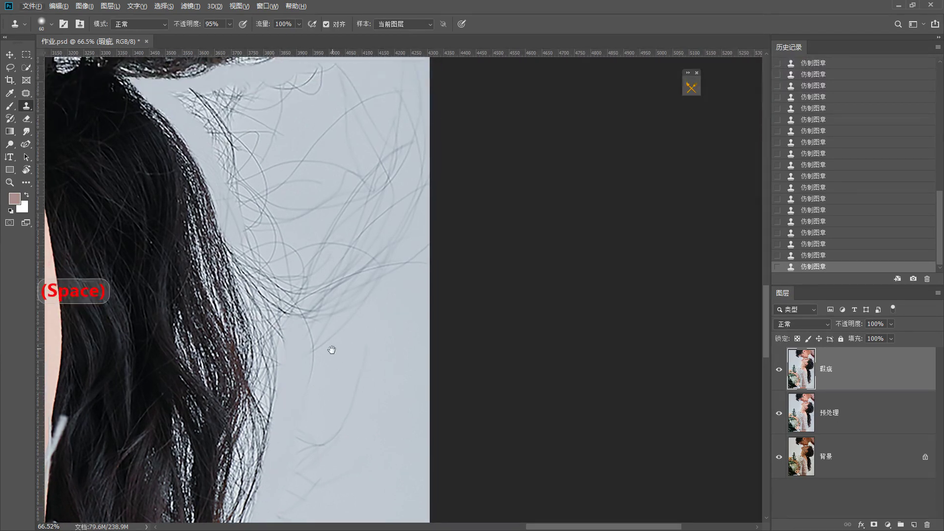
drag(353, 354, 354, 382)
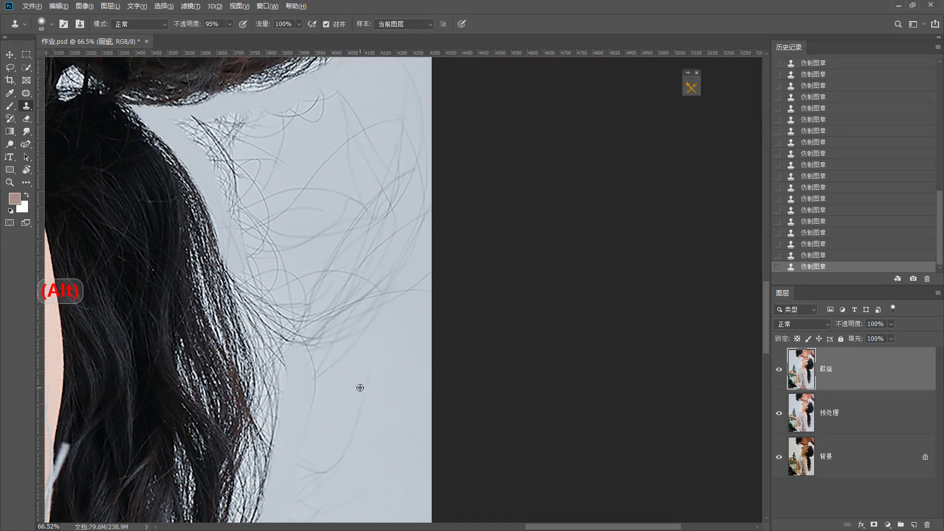
alt+click(356, 371)
drag(286, 350, 272, 315)
alt+click(372, 360)
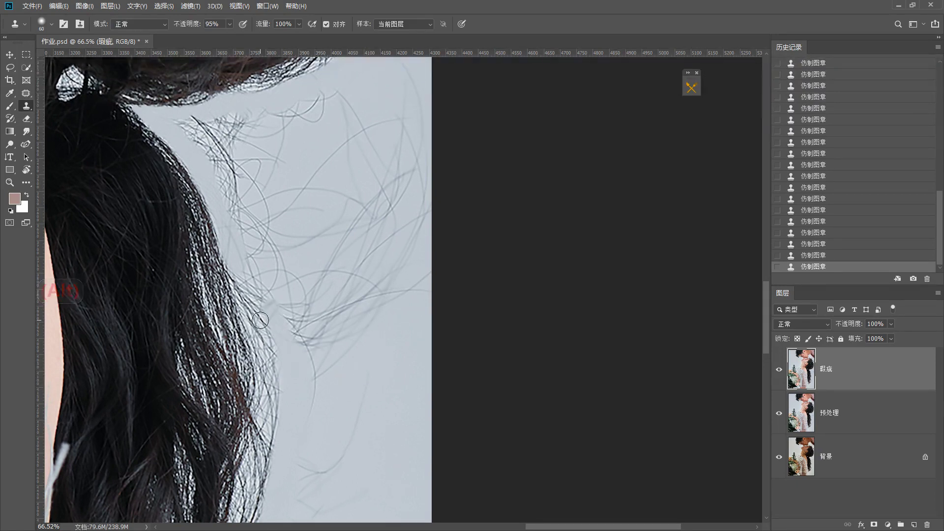
drag(257, 280, 268, 301)
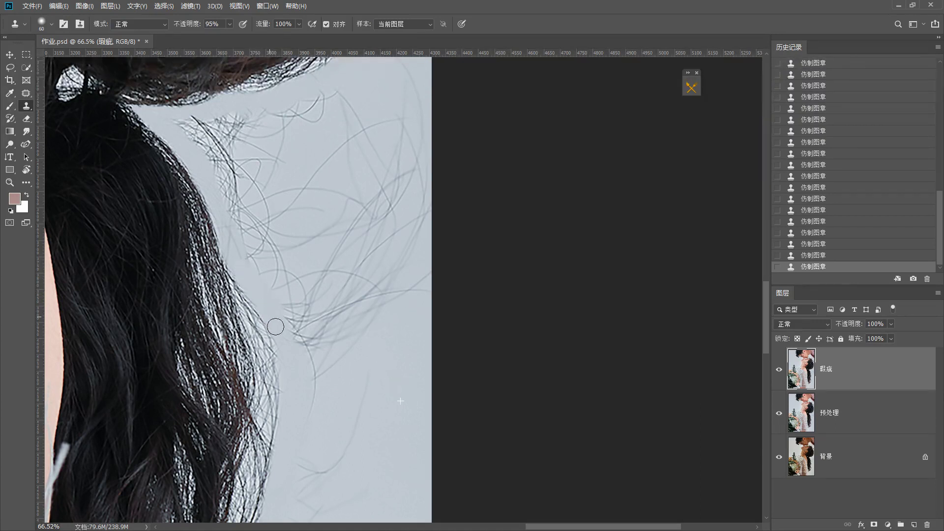
Step: Outline the faint strands beside the lower ponytail with the Patch tool and replace them with clean background from below
alt+click(335, 335)
scroll(294, 323, down, 7)
drag(333, 402, 323, 327)
key(j)
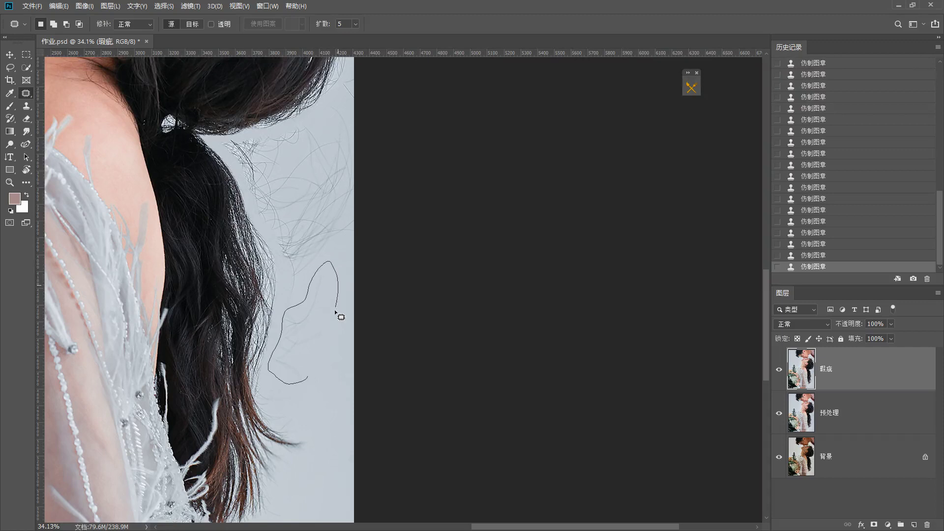
mouse_move(322, 372)
mouse_down()
mouse_move(337, 418)
mouse_move(333, 481)
mouse_move(341, 475)
mouse_up()
Step: Patch the tangle of flyaways beside the middle of the ponytail with clean background from below
mouse_move(301, 261)
mouse_down()
mouse_move(282, 339)
mouse_move(268, 350)
mouse_up()
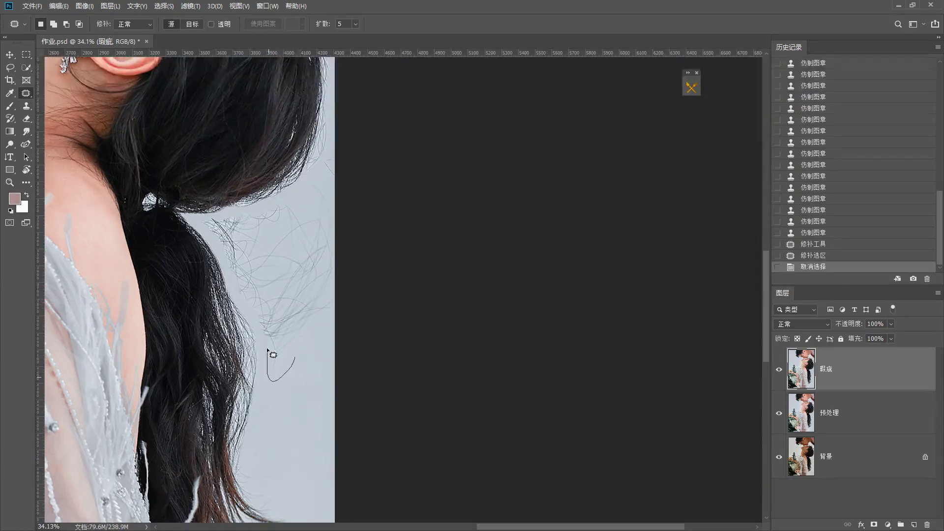
drag(320, 298, 320, 295)
drag(292, 320, 312, 436)
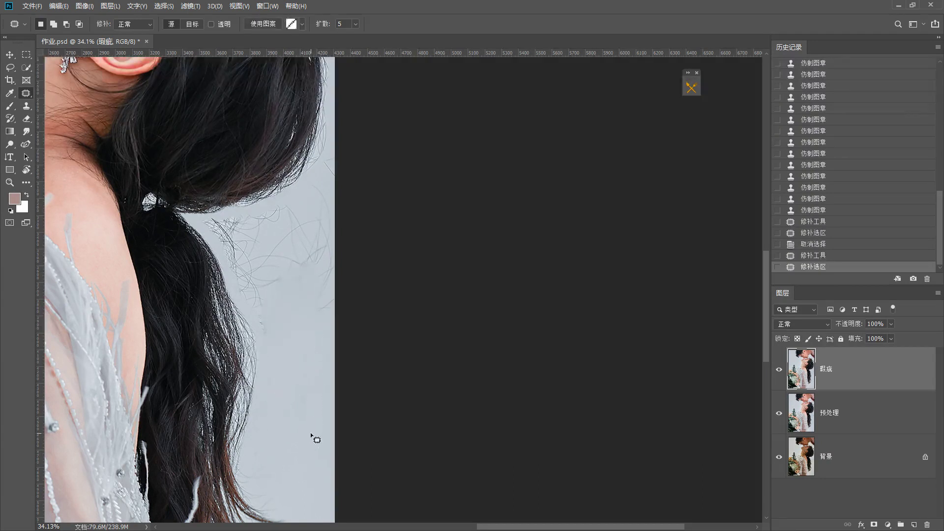
Step: Patch the remaining tangle of flyaways beside the top of the ponytail with clean background from nearby
key(ctrl+d)
drag(334, 327, 330, 324)
drag(325, 290, 296, 401)
click(287, 345)
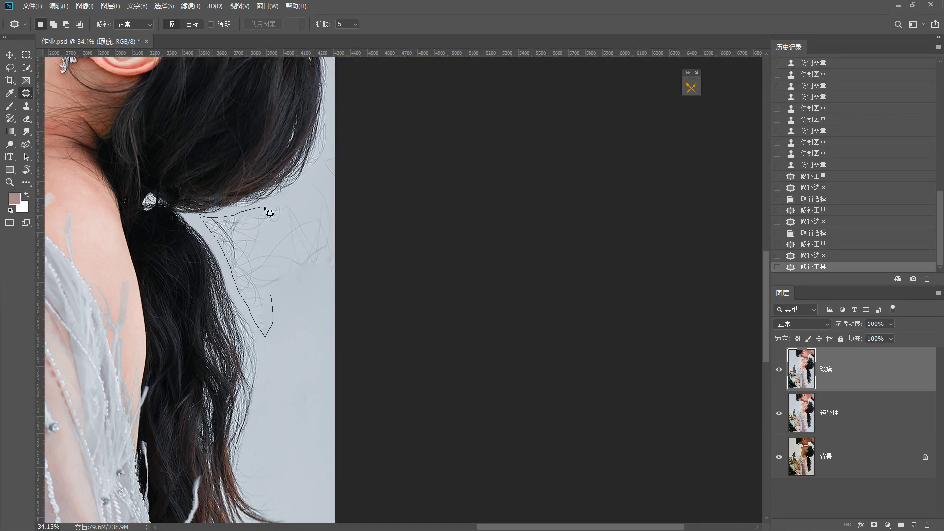
drag(295, 216, 270, 293)
mouse_move(276, 255)
mouse_down()
mouse_move(320, 375)
mouse_move(333, 385)
mouse_up()
click(308, 333)
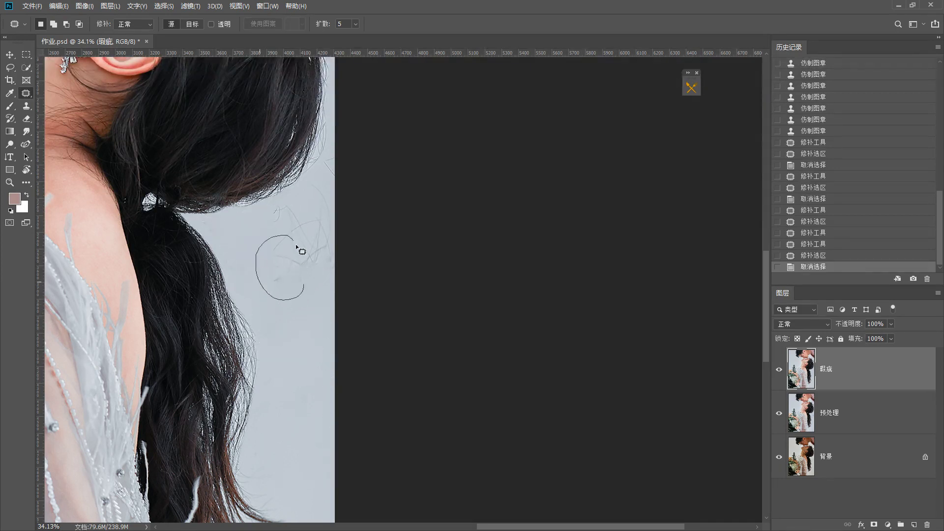
Step: Patch the faint hair remnants in the background beside the upper ponytail with clean nearby areas
drag(296, 246, 303, 281)
drag(284, 272, 307, 347)
click(290, 324)
scroll(268, 299, up, 5)
mouse_move(235, 251)
mouse_down()
mouse_move(215, 263)
mouse_move(202, 245)
mouse_move(229, 242)
mouse_up()
key(space)
drag(249, 198, 280, 254)
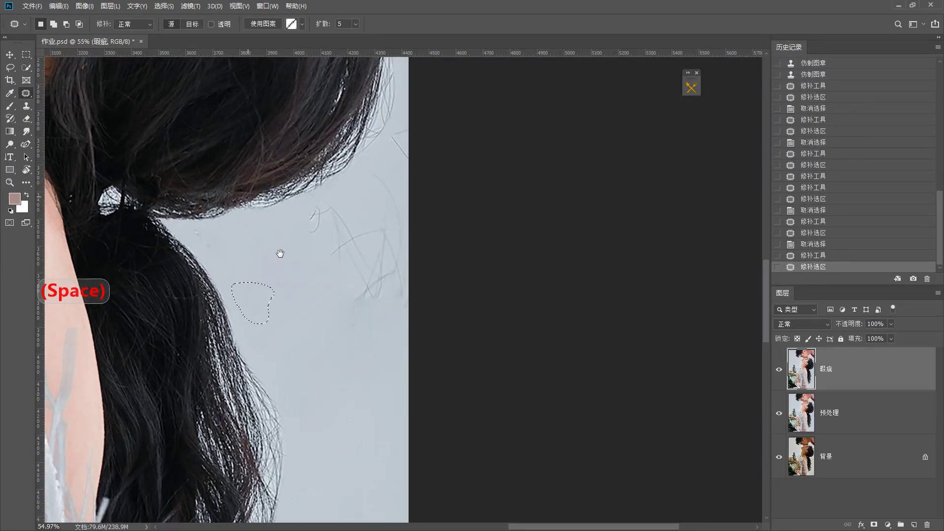
click(263, 311)
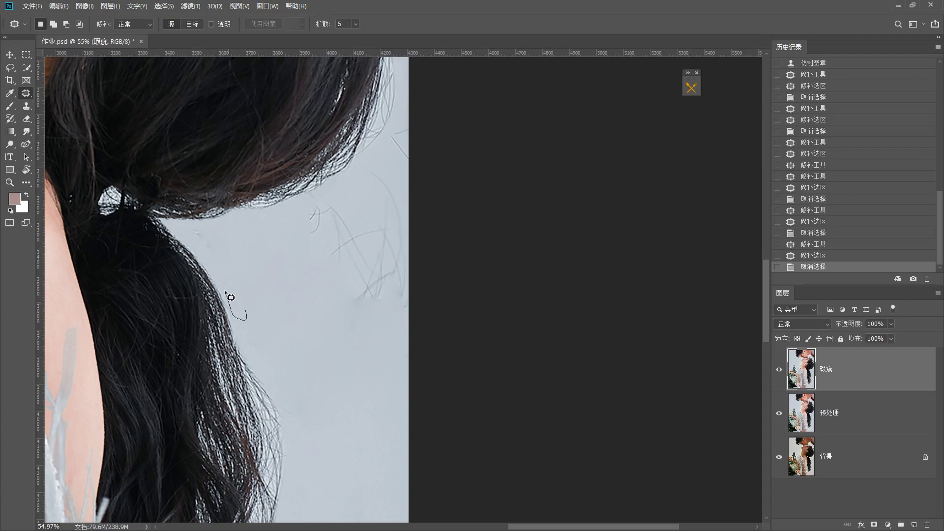
Step: Patch the small leftover marks close to the ponytail's outer edge, just below the hair tie
drag(225, 291, 255, 278)
key(ctrl+d)
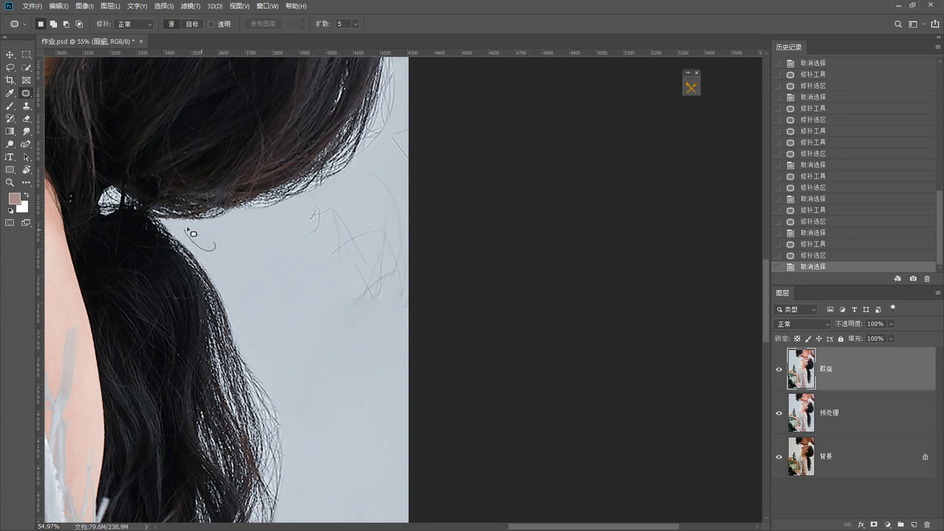
drag(215, 253, 215, 245)
drag(211, 242, 255, 279)
click(255, 278)
Step: Patch the crossing stray hairs and the long faint strand between the bride's gathered hair and the photo's edge
key(space)
mouse_move(381, 318)
mouse_down()
mouse_move(264, 303)
mouse_move(222, 244)
mouse_up()
mouse_move(231, 195)
mouse_down()
mouse_move(313, 232)
mouse_move(306, 307)
mouse_move(266, 392)
mouse_up()
click(265, 394)
key(space)
drag(279, 279, 259, 377)
mouse_move(282, 337)
mouse_down()
mouse_move(258, 282)
mouse_move(262, 258)
mouse_up()
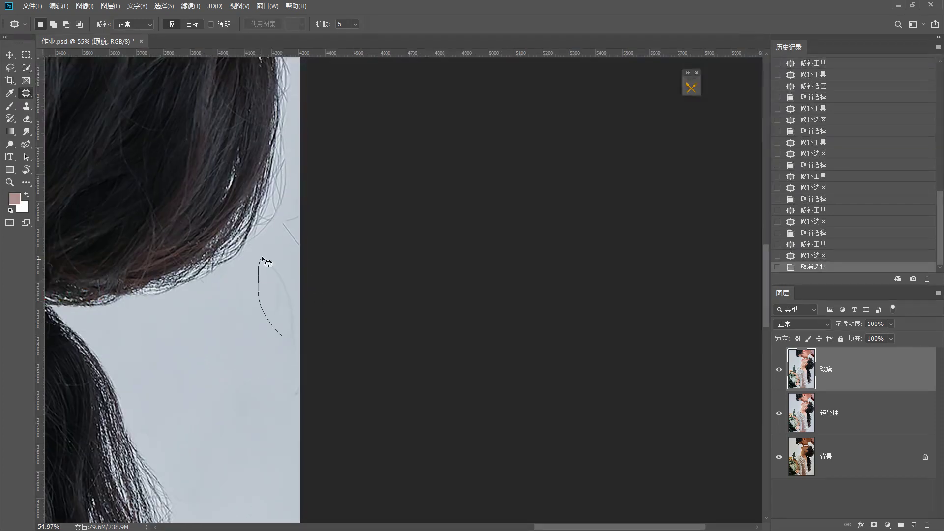
drag(262, 323, 260, 317)
drag(277, 287, 261, 417)
click(251, 373)
Step: Patch the loose strands beside the lower outer curve of the bride's gathered hair with clean background from below
scroll(253, 366, down, 3)
scroll(293, 268, up, 2)
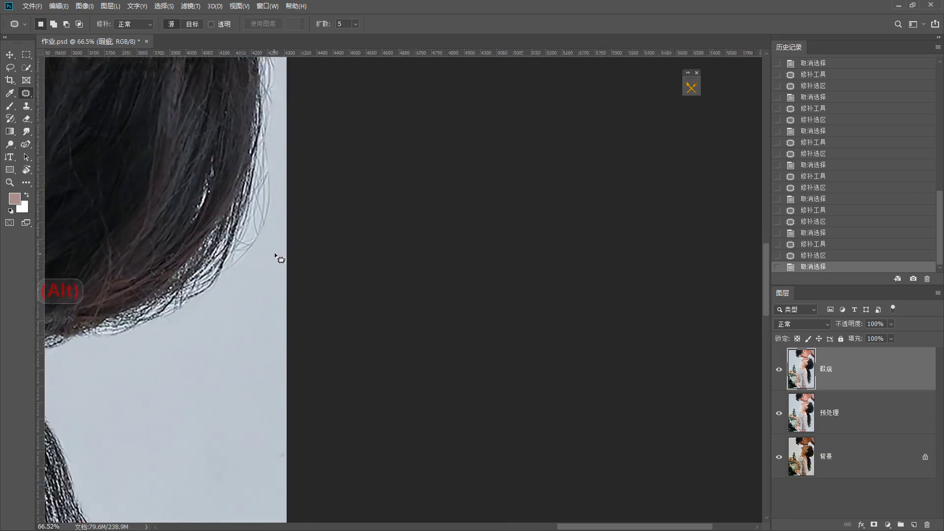
mouse_move(278, 255)
mouse_down()
mouse_move(269, 246)
mouse_move(276, 251)
mouse_up()
drag(267, 254, 262, 316)
click(261, 317)
Step: Inspect the bride's hair contour, the ponytail and the whole photo for remaining stray hairs
scroll(261, 317, down, 4)
scroll(262, 318, down, 4)
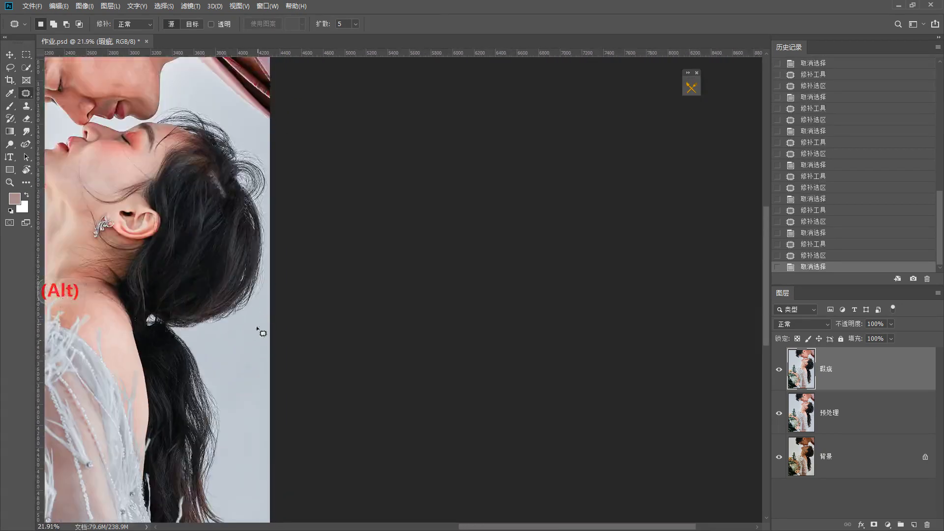
drag(238, 372, 269, 308)
scroll(276, 341, down, 4)
drag(268, 401, 285, 322)
scroll(276, 390, down, 2)
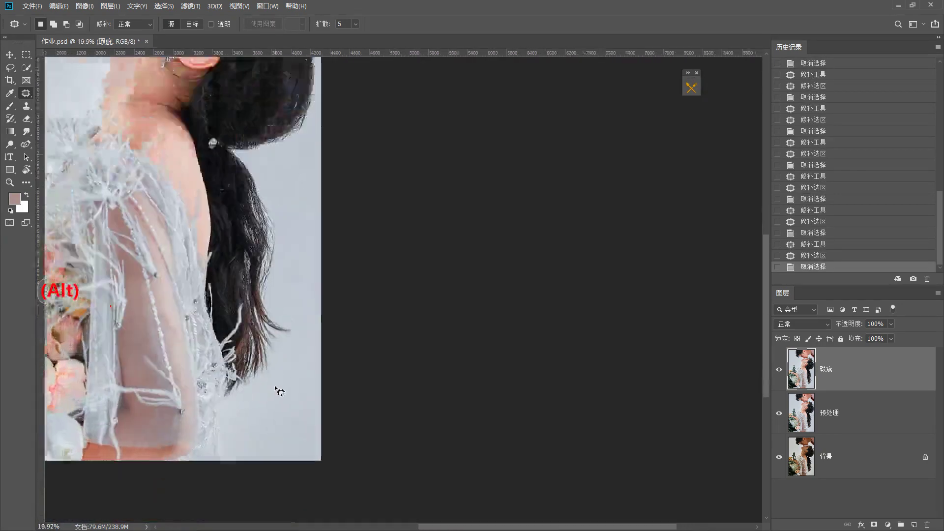
scroll(276, 384, up, 1)
scroll(270, 352, down, 1)
scroll(270, 352, down, 1)
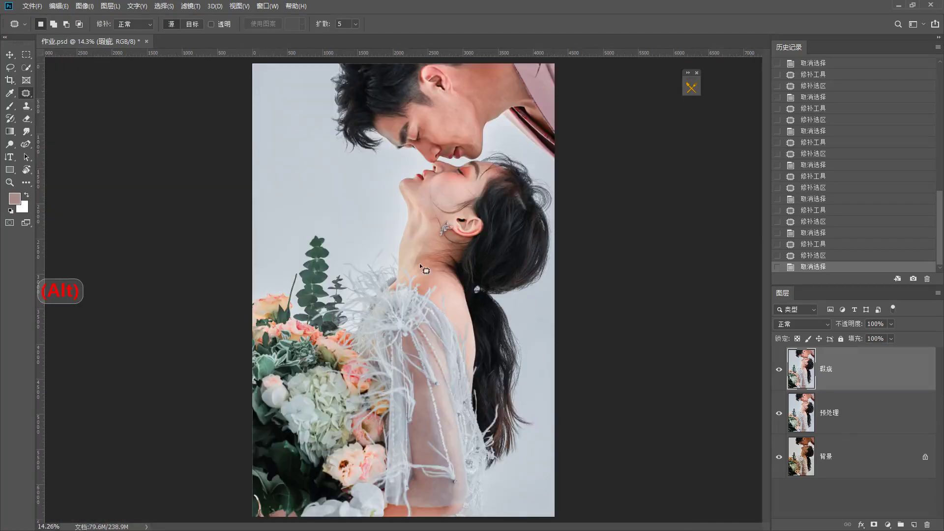
scroll(421, 267, up, 2)
scroll(449, 306, up, 1)
drag(504, 208, 394, 113)
scroll(394, 113, down, 2)
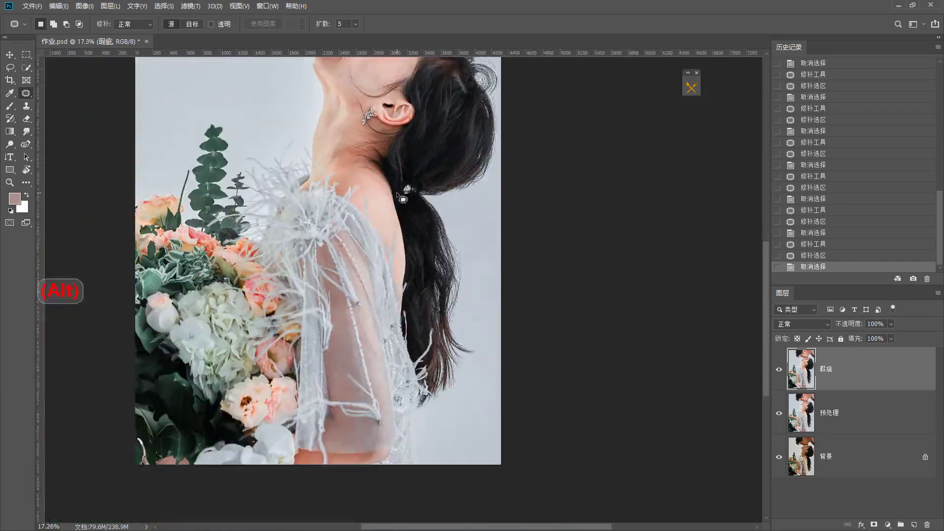
scroll(398, 108, up, 1)
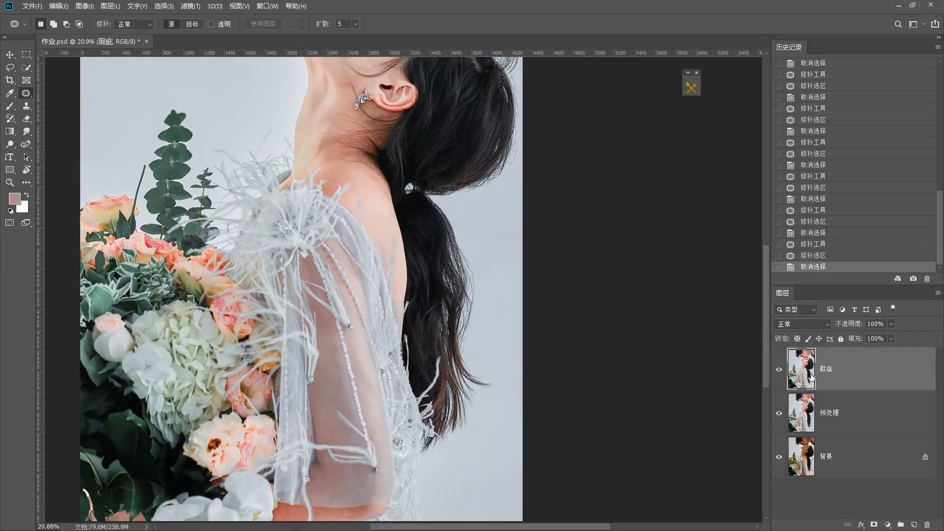
Step: Stamp all visible layers onto a new layer above 瑕疵 and name it 液化
key(ctrl+shift+alt+e)
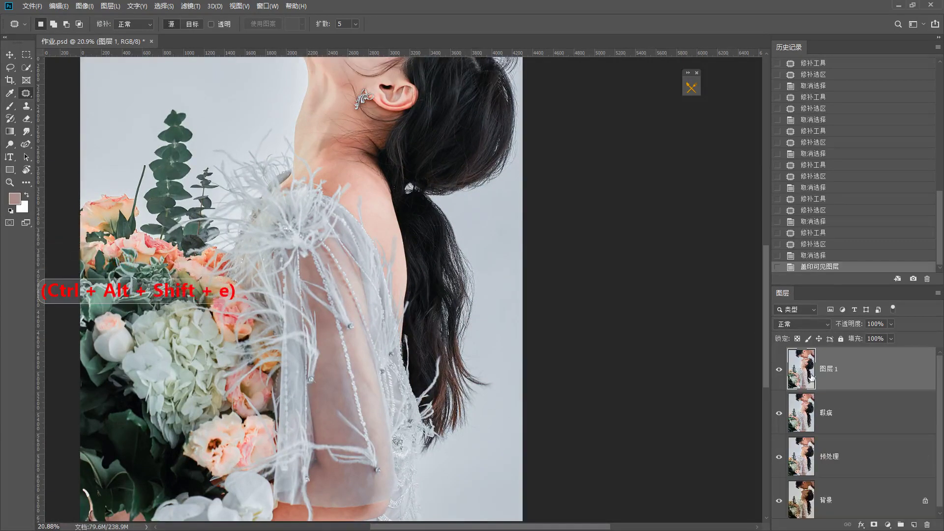
double_click(828, 366)
key(shift)
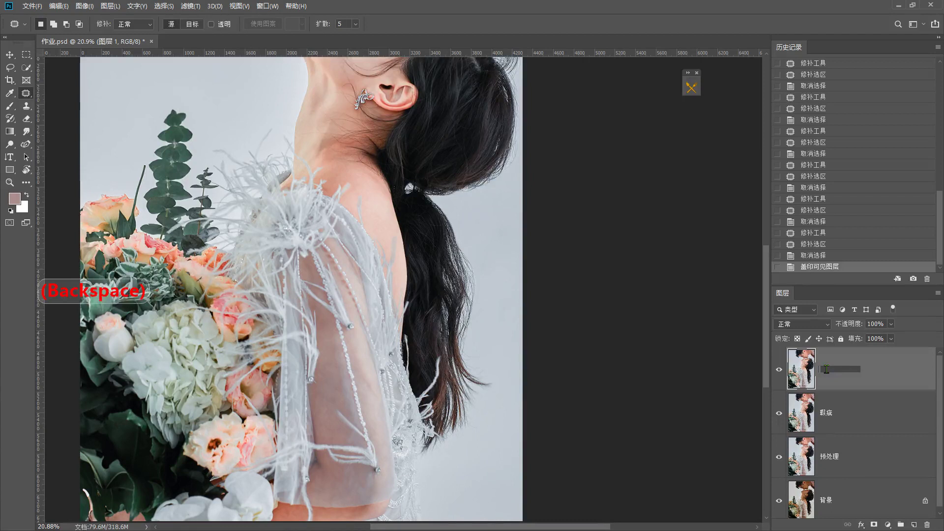
text(yeh)
key(space)
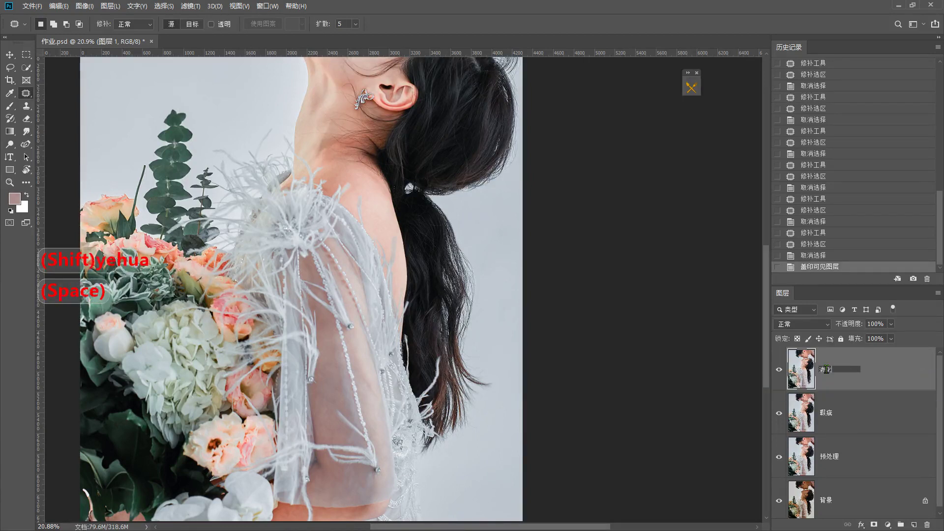
key(Return)
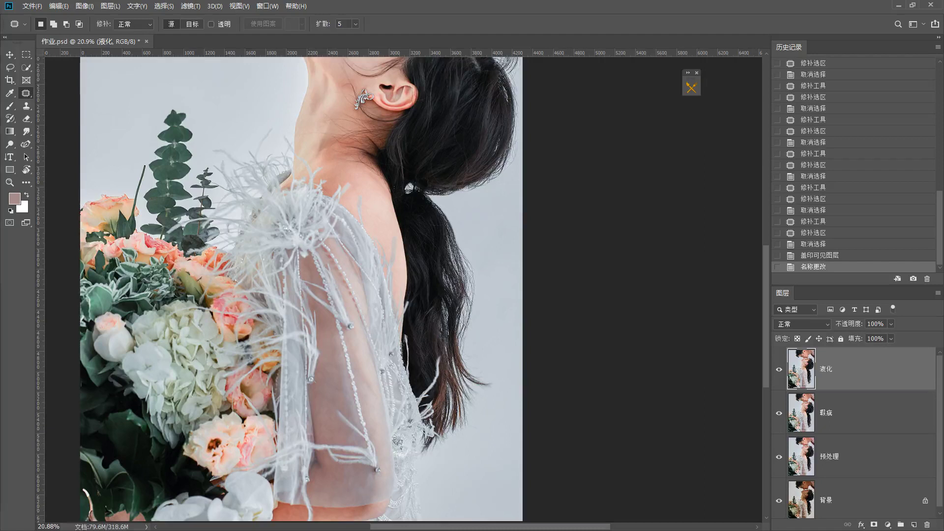
Step: Open the Liquify filter on the 液化 layer, enlarge its window and set the warp brush size to 800
key(ctrl+shift+x)
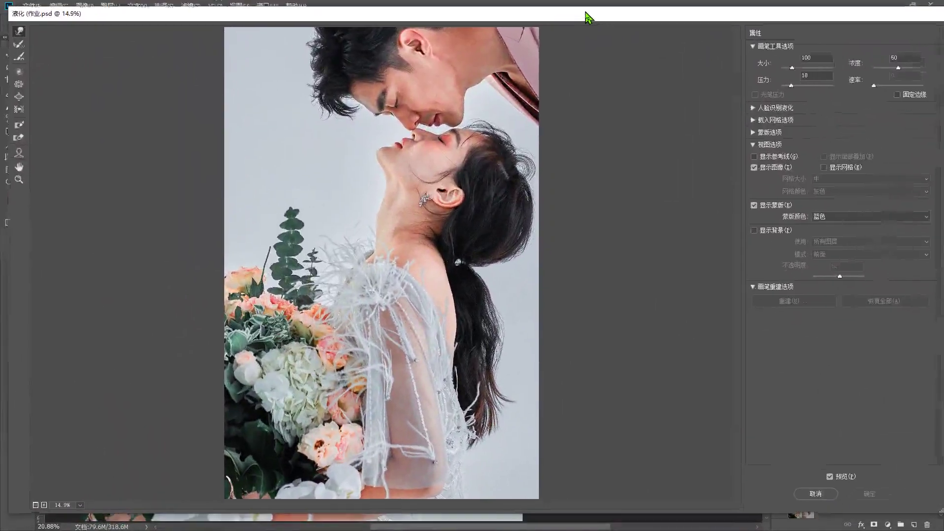
drag(585, 12, 579, 6)
scroll(304, 128, up, 1)
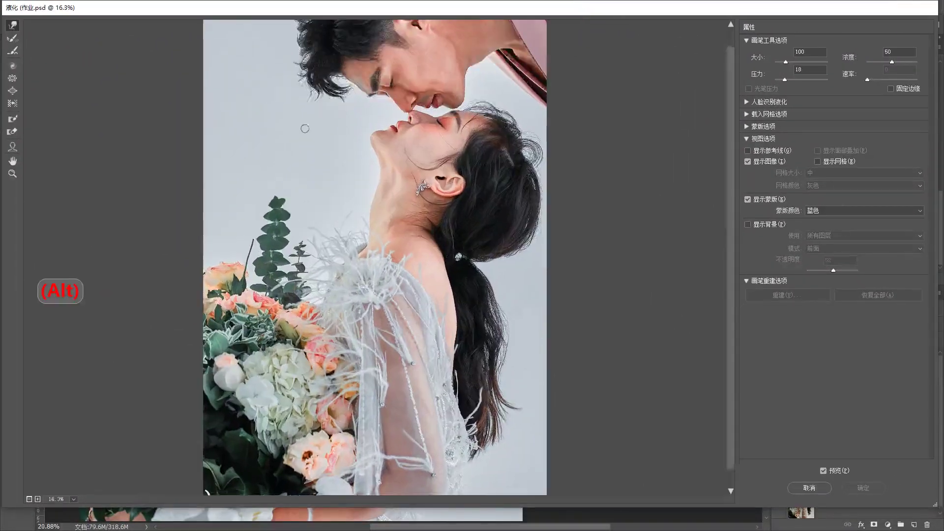
scroll(305, 128, up, 3)
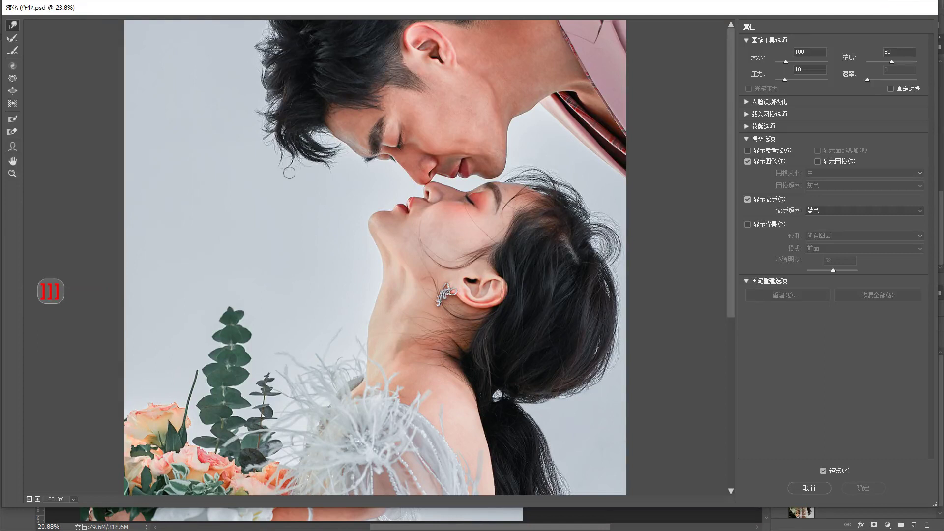
key(bracketright)
key(bracketright)
key(bracketright)
key(bracketright)
key(bracketright)
key(shift)
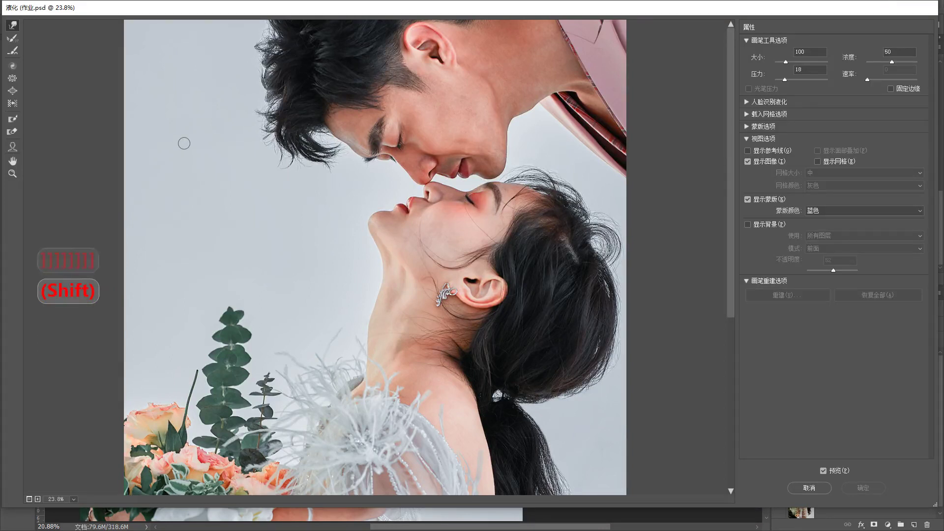
key(bracketright)
key(bracketright)
key(bracketright)
key(bracketright)
key(bracketright)
key(bracketright)
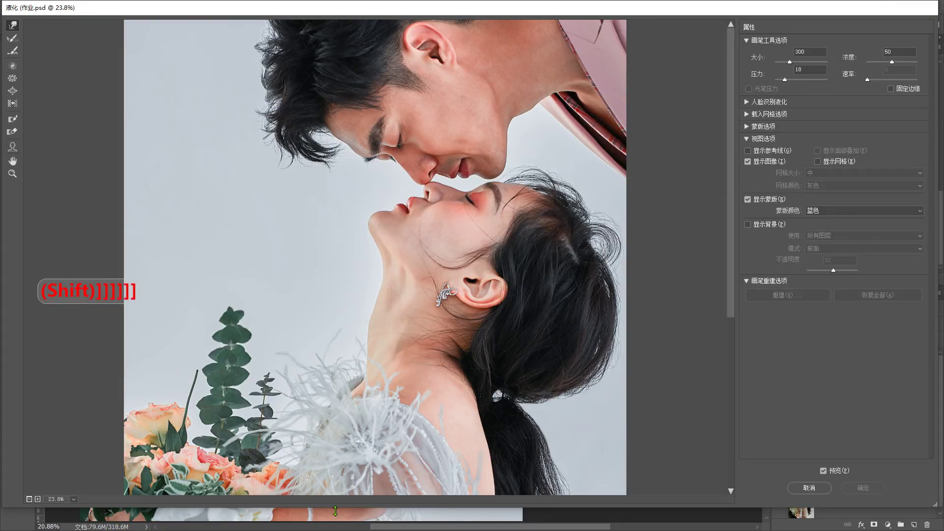
drag(336, 511, 336, 530)
key(bracketright)
key(bracketright)
key(bracketright)
key(bracketright)
key(bracketright)
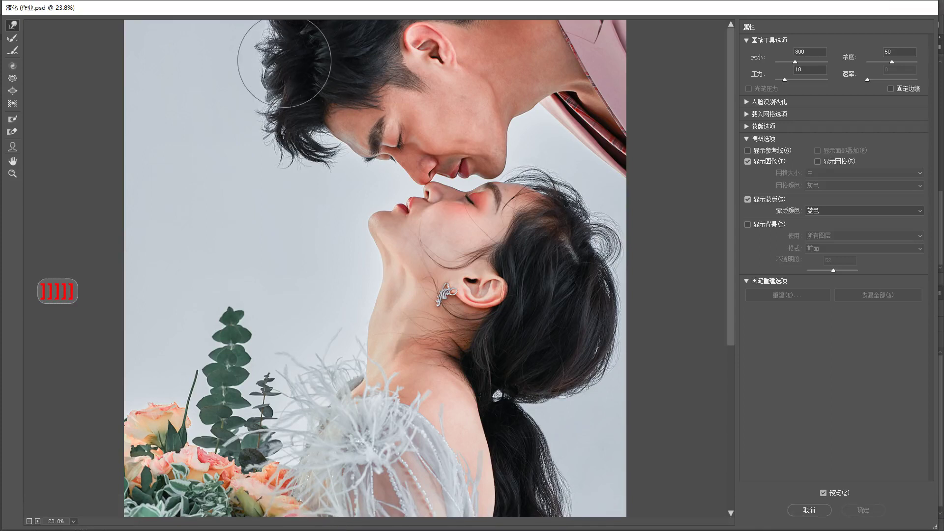
Step: Reshape the outline of the groom's hair with the Forward Warp tool, using brush sizes between 300 and 800
mouse_move(285, 61)
mouse_down()
mouse_move(290, 55)
mouse_move(268, 74)
mouse_move(263, 95)
mouse_up()
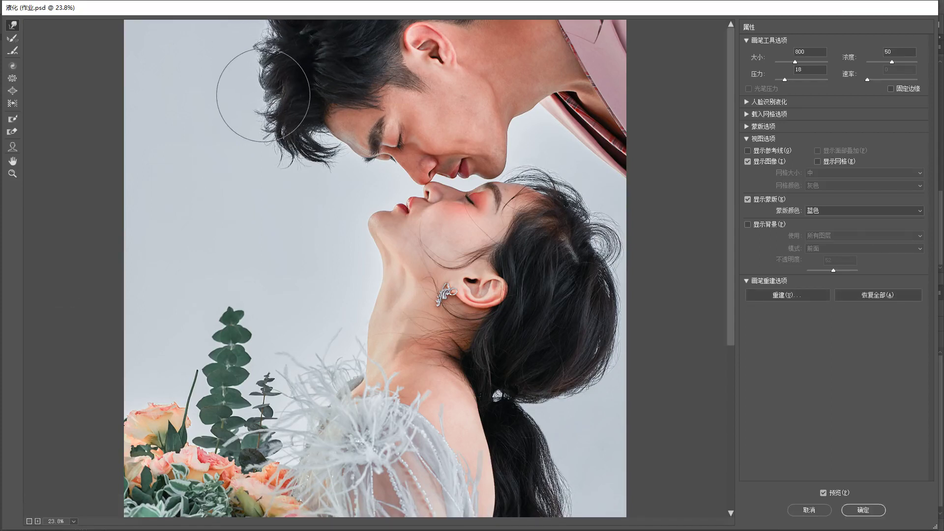
key(bracketleft)
key(bracketleft)
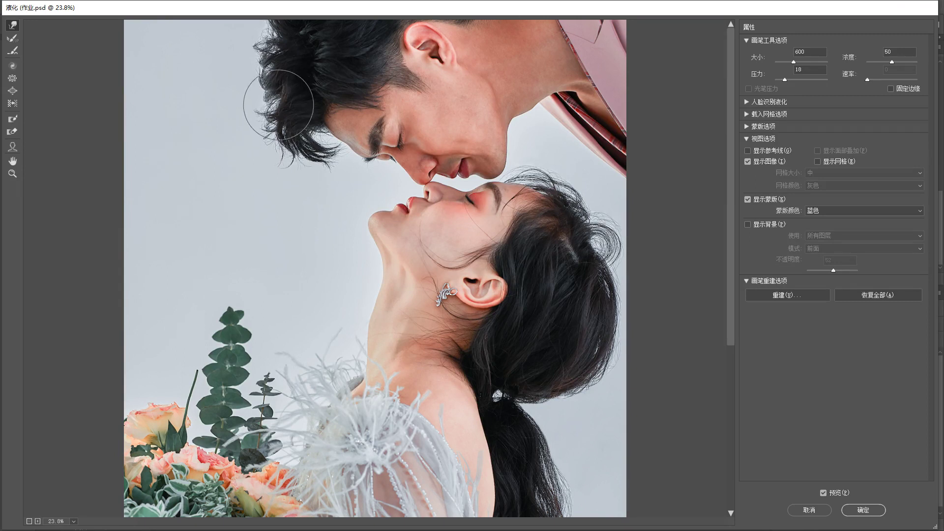
key(bracketright)
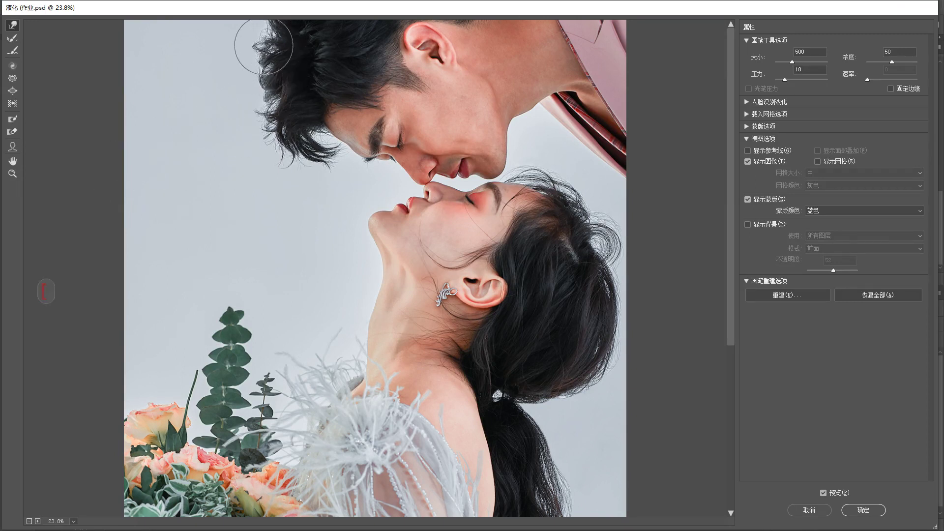
key(bracketright)
key(bracketleft)
key(bracketleft)
key(bracketleft)
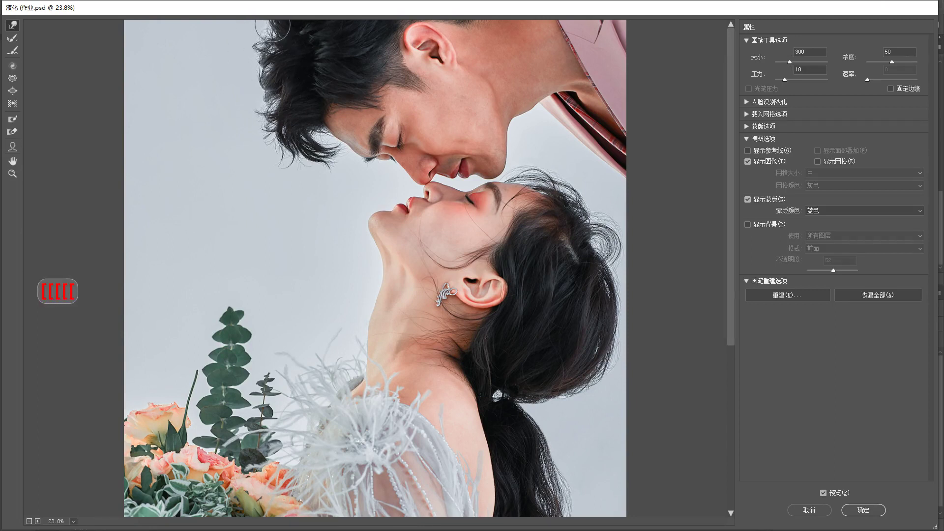
key(bracketright)
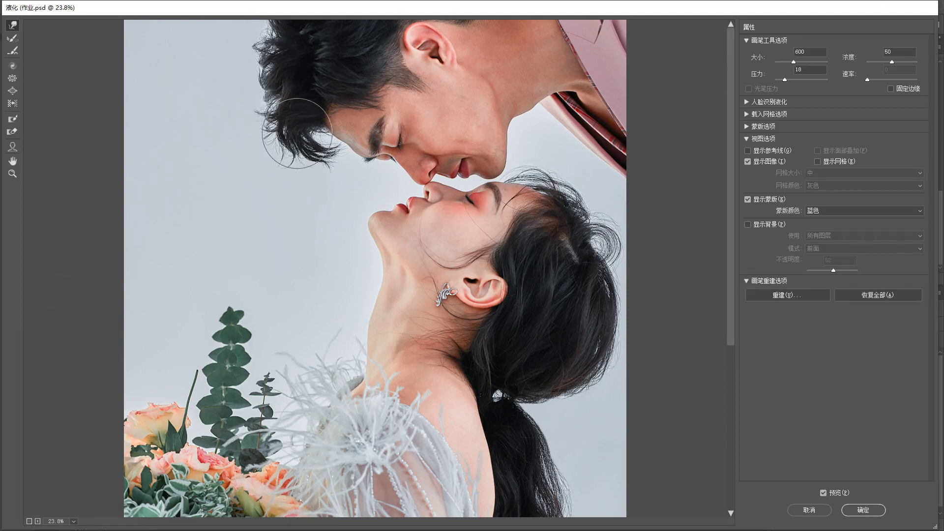
Step: Refine the groom's fringe and forehead contour with the Forward Warp tool, using brush sizes between 400 and 600
scroll(337, 173, up, 2)
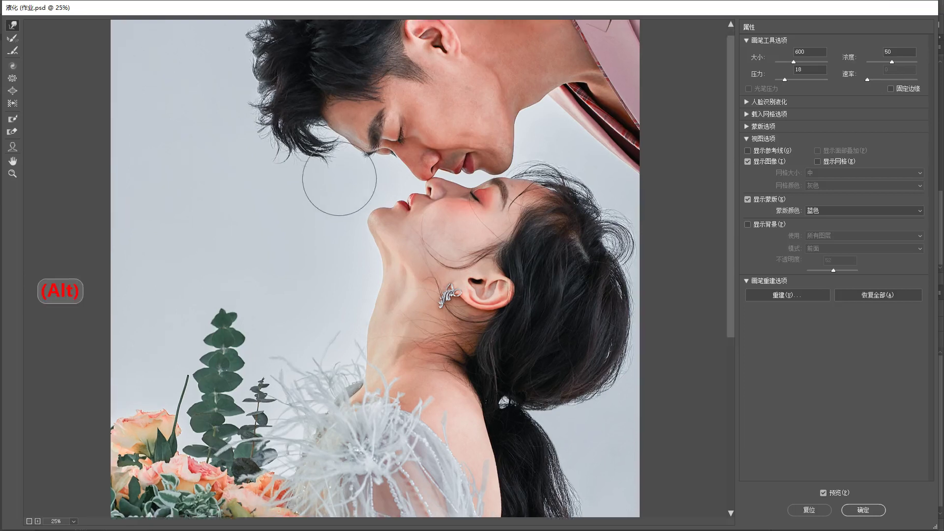
mouse_move(365, 172)
mouse_down()
mouse_move(364, 211)
mouse_move(388, 210)
mouse_move(385, 261)
mouse_move(374, 273)
mouse_up()
scroll(365, 211, up, 1)
scroll(389, 209, up, 1)
scroll(386, 261, up, 1)
key(F1)
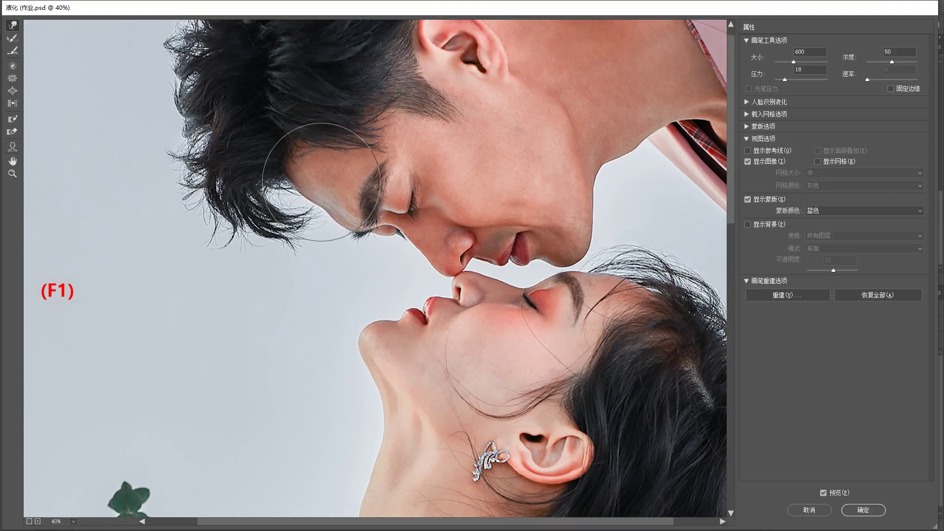
key(bracketleft)
key(bracketleft)
key(bracketleft)
key(bracketleft)
key(bracketleft)
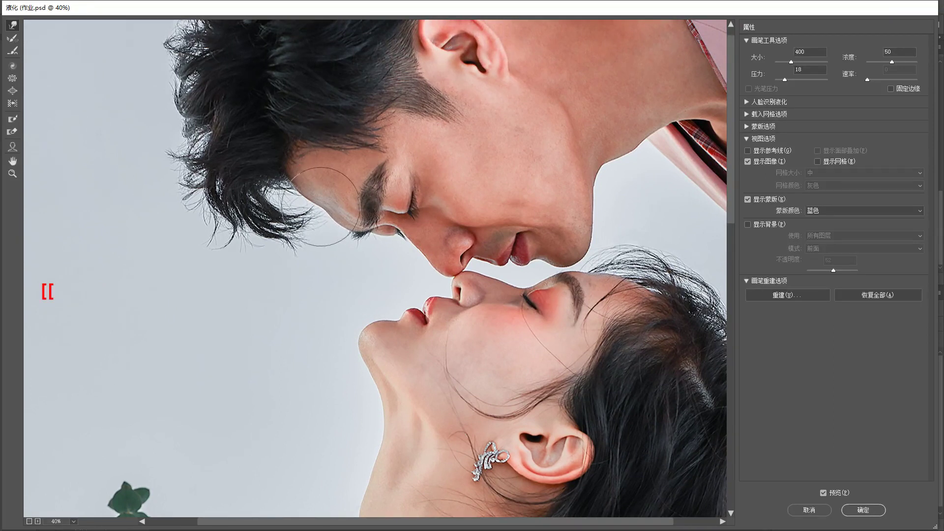
key(bracketright)
key(bracketright)
key(bracketright)
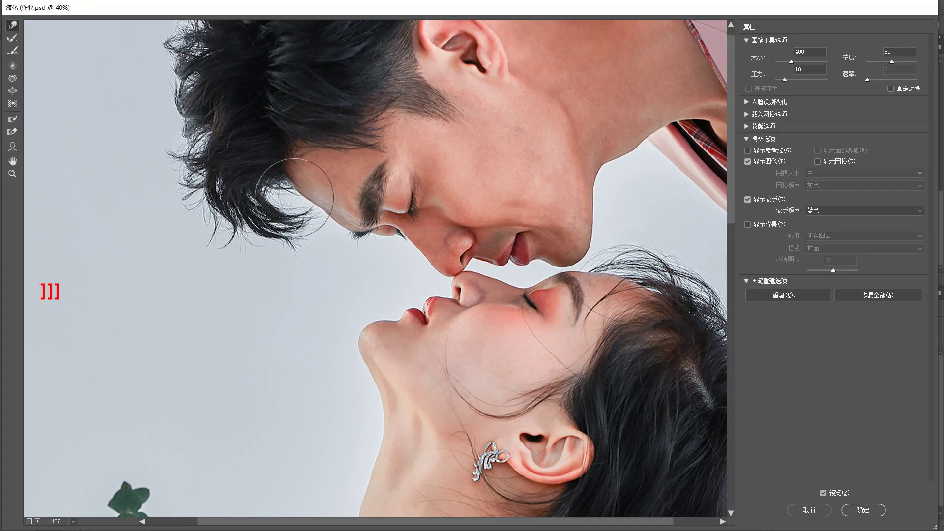
key(bracketright)
key(bracketright)
Step: Refine the bridge of the groom's nose with the Forward Warp tool, reducing the brush to about 200
drag(551, 199, 569, 221)
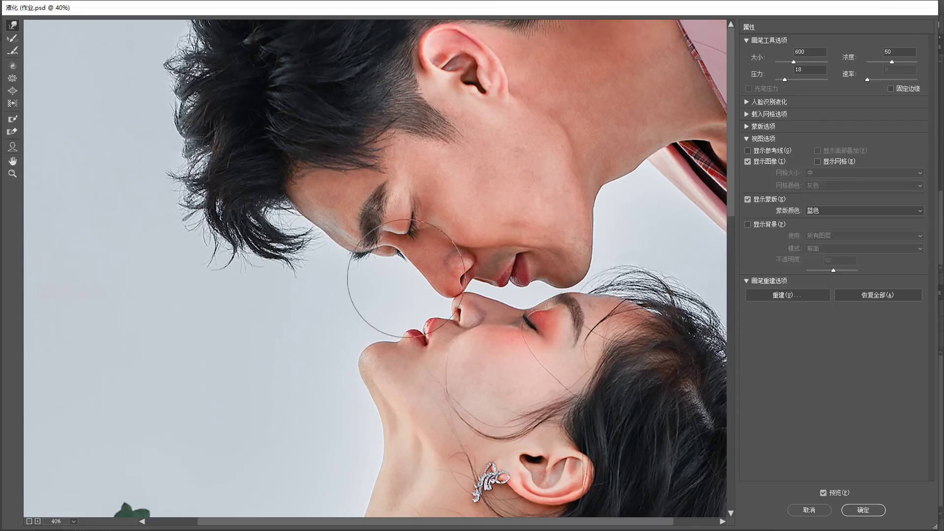
key(bracketleft)
key(bracketleft)
key(bracketleft)
key(bracketleft)
key(bracketleft)
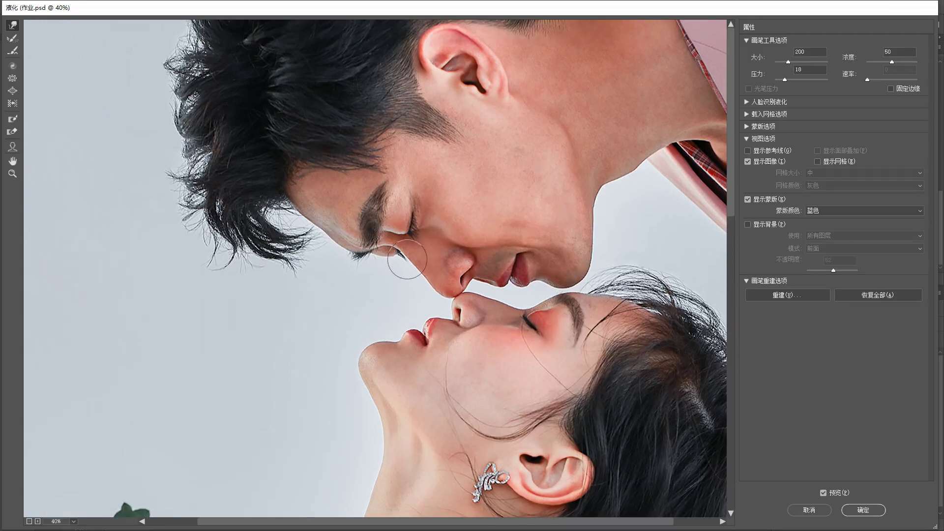
key(bracketright)
key(bracketright)
key(bracketleft)
key(bracketleft)
key(bracketleft)
key(bracketleft)
key(bracketleft)
Step: Refine the tip and wing of the groom's nose with the Forward Warp tool, using brush sizes of 250 to 300
key(bracketright)
key(bracketright)
key(bracketright)
key(bracketright)
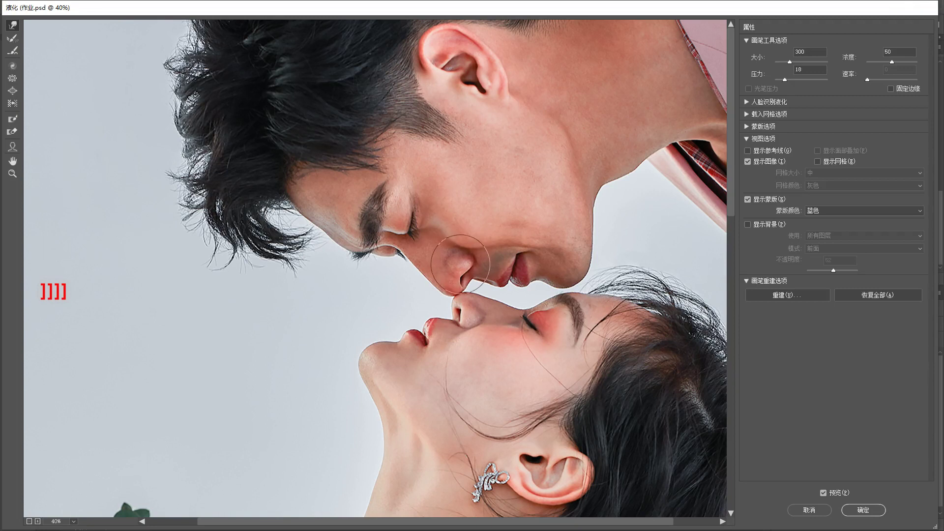
key(bracketleft)
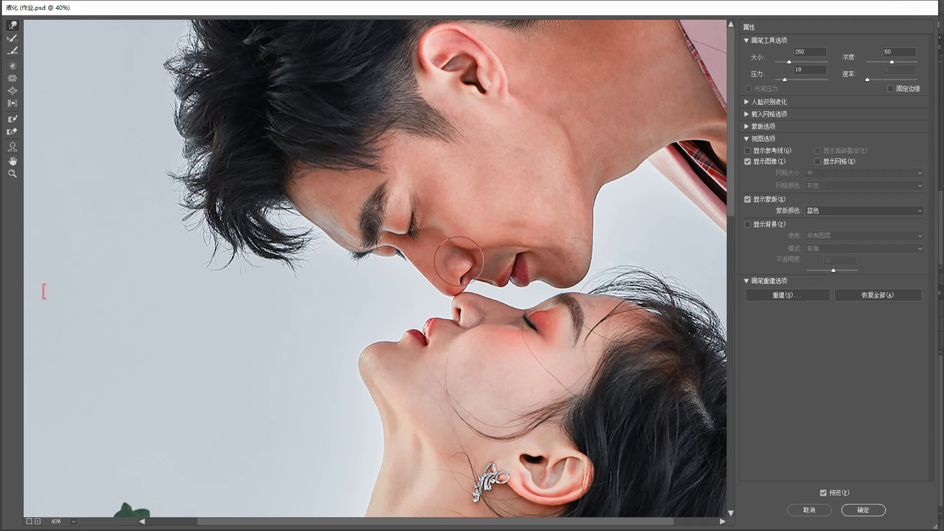
key(bracketleft)
key(bracketleft)
key(bracketleft)
drag(454, 268, 443, 268)
Step: Smooth the groom's chin contour with the Forward Warp tool, using brush sizes between 200 and 600
key(bracketright)
key(bracketright)
key(bracketright)
key(bracketright)
key(bracketright)
key(bracketright)
key(bracketright)
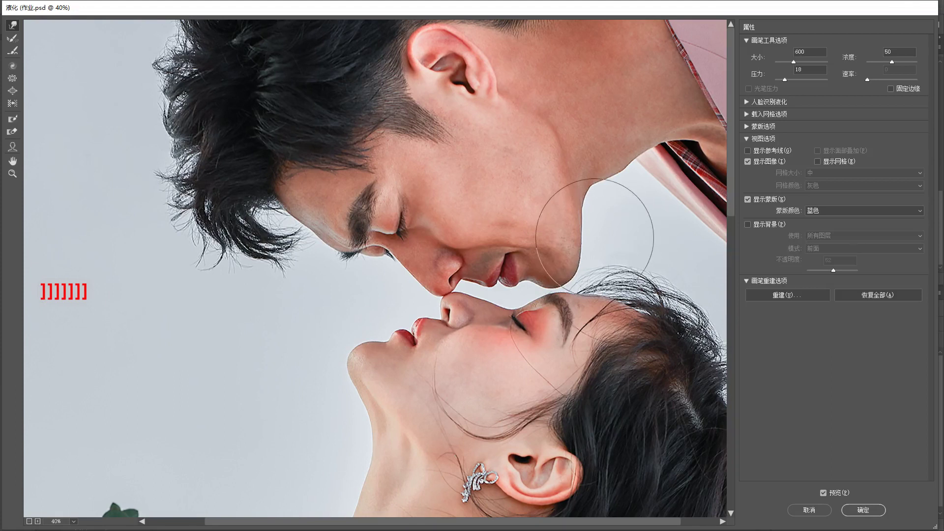
key(bracketleft)
key(bracketleft)
drag(606, 236, 599, 234)
key(bracketleft)
key(bracketleft)
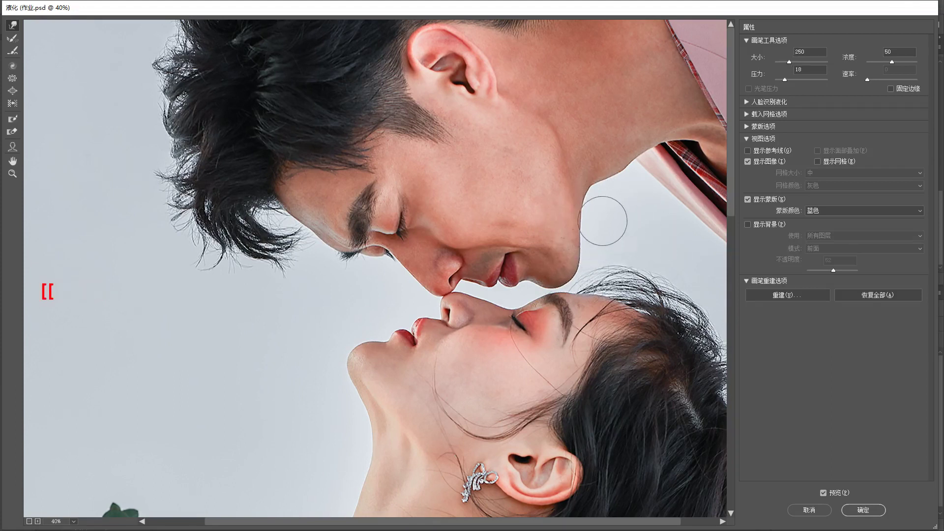
key(bracketleft)
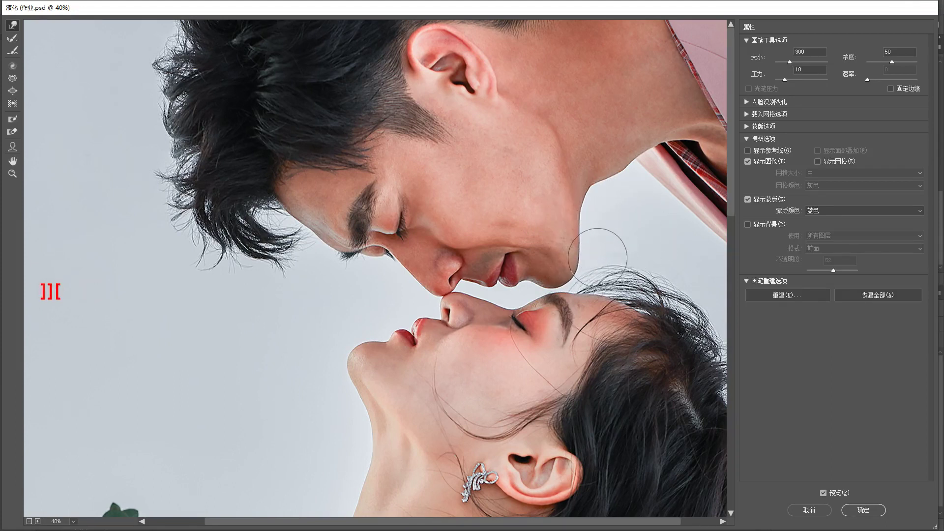
drag(590, 262, 591, 245)
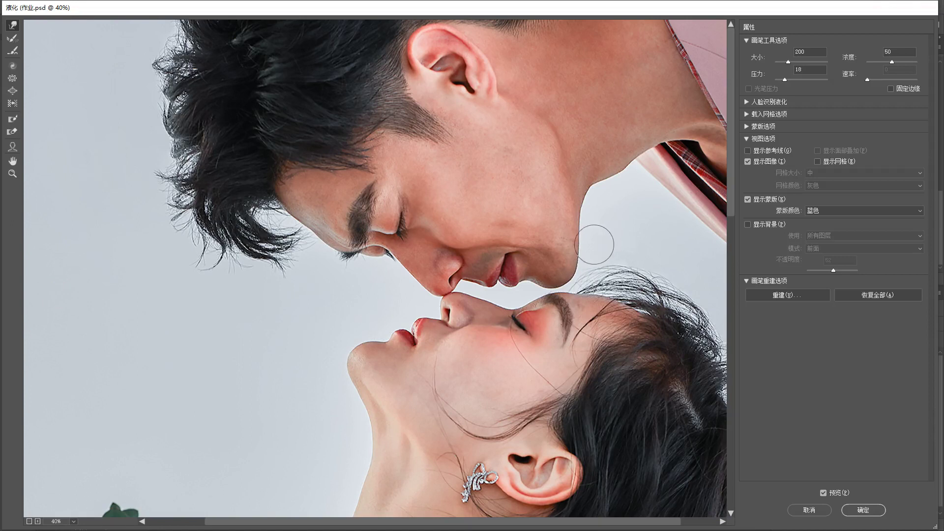
Step: Refine the groom's jaw and neck contour with the Forward Warp tool, using brush sizes between 300 and 1100
key(bracketright)
key(bracketright)
key(bracketright)
key(space)
key(bracketleft)
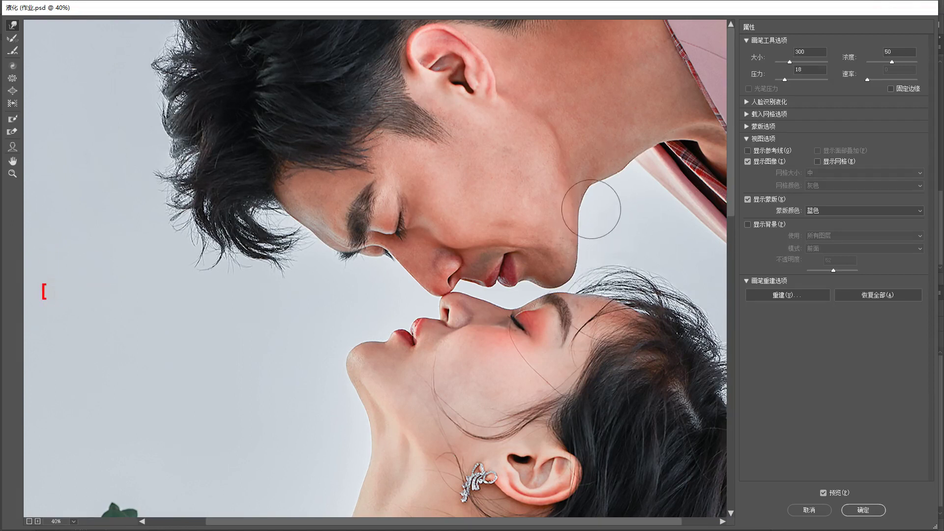
key(bracketright)
key(bracketright)
key(bracketright)
key(bracketright)
key(bracketright)
key(bracketright)
key(bracketright)
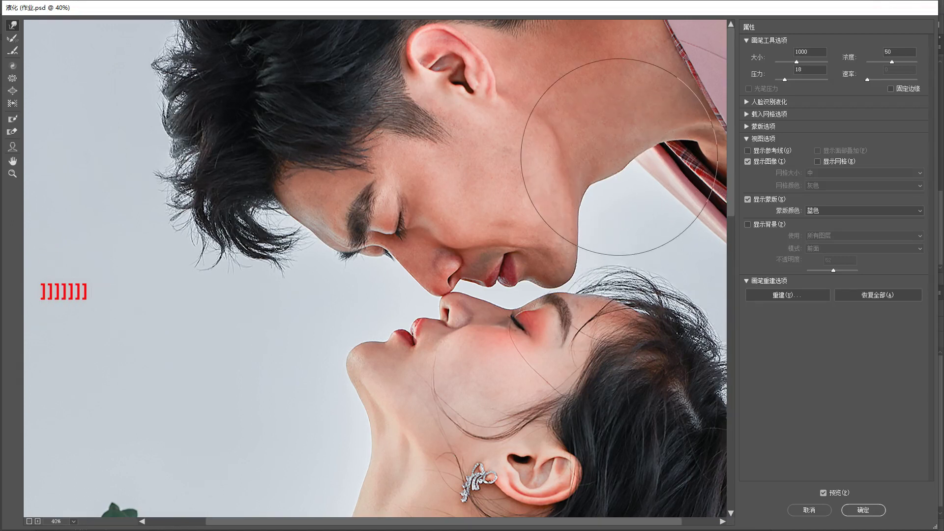
scroll(619, 157, down, 1)
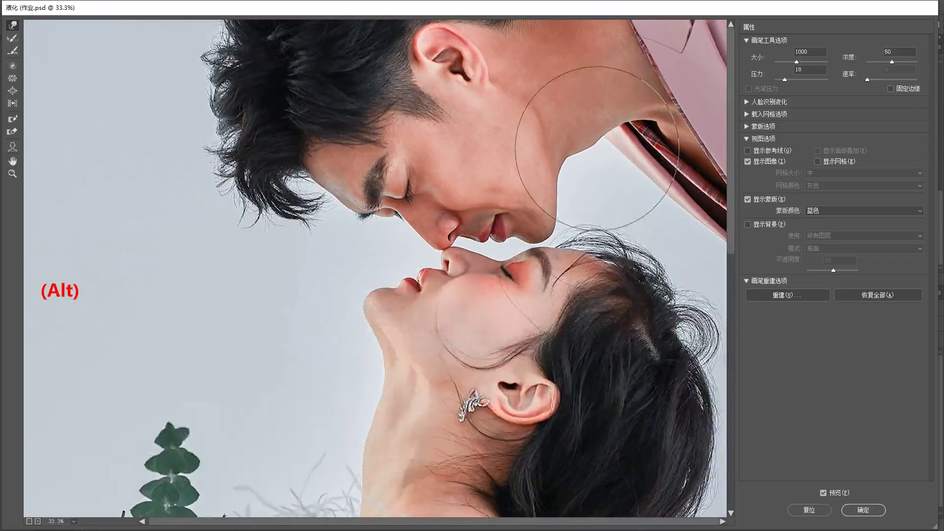
key(bracketleft)
key(bracketright)
key(bracketright)
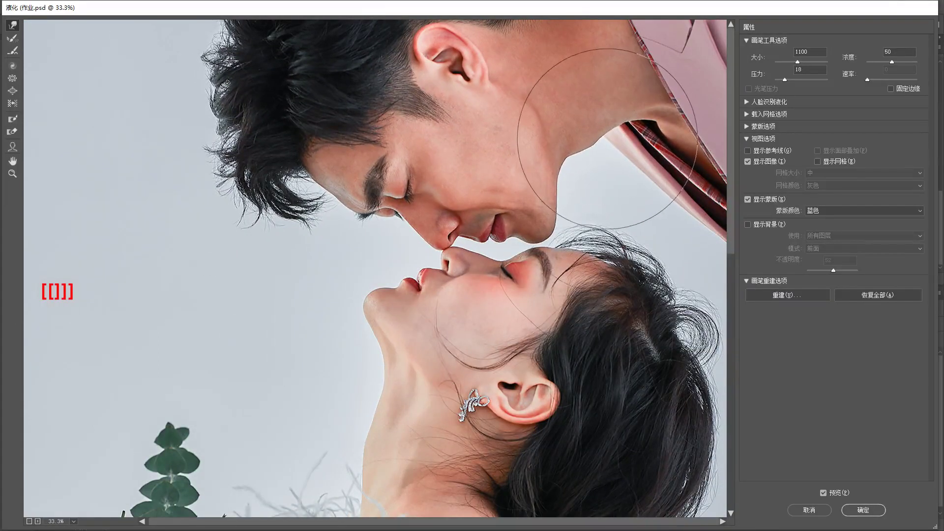
key(bracketleft)
key(bracketleft)
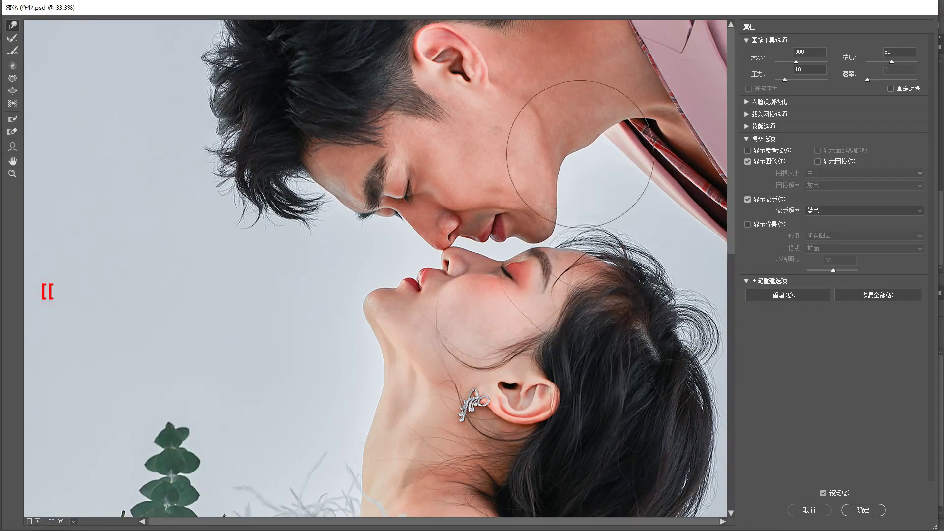
Step: Compare the groom's face before and after liquifying by toggling the preview off and on
key(p)
key(p)
key(p)
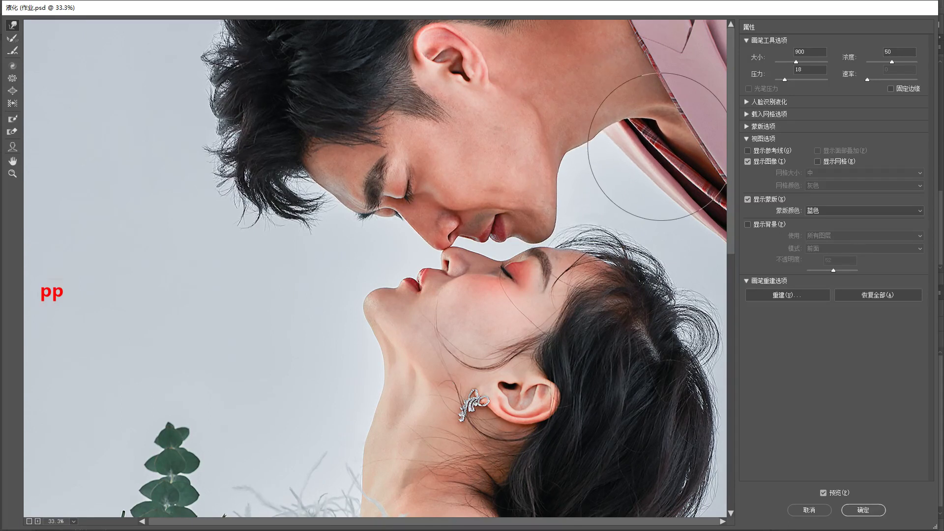
key(p)
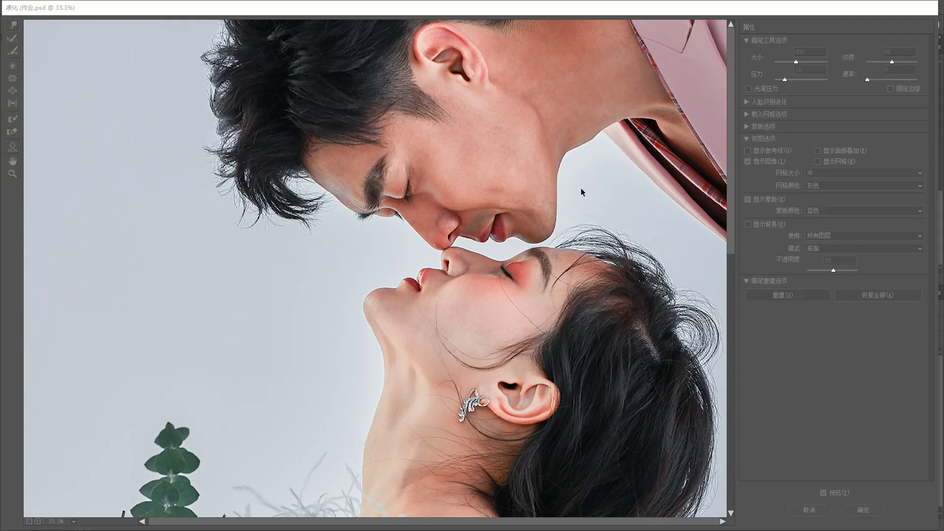
key(p)
key(p)
key(p)
key(p)
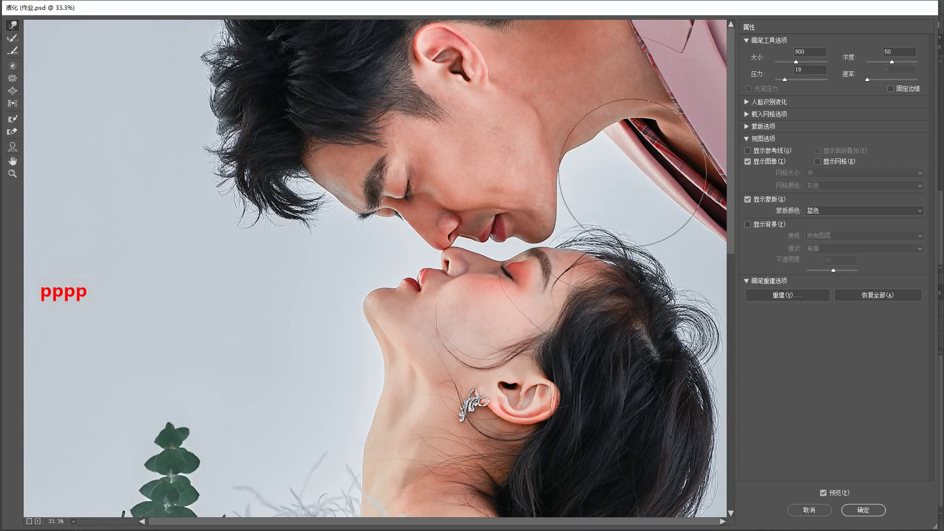
Step: Touch up the groom's jaw and the bridge of his nose with the Forward Warp tool, reducing the brush from 400 to 175
key(bracketleft)
key(bracketleft)
drag(585, 125, 547, 96)
key(bracketleft)
key(bracketleft)
key(bracketleft)
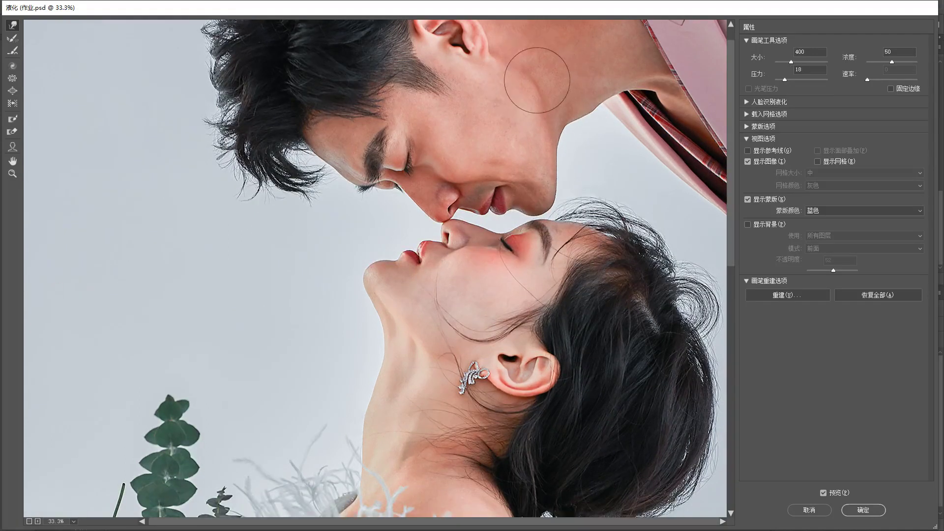
mouse_move(523, 221)
mouse_down()
mouse_move(523, 179)
mouse_move(523, 249)
mouse_move(523, 194)
mouse_up()
key(bracketleft)
key(bracketleft)
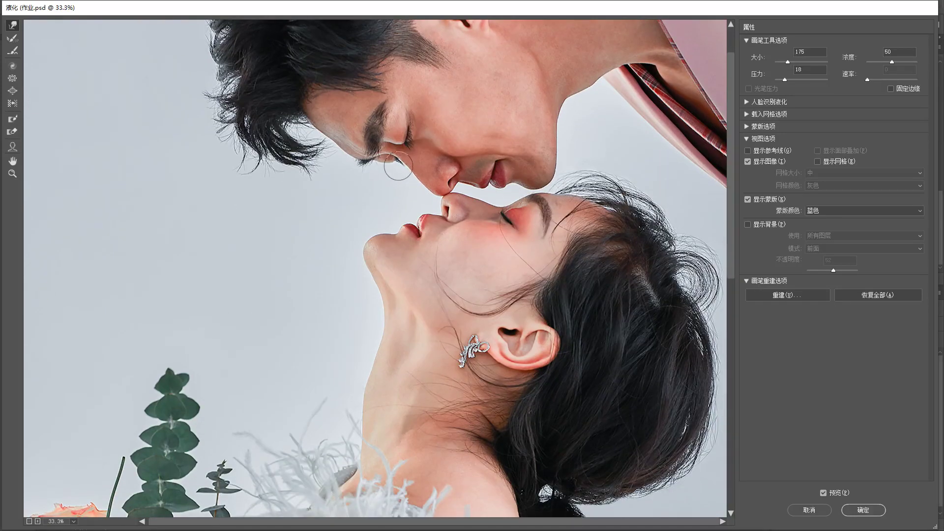
Step: Refine the bride's nose, lip and chin profile with the Forward Warp tool at brush size 200
mouse_move(478, 247)
mouse_down()
mouse_move(491, 259)
mouse_move(495, 227)
mouse_move(467, 253)
mouse_up()
scroll(500, 229, up, 1)
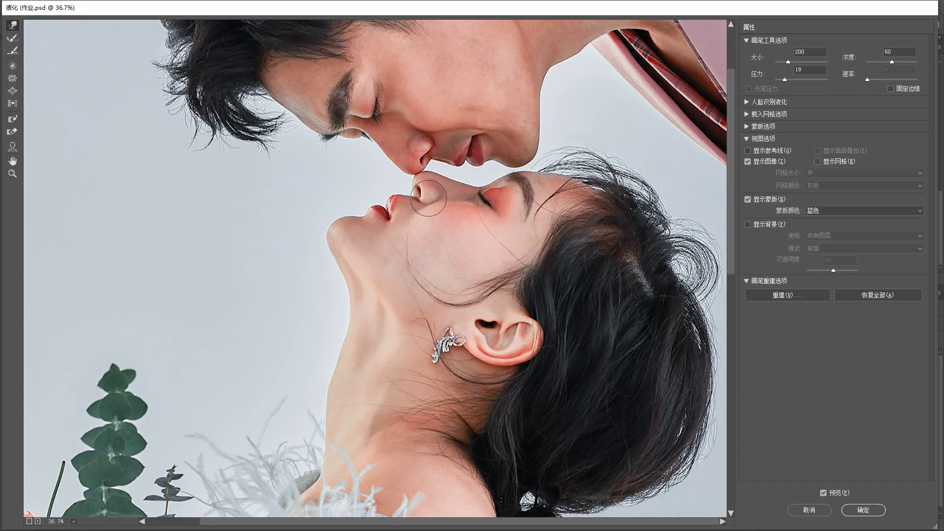
key(bracketleft)
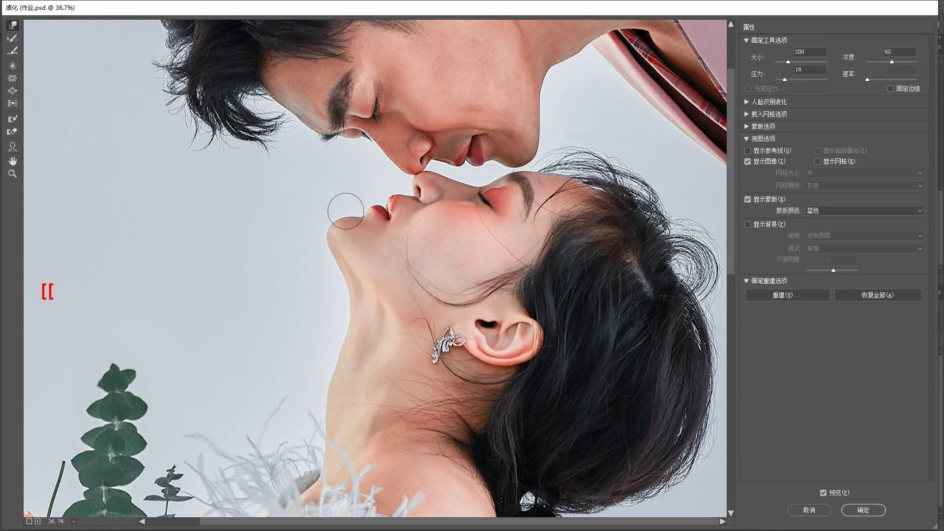
Step: Refine the bride's throat and neck contour with the Forward Warp tool, using brush sizes of 400 to 500
key(bracketright)
key(bracketright)
key(bracketright)
key(bracketright)
key(bracketright)
key(bracketright)
key(space)
drag(328, 279, 329, 236)
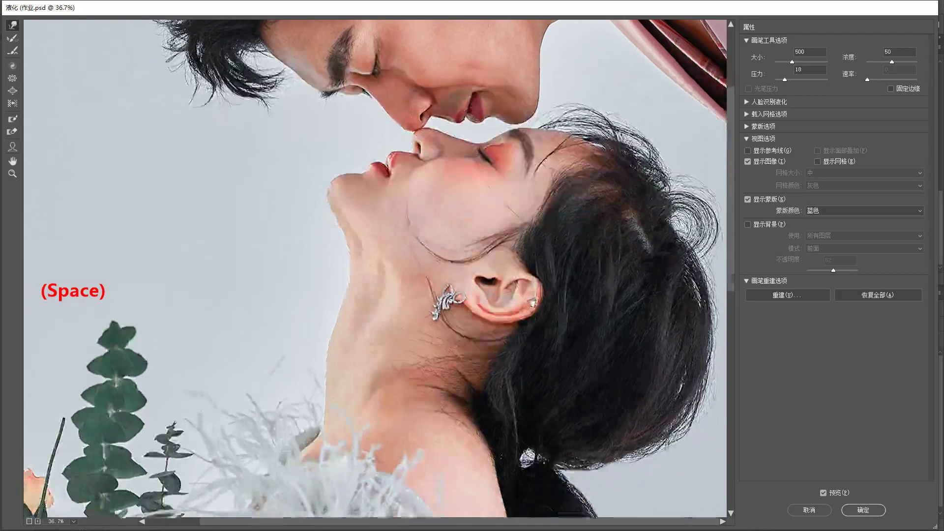
key(bracketleft)
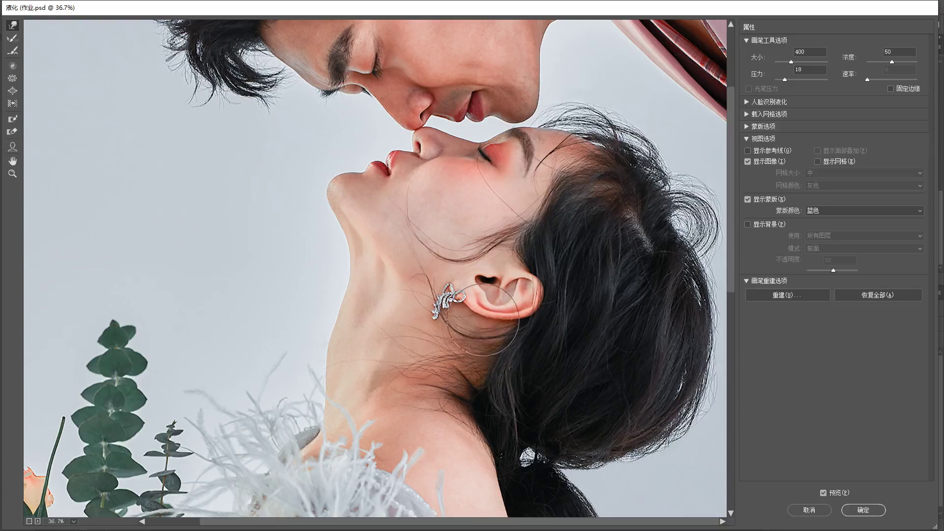
key(space)
alt+click(557, 306)
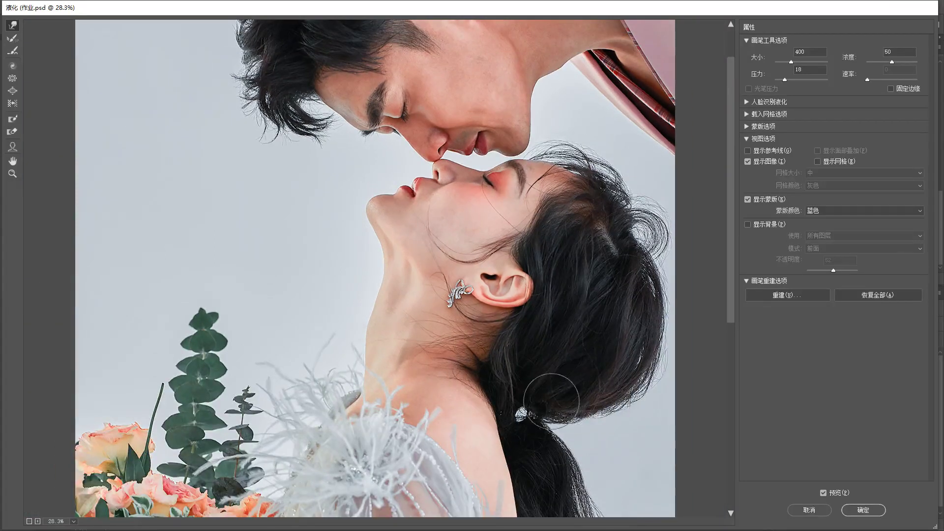
Step: Reshape the underside of the bride's hair beside the hair tie with the Forward Warp tool, using brush sizes between 175 and 600
key(bracketright)
key(bracketright)
key(bracketright)
key(bracketright)
key(bracketleft)
key(bracketleft)
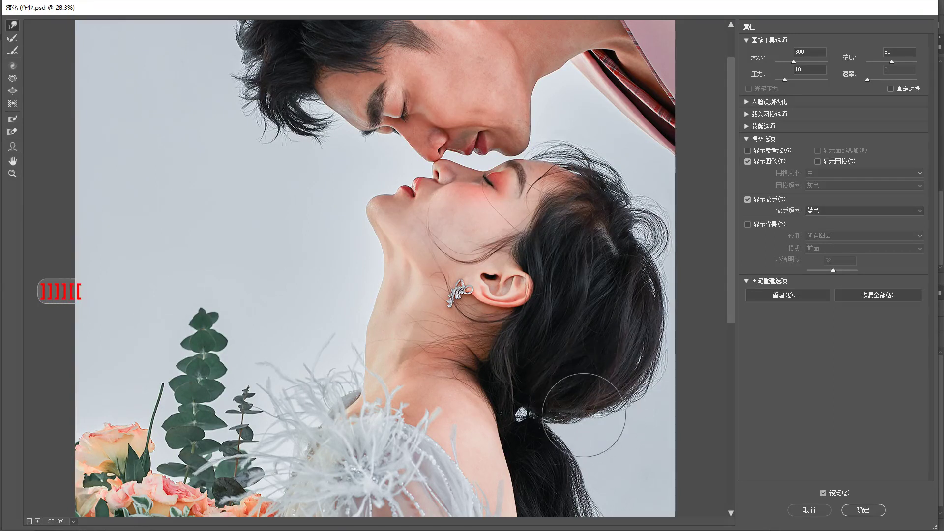
key(bracketleft)
key(bracketleft)
key(bracketleft)
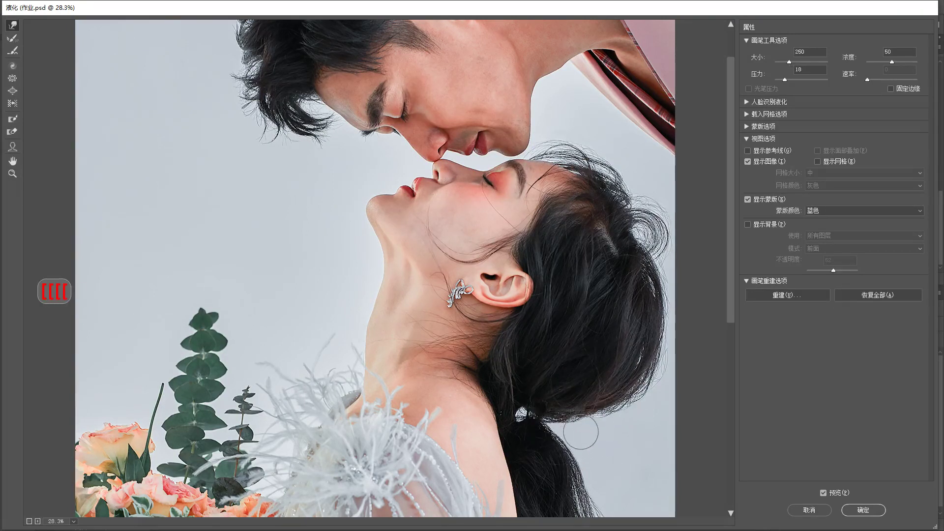
key(space)
drag(576, 429, 581, 394)
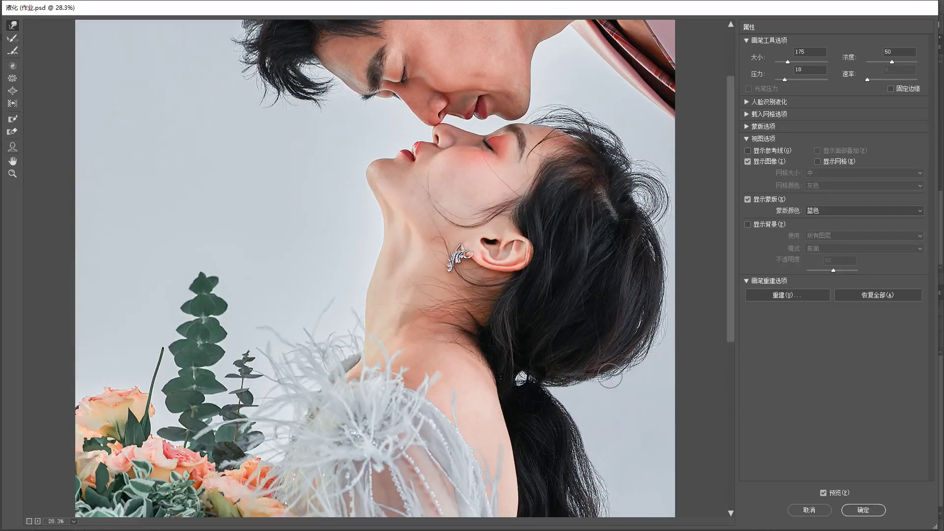
Step: Smooth the lower hair edge above the bride's ponytail with the Forward Warp tool at brush size 250
key(bracketright)
key(bracketright)
key(bracketright)
key(bracketleft)
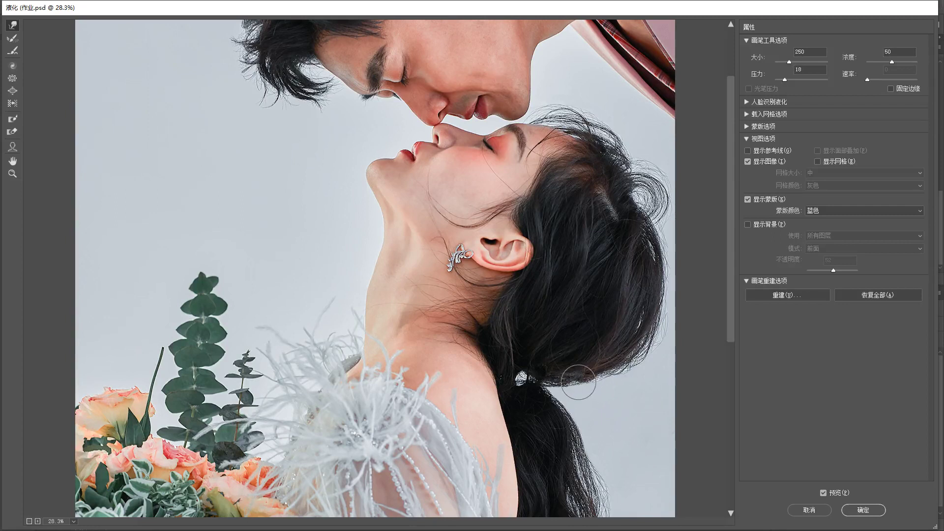
key(bracketleft)
key(bracketleft)
Step: Round the lower back curve of the bride's hair with the Forward Warp tool, using brush sizes of 250 to 400
key(bracketright)
key(bracketright)
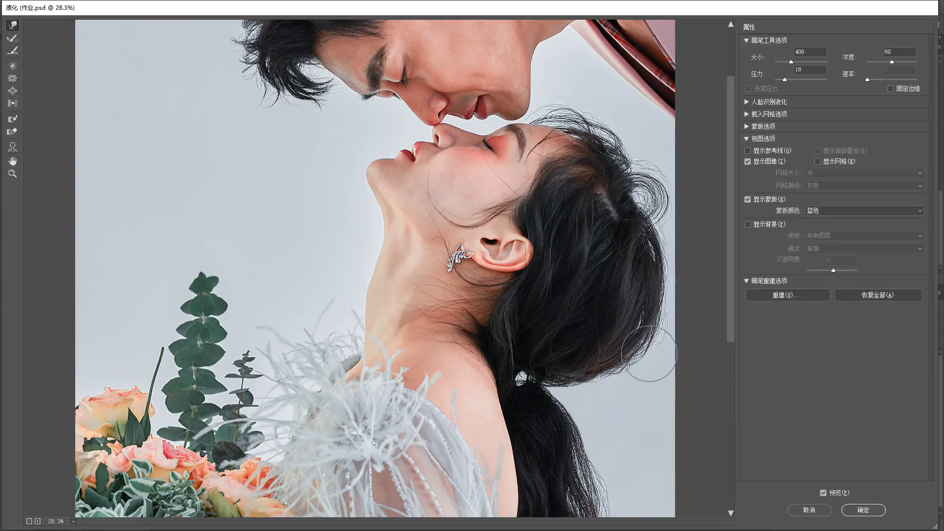
key(bracketleft)
key(bracketleft)
key(bracketleft)
key(bracketright)
key(bracketright)
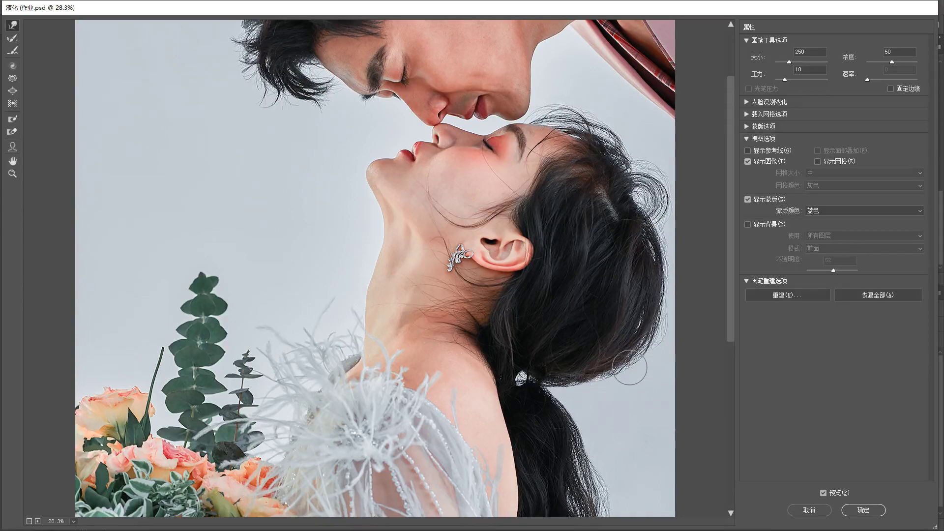
key(bracketright)
drag(621, 428, 621, 400)
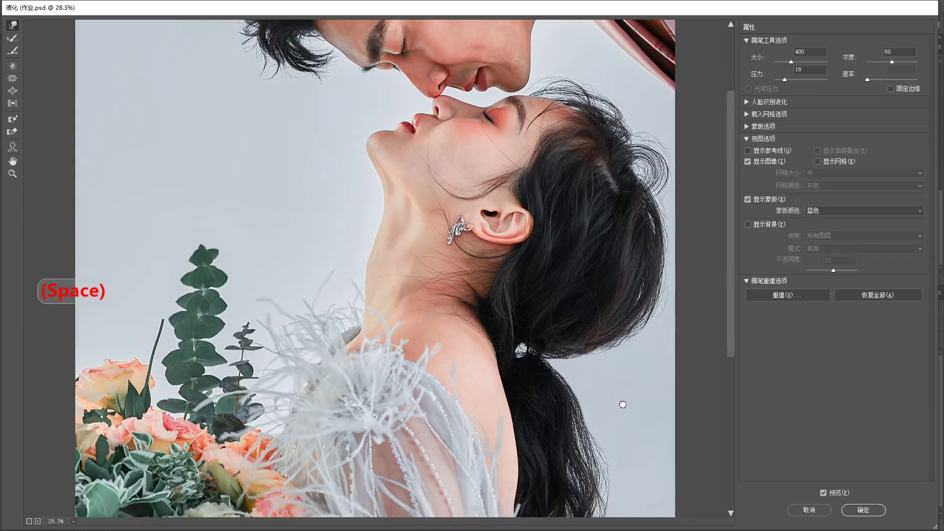
Step: Adjust the loose strands behind the bride's crown with the Forward Warp tool, reducing the brush to 175
key(bracketright)
key(bracketright)
key(bracketright)
key(bracketright)
key(bracketleft)
key(bracketleft)
key(bracketleft)
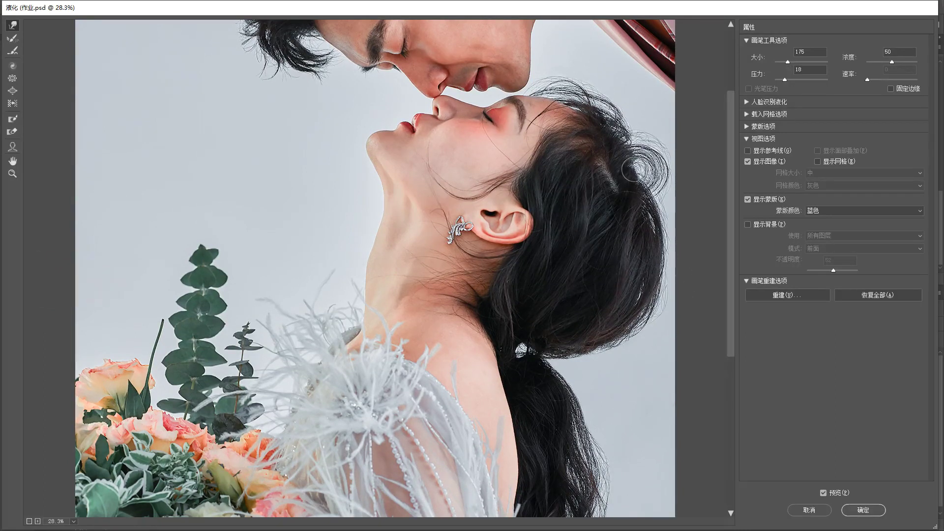
key(space)
drag(633, 175, 675, 196)
Step: Refine the hair outline at the back of the bride's crown with brush sizes of 200 to 300
key(bracketright)
key(bracketright)
key(bracketright)
key(bracketright)
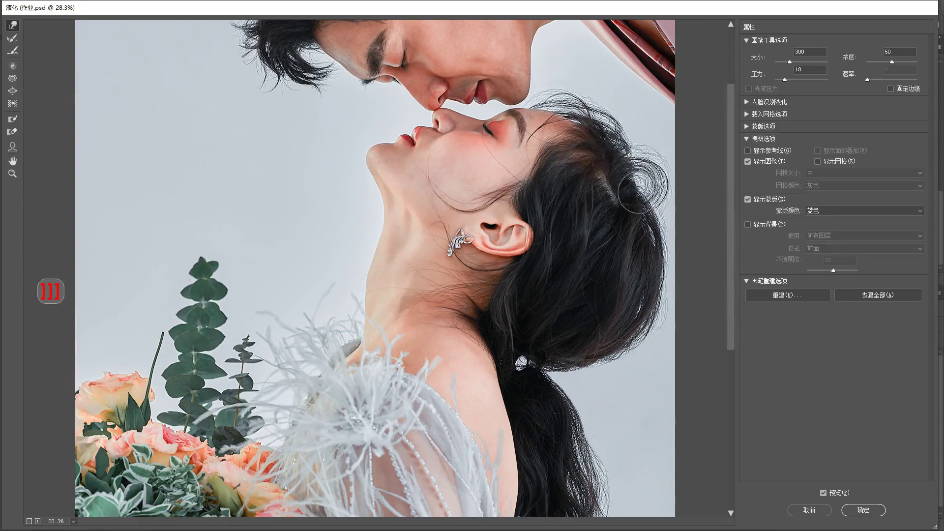
key(bracketleft)
key(bracketleft)
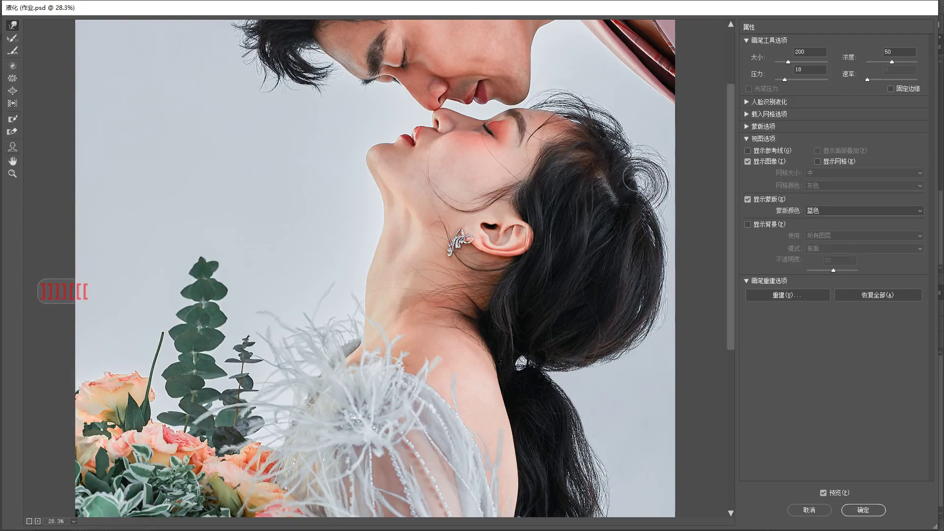
key(space)
drag(641, 195, 639, 217)
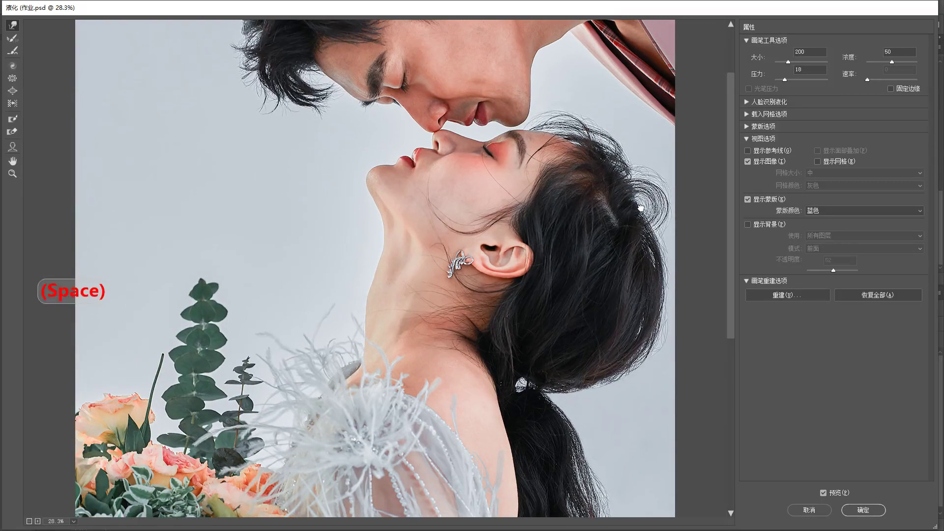
Step: Shape the top and back of the bride's crown with the Forward Warp tool, enlarging the brush from 250 to 500
key(bracketright)
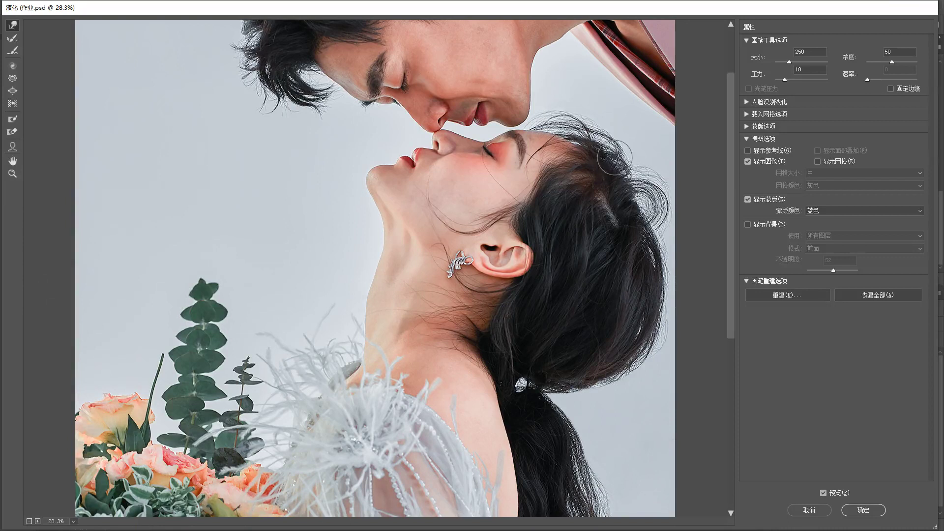
key(bracketright)
key(bracketright)
key(bracketright)
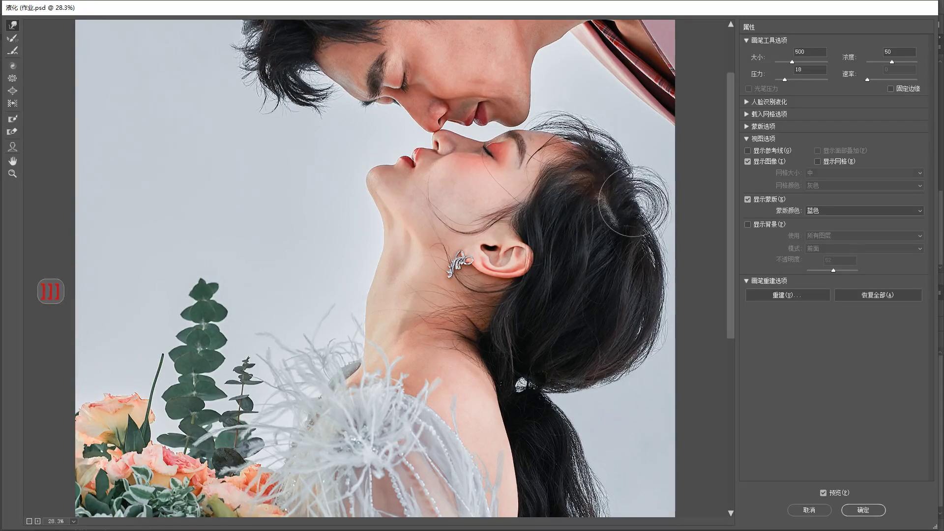
key(space)
drag(639, 379, 639, 354)
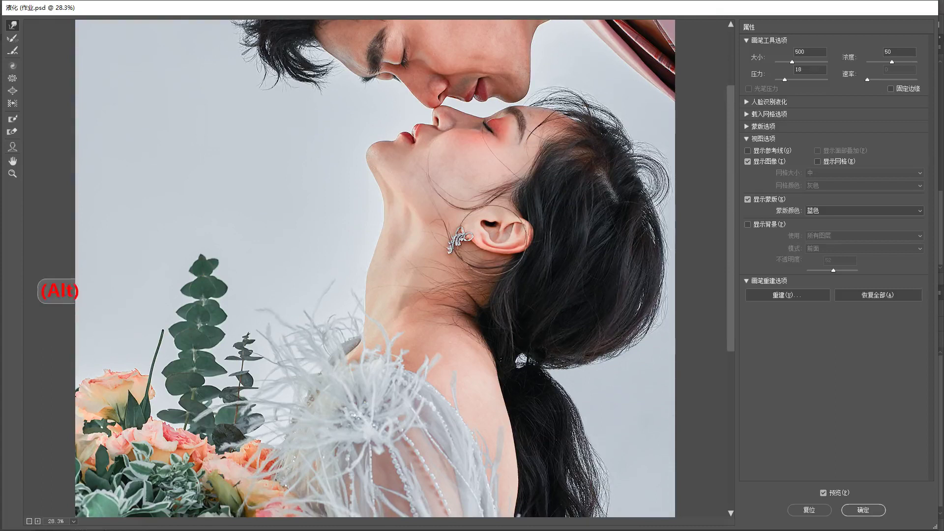
Step: Shape the front contour of the bride's neck with the Forward Warp tool, varying the brush size between 400 and 900
alt+scroll(507, 316, up, 1)
key(space)
drag(465, 310, 465, 289)
key(F1)
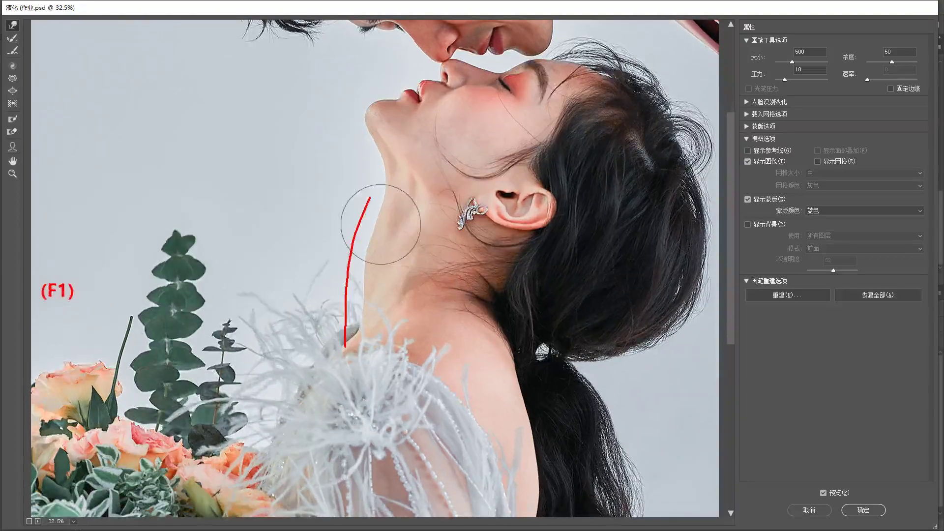
key(bracketright)
key(bracketright)
key(bracketright)
key(bracketright)
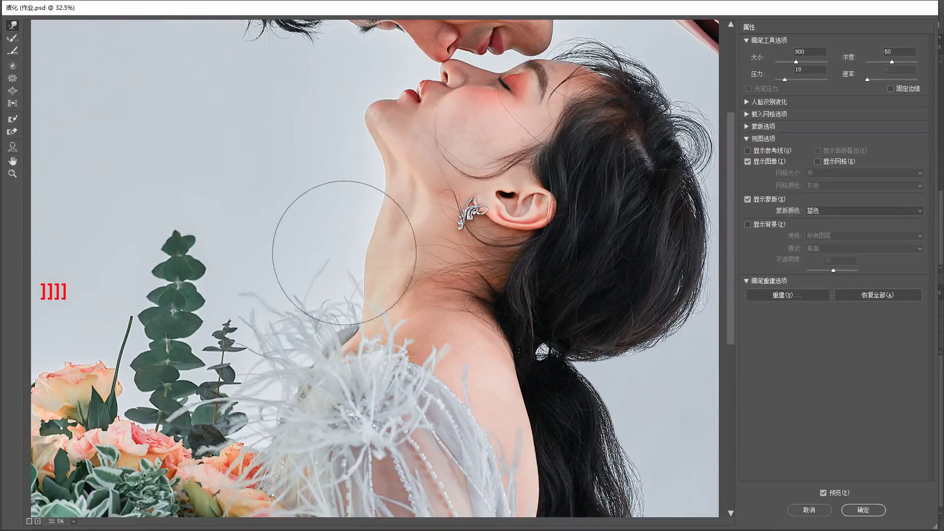
key(bracketleft)
key(bracketleft)
key(bracketleft)
key(bracketleft)
key(bracketleft)
key(bracketleft)
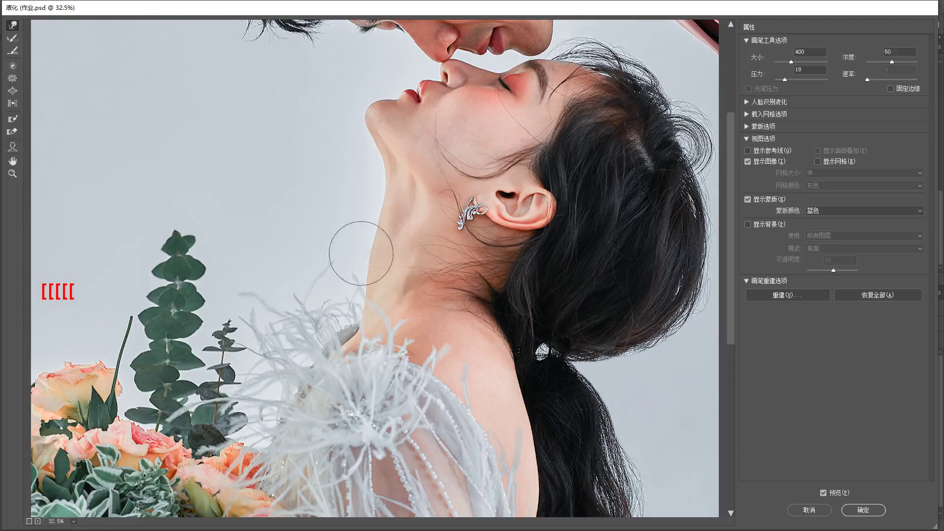
Step: Smooth the bride's neck base and shoulder line with brush sizes of 400 to 700, and compare the result with the original
key(bracketright)
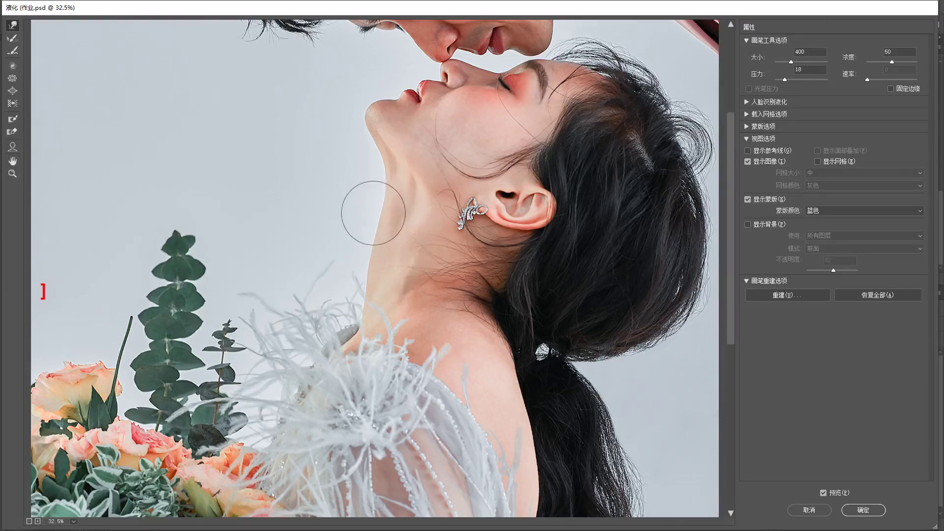
key(bracketright)
key(bracketright)
key(bracketright)
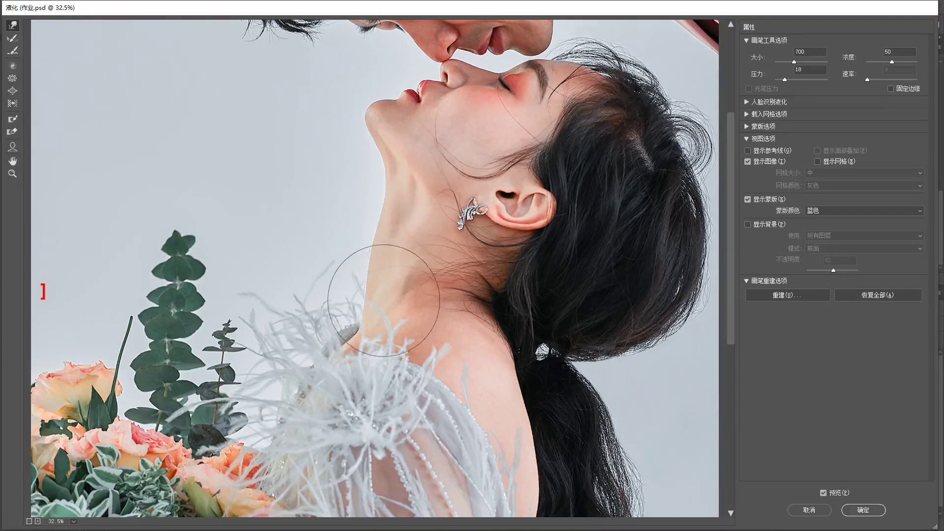
key(bracketleft)
key(bracketleft)
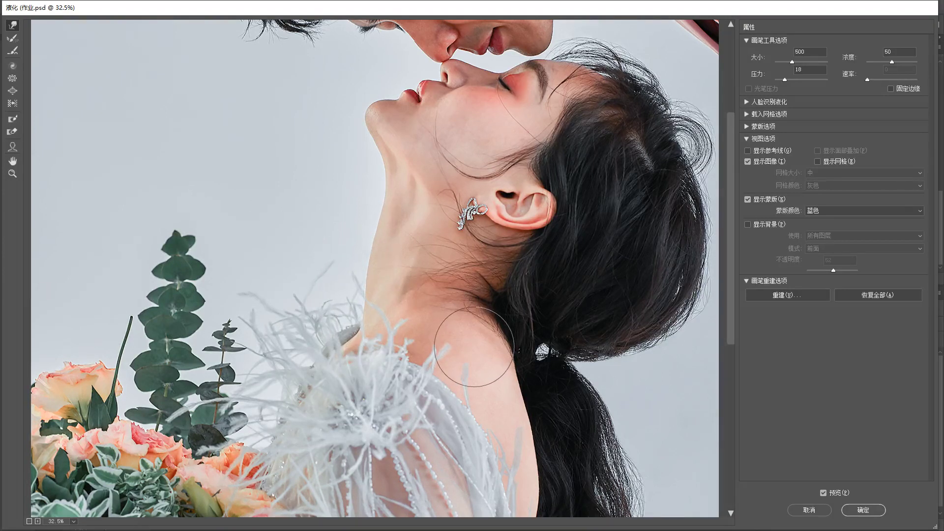
key(p)
key(p)
key(p)
key(p)
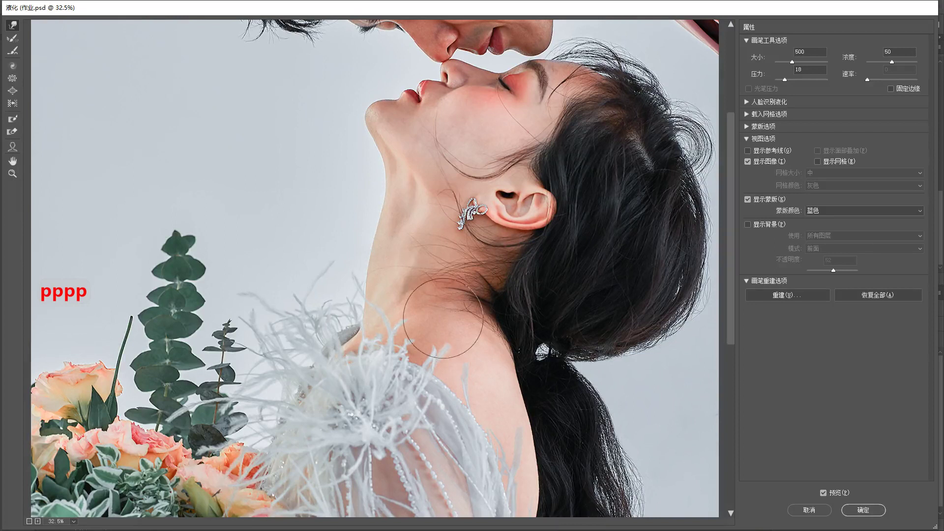
Step: Push in the bride's shoulder and back contour beside the ponytail with the Forward Warp tool, enlarging the brush from 700 to 1100
key(bracketright)
key(bracketright)
key(space)
mouse_move(541, 328)
mouse_down()
mouse_move(541, 350)
mouse_move(535, 181)
mouse_up()
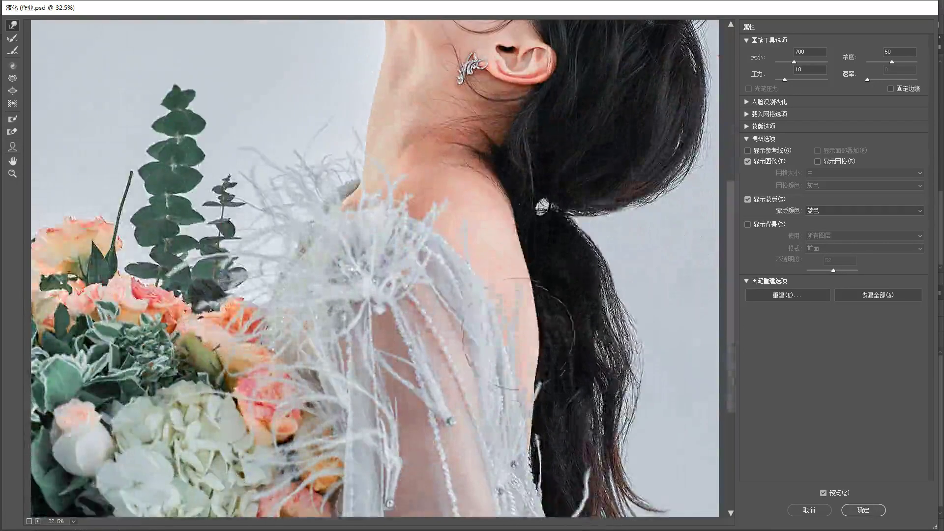
scroll(516, 322, down, 1)
key(alt+space)
key(alt+F1)
mouse_move(478, 234)
mouse_down()
mouse_move(417, 361)
mouse_move(407, 319)
mouse_up()
key(space)
drag(452, 384, 452, 303)
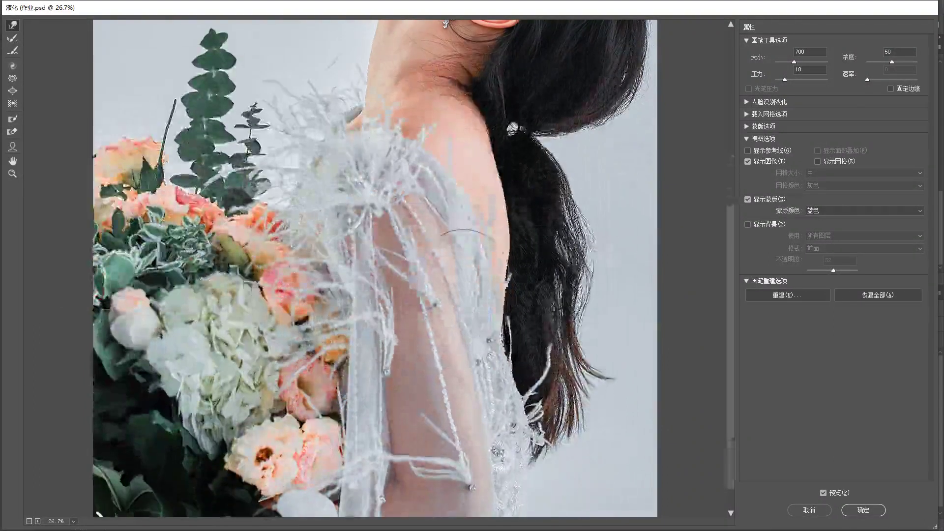
key(bracketright)
key(bracketright)
key(bracketright)
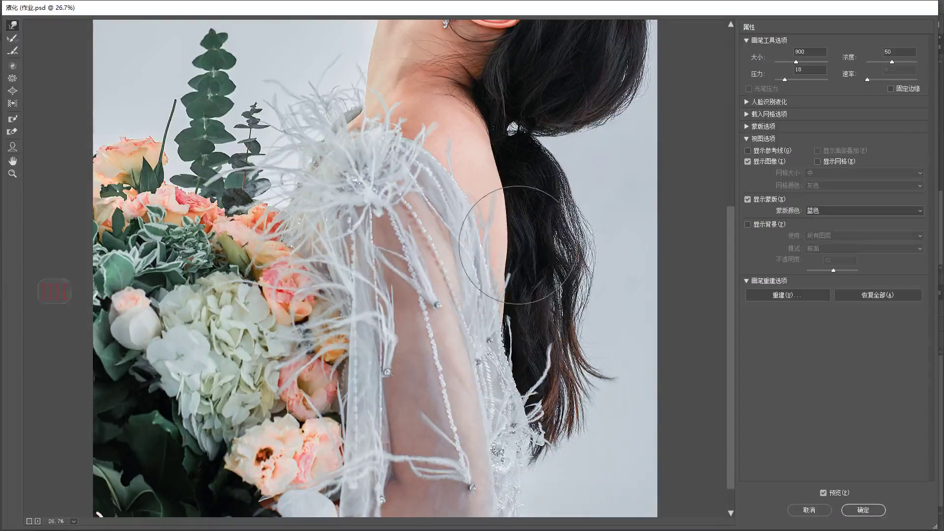
key(bracketright)
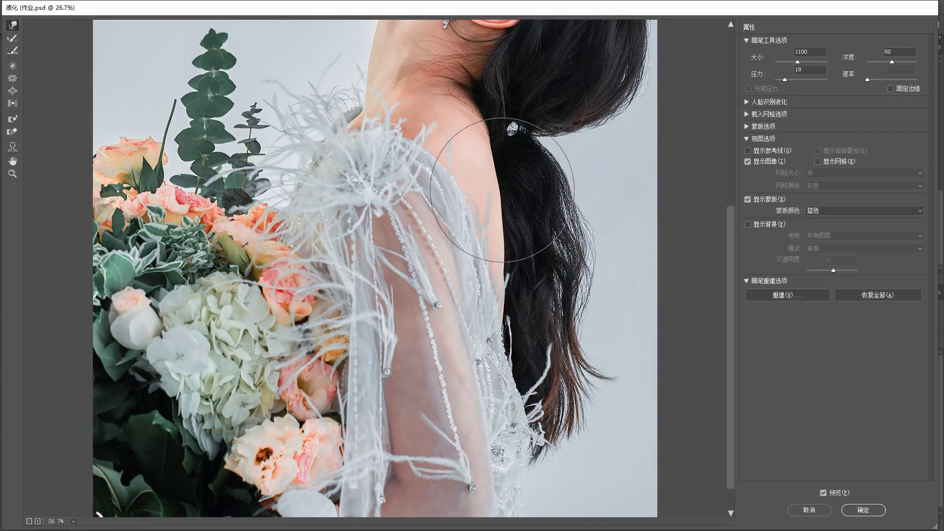
Step: Refine the edge of the bride's back up to the hair tie, reducing the brush from 900 to 400
key(bracketleft)
key(bracketleft)
key(bracketleft)
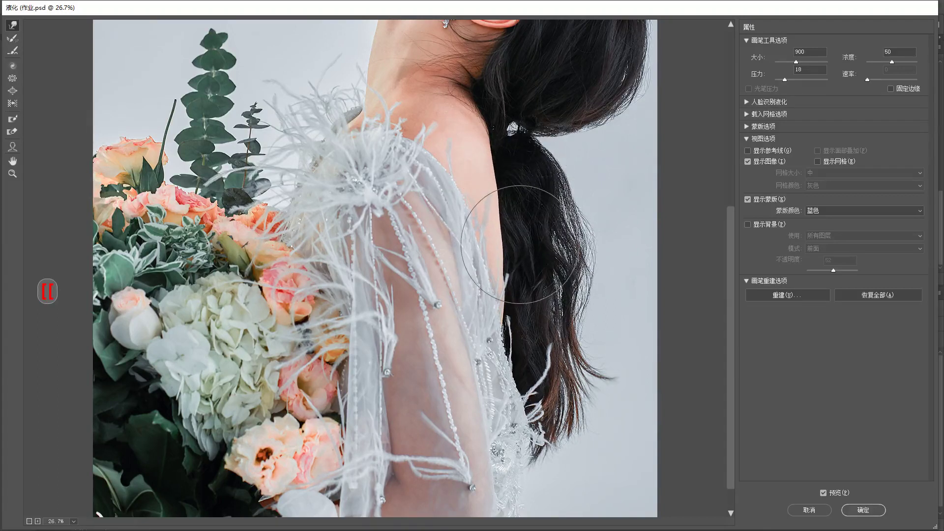
key(bracketleft)
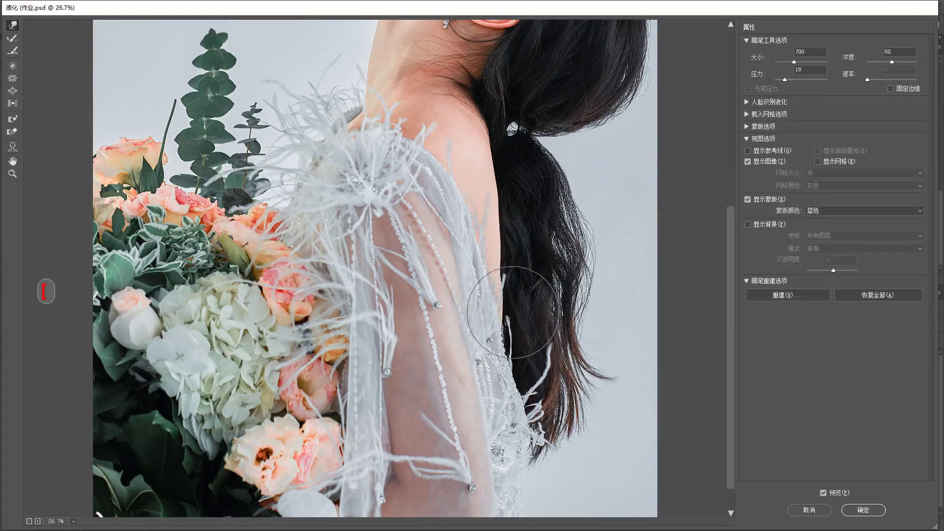
key(bracketright)
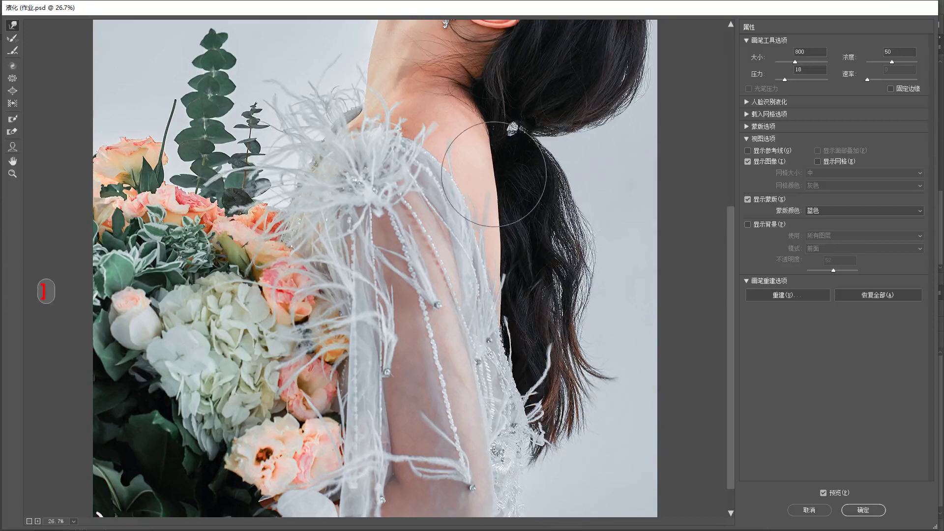
key(bracketleft)
key(bracketleft)
key(bracketleft)
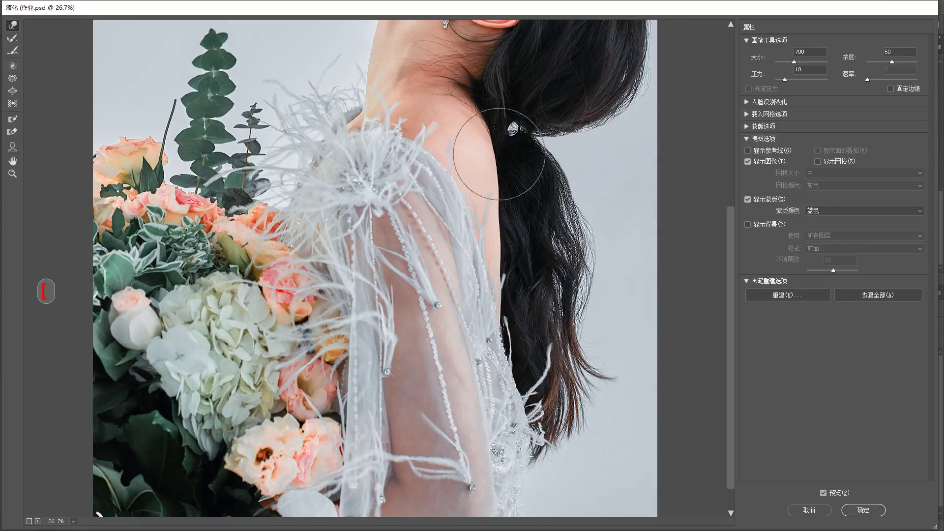
key(bracketleft)
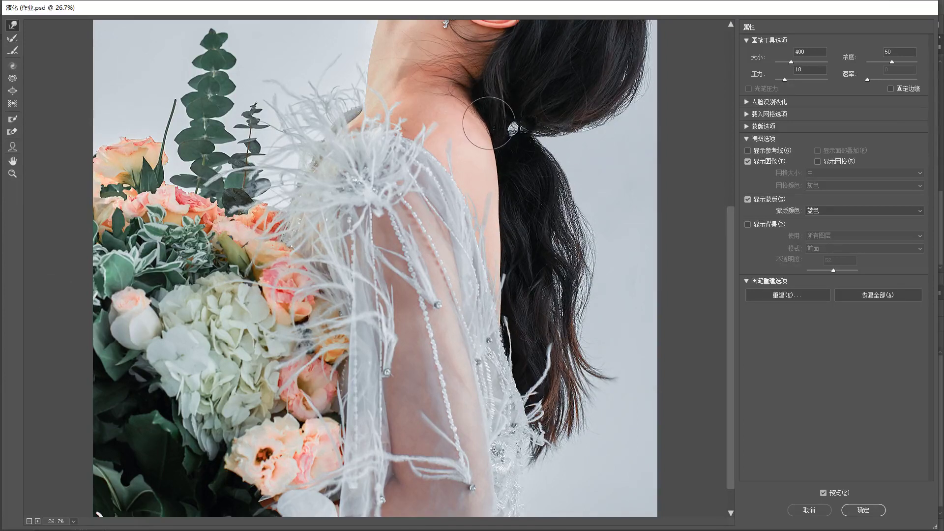
Step: Adjust the hairline at the bride's nape with small Forward Warp brushes of 200 and 150
key(space)
drag(487, 89, 487, 155)
key(bracketleft)
key(bracketleft)
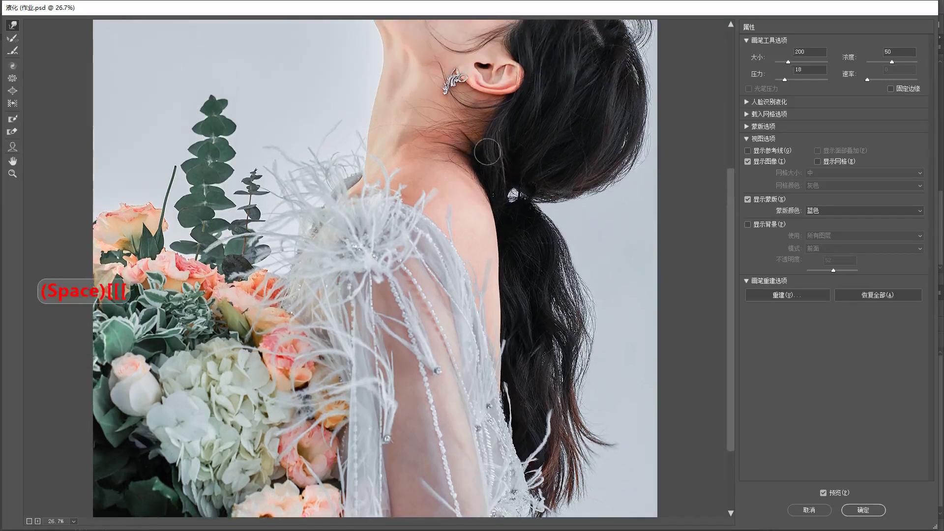
key(bracketright)
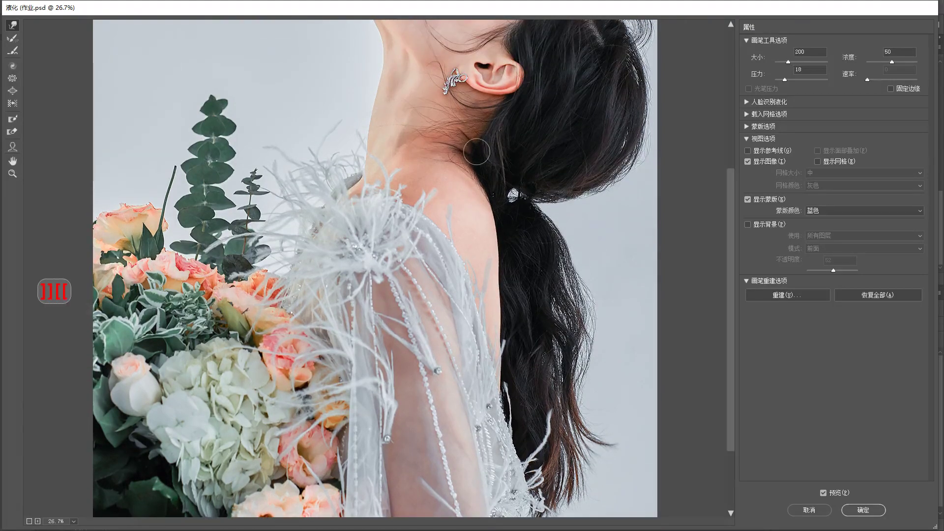
key(space)
drag(511, 192, 512, 158)
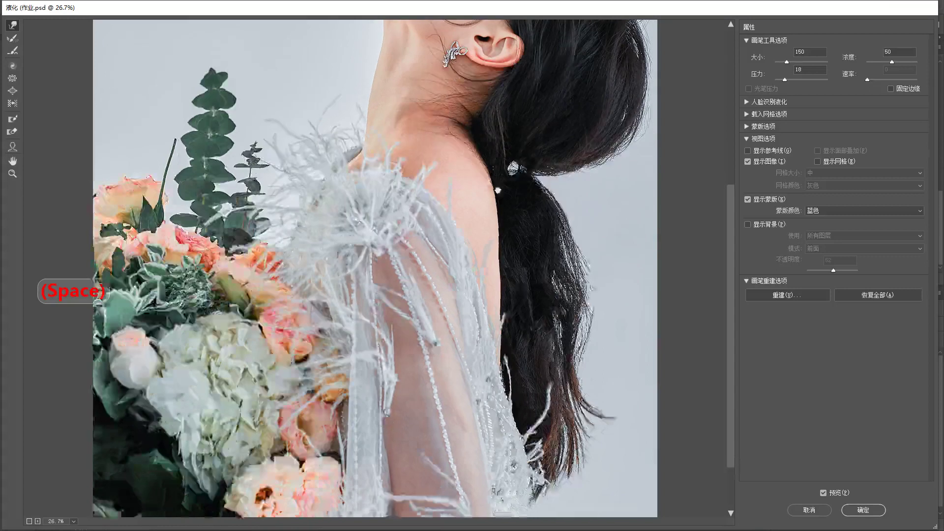
Step: Smooth the bride's back edge along the ponytail and the sheer sleeve, enlarging the brush from 300 to 600
key(bracketright)
key(bracketright)
key(bracketright)
key(bracketright)
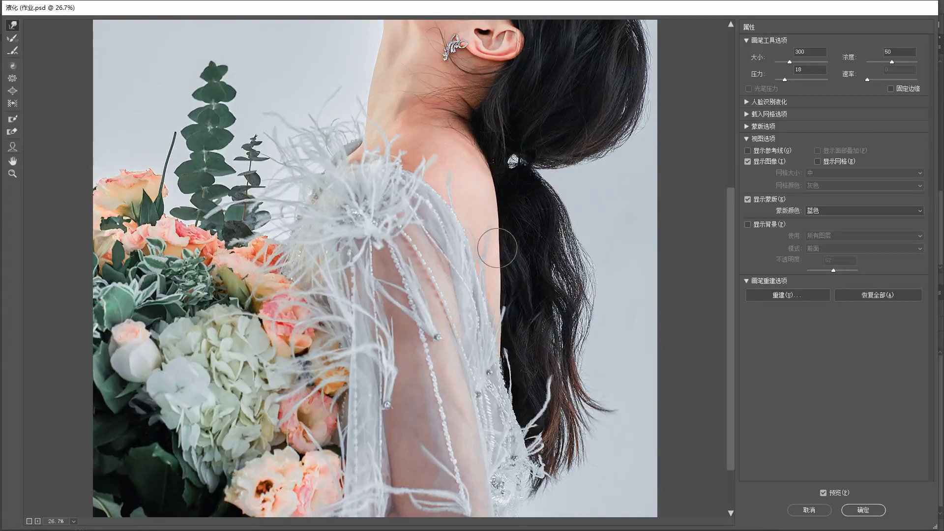
key(space)
drag(511, 276, 512, 233)
key(bracketright)
key(bracketright)
key(bracketright)
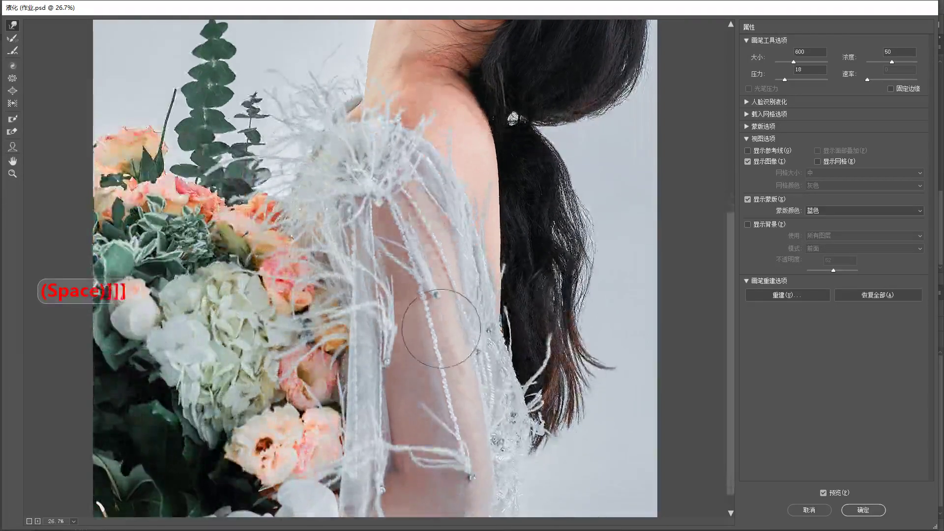
Step: Adjust the ponytail's overall shape with the brush at 1100, and compare the whole figure with the original
scroll(446, 324, down, 2)
key(bracketright)
key(bracketright)
key(bracketright)
key(bracketright)
key(bracketright)
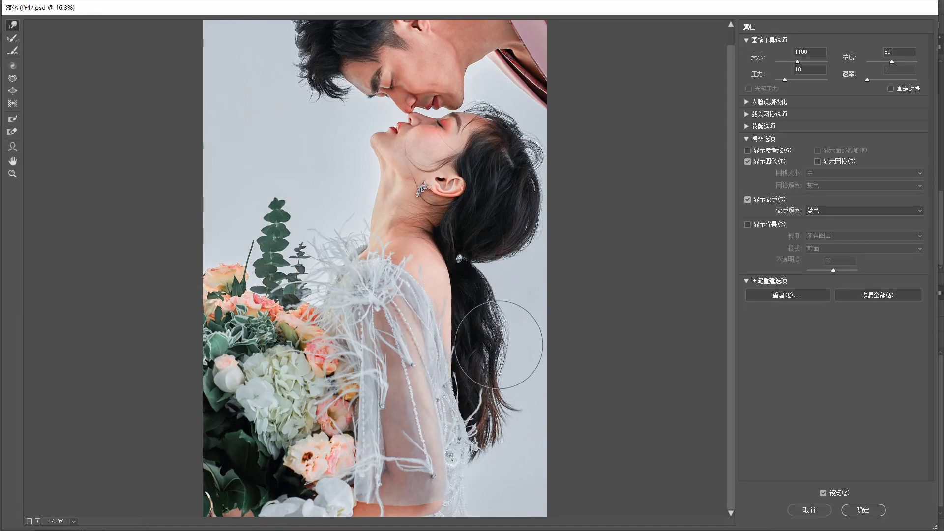
key(p)
key(p)
key(p)
key(p)
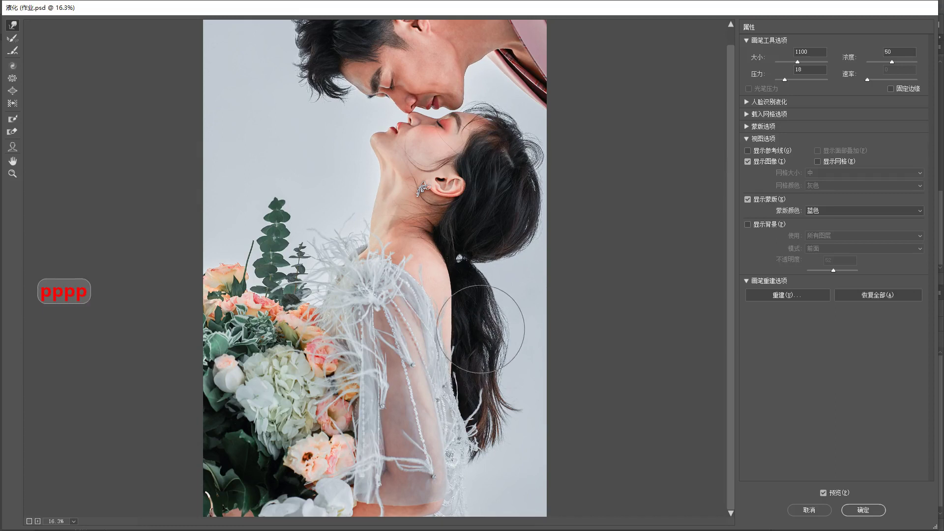
Step: Refine the bride's back and the middle of the ponytail, reducing the brush to 900 and 500
key(bracketleft)
key(bracketleft)
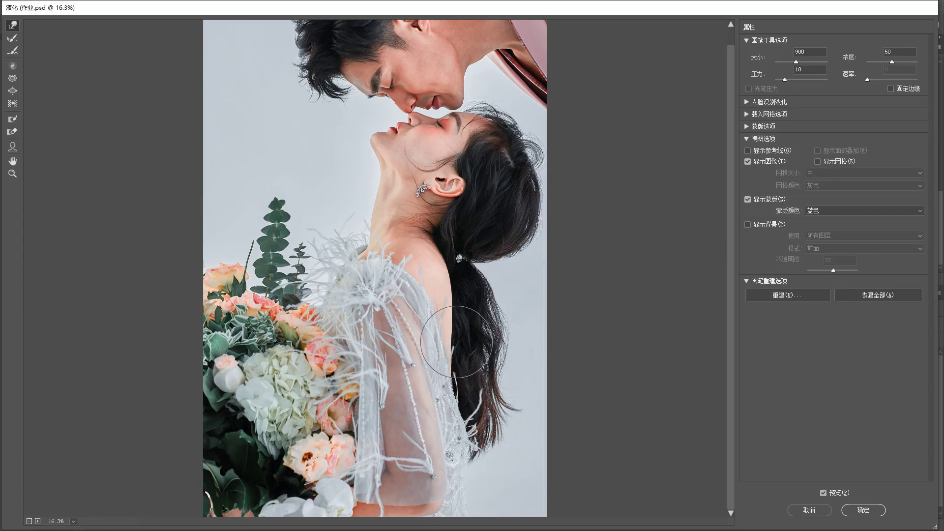
key(bracketleft)
key(bracketleft)
key(bracketleft)
key(bracketleft)
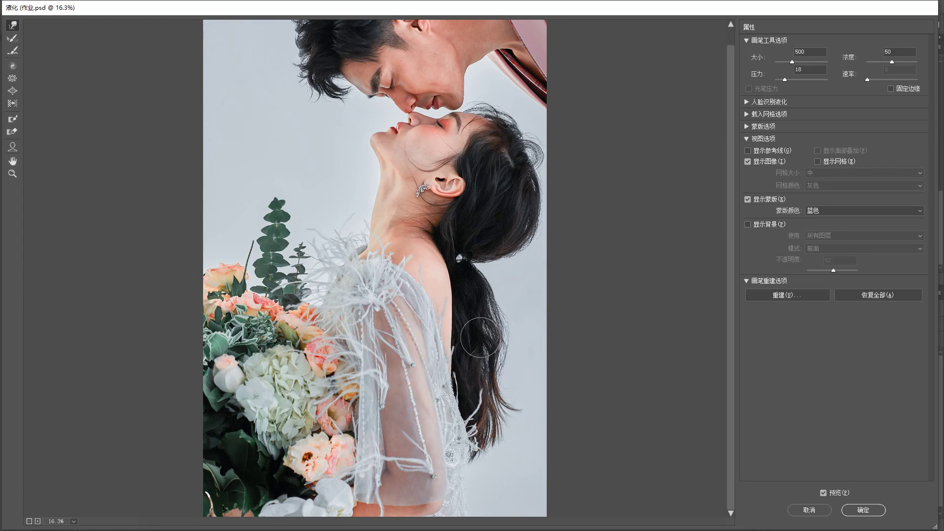
Step: Adjust the upper sleeve and arm beside the bouquet with large Forward Warp brushes of 1400 to 1600
key(bracketright)
key(bracketright)
key(bracketright)
key(bracketright)
key(bracketright)
key(bracketright)
key(bracketright)
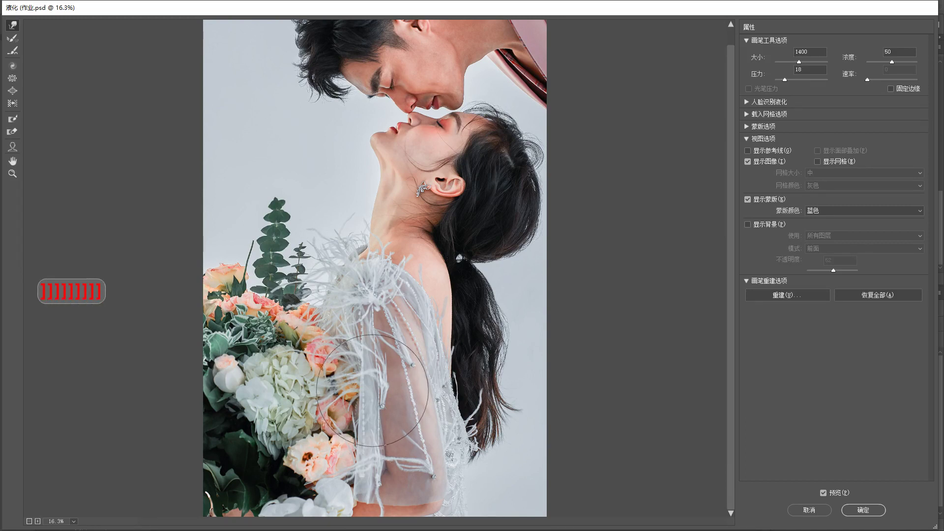
key(bracketright)
key(bracketright)
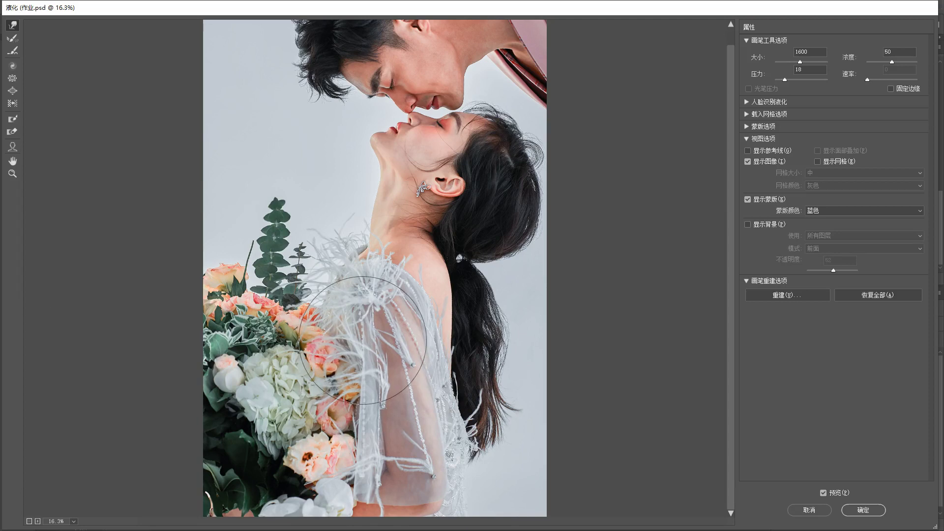
key(bracketleft)
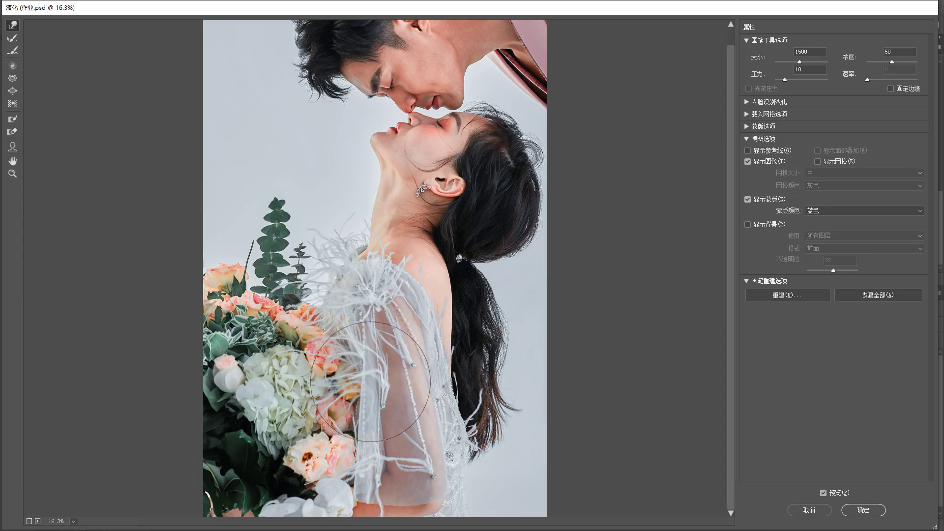
Step: Reduce the brush to 600 and adjust the lower end of the bride's sheer sleeve
key(bracketleft)
key(bracketleft)
key(bracketleft)
key(bracketleft)
key(bracketleft)
key(bracketleft)
key(bracketleft)
key(bracketleft)
key(bracketleft)
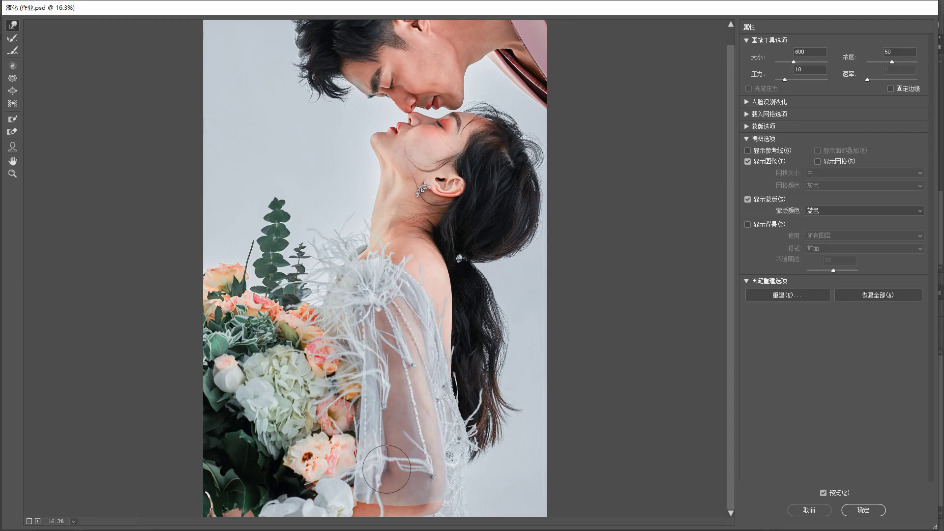
Step: Shape the dress contour at the bride's waist with brush sizes of 1000 to 1100, and refine her back edge at 600
key(space)
key(bracketright)
key(bracketright)
key(bracketright)
key(bracketright)
key(bracketright)
key(bracketright)
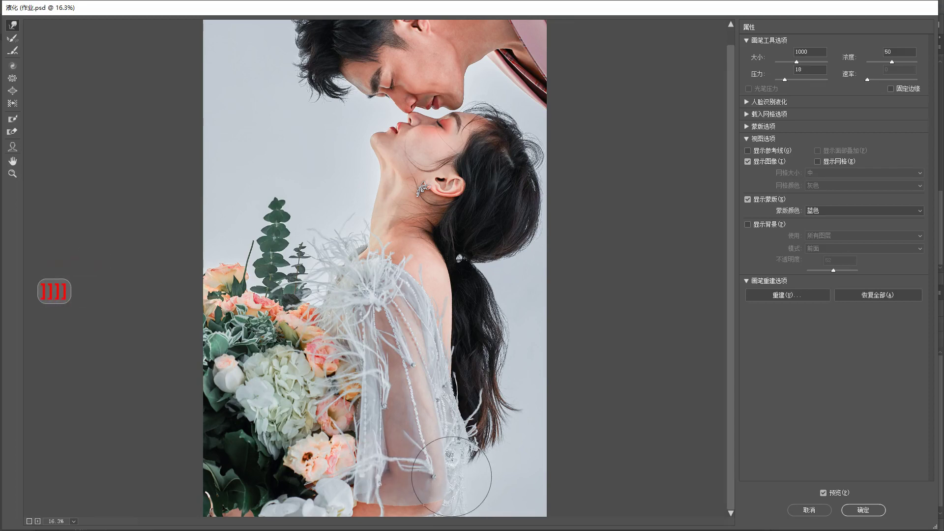
key(bracketleft)
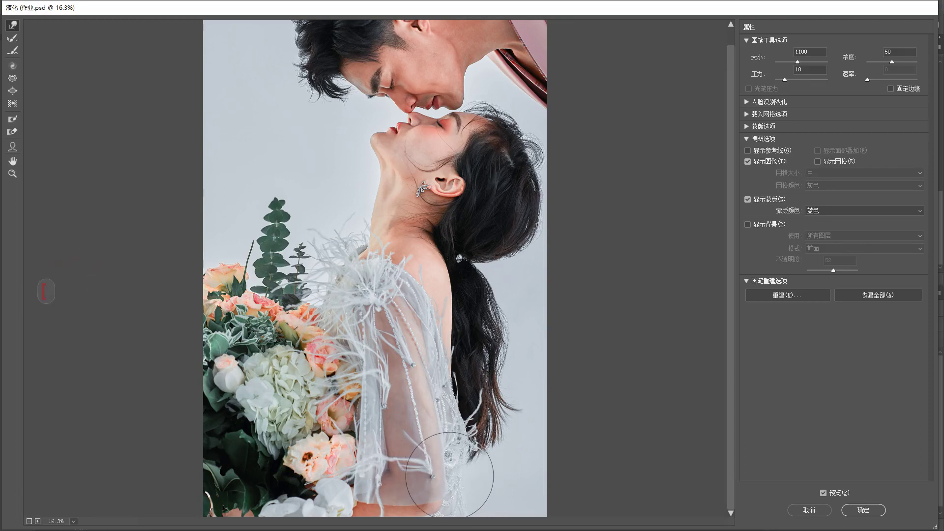
key(bracketleft)
key(bracketleft)
key(bracketleft)
key(bracketleft)
key(bracketleft)
key(bracketleft)
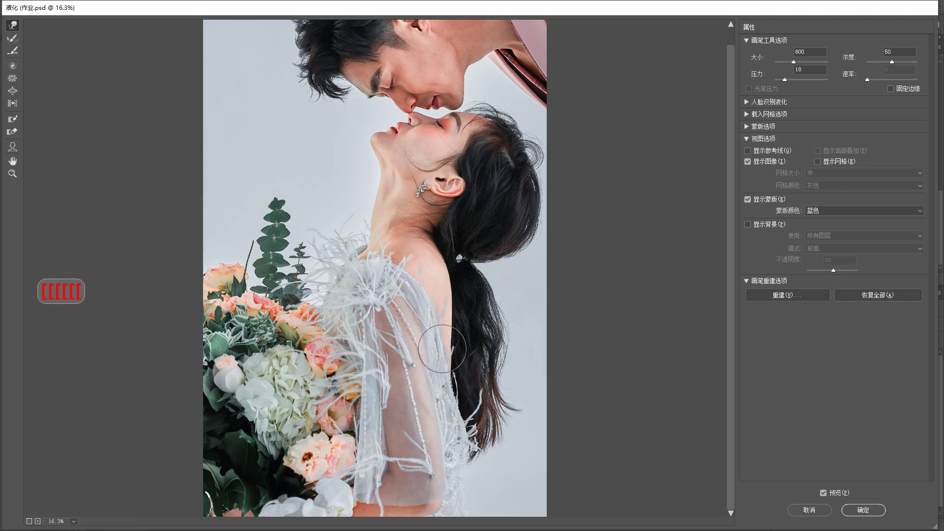
Step: Check the whole portrait's proportions and compare the liquified result with the original
scroll(415, 366, down, 2)
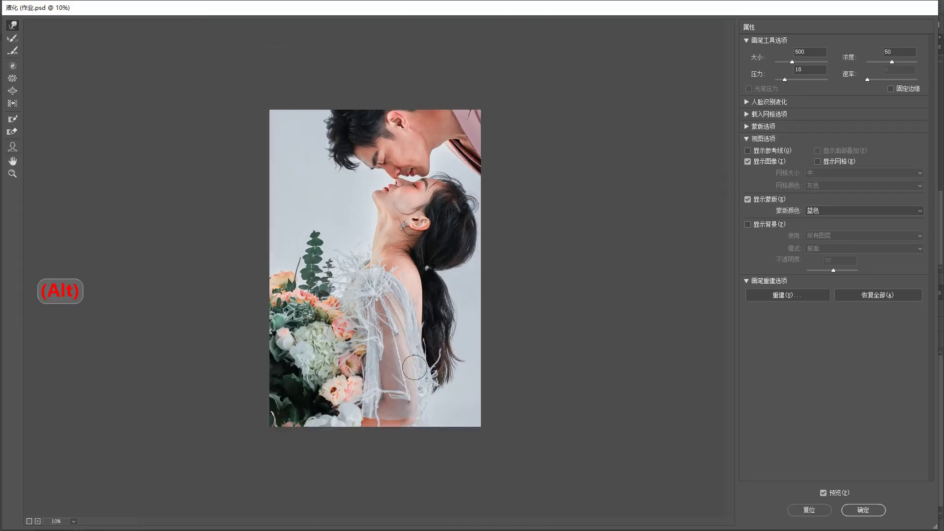
scroll(414, 367, up, 2)
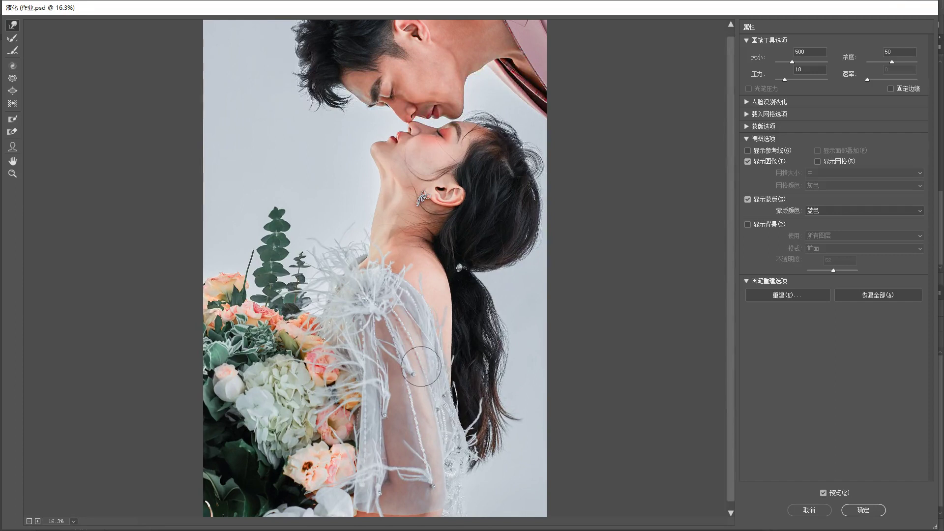
key(p)
key(p)
key(p)
key(p)
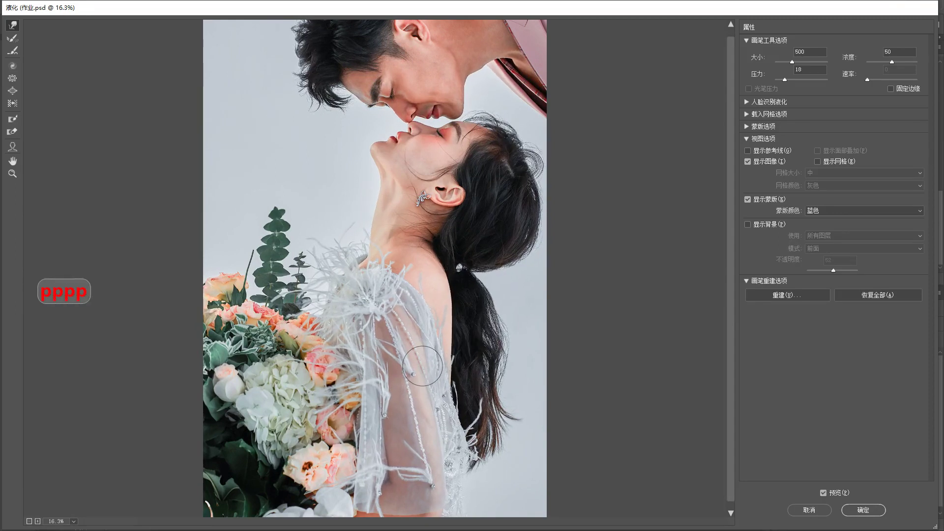
Step: Apply the Liquify adjustments to the 液化 layer
click(848, 508)
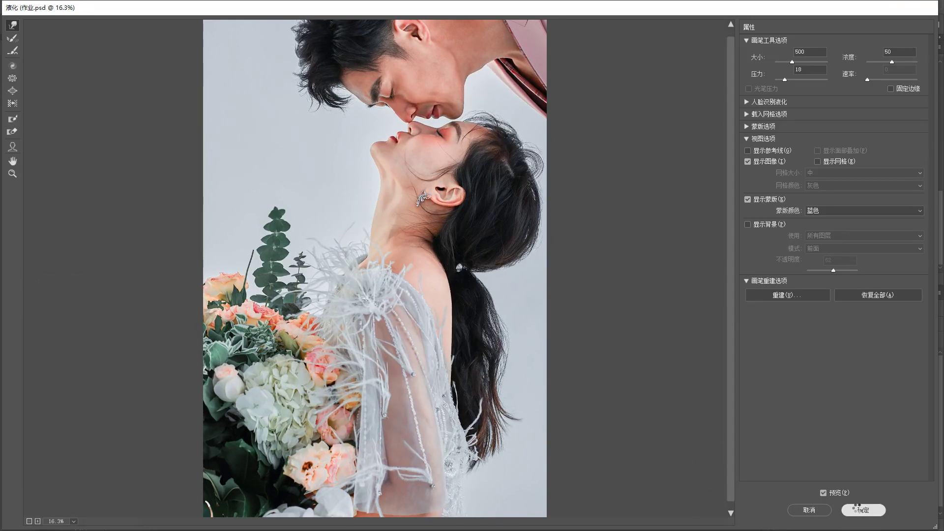
scroll(467, 175, up, 5)
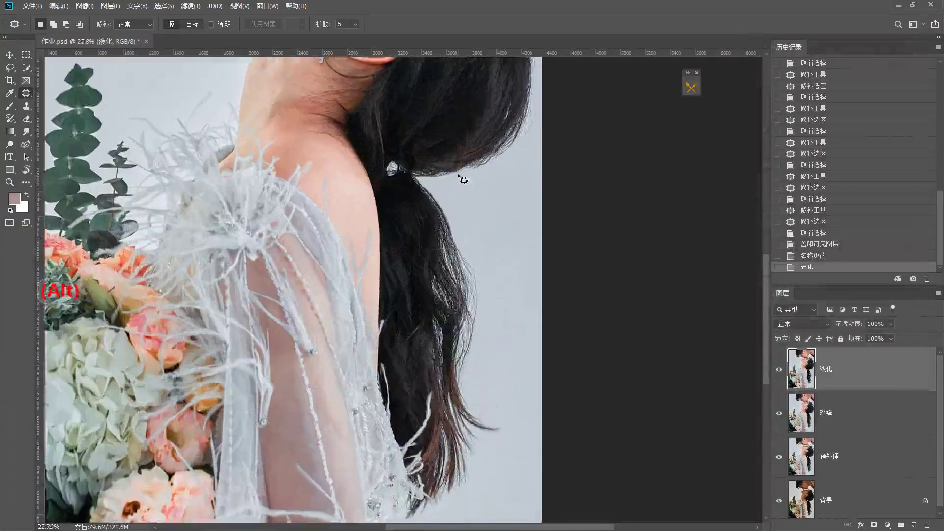
key(F1)
drag(536, 151, 521, 134)
right_click(522, 134)
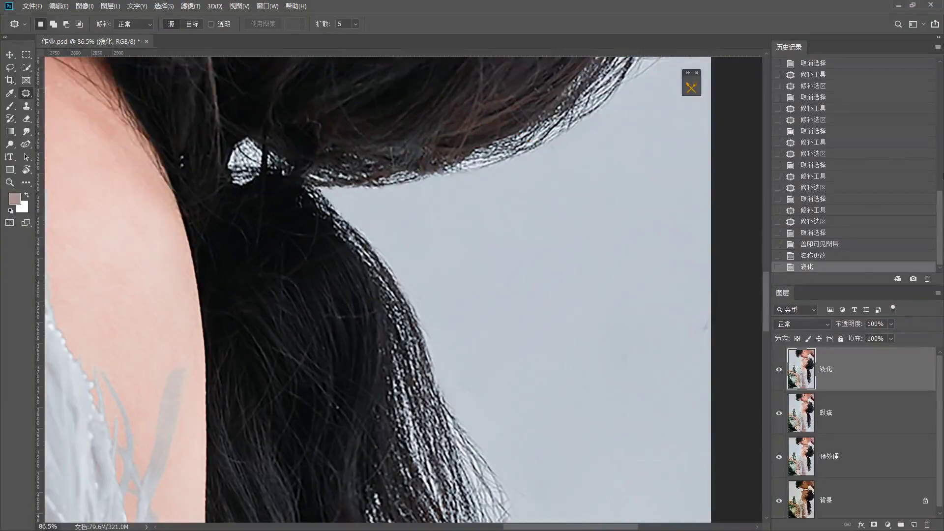
Step: Add a new empty layer above 液化 and set its blend mode to 颜色 (Color)
click(912, 525)
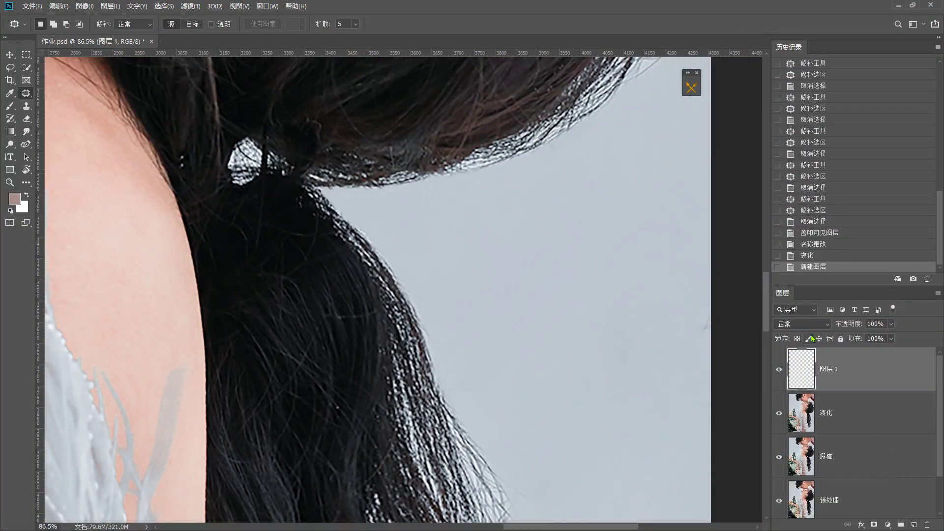
click(802, 323)
click(792, 511)
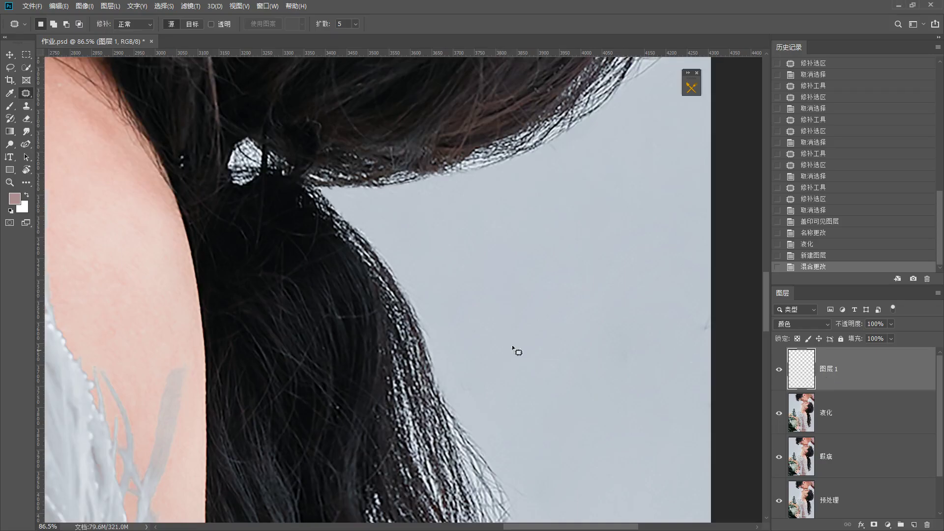
Step: Set up the Brush tool at size 70 and 50% opacity, and sample the grey-blue backdrop just beneath the bride's gathered hair
key(space)
drag(545, 198, 454, 342)
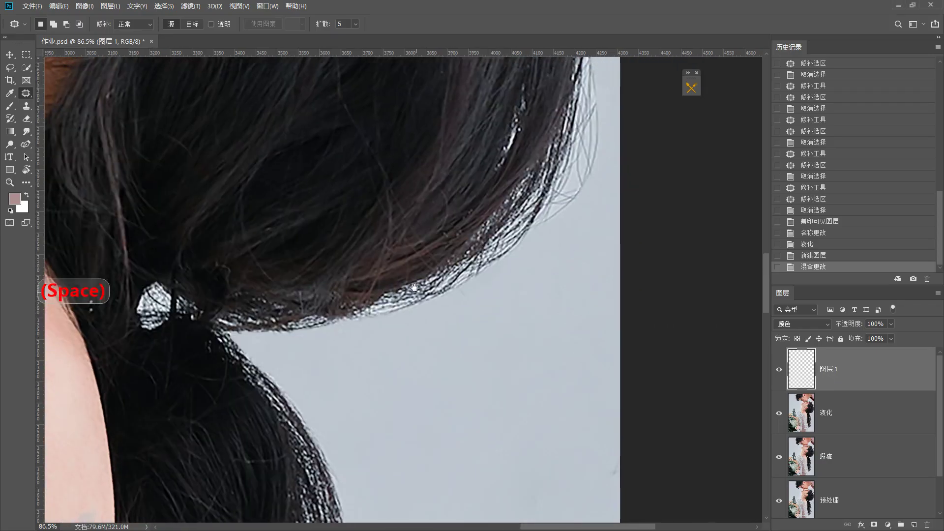
right_click(9, 106)
click(54, 105)
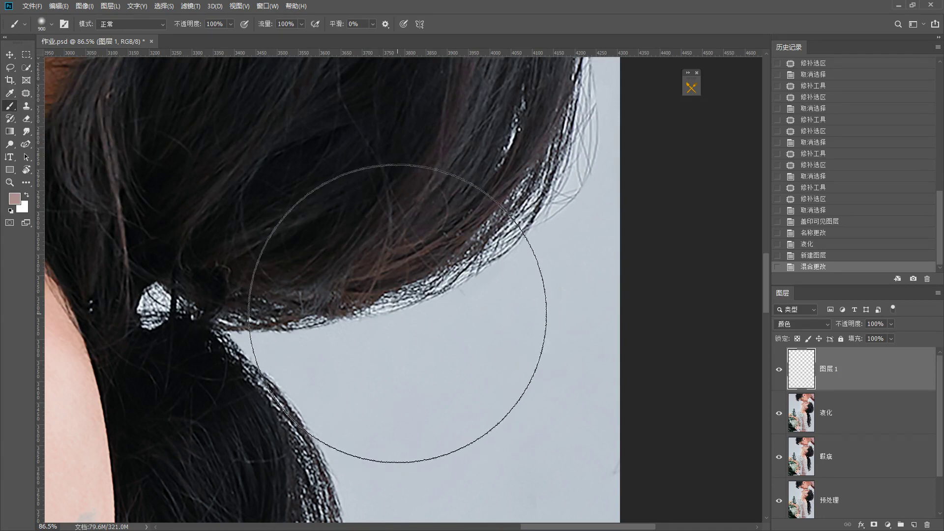
key(bracketleft)
key(bracketleft)
key(bracketleft)
key(bracketleft)
key(bracketleft)
key(bracketleft)
key(bracketleft)
key(bracketleft)
key(bracketleft)
key(bracketleft)
key(bracketleft)
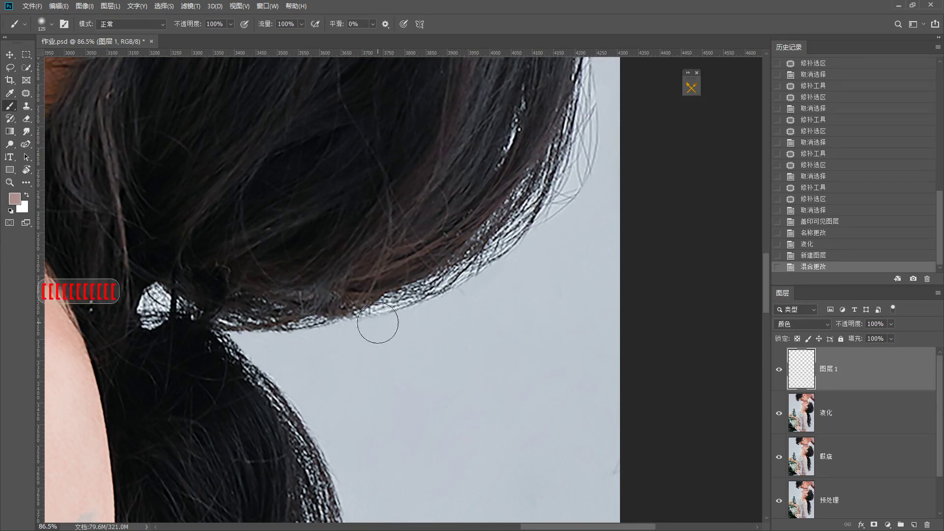
key(bracketleft)
key(bracketleft)
key(bracketleft)
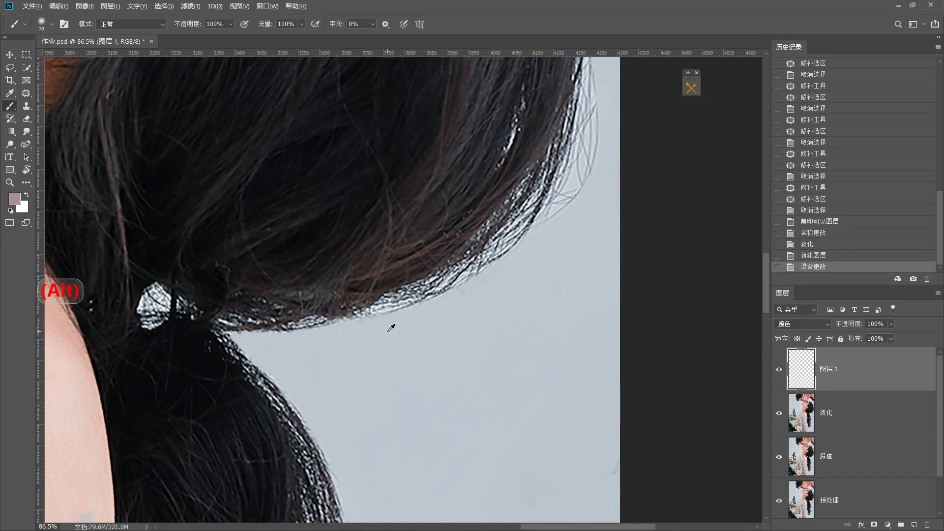
alt+click(391, 328)
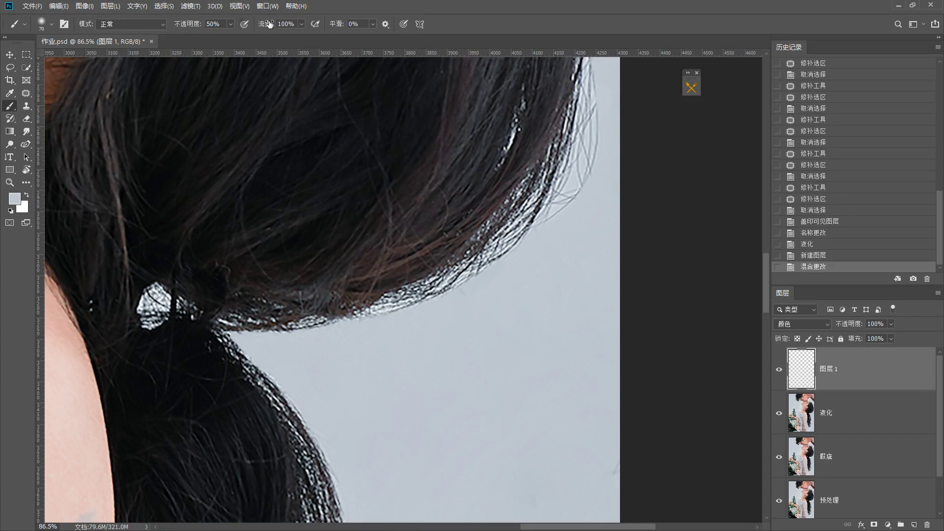
Step: Paint the sampled grey-blue at 26% flow along the lower outer edge of the bride's gathered hair to neutralize the colour fringe
mouse_move(360, 309)
mouse_down()
mouse_move(406, 310)
mouse_move(378, 314)
mouse_up()
mouse_move(381, 312)
mouse_down()
mouse_move(406, 307)
mouse_move(381, 313)
mouse_up()
mouse_move(381, 313)
mouse_down()
mouse_move(403, 307)
mouse_move(381, 313)
mouse_up()
drag(381, 312, 370, 316)
click(382, 313)
click(393, 311)
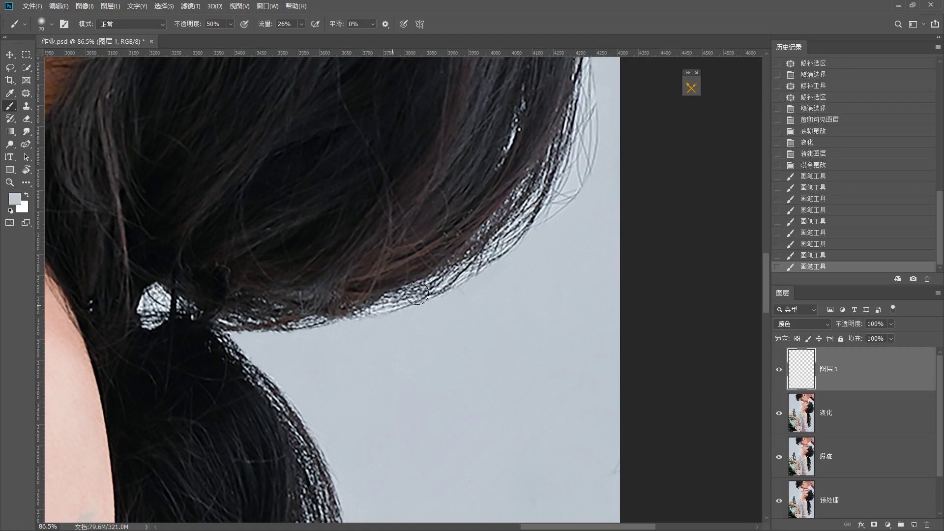
click(403, 308)
click(414, 306)
click(425, 303)
click(436, 300)
click(446, 297)
click(458, 295)
click(477, 276)
click(498, 257)
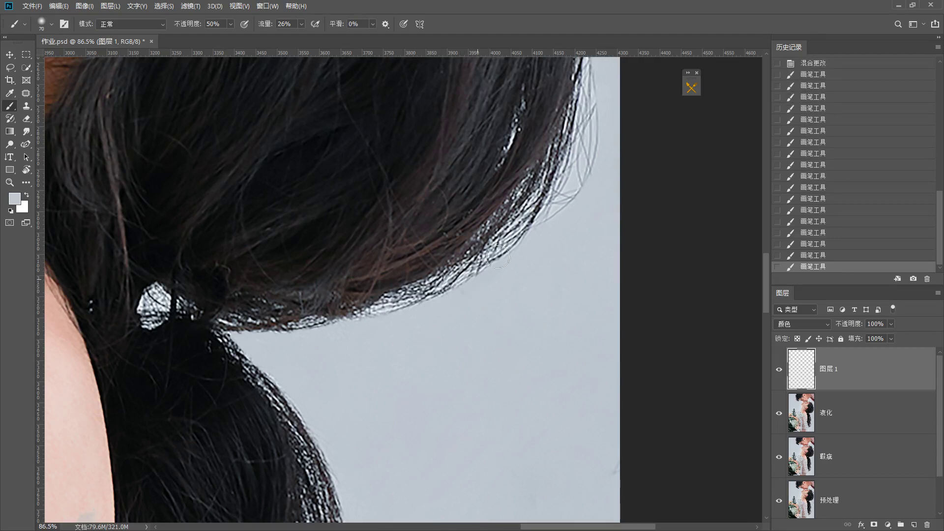
drag(514, 240, 498, 273)
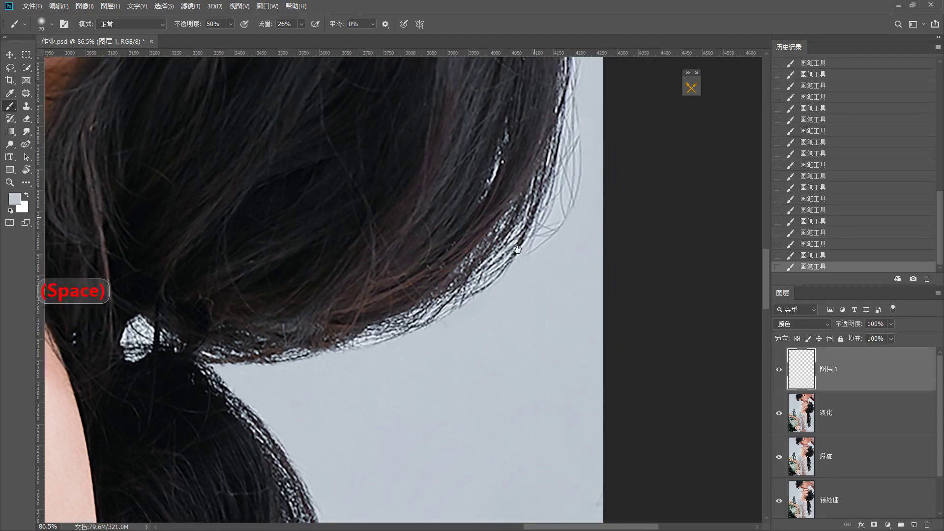
scroll(519, 255, down, 3)
scroll(520, 272, down, 2)
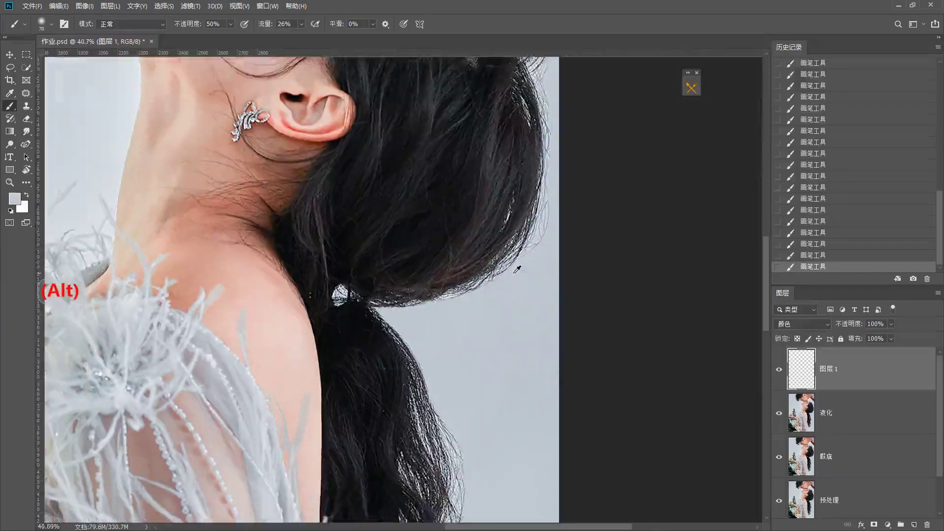
drag(533, 244, 491, 303)
scroll(468, 327, up, 2)
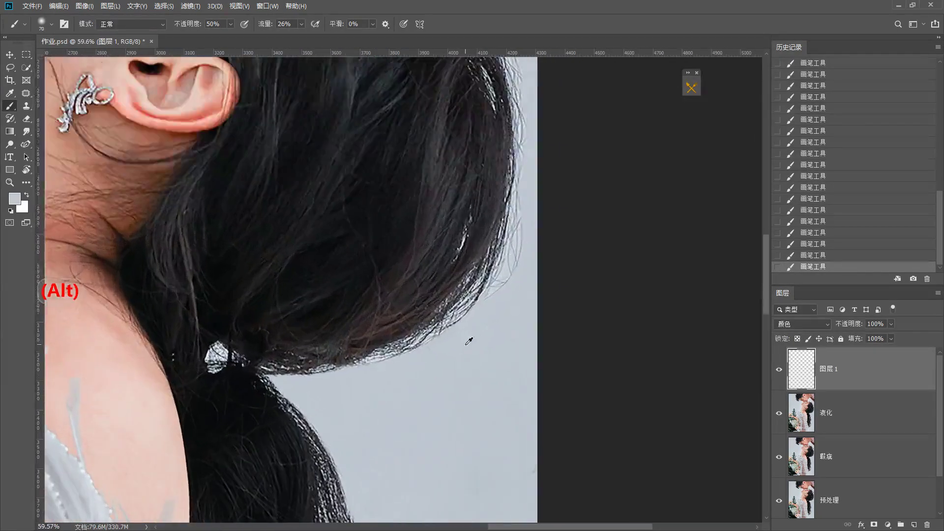
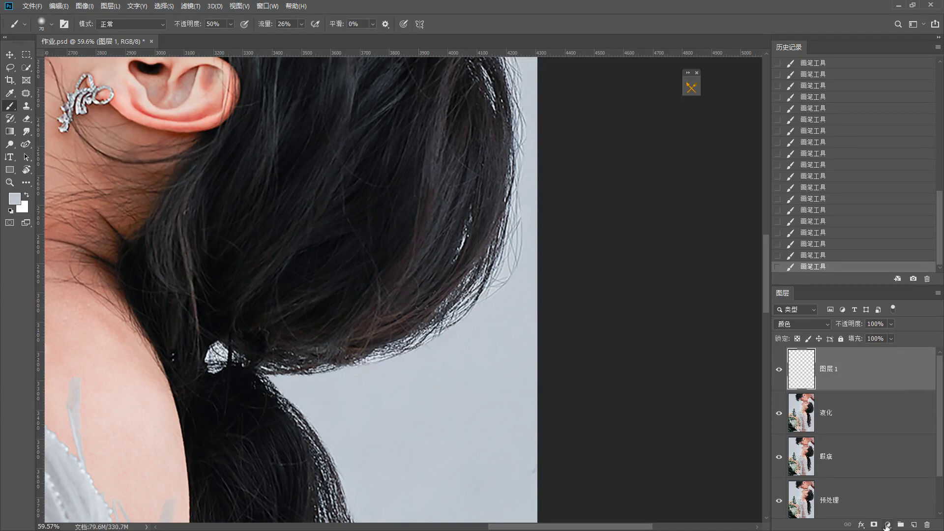
Step: Add a Curves adjustment layer above 图层 1 and darken the midtones, mapping input 147 to output 114
click(887, 525)
click(907, 400)
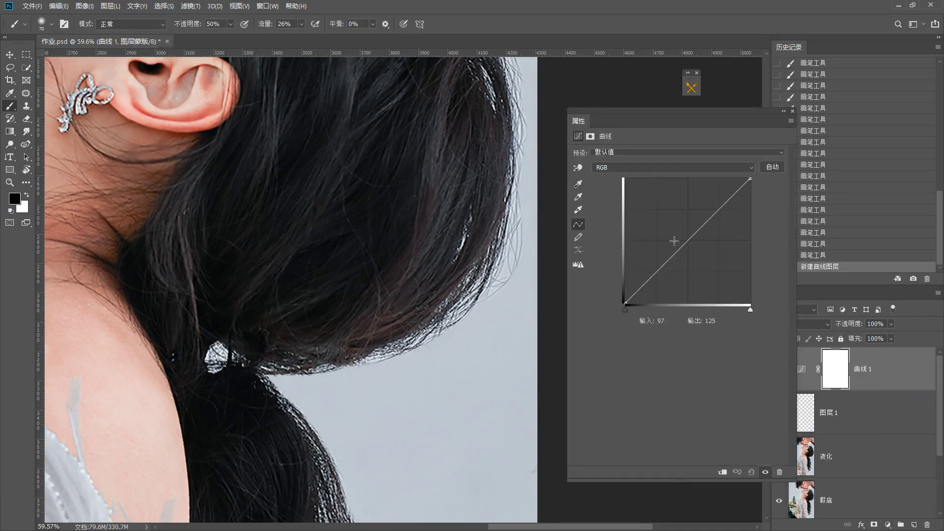
drag(691, 238, 695, 254)
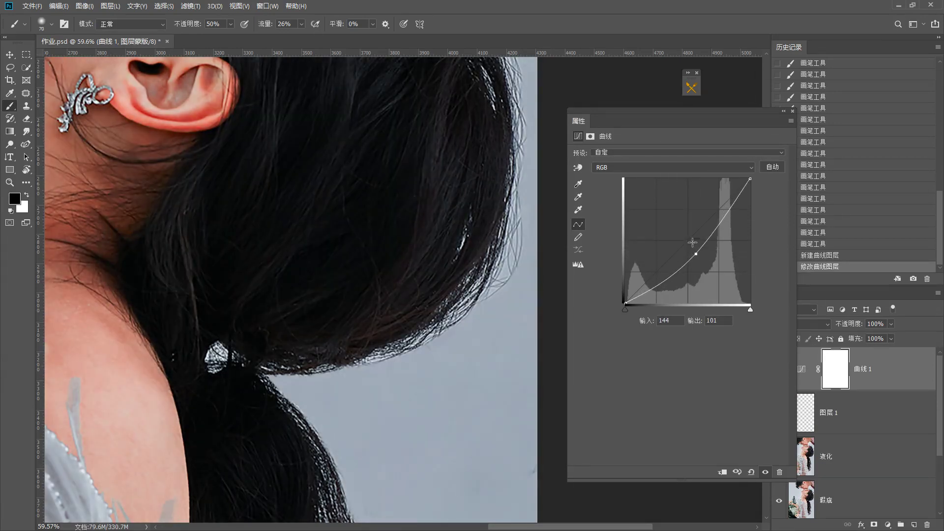
key(BackSpace)
click(578, 167)
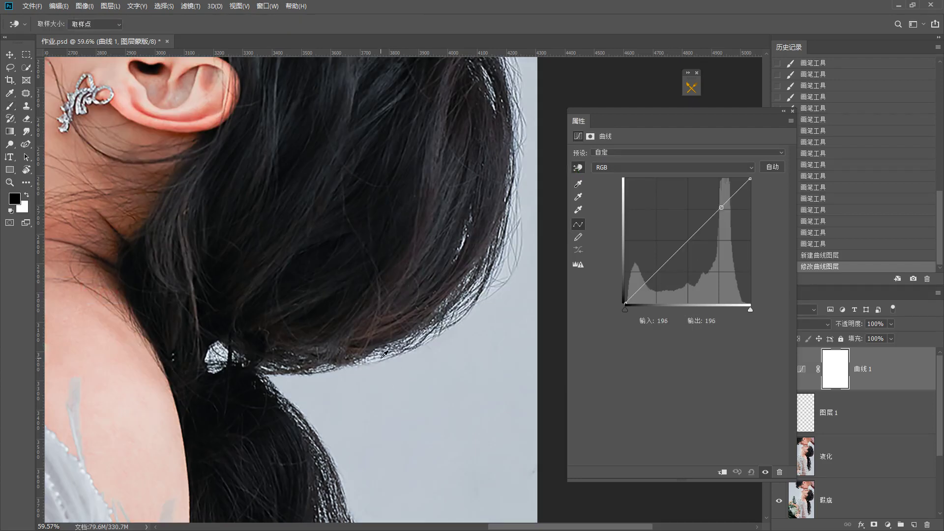
drag(384, 354, 386, 373)
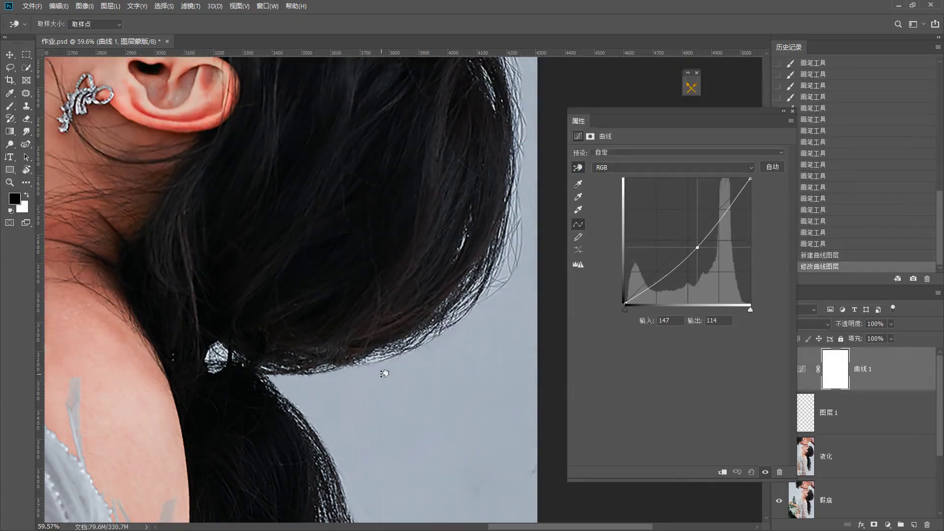
click(792, 111)
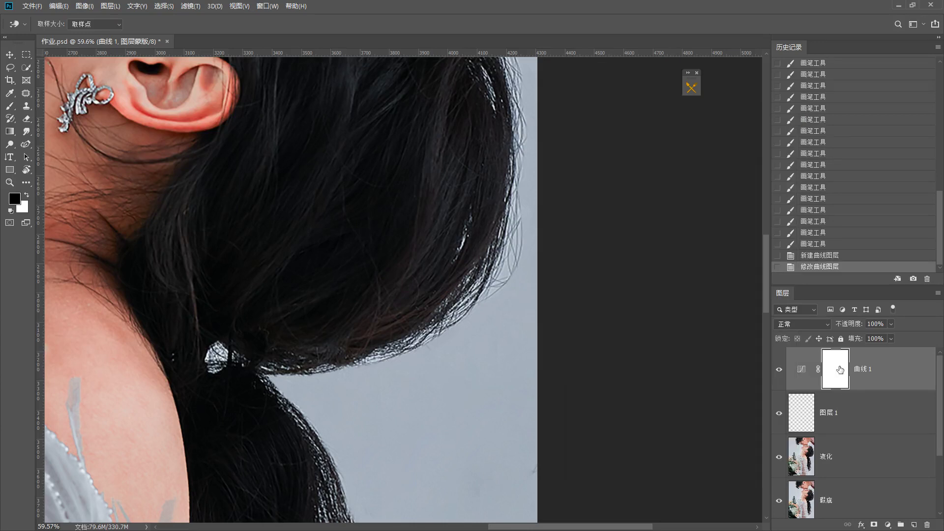
Step: Invert the 曲线 1 layer mask and dab on it with the Brush tool at the hair bun's lower edge
key(ctrl+i)
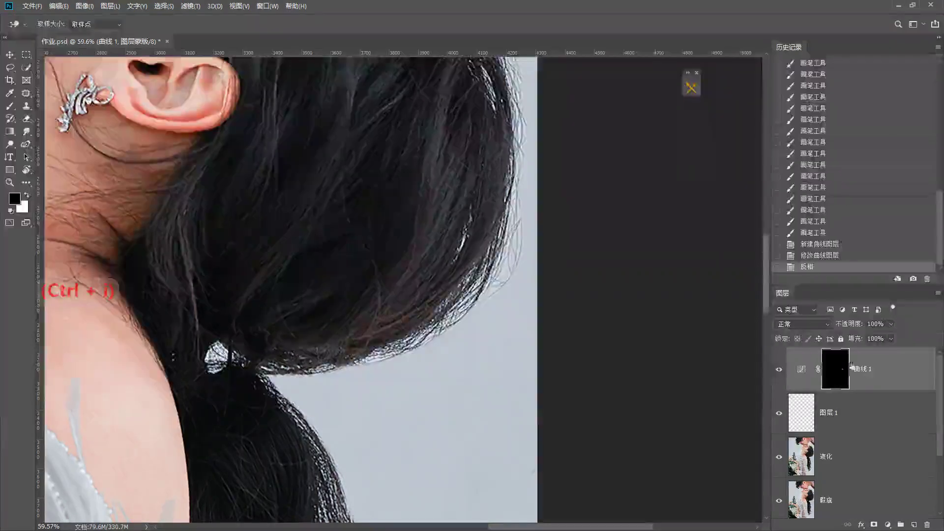
key(b)
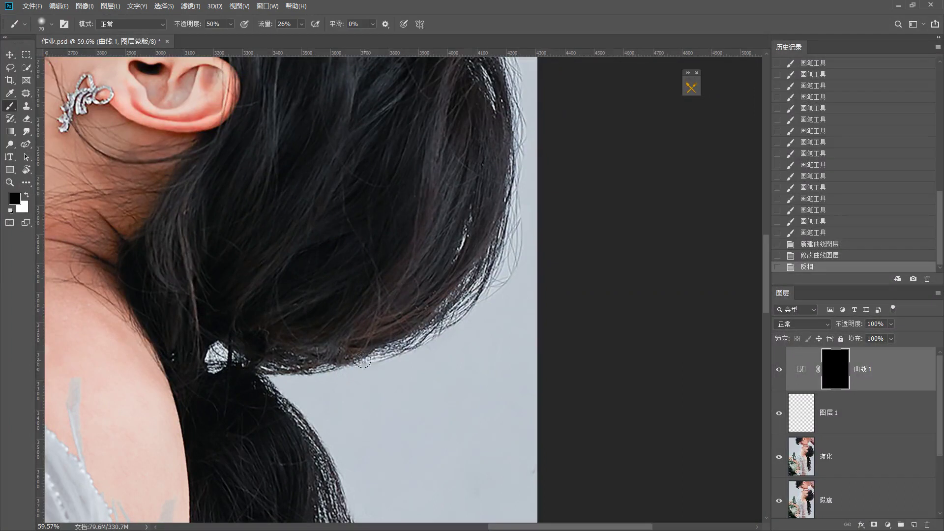
click(377, 355)
click(377, 355)
click(377, 355)
click(377, 356)
click(377, 355)
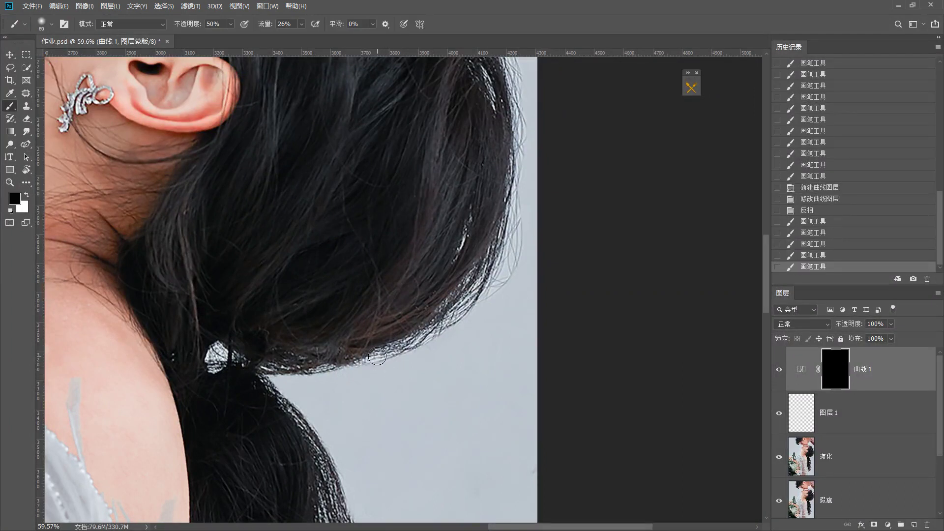
click(377, 356)
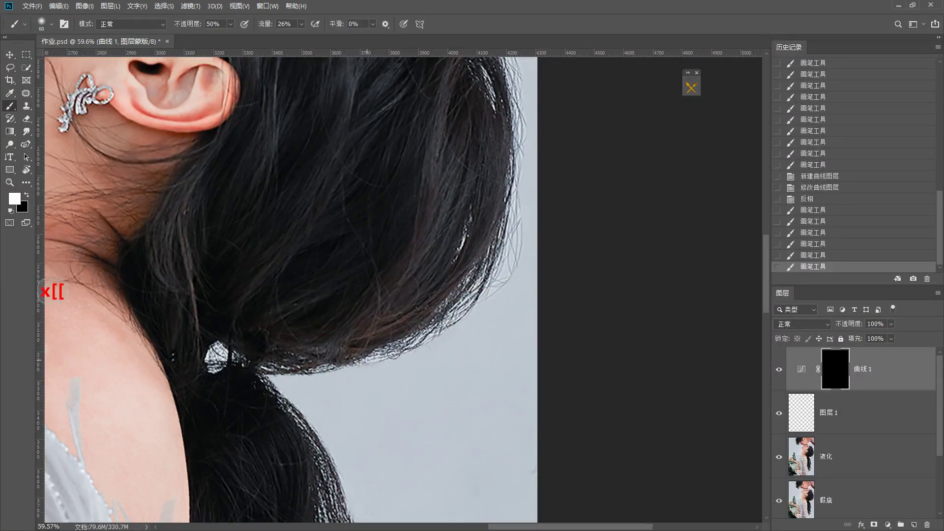
Step: Paint white on the 曲线 1 mask along the hair bun's lower outer edge, enlarging the brush to 70
drag(393, 352, 369, 360)
mouse_move(395, 351)
mouse_down()
mouse_move(361, 361)
mouse_move(369, 359)
mouse_up()
mouse_move(400, 348)
mouse_down()
mouse_move(367, 361)
mouse_move(409, 346)
mouse_move(382, 357)
mouse_move(470, 295)
mouse_up()
key(])
drag(464, 300, 473, 293)
drag(467, 299, 476, 291)
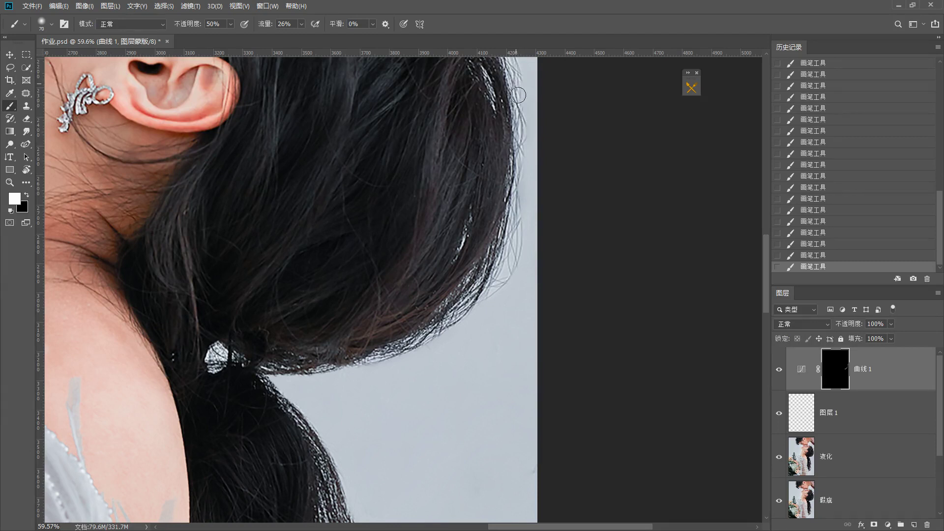
Step: Stamp all visible layers into a new layer above 曲线 1 and name it 磨皮
drag(498, 103, 489, 204)
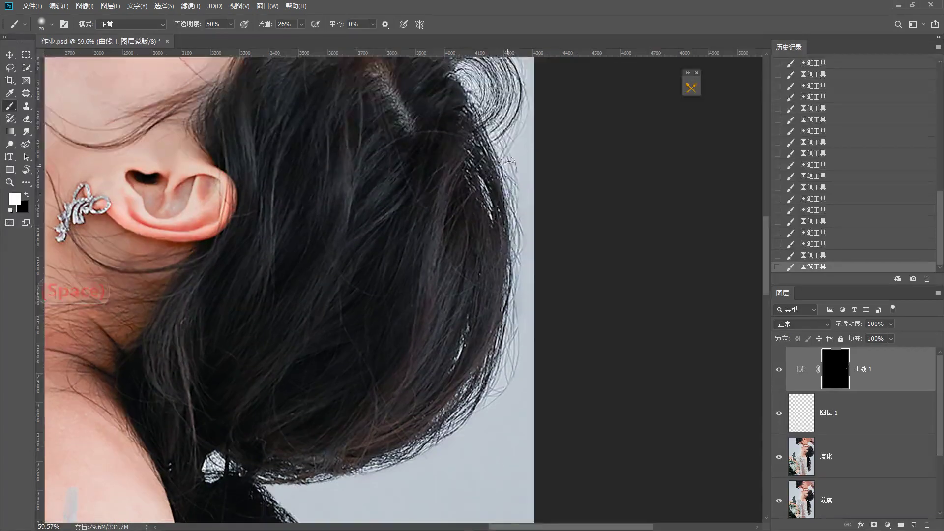
scroll(503, 345, down, 3)
scroll(504, 346, down, 3)
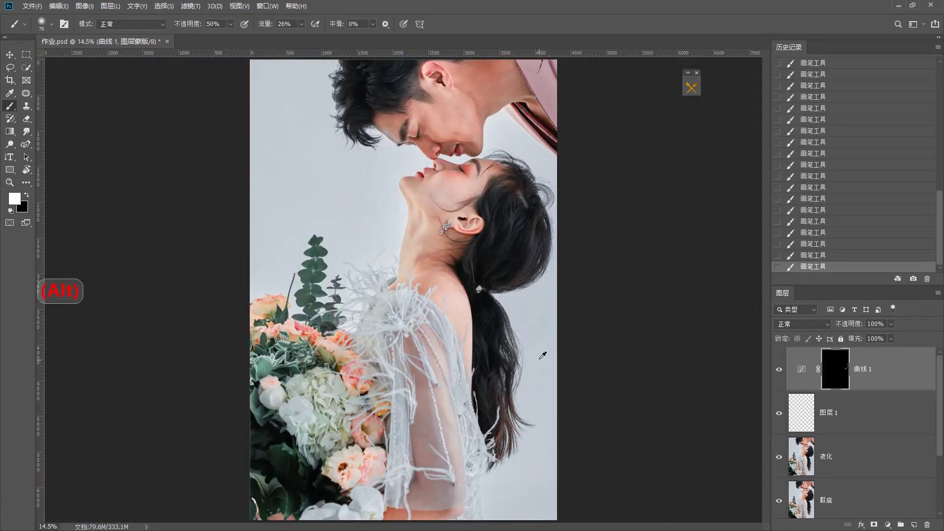
click(801, 365)
key(ctrl+alt+shift+e)
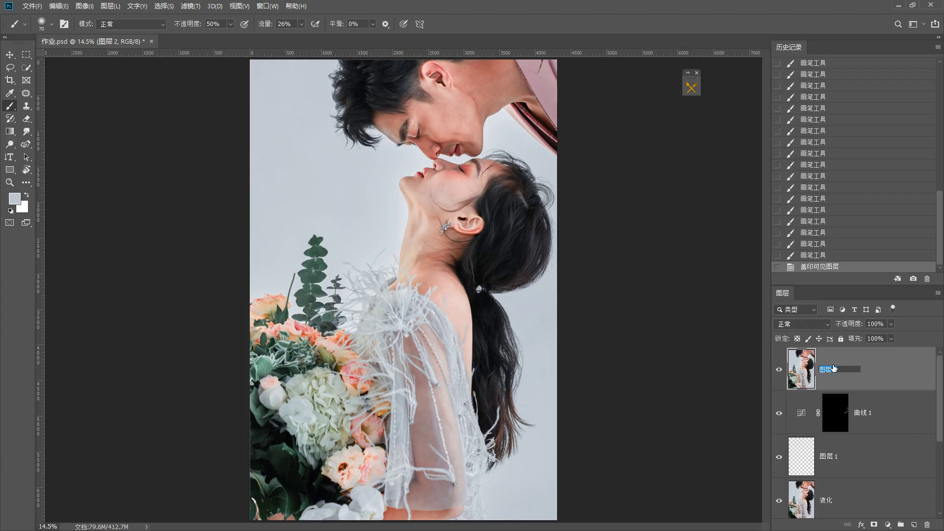
key(BackSpace)
text(mo)
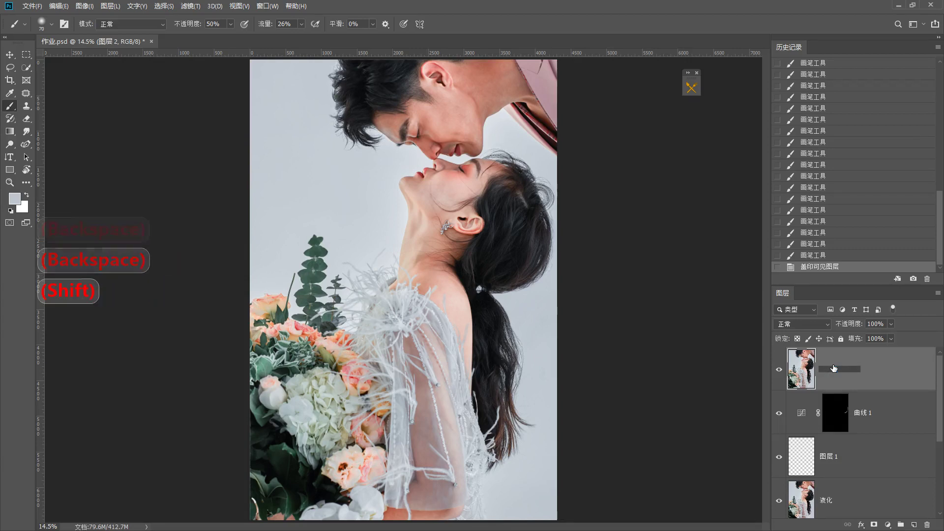
text(pi)
key(space)
key(Return)
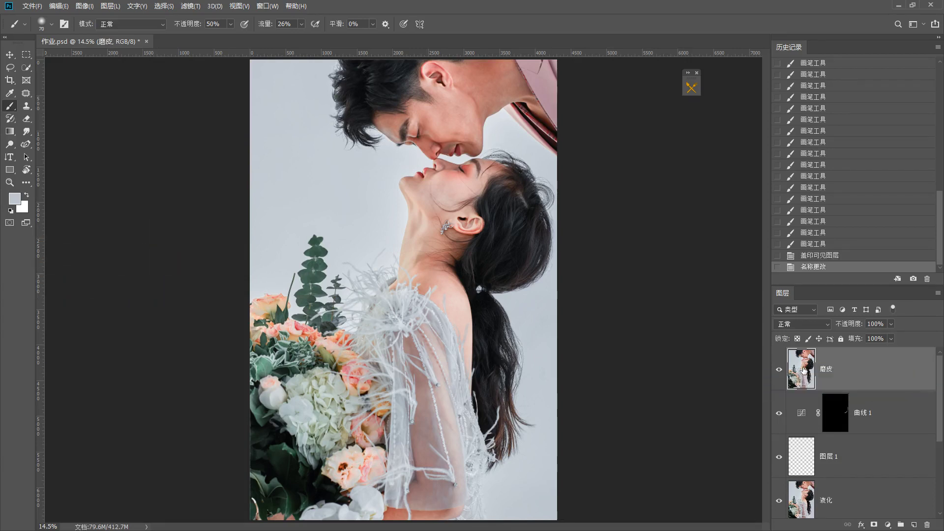
Step: Duplicate the 磨皮 layer twice and rename the lower copy 低频
key(ctrl+j)
key(ctrl+j)
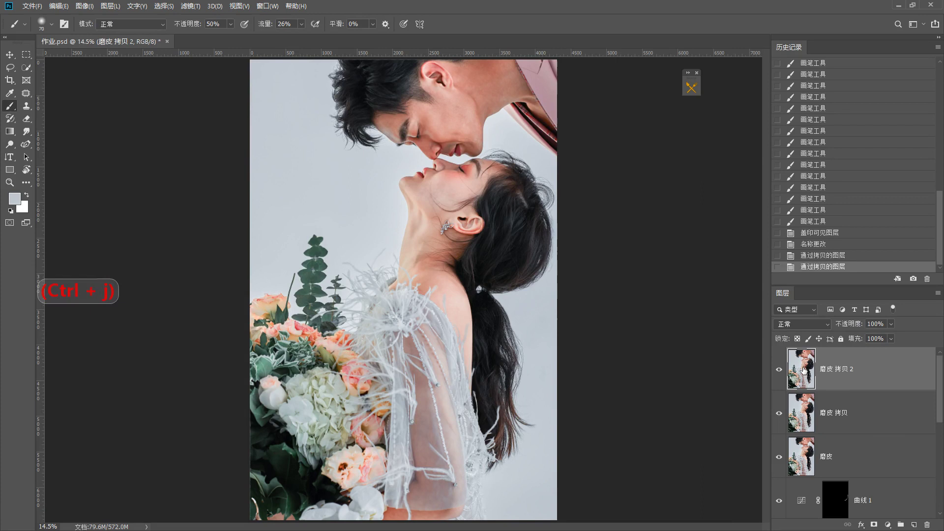
double_click(839, 413)
text(di)
key(BackSpace)
key(BackSpace)
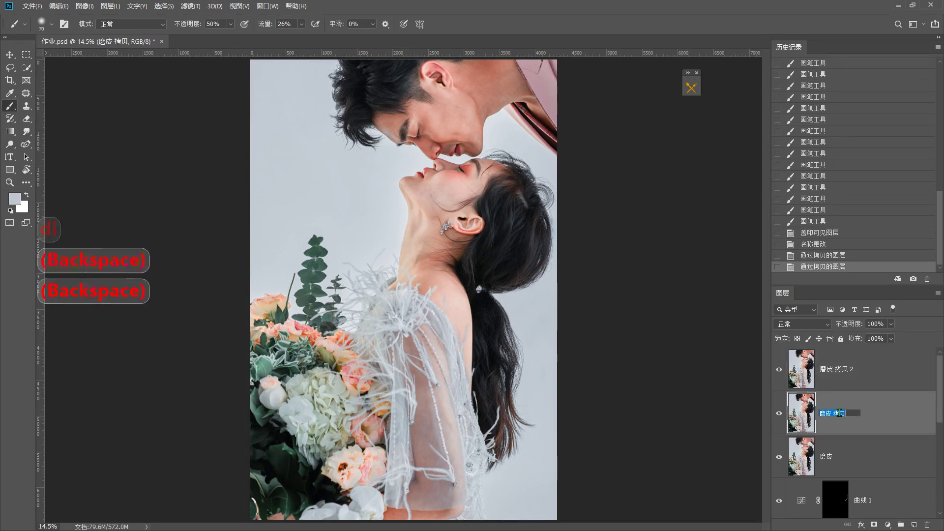
key(shift)
key(shift)
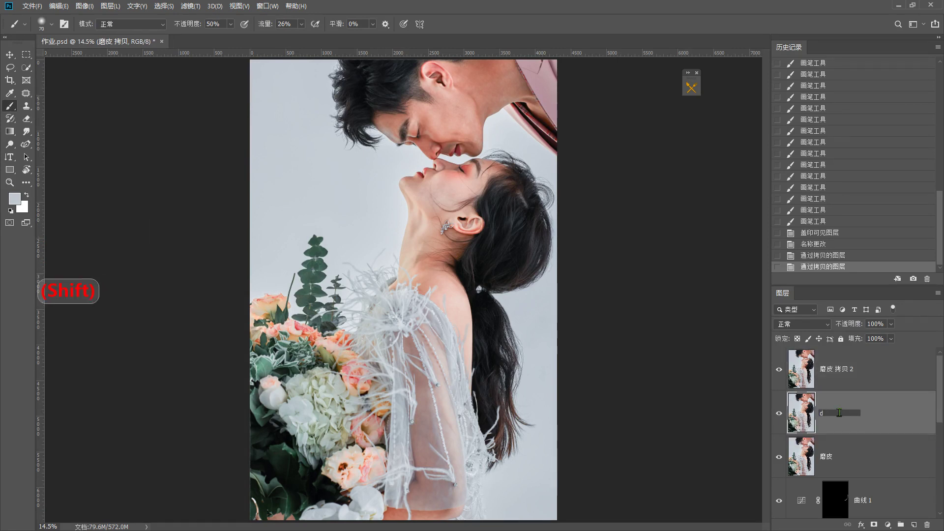
text(d)
key(BackSpace)
text(dipin)
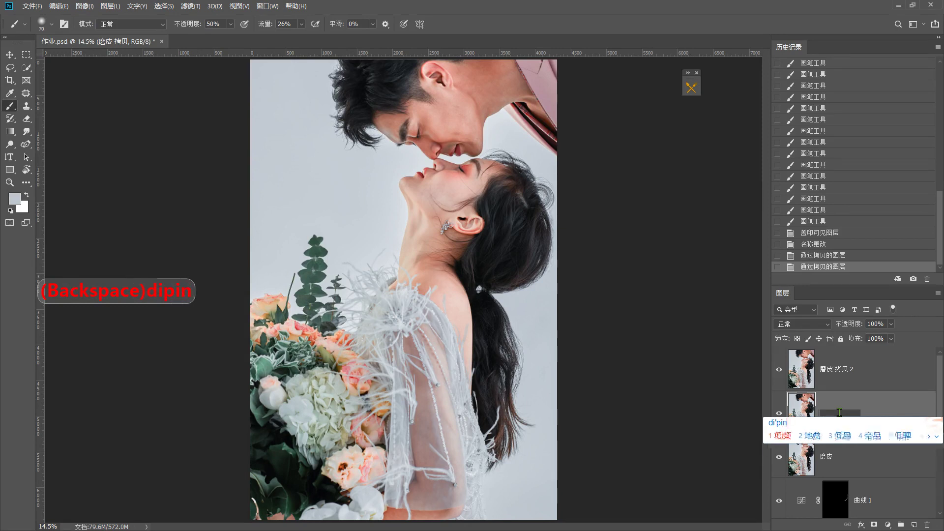
key(space)
Step: Rename the topmost copy of the 磨皮 layer 高频
double_click(830, 368)
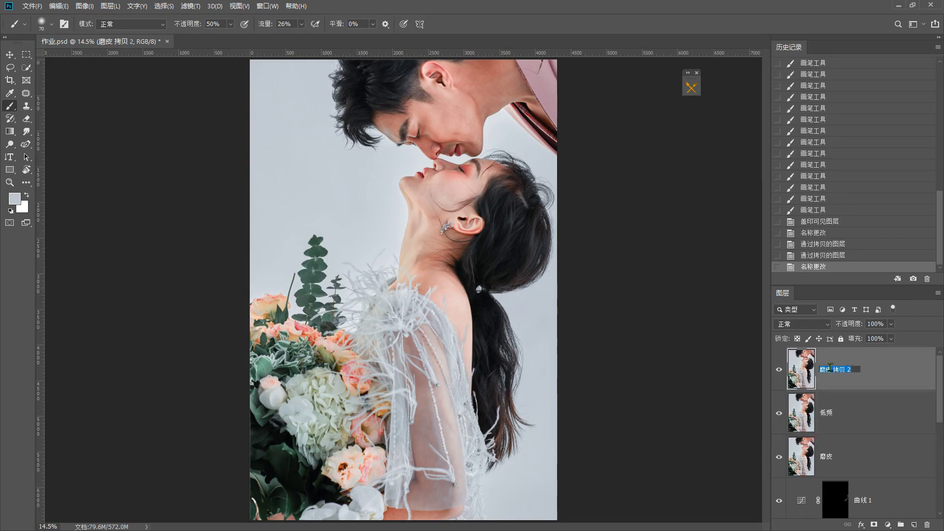
text(gaopin)
key(space)
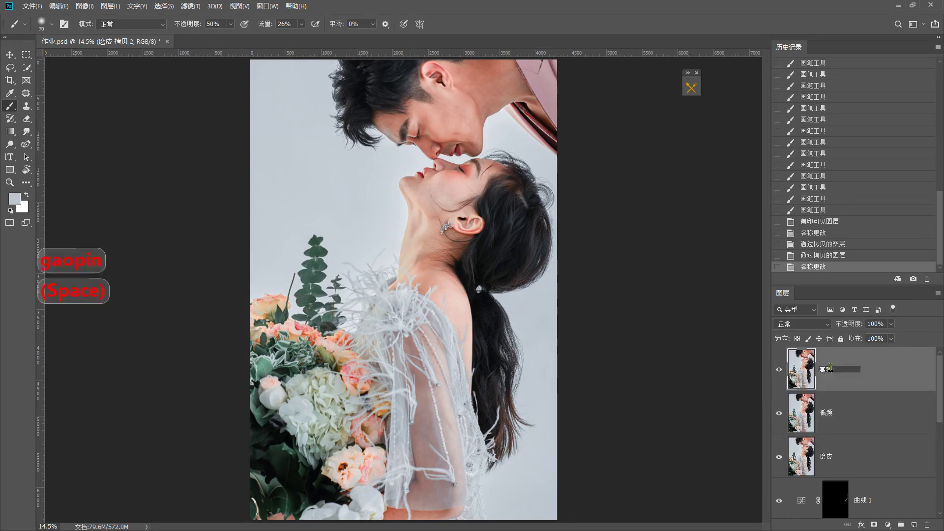
Step: Hide the 高频 layer and apply a Gaussian Blur with a 7.0-pixel radius to the 低频 layer
click(779, 369)
click(814, 420)
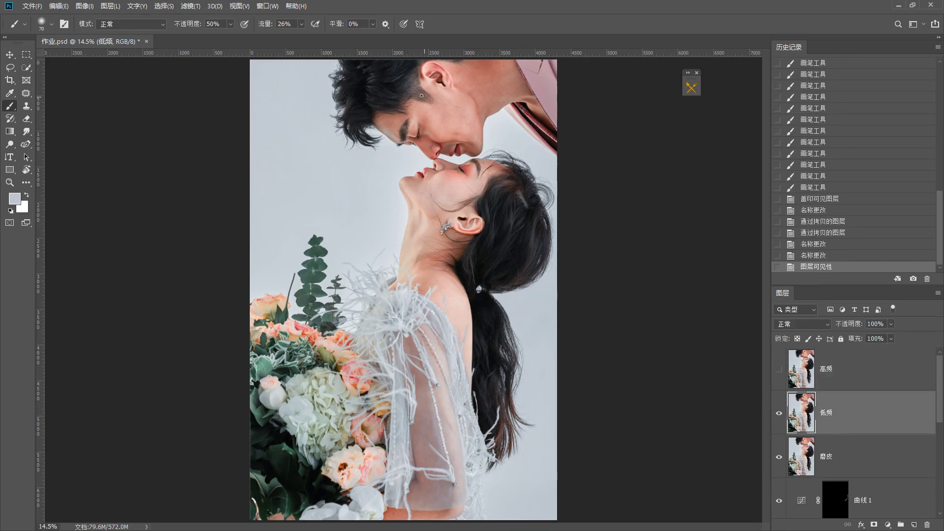
click(191, 6)
mouse_move(226, 137)
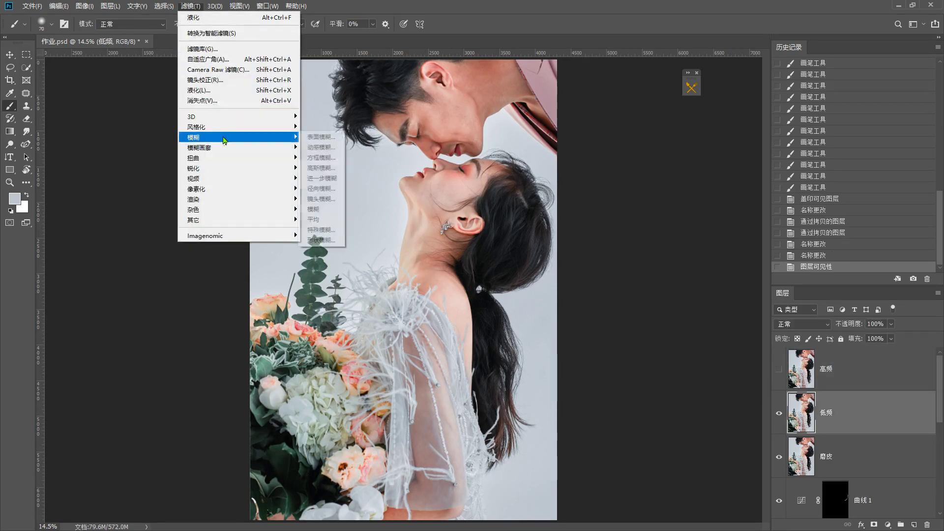
click(320, 168)
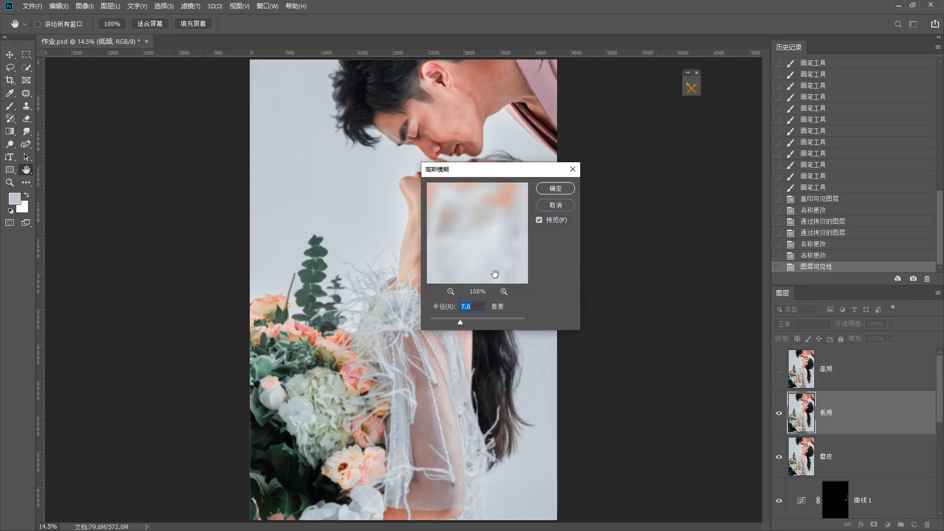
drag(497, 177, 546, 180)
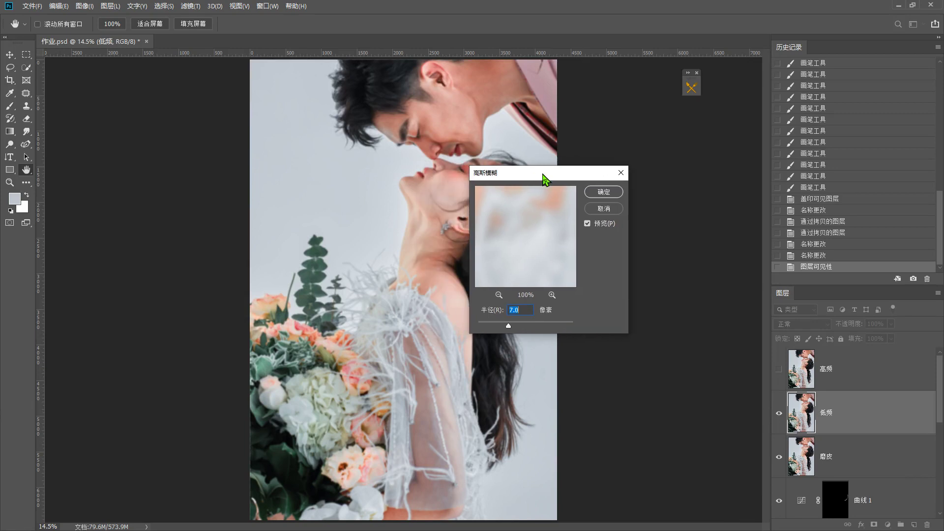
click(604, 191)
Step: Show 高频, use Apply Image on it with source layer 低频, blending 减去, scale 2 and offset 128, and set its blend mode to 线性光
click(780, 371)
click(801, 374)
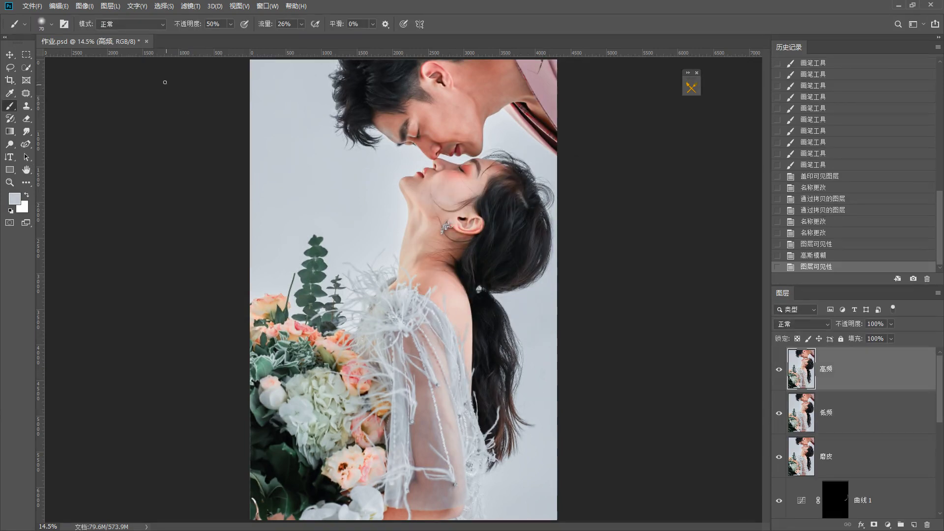
click(85, 6)
click(125, 171)
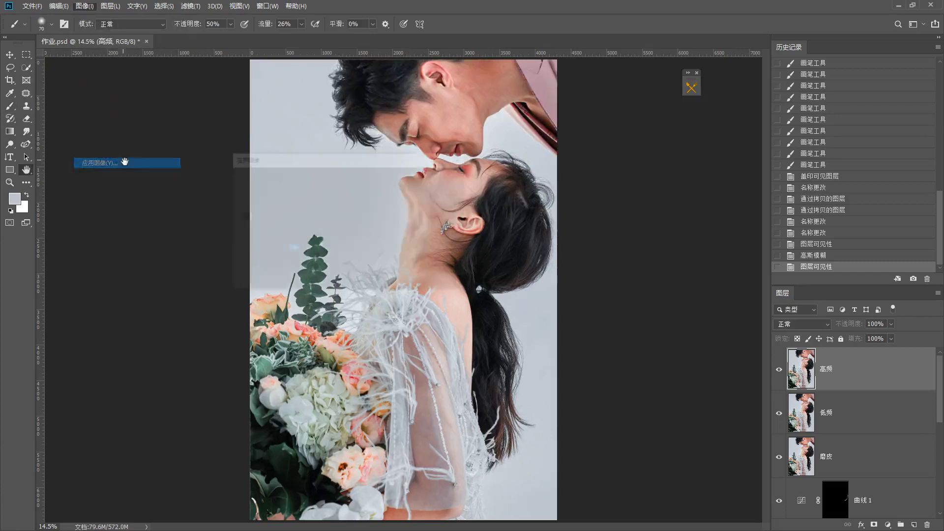
click(337, 191)
click(337, 209)
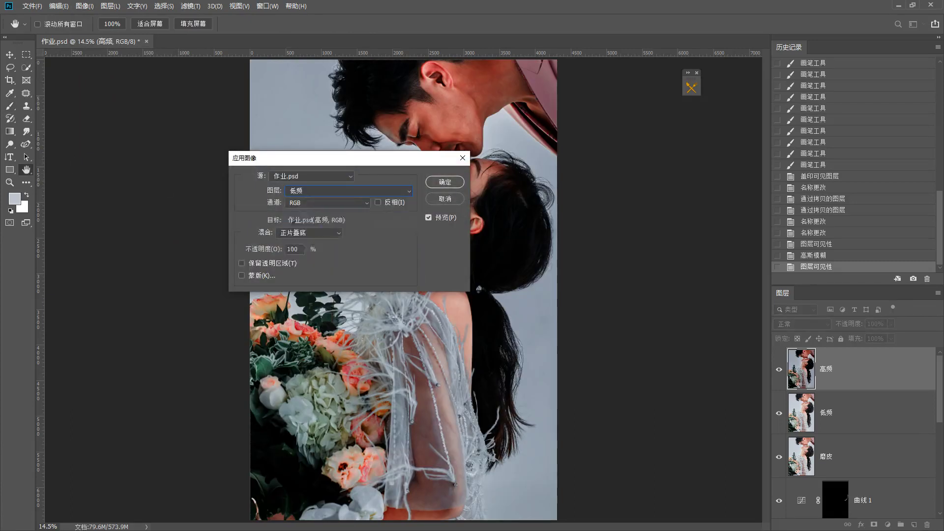
click(322, 235)
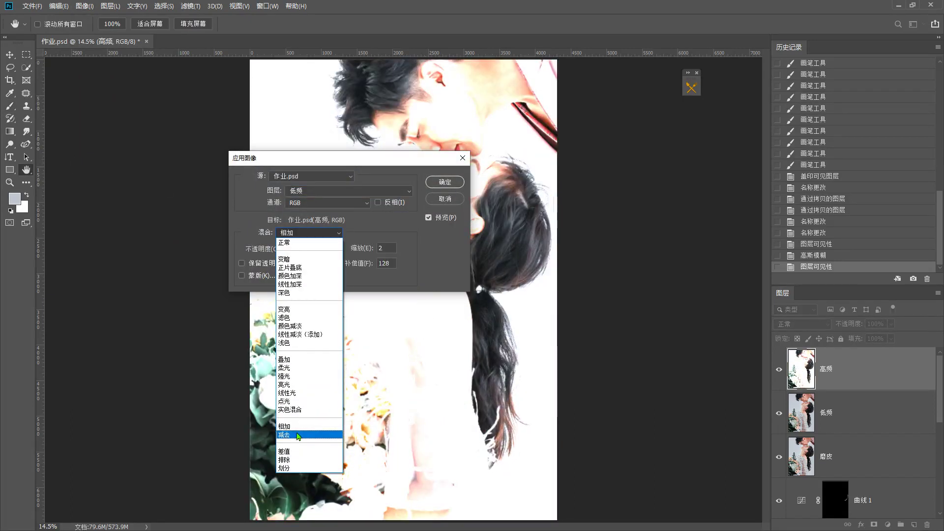
click(302, 438)
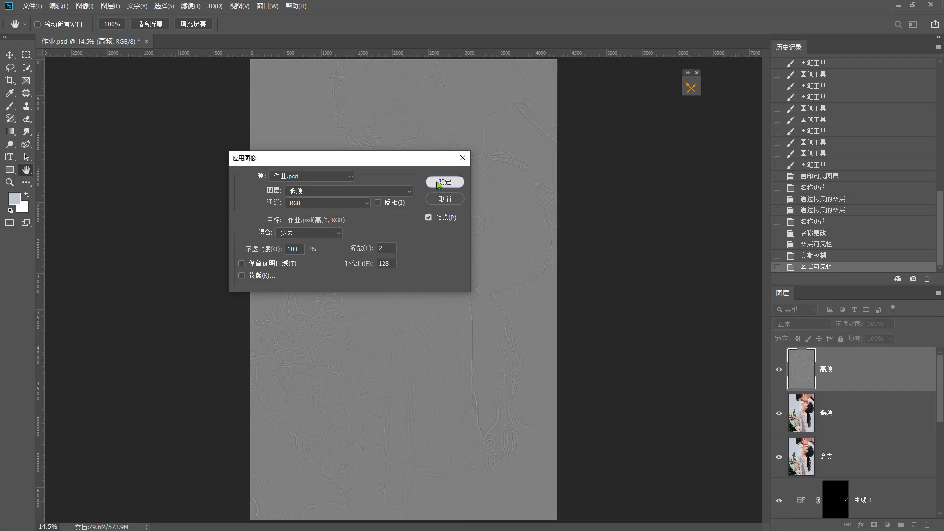
click(515, 102)
click(807, 324)
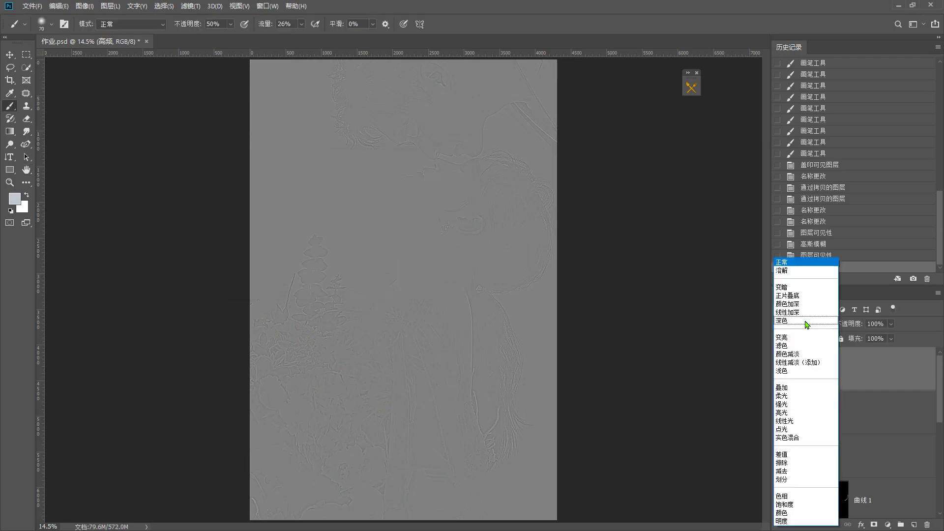
click(807, 421)
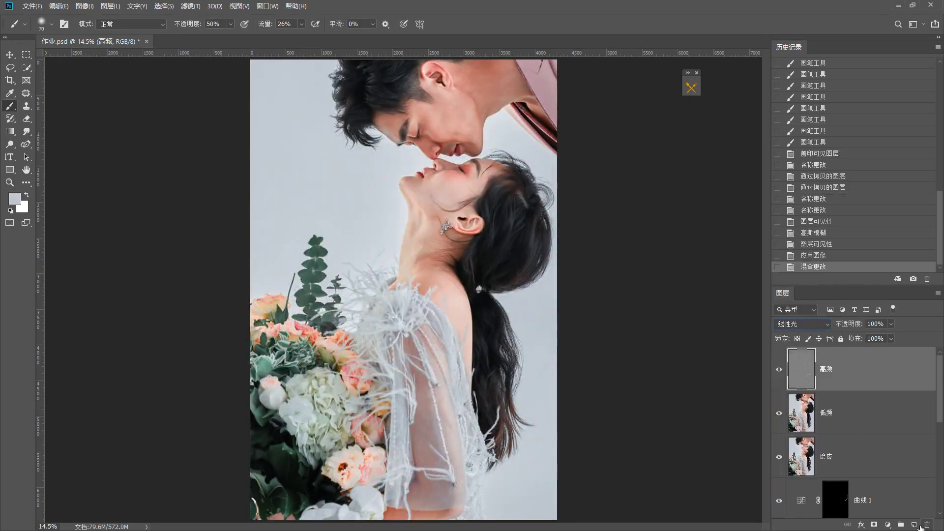
Step: Create a layer group above 高频 and add a Black & White adjustment layer inside it
click(900, 524)
click(888, 525)
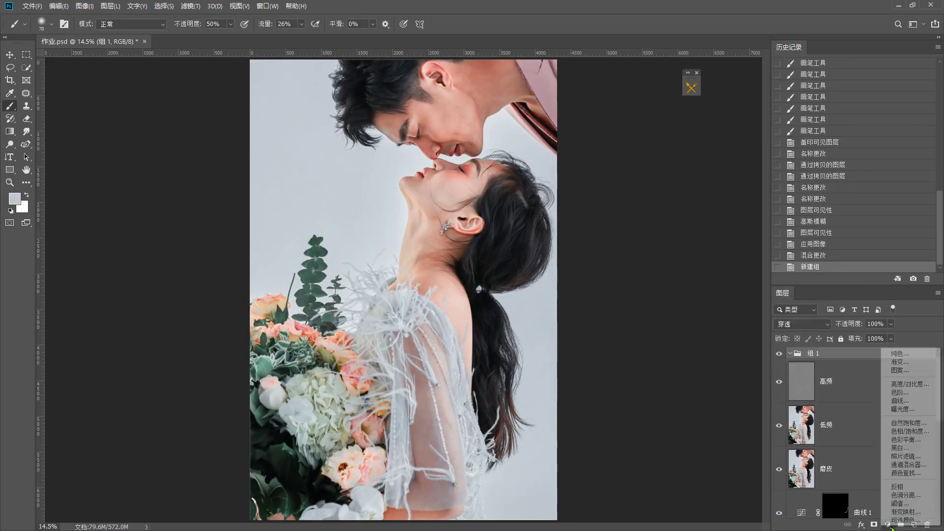
click(901, 448)
Step: Add a Curves adjustment layer above 黑白 1 and pull the curve's midtones down to darken the image
click(888, 525)
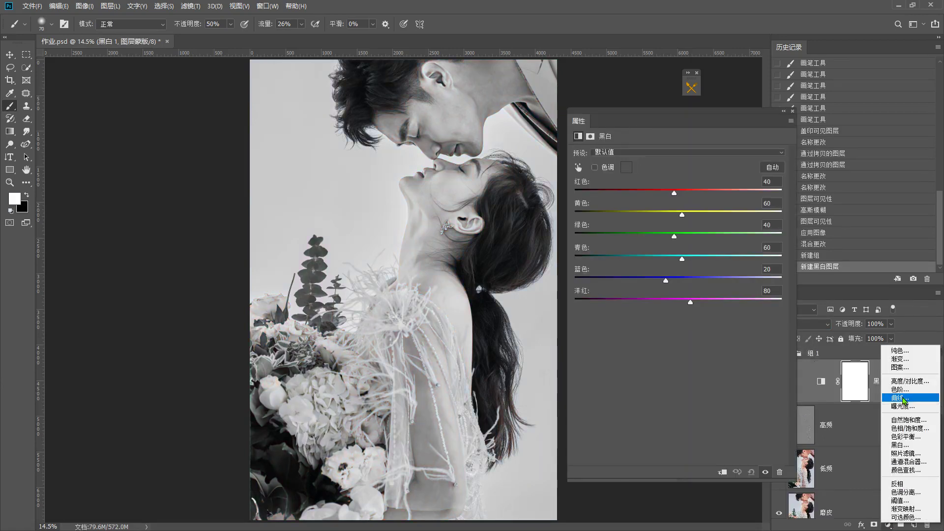
click(905, 401)
drag(704, 225, 705, 262)
click(792, 113)
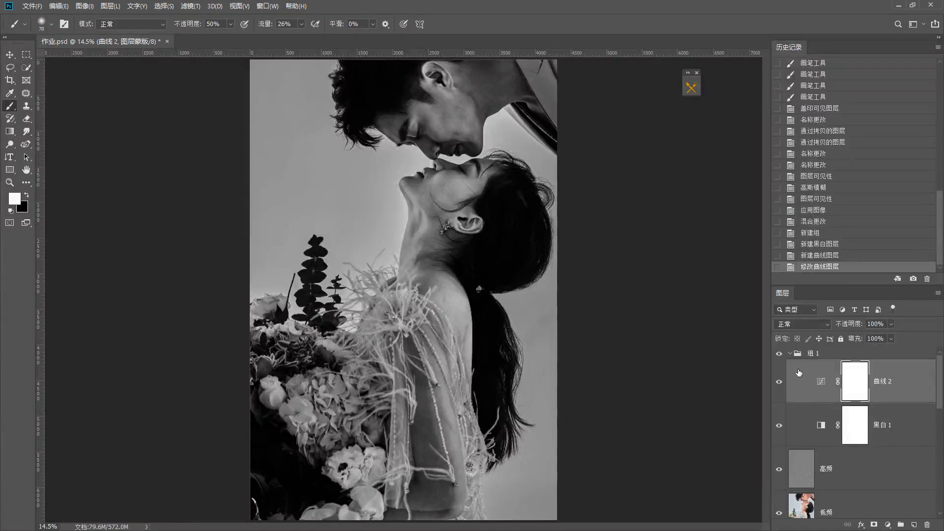
Step: Rename the layer group 组 1 to 观察组 and collapse it
double_click(811, 353)
key(BackSpace)
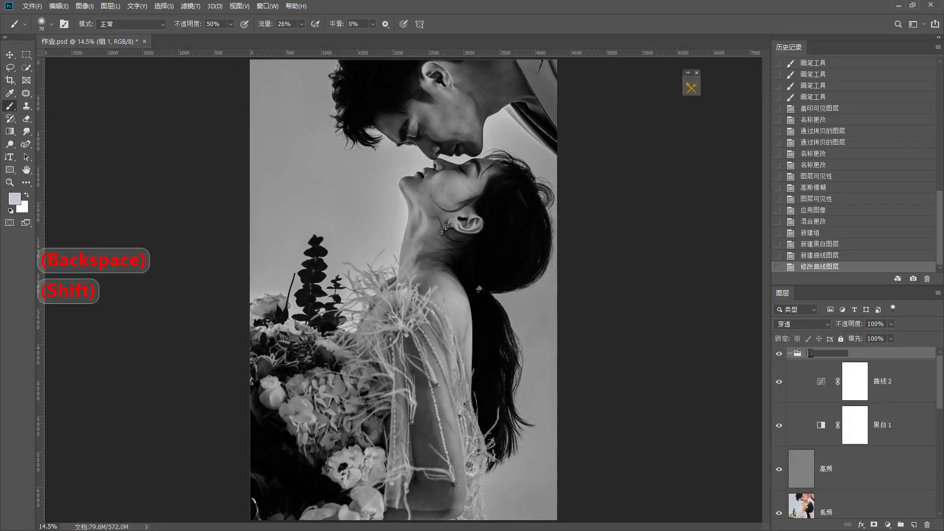
text(g)
text(uanchazu)
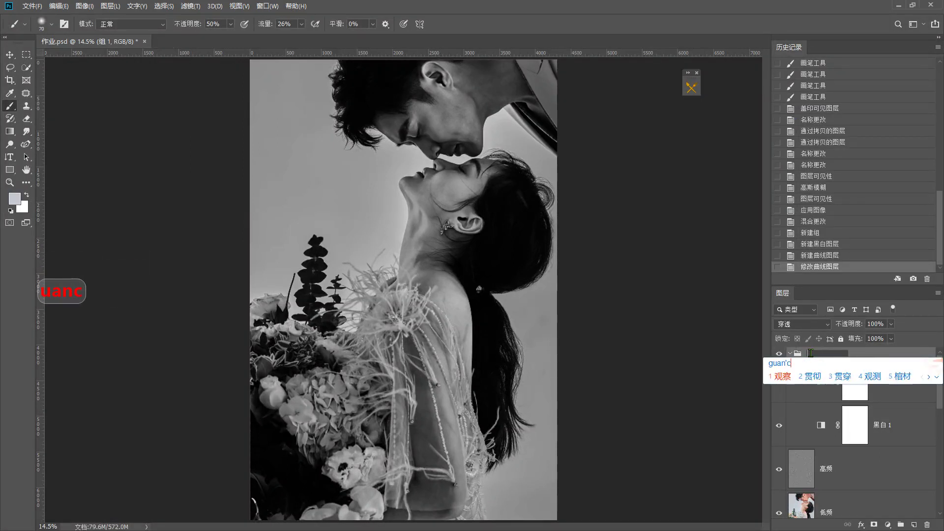
key(space)
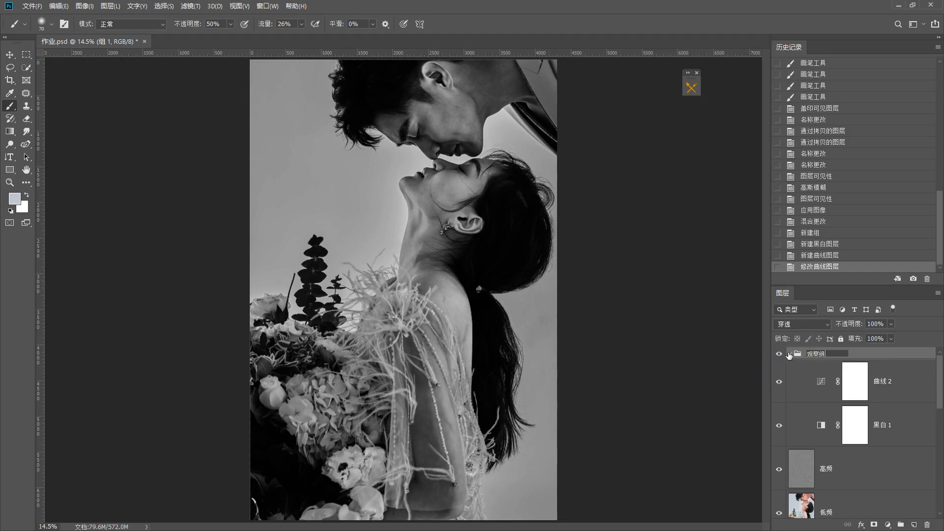
click(788, 354)
Step: Select the 低频 layer and set up the Mixer Brush with a 175-pixel tip for the man's face
click(805, 422)
scroll(530, 158, up, 5)
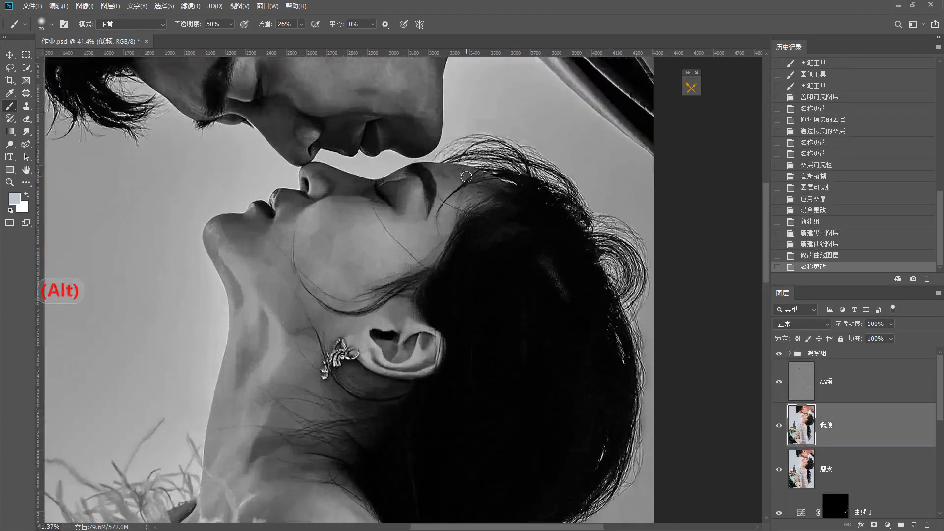
drag(466, 176, 534, 373)
right_click(10, 106)
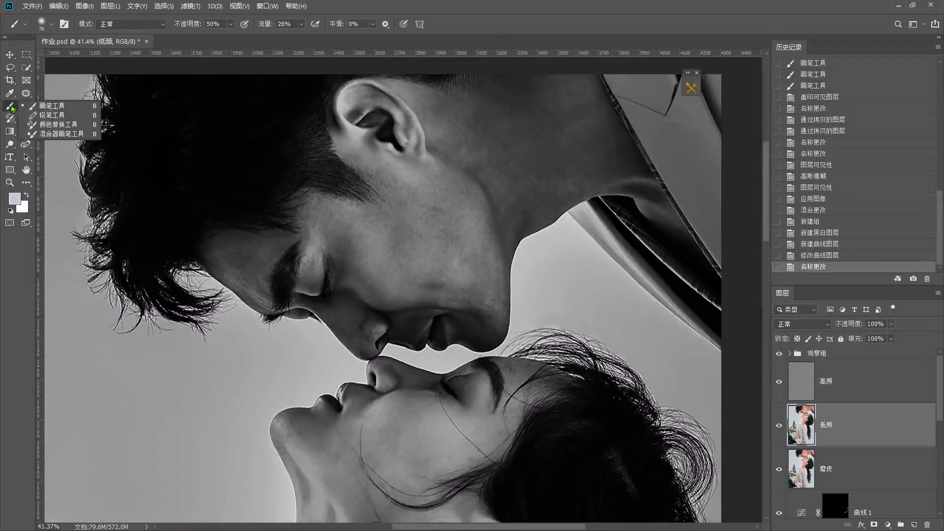
click(55, 133)
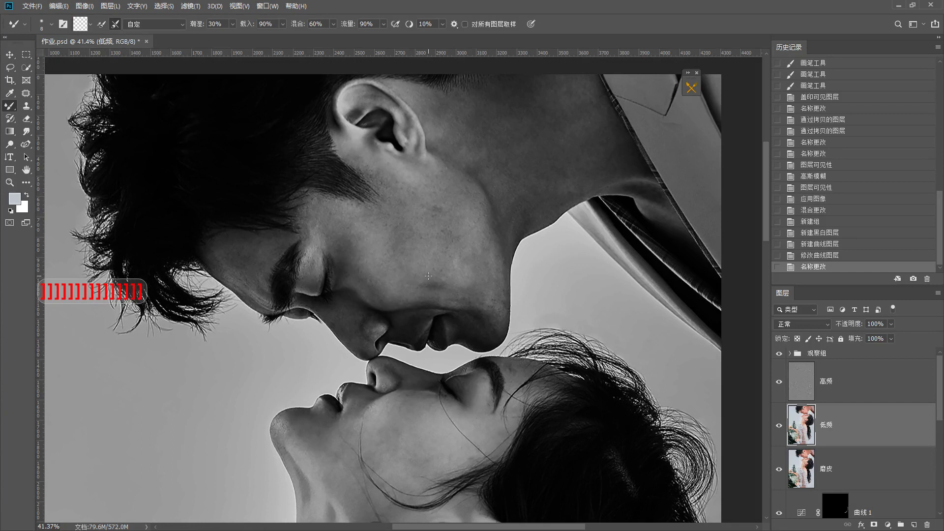
key(shift+bracketright)
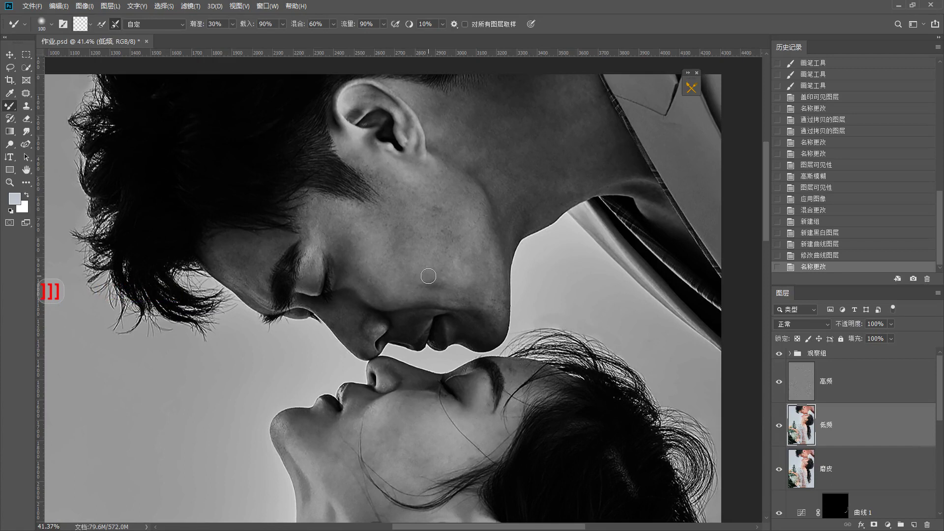
key(bracketright)
key(bracketright)
key(bracketright)
key(bracketright)
key(bracketright)
key(bracketleft)
key(bracketleft)
key(bracketleft)
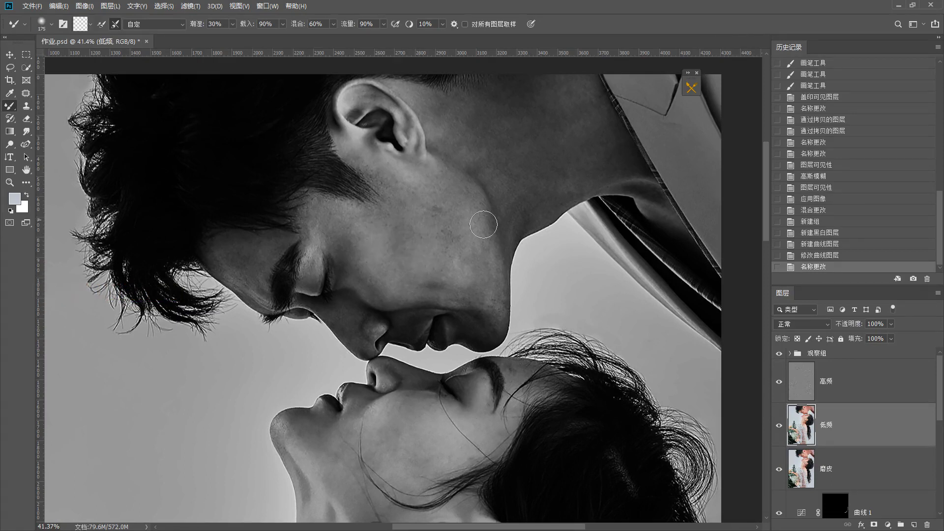
key(space)
drag(485, 221, 478, 281)
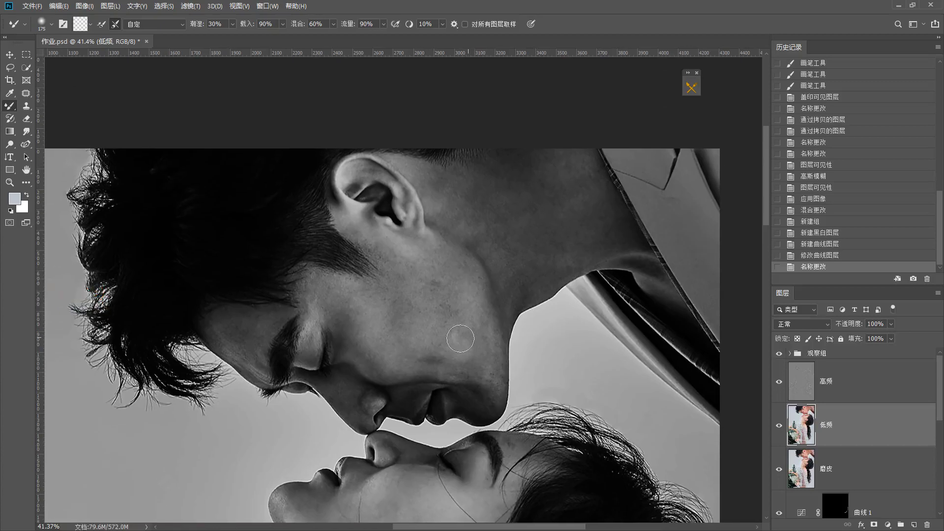
Step: Blend the uneven light patch between the man's eyebrow tail and temple with a Mixer Brush of about 90 pixels
key(F1)
scroll(308, 309, up, 3)
key(F1)
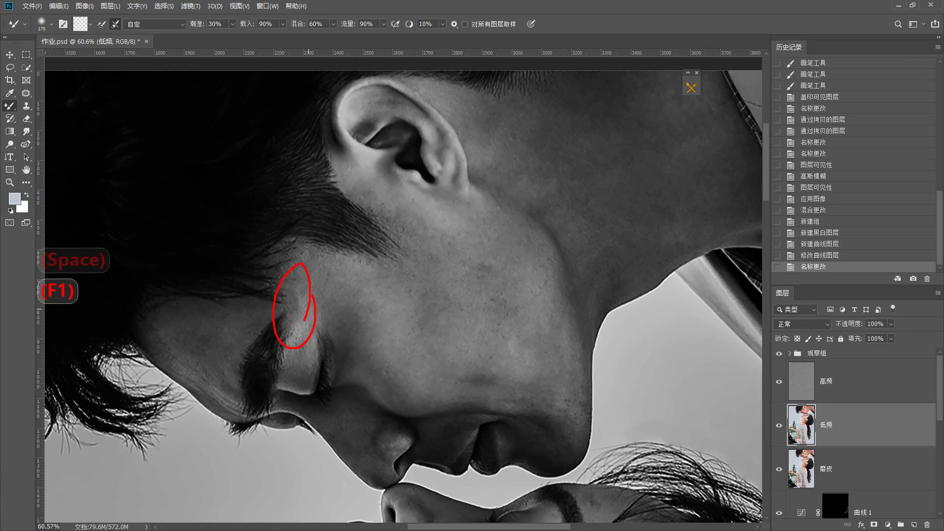
key(bracketleft)
key(bracketleft)
key(bracketleft)
drag(302, 324, 307, 288)
drag(306, 288, 312, 278)
key(bracketright)
drag(301, 314, 303, 305)
mouse_move(303, 305)
mouse_down()
mouse_move(305, 317)
mouse_move(305, 275)
mouse_up()
drag(305, 275, 304, 300)
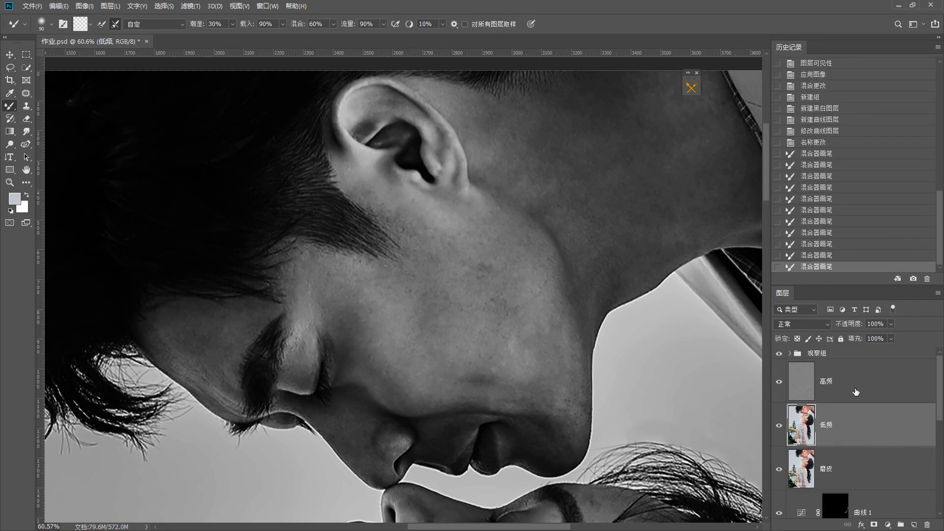
Step: Group the 高频 and 低频 layers and toggle the group's visibility to compare the retouch with the original
shift+click(858, 387)
click(900, 524)
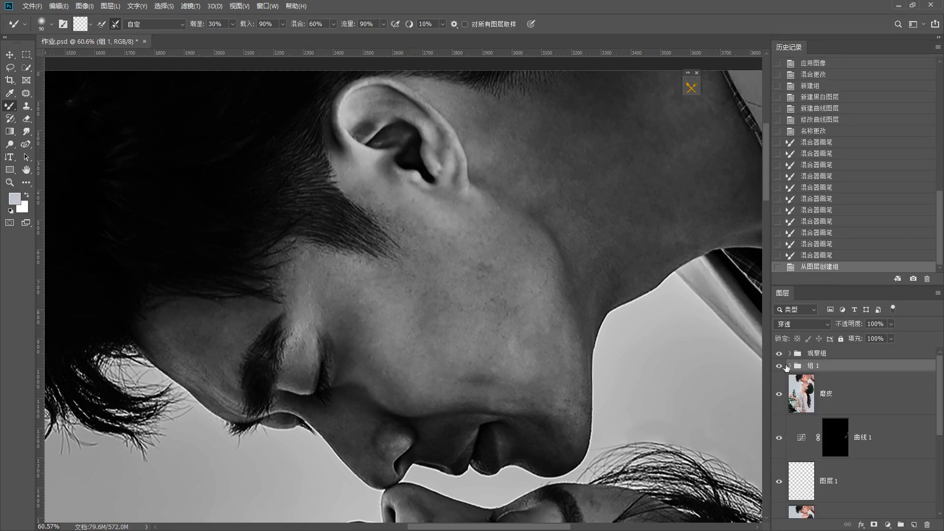
click(779, 367)
click(780, 366)
click(780, 366)
click(779, 366)
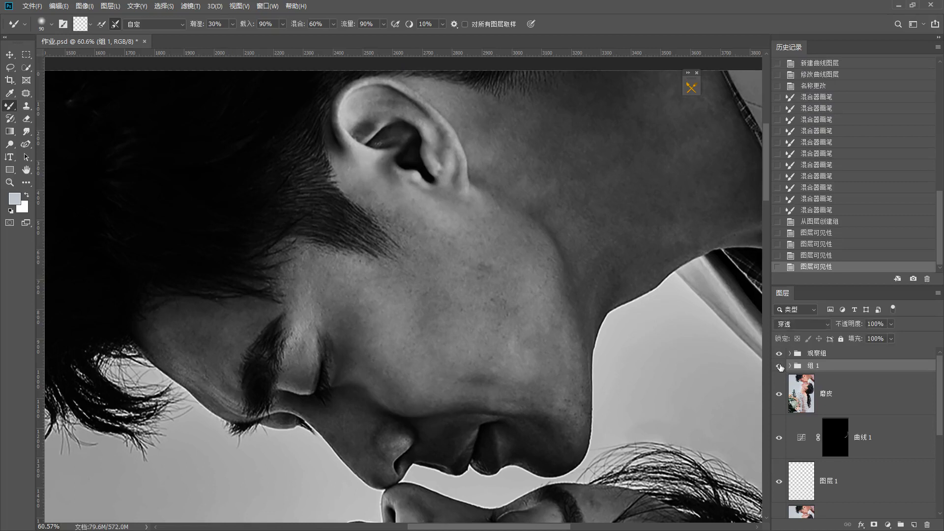
click(779, 367)
click(780, 367)
click(780, 366)
click(780, 366)
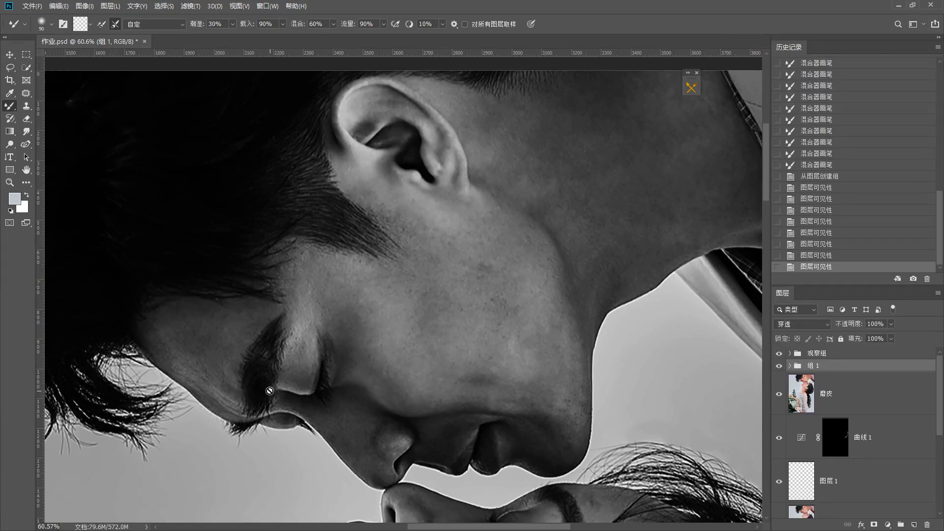
Step: Reselect 低频 inside the group and smooth the man's forehead along the hairline with a Mixer Brush of 90 to 125 pixels
click(789, 365)
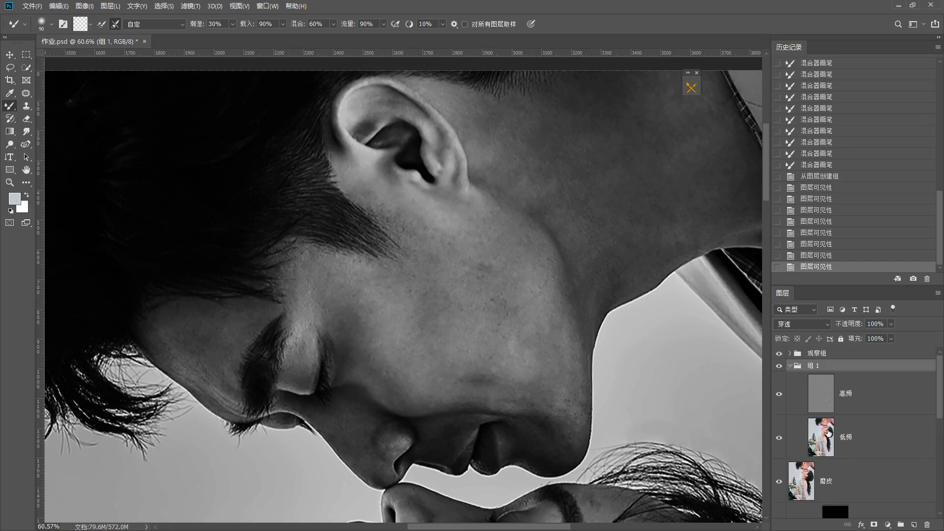
click(828, 438)
key(F1)
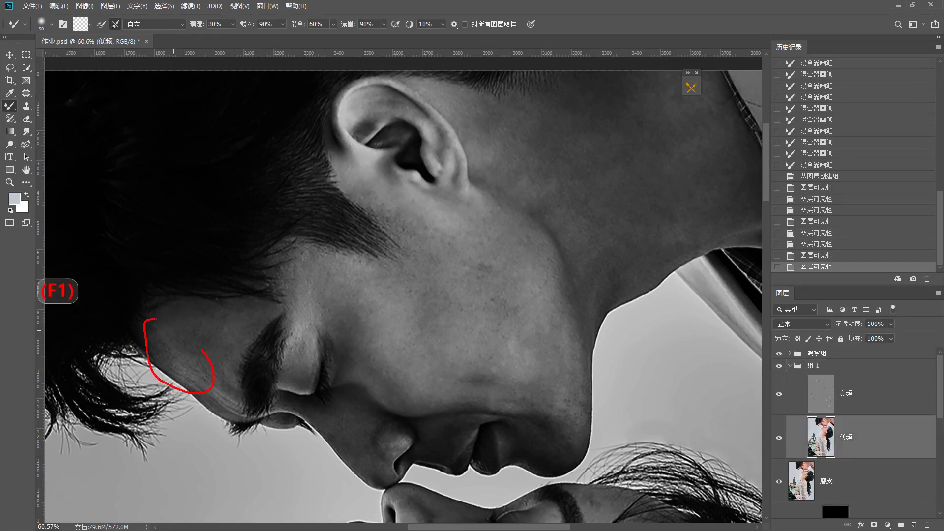
key(bracketright)
key(bracketright)
key(bracketright)
key(bracketleft)
key(bracketleft)
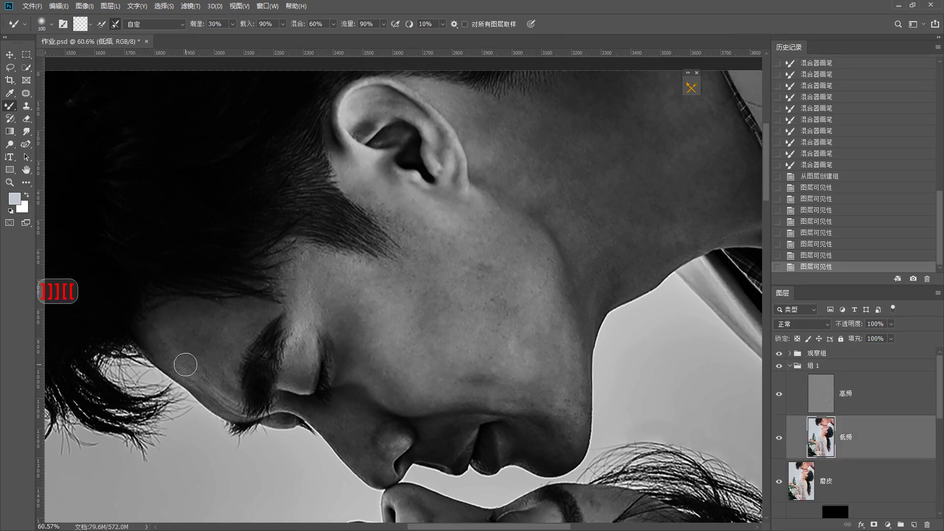
mouse_move(185, 363)
mouse_down()
mouse_move(156, 337)
mouse_move(213, 371)
mouse_move(182, 345)
mouse_move(216, 350)
mouse_move(180, 341)
mouse_move(189, 326)
mouse_move(174, 332)
mouse_move(218, 329)
mouse_move(201, 322)
mouse_move(237, 313)
mouse_move(231, 352)
mouse_move(245, 321)
mouse_move(211, 360)
mouse_up()
key(bracketright)
key(bracketright)
key(bracketleft)
key(bracketleft)
mouse_move(211, 360)
mouse_down()
mouse_move(236, 326)
mouse_move(214, 371)
mouse_move(196, 351)
mouse_up()
key(bracketleft)
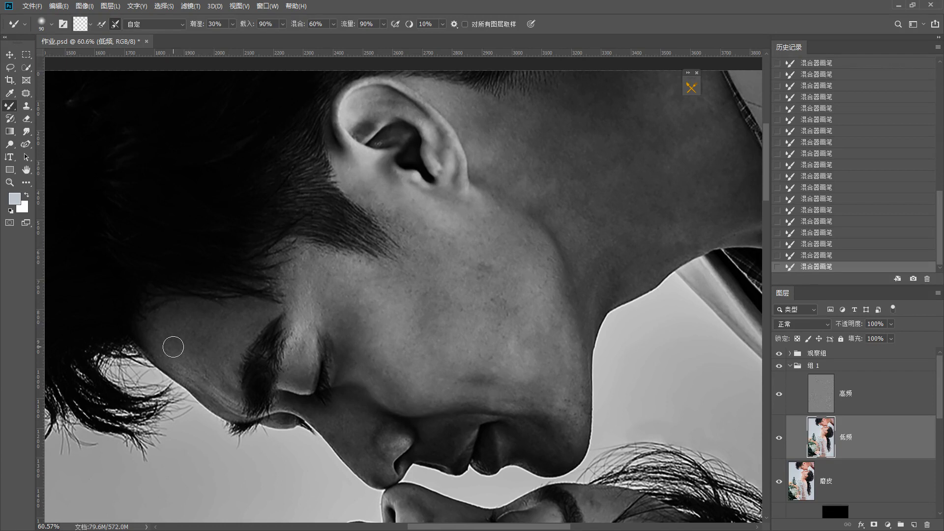
key(bracketright)
key(bracketright)
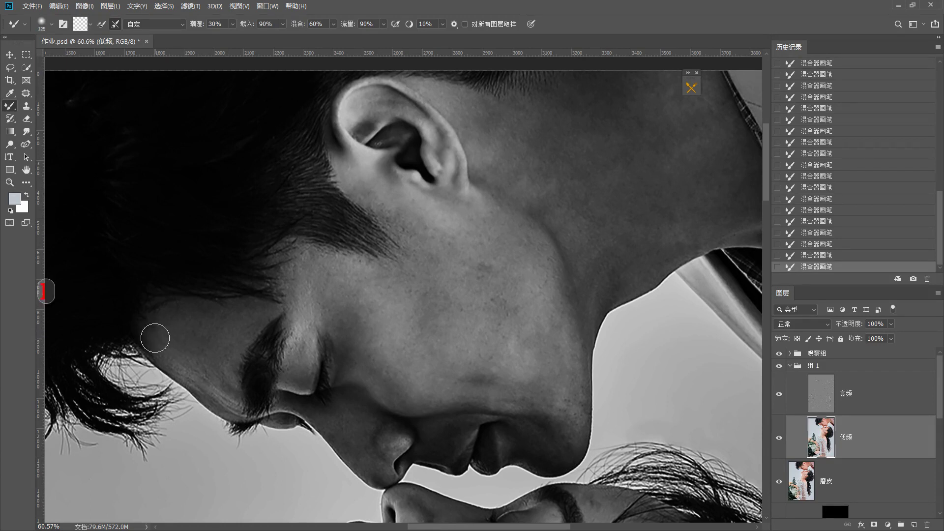
Step: Even out the shading on the man's cheek beside the eye and nose with a Mixer Brush of 100 to 150 pixels
key(space)
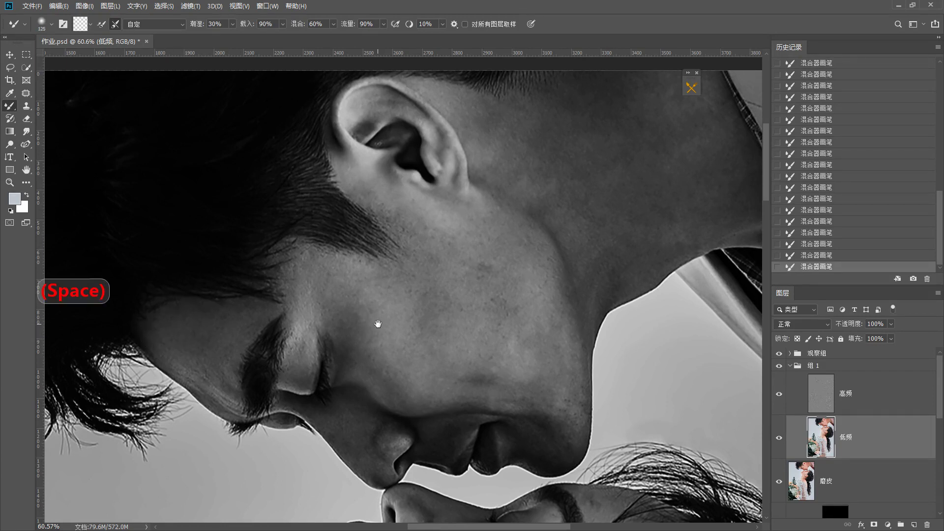
drag(383, 328, 297, 313)
key(F1)
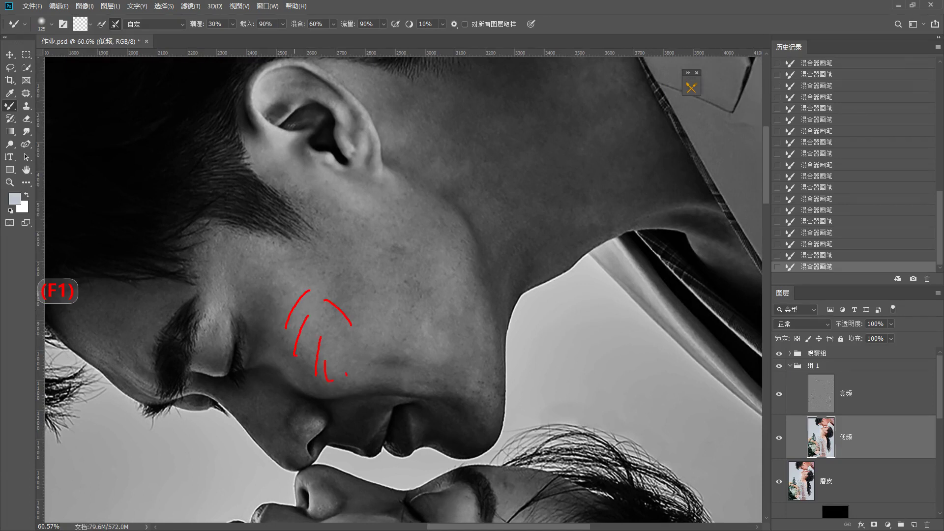
key(F1)
scroll(238, 343, up, 2)
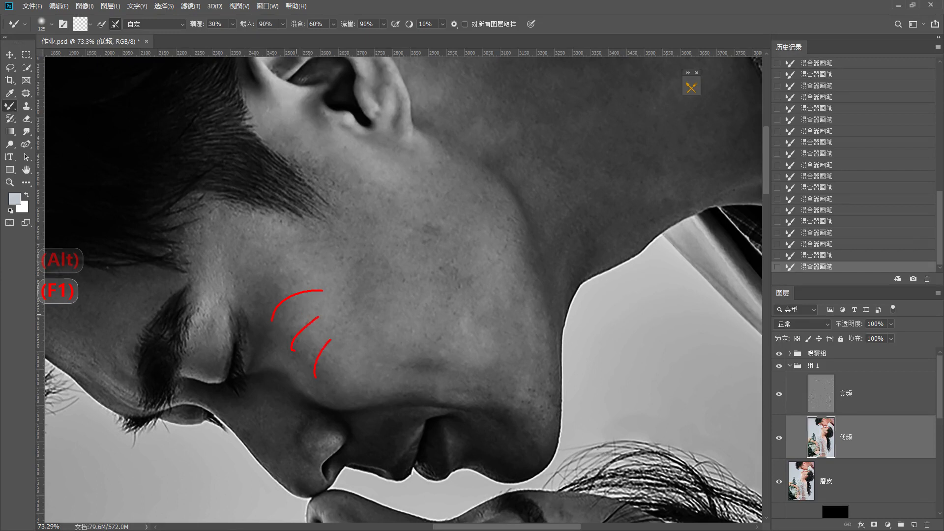
key(F1)
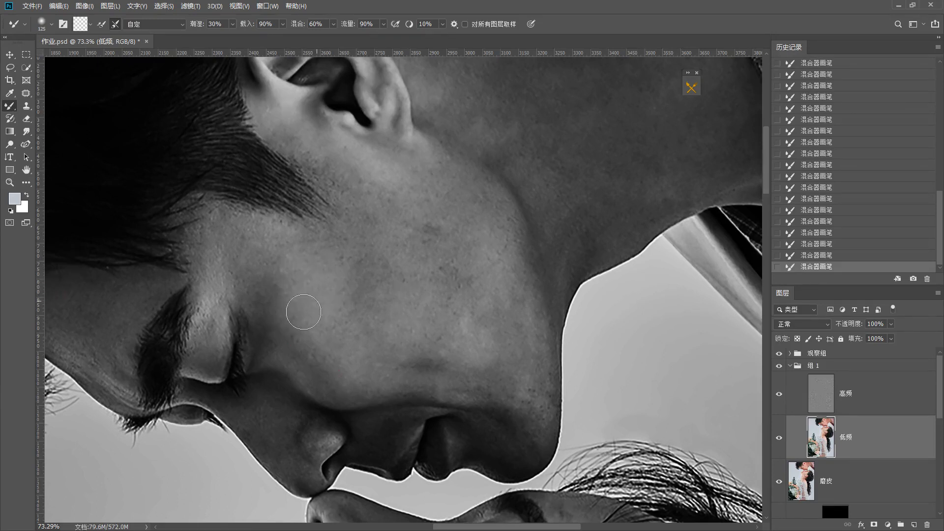
key(bracketright)
drag(362, 348, 354, 321)
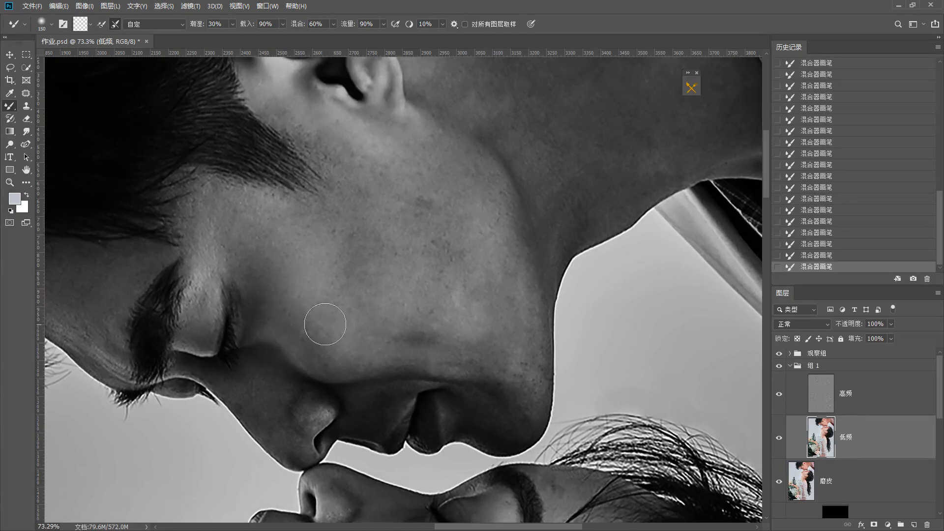
key(bracketleft)
key(bracketleft)
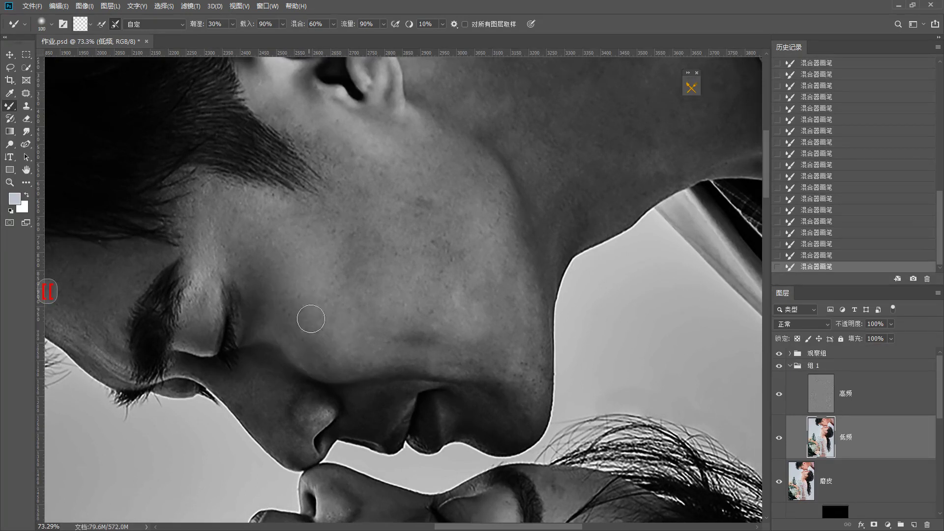
key(bracketright)
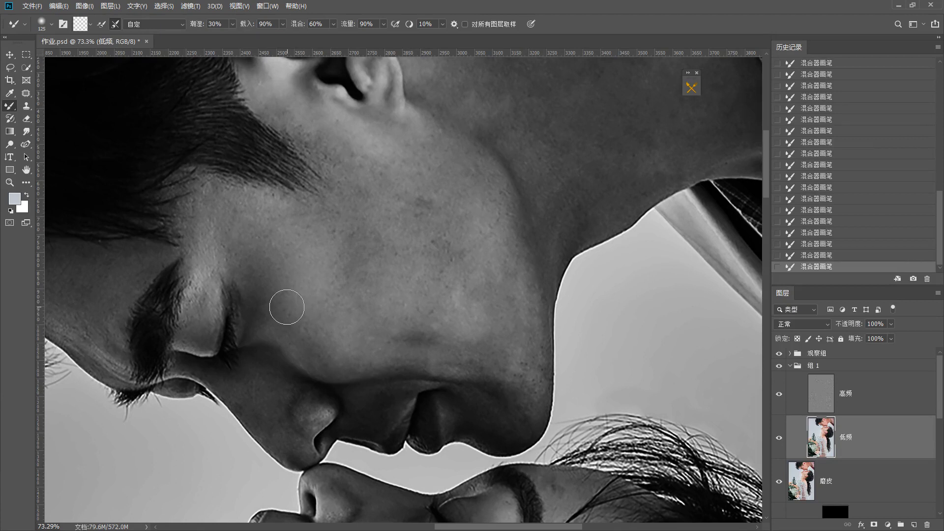
drag(341, 344, 312, 295)
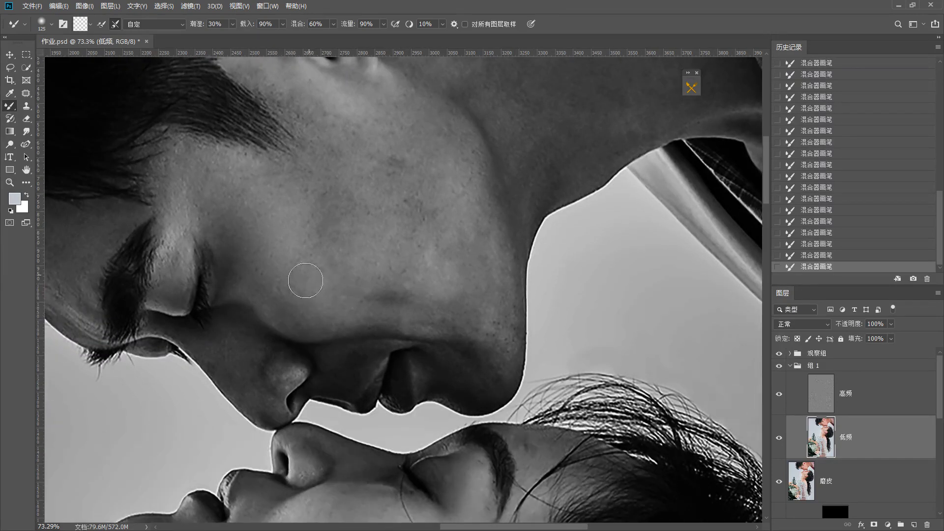
Step: Refine the tonal transitions on the man's cheek with a smaller Mixer Brush, ending at 100 pixels
key(bracketleft)
key(bracketleft)
key(bracketleft)
key(bracketleft)
key(bracketright)
key(space)
key(bracketright)
key(bracketright)
drag(368, 286, 342, 328)
key(space)
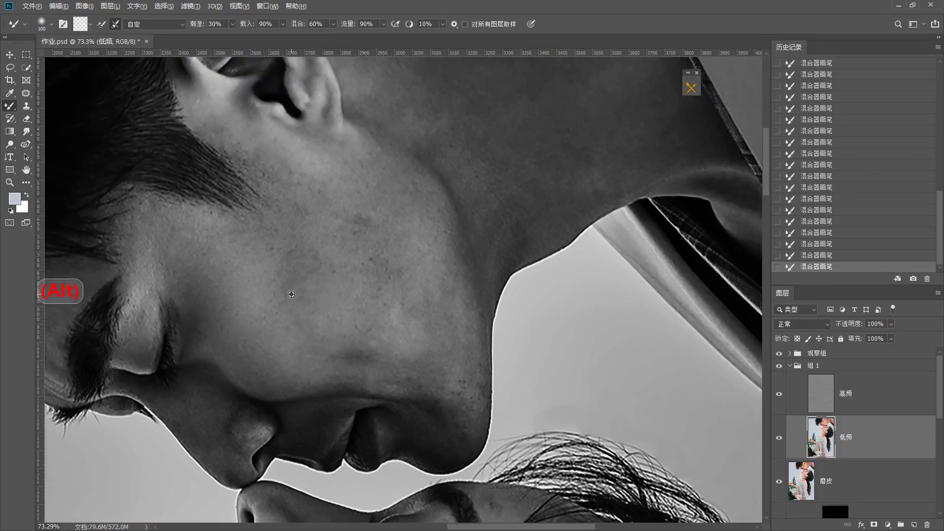
Step: Examine the light-to-dark transitions and remaining patchy areas across the man's cheek and jaw
scroll(291, 293, down, 4)
key(space)
drag(276, 311, 330, 322)
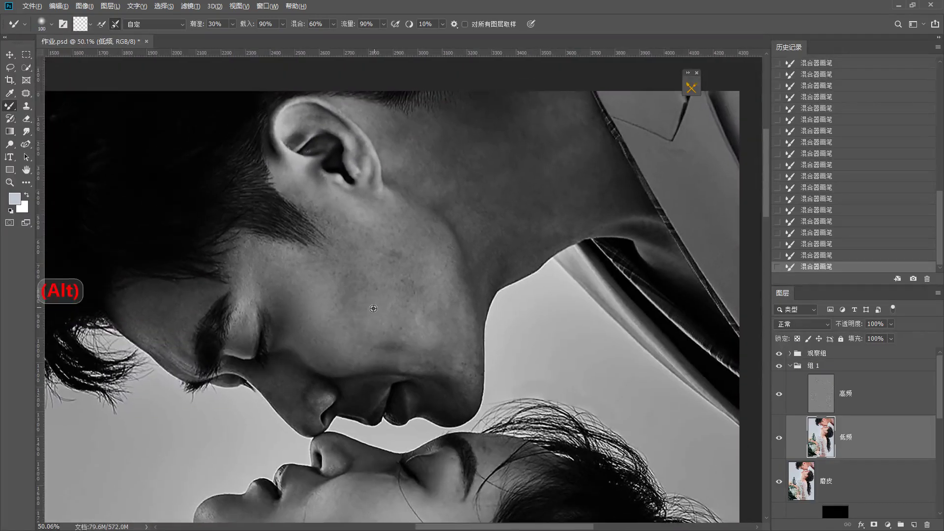
scroll(369, 314, up, 3)
key(F1)
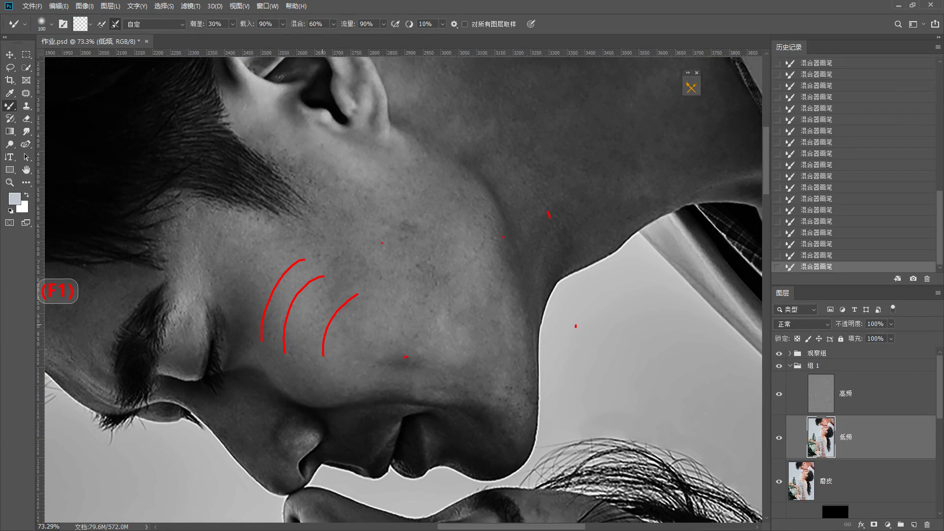
drag(347, 371, 399, 290)
right_click(575, 326)
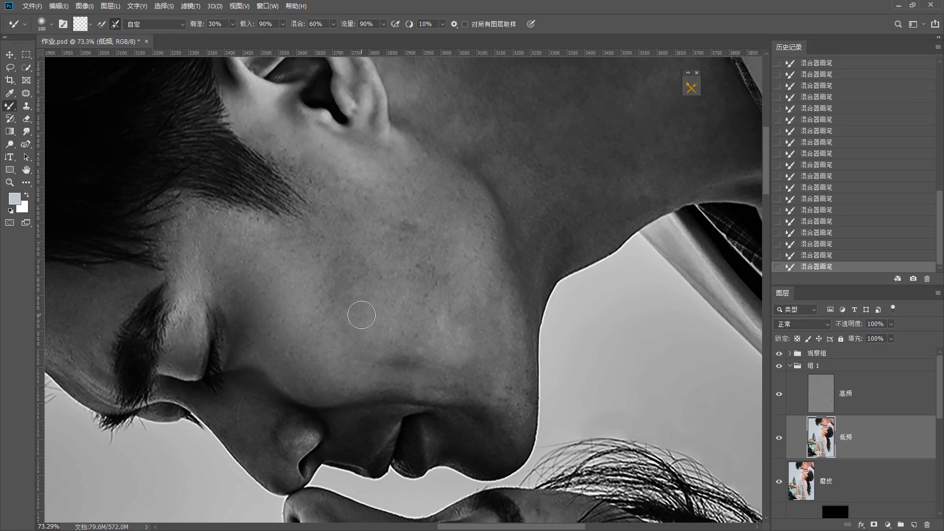
key(F1)
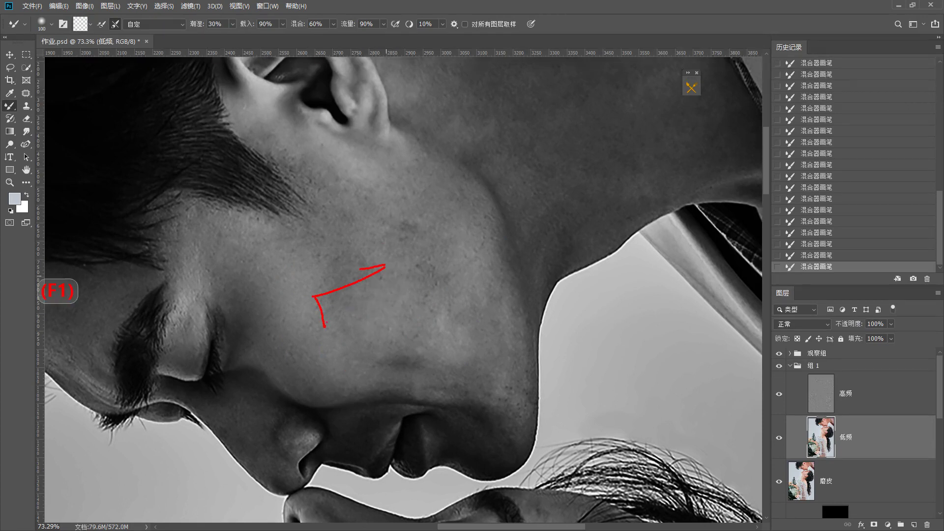
drag(343, 348, 449, 334)
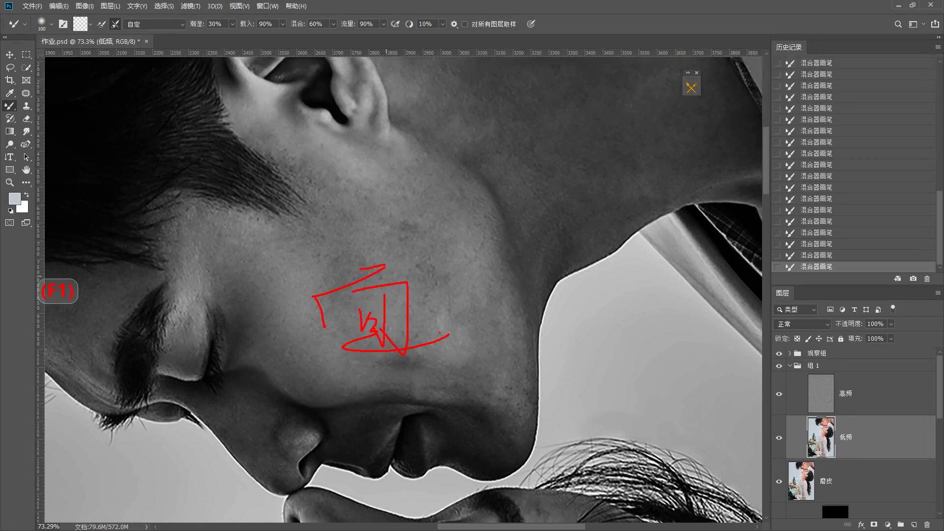
Step: Smooth the light-to-dark transition on the man's cheek beside the eye with a Mixer Brush of 125 to 150 pixels
key(bracketright)
key(bracketright)
key(bracketright)
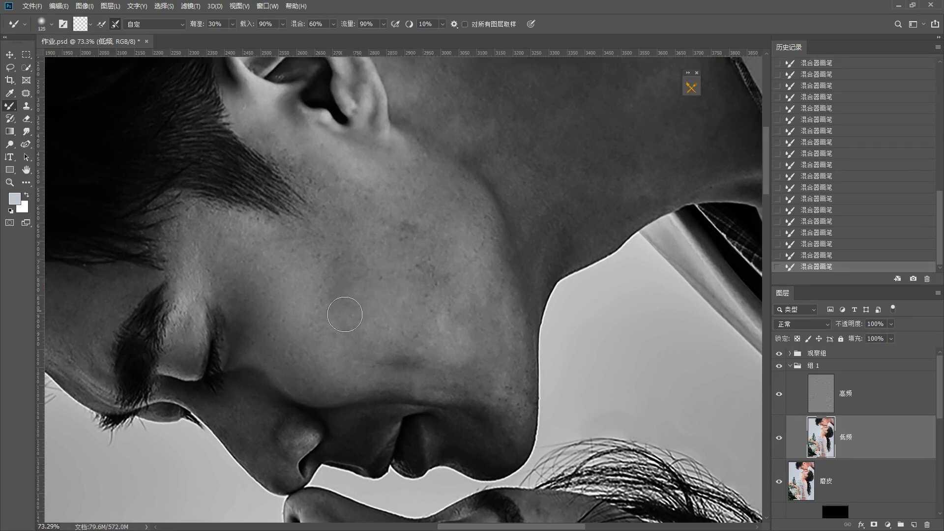
key(bracketright)
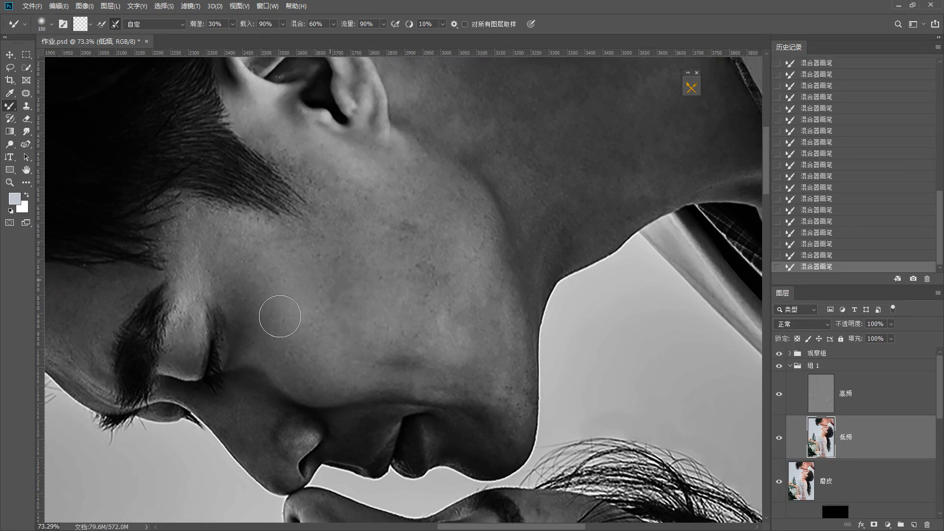
key(F1)
drag(280, 271, 344, 265)
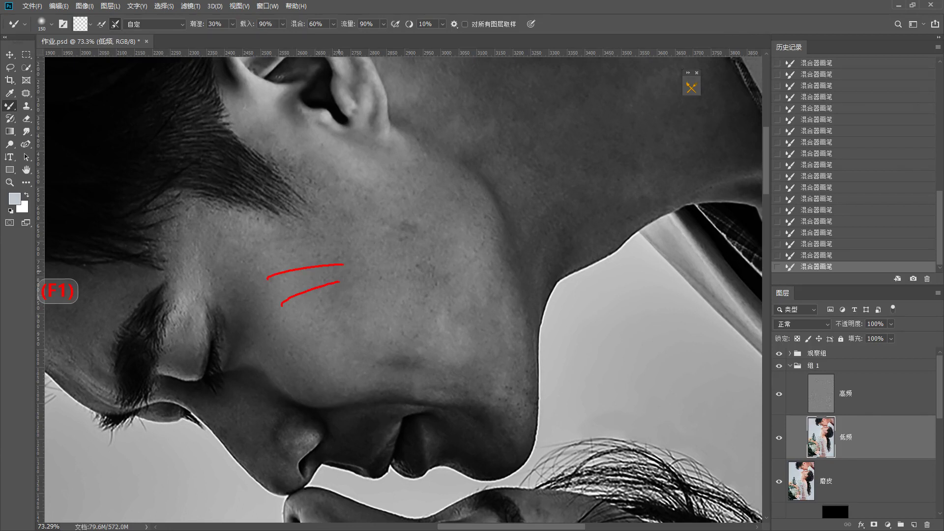
key(F1)
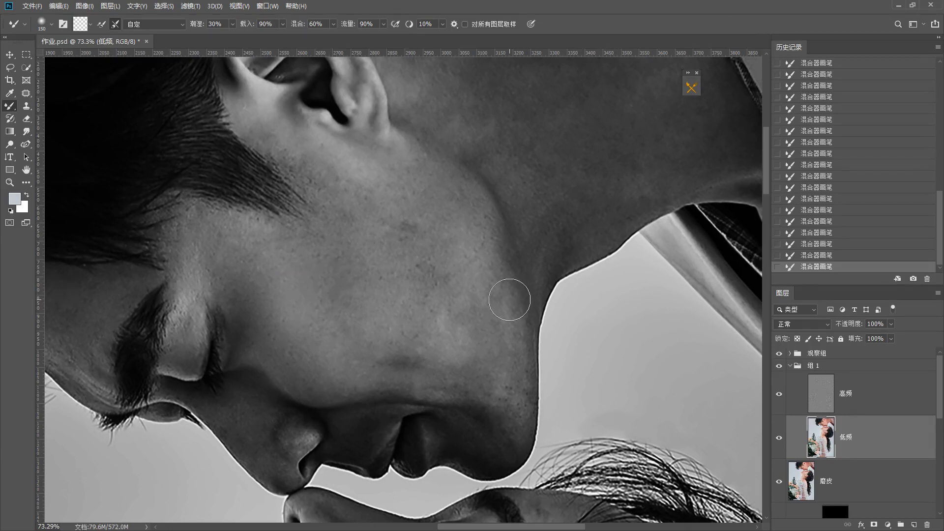
key(bracketleft)
Step: Compare the man's face before and after retouching by toggling the visibility of 组 1
scroll(387, 323, down, 2)
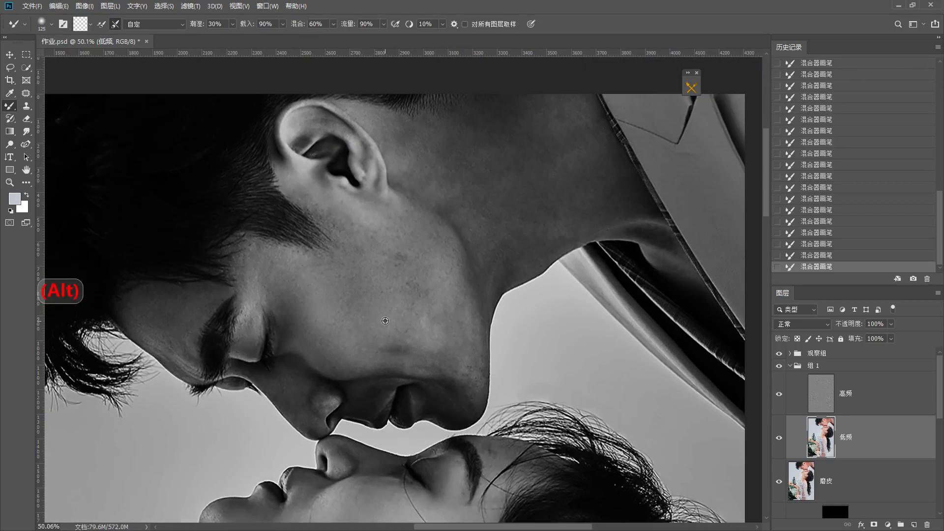
drag(372, 316, 379, 333)
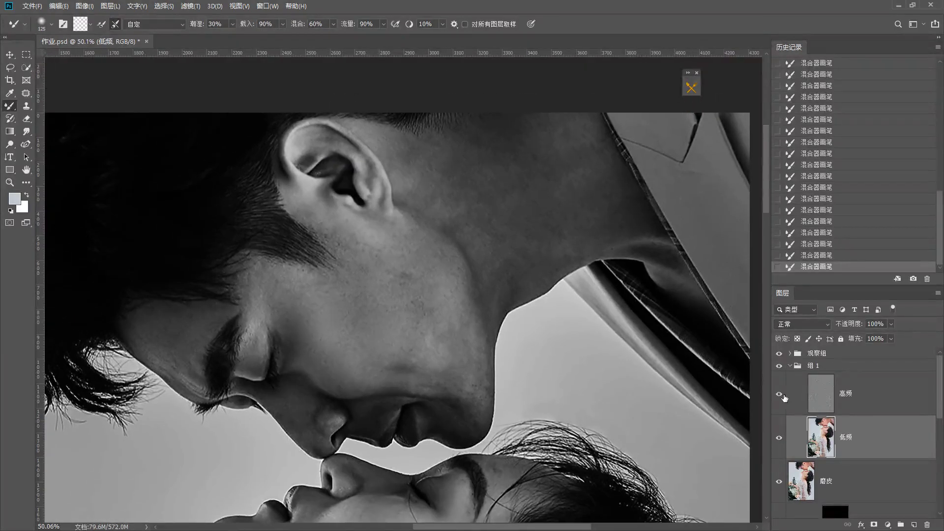
click(779, 366)
click(778, 366)
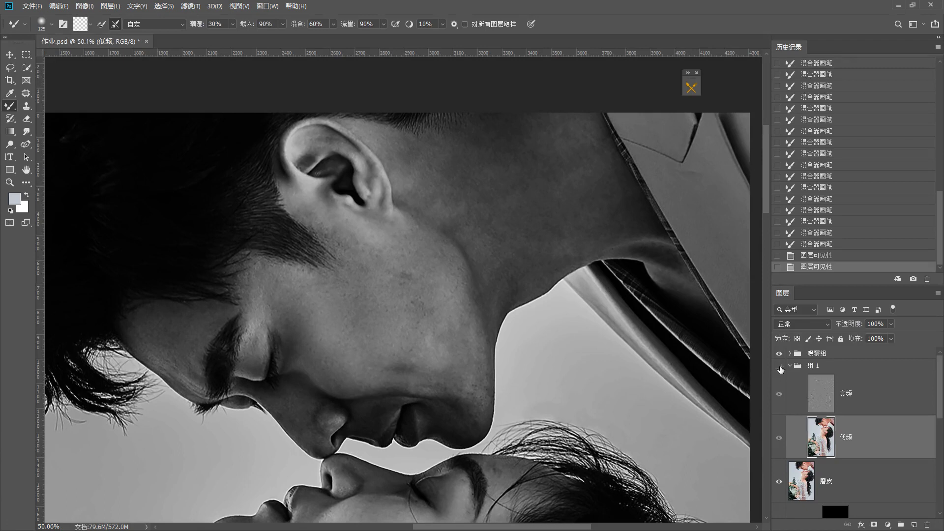
click(779, 366)
click(779, 366)
Step: Blend the tones from the middle of the man's cheek to the jaw on 低频, resizing the Mixer Brush from 90 to 125 pixels
key(bracketleft)
key(bracketleft)
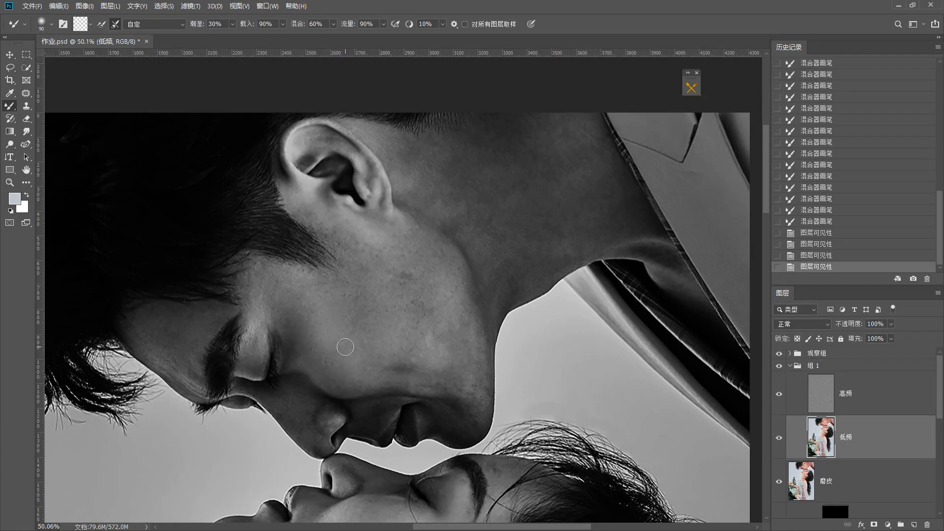
key(bracketright)
key(bracketright)
key(bracketright)
key(bracketright)
mouse_move(344, 351)
mouse_down()
mouse_move(361, 323)
mouse_move(401, 305)
mouse_move(355, 311)
mouse_move(364, 297)
mouse_up()
mouse_move(366, 294)
mouse_down()
mouse_move(328, 308)
mouse_move(300, 311)
mouse_move(340, 294)
mouse_move(315, 311)
mouse_up()
mouse_move(310, 307)
mouse_down()
mouse_move(352, 326)
mouse_move(397, 318)
mouse_move(445, 358)
mouse_move(458, 374)
mouse_move(450, 378)
mouse_up()
key(bracketleft)
key(bracketleft)
key(space)
Step: Even out the patchy shading on the man's lower cheek and beside the mouth, ending with a 125-pixel Mixer Brush
scroll(418, 378, up, 2)
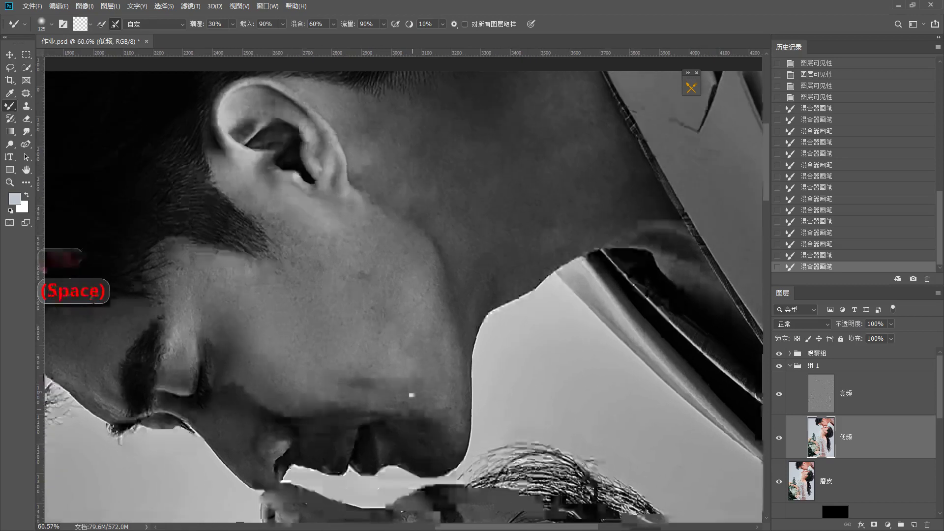
mouse_move(409, 327)
mouse_down()
mouse_move(421, 340)
mouse_move(435, 334)
mouse_move(445, 381)
mouse_move(428, 291)
mouse_up()
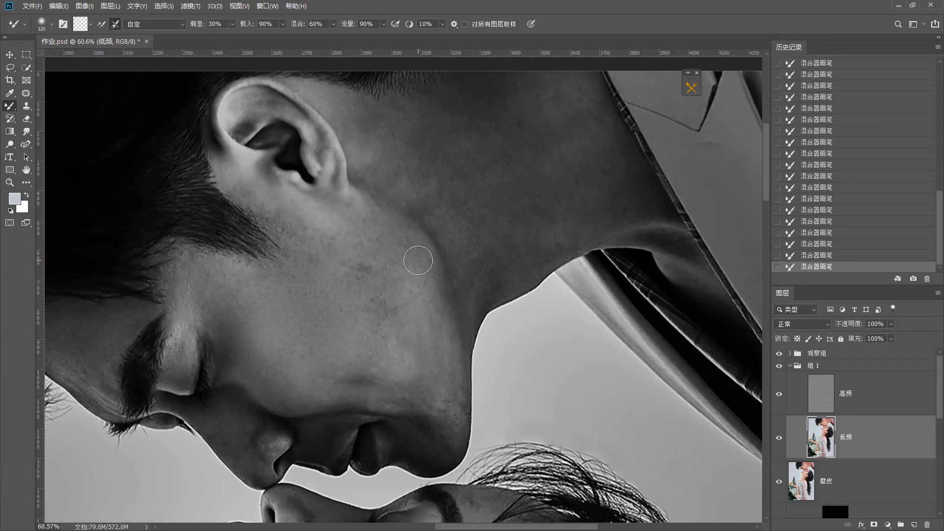
key([)
key(])
key([)
mouse_move(398, 362)
mouse_down()
mouse_move(326, 375)
mouse_move(349, 359)
mouse_up()
key(bracketright)
key(bracketright)
key(bracketright)
key(bracketleft)
key(bracketleft)
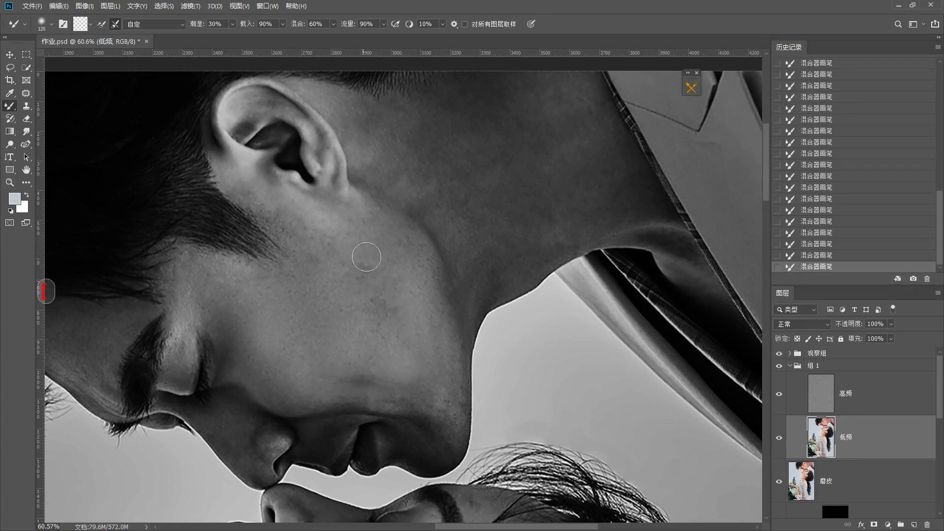
Step: Soften the dark blotches between the man's ear, sideburn and cheek with a Mixer Brush of 80 to 125 pixels
key(F1)
drag(358, 239, 369, 283)
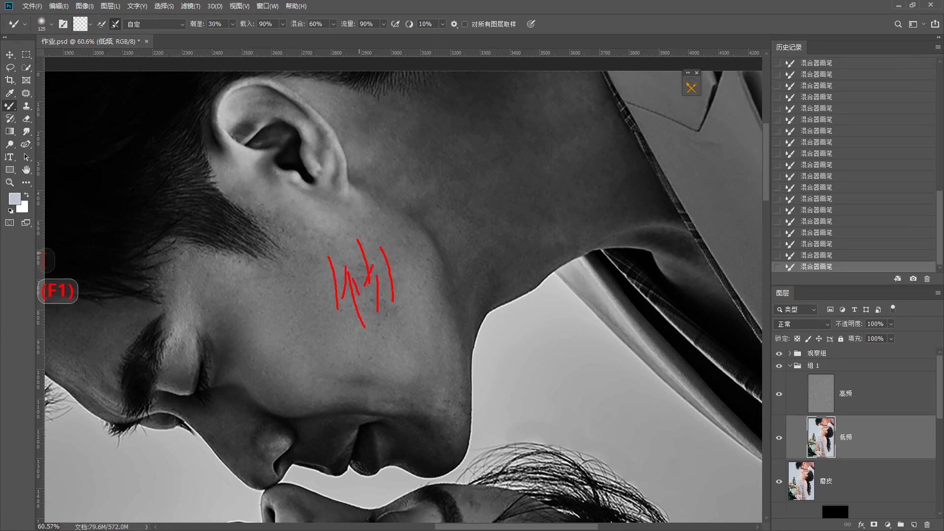
key(Escape)
key(bracketleft)
key(bracketleft)
key(bracketleft)
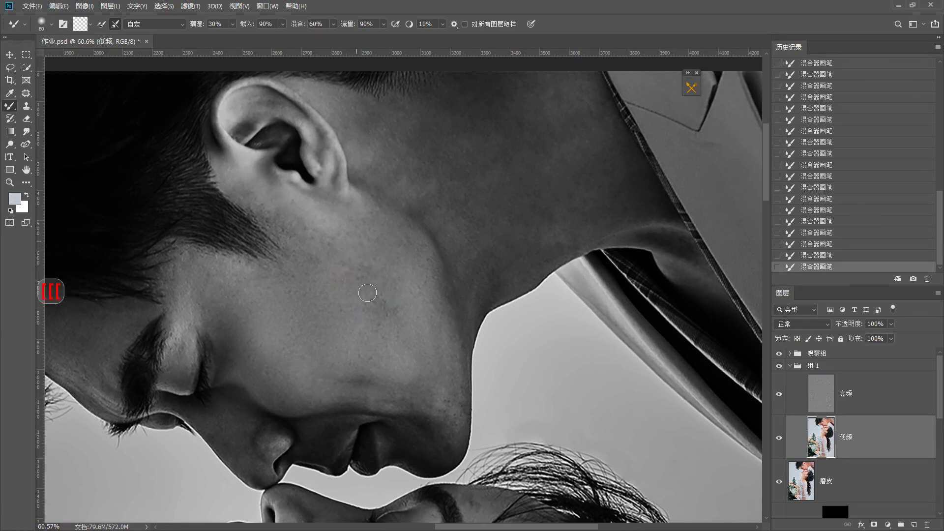
key(bracketright)
key(bracketright)
key(bracketright)
key(bracketleft)
key(bracketright)
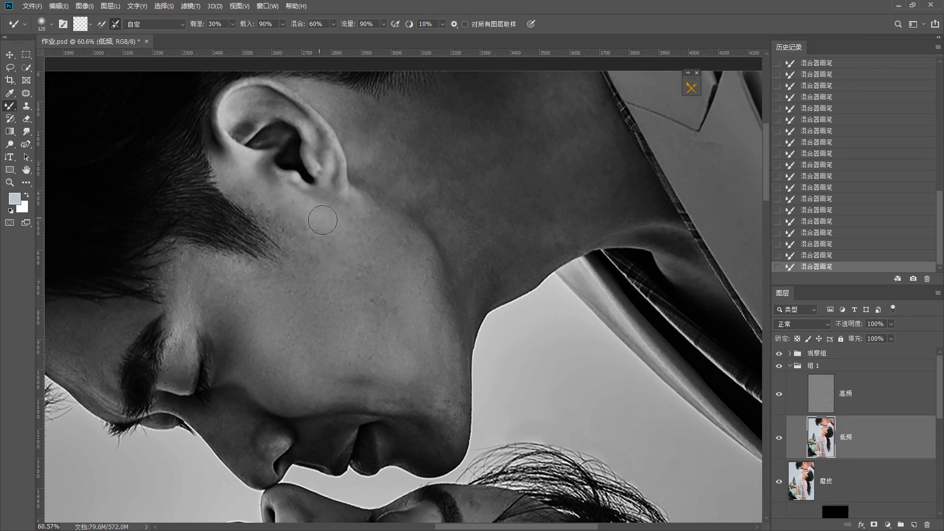
key(bracketleft)
key(bracketright)
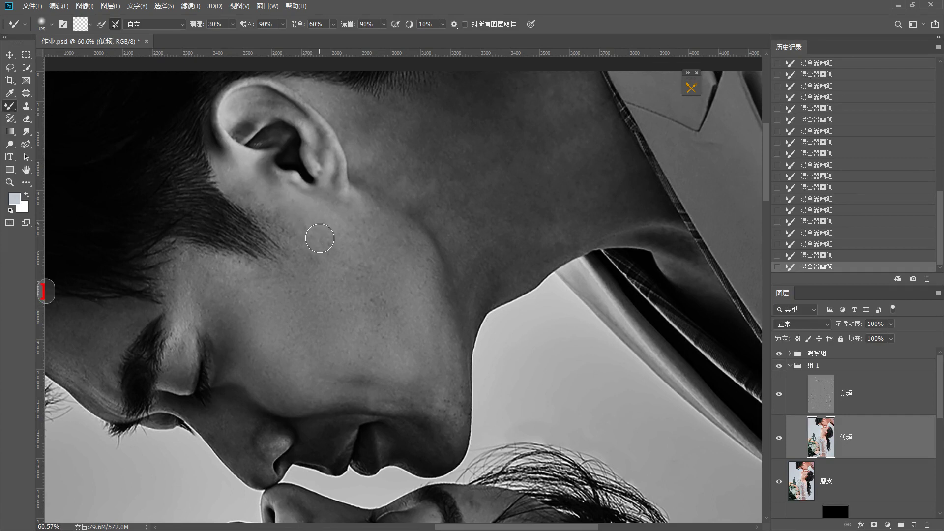
Step: Smooth the outer cheek along the man's jawline with a Mixer Brush of 100 to 175 pixels, finishing at 90 pixels
key(bracketleft)
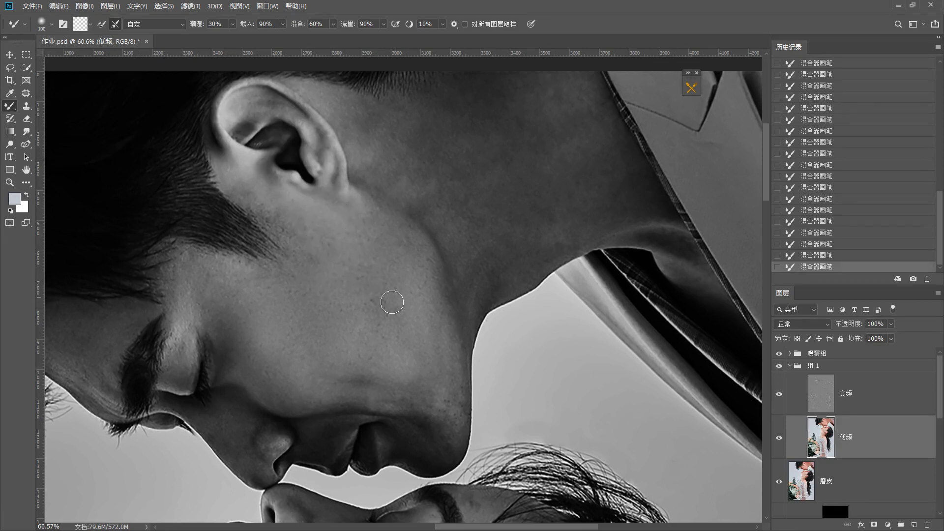
key(bracketright)
key(bracketright)
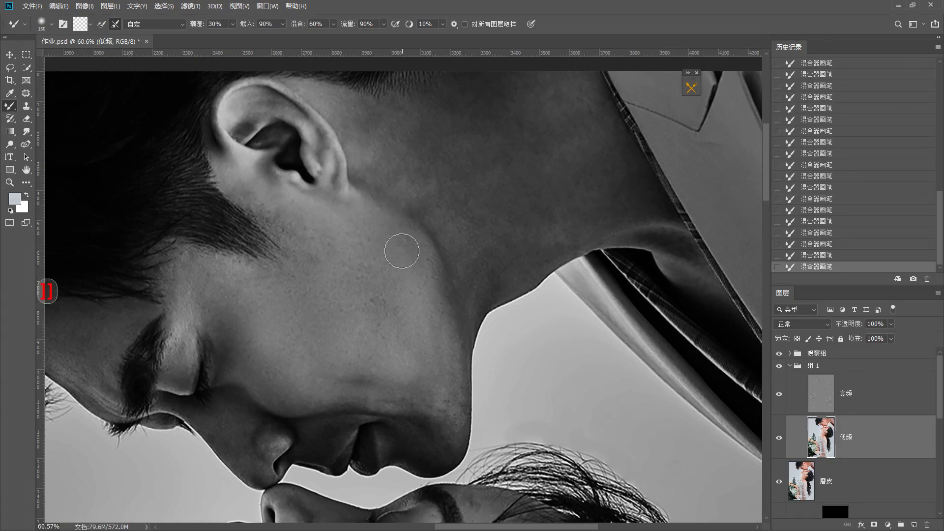
key(bracketright)
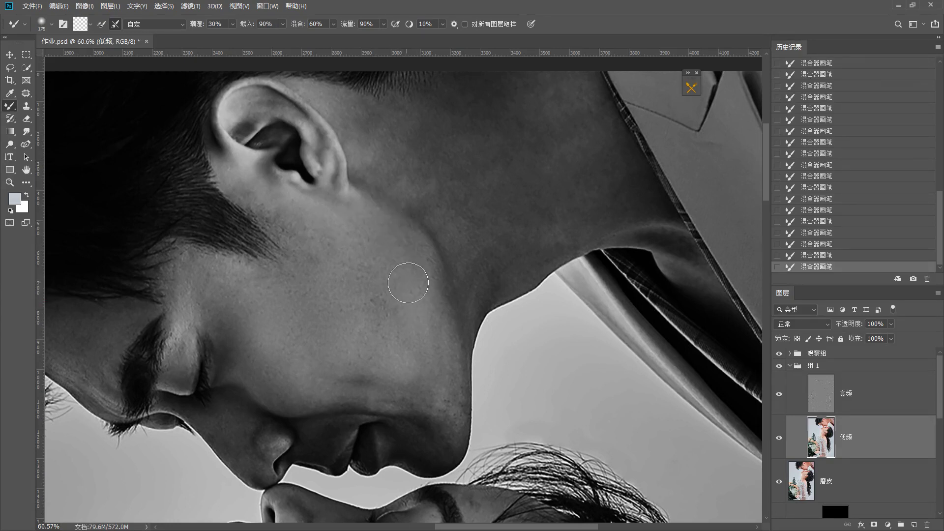
key(space)
drag(421, 318, 416, 297)
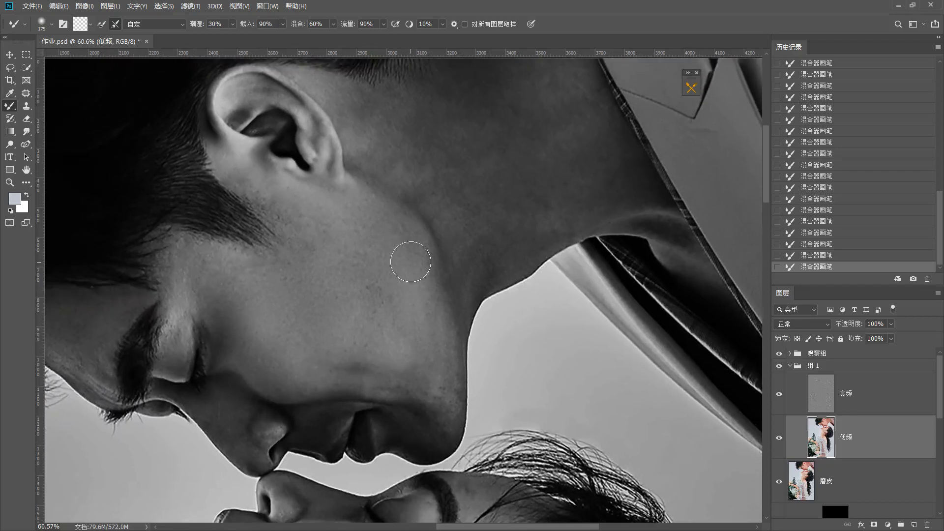
key(bracketleft)
key(bracketleft)
key(bracketleft)
key(bracketleft)
key(F1)
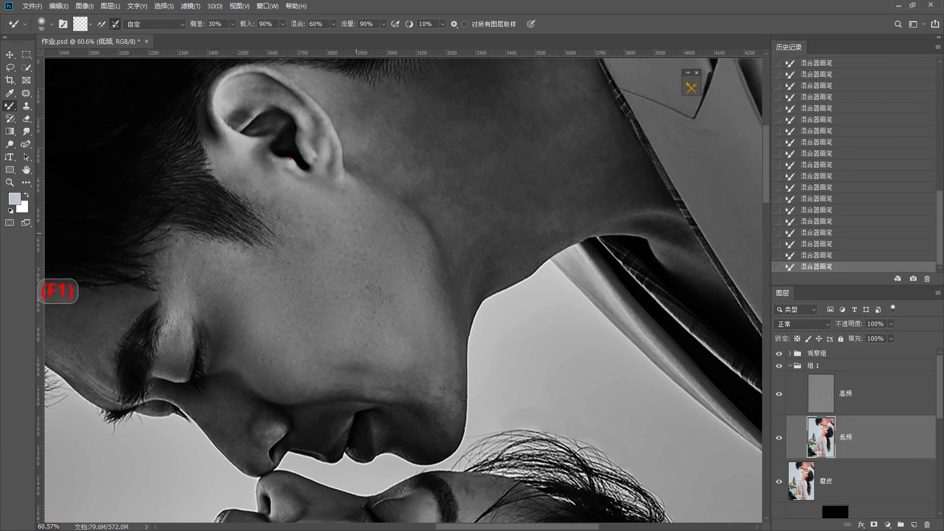
Step: Create a new layer above 观察组 and fill it with 50% gray
click(869, 358)
click(913, 524)
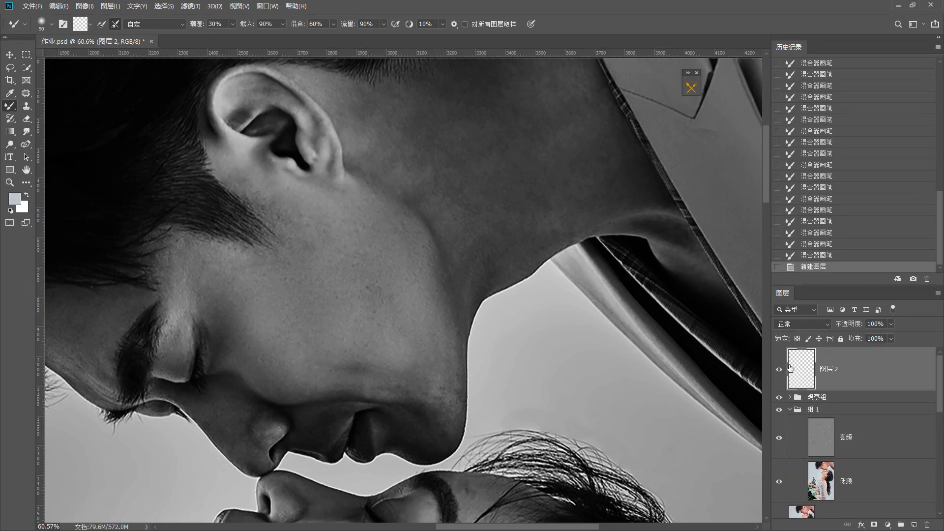
key(shift+F5)
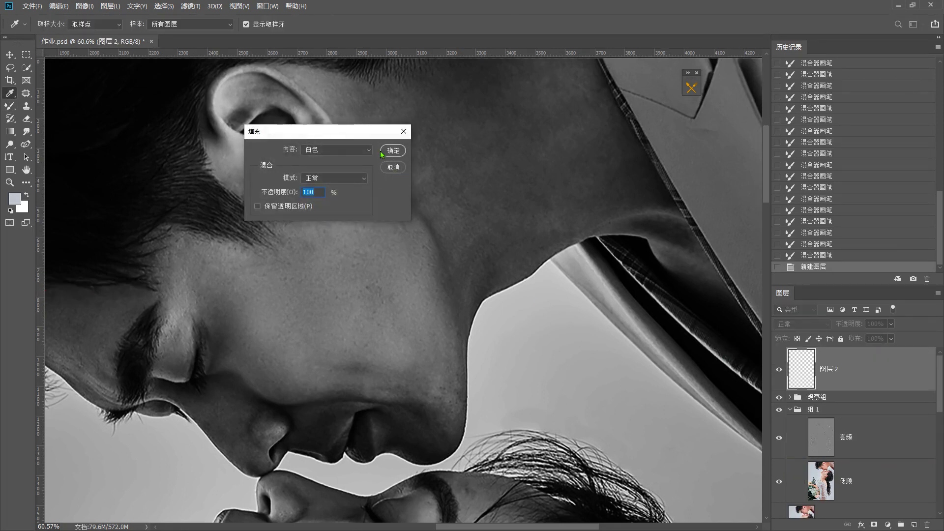
click(351, 150)
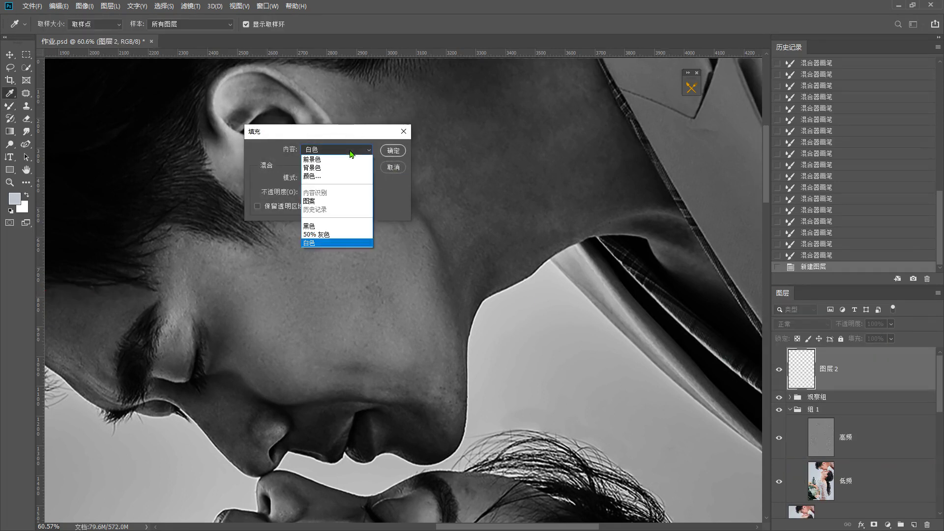
click(328, 235)
click(393, 151)
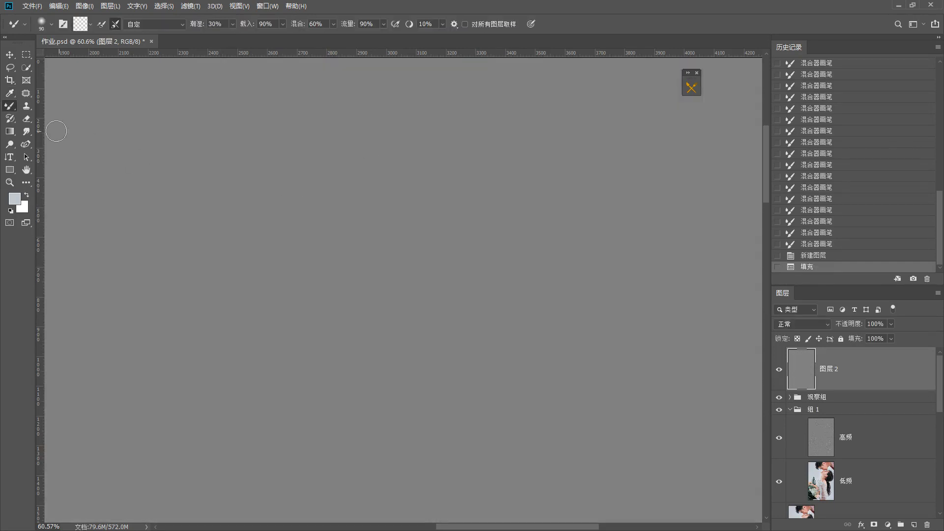
Step: Switch to the regular Brush tool at 20 pixels and set the foreground color to blue #3d8dff
right_click(9, 105)
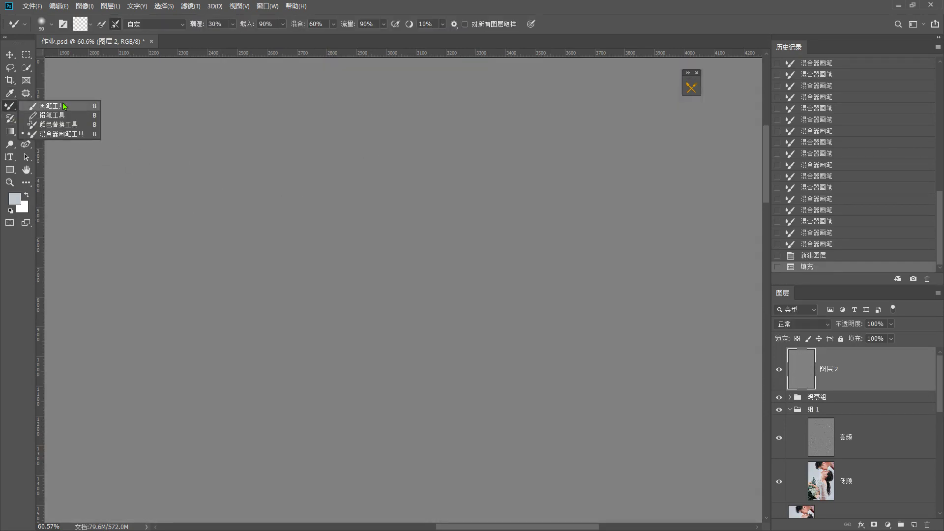
click(47, 103)
key(bracketleft)
key(bracketleft)
key(bracketleft)
key(bracketleft)
key(bracketleft)
key(bracketleft)
key(bracketleft)
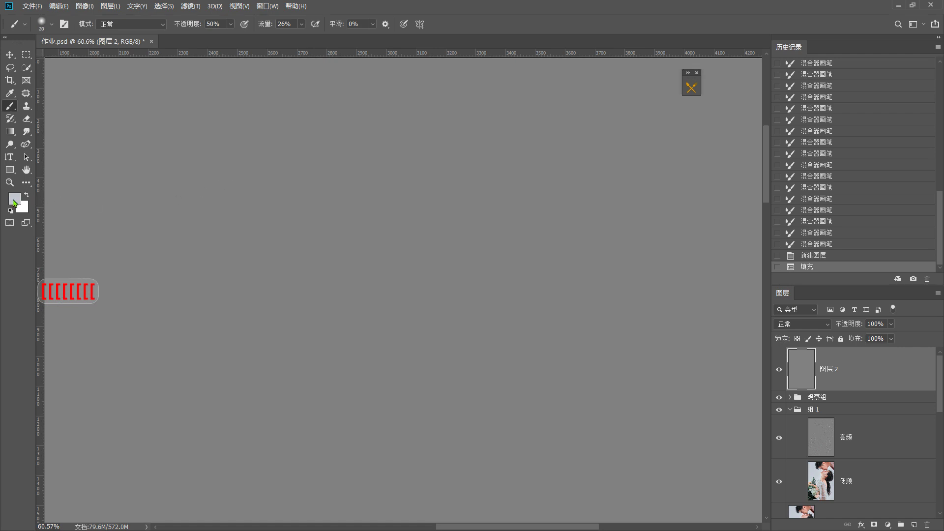
click(13, 200)
drag(583, 241, 613, 201)
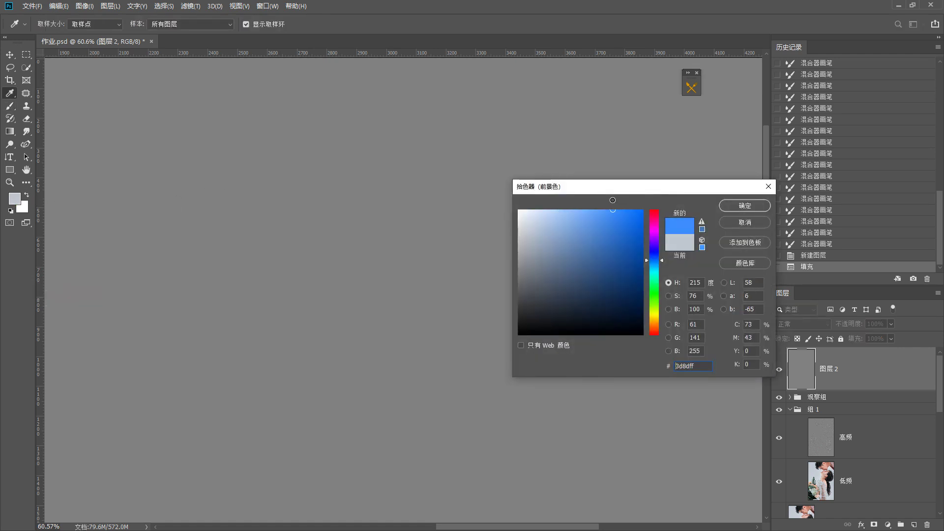
click(736, 206)
Step: Paint two thin diagonal strokes at 10 pixels and two thicker ones at 50 pixels on the gray layer
key(bracketleft)
key(bracketleft)
key(bracketleft)
drag(282, 259, 487, 106)
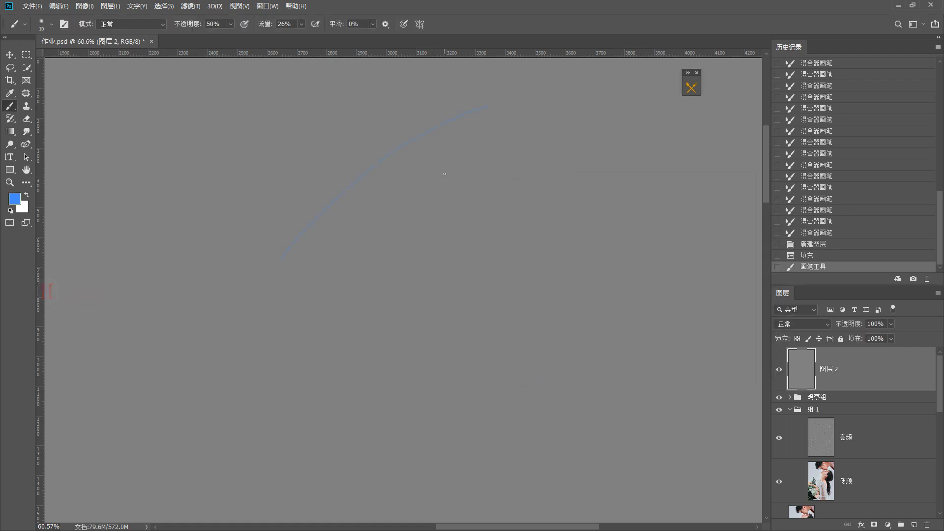
drag(339, 230, 302, 264)
key(bracketright)
key(bracketright)
key(bracketright)
key(bracketright)
key(bracketright)
key(bracketright)
key(bracketright)
key(bracketright)
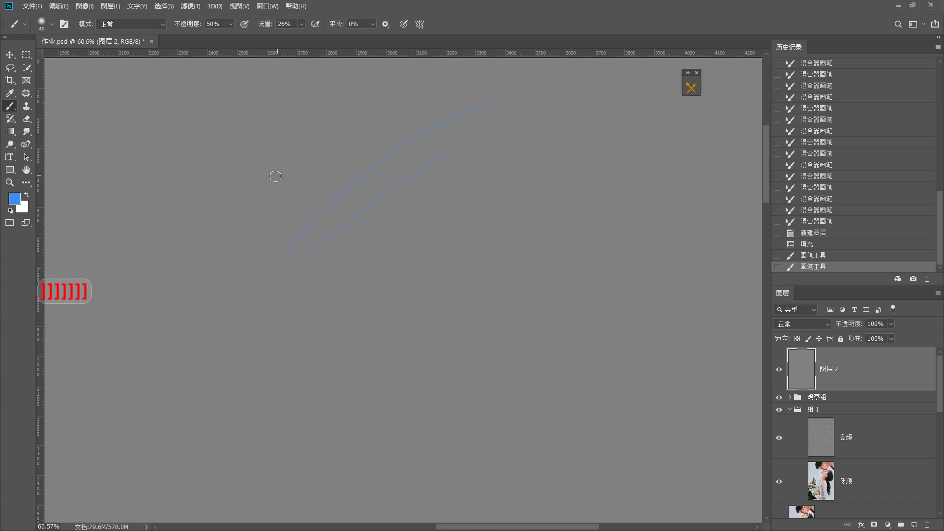
drag(346, 128, 172, 241)
drag(349, 146, 162, 276)
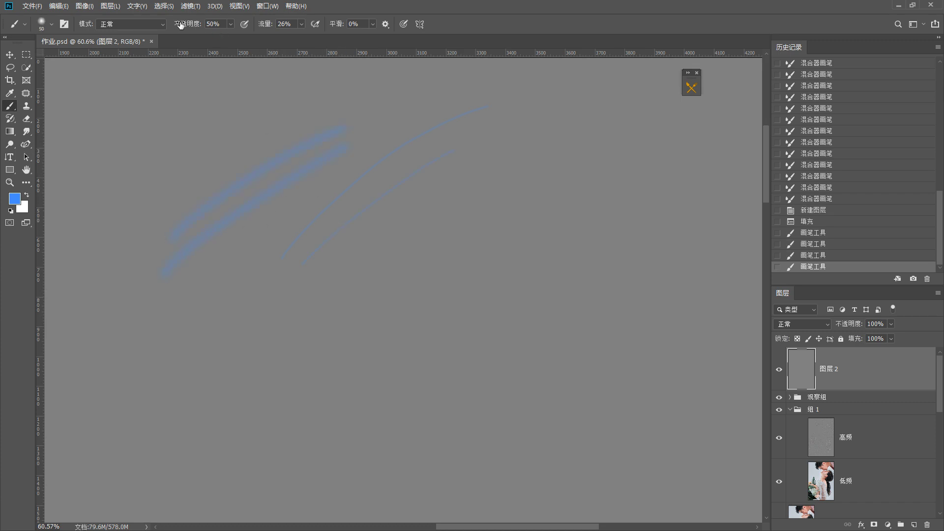
Step: Set the brush opacity and flow to 100% and paint a series of parallel diagonal strokes over the faint thick ones
drag(349, 127, 155, 263)
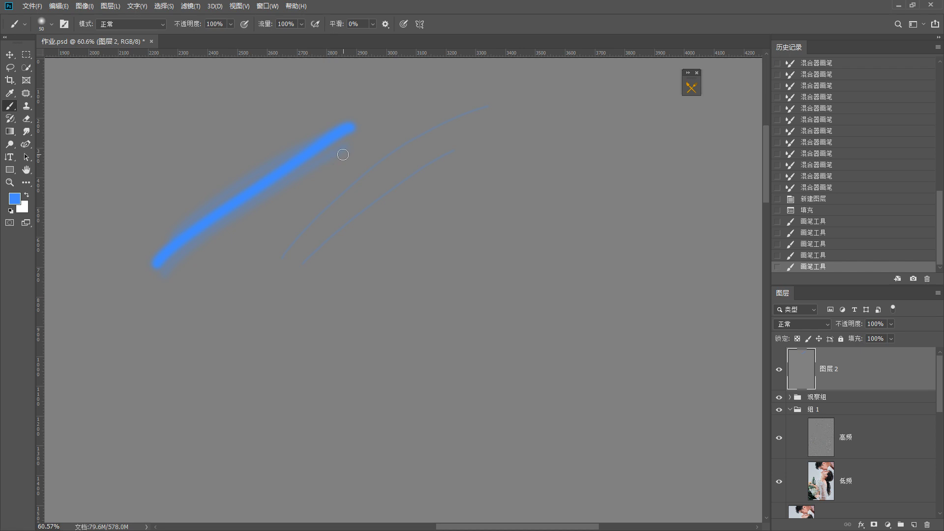
drag(339, 155, 134, 296)
drag(340, 188, 137, 315)
drag(342, 217, 119, 355)
drag(341, 246, 142, 376)
drag(351, 274, 133, 410)
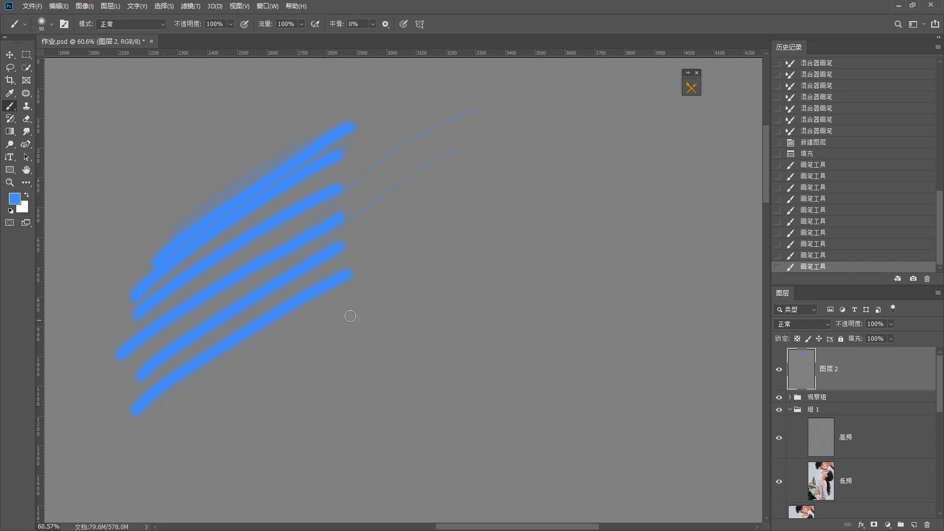
drag(350, 314, 127, 461)
Step: Cross the parallel diagonal strokes with near-vertical strokes to form a crosshatched grid
mouse_move(310, 104)
mouse_down()
mouse_move(298, 388)
mouse_move(278, 427)
mouse_up()
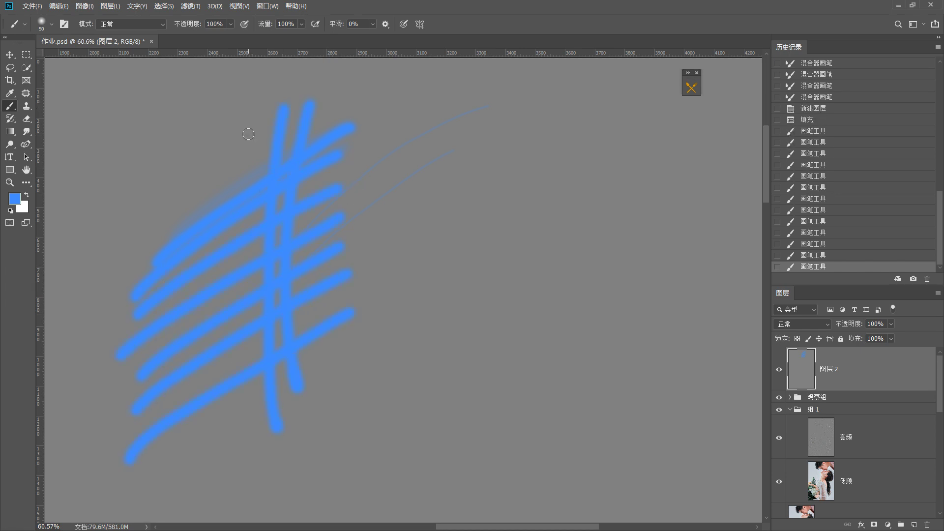
drag(245, 134, 237, 445)
drag(211, 143, 215, 447)
drag(199, 197, 182, 514)
drag(141, 216, 145, 520)
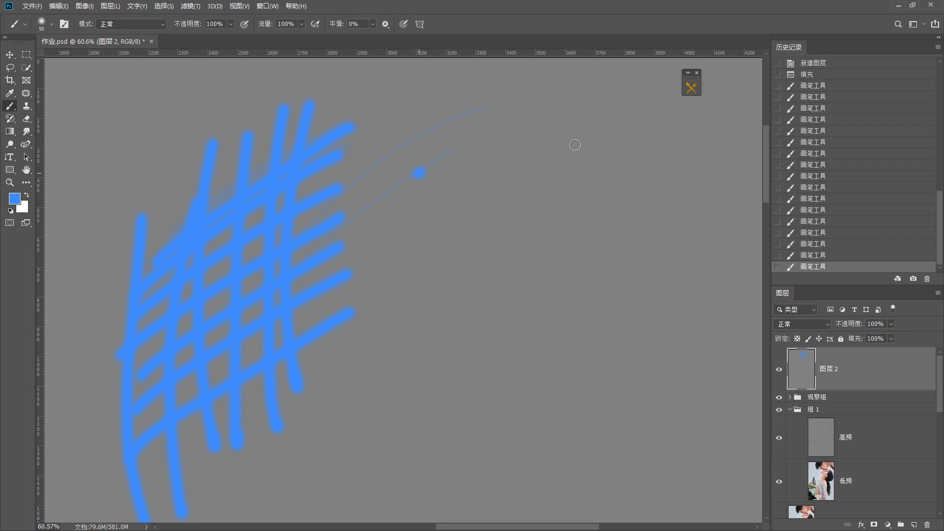
Step: Paint further crosshatched patches of curved blue strokes beside the first grid and open the brush preset settings
drag(415, 173, 681, 141)
drag(465, 206, 679, 174)
drag(453, 244, 657, 203)
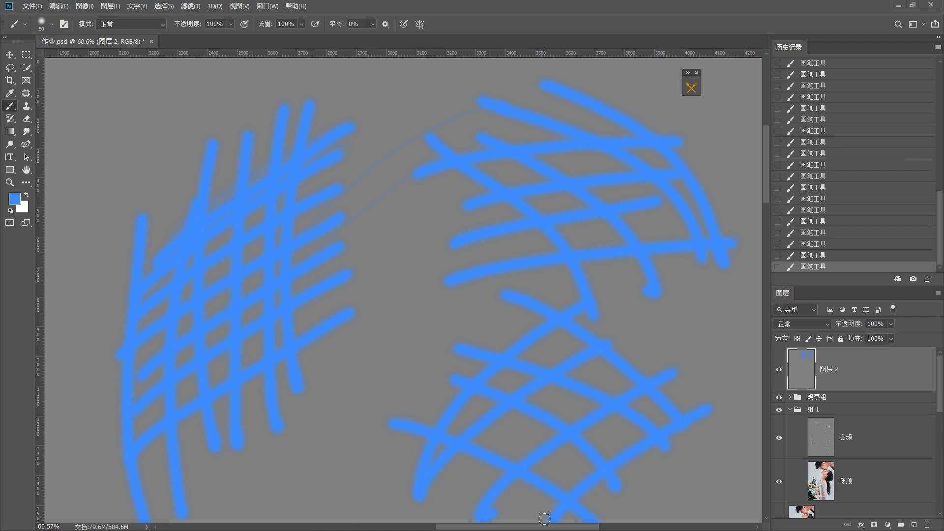
right_click(628, 449)
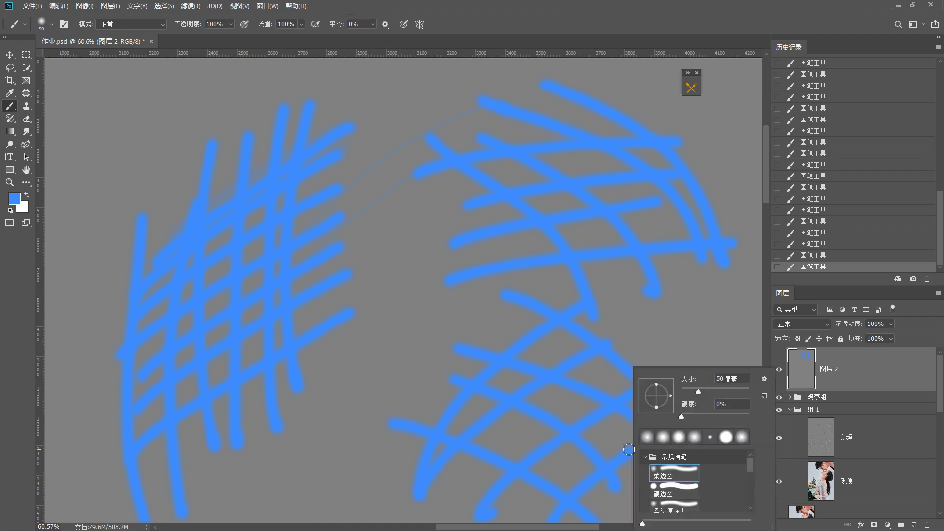
Step: Hide and delete the gray practice layer 图层 2
click(780, 371)
click(778, 369)
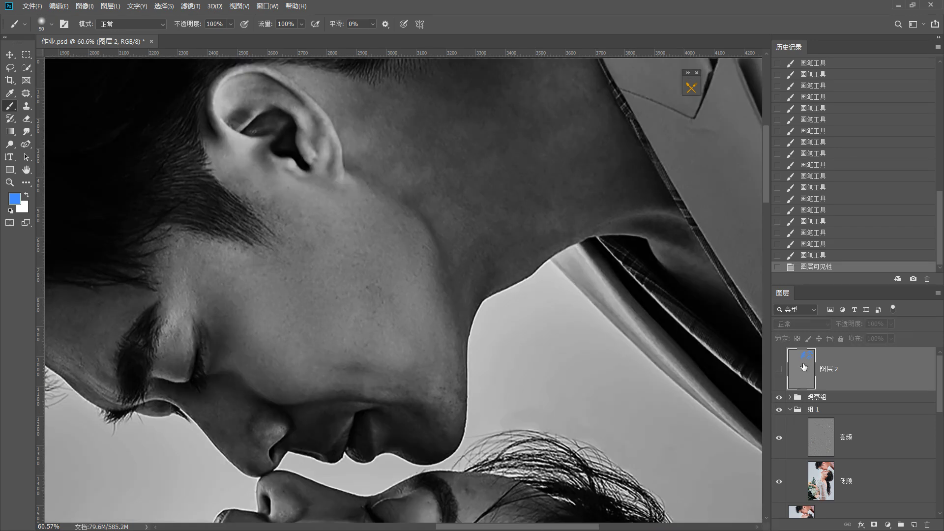
key(Delete)
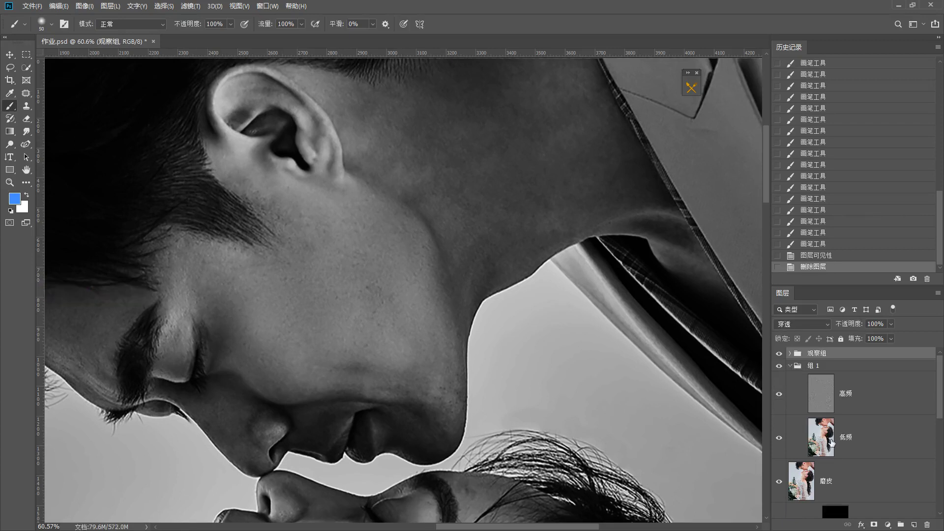
Step: Select the 低频 layer and blend the uneven tones on the man's chin with the Mixer Brush at about 90 pixels
click(831, 439)
drag(443, 396, 449, 375)
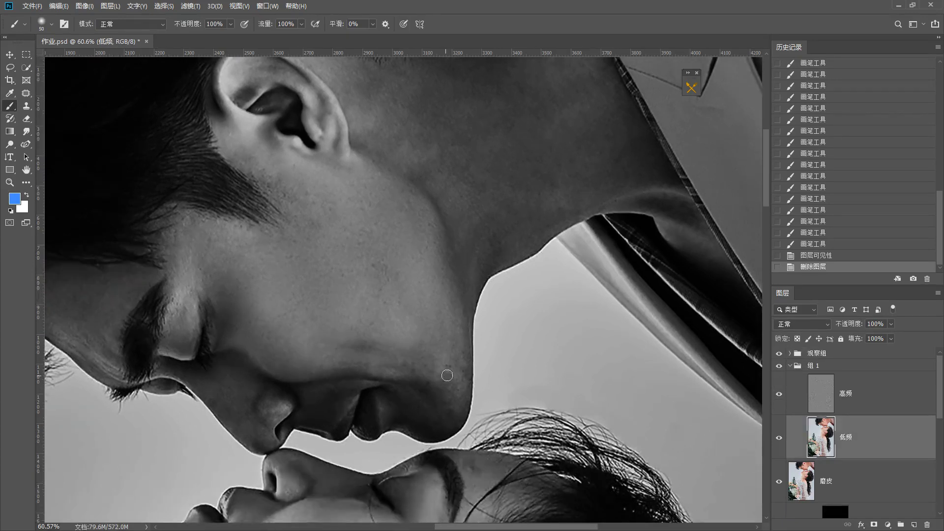
right_click(10, 106)
click(55, 136)
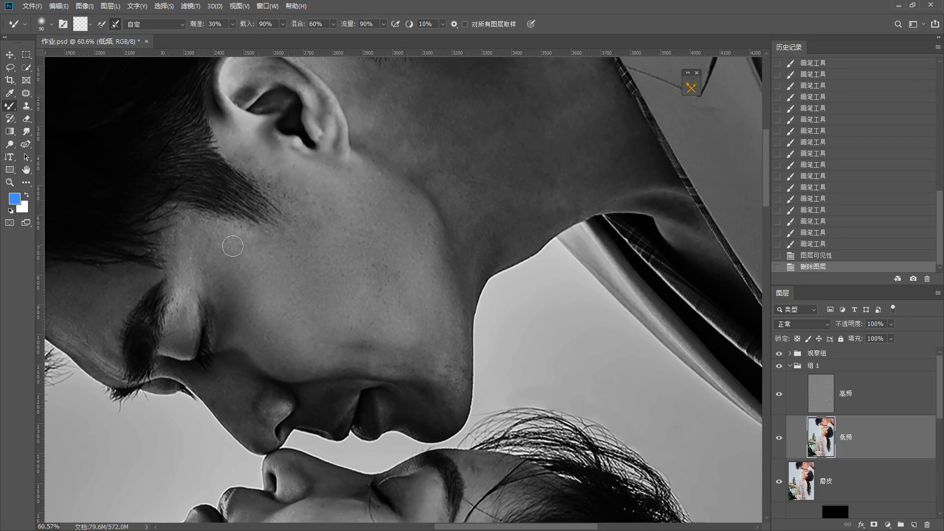
key(bracketleft)
key(bracketleft)
key(bracketright)
mouse_move(456, 402)
mouse_down()
mouse_move(461, 358)
mouse_move(463, 387)
mouse_up()
mouse_move(463, 386)
mouse_down()
mouse_move(443, 382)
mouse_move(443, 360)
mouse_up()
key(bracketright)
drag(443, 361, 460, 347)
key(bracketright)
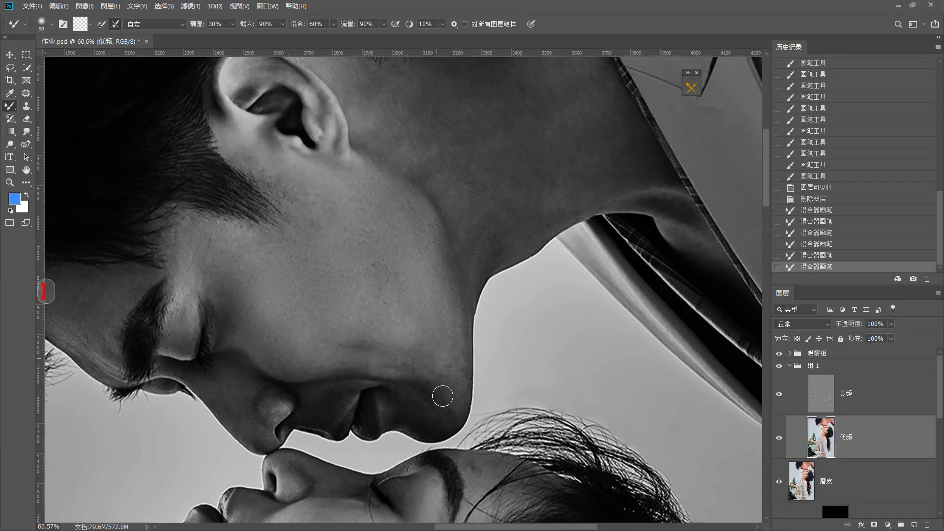
Step: Keep smoothing the man's chin and the edge of his jaw, varying the Mixer Brush between 80 and 90 pixels
drag(443, 396, 448, 383)
drag(447, 383, 450, 387)
mouse_move(443, 354)
mouse_down()
mouse_move(444, 341)
mouse_move(448, 405)
mouse_move(459, 381)
mouse_move(462, 392)
mouse_move(450, 383)
mouse_up()
key(bracketleft)
mouse_move(445, 378)
mouse_down()
mouse_move(441, 343)
mouse_move(443, 375)
mouse_up()
key(bracketright)
key(space)
mouse_move(445, 372)
mouse_down()
mouse_move(449, 352)
mouse_move(460, 377)
mouse_up()
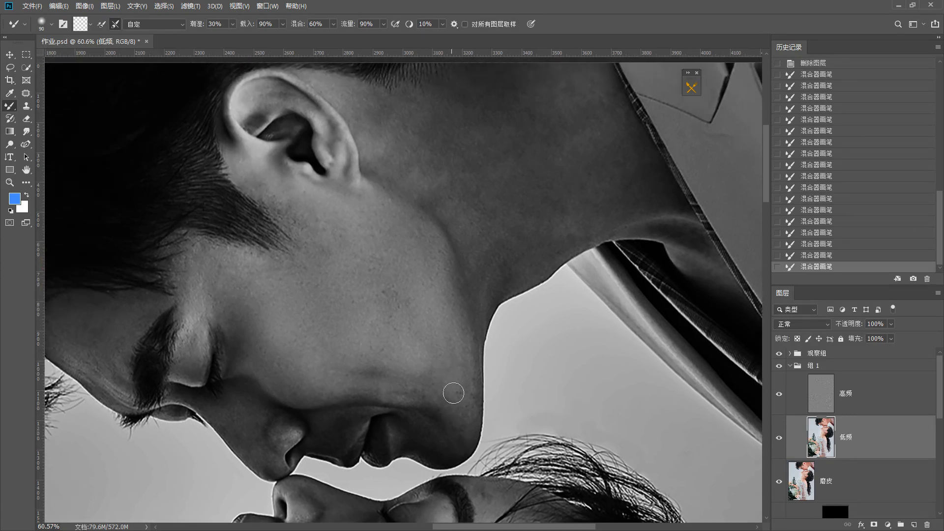
Step: Blend the blotchy tones on the man's lower cheek beside the mouth with a Mixer Brush of about 80 pixels
key(space)
drag(462, 418, 457, 392)
key(bracketleft)
drag(421, 358, 414, 338)
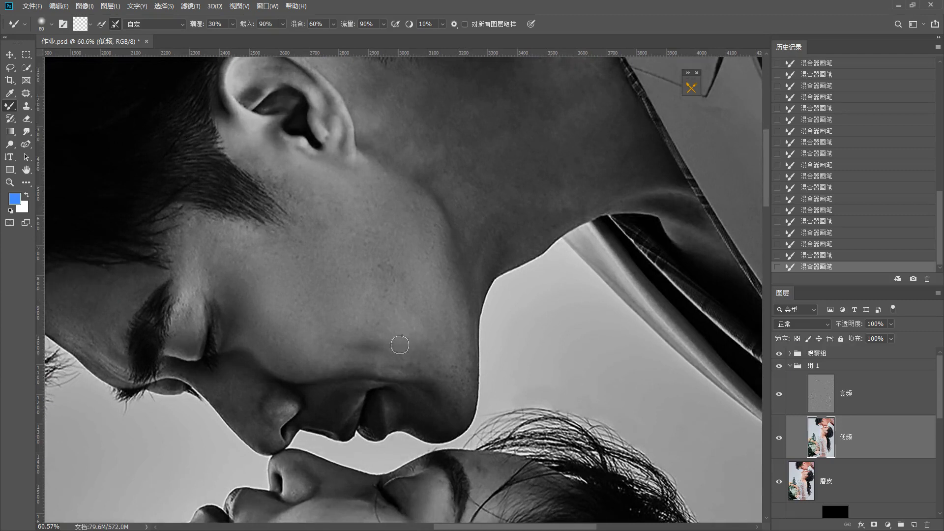
key(bracketleft)
key(bracketleft)
mouse_move(416, 368)
mouse_down()
mouse_move(403, 359)
mouse_move(415, 381)
mouse_move(395, 355)
mouse_up()
key(bracketright)
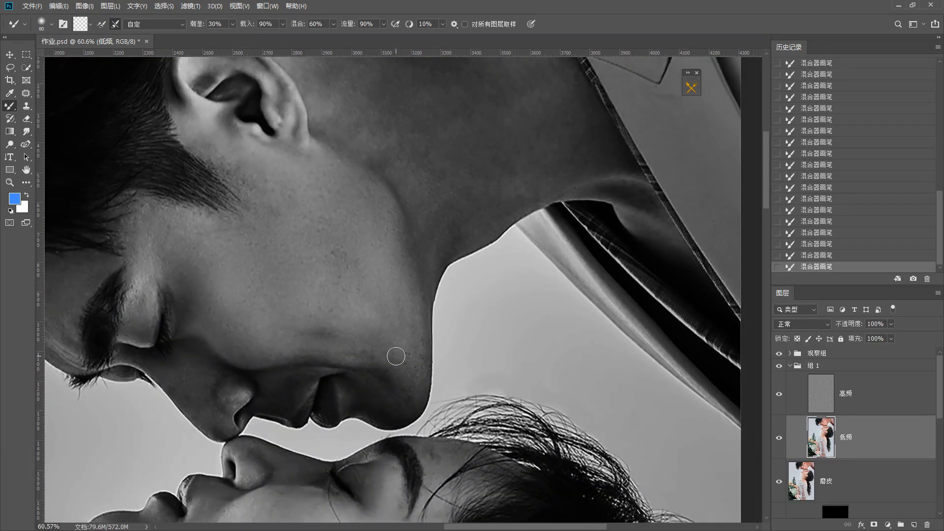
Step: Even out the man's cheek and jawline on 低频 with the Mixer Brush at 80 to 90 pixels
drag(371, 342, 371, 320)
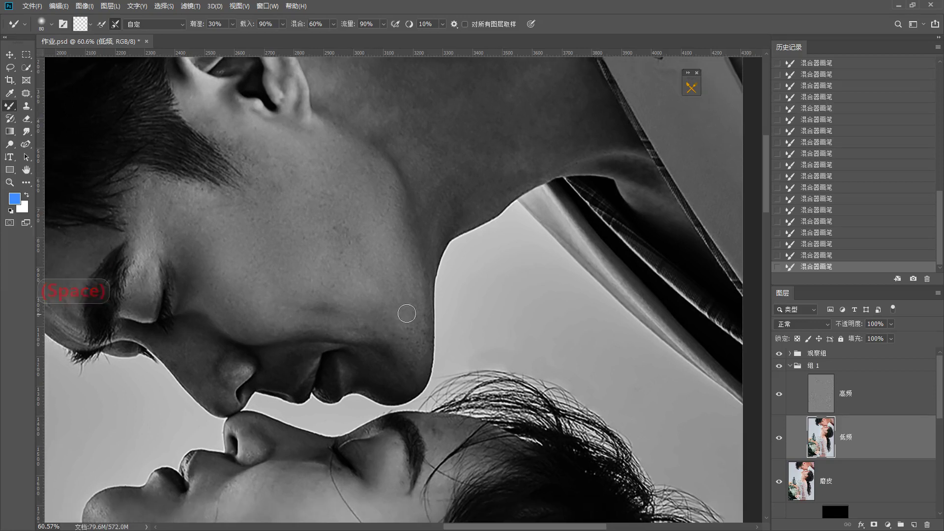
key(bracketright)
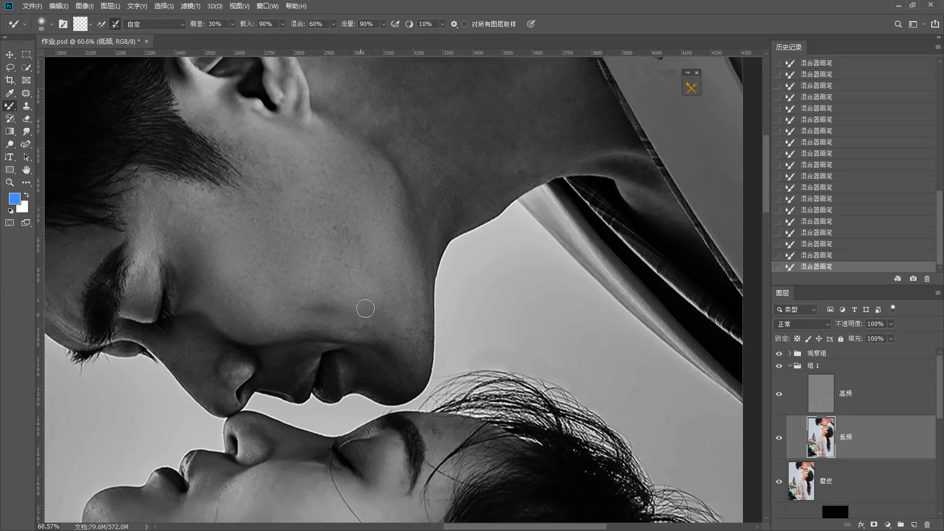
drag(397, 311, 408, 360)
key(bracketright)
key(bracketleft)
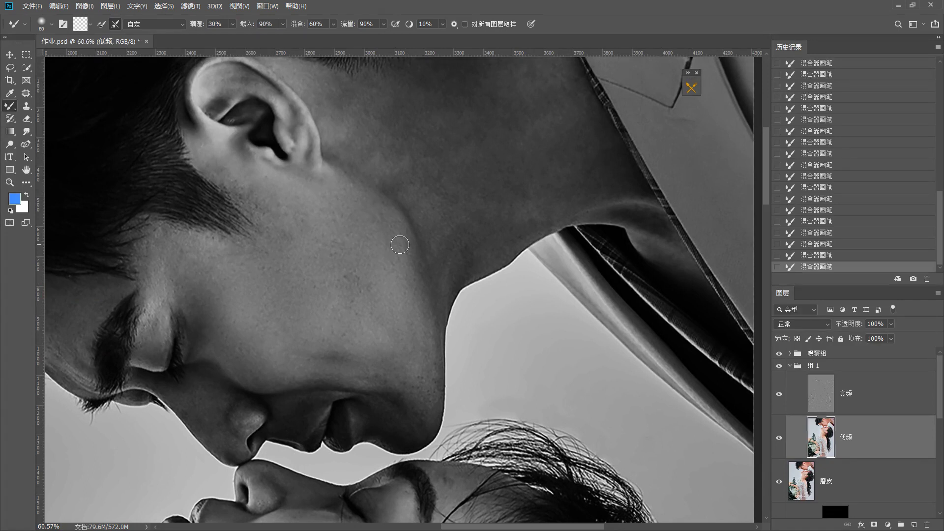
key(bracketright)
drag(418, 322, 415, 302)
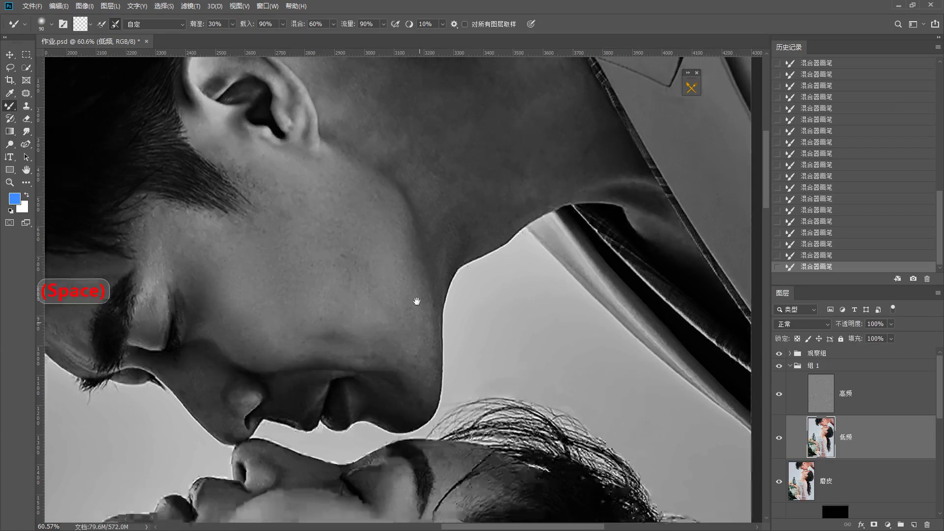
key(bracketleft)
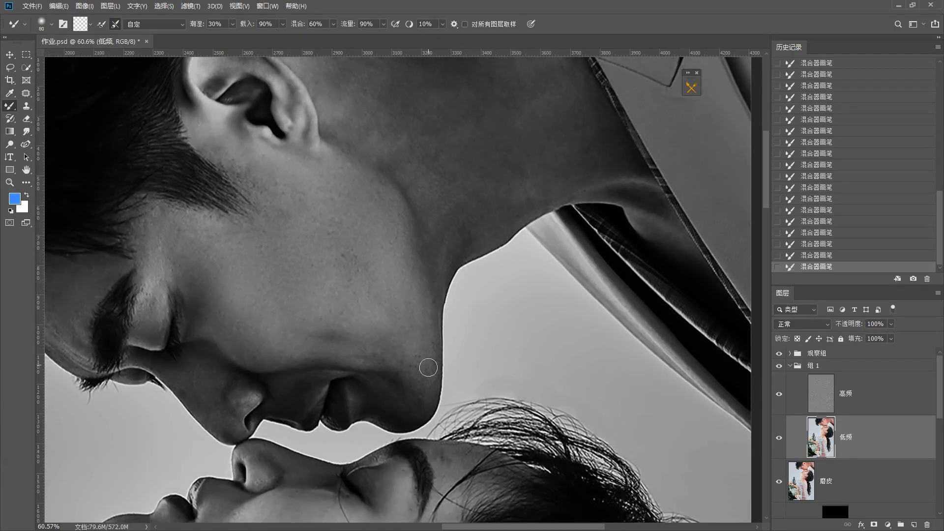
Step: Smooth the man's nose wing and upper lip area with the Mixer Brush reduced to 70 pixels
drag(393, 367, 466, 348)
drag(383, 343, 459, 339)
key(bracketright)
key(bracketleft)
key(bracketleft)
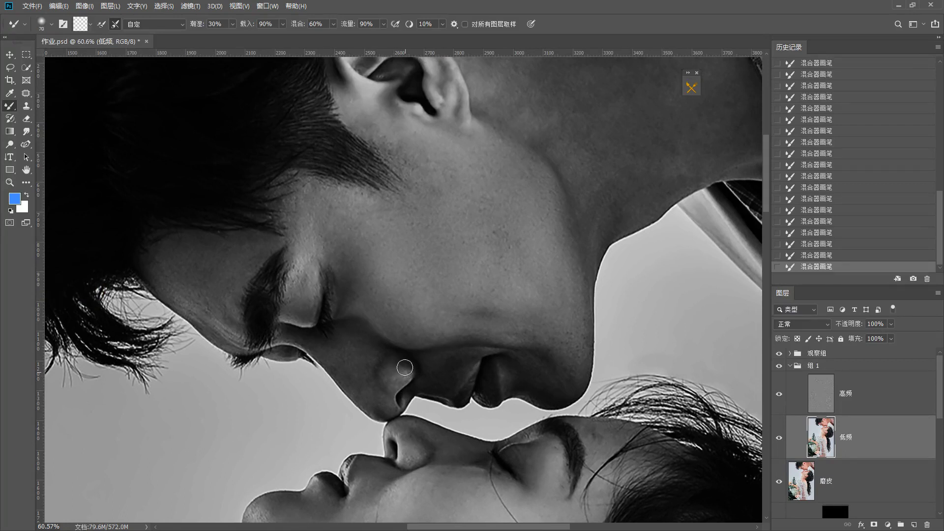
key(bracketleft)
key(bracketright)
key(space)
drag(385, 372, 347, 384)
drag(435, 369, 375, 381)
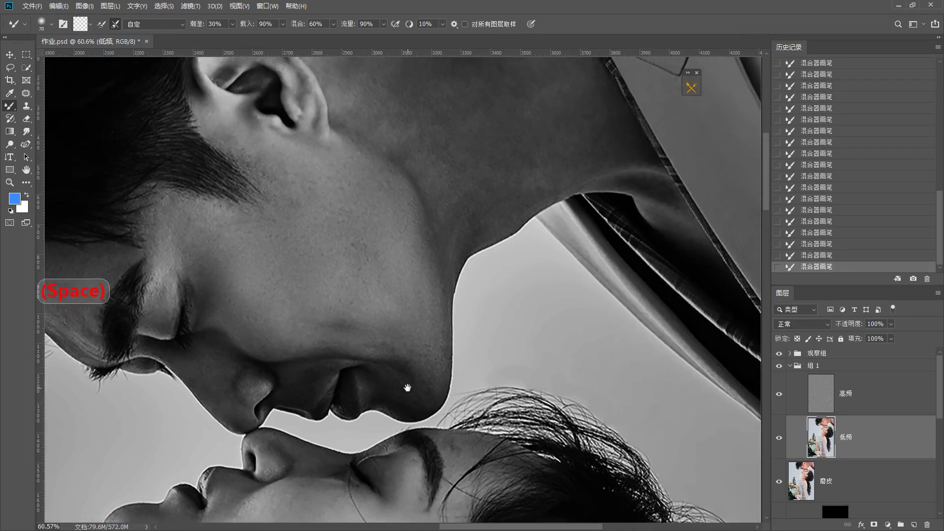
key(bracketleft)
key(bracketright)
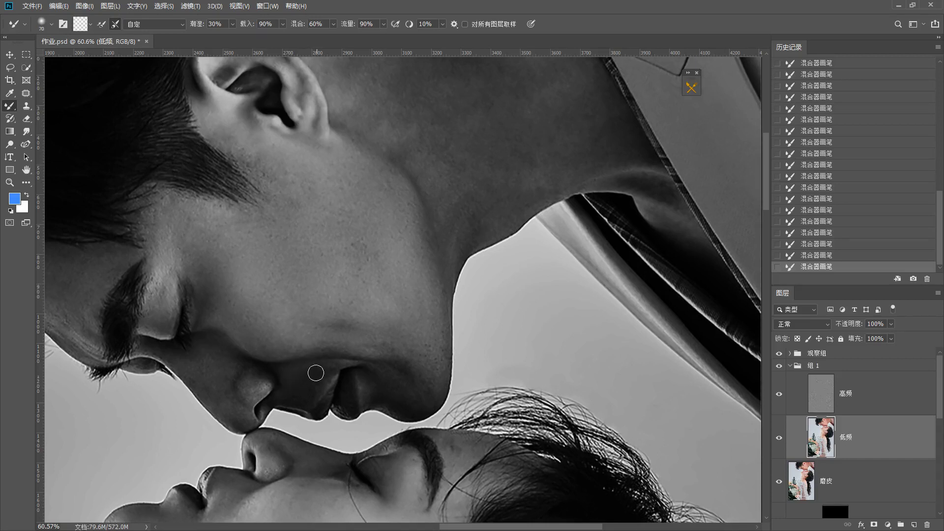
Step: Smooth the outer rim of the man's ear with the Mixer Brush reduced to 70 and 60 pixels
key(bracketright)
drag(409, 312, 405, 368)
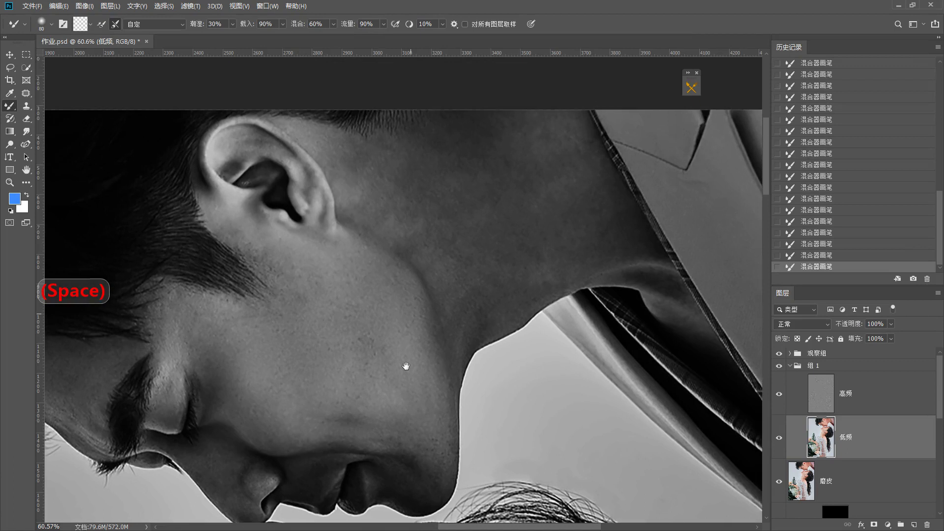
key(bracketleft)
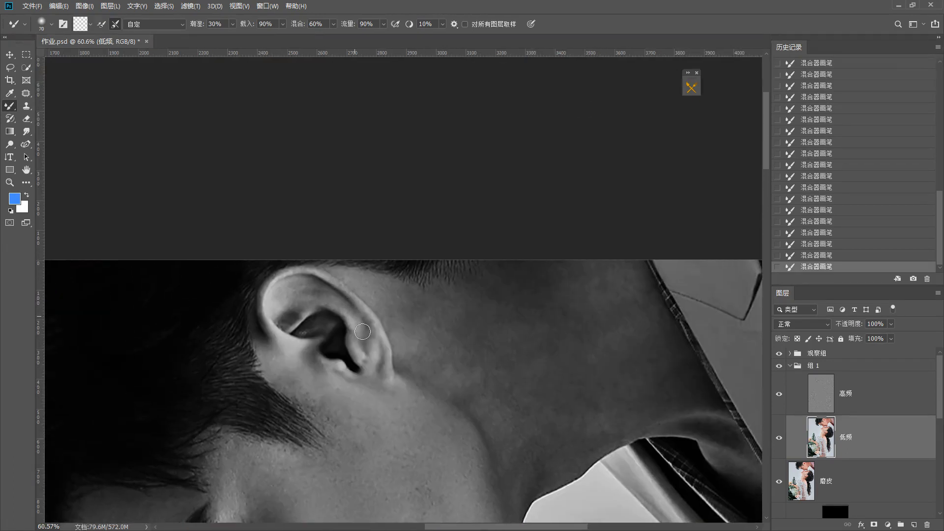
drag(361, 331, 369, 343)
key(bracketleft)
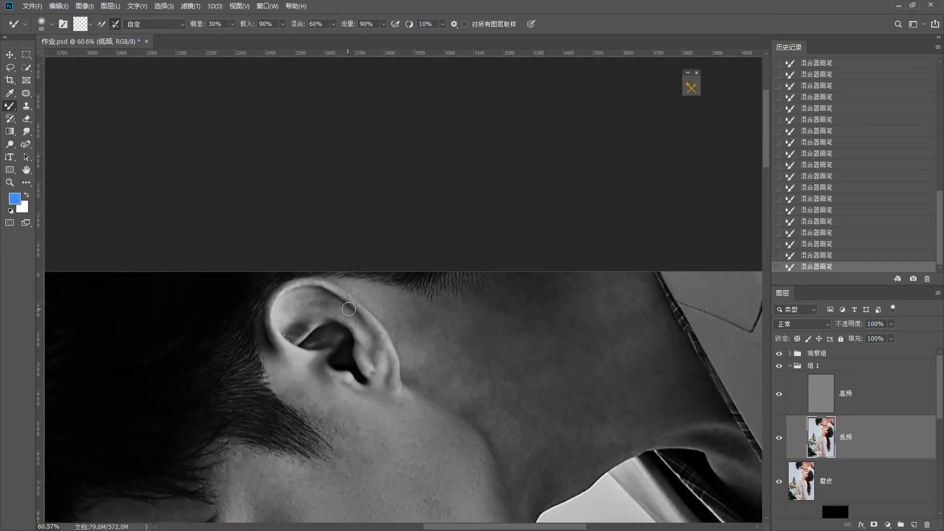
Step: Blend the tones in the upper fold of the man's ear, starting at 80 pixels and varying the brush size for fine areas
key(bracketright)
key(bracketright)
drag(290, 293, 291, 319)
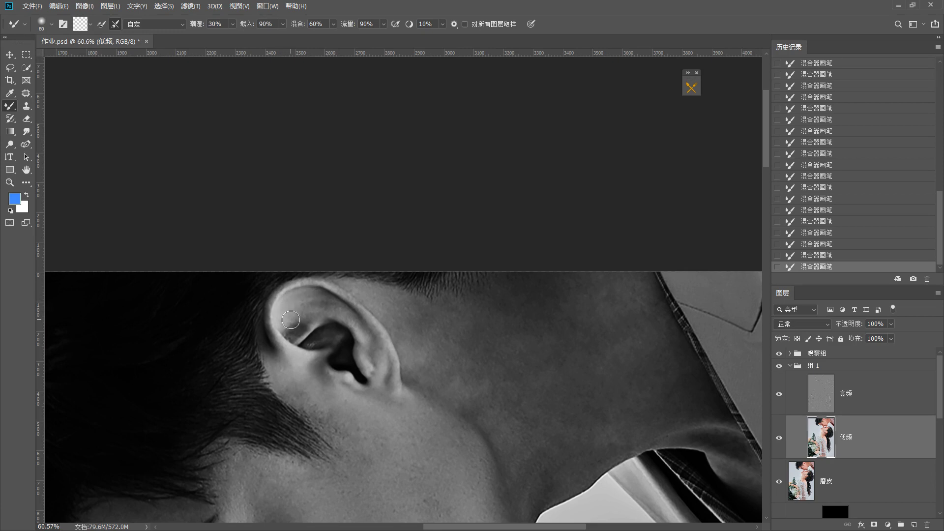
key(bracketleft)
key(bracketleft)
key(bracketleft)
key(bracketright)
key(bracketright)
Step: Smooth the man's neck behind the ear while enlarging the Mixer Brush from 90 to 125 pixels
key(bracketright)
drag(362, 337, 259, 280)
key(bracketright)
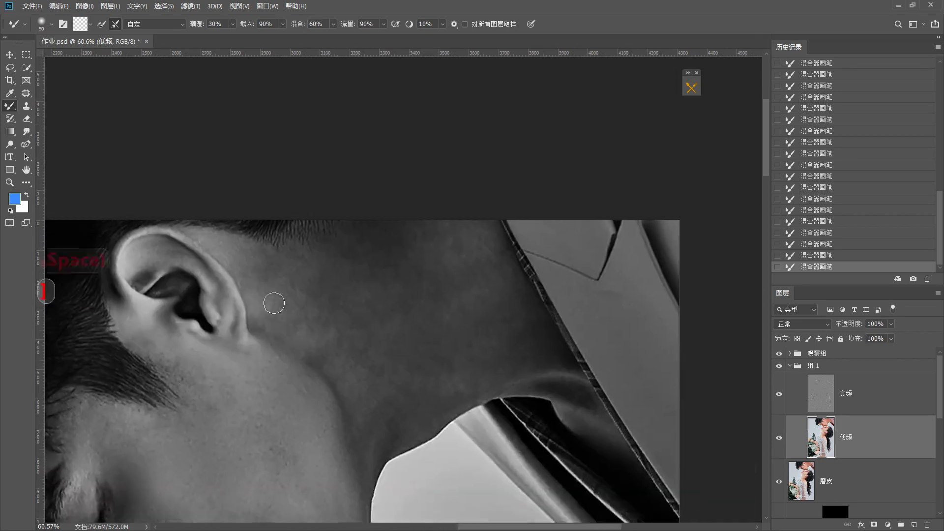
key(bracketright)
key(bracketright)
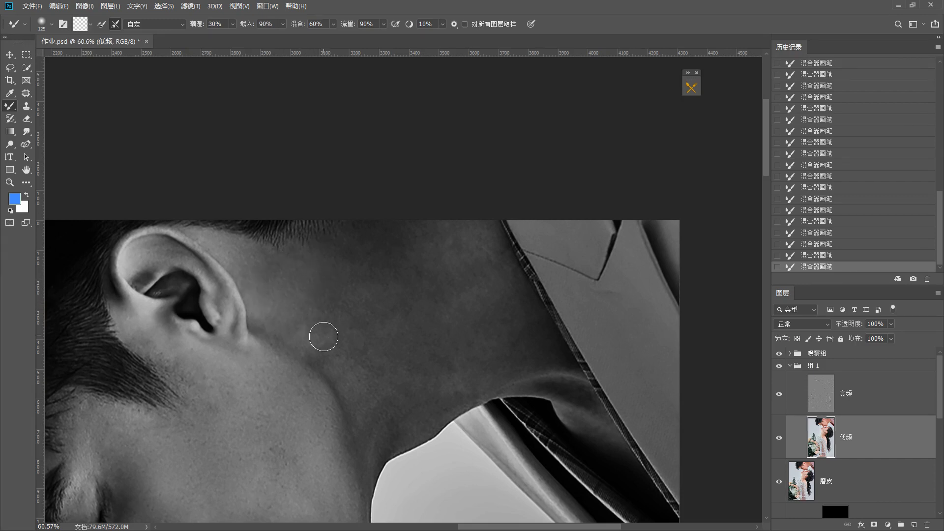
drag(362, 373, 303, 330)
key(bracketleft)
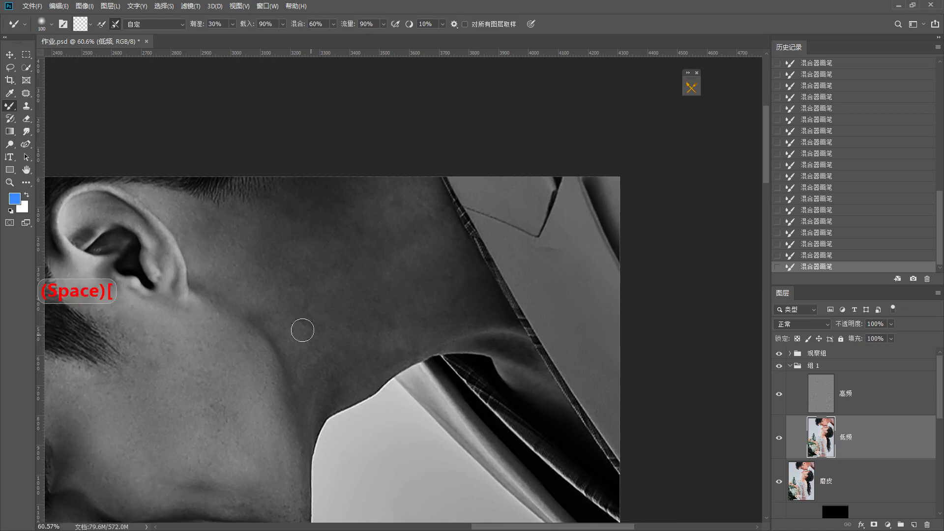
key(bracketright)
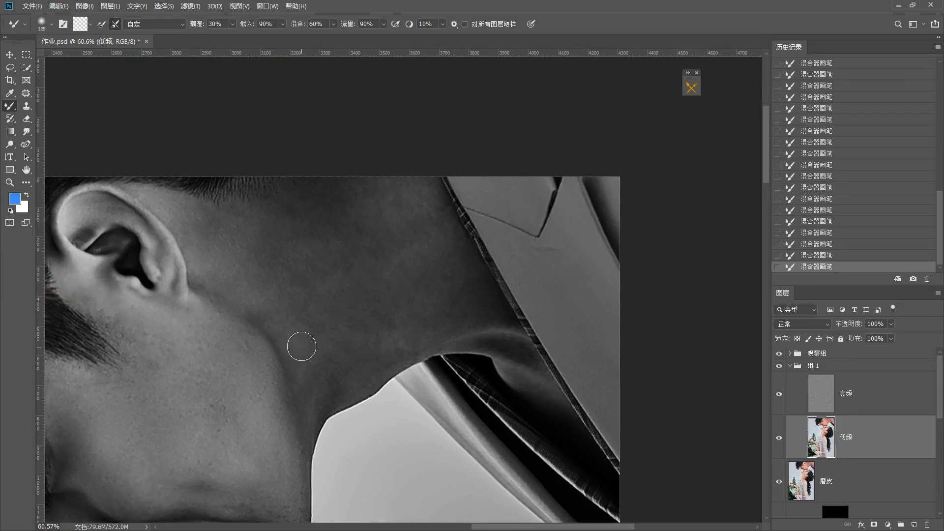
Step: Blend the patchy neck tones between the hairline and the collar with the Mixer Brush at 125 to 175 pixels
drag(370, 331, 354, 352)
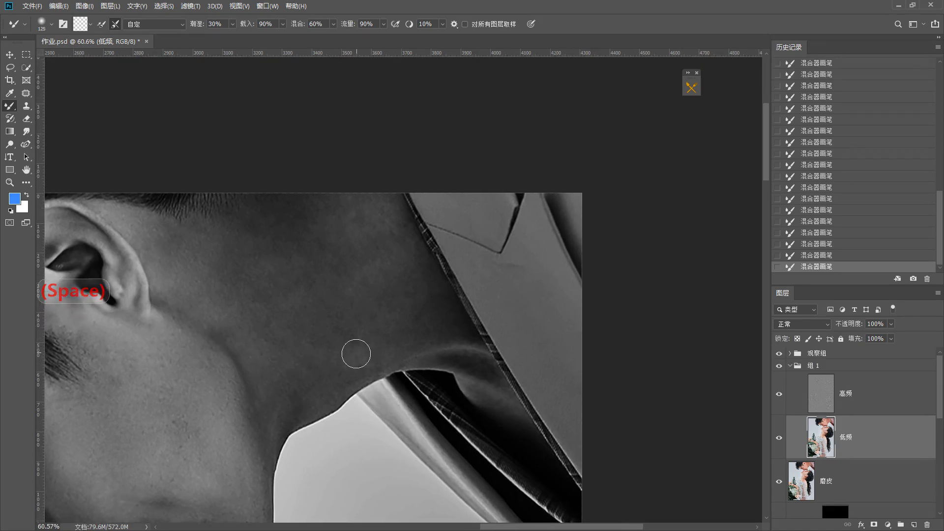
drag(387, 300, 375, 341)
key(bracketright)
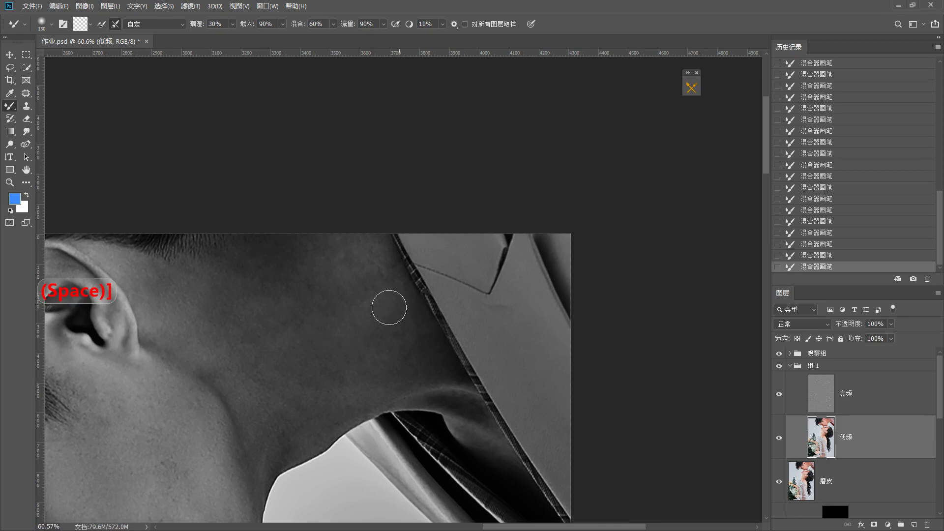
key(bracketright)
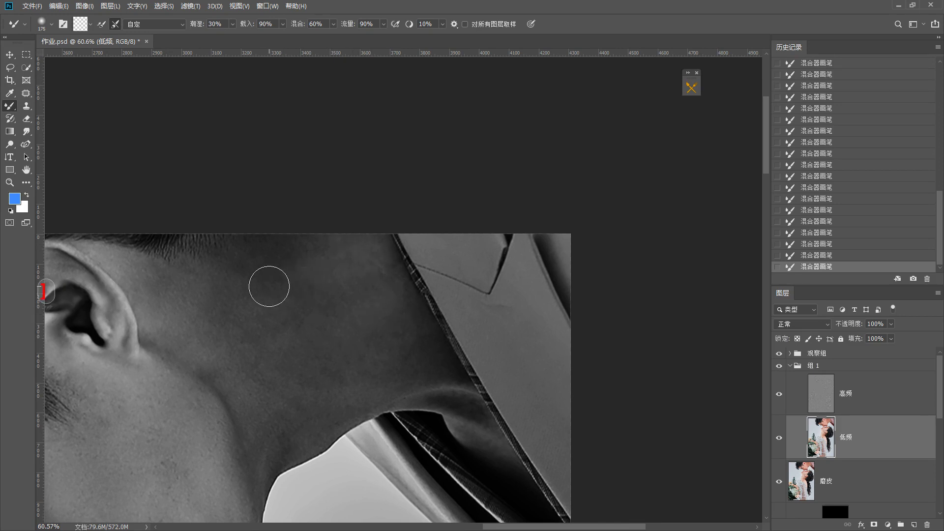
key(bracketleft)
key(bracketleft)
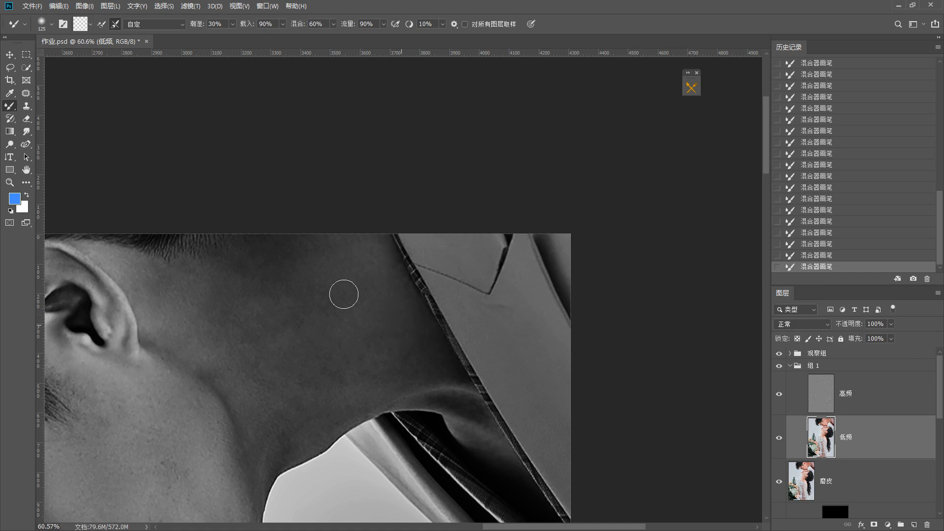
drag(302, 344, 316, 312)
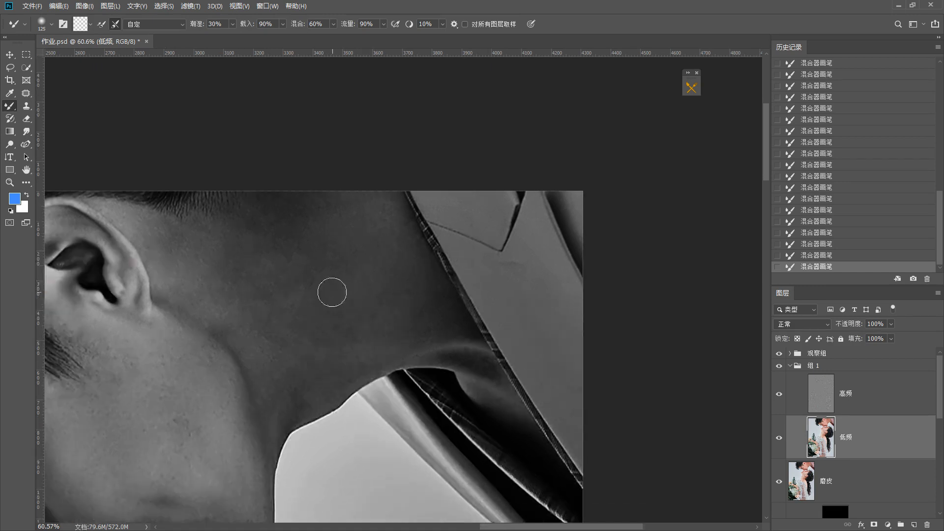
Step: Even out the neck below the ear and along its lower edge, using Mixer Brush sizes from 200 down to 125 pixels
key(bracketright)
key(bracketright)
key(bracketright)
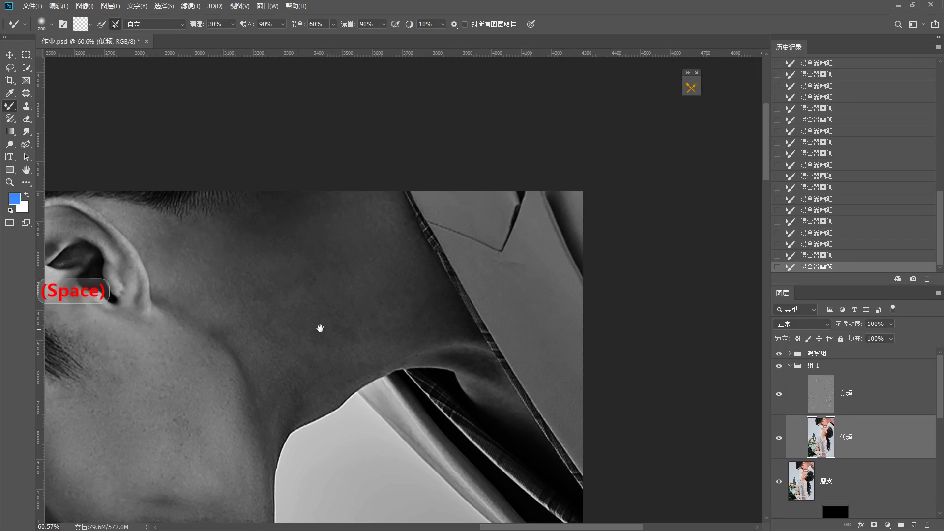
drag(316, 331, 315, 311)
key(bracketleft)
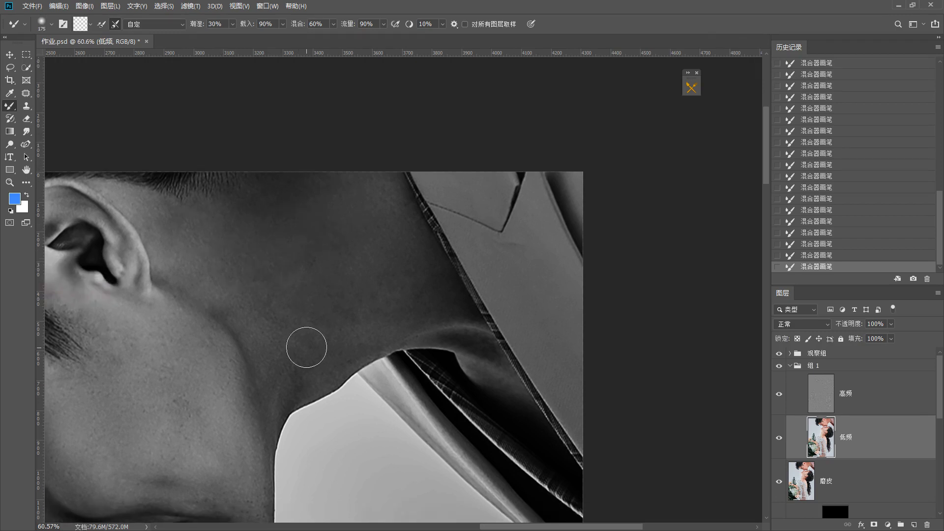
scroll(306, 347, down, 6)
drag(301, 421, 328, 388)
scroll(350, 304, up, 5)
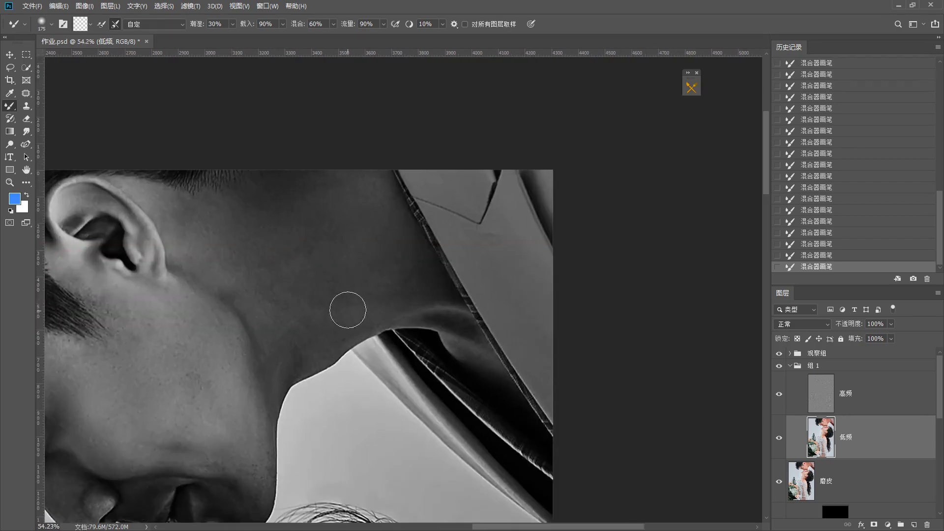
key(bracketleft)
key(bracketright)
key(bracketleft)
key(bracketleft)
Step: Smooth the woman's forehead beside the eyebrow with a small Mixer Brush, reduced to 45 pixels
scroll(353, 338, down, 5)
drag(329, 392, 374, 254)
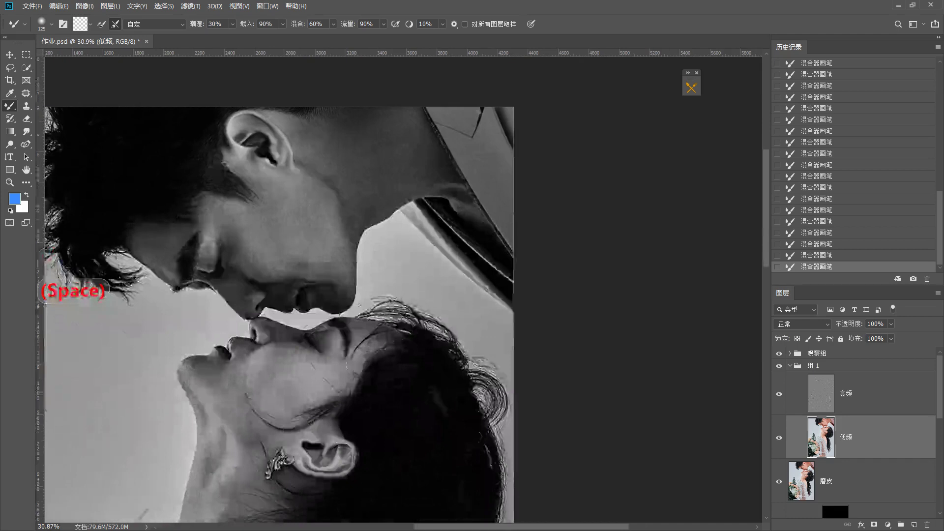
scroll(354, 348, up, 6)
scroll(383, 311, up, 3)
key(bracketleft)
key(bracketleft)
key(bracketleft)
key(bracketleft)
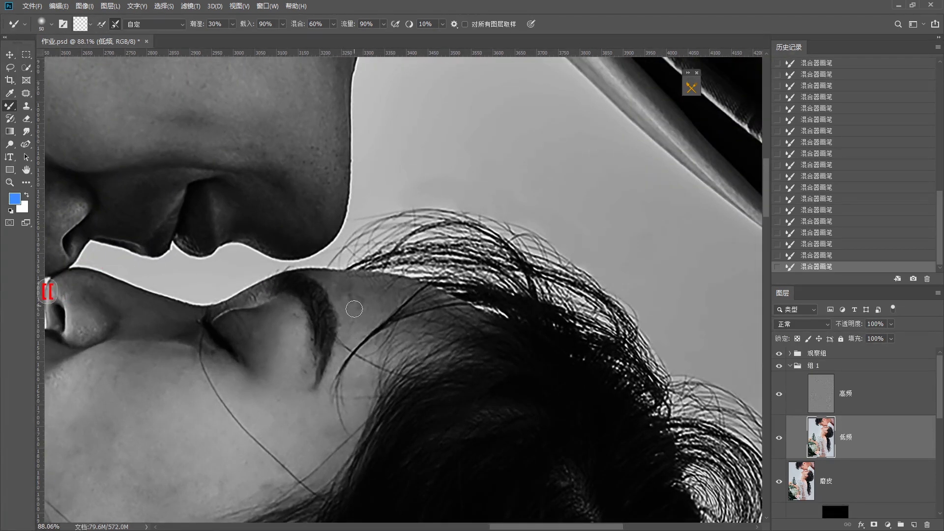
key(bracketleft)
key(bracketleft)
key(bracketleft)
drag(379, 300, 533, 246)
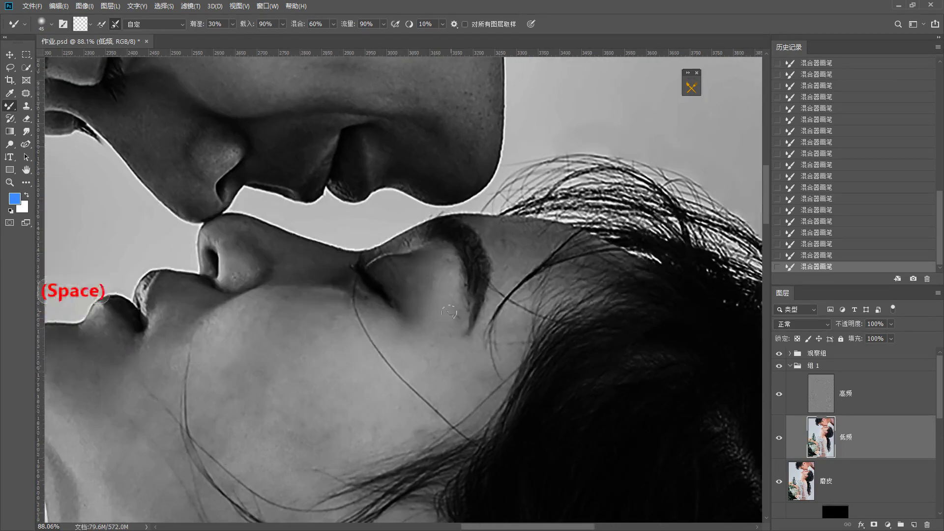
Step: Blend the skin between the woman's eye corner and eyebrow tail with the Mixer Brush at 80 pixels
key(bracketright)
key(bracketright)
key(bracketright)
key(bracketright)
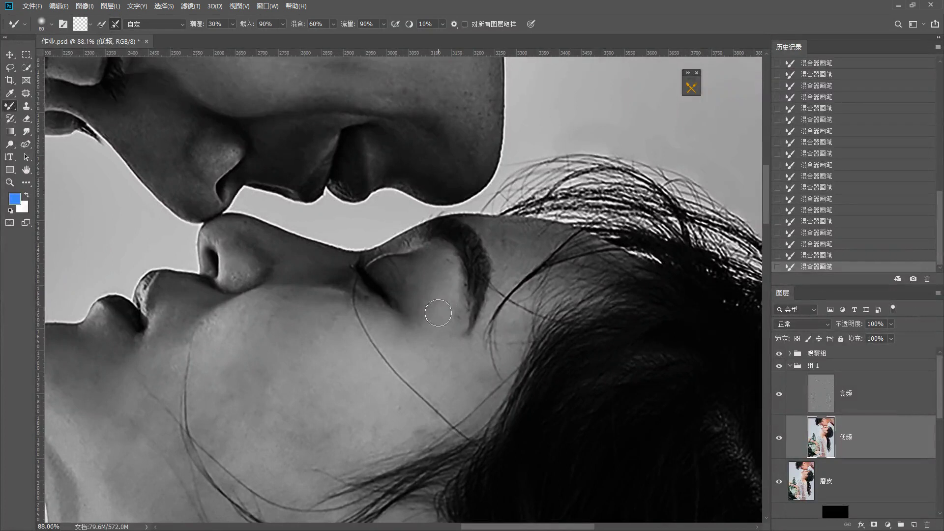
drag(391, 381, 495, 342)
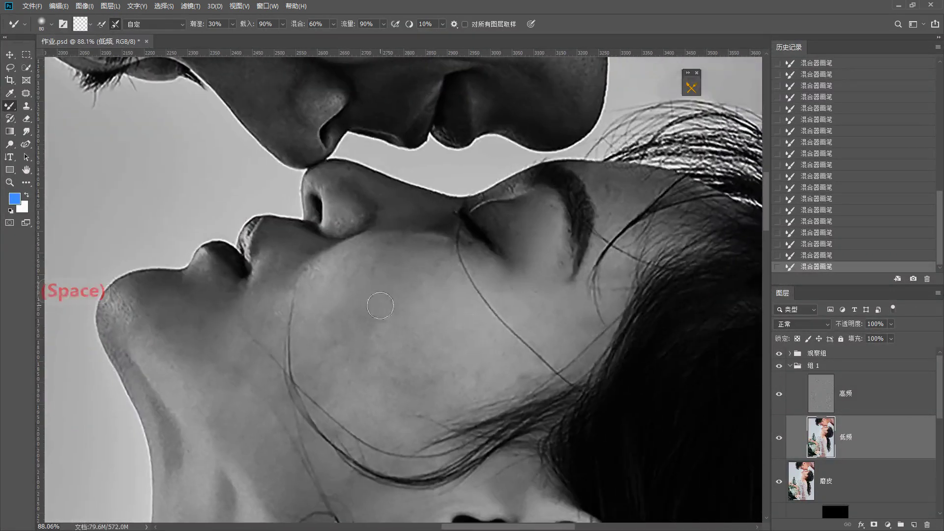
key(F1)
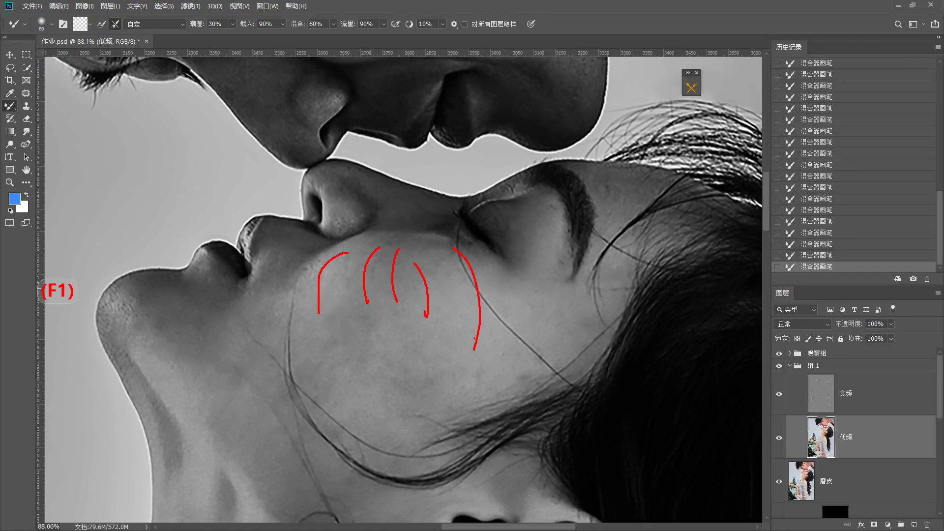
key(Escape)
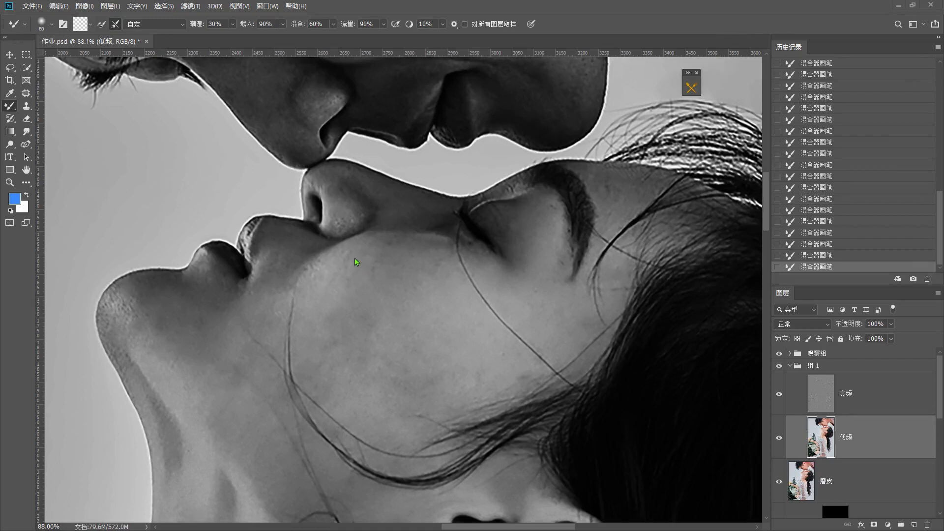
key(F1)
drag(354, 241, 342, 343)
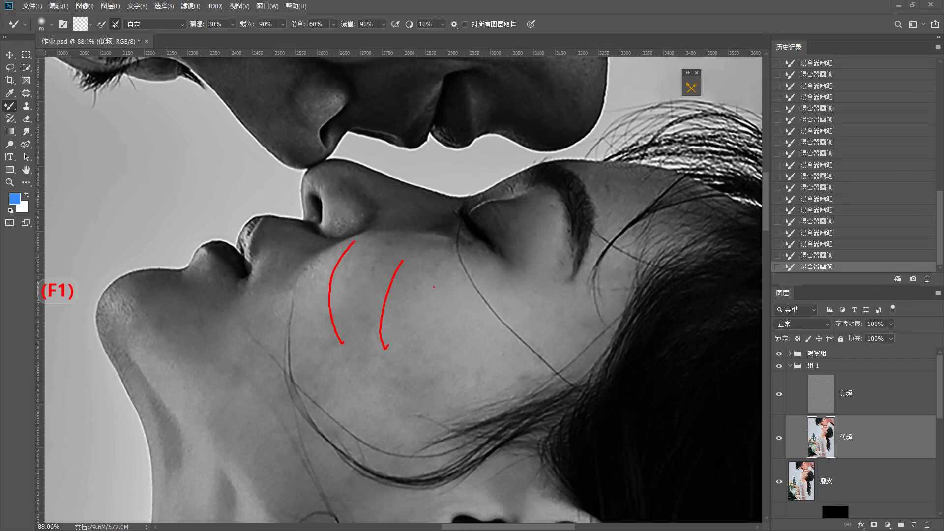
key(F1)
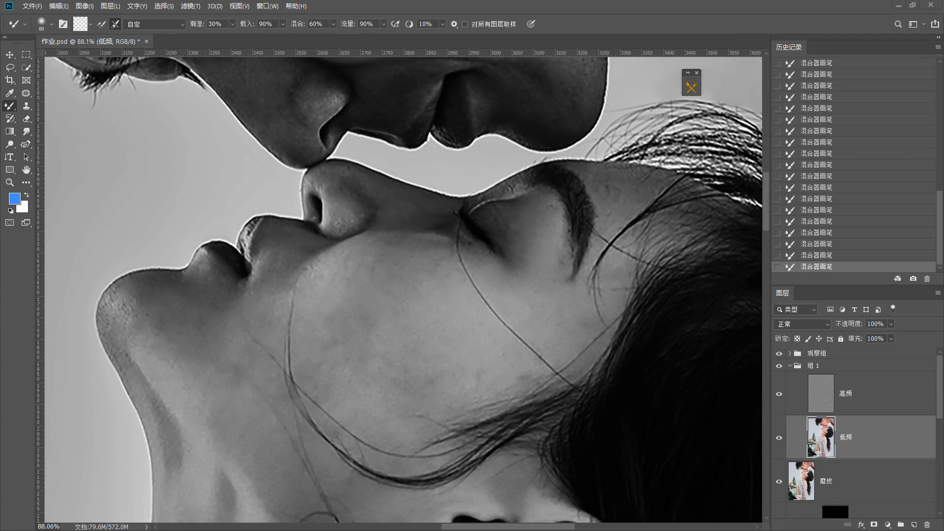
Step: Soften the patchy tones on the woman's upper cheek below the eye, using Mixer Brush sizes from 125 down to 70 pixels
key(bracketright)
key(bracketright)
key(bracketright)
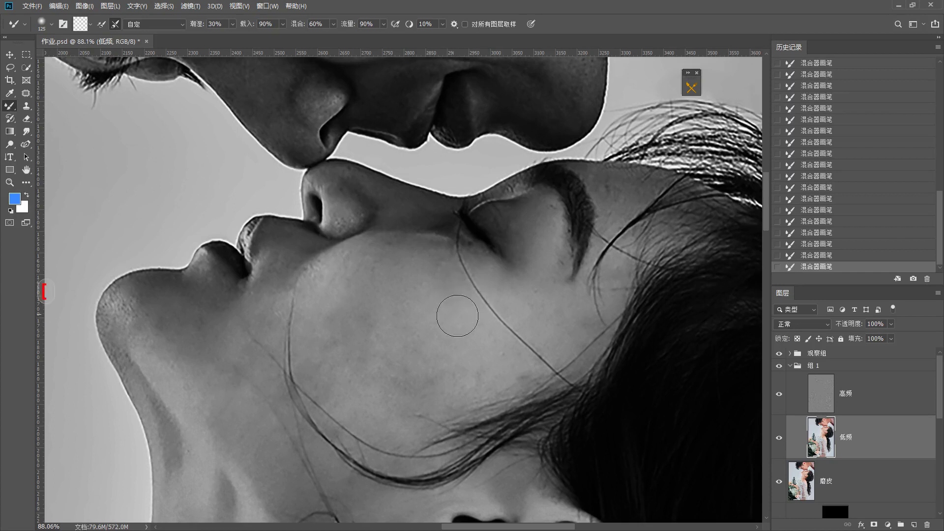
key(bracketleft)
key(bracketleft)
key(bracketleft)
key(bracketleft)
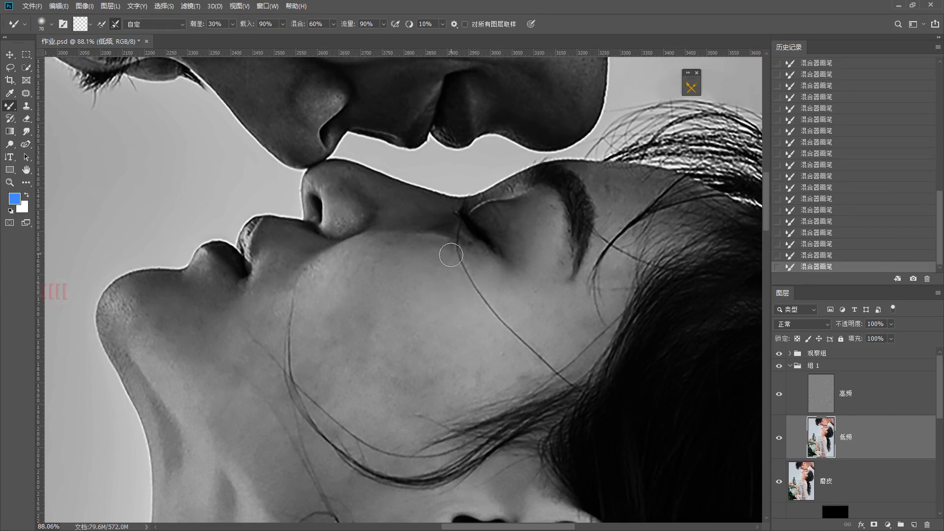
Step: Even out the front of the woman's cheek with the Mixer Brush, working from 125 down to 90 pixels
key(bracketright)
key(bracketright)
key(bracketright)
key(bracketright)
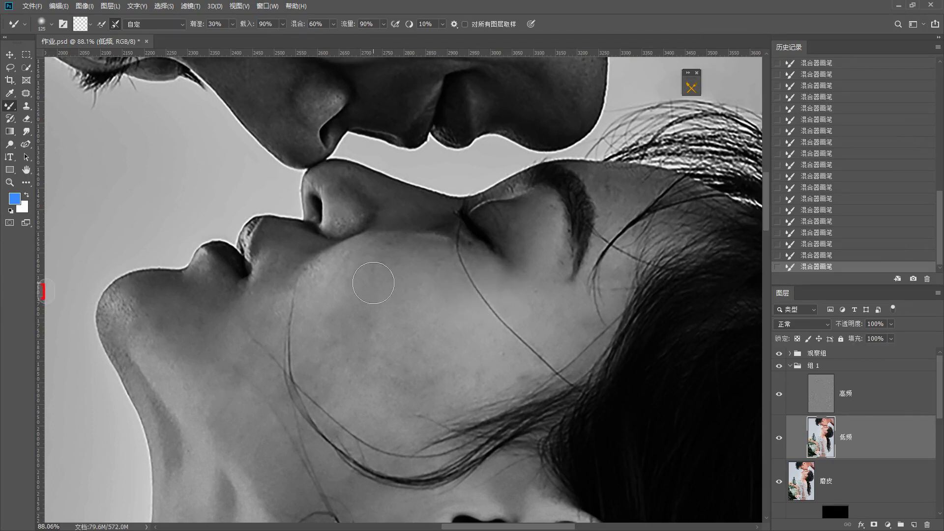
mouse_move(339, 324)
mouse_down()
mouse_move(358, 357)
mouse_move(358, 321)
mouse_move(376, 353)
mouse_move(355, 287)
mouse_move(382, 343)
mouse_move(421, 339)
mouse_move(430, 326)
mouse_move(356, 322)
mouse_move(444, 330)
mouse_move(377, 336)
mouse_move(477, 319)
mouse_move(392, 306)
mouse_move(387, 278)
mouse_move(437, 269)
mouse_move(408, 248)
mouse_move(386, 248)
mouse_move(396, 241)
mouse_move(404, 254)
mouse_move(425, 255)
mouse_move(431, 281)
mouse_move(380, 270)
mouse_move(389, 245)
mouse_move(412, 262)
mouse_move(380, 249)
mouse_move(408, 240)
mouse_move(420, 251)
mouse_move(344, 255)
mouse_move(362, 258)
mouse_move(327, 281)
mouse_move(330, 311)
mouse_move(327, 288)
mouse_up()
key(bracketleft)
key(bracketleft)
key(bracketleft)
key(bracketleft)
key(bracketright)
key(bracketright)
key(space)
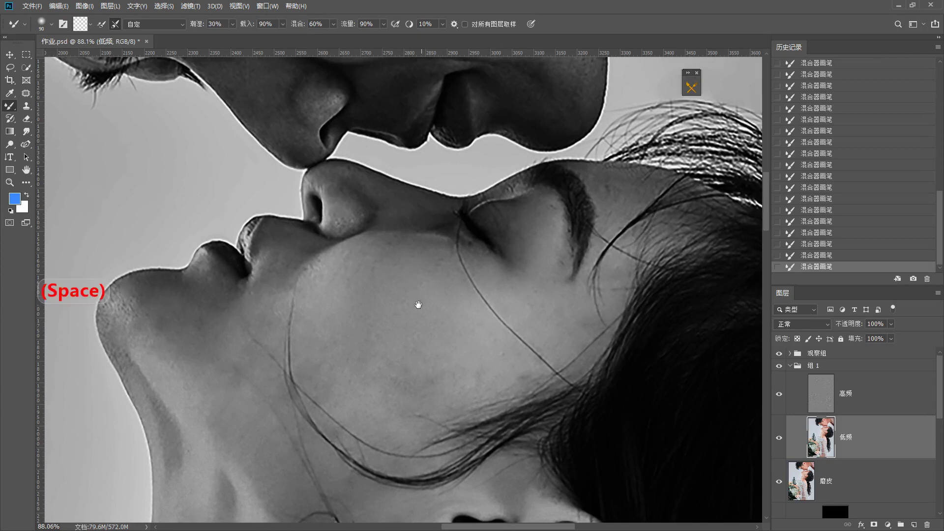
Step: Blend the edge of the woman's cheek beside the nose and mouth, reducing the Mixer Brush to 70 pixels
drag(418, 304, 437, 269)
key(bracketleft)
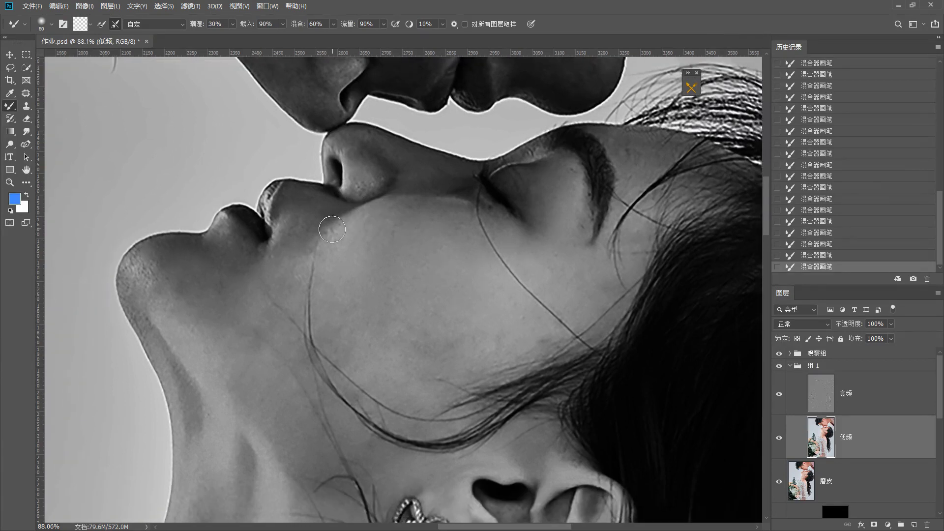
key(bracketleft)
key(space)
mouse_move(533, 276)
mouse_down()
mouse_move(495, 257)
mouse_move(510, 278)
mouse_up()
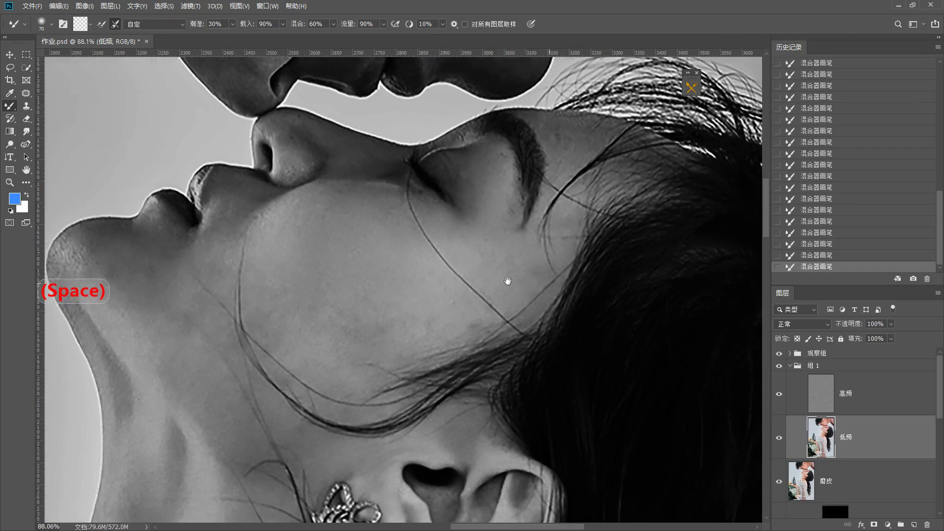
Step: Smooth the middle of the woman's cheek while enlarging the Mixer Brush from 90 to 150 pixels
key(bracketright)
key(bracketright)
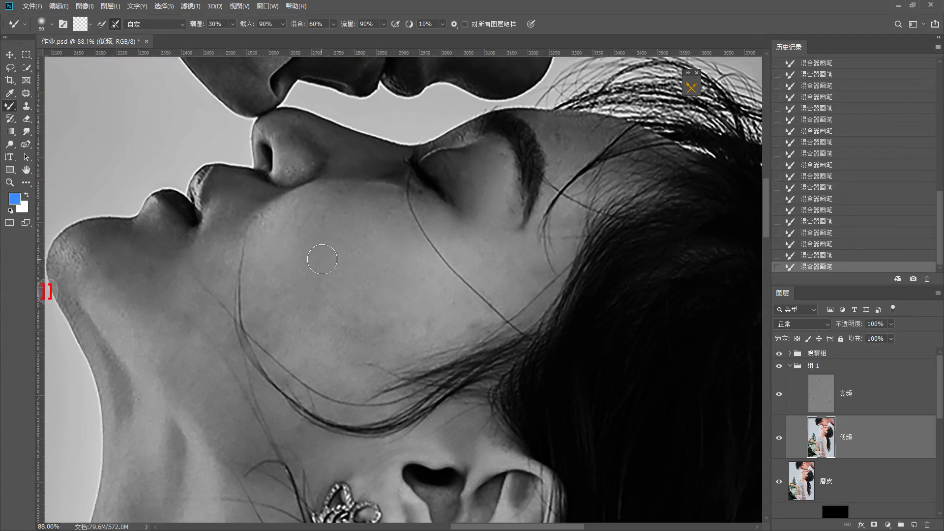
key(F1)
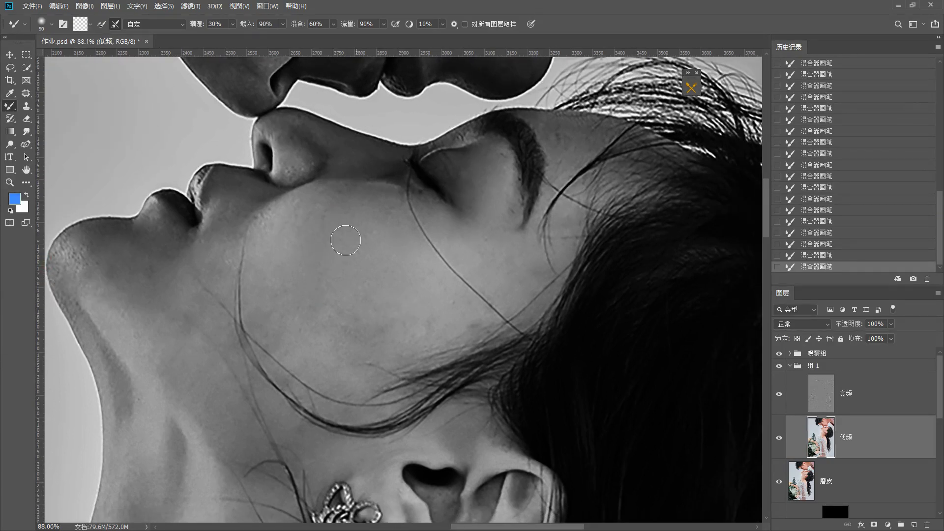
key(bracketright)
key(bracketright)
key(bracketright)
key(bracketleft)
key(space)
drag(418, 291, 375, 249)
key(bracketright)
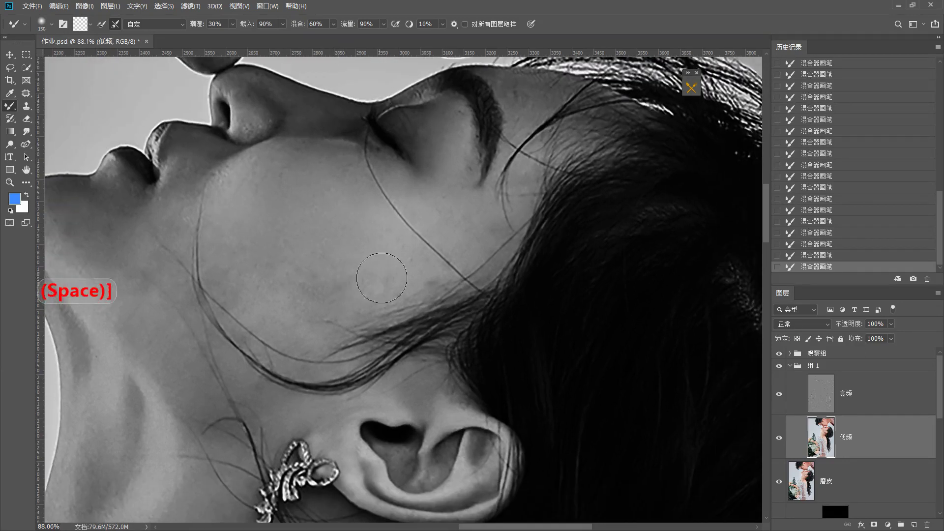
key(F1)
drag(388, 312, 455, 274)
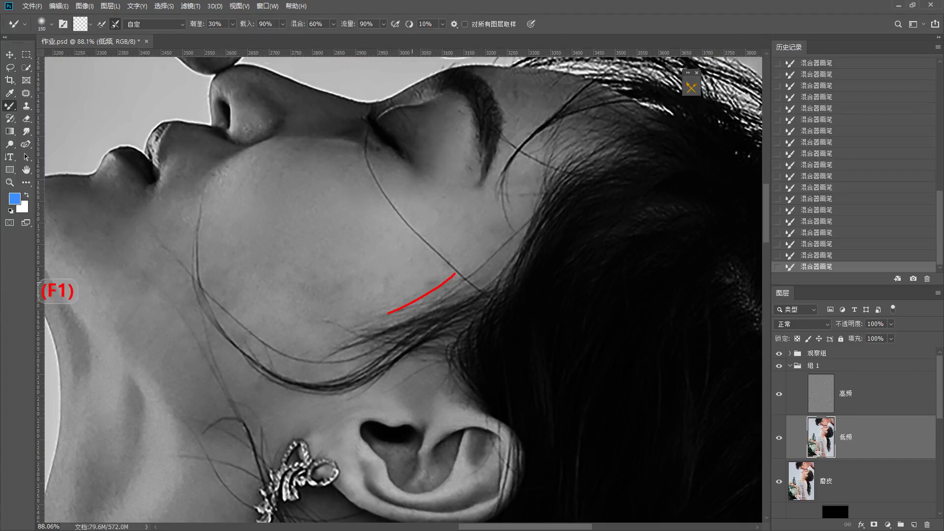
right_click(887, 271)
click(439, 268)
key(F1)
drag(408, 265, 314, 322)
drag(355, 266, 300, 314)
Step: Blend the blotches on the woman's lower cheek above the hair strands, varying the Mixer Brush size and ending at 125 pixels
key(bracketright)
key(bracketleft)
key(bracketleft)
key(bracketleft)
key(bracketleft)
key(bracketleft)
key(bracketleft)
key(bracketright)
key(bracketright)
key(bracketright)
key(bracketright)
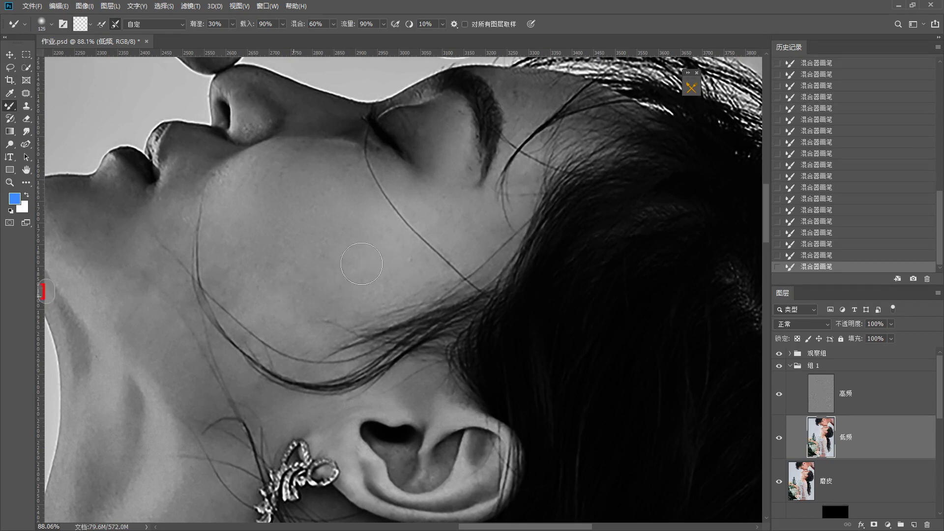
Step: Refine the lower front of the woman's cheek along the curved hair strand with the Mixer Brush at 100 to 125 pixels
key(bracketleft)
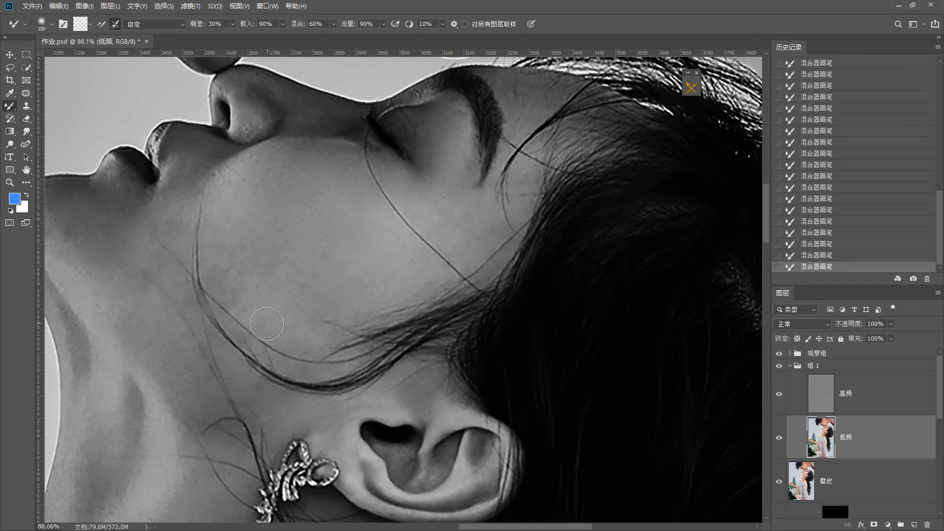
key(bracketright)
key(bracketleft)
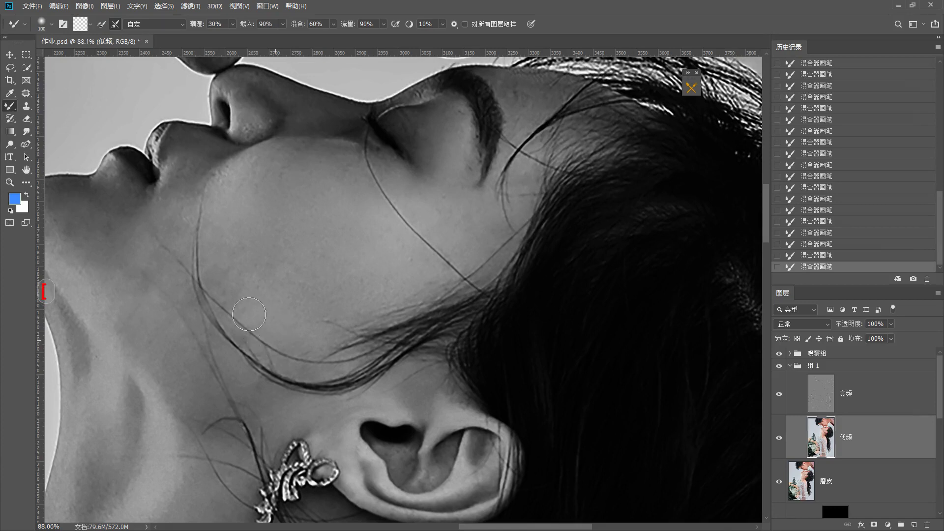
key(bracketright)
key(bracketleft)
key(bracketleft)
key(bracketright)
key(bracketright)
mouse_move(270, 257)
mouse_down()
mouse_move(301, 287)
mouse_move(303, 223)
mouse_up()
key(bracketright)
Step: Smooth the woman's jaw between the chin and the loose hair with the Mixer Brush at 80 to 125 pixels
drag(237, 286, 393, 296)
key(F1)
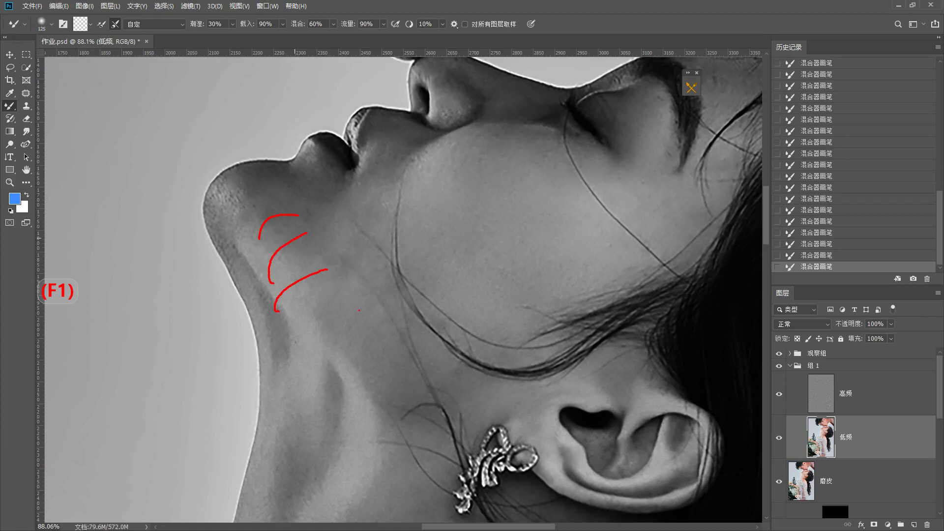
key(bracketleft)
key(bracketleft)
key(bracketleft)
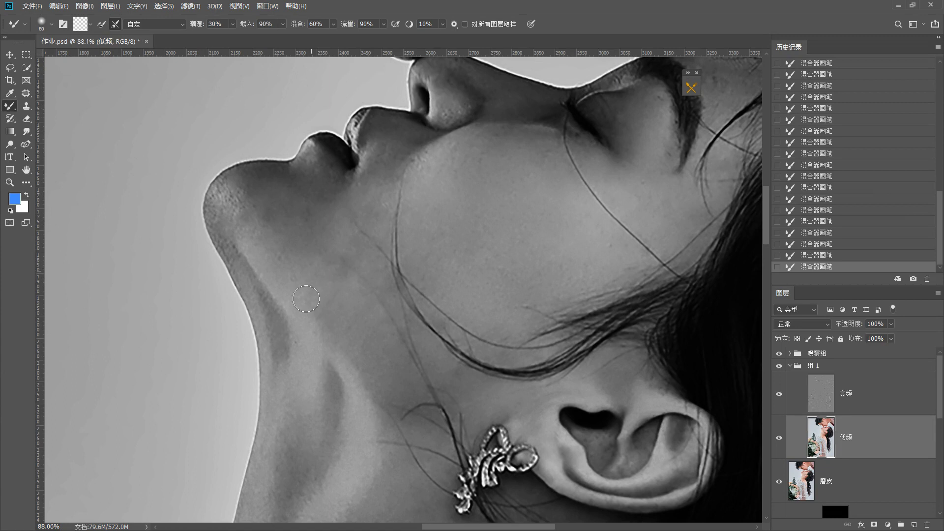
key(bracketright)
key(bracketright)
key(bracketright)
key(bracketleft)
key(bracketleft)
key(bracketleft)
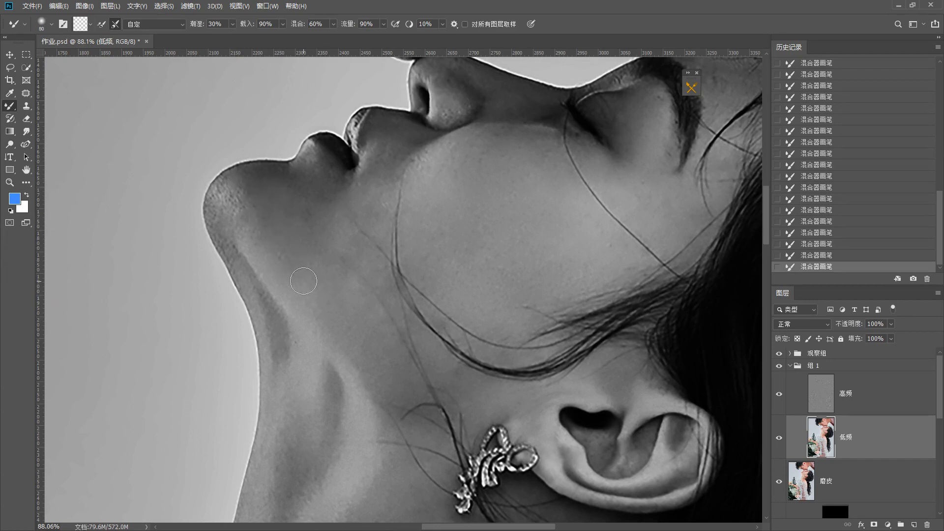
Step: Blend the dark tones between the woman's lower lip and chin with the Mixer Brush at 90 pixels
key(space)
drag(268, 270, 258, 303)
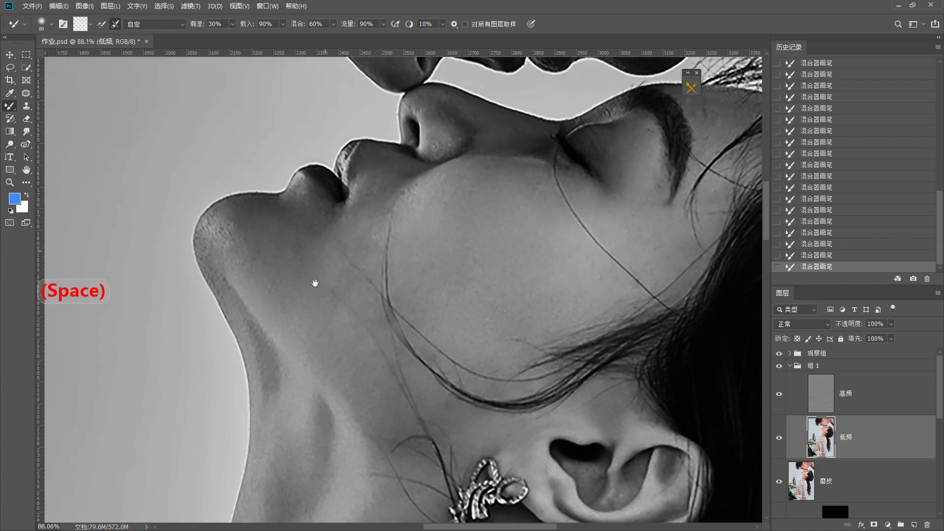
key(bracketleft)
key(bracketright)
key(bracketright)
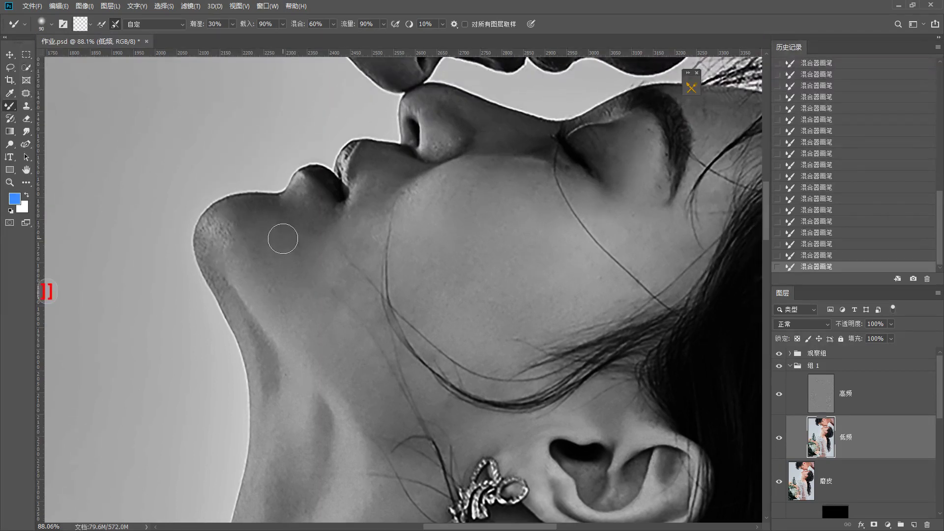
key(space)
Step: Even out the woman's jawline and upper neck in front of the hair strands with the Mixer Brush at 80 to 90 pixels
key(space)
mouse_move(385, 259)
mouse_down()
mouse_move(364, 231)
mouse_move(312, 203)
mouse_move(302, 153)
mouse_up()
key(bracketright)
key(bracketleft)
key(space)
key(bracketleft)
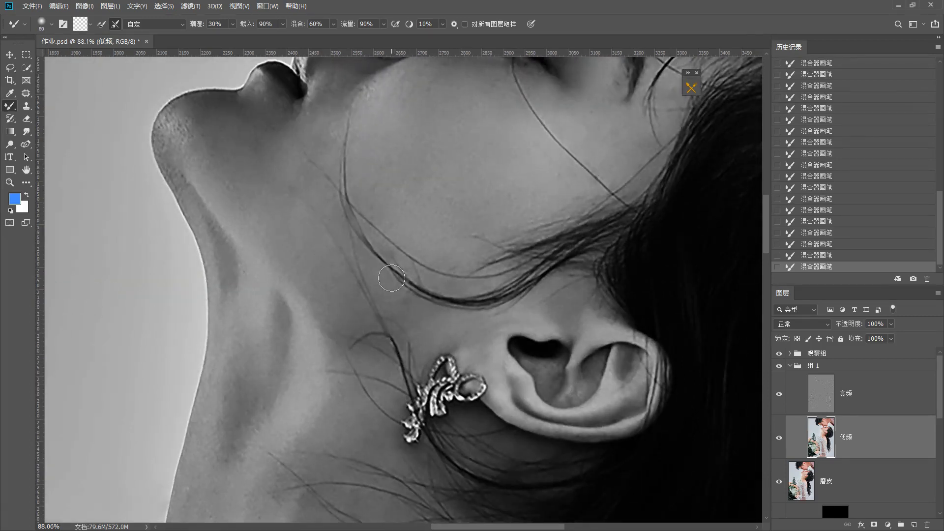
key(space)
drag(394, 270, 391, 247)
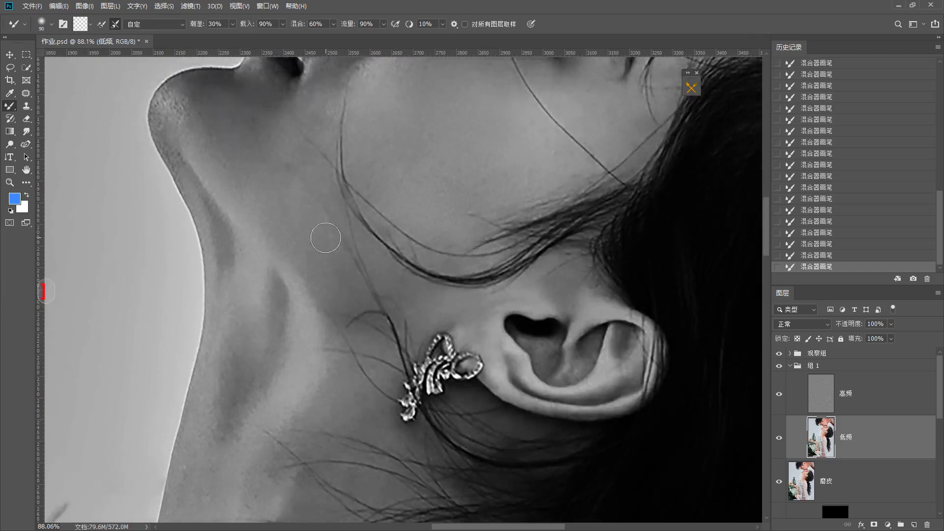
key(bracketright)
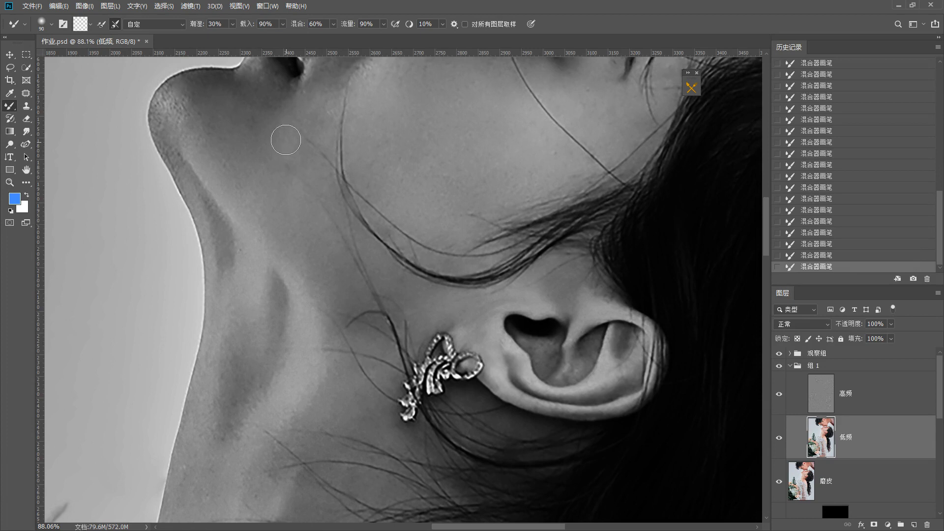
Step: Smooth the area between the woman's mouth corner and jaw, enlarging the Mixer Brush from 90 to 125 pixels
alt+scroll(338, 166, down, 5)
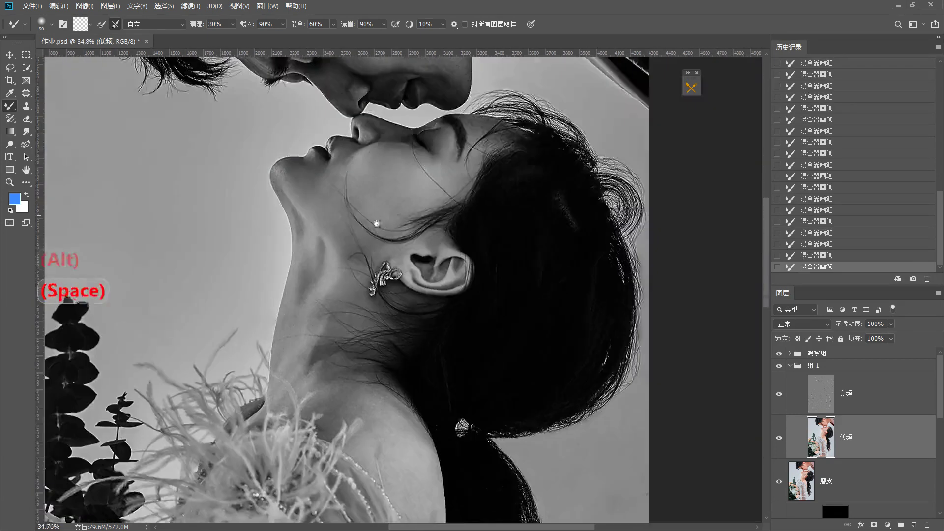
mouse_move(349, 191)
mouse_down()
mouse_move(369, 266)
mouse_move(327, 292)
mouse_move(371, 229)
mouse_up()
alt+scroll(352, 268, up, 3)
key(F1)
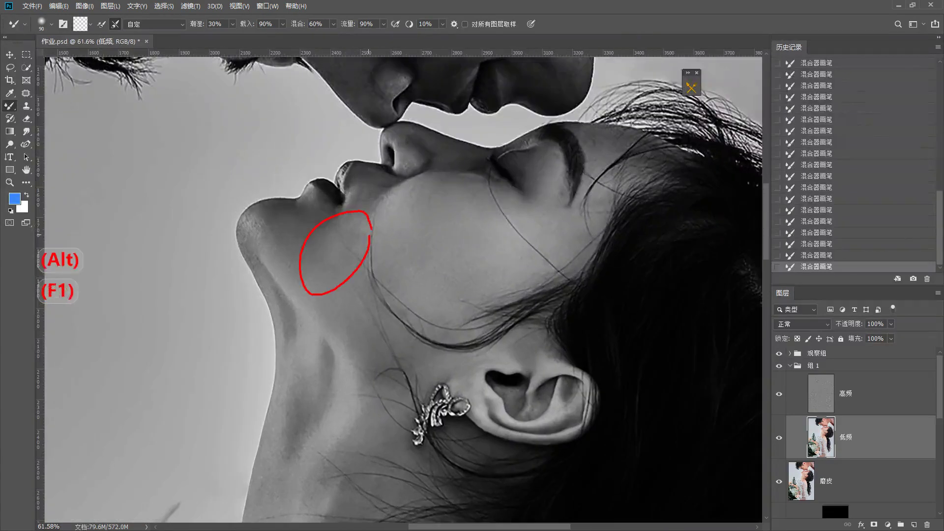
key(bracketright)
key(bracketright)
key(bracketright)
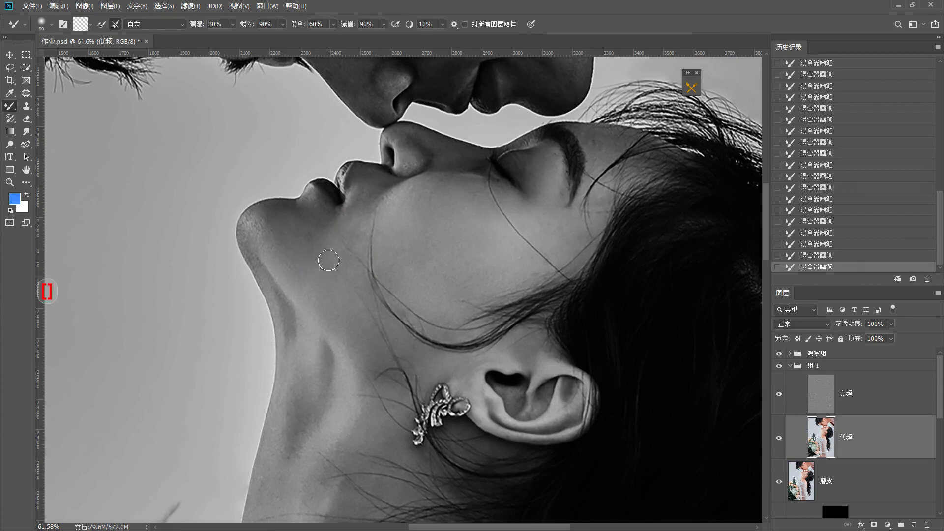
key(bracketleft)
key(bracketleft)
key(bracketright)
key(bracketright)
key(bracketright)
key(bracketleft)
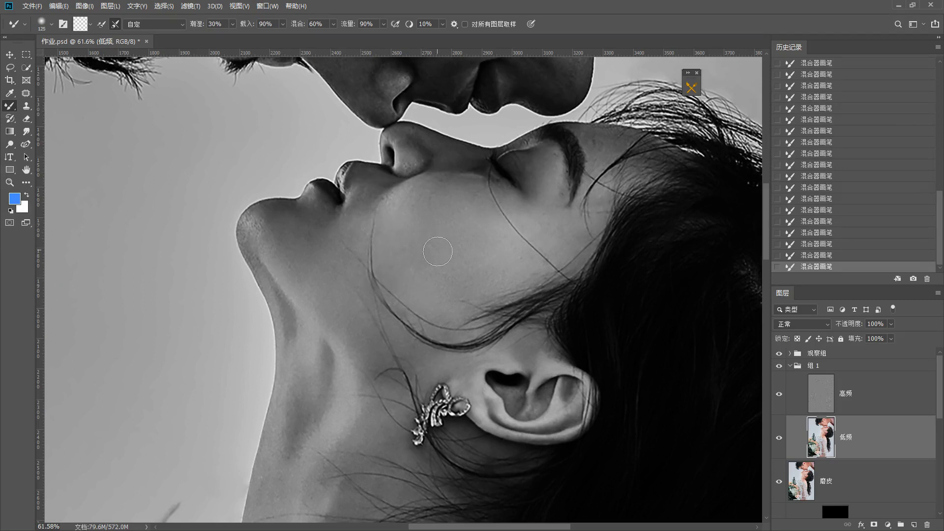
Step: Compare the face before and after retouching by hiding and showing the 组 1 group
click(780, 366)
click(779, 366)
click(779, 366)
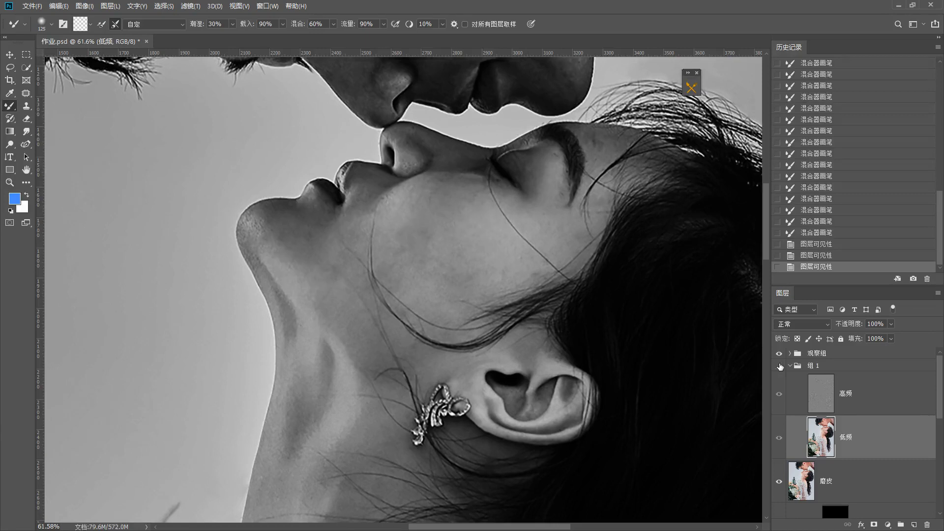
click(779, 366)
click(779, 366)
click(779, 366)
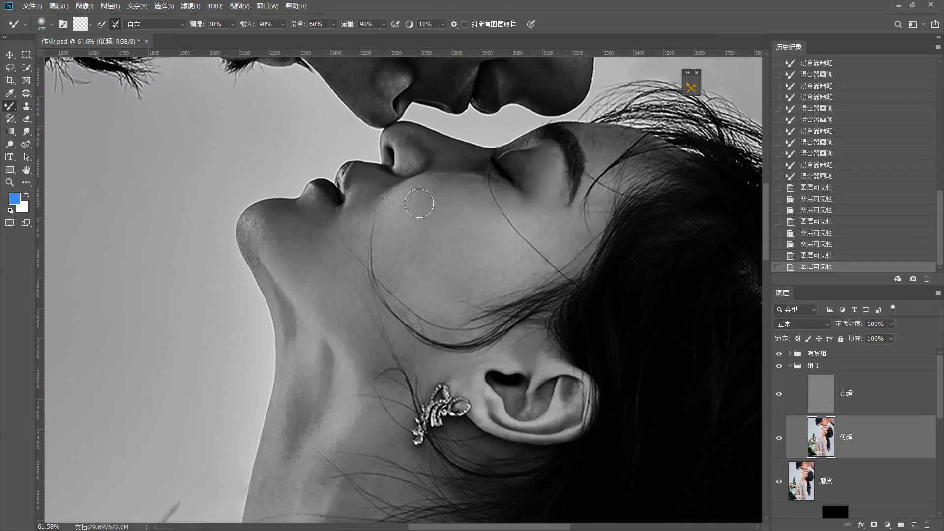
Step: Smooth the side of the woman's nose around the nostril with the Mixer Brush at 40 to 45 pixels
scroll(337, 274, up, 5)
drag(422, 196, 432, 368)
key(bracketleft)
key(bracketleft)
key(bracketleft)
key(bracketleft)
key(bracketleft)
key(bracketleft)
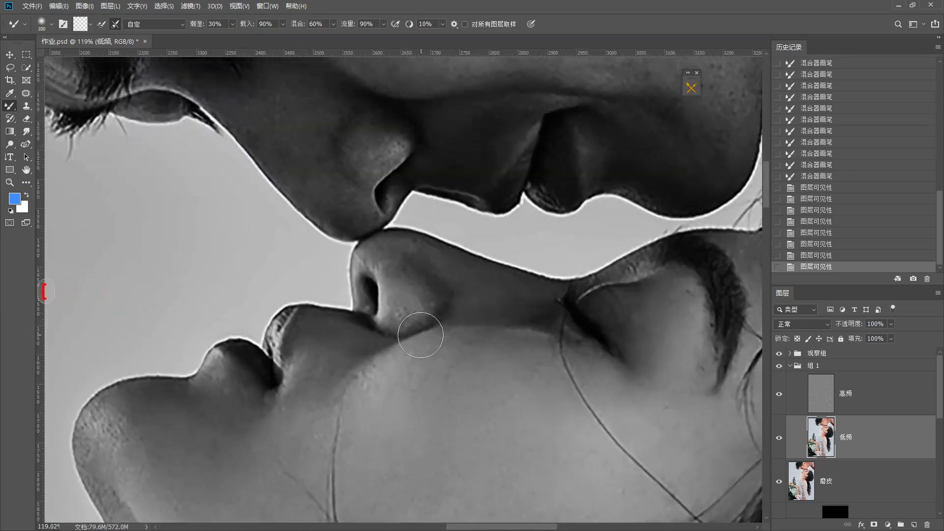
key(bracketleft)
key(bracketleft)
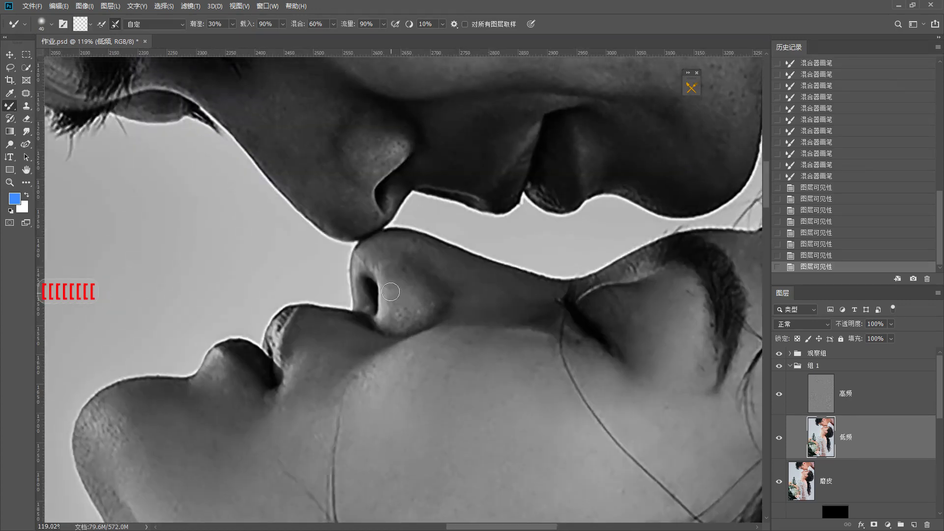
mouse_move(390, 293)
mouse_down()
mouse_move(391, 273)
mouse_move(401, 277)
mouse_up()
drag(404, 279, 409, 296)
mouse_move(410, 297)
mouse_down()
mouse_move(441, 300)
mouse_move(413, 289)
mouse_up()
key(bracketright)
drag(417, 288, 423, 300)
mouse_move(412, 311)
mouse_down()
mouse_move(399, 319)
mouse_move(423, 303)
mouse_move(407, 272)
mouse_move(384, 265)
mouse_move(401, 275)
mouse_up()
drag(393, 270, 400, 319)
drag(400, 317, 415, 301)
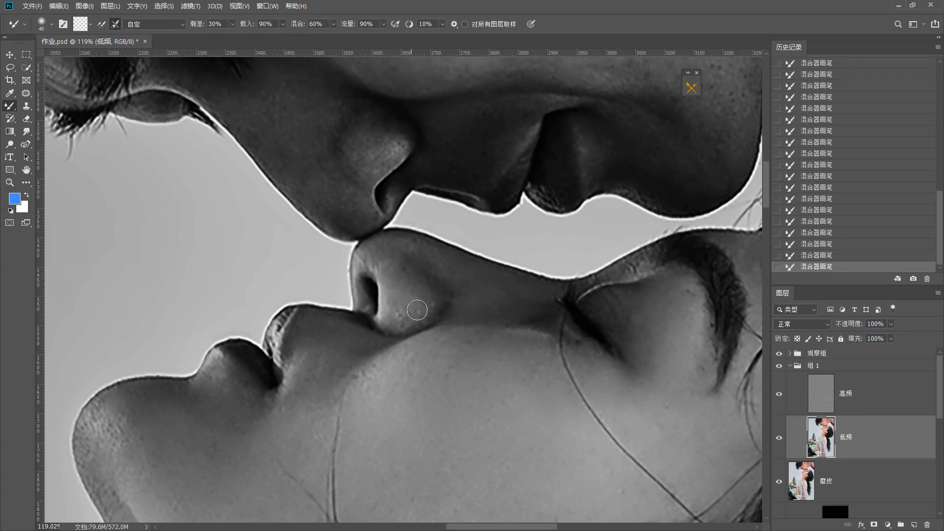
Step: Blend the skin between the woman's nostril, upper lip and cheek, enlarging the Mixer Brush to 60 pixels
key(bracketleft)
key(bracketright)
key(bracketright)
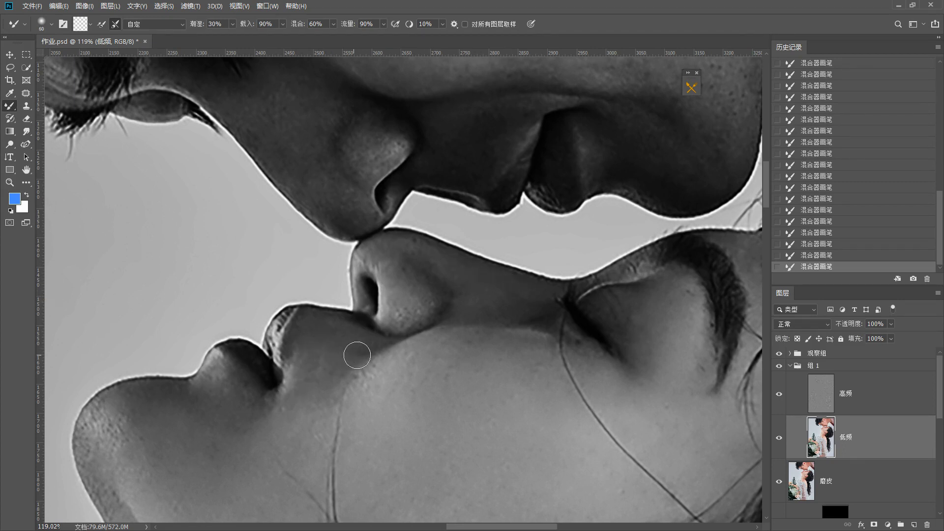
Step: Soften the light and dark bands on the woman's neck with the Mixer Brush, varying its size between 60 and 125 pixels
scroll(369, 342, down, 4)
drag(444, 391, 464, 126)
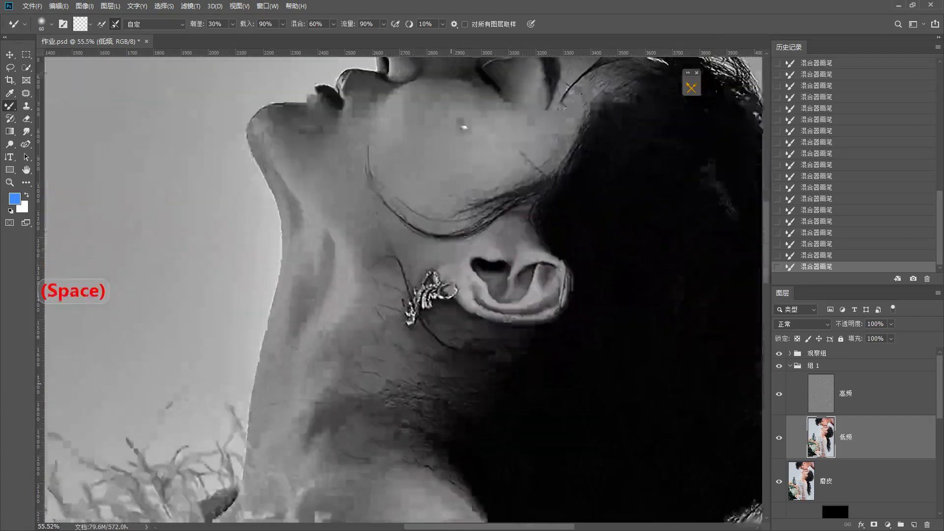
scroll(293, 292, up, 2)
drag(292, 293, 317, 263)
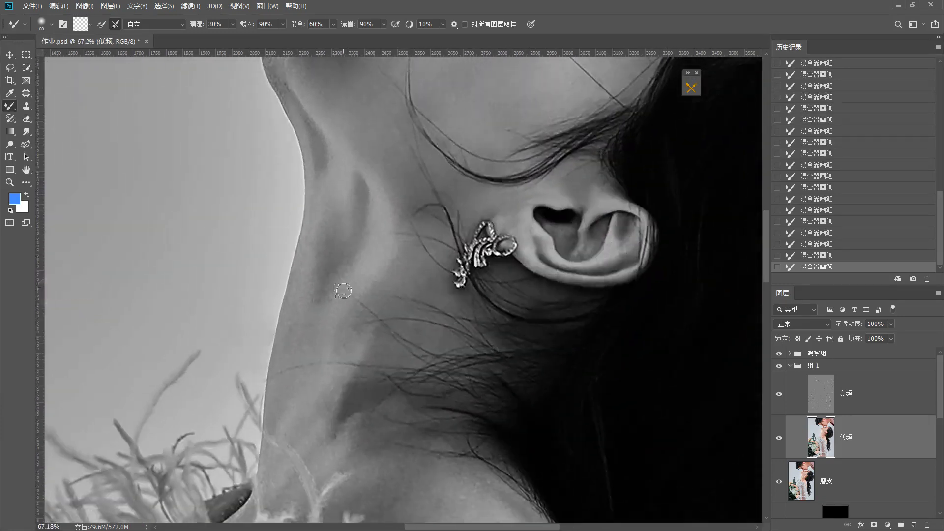
key(bracketright)
key(bracketright)
mouse_move(327, 244)
mouse_down()
mouse_move(312, 355)
mouse_move(337, 280)
mouse_up()
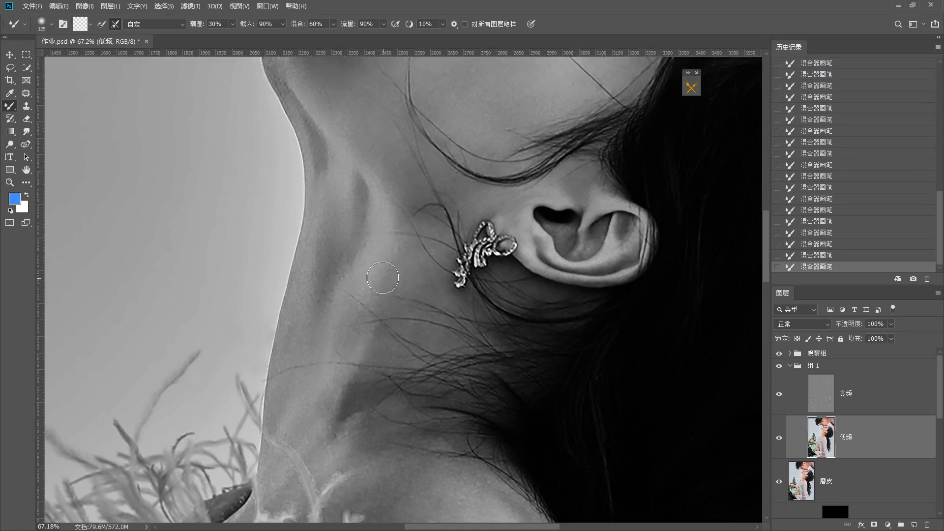
key(bracketleft)
key(bracketleft)
key(bracketleft)
key(bracketleft)
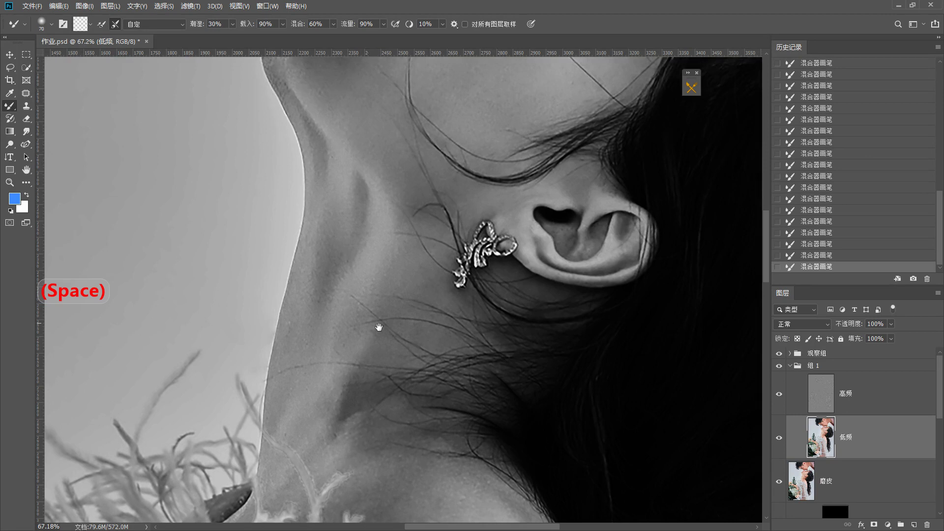
Step: Smooth the skin of the woman's bare shoulder, enlarging the Mixer Brush from 70 to 250 pixels
drag(381, 324, 317, 84)
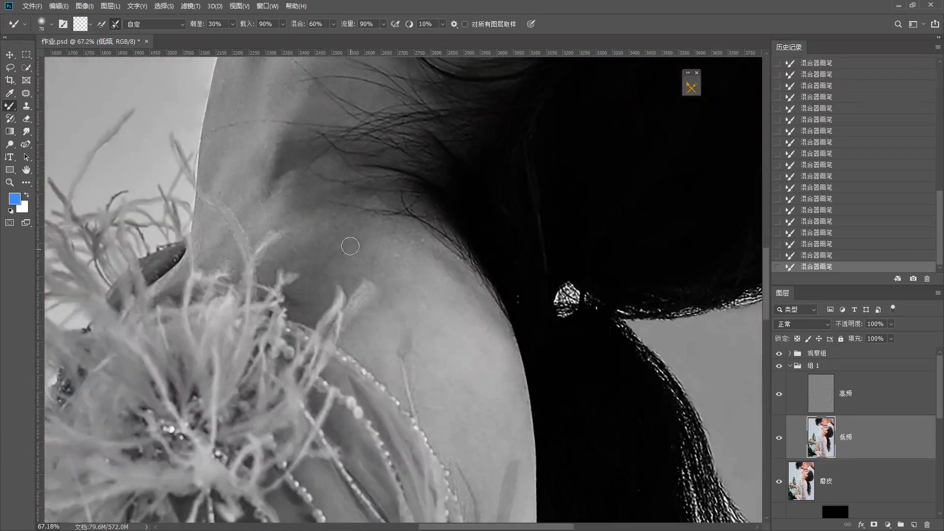
scroll(350, 246, down, 2)
key(bracketright)
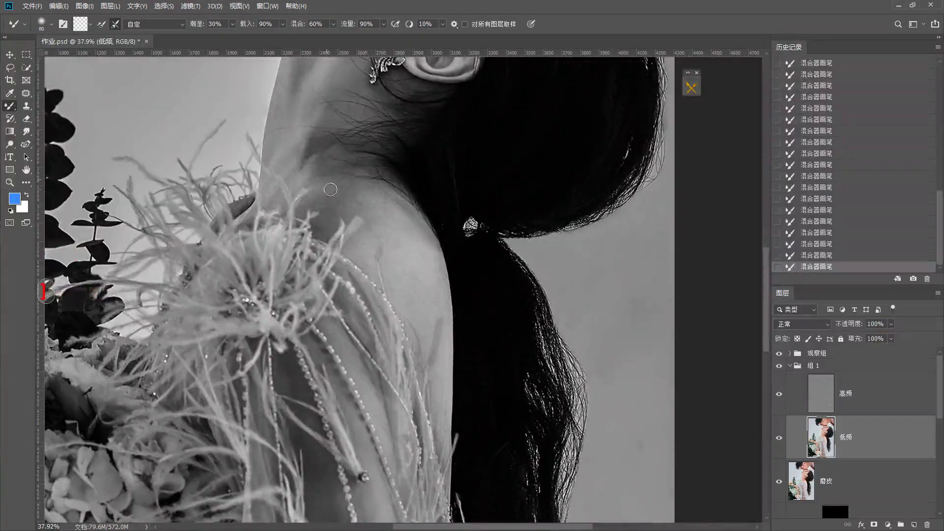
key(bracketright)
key(bracketright)
key(bracketright)
key(bracketright)
key(bracketright)
key(bracketright)
drag(379, 231, 332, 169)
key(bracketright)
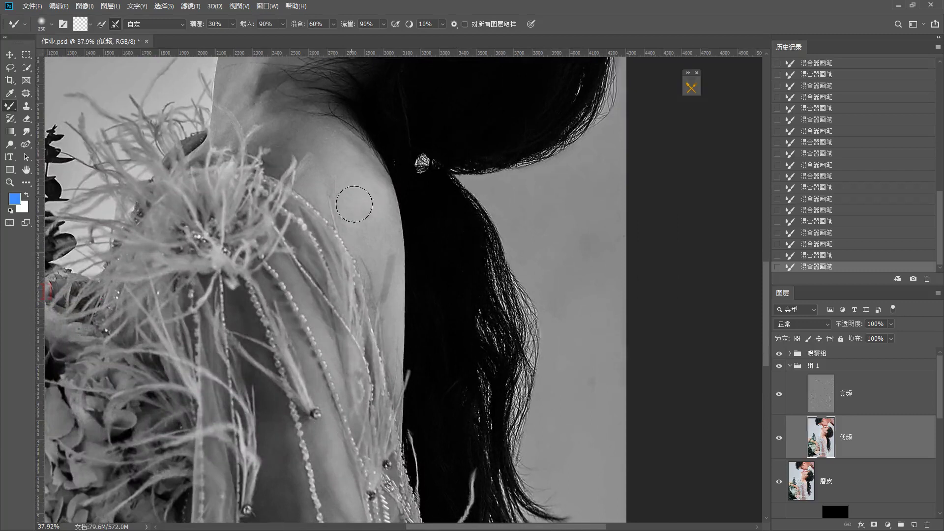
Step: Even out the woman's upper arm beneath the sheer sleeve with the Mixer Brush at 200 to 250 pixels
key(space)
drag(390, 231, 383, 153)
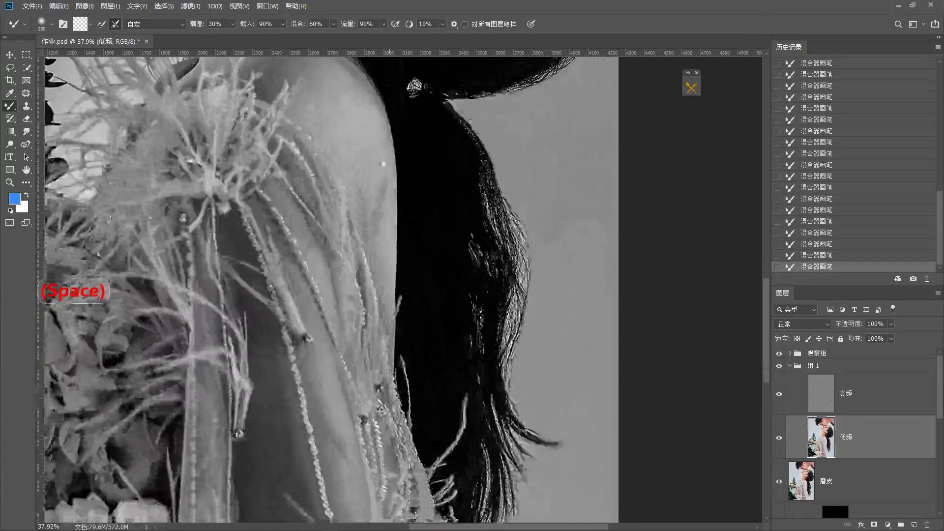
drag(282, 384, 365, 223)
key(bracketleft)
key(space)
key(bracketright)
key(bracketright)
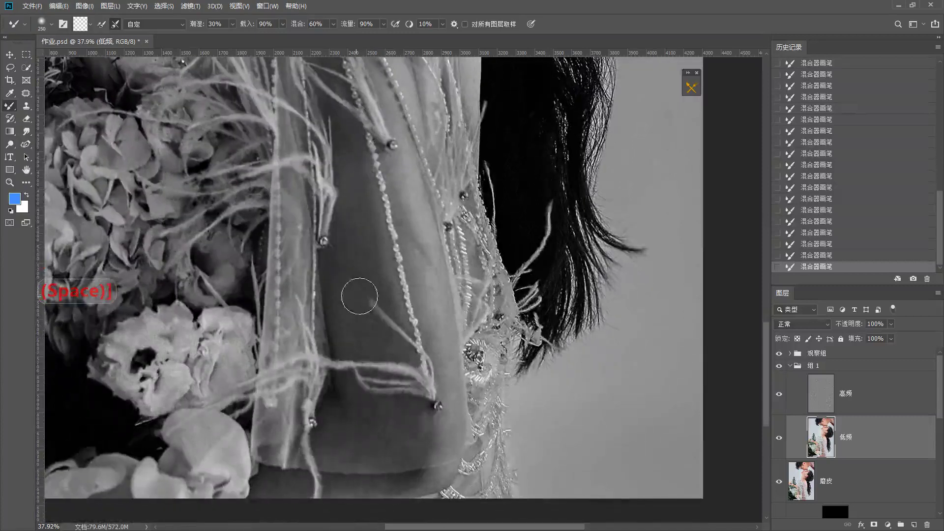
key(bracketleft)
key(bracketleft)
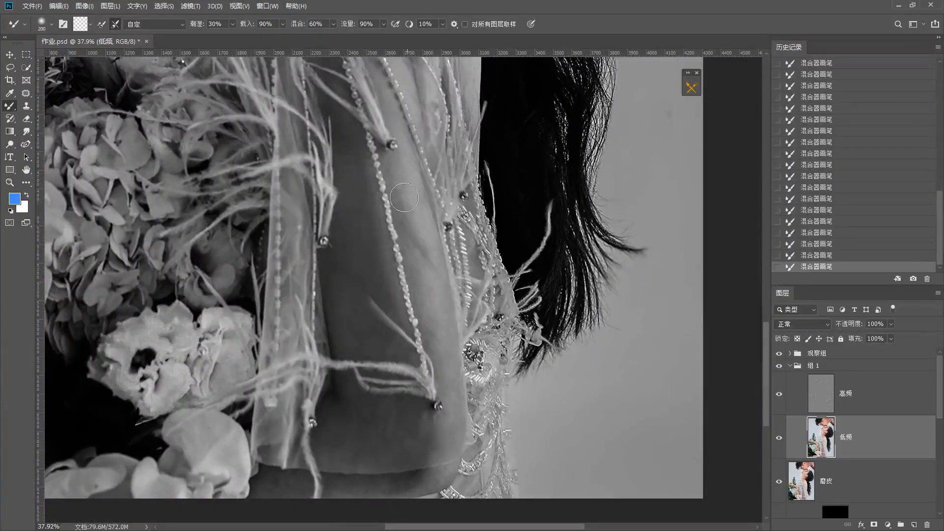
Step: Blend the tones around the woman's elbow and the lower part of her sleeve with the Mixer Brush at 175 to 250 pixels
key(space)
drag(434, 325, 418, 252)
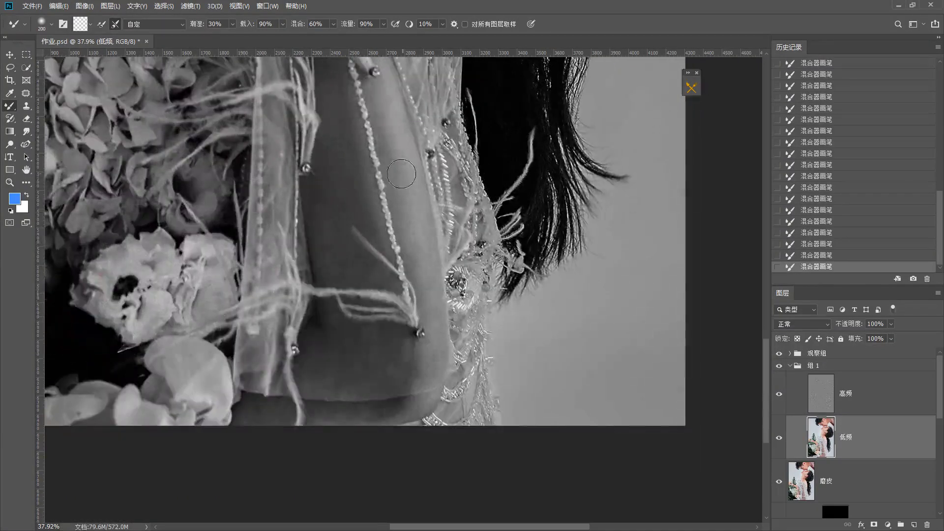
key(space)
key(bracketright)
key(bracketright)
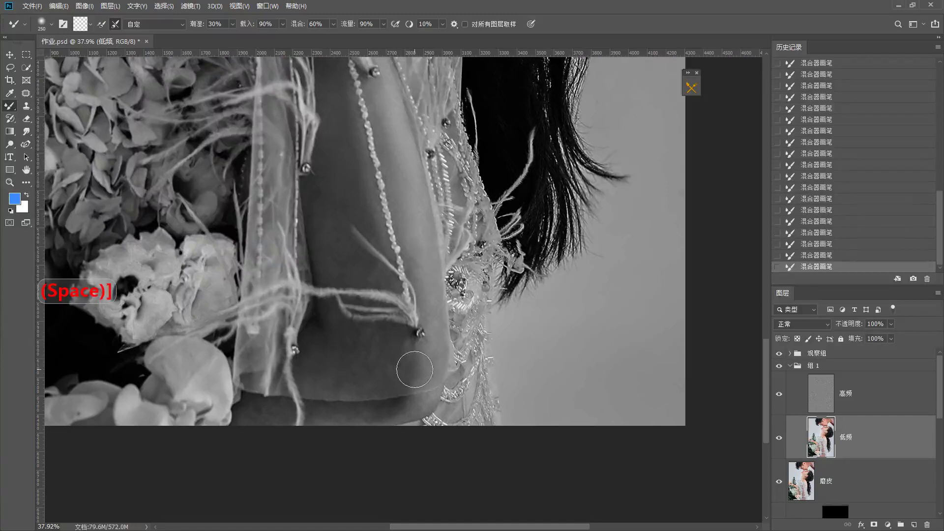
key(bracketleft)
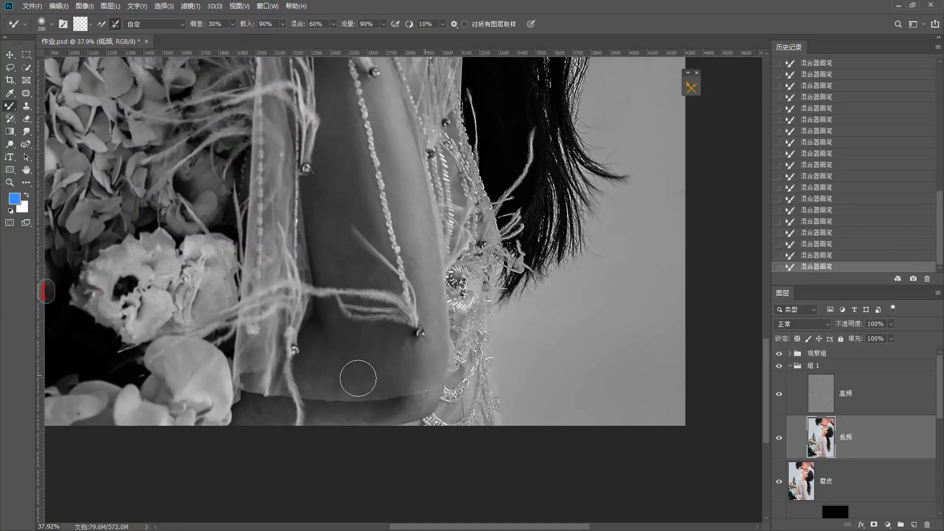
key(bracketleft)
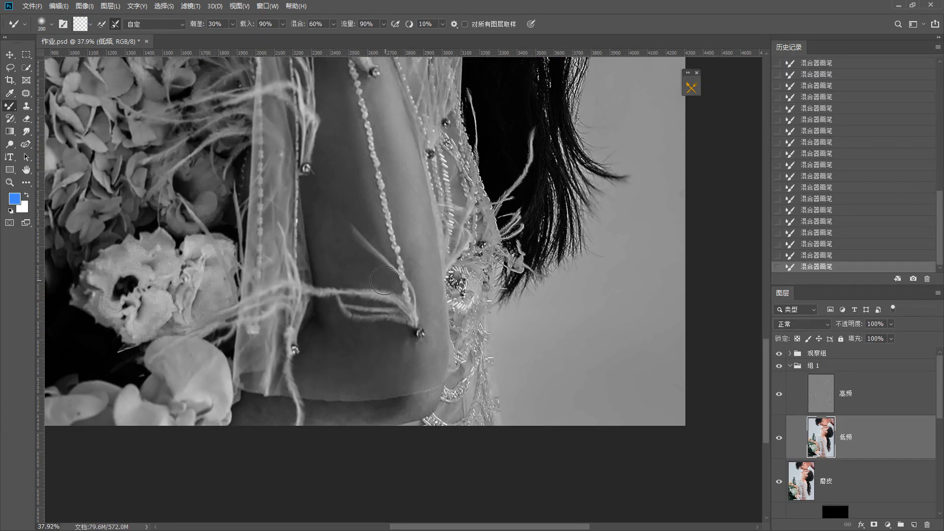
key(bracketleft)
key(bracketright)
Step: Hide the 观察组 group to view the whole portrait in colour
alt+scroll(432, 386, down, 6)
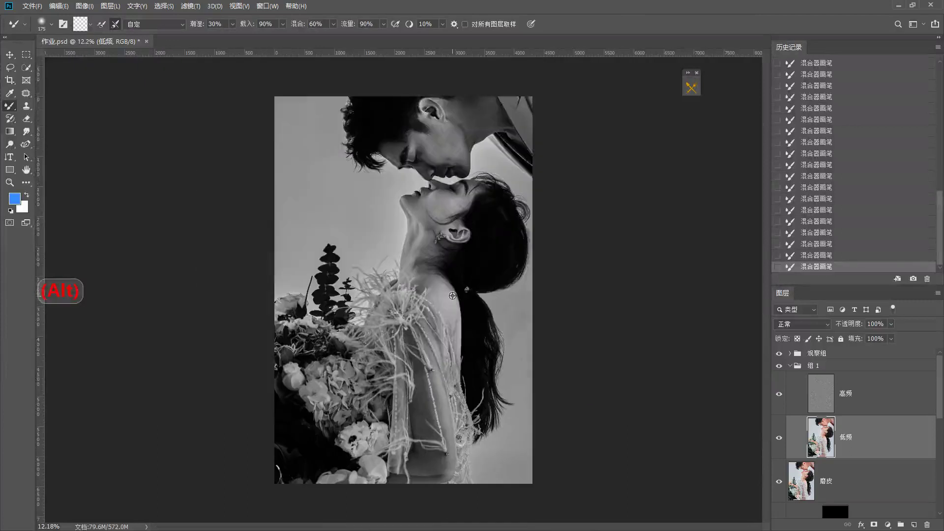
alt+scroll(452, 295, up, 2)
key(space)
click(778, 353)
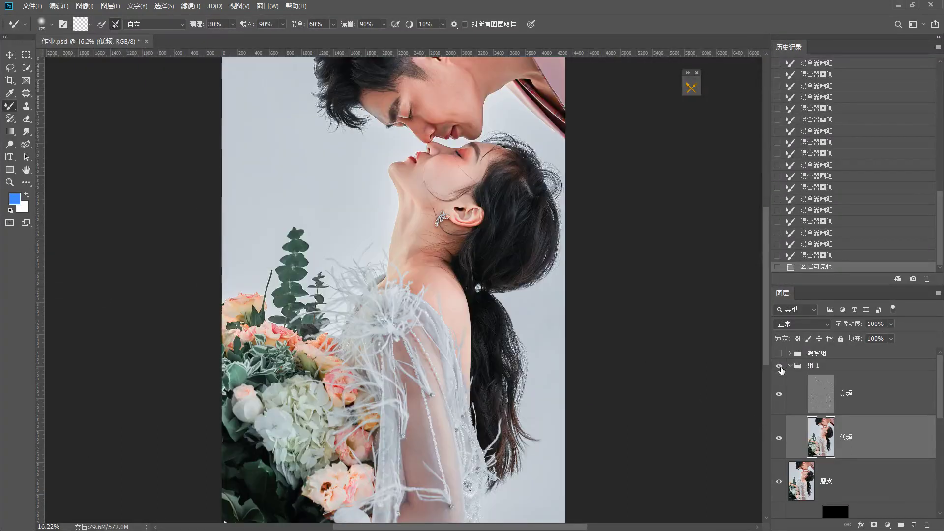
Step: Compare both faces before and after retouching by toggling the visibility of the 组 1 group
alt+scroll(492, 158, up, 3)
drag(493, 158, 474, 268)
key(F1)
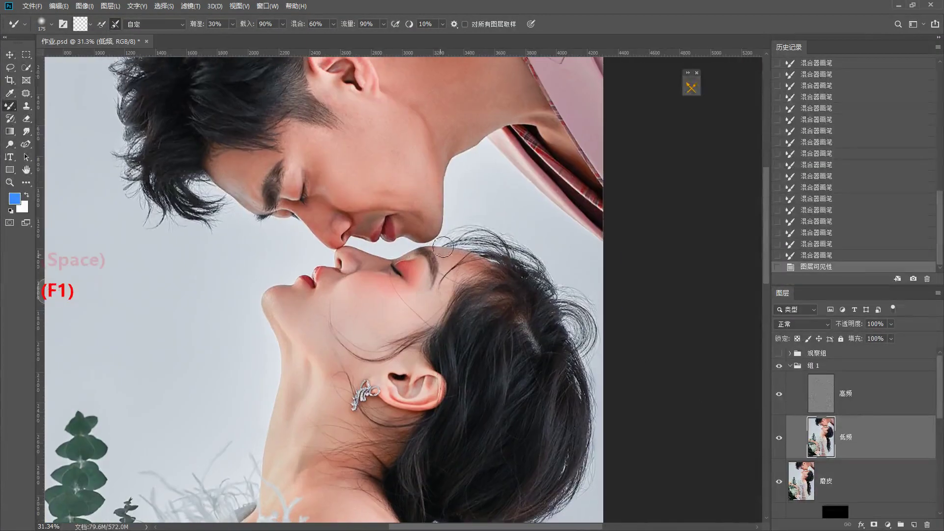
mouse_move(454, 236)
mouse_down()
mouse_move(252, 422)
mouse_move(499, 327)
mouse_up()
key(Escape)
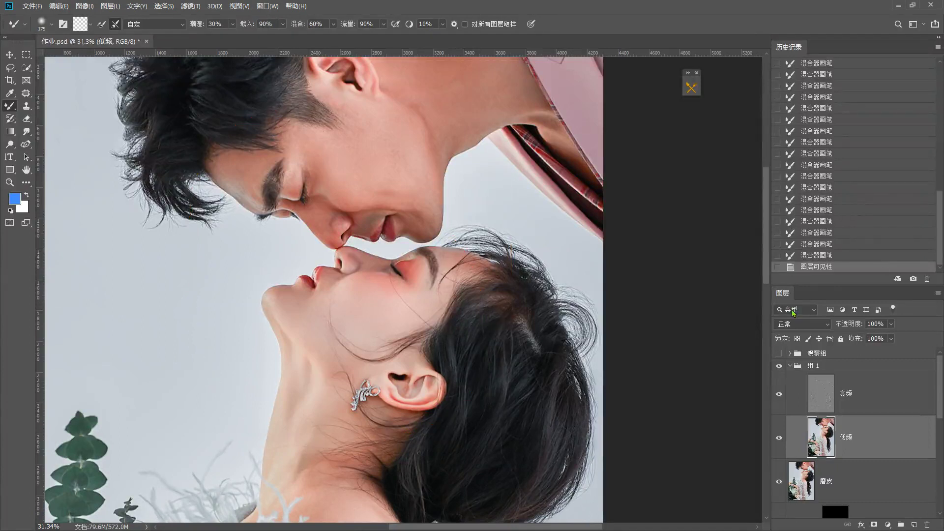
click(780, 366)
click(780, 366)
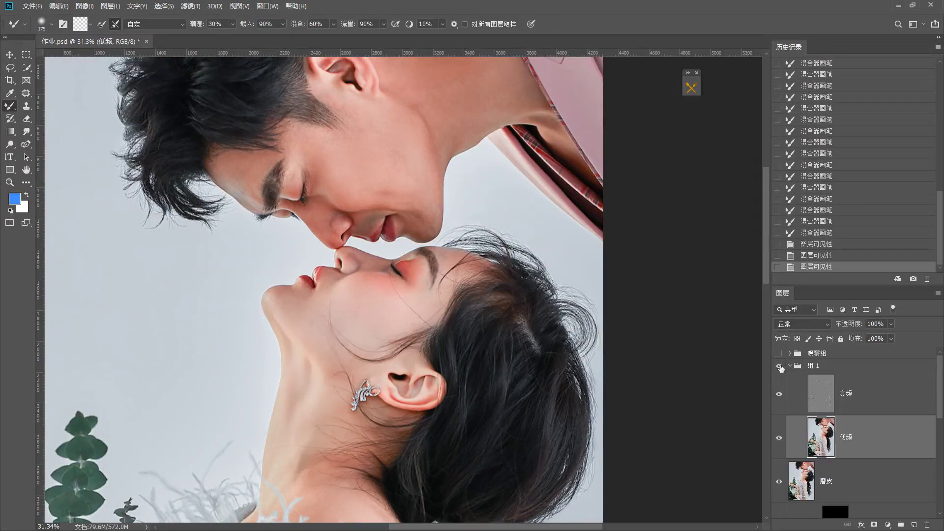
click(779, 366)
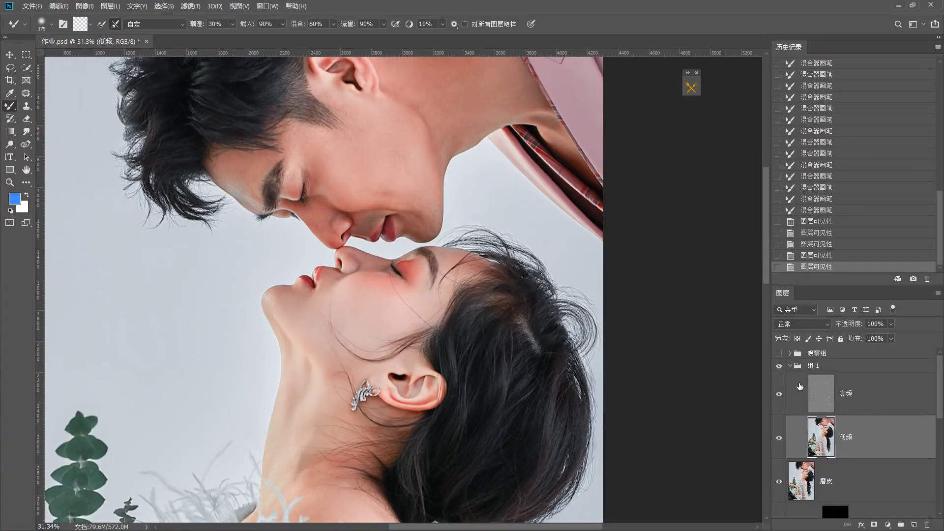
Step: Stamp all visible layers into a new layer above the 组 1 group and rename it 细节
click(808, 368)
scroll(461, 361, down, 4)
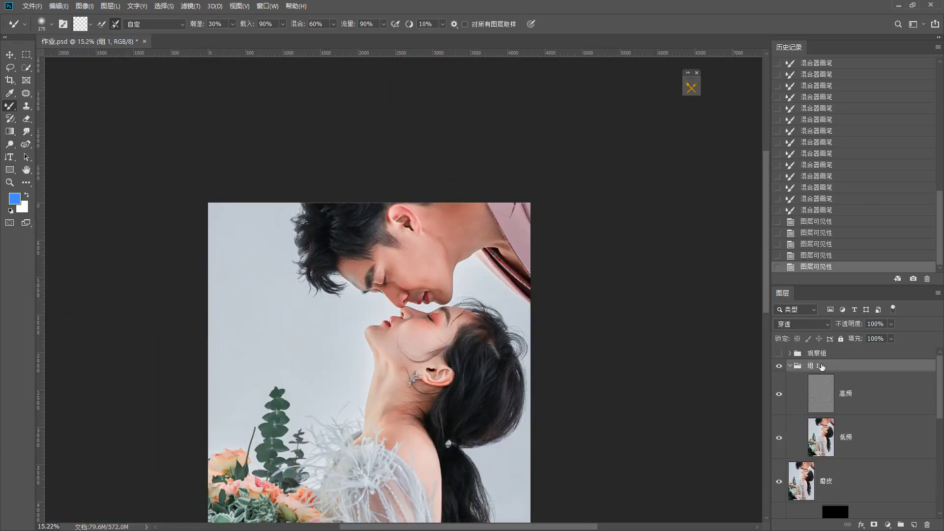
key(ctrl+alt+shift+e)
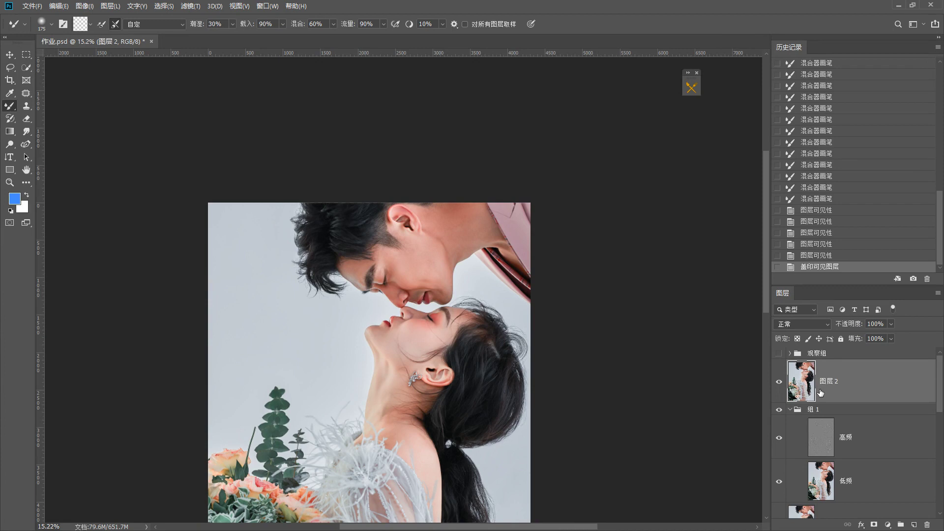
double_click(829, 385)
key(BackSpace)
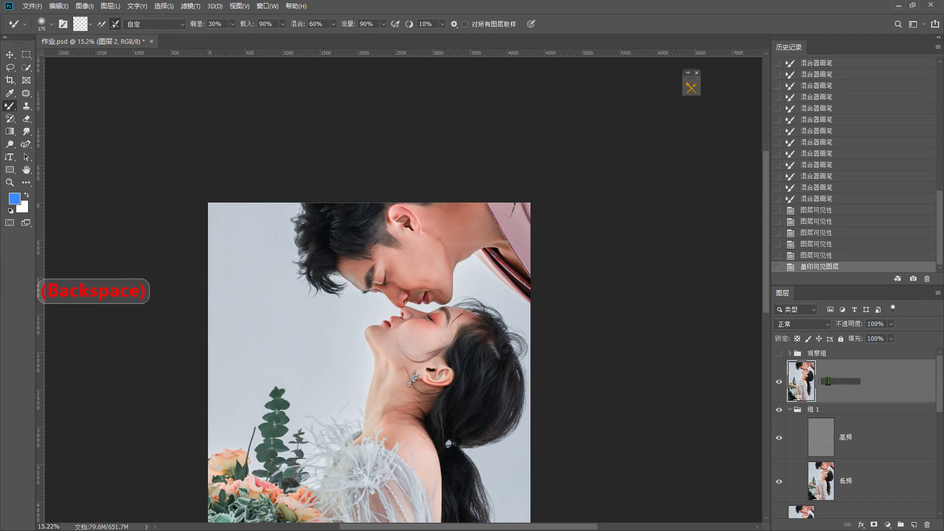
key(BackSpace)
key(shift)
text(细节)
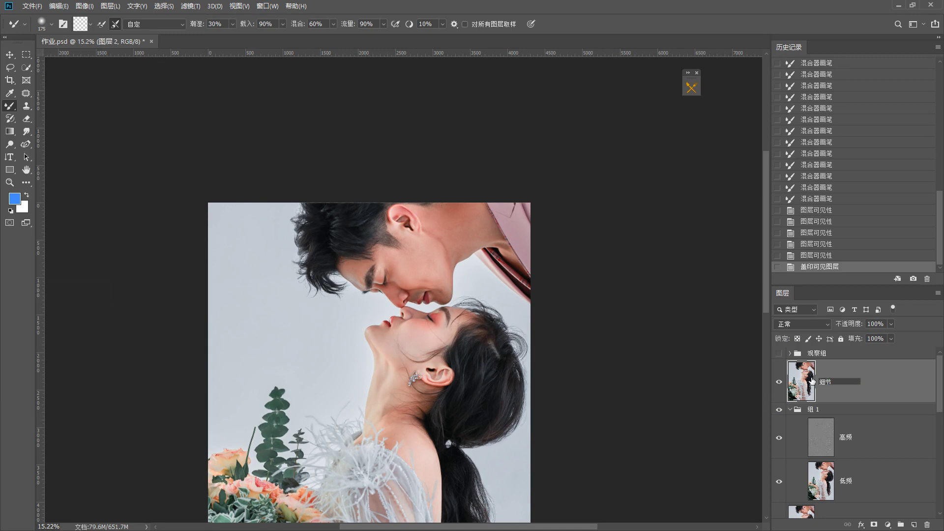
key(Return)
Step: Examine the man's chin, jaw and head contours on the 细节 layer for remaining details to refine
scroll(438, 361, down, 1)
scroll(438, 361, up, 2)
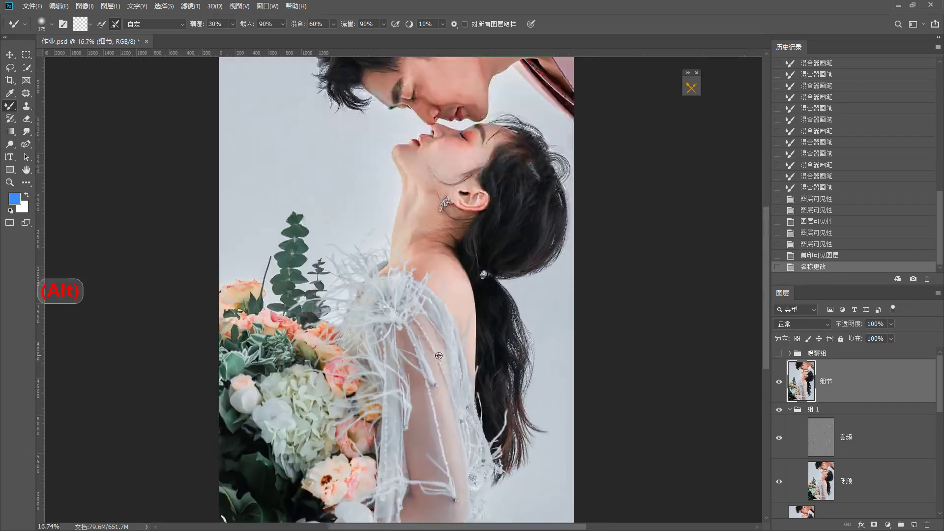
key(F1)
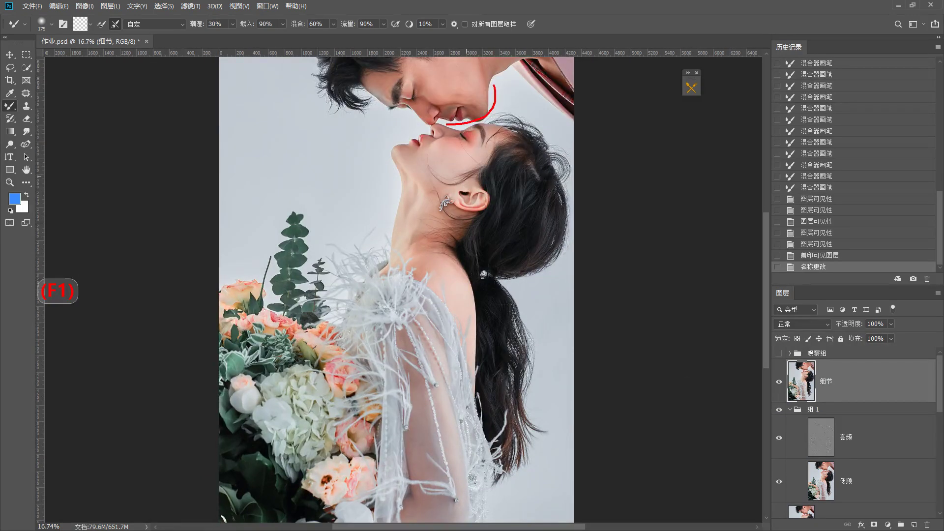
mouse_move(446, 124)
mouse_down()
mouse_move(423, 50)
mouse_move(479, 113)
mouse_up()
right_click(470, 117)
scroll(554, 216, up, 1)
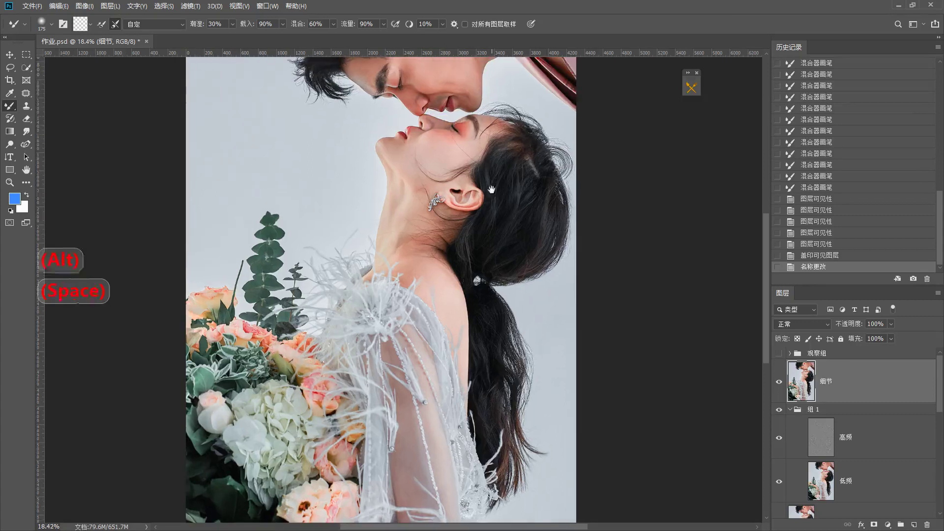
drag(490, 182, 489, 250)
key(F1)
mouse_move(461, 144)
mouse_down()
mouse_move(345, 160)
mouse_move(450, 76)
mouse_up()
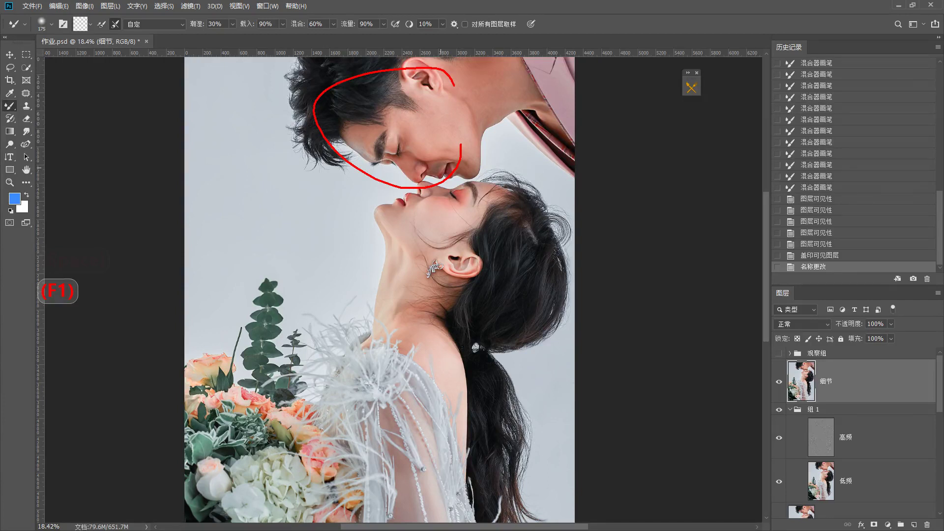
drag(376, 73, 535, 87)
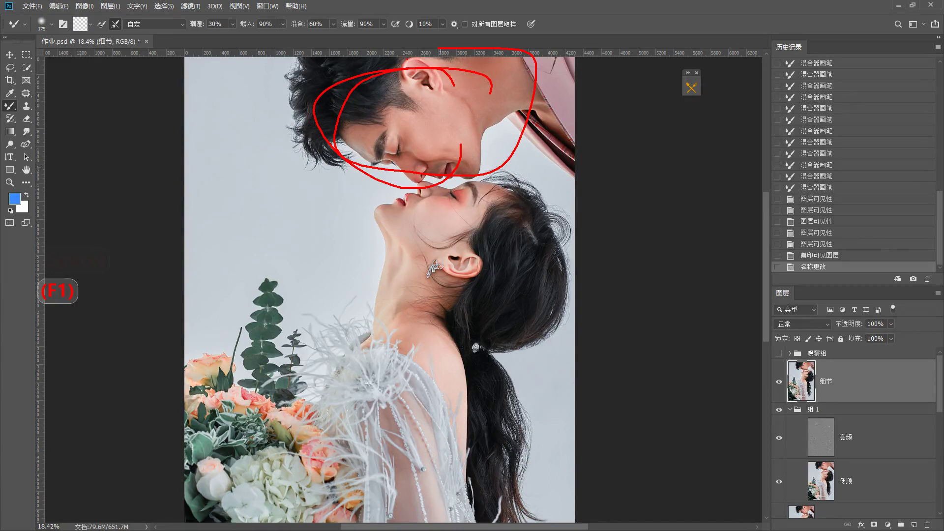
Step: Outline the man's face and neck with the Patch tool and feather the selection by 10 pixels
right_click(943, 171)
key(j)
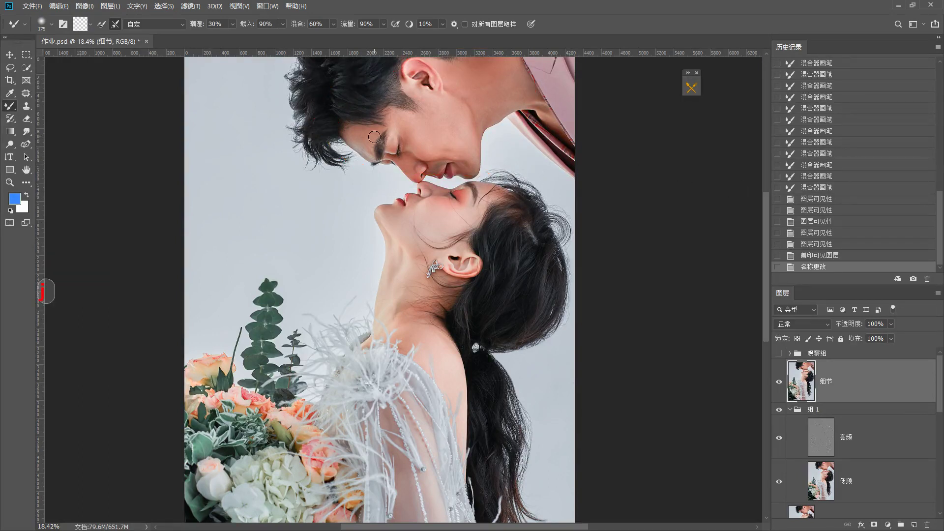
key(shift)
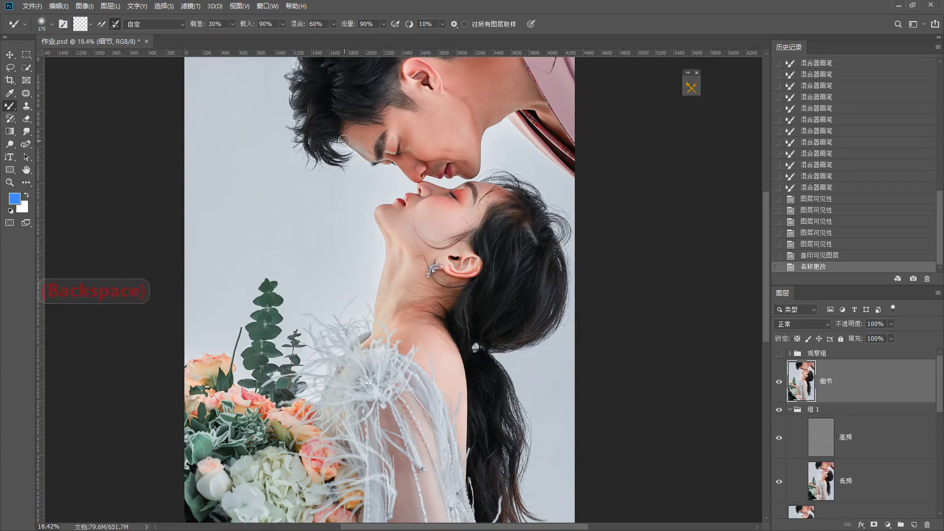
key(shift+j)
mouse_move(336, 142)
mouse_down()
mouse_move(368, 169)
mouse_move(414, 185)
mouse_move(488, 177)
mouse_move(506, 149)
mouse_move(537, 139)
mouse_move(579, 144)
mouse_move(524, 55)
mouse_move(426, 53)
mouse_move(401, 71)
mouse_move(396, 96)
mouse_move(339, 133)
mouse_move(343, 149)
mouse_up()
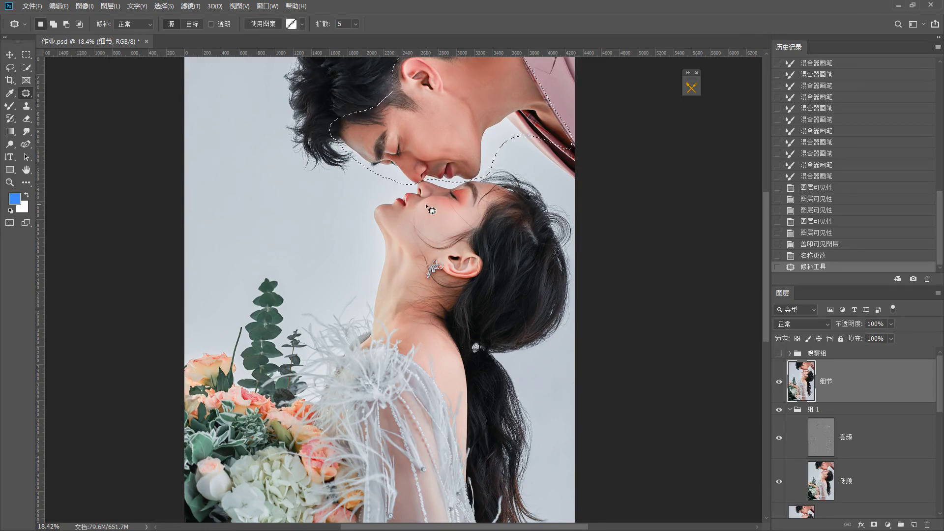
key(shift+F6)
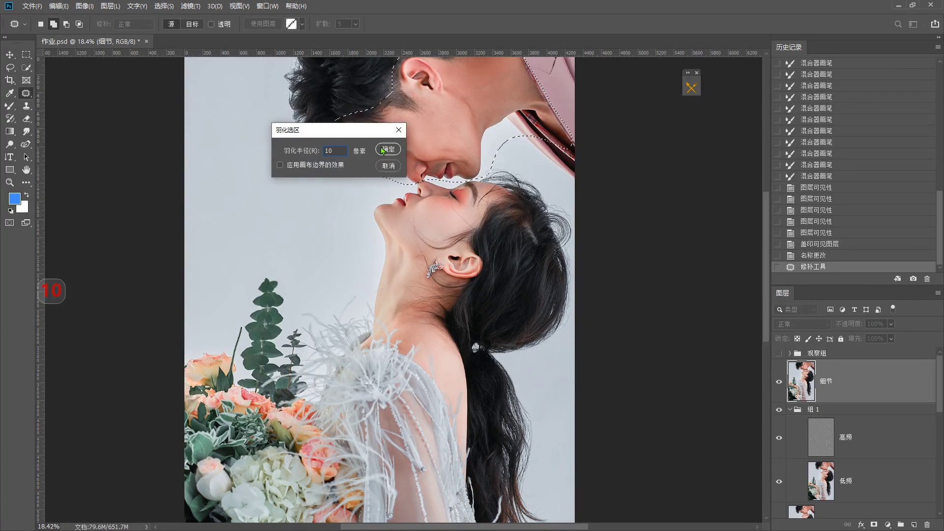
click(387, 149)
Step: Add a Selective Color adjustment layer masked to the man's skin and choose 红色 as the colour range
click(888, 524)
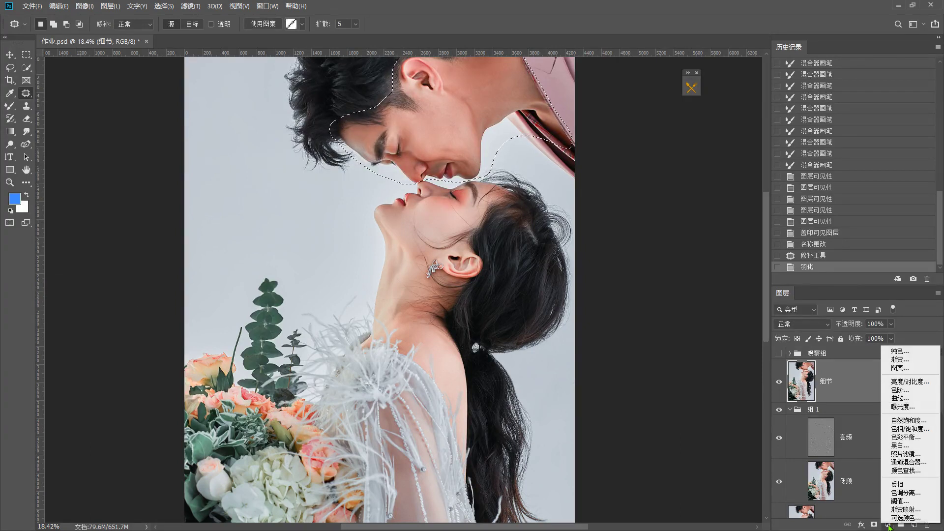
click(896, 517)
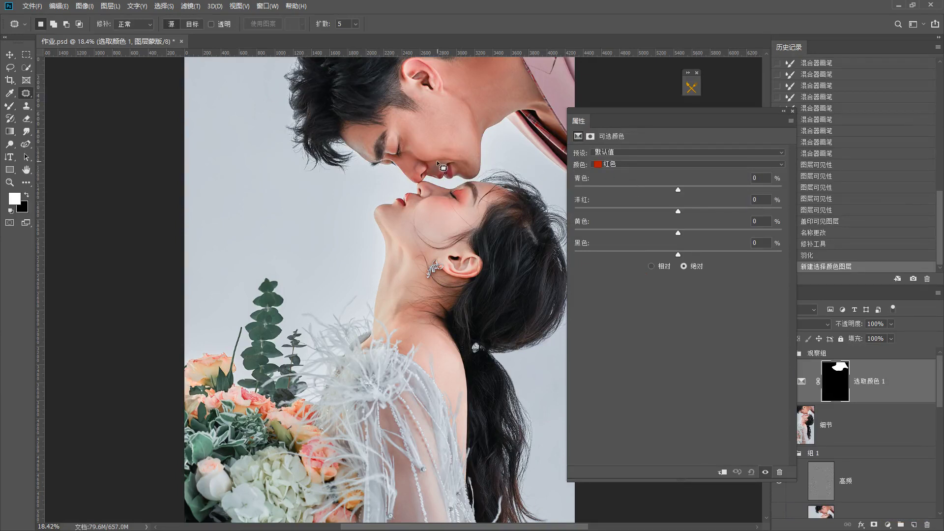
key(F1)
mouse_move(449, 117)
mouse_down()
mouse_move(337, 159)
mouse_move(535, 101)
mouse_move(476, 186)
mouse_up()
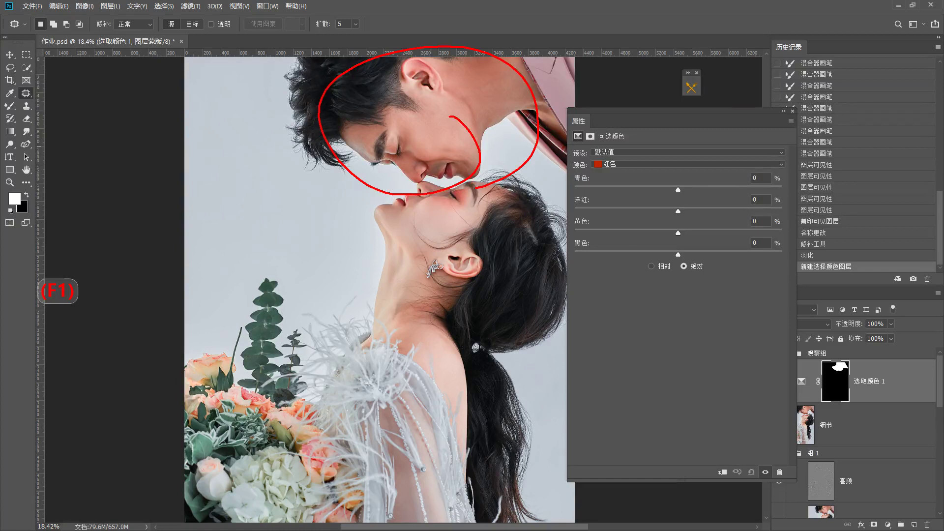
key(Escape)
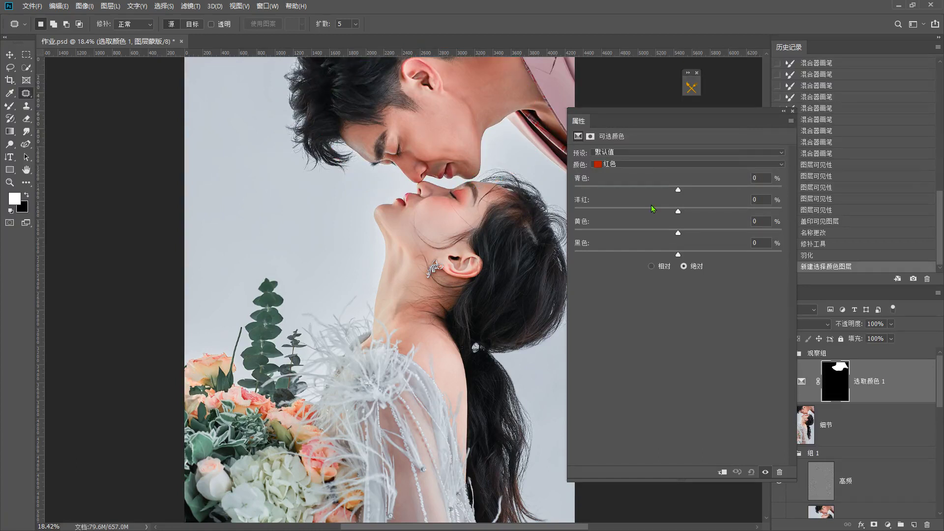
click(647, 163)
click(633, 173)
key(F1)
mouse_move(473, 146)
mouse_down()
mouse_move(489, 81)
mouse_move(511, 143)
mouse_up()
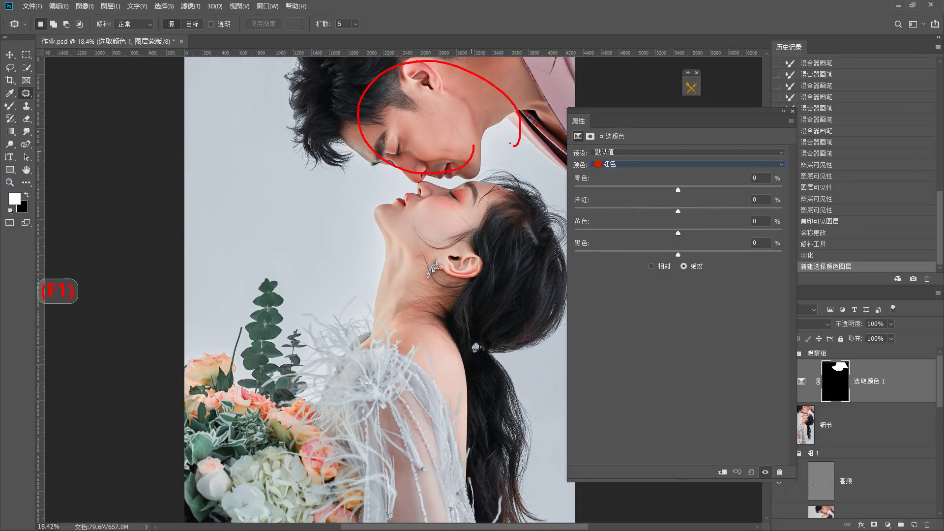
key(Escape)
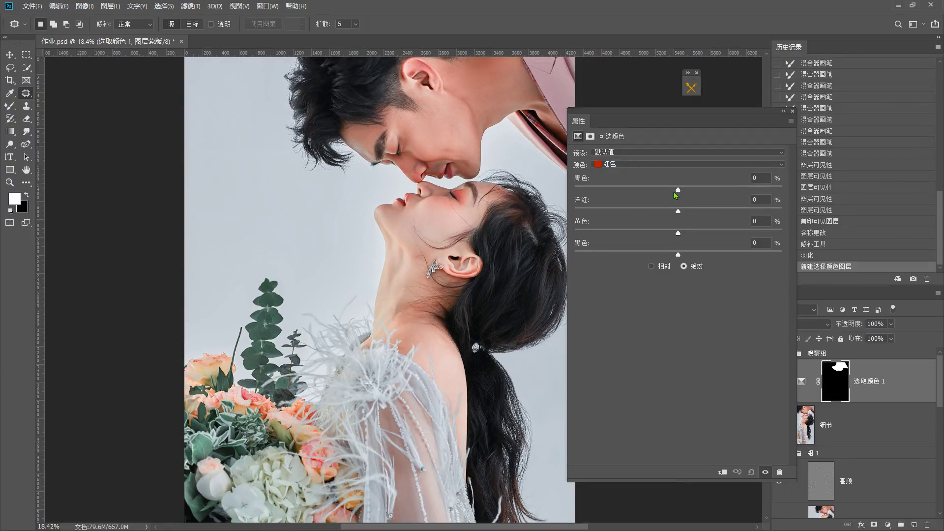
Step: Adjust the reds of the man's skin to cyan +9%, magenta -4% and yellow -3%
drag(678, 189, 851, 192)
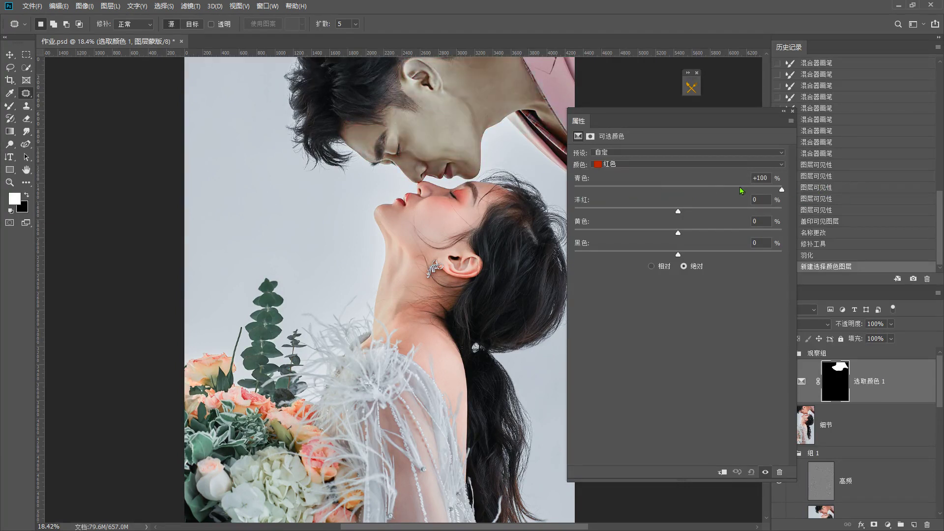
drag(743, 190, 687, 202)
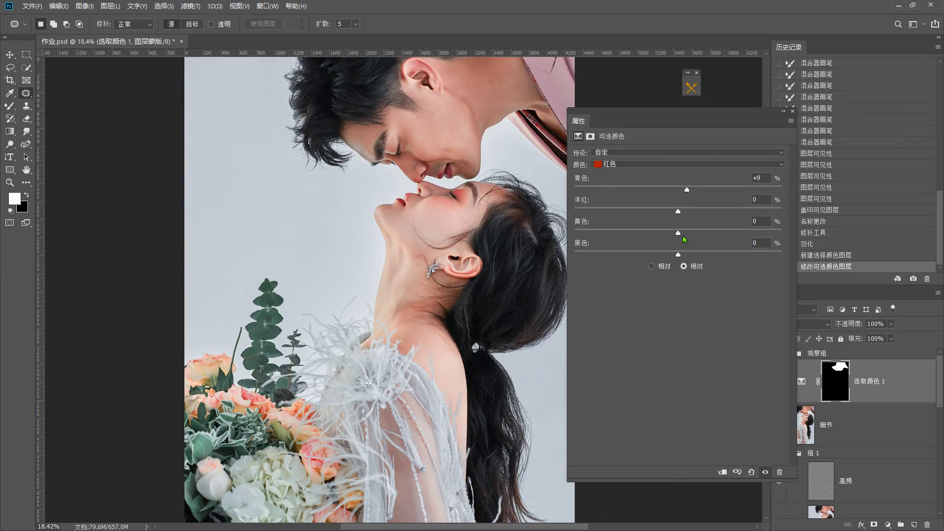
mouse_move(678, 234)
mouse_down()
mouse_move(664, 235)
mouse_move(676, 237)
mouse_up()
drag(679, 212, 675, 213)
key(ctrl+2)
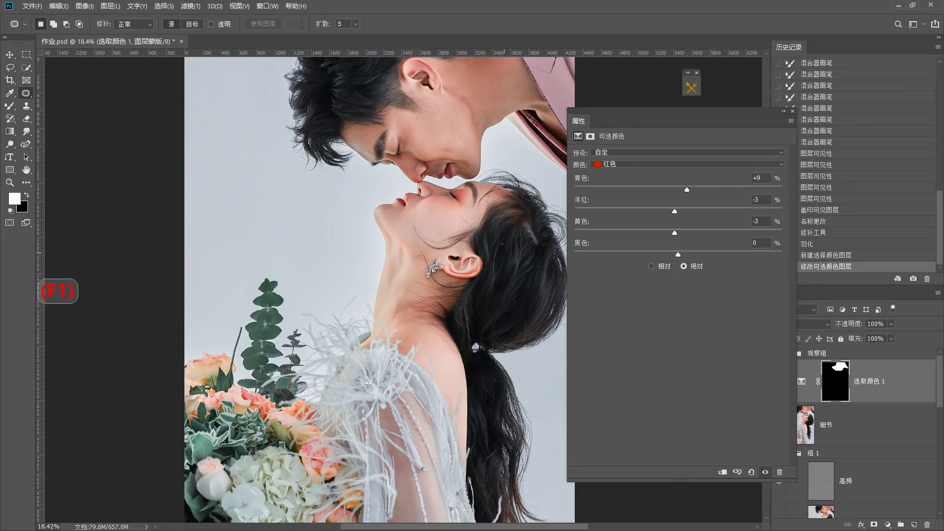
mouse_move(503, 243)
mouse_down()
mouse_move(415, 286)
mouse_move(467, 190)
mouse_move(474, 222)
mouse_up()
key(Escape)
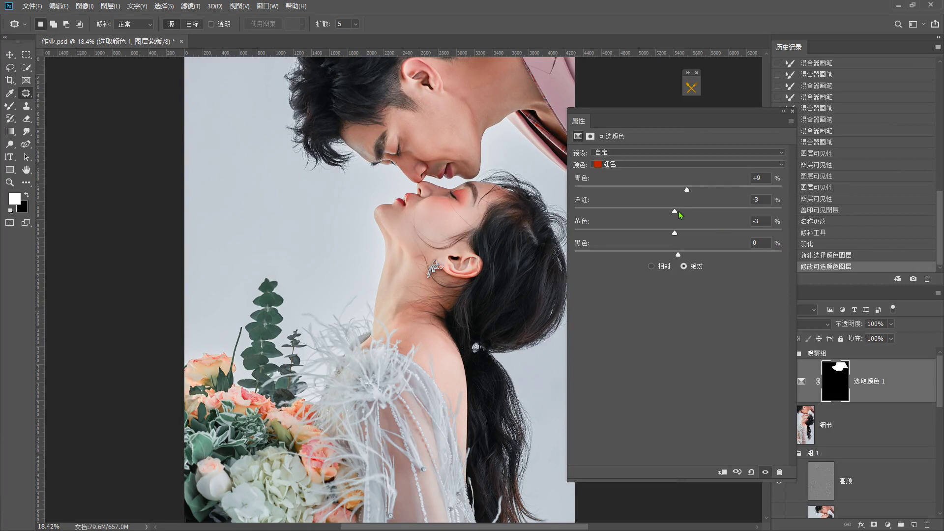
drag(679, 212, 674, 211)
Step: Fine-tune another colour range of the man's skin and set the reds to cyan +15%, magenta -8%, yellow -8% and black -22%
click(630, 167)
click(631, 189)
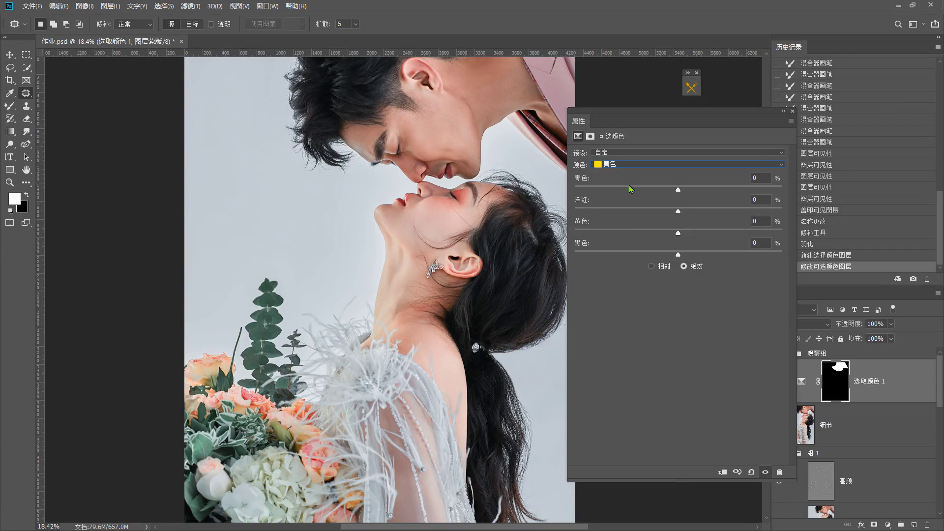
drag(678, 190, 673, 239)
click(644, 163)
click(641, 174)
mouse_move(678, 256)
mouse_down()
mouse_move(653, 256)
mouse_move(662, 257)
mouse_up()
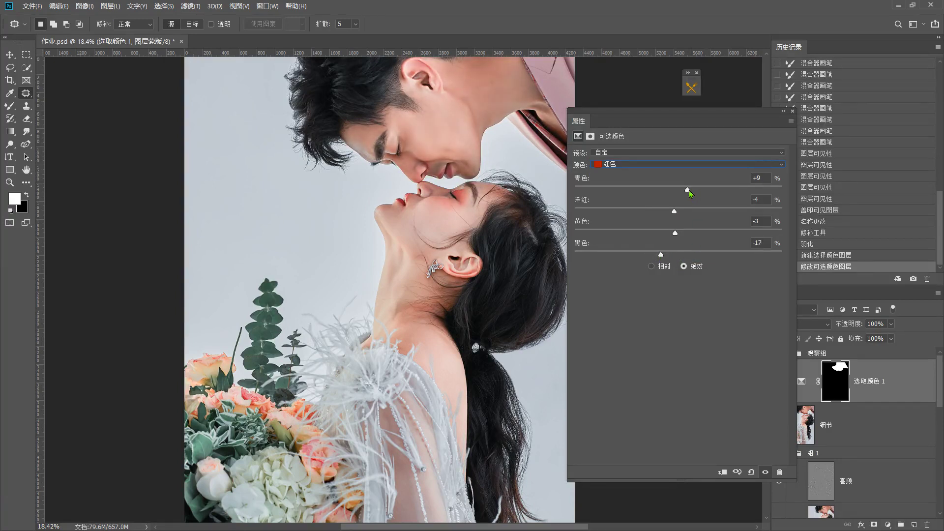
drag(689, 192, 694, 193)
drag(674, 233, 670, 213)
mouse_move(661, 254)
mouse_down()
mouse_move(647, 256)
mouse_move(656, 255)
mouse_up()
key(F1)
mouse_move(515, 167)
mouse_down()
mouse_move(489, 69)
mouse_move(522, 175)
mouse_up()
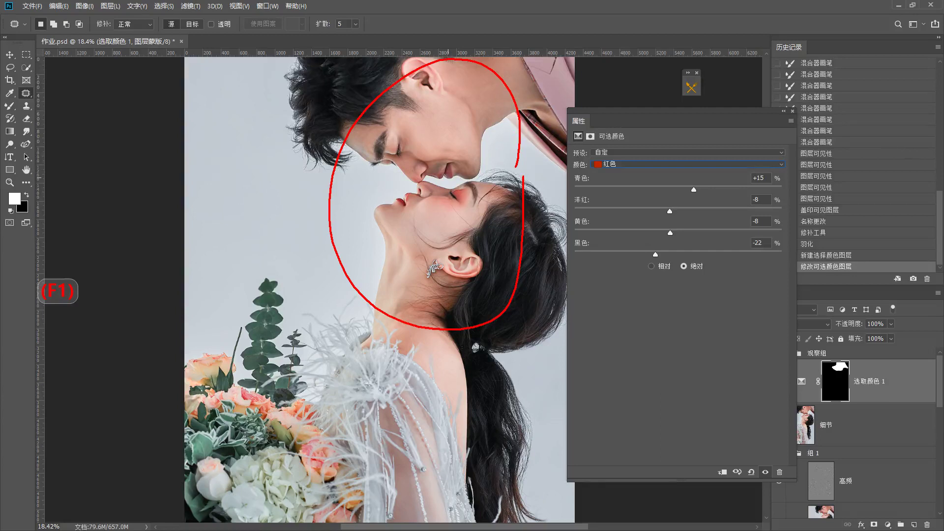
mouse_move(470, 156)
mouse_down()
mouse_move(466, 214)
mouse_move(486, 200)
mouse_up()
key(Escape)
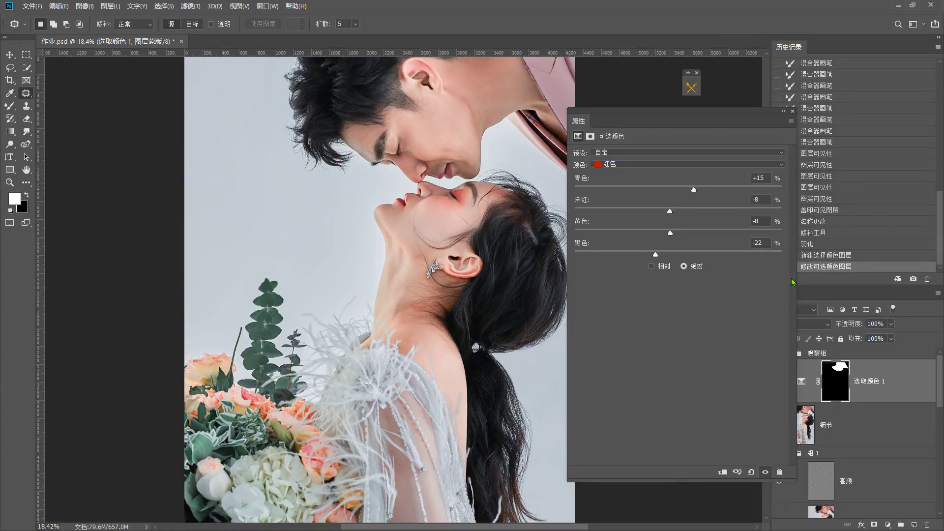
key(F1)
mouse_move(773, 320)
mouse_down()
mouse_move(605, 99)
mouse_move(799, 271)
mouse_up()
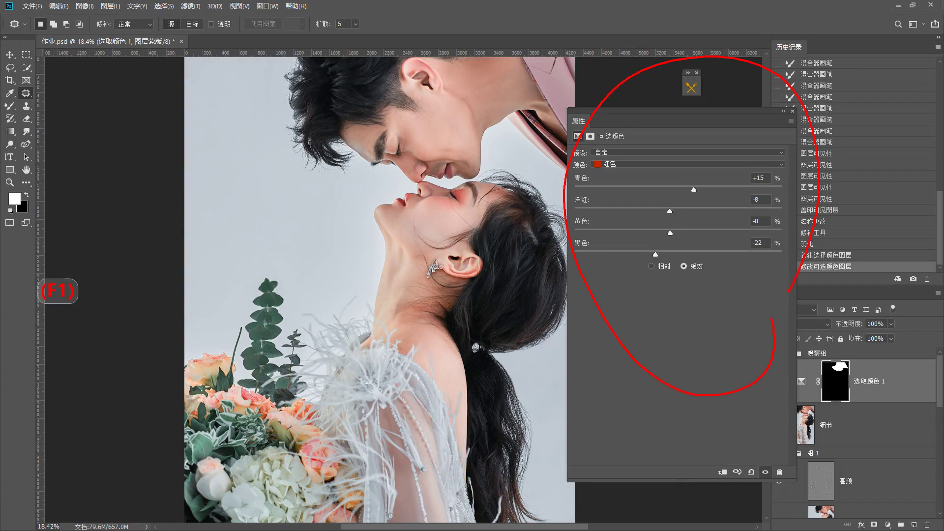
key(Escape)
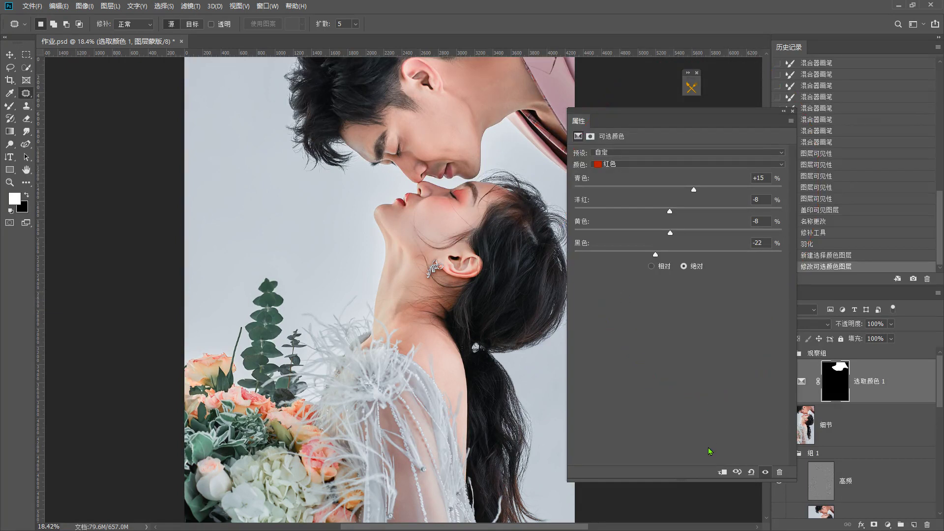
Step: Compare the man's skin tone with the woman's by toggling the visibility of the 选取颜色 1 adjustment
click(765, 473)
key(F1)
mouse_move(416, 158)
mouse_down()
mouse_move(388, 208)
mouse_move(402, 226)
mouse_up()
drag(440, 174, 445, 224)
drag(424, 228, 471, 223)
drag(493, 168, 547, 159)
mouse_move(522, 165)
mouse_down()
mouse_move(461, 197)
mouse_move(511, 209)
mouse_move(536, 209)
mouse_up()
drag(547, 206, 544, 214)
key(Escape)
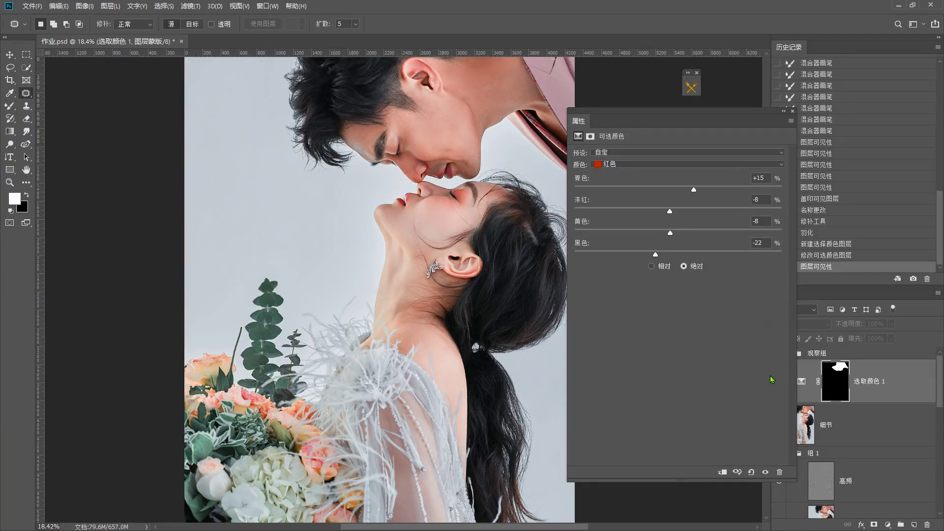
click(765, 472)
key(F1)
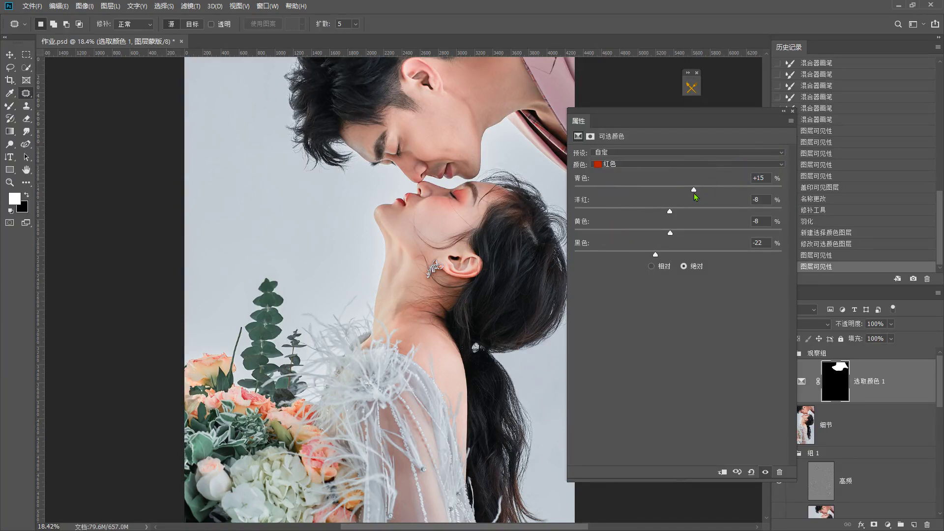
Step: Set the reds of 选取颜色 1 to cyan +9% and black -24%, and close its settings
drag(695, 193, 688, 192)
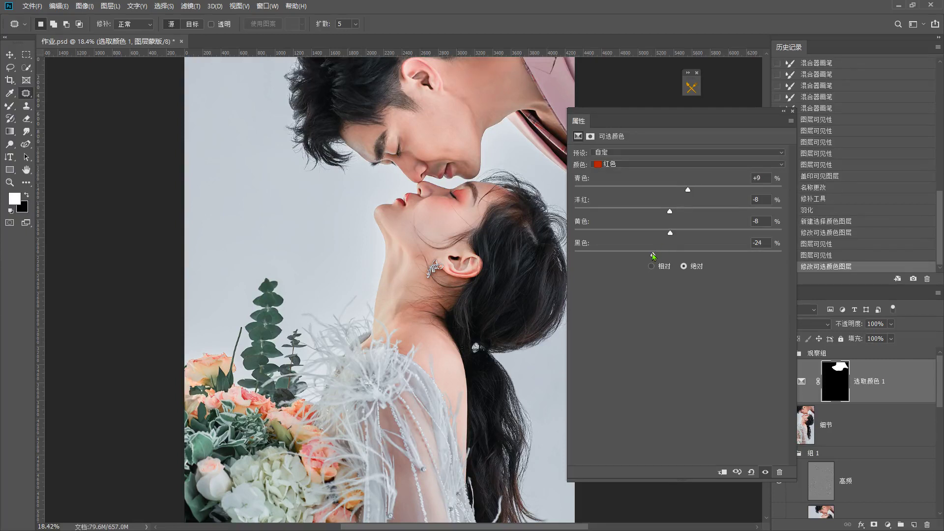
drag(655, 255, 651, 255)
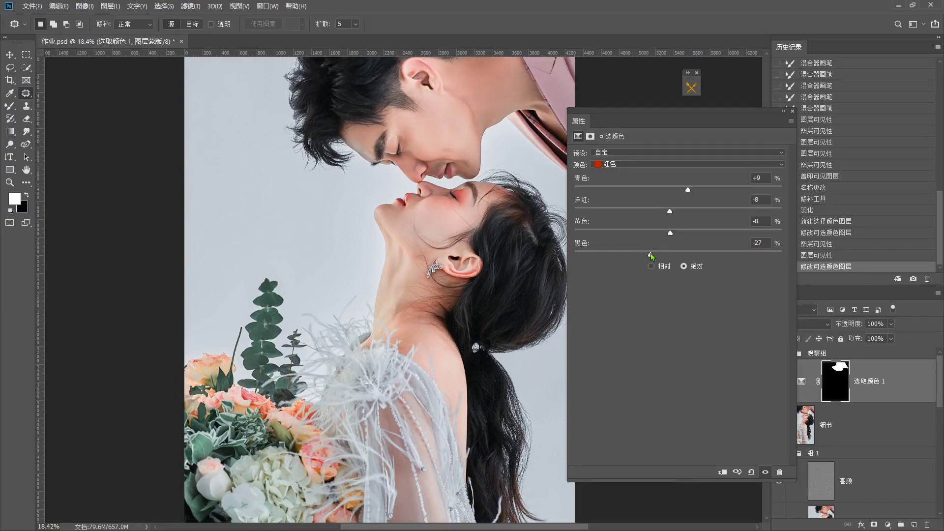
click(791, 111)
key(F1)
mouse_move(498, 182)
mouse_down()
mouse_move(326, 386)
mouse_move(467, 225)
mouse_up()
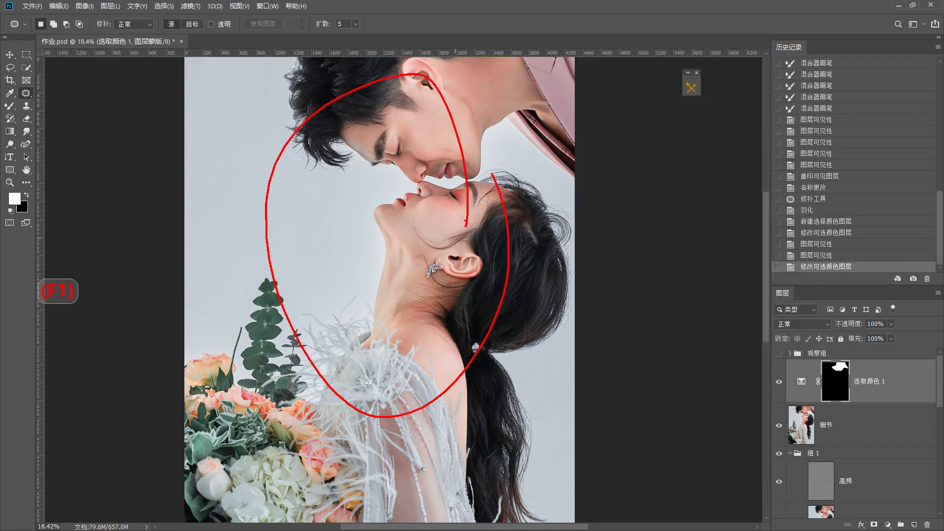
right_click(467, 225)
Step: Add a second Selective Color adjustment for the whole image and set the reds to cyan -8% and black -5%
scroll(406, 255, down, 2)
scroll(406, 256, up, 1)
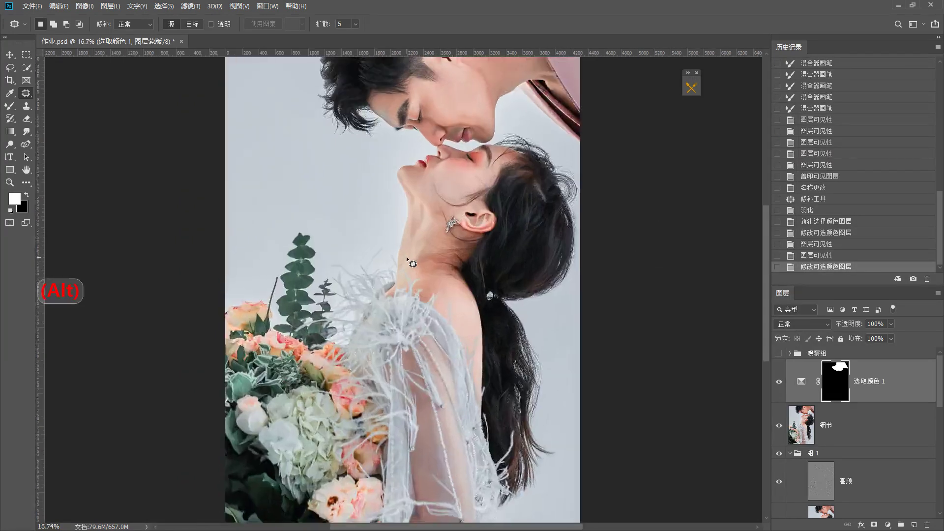
scroll(406, 255, down, 1)
scroll(406, 255, up, 1)
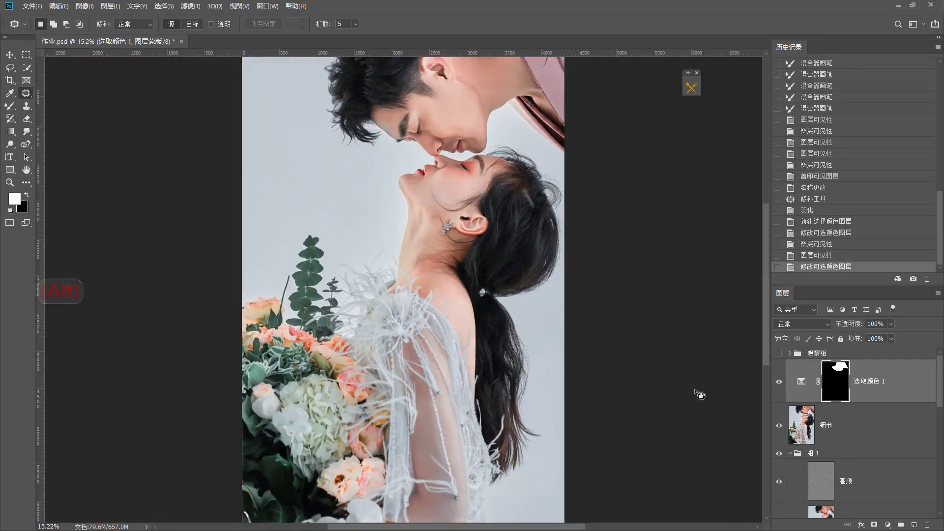
click(887, 525)
click(893, 522)
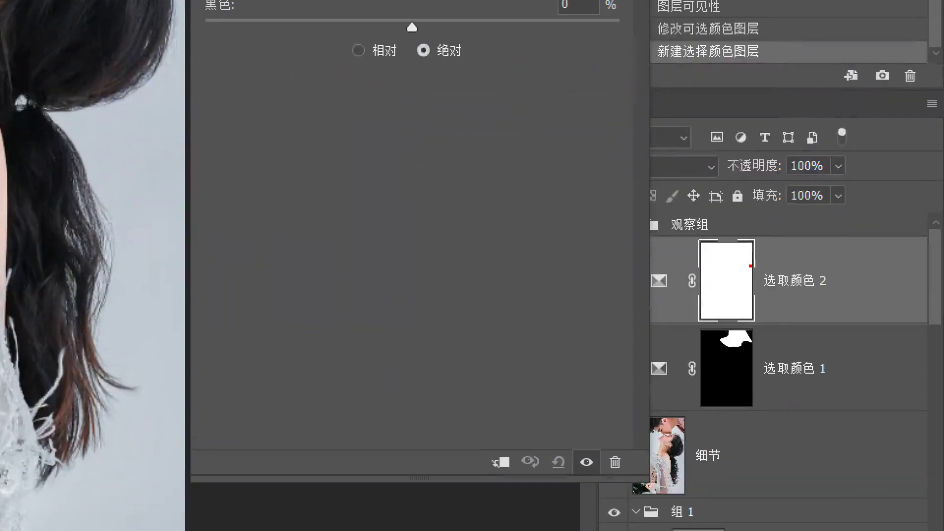
mouse_move(790, 257)
mouse_down()
mouse_move(658, 315)
mouse_move(858, 297)
mouse_move(861, 347)
mouse_up()
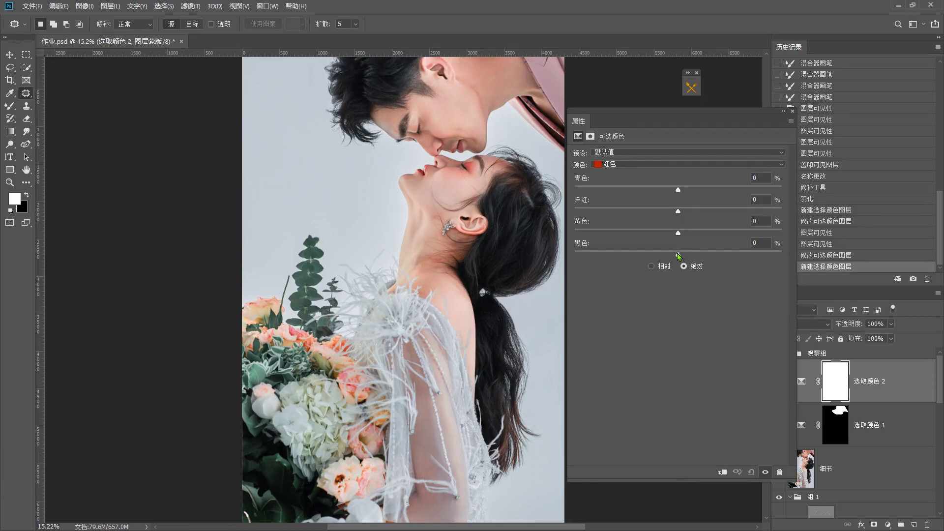
mouse_move(678, 254)
mouse_down()
mouse_move(654, 255)
mouse_move(673, 255)
mouse_up()
drag(678, 189, 671, 192)
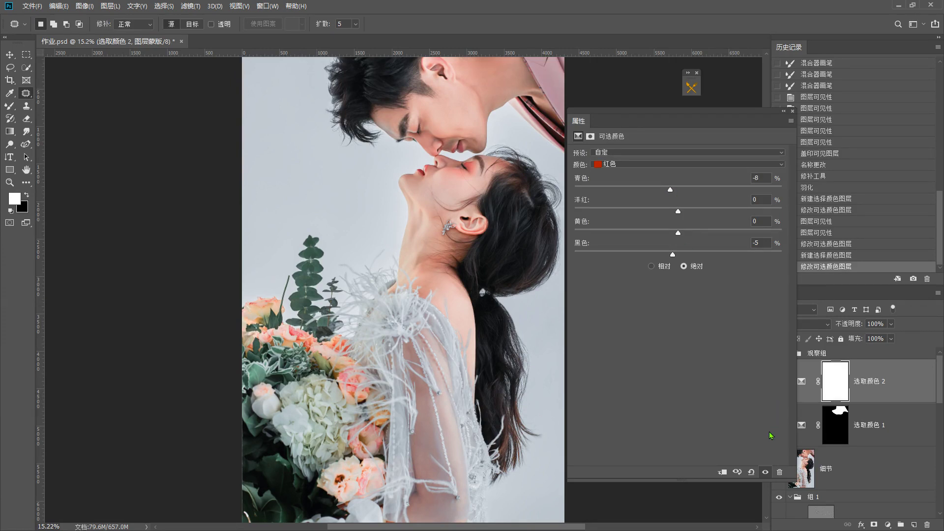
Step: Compare the portrait with and without the 选取颜色 2 adjustment, and close its settings
click(765, 472)
click(765, 472)
click(765, 471)
click(766, 471)
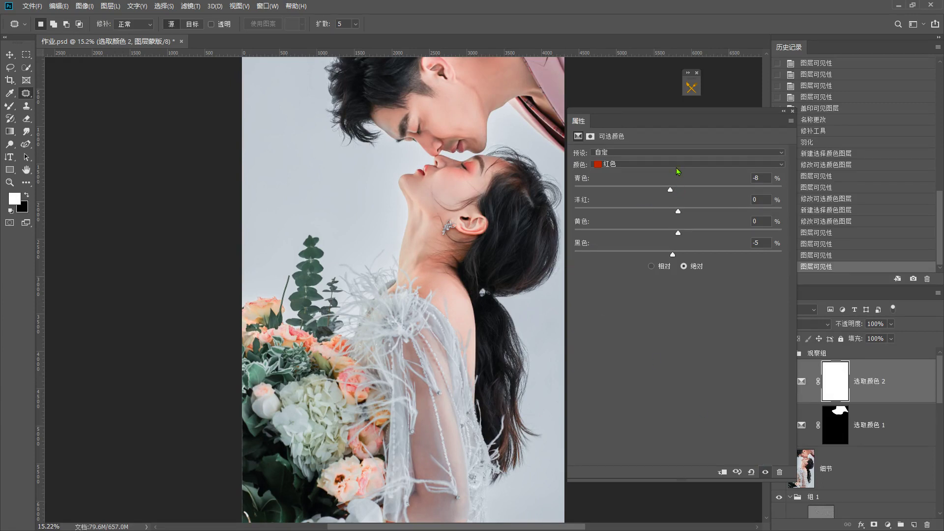
click(792, 112)
Step: Create a new empty layer above 选取颜色 2 and set its blending mode to 颜色 for correcting the man's facial colour
scroll(455, 142, up, 5)
drag(365, 164, 379, 233)
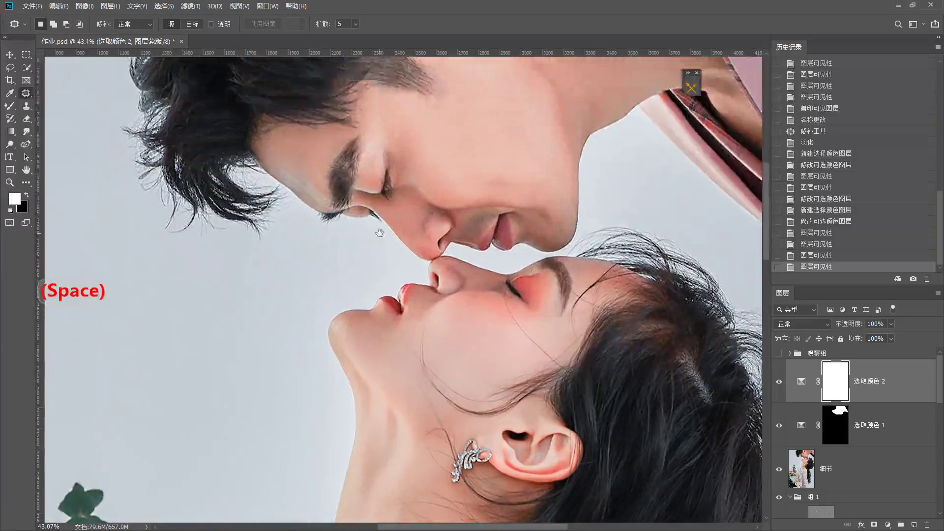
drag(331, 173, 338, 239)
scroll(339, 239, up, 3)
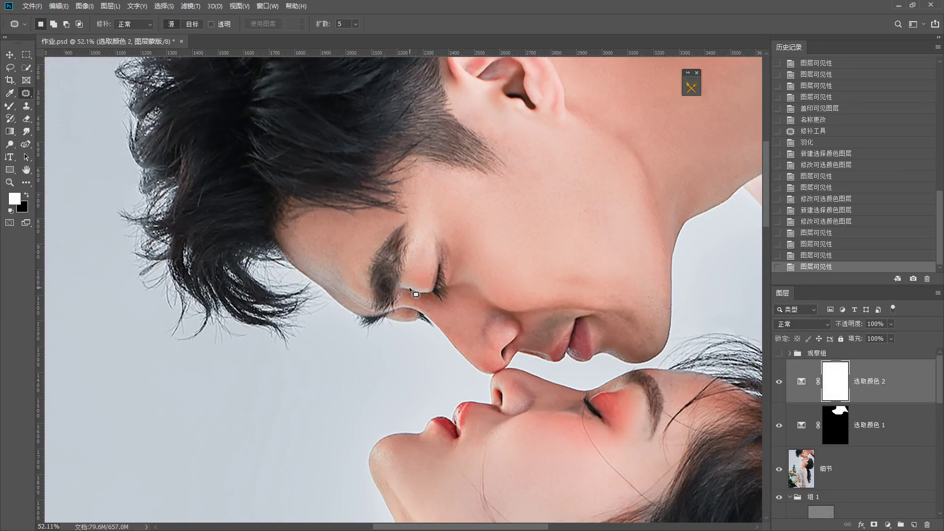
click(913, 525)
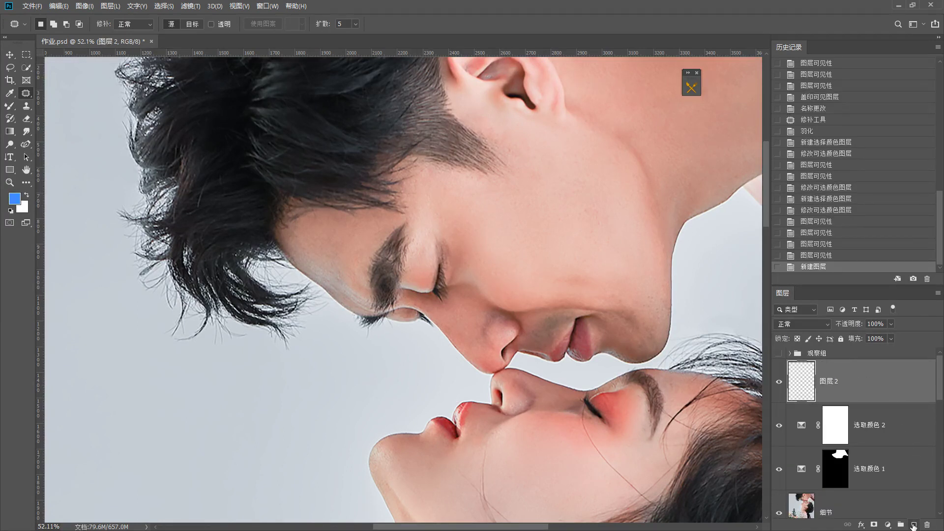
click(801, 324)
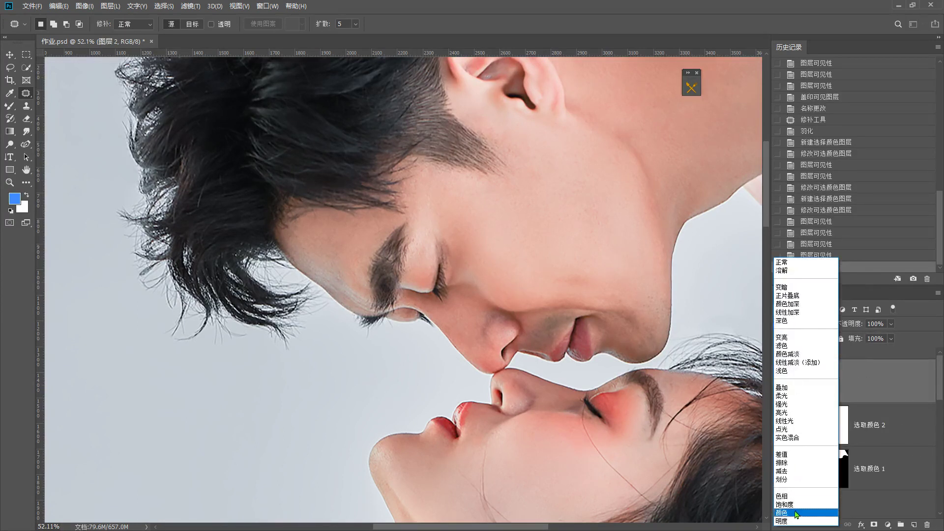
click(795, 512)
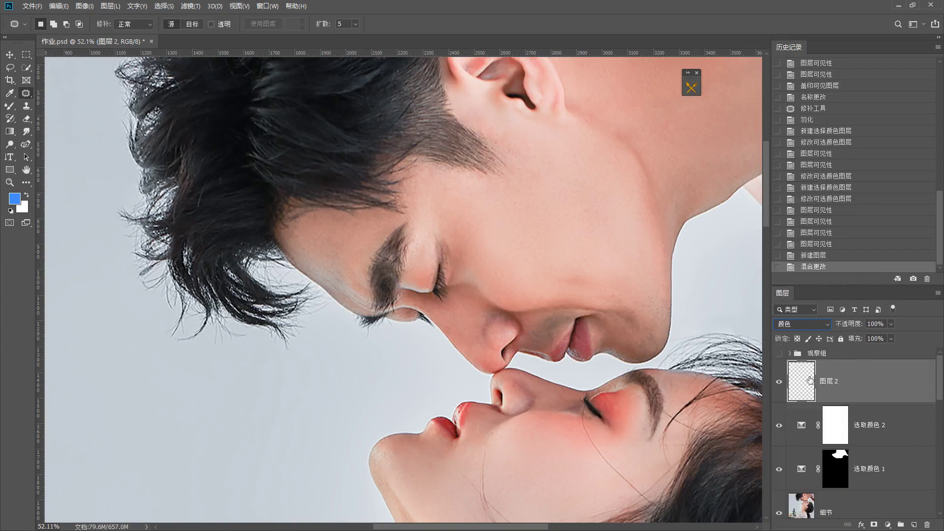
Step: Sample a warm skin tone from the man's forehead and brush it over the greyish skin along the forehead edge and brow
click(12, 107)
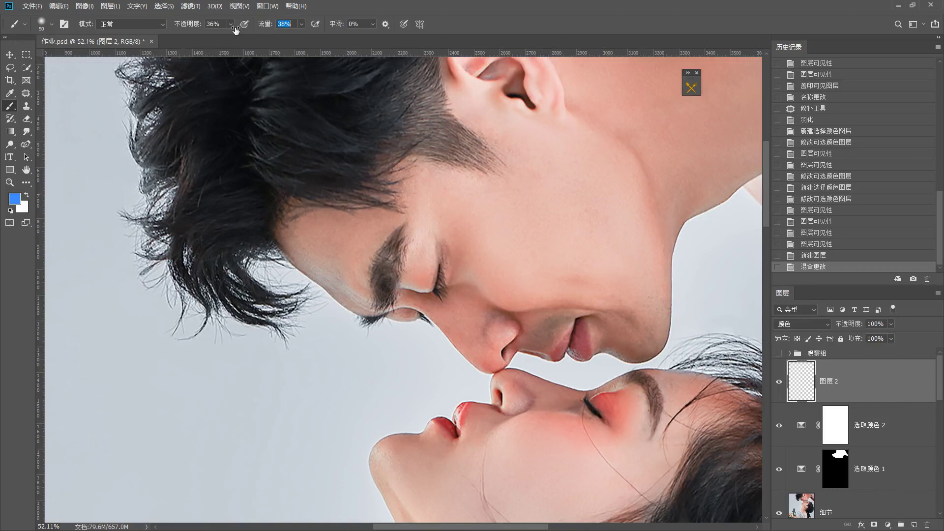
key(alt)
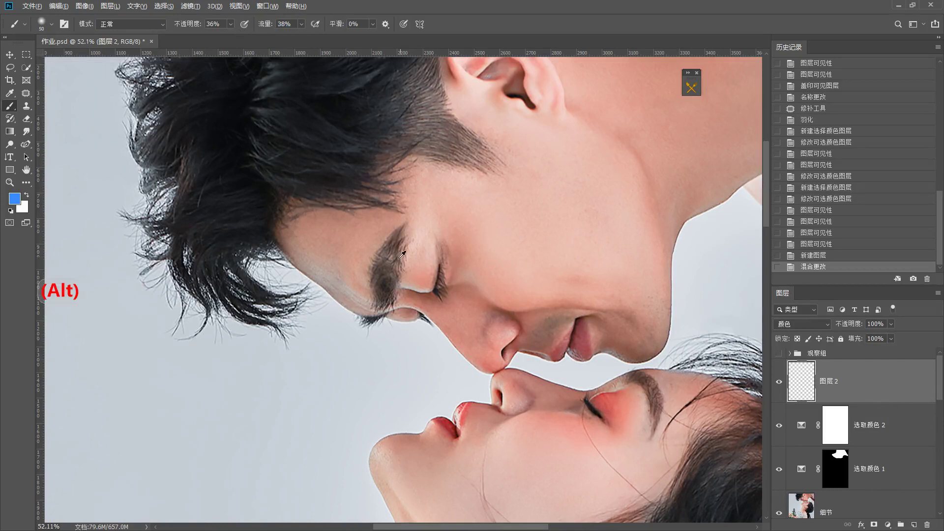
alt+click(341, 234)
key(bracketright)
key(bracketright)
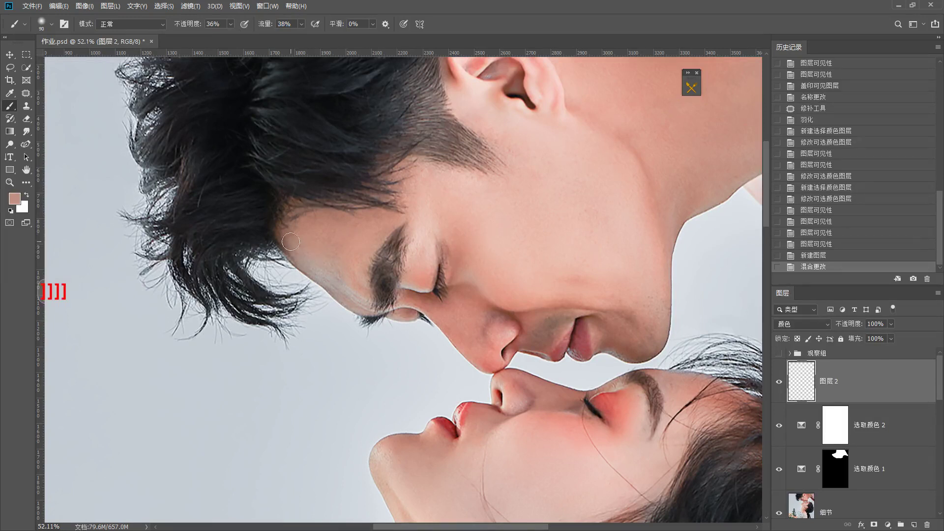
key(bracketright)
key(bracketright)
mouse_move(308, 253)
mouse_down()
mouse_move(337, 283)
mouse_move(319, 263)
mouse_up()
mouse_move(320, 263)
mouse_down()
mouse_move(335, 257)
mouse_move(326, 280)
mouse_move(339, 285)
mouse_up()
key(bracketleft)
key(bracketleft)
key(bracketleft)
drag(340, 286, 363, 293)
drag(363, 294, 344, 271)
mouse_move(344, 270)
mouse_down()
mouse_move(329, 245)
mouse_move(337, 242)
mouse_up()
drag(336, 243, 354, 266)
mouse_move(354, 266)
mouse_down()
mouse_move(368, 271)
mouse_move(372, 254)
mouse_up()
drag(372, 254, 364, 261)
drag(364, 261, 355, 267)
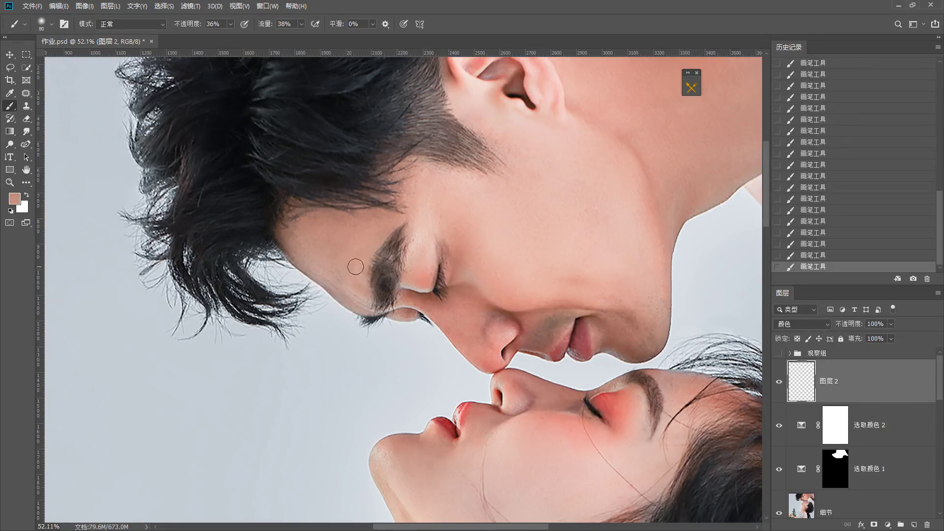
Step: Sample a redder skin tone near the man's mouth and brush it over the discoloured skin around his upper lip
key(space)
drag(295, 252, 194, 232)
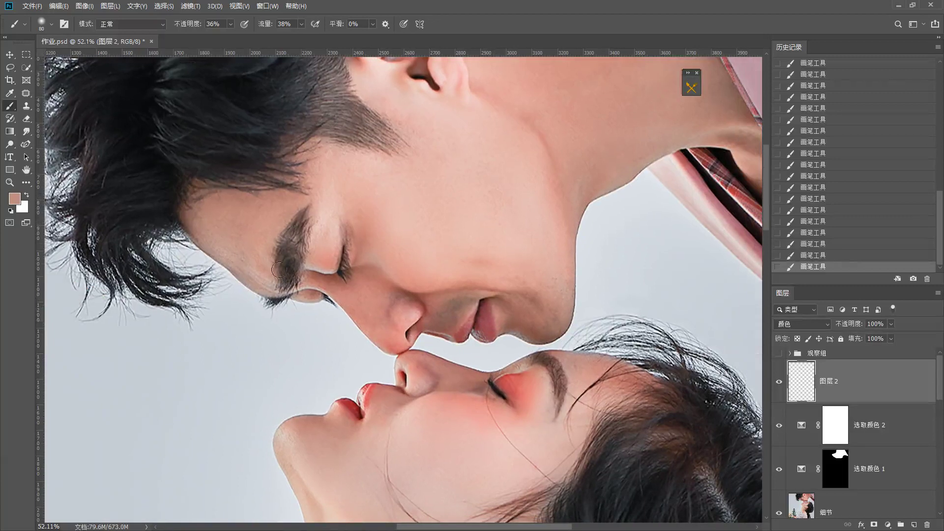
alt+click(443, 304)
key(bracketright)
key(bracketright)
key(bracketright)
scroll(494, 306, up, 2)
key(bracketleft)
key(bracketleft)
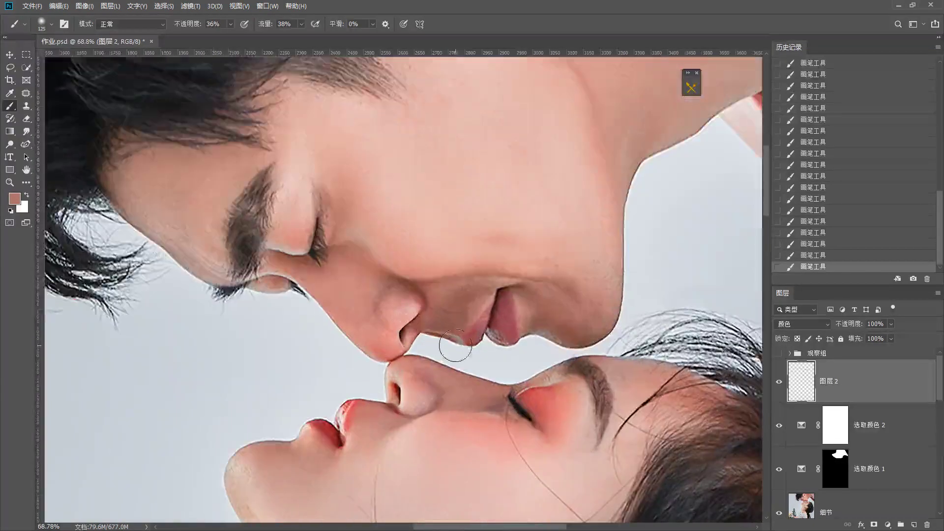
key(bracketleft)
key(bracketleft)
Step: Examine the tone of the bride's arm beneath the sheer sleeve against her exposed skin
scroll(481, 337, down, 3)
scroll(401, 302, down, 2)
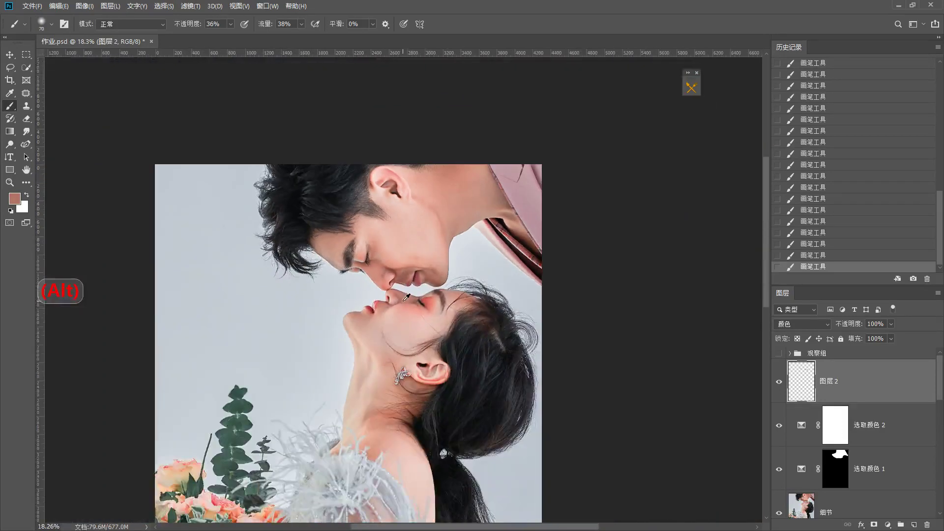
drag(402, 327, 385, 273)
key(F1)
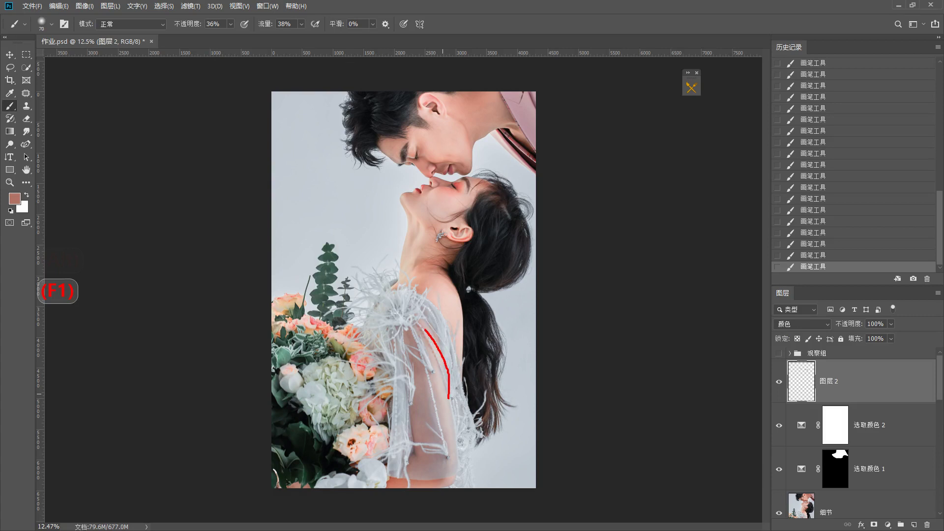
mouse_move(475, 494)
mouse_down()
mouse_move(465, 406)
mouse_move(433, 348)
mouse_up()
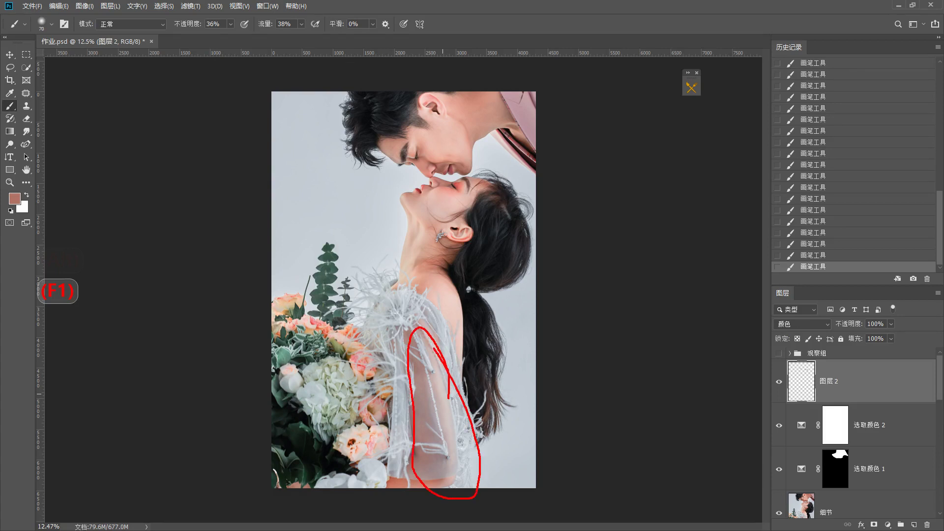
key(Escape)
scroll(390, 419, up, 4)
mouse_move(503, 445)
mouse_down()
mouse_move(475, 376)
mouse_move(476, 413)
mouse_up()
scroll(477, 377, up, 4)
key(F1)
mouse_move(436, 252)
mouse_down()
mouse_move(392, 168)
mouse_move(329, 197)
mouse_move(331, 312)
mouse_move(360, 447)
mouse_move(483, 493)
mouse_move(512, 410)
mouse_up()
key(F1)
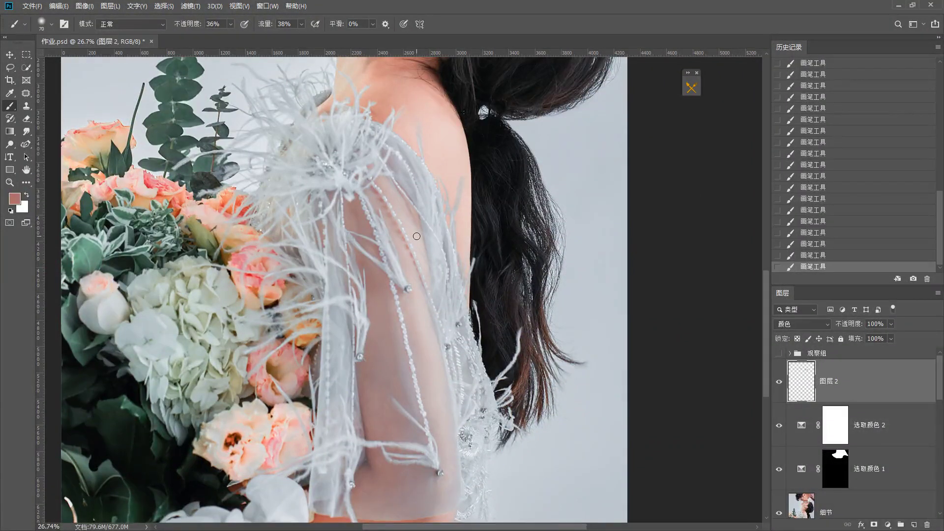
Step: Outline the bride's arm beneath the sheer sleeve as a freehand selection and feather it by 2 pixels
key(j)
scroll(416, 236, down, 2)
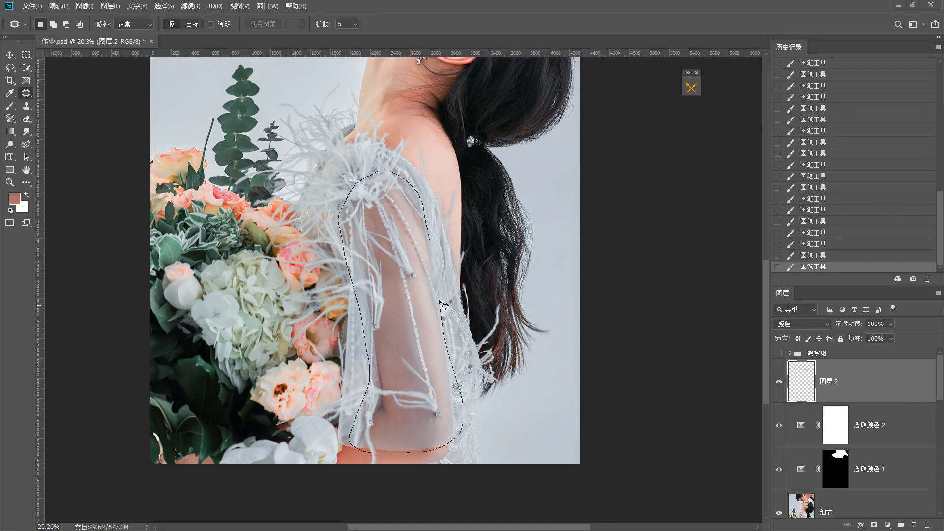
drag(429, 243, 427, 236)
key(shift+F6)
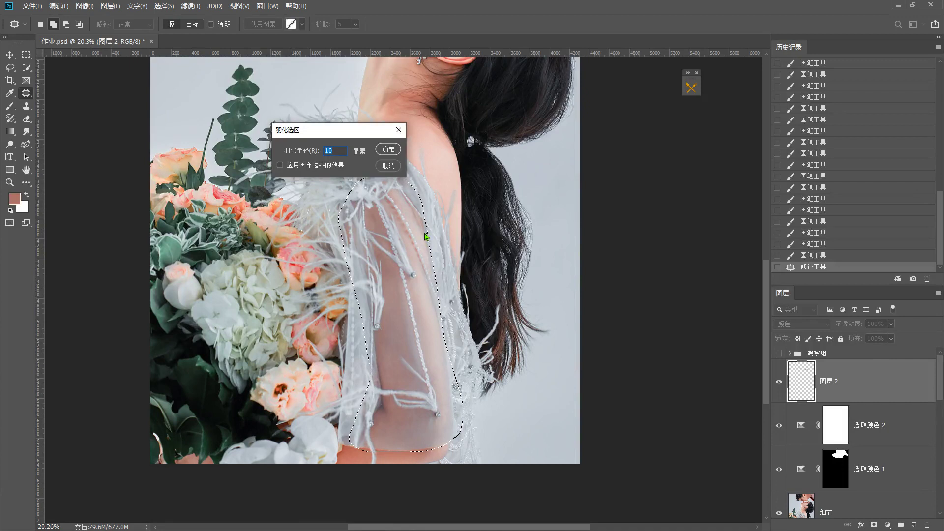
text(2)
click(383, 150)
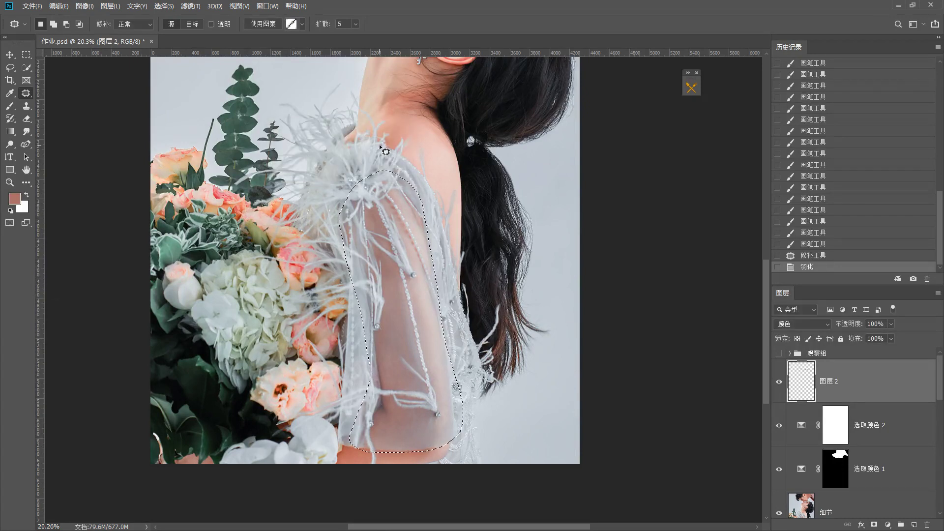
Step: Add a Curves adjustment for the selected arm, raise RGB input 145 to output 165, and close its settings
click(887, 525)
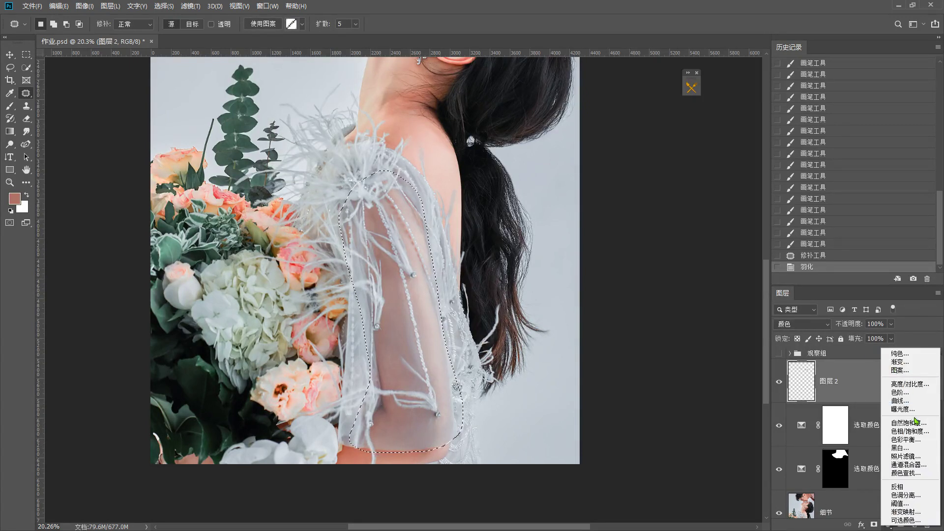
click(901, 400)
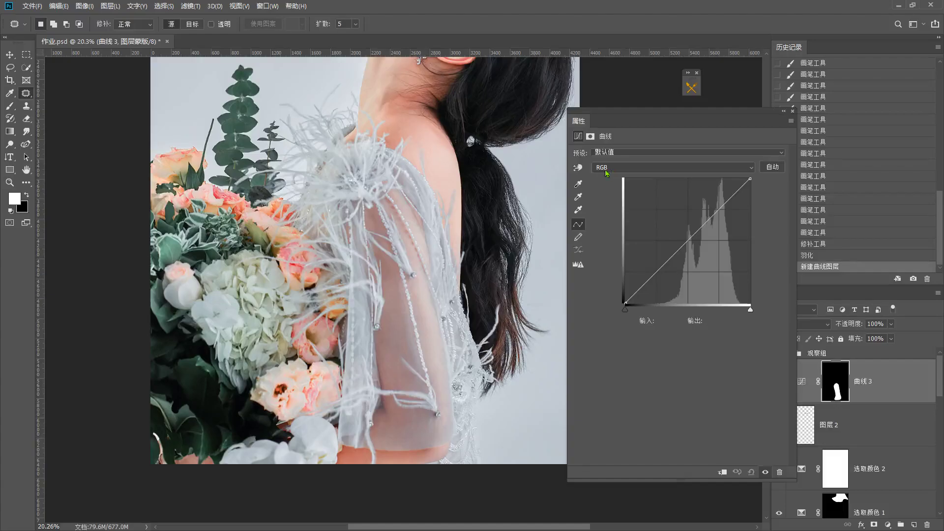
click(577, 168)
drag(403, 311, 400, 303)
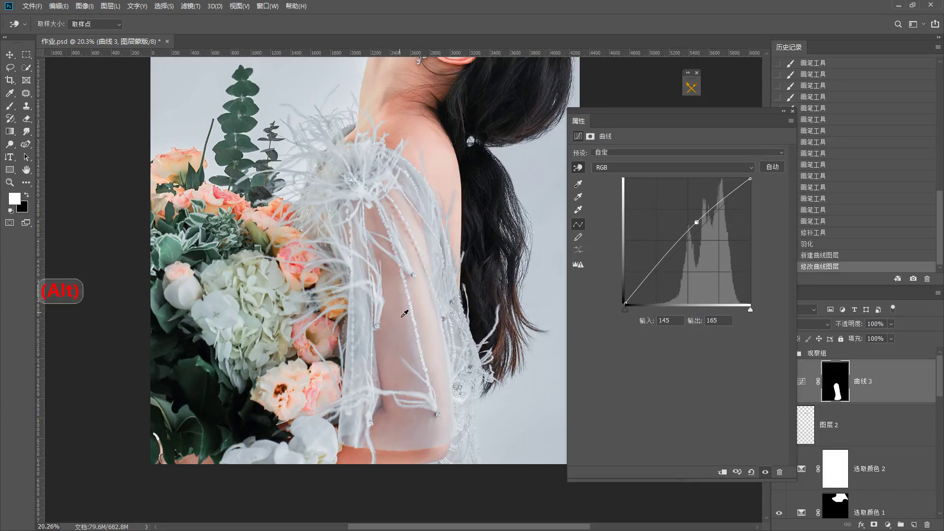
scroll(401, 303, down, 1)
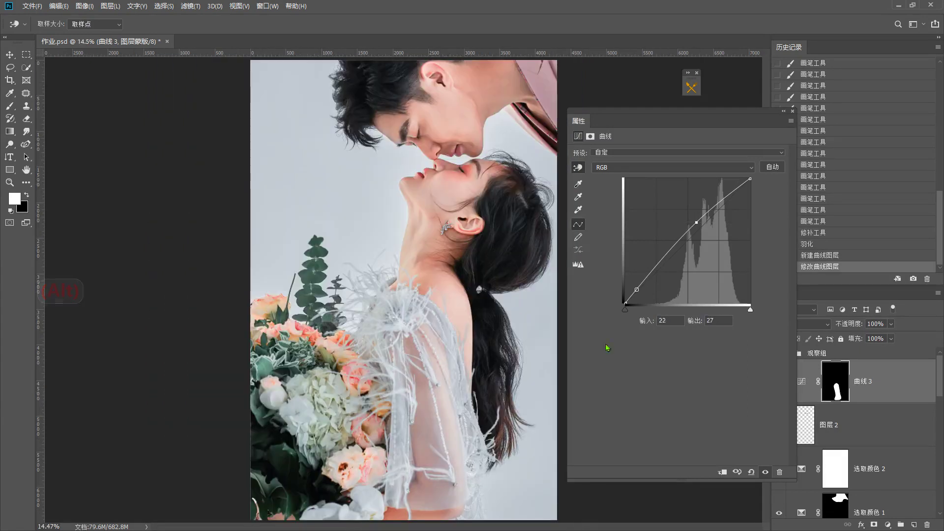
click(792, 112)
Step: Compare the bride's arm with and without the 曲线 3 adjustment
click(780, 383)
click(779, 383)
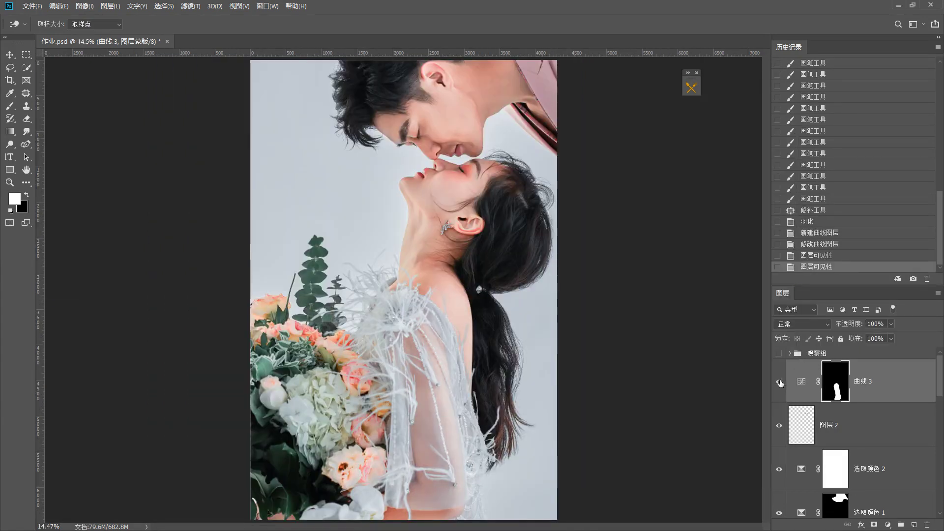
click(779, 383)
click(779, 383)
Step: Paint black with an enlarged soft brush on the 曲线 3 mask over the feather trim at the top of the sleeve
scroll(446, 389, up, 3)
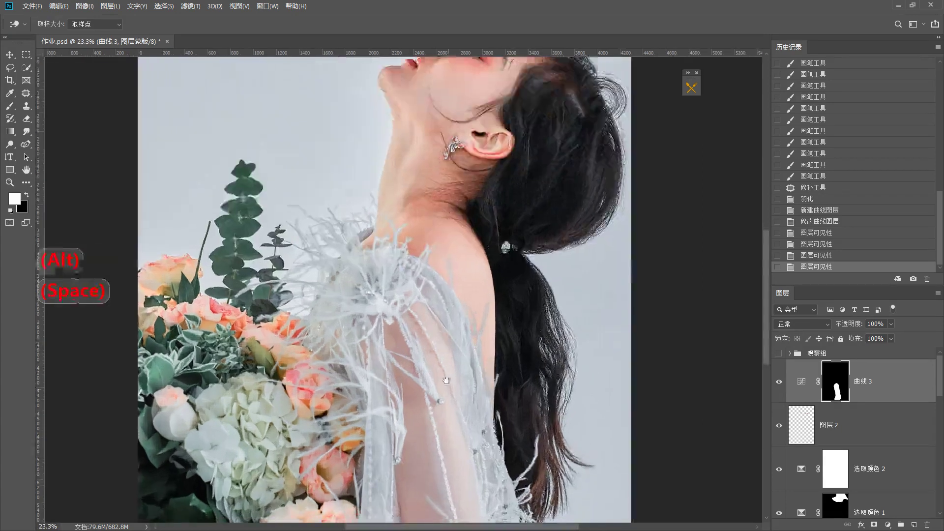
mouse_move(446, 380)
mouse_down()
mouse_move(440, 272)
mouse_move(431, 267)
mouse_up()
key(b)
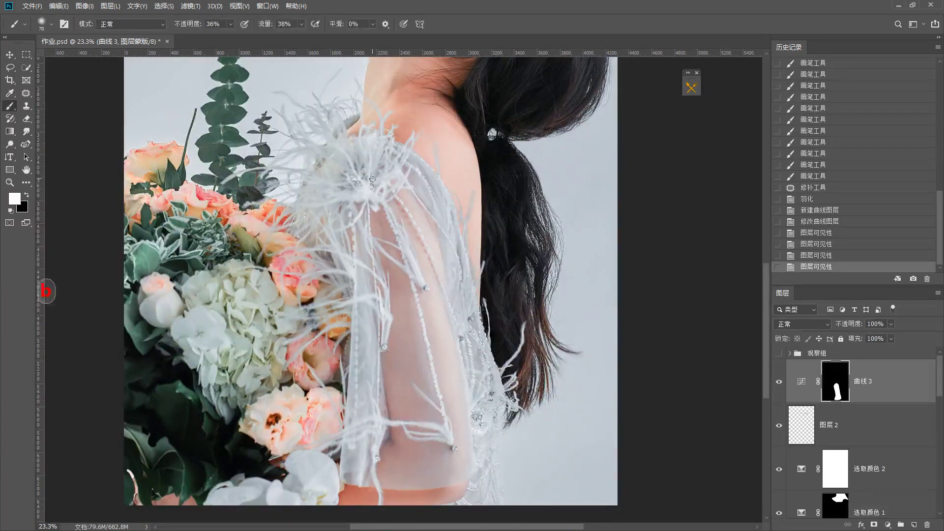
key(bracketright)
key(bracketright)
key(bracketright)
key(bracketright)
key(bracketright)
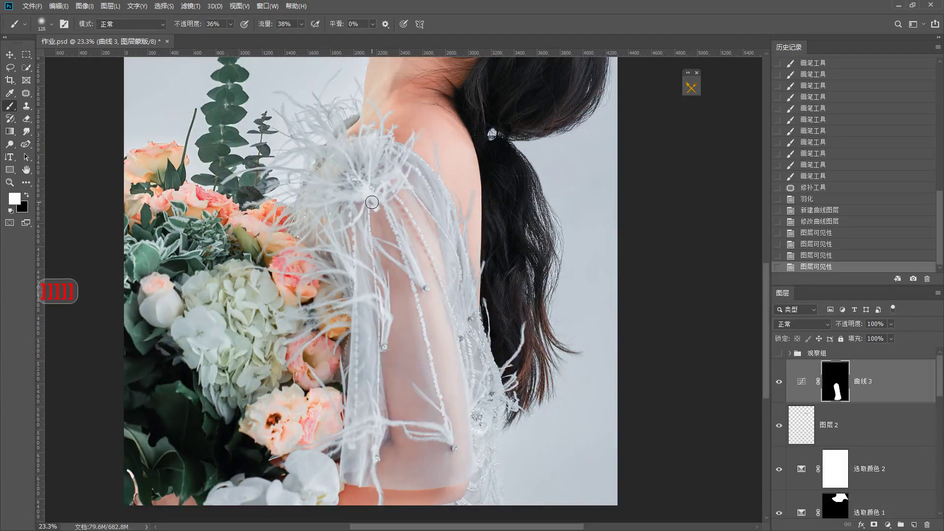
key(x)
key(bracketright)
key(bracketright)
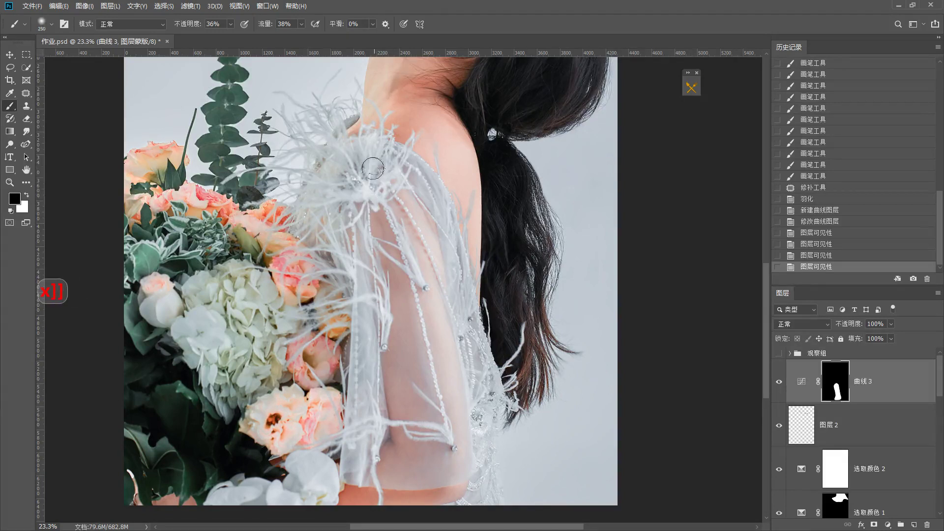
key(bracketright)
key(bracketright)
key(bracketright)
click(365, 179)
key(bracketleft)
key(bracketleft)
click(377, 186)
click(377, 179)
click(377, 187)
click(378, 192)
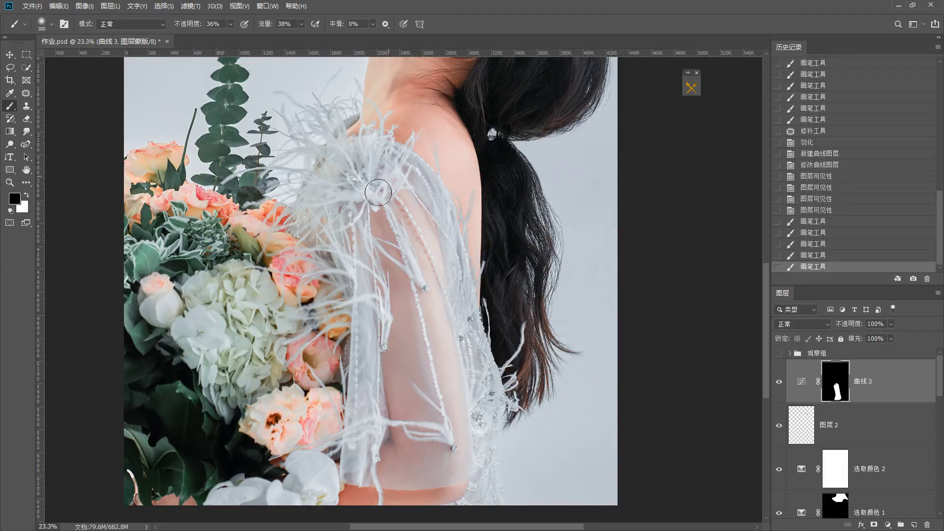
click(393, 184)
click(410, 180)
click(418, 189)
click(415, 194)
click(416, 189)
Step: Paint black on the 曲线 3 mask down the sleeve's outer edge beside the ponytail and beaded trim
click(442, 246)
click(444, 259)
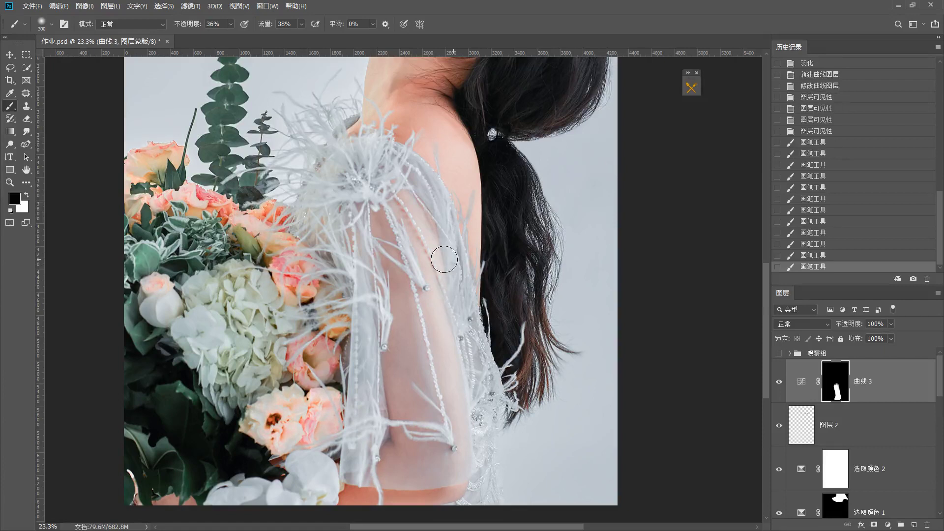
click(459, 303)
click(456, 297)
click(448, 263)
click(474, 384)
click(478, 441)
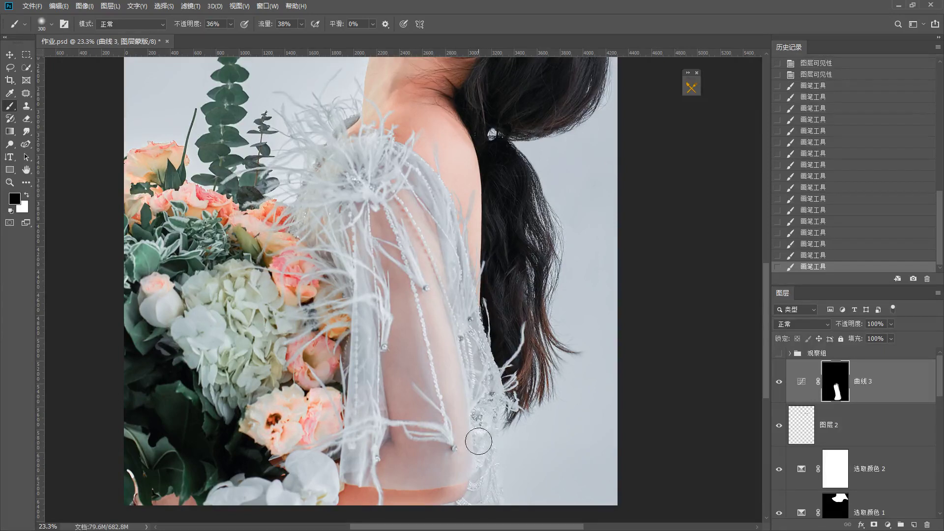
click(480, 476)
Step: Refine the 曲线 3 mask around the lower arm and along the sleeve edge beside the bouquet, adjusting the brush size
key(bracketleft)
key(bracketleft)
key(bracketright)
key(bracketright)
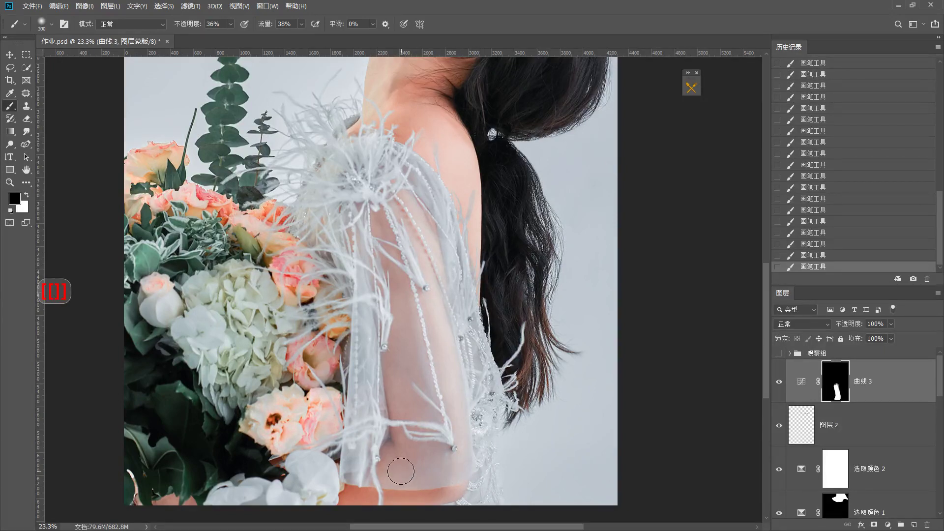
key(x)
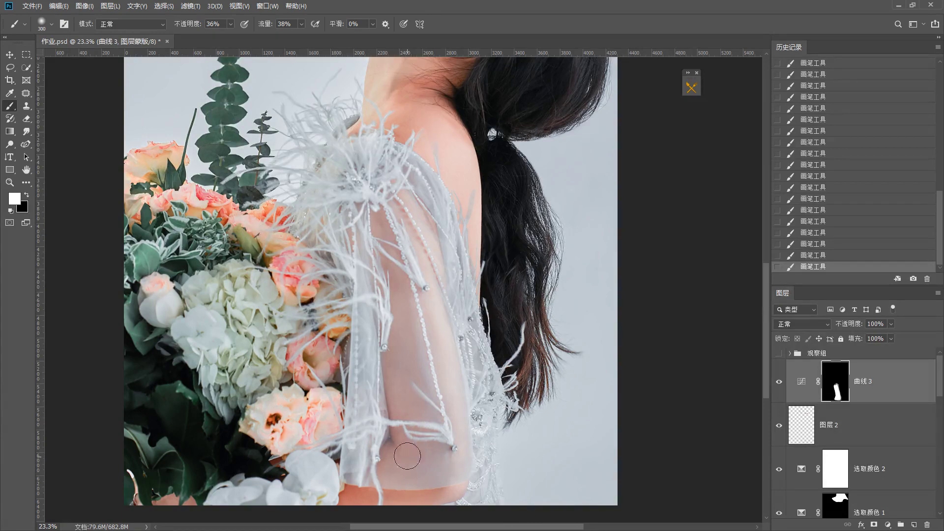
key(bracketright)
key(x)
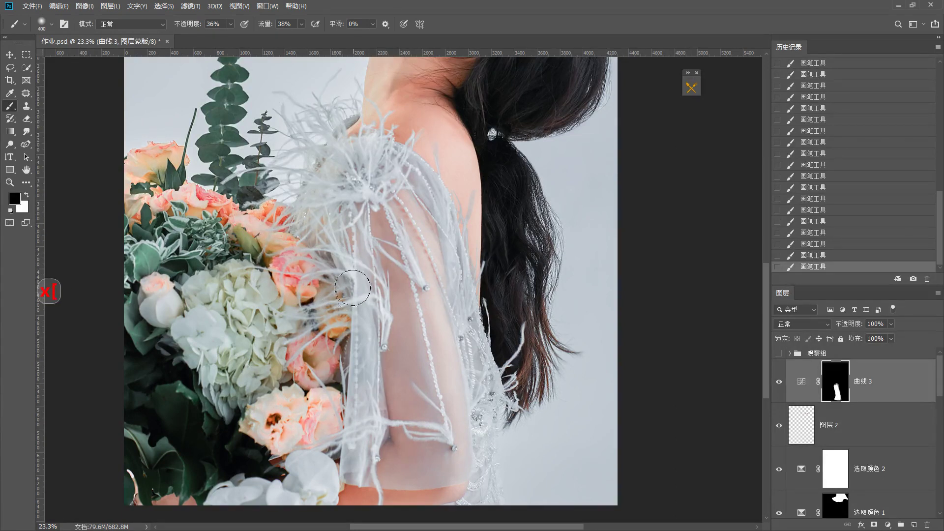
key(bracketleft)
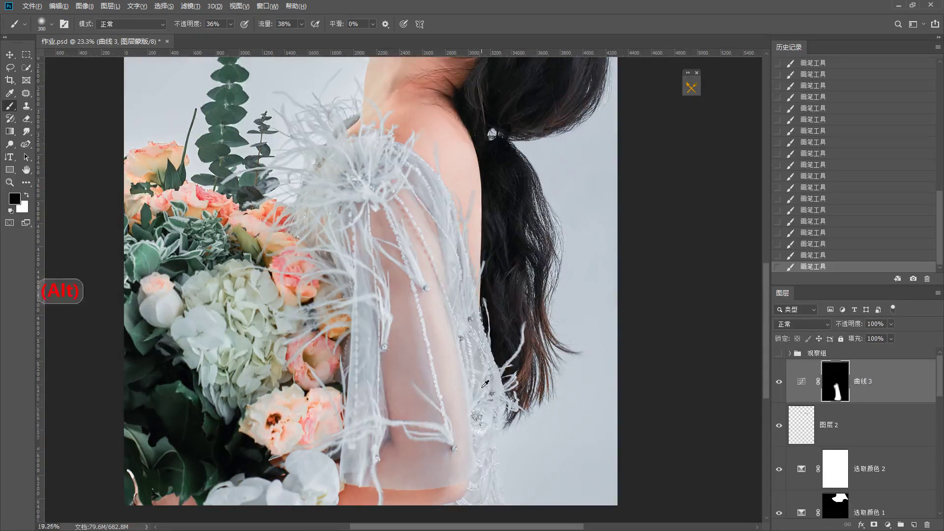
Step: Compare the portrait with and without the masked 曲线 3 adjustment and examine the remaining colour of the arm
key(ctrl+minus)
click(779, 383)
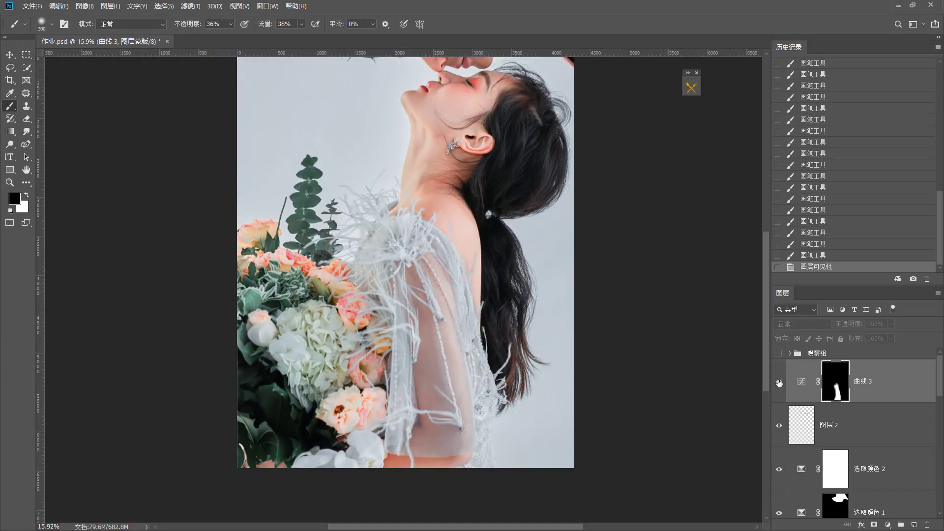
click(779, 383)
click(779, 383)
click(779, 383)
click(779, 383)
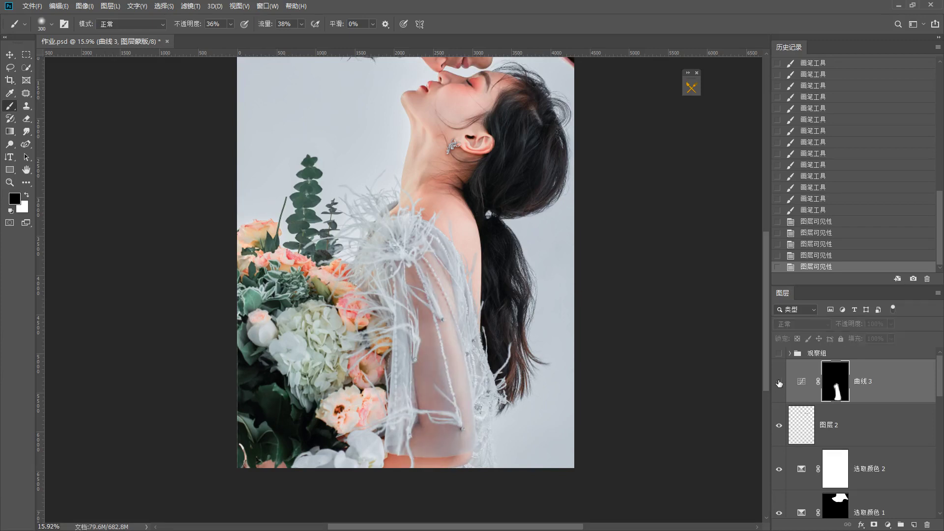
click(778, 383)
scroll(382, 320, down, 1)
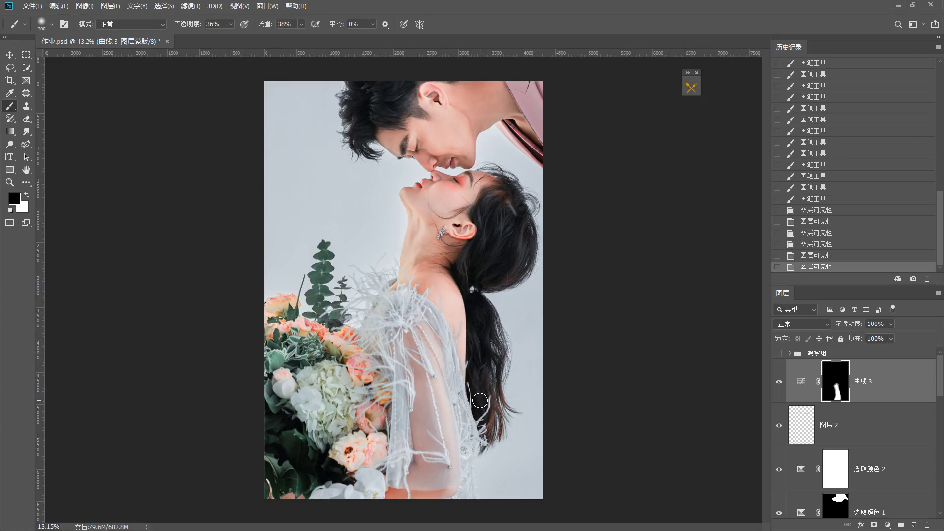
key(F1)
mouse_move(445, 433)
mouse_down()
mouse_move(428, 352)
mouse_move(442, 427)
mouse_up()
key(Escape)
Step: Reopen the 曲线 3 settings and raise the red channel from input 198 to output 202 for the arm
double_click(797, 385)
click(604, 169)
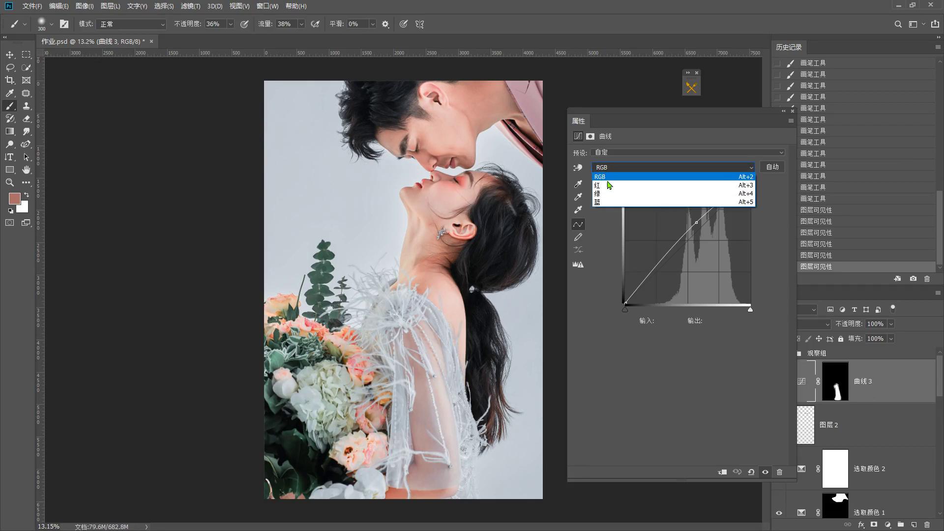
click(605, 183)
click(577, 167)
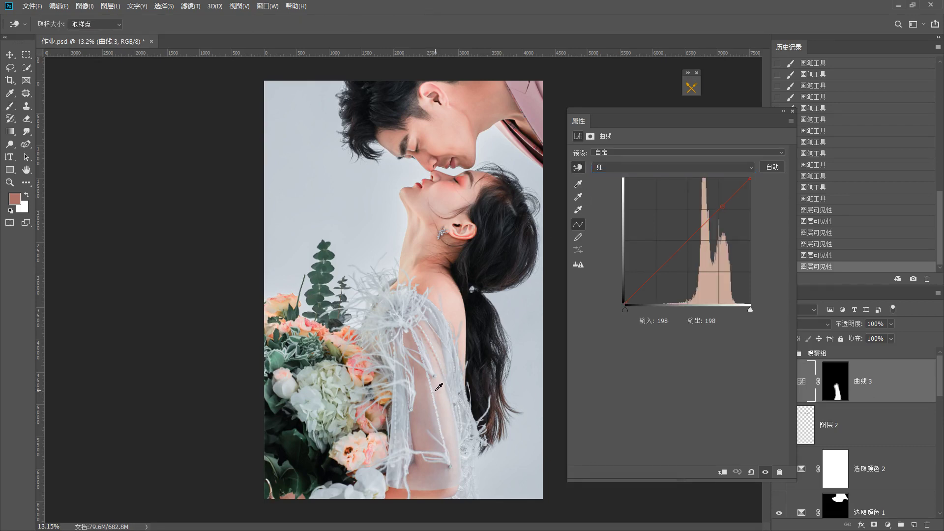
drag(438, 387, 438, 386)
key(F1)
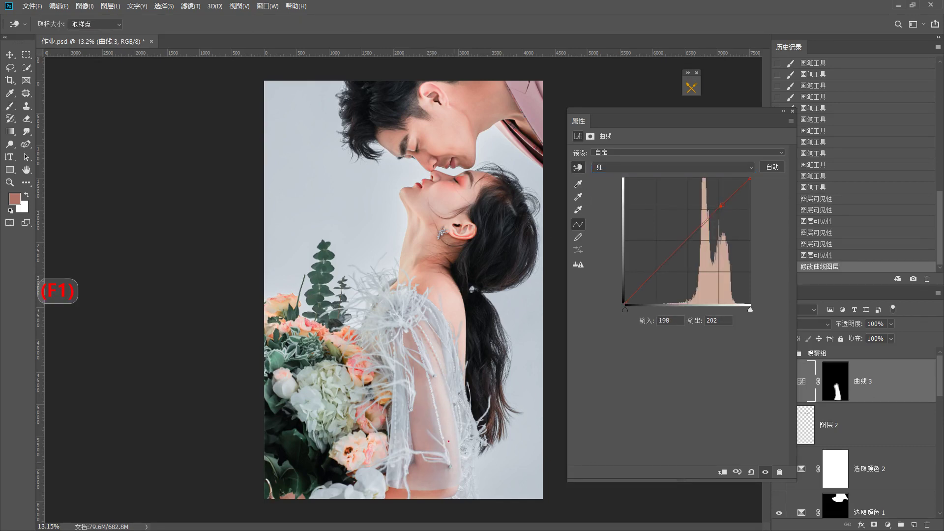
Step: Close the 曲线 3 settings and stamp all visible layers into a new merged layer above it
drag(408, 439, 389, 488)
key(Escape)
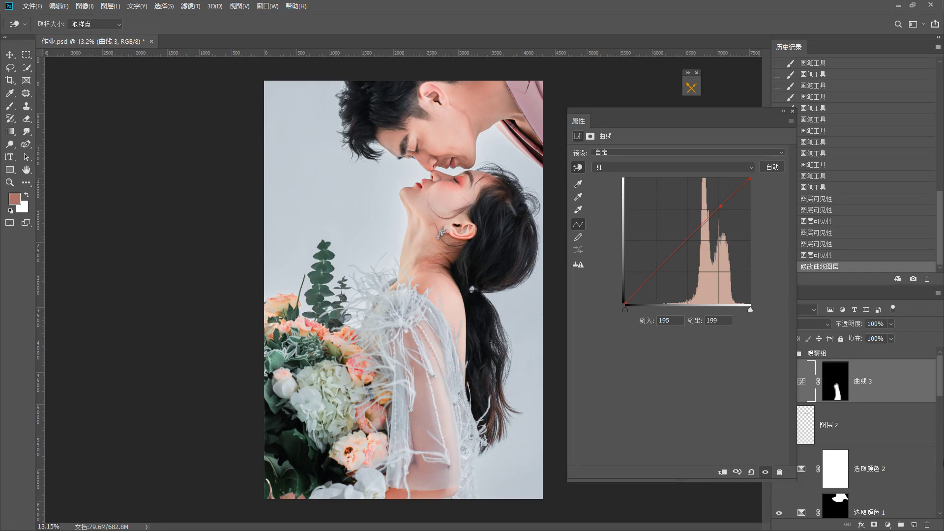
right_click(940, 446)
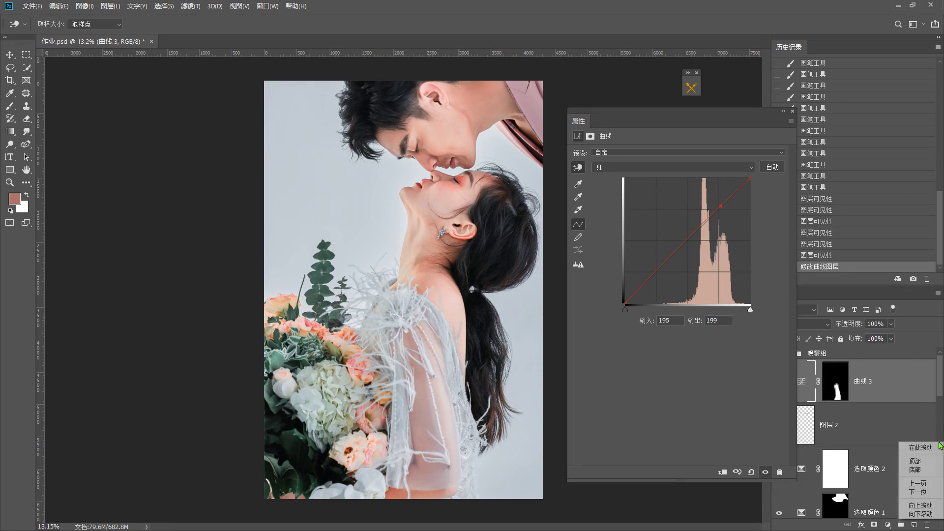
click(792, 112)
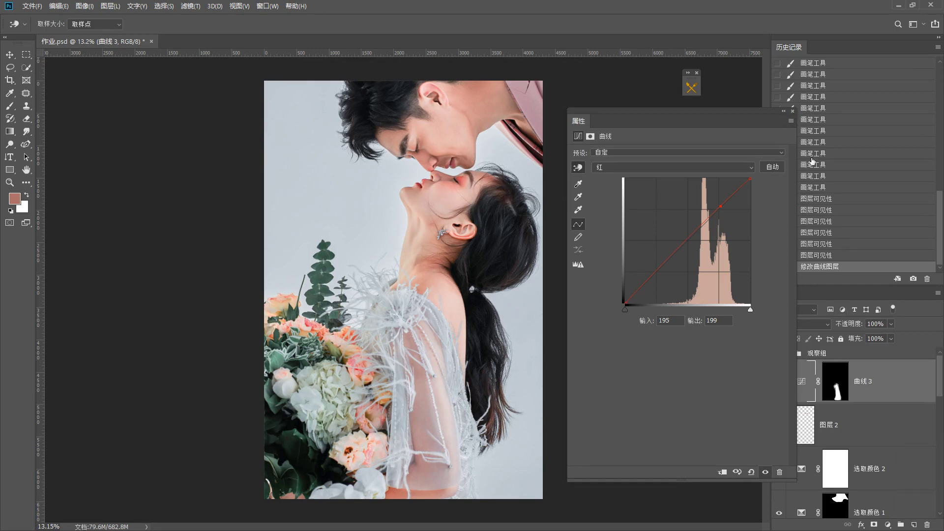
click(793, 112)
key(b)
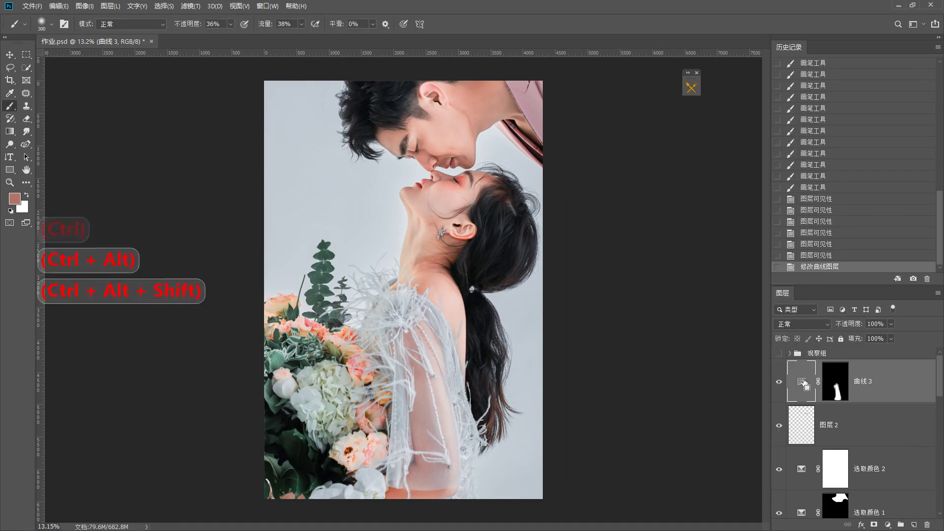
key(ctrl+alt+shift+e)
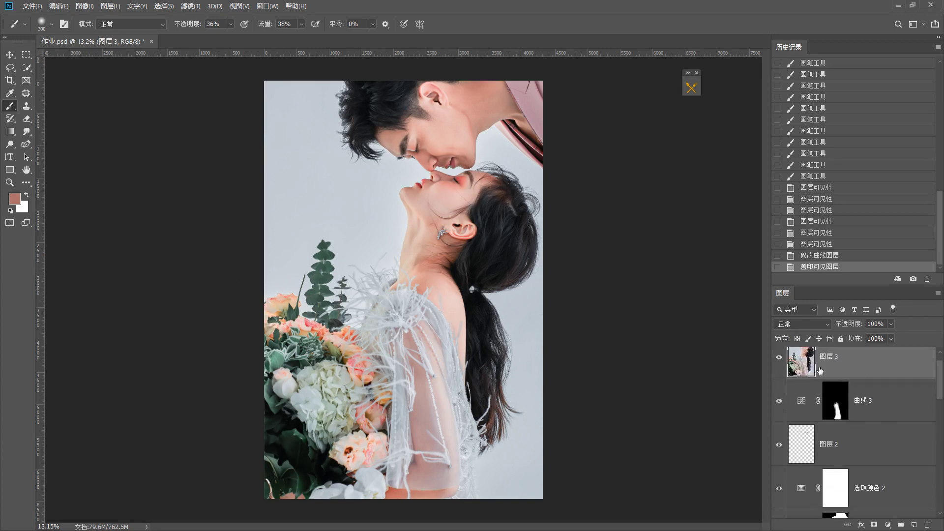
Step: Group the colour-correction layers from 选取颜色 1 up to 曲线 3, beneath the stamped layer
scroll(819, 370, down, 4)
click(884, 442)
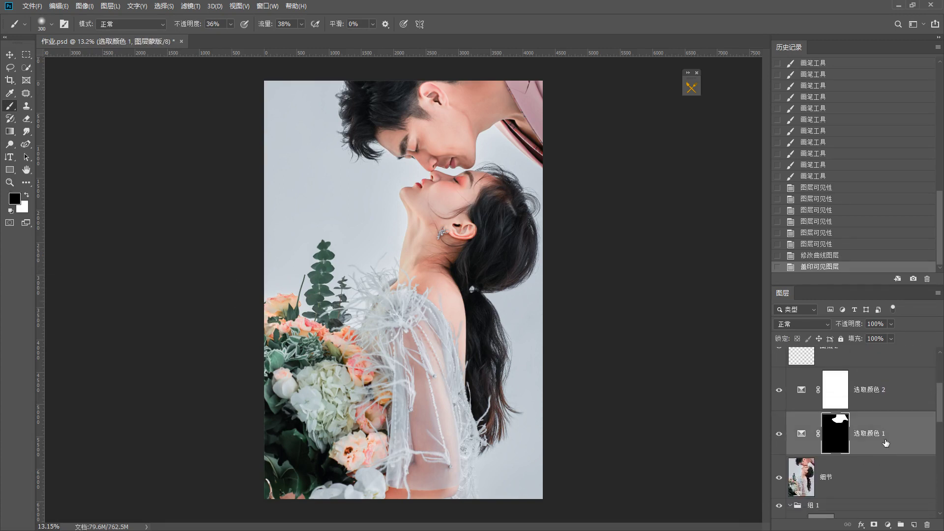
scroll(885, 441, up, 4)
shift+click(880, 388)
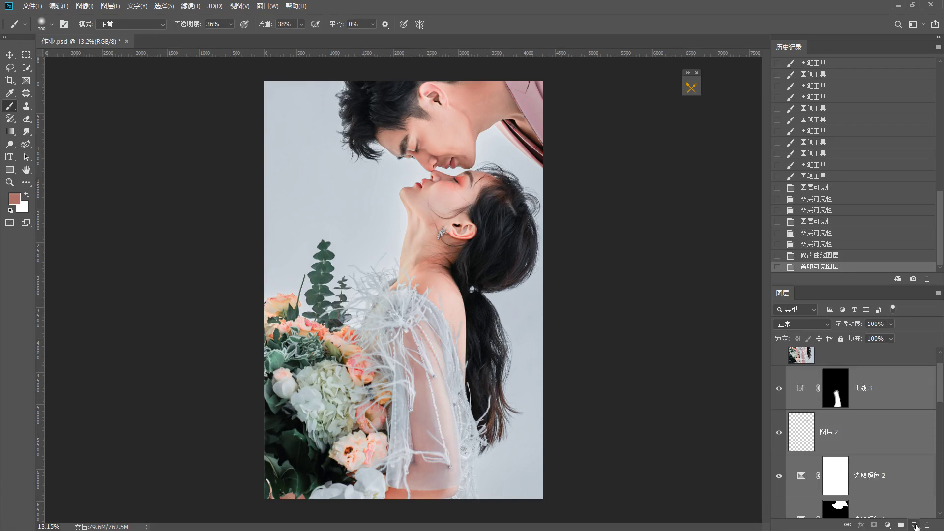
click(914, 525)
scroll(826, 395, up, 1)
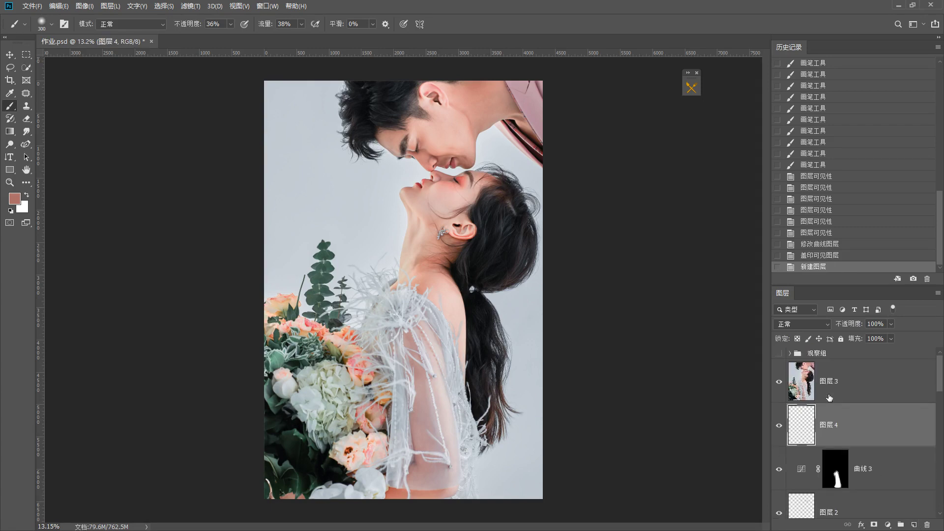
key(ctrl+z)
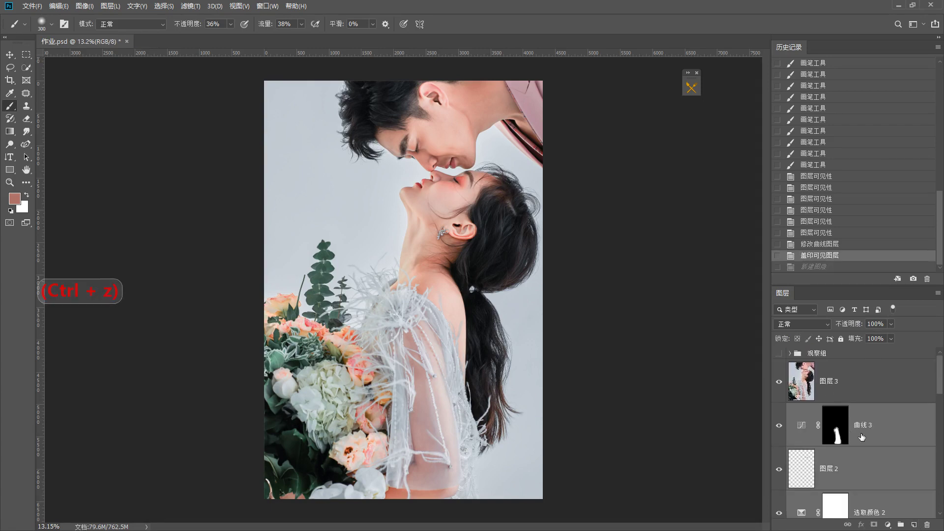
drag(901, 525, 900, 525)
Step: Rename the group of colour-correction layers as 色彩优化
double_click(813, 410)
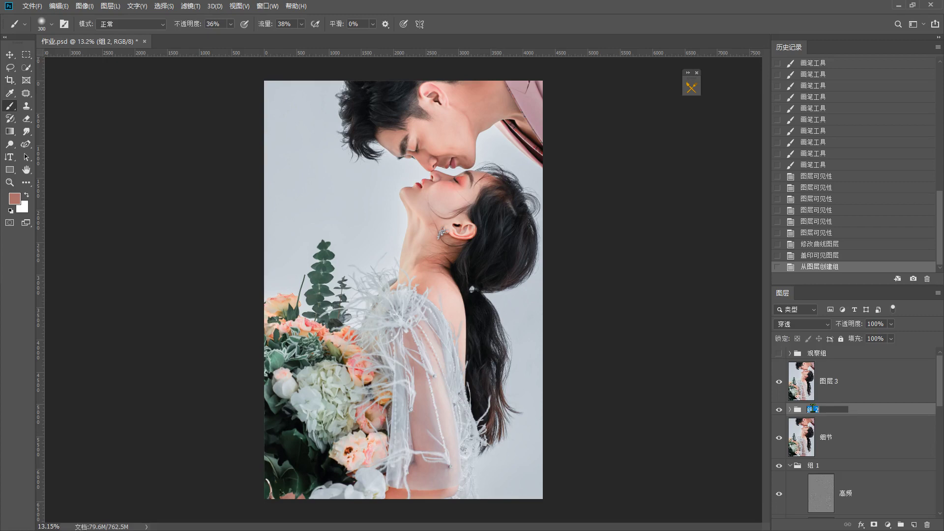
key(BackSpace)
text(xi)
key(BackSpace)
key(BackSpace)
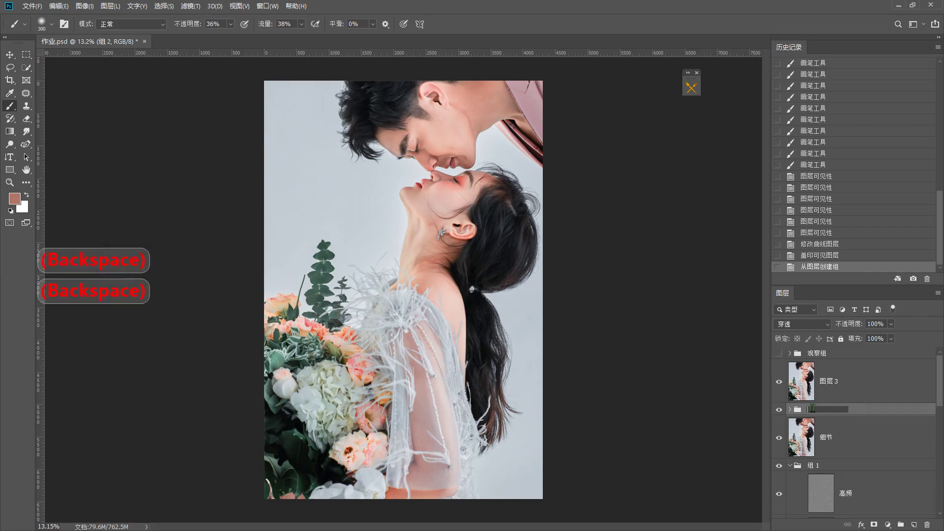
text(y)
key(BackSpace)
key(shift)
text(secaiyouhua)
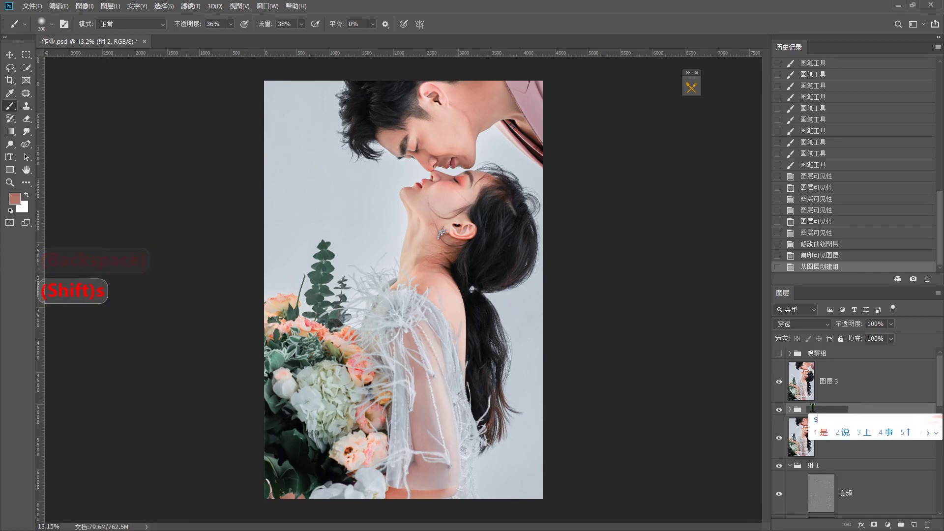
key(space)
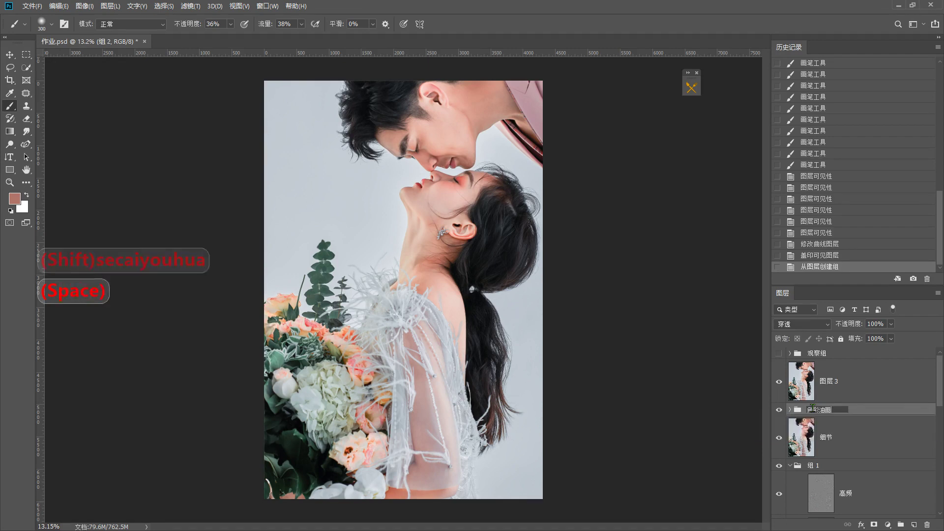
key(BackSpace)
key(BackSpace)
text(youhua)
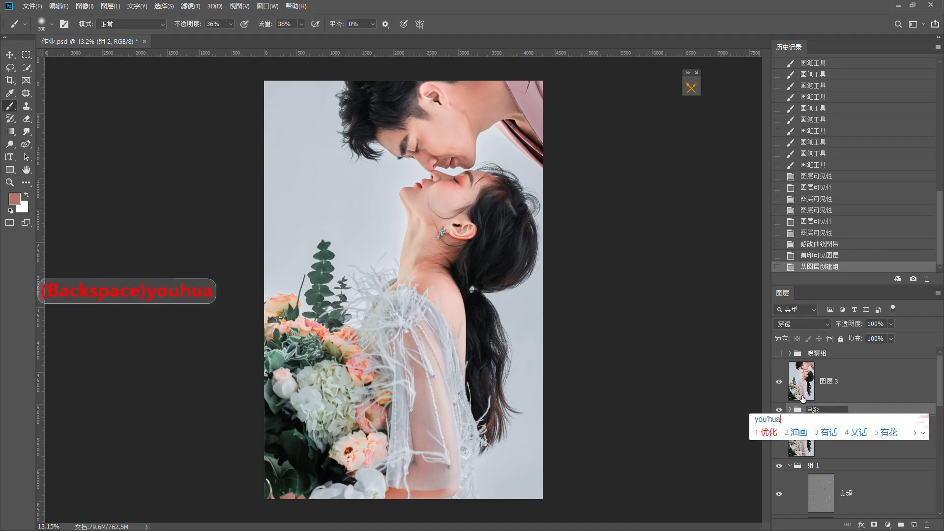
key(space)
key(Return)
Step: Rename the stamped layer above the 色彩优化 group as 锐化出图
double_click(828, 381)
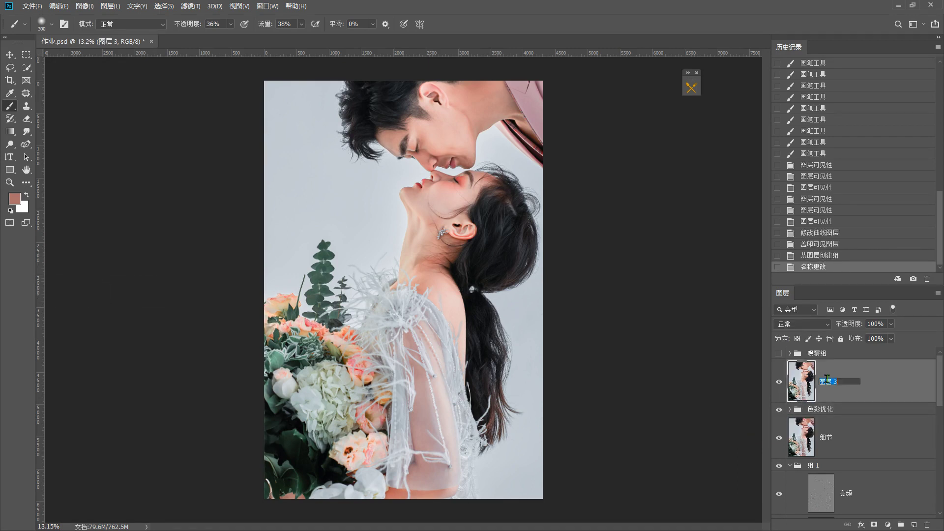
key(BackSpace)
text(ruihuachutu)
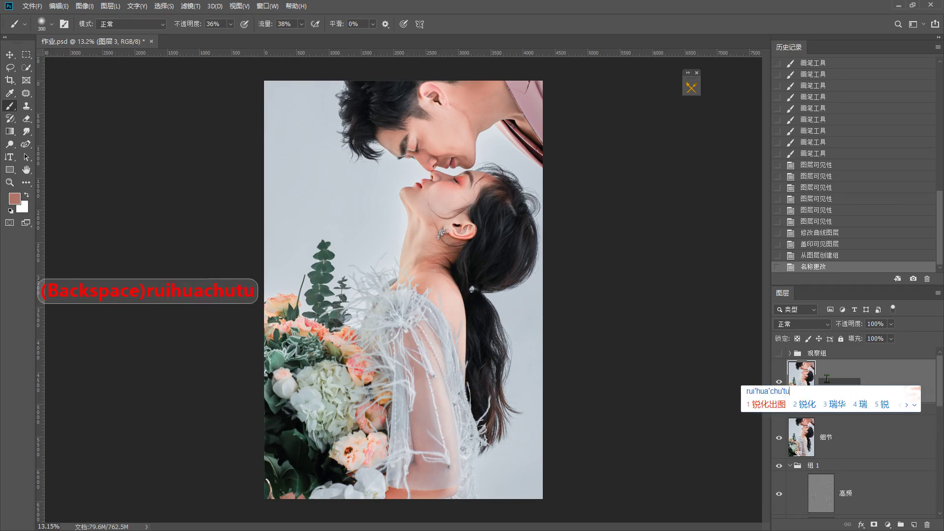
key(space)
key(Return)
Step: Sharpen the 锐化出图 layer with USM 锐化 at an amount of 50%, radius 1.0 pixels and threshold 0
click(190, 5)
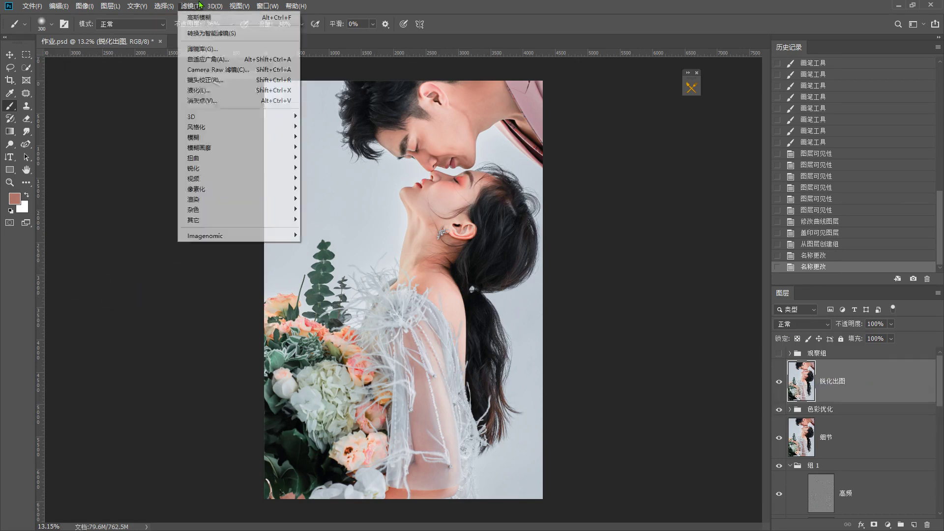
mouse_move(295, 167)
click(335, 169)
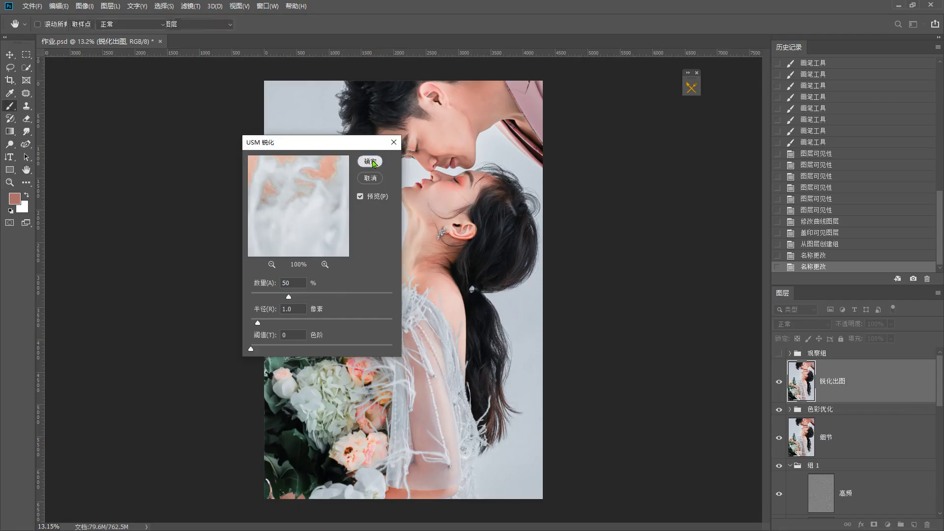
click(510, 53)
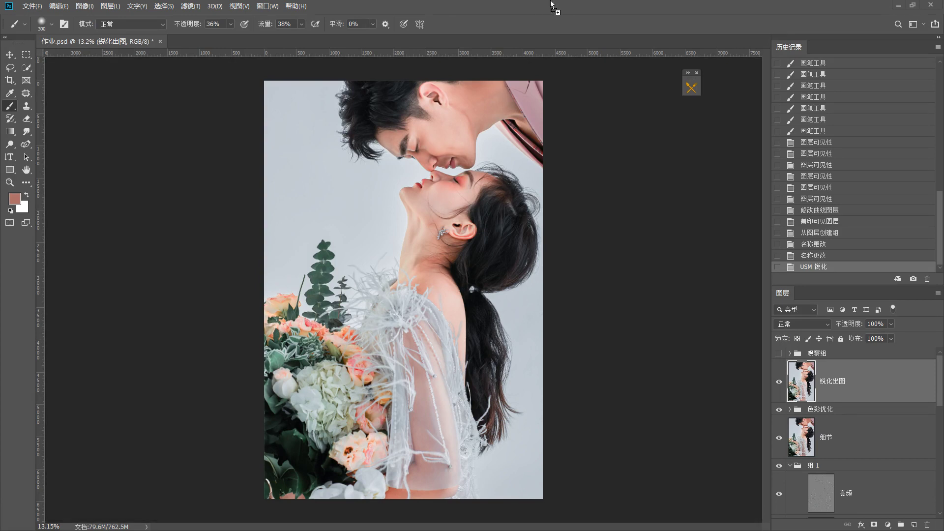
Step: Open 文件2.psd and copy its white Korean lettering layer 1 into 作业.psd above 锐化出图
drag(551, 14, 542, 22)
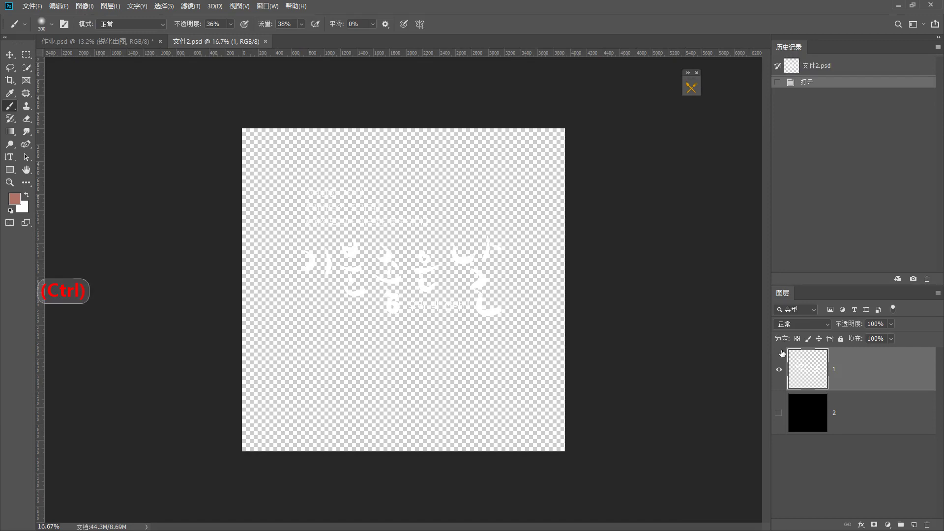
key(ctrl+c)
click(134, 43)
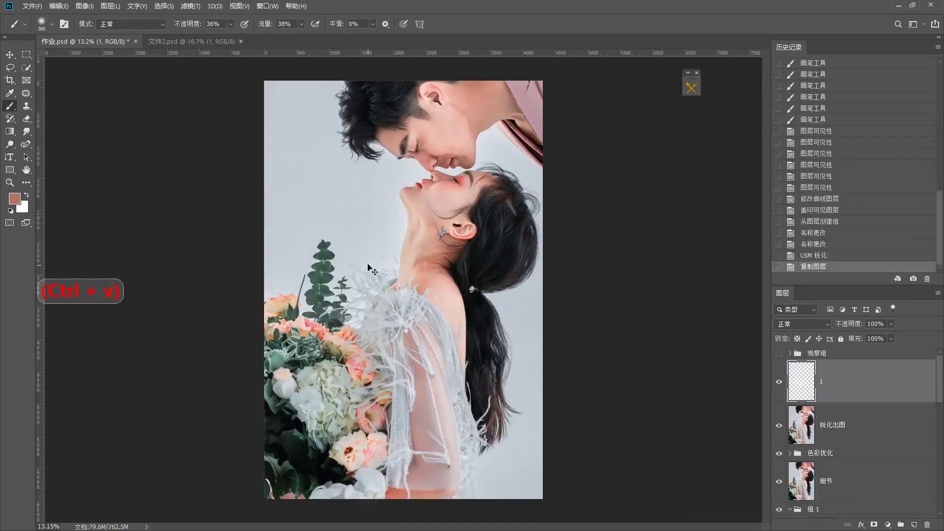
key(ctrl+v)
Step: Scale the Korean lettering to about 68% and place it in the empty background beside the bride's face, above the eucalyptus
key(ctrl+t)
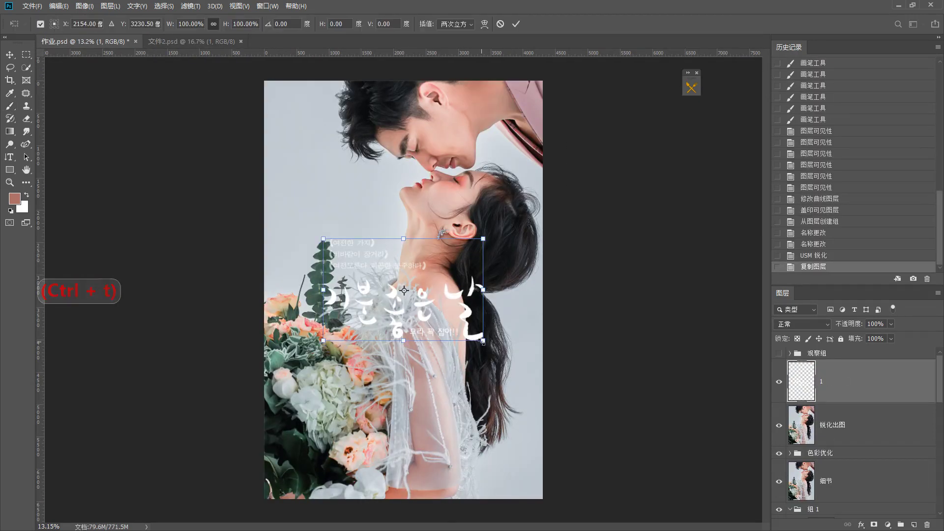
mouse_move(484, 340)
mouse_down()
mouse_move(400, 278)
mouse_move(429, 307)
mouse_move(364, 241)
mouse_move(360, 216)
mouse_move(394, 242)
mouse_move(368, 227)
mouse_move(385, 234)
mouse_up()
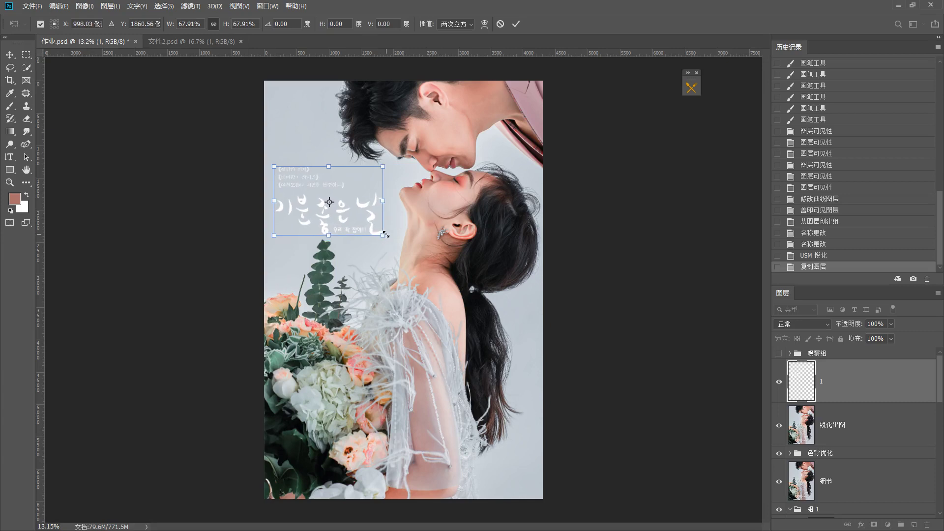
key(Return)
key(b)
scroll(379, 239, down, 2)
scroll(380, 239, up, 2)
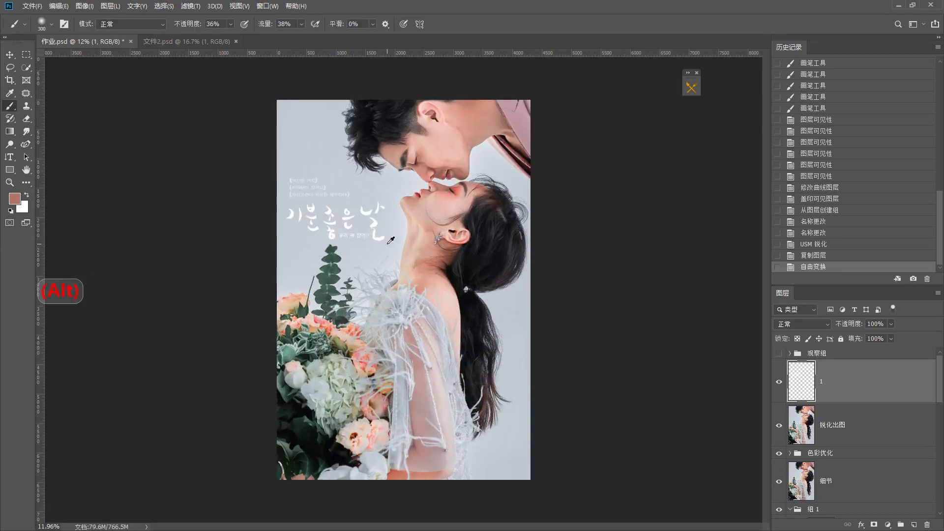
Step: Try to nudge the Korean lettering slightly upward with the Move tool
key(v)
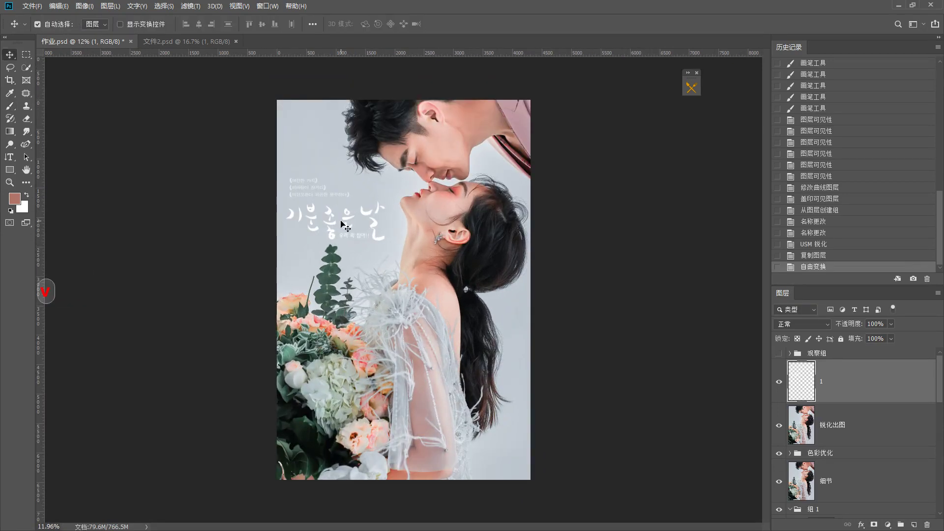
click(343, 228)
key(Up)
key(Up)
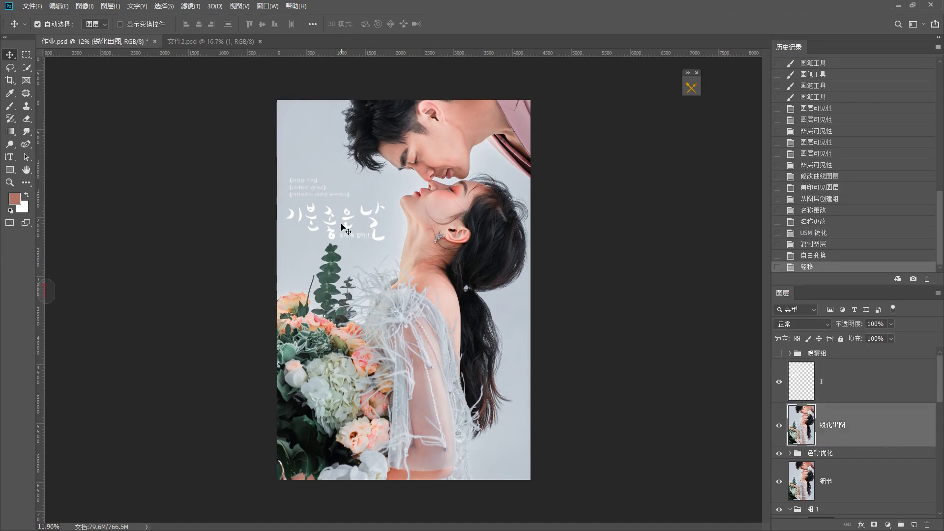
key(ctrl)
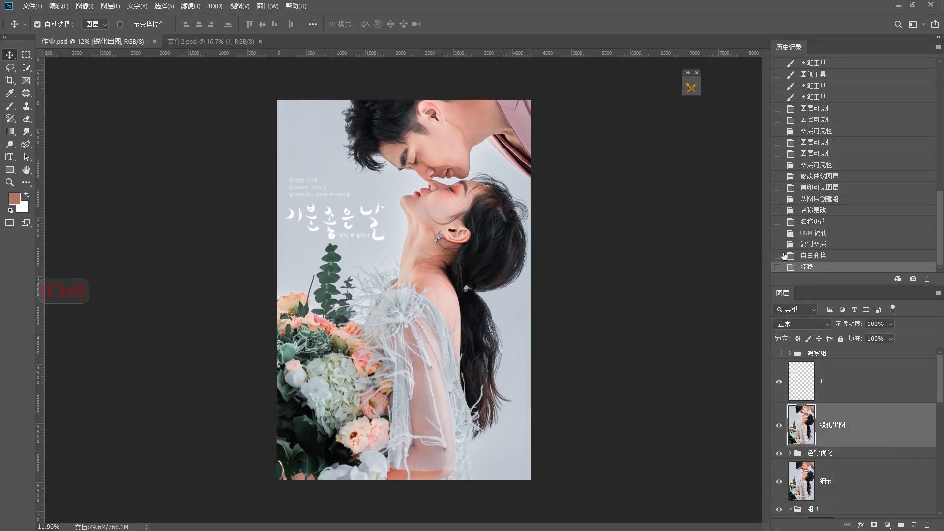
key(ctrl+z)
Step: Select lettering layer 1 and nudge it slightly upward in larger increments
click(373, 227)
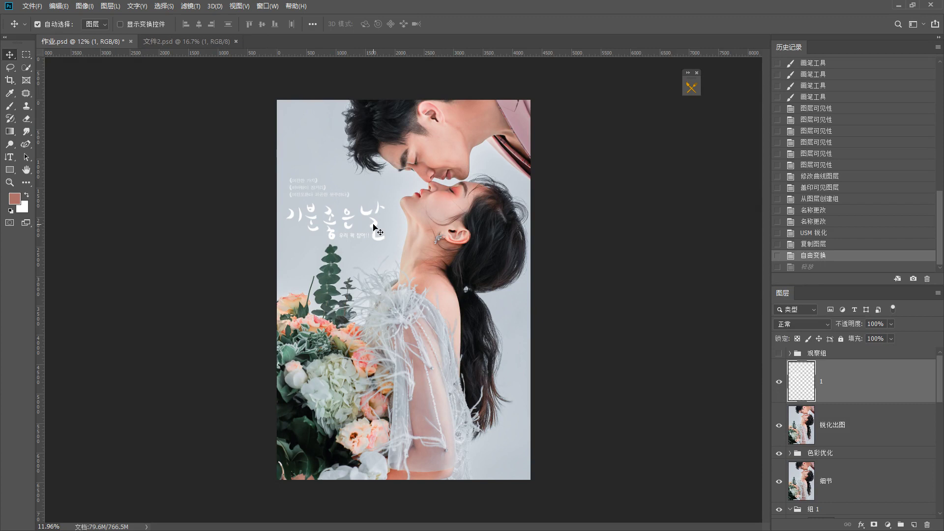
key(shift+Up)
key(shift+Up)
key(shift+Up)
key(shift+Up)
key(shift+Up)
key(shift+Up)
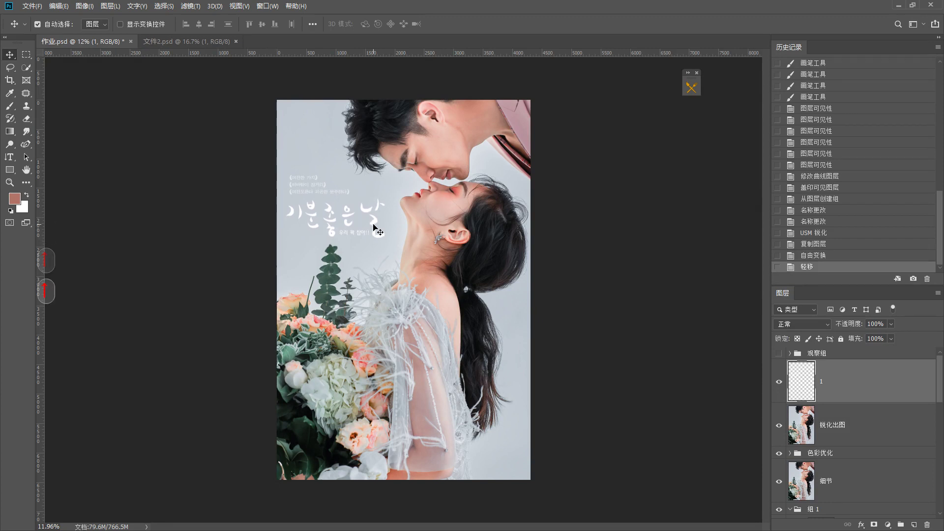
key(alt)
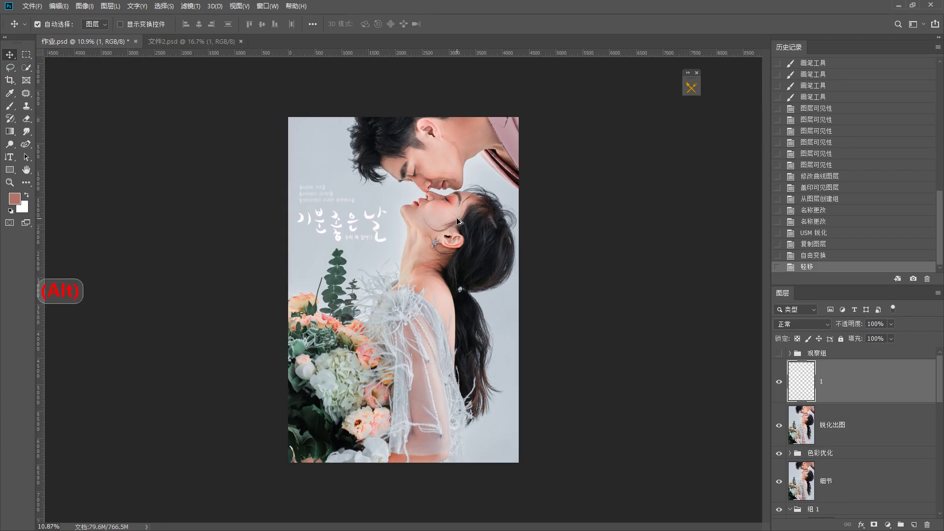
Step: Clear the 3:4 crop ratio, keep the photo's full height and extend the canvas rightward to about twice its width
key(c)
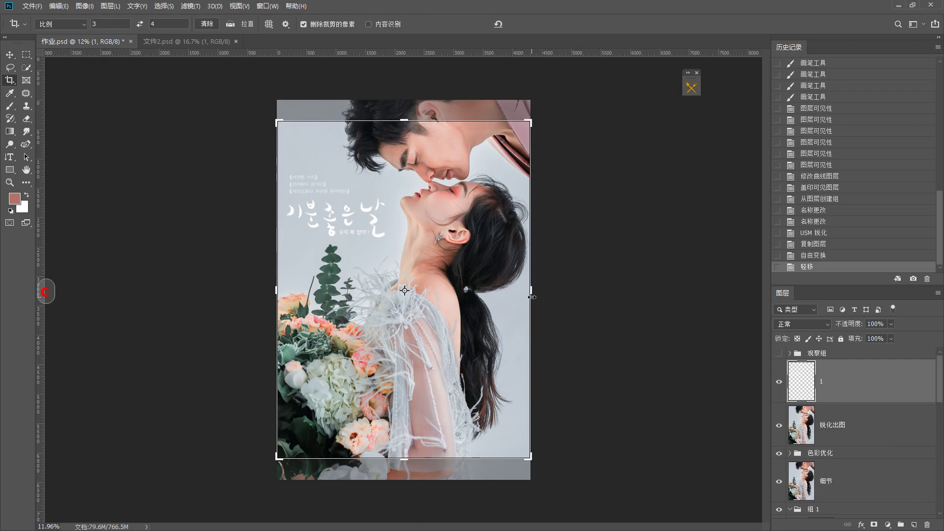
click(207, 24)
drag(404, 120, 404, 109)
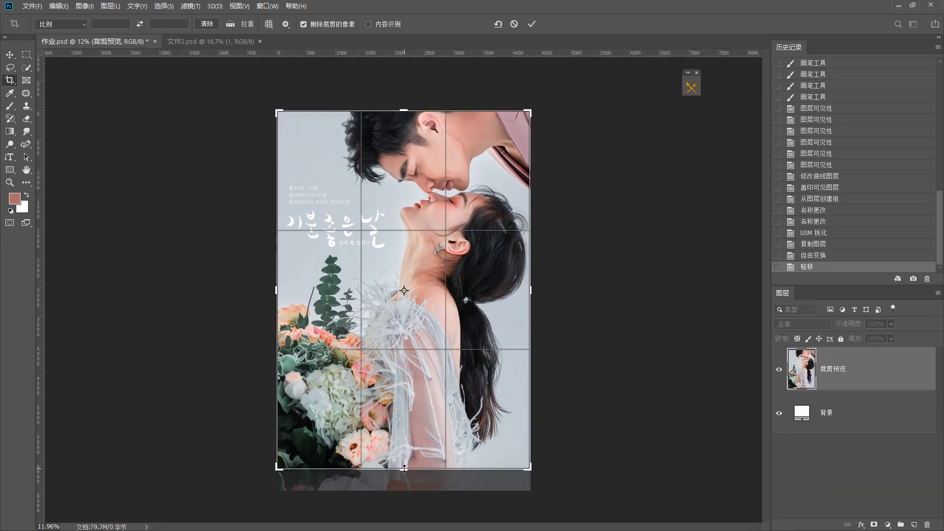
drag(403, 462, 403, 481)
drag(530, 290, 666, 290)
key(Return)
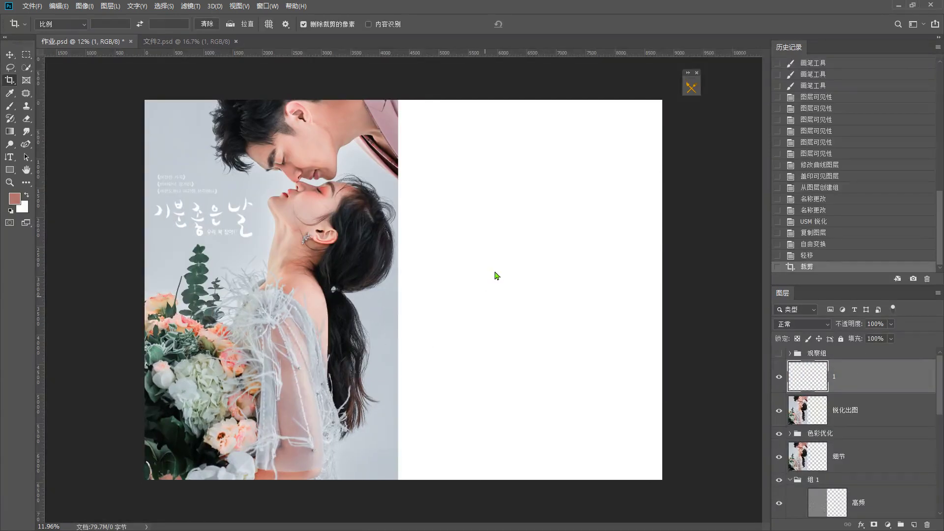
Step: Place the original 作业 photo in the blank area beside the retouched version and crop off the leftover white strip
drag(437, 175, 562, 177)
key(c)
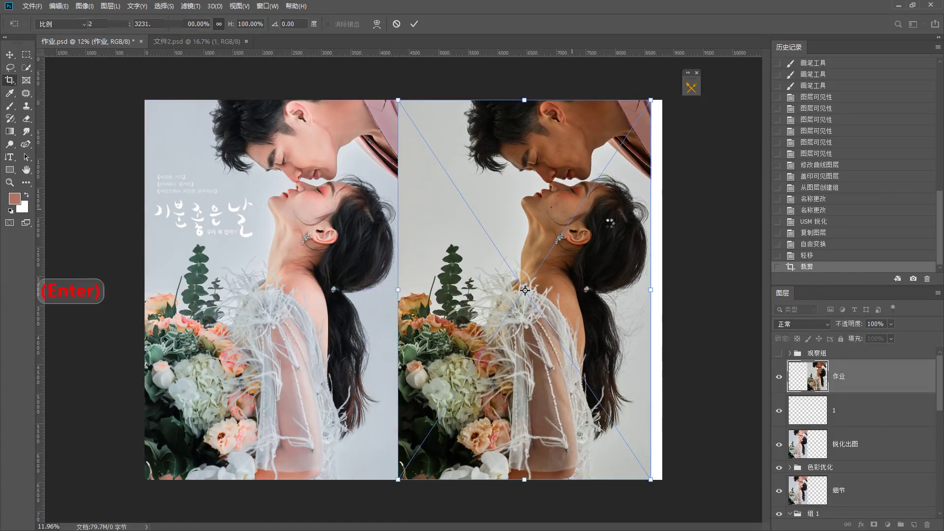
click(613, 226)
drag(664, 290, 659, 290)
key(Return)
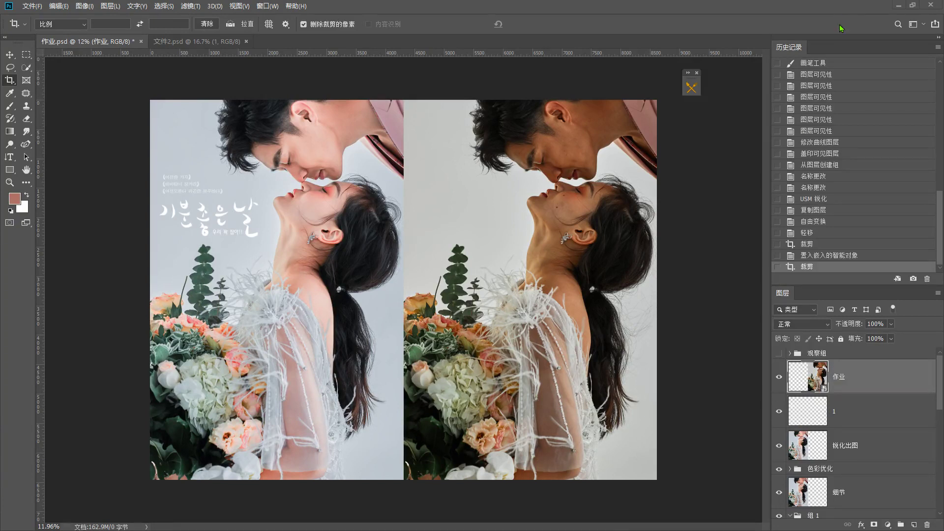
Step: Compare the earlier curves-edit history state with the latest crop state, switching between them twice
click(817, 140)
click(825, 267)
click(831, 141)
click(814, 269)
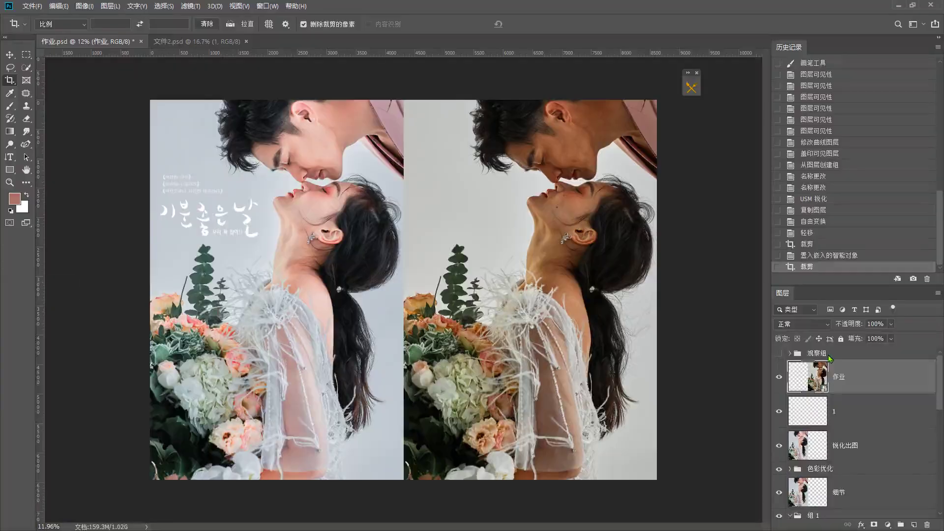
Step: Expand the 观察组 group holding the curves and black-and-white adjustments, and delete the whole group
click(790, 353)
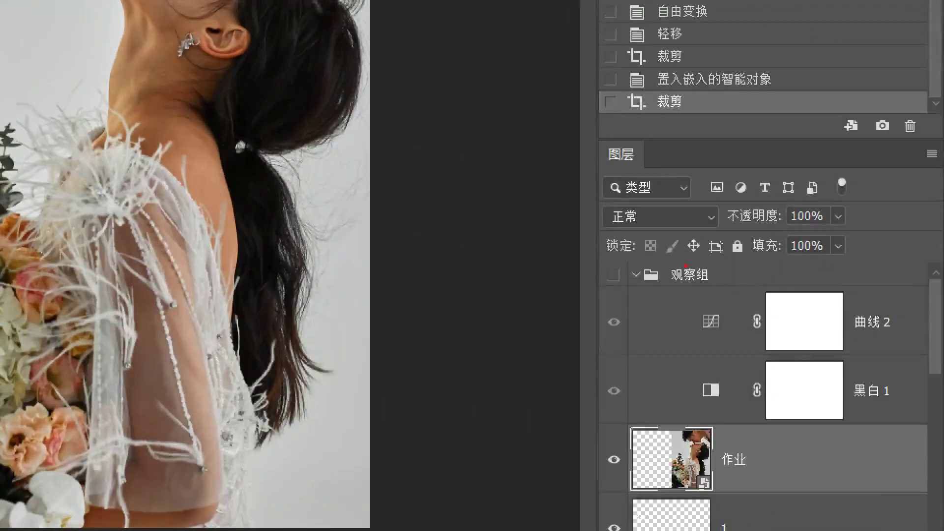
mouse_move(794, 320)
mouse_down()
mouse_move(634, 426)
mouse_move(816, 414)
mouse_up()
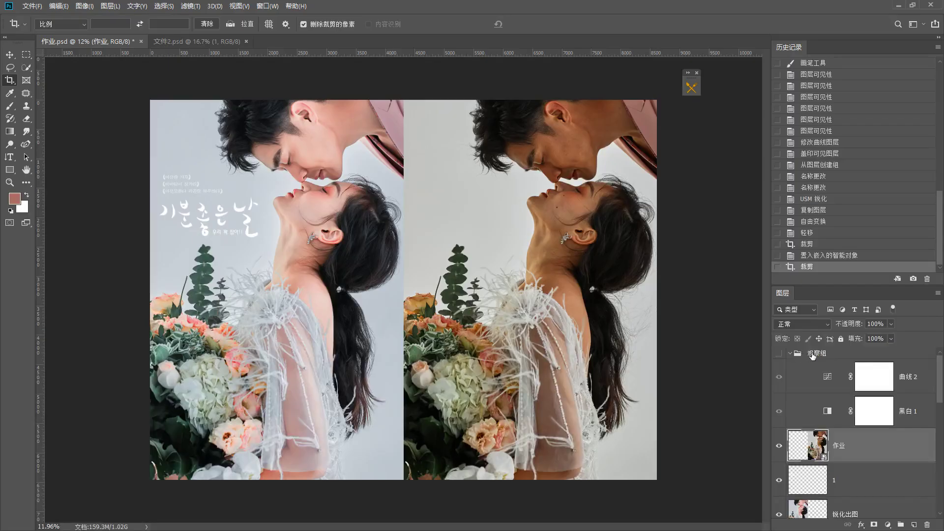
click(679, 278)
key(BackSpace)
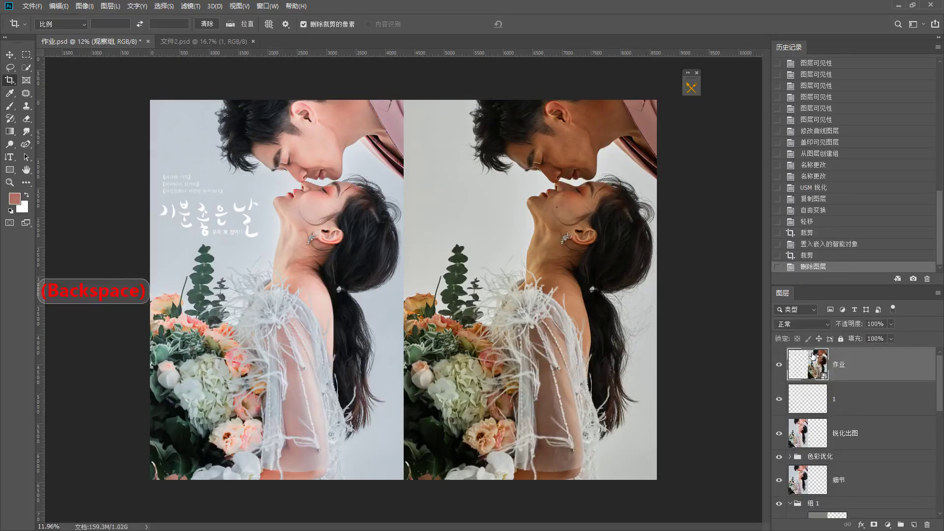
Step: Add a Selective Color adjustment layer directly above the 作业 layer and close its properties
click(888, 525)
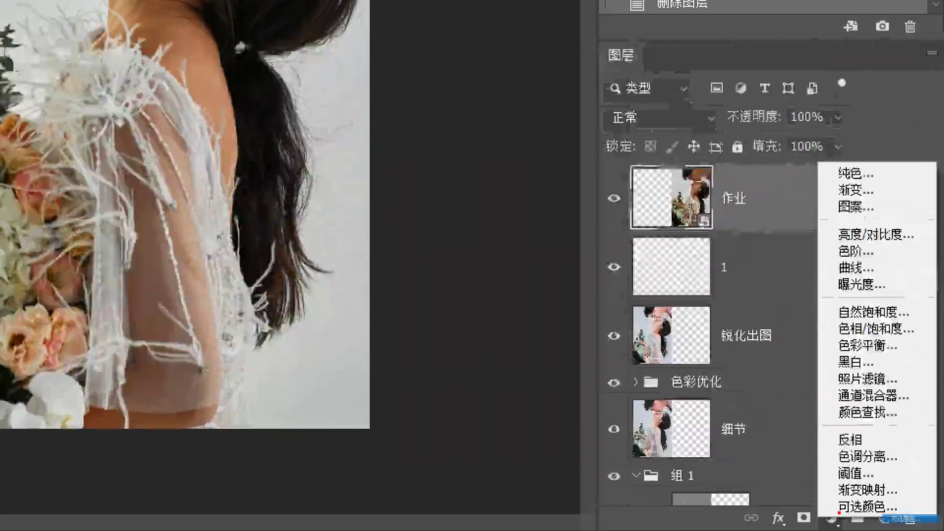
drag(837, 375, 884, 374)
drag(822, 273, 904, 273)
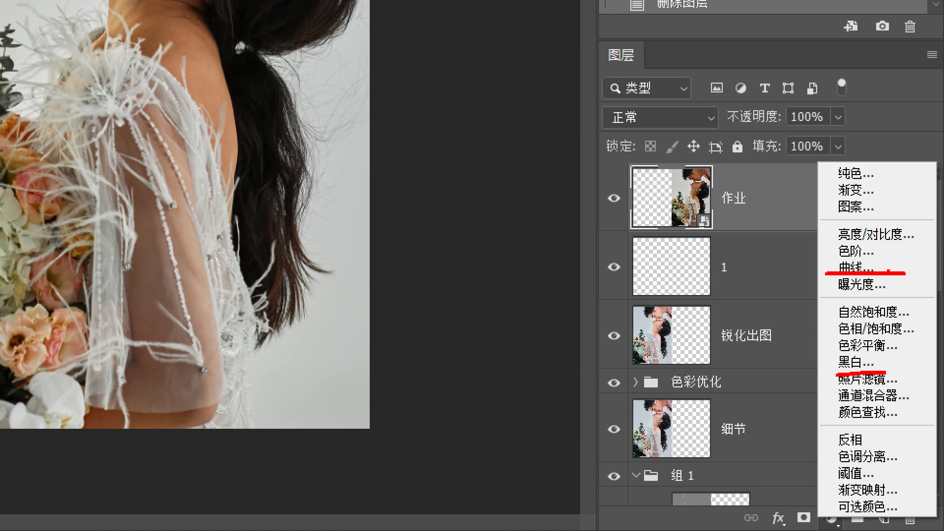
click(867, 507)
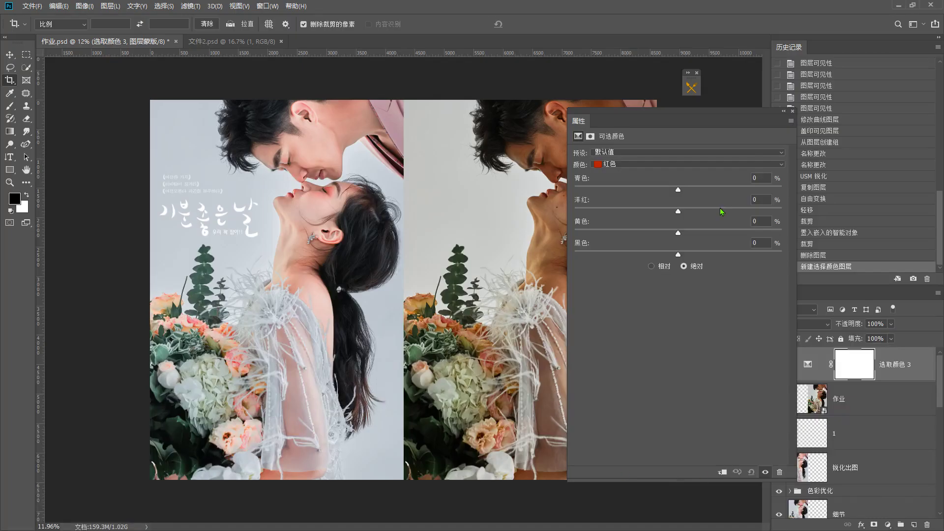
click(792, 111)
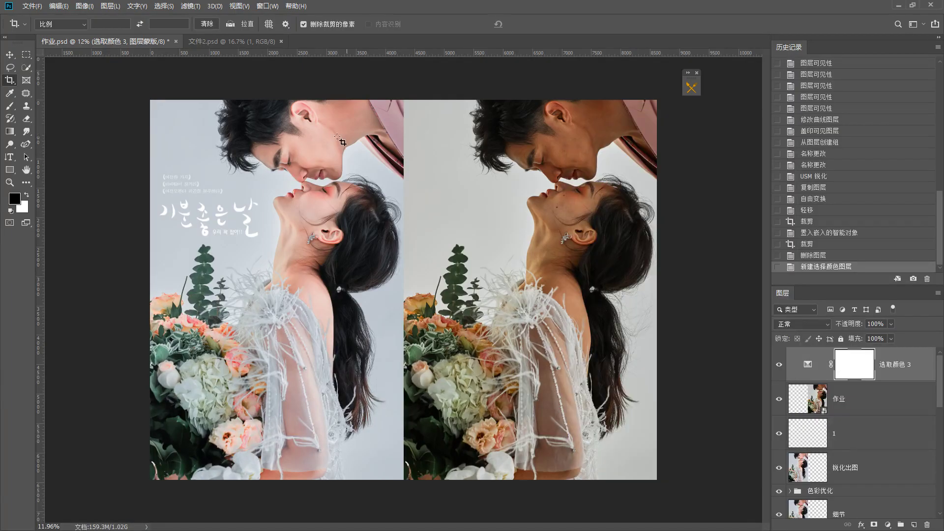
Step: Undock and close the History and Layers panels, and float the toolbox before docking it back in place
click(267, 6)
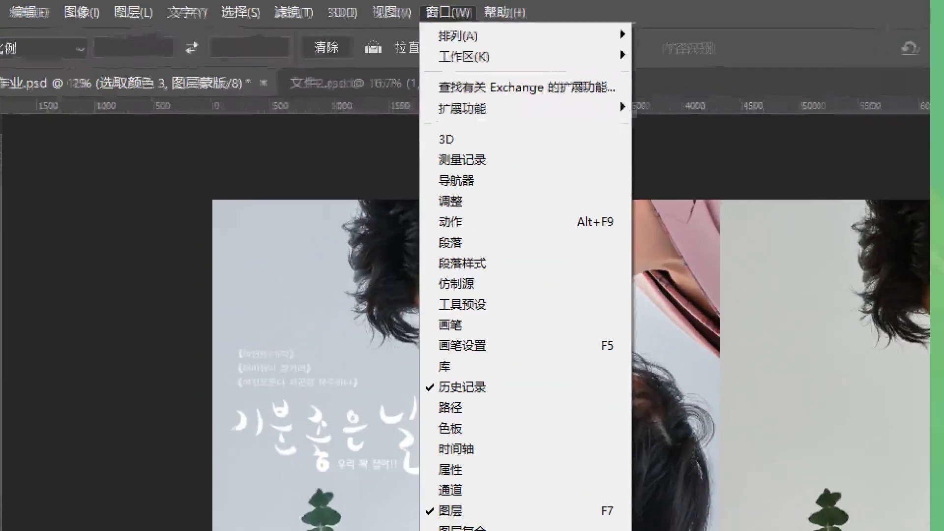
click(713, 12)
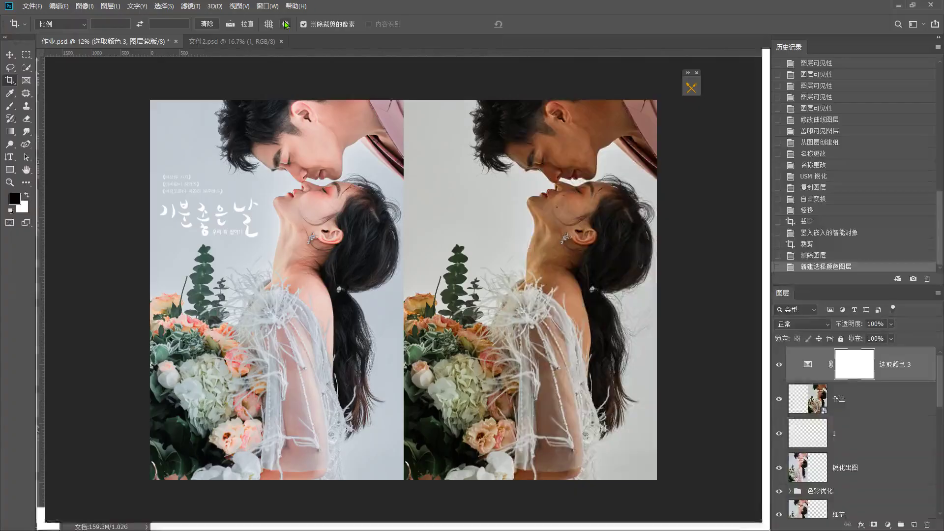
drag(786, 38, 454, 91)
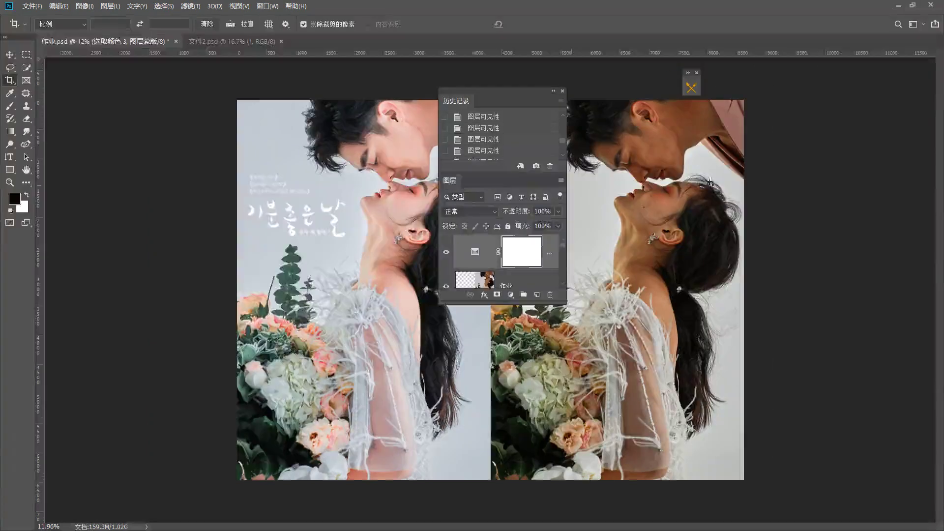
drag(451, 181, 165, 172)
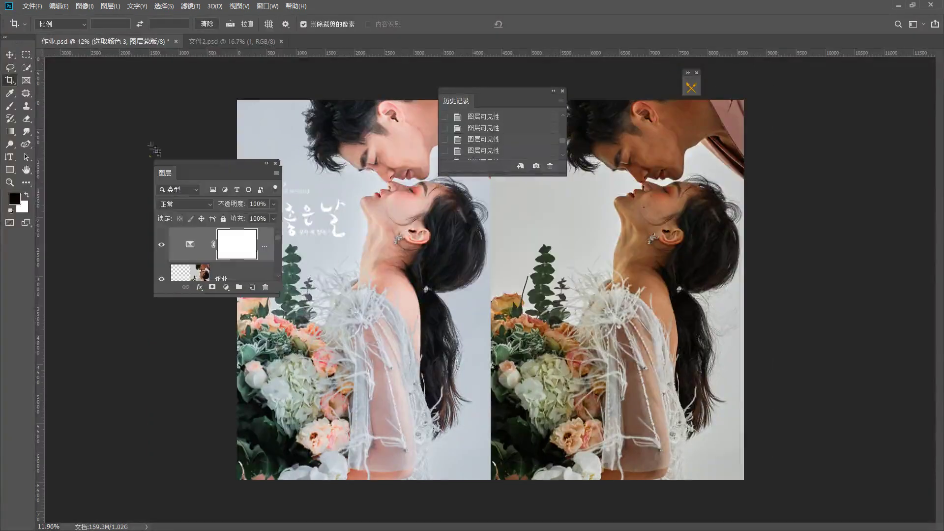
click(275, 164)
click(563, 94)
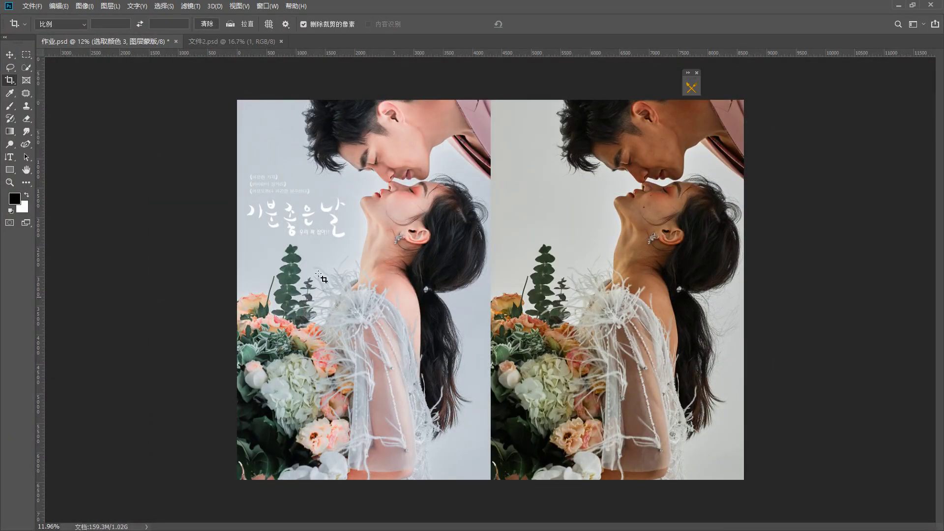
drag(17, 47, 335, 194)
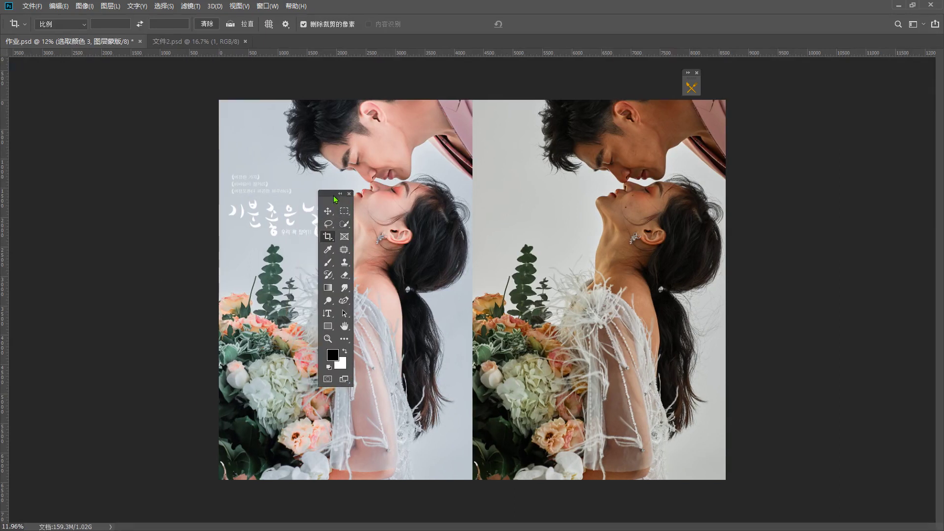
drag(333, 205, 11, 127)
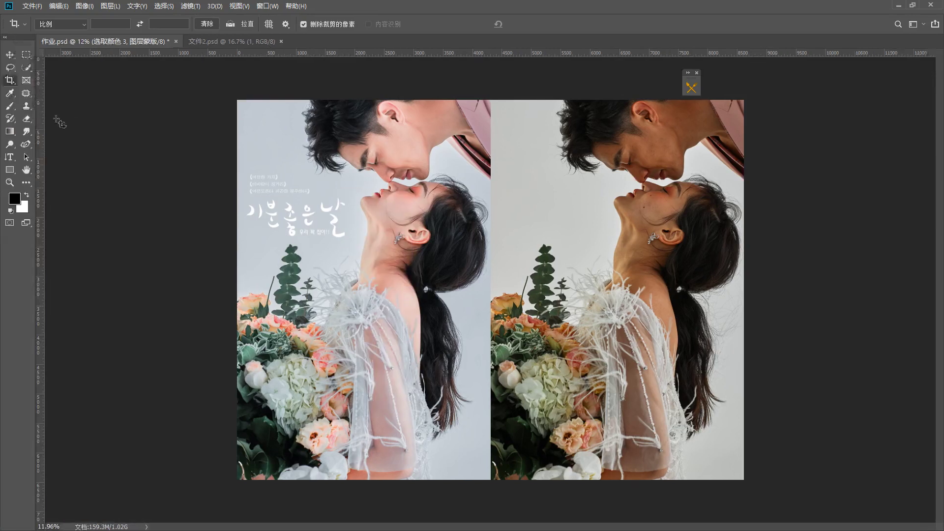
Step: Reopen the History and Layers panels, dock them with History above Layers, and enlarge the History area
click(267, 6)
click(275, 193)
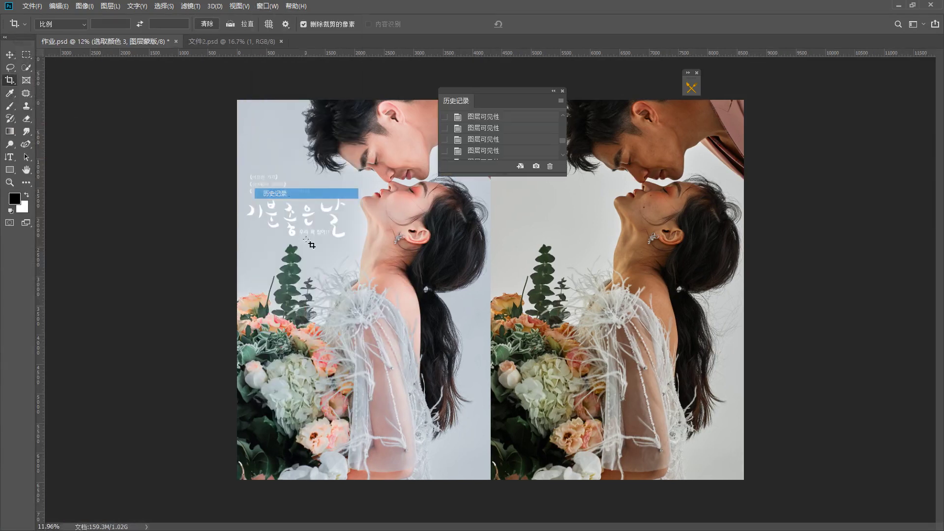
click(267, 6)
click(302, 256)
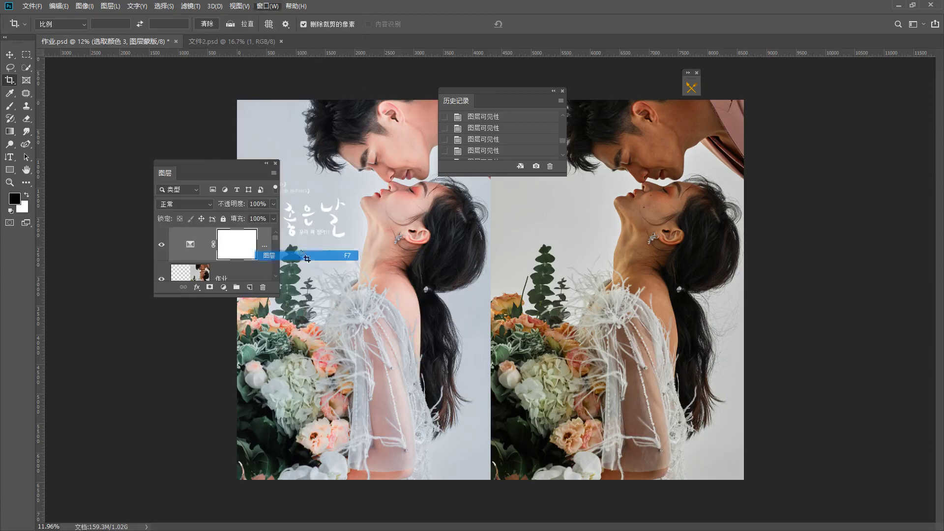
drag(216, 169, 940, 321)
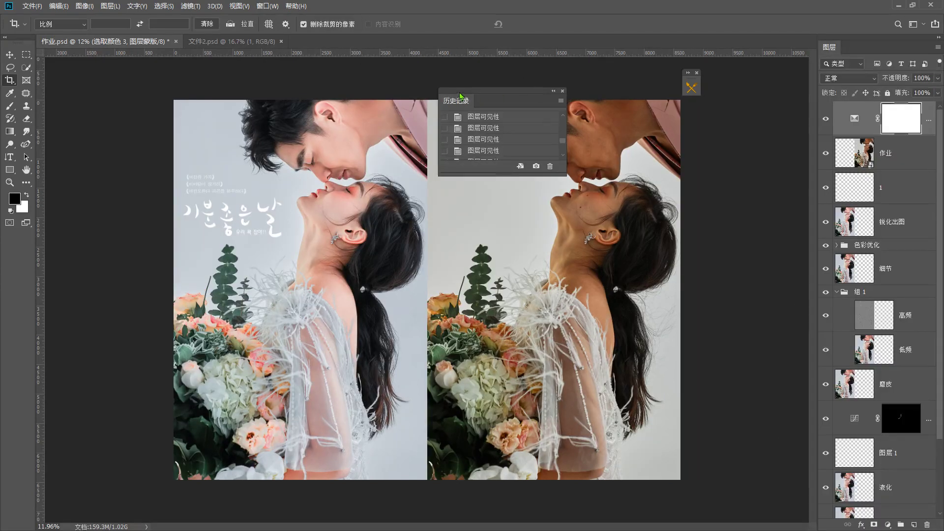
drag(457, 100, 869, 45)
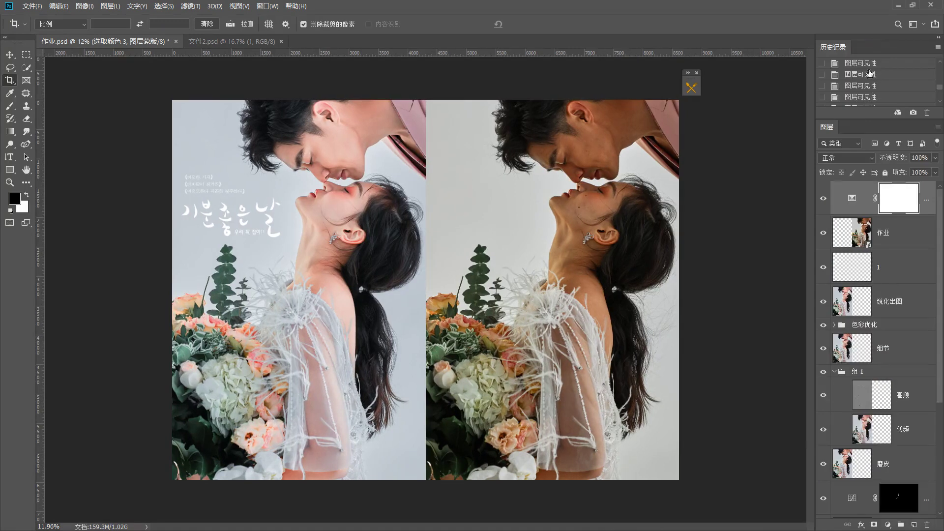
drag(863, 121, 764, 262)
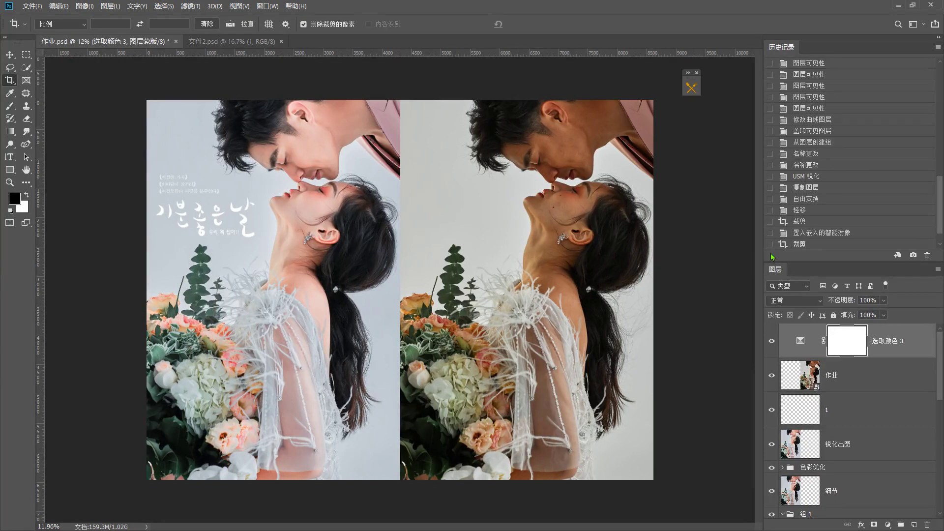
Step: Set the reds in the Selective Color adjustment to magenta +15% and yellow -19%
click(267, 6)
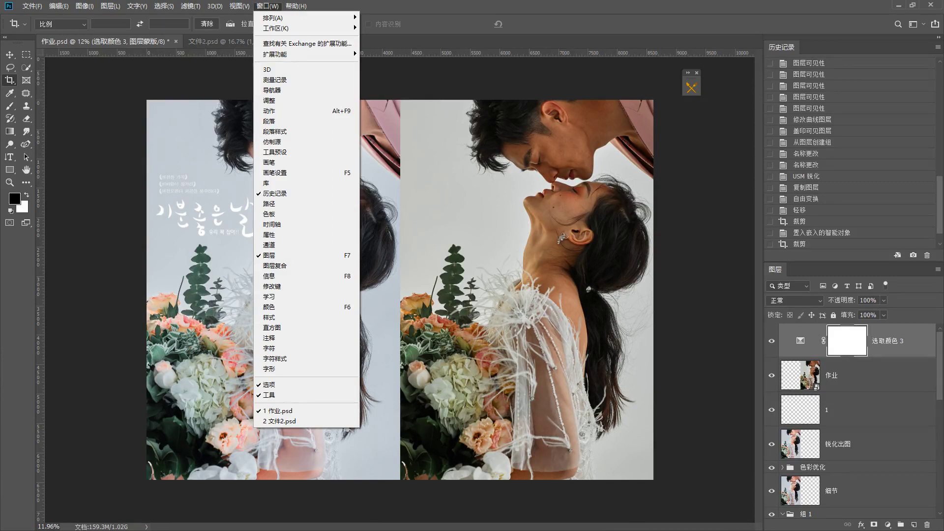
click(799, 346)
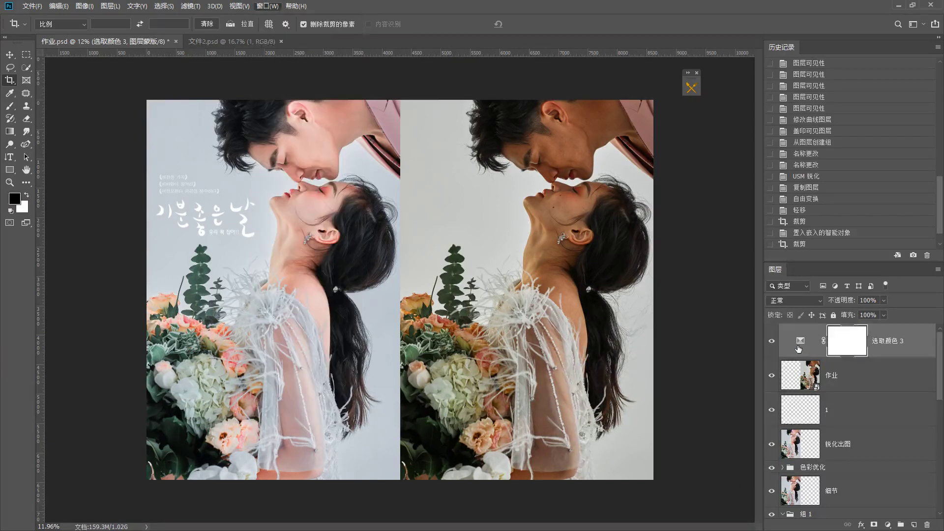
double_click(802, 338)
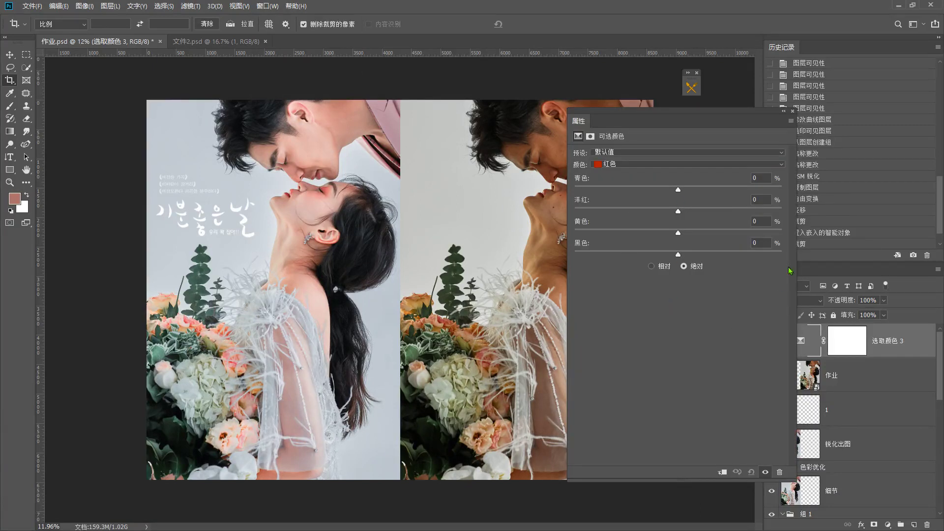
drag(678, 214, 724, 212)
drag(678, 233, 658, 233)
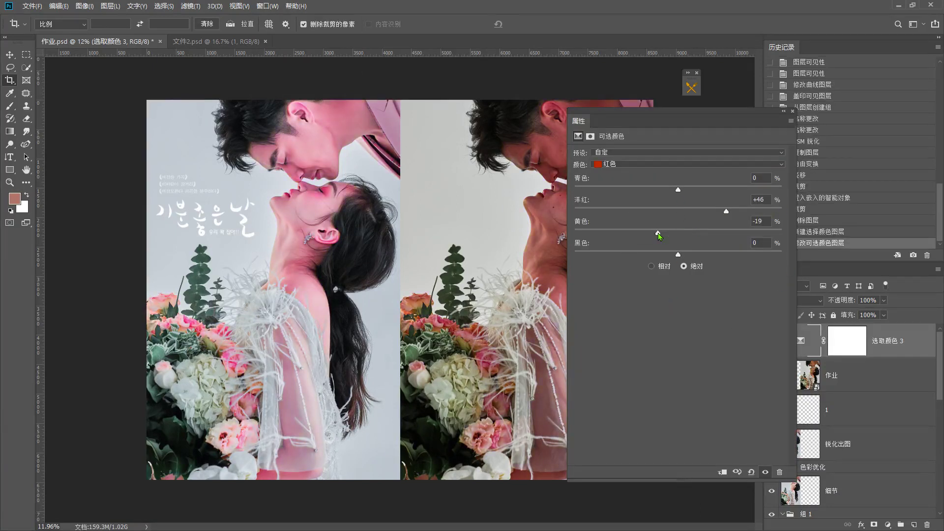
drag(725, 211, 690, 212)
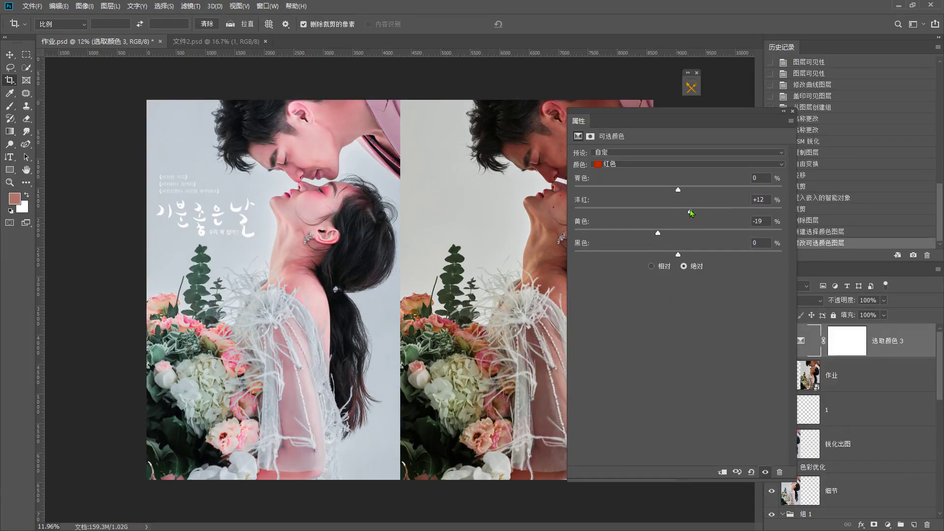
click(792, 111)
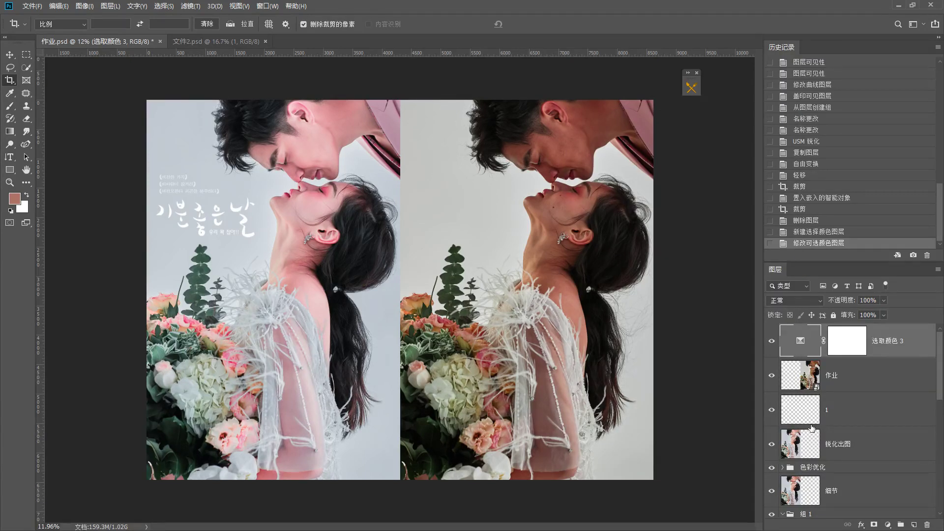
Step: Toggle the Selective Color layer's visibility to compare its effect, leaving the layer hidden
click(771, 342)
click(771, 342)
click(771, 342)
click(772, 343)
click(771, 342)
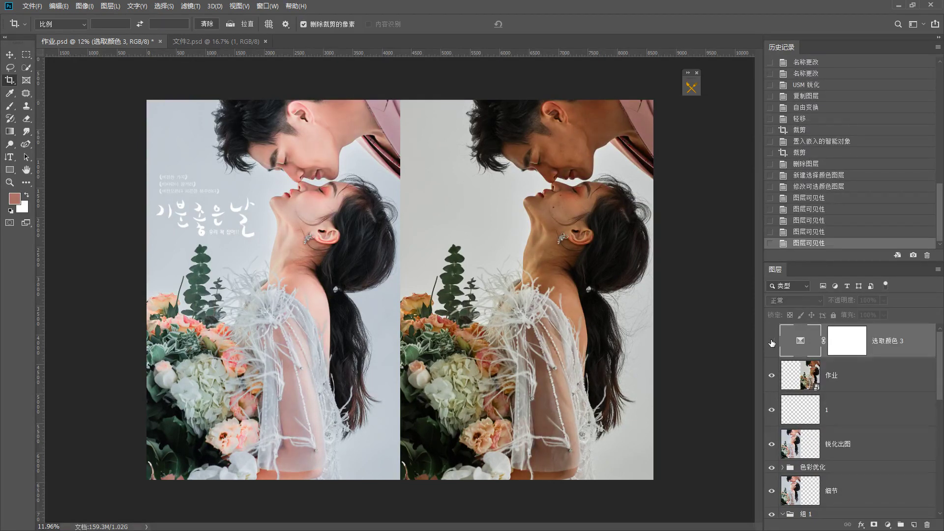
click(772, 342)
click(772, 343)
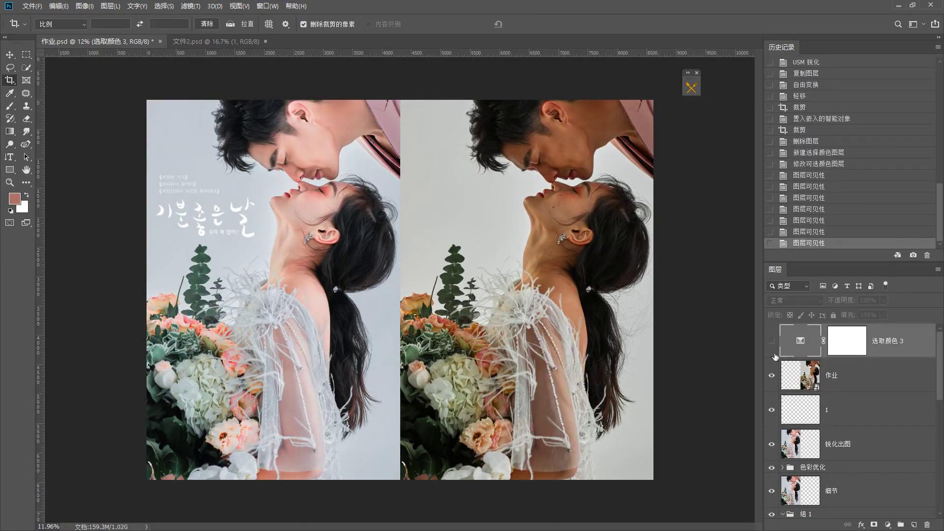
Step: Stamp the visible layers above 作业, compare the Selective Color effect over the stamped layer, and delete that layer
click(805, 381)
key(ctrl+alt+shift+e)
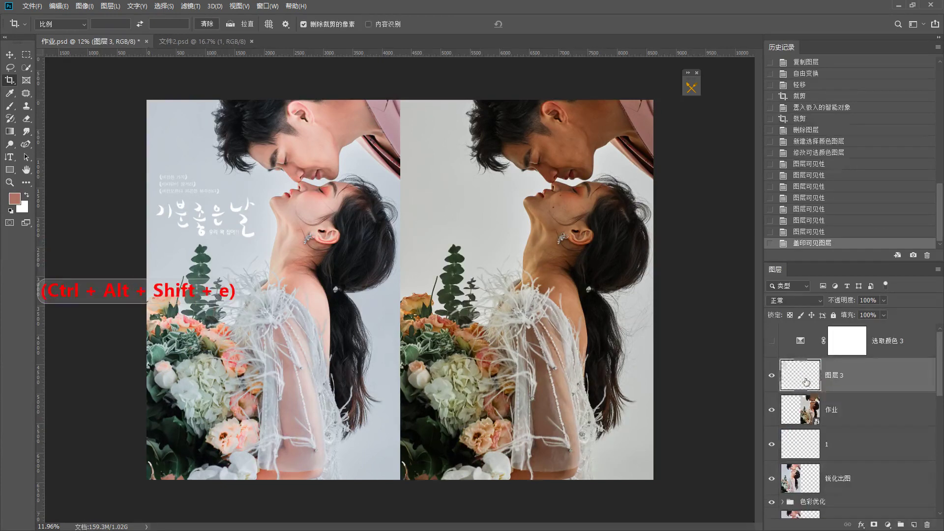
click(772, 341)
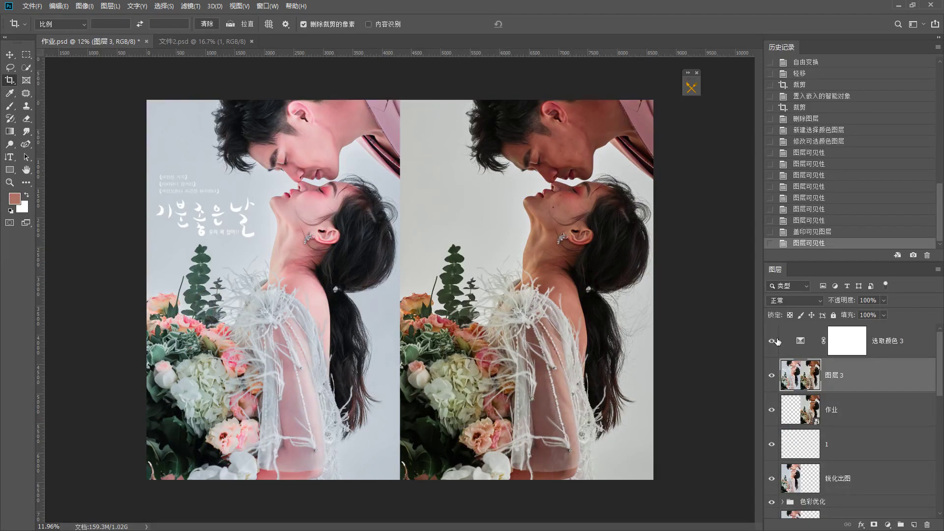
click(775, 342)
click(776, 342)
click(776, 342)
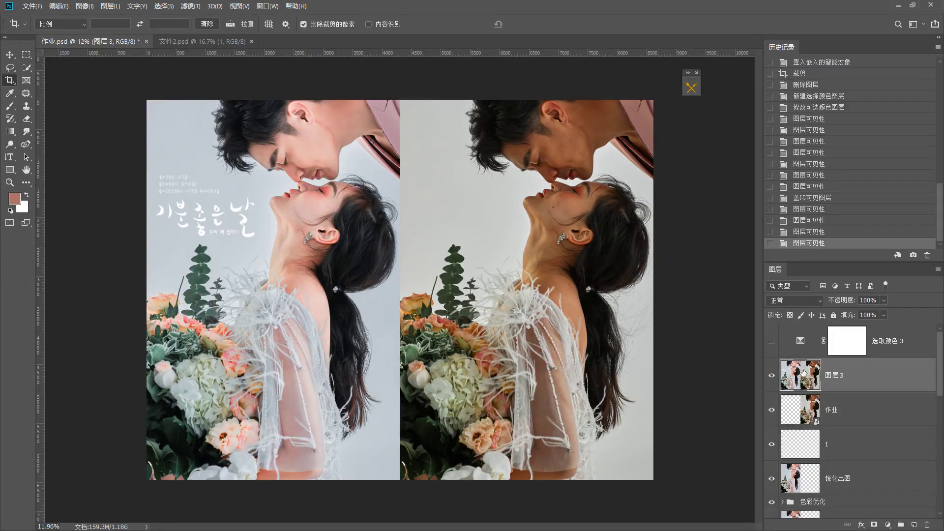
key(Delete)
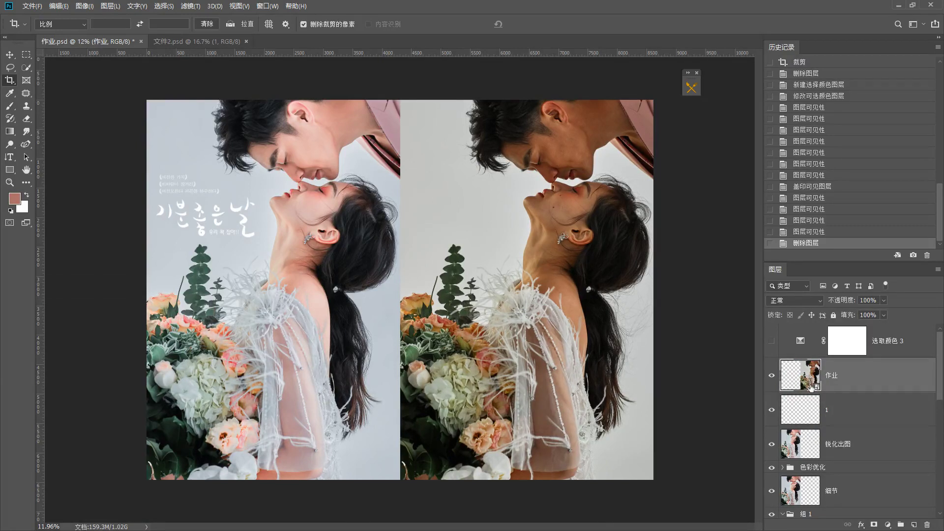
Step: Select the sharpened 锐化出图 layer below the lettering layer
click(84, 6)
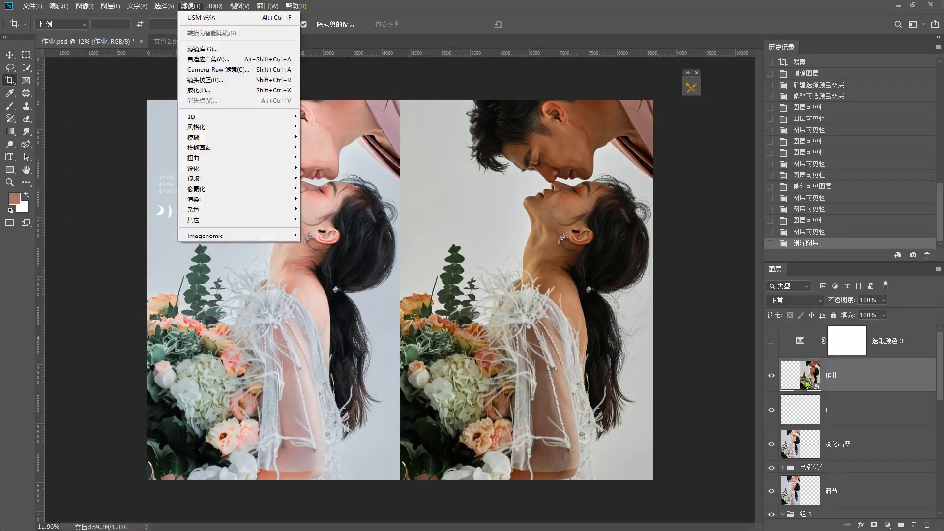
click(799, 386)
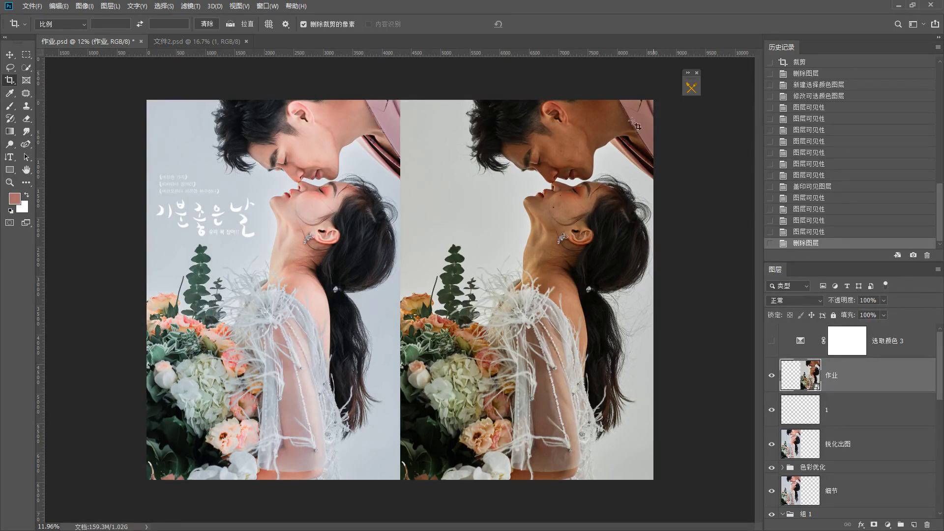
click(807, 444)
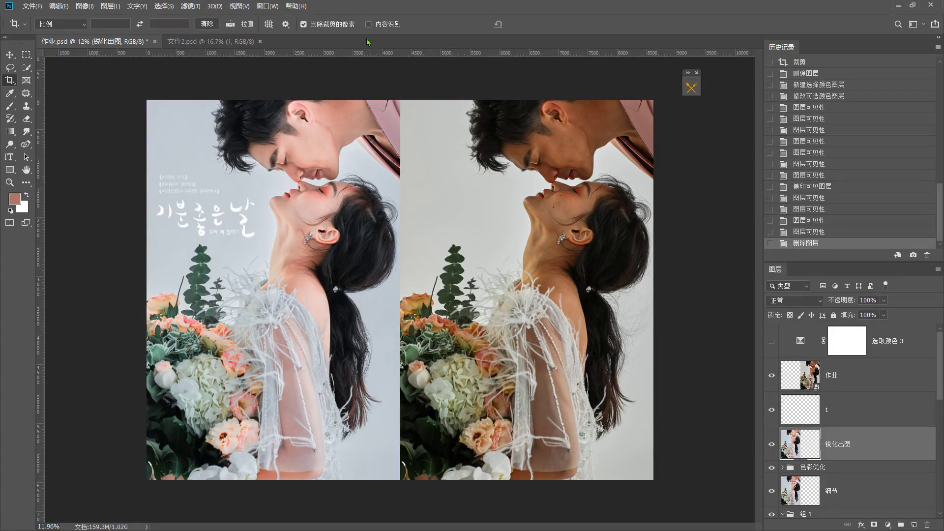
Step: Open the Liquify filter on the 锐化出图 layer and try a Forward Warp stroke on the woman's neck with a size 500 brush
click(190, 6)
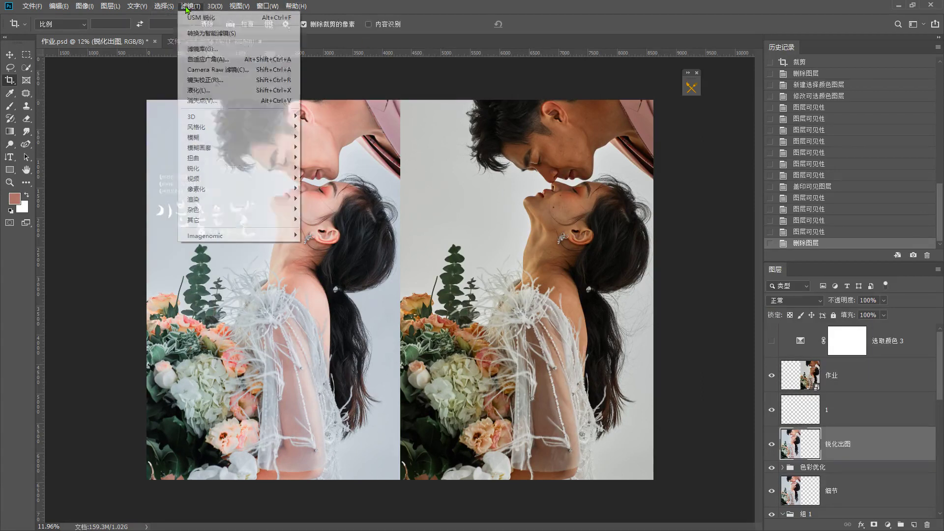
click(204, 91)
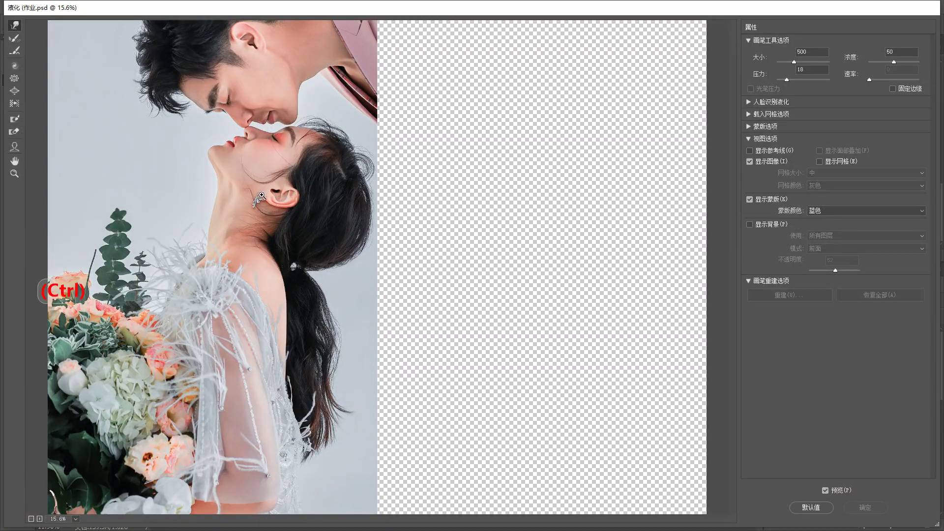
key(ctrl+z)
drag(213, 215, 224, 222)
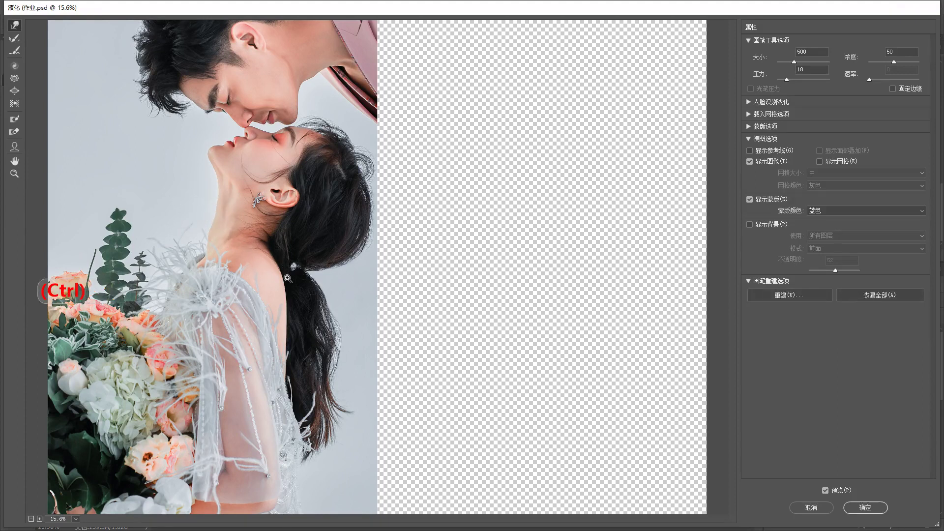
key(ctrl+z)
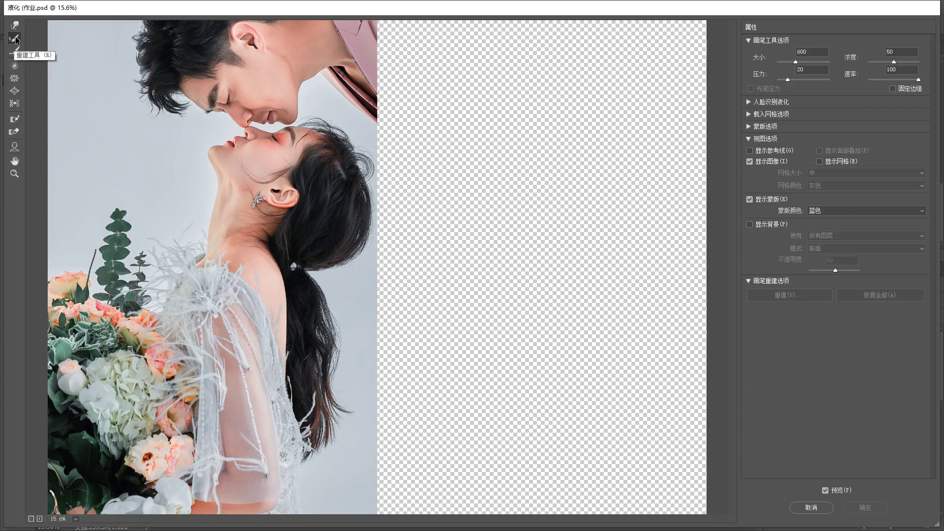
Step: Warp the woman's neck and hair in Liquify, restore the neck using the Reconstruct tool at size 600, and close the filter
drag(245, 239, 326, 301)
drag(241, 196, 326, 250)
drag(250, 246, 308, 298)
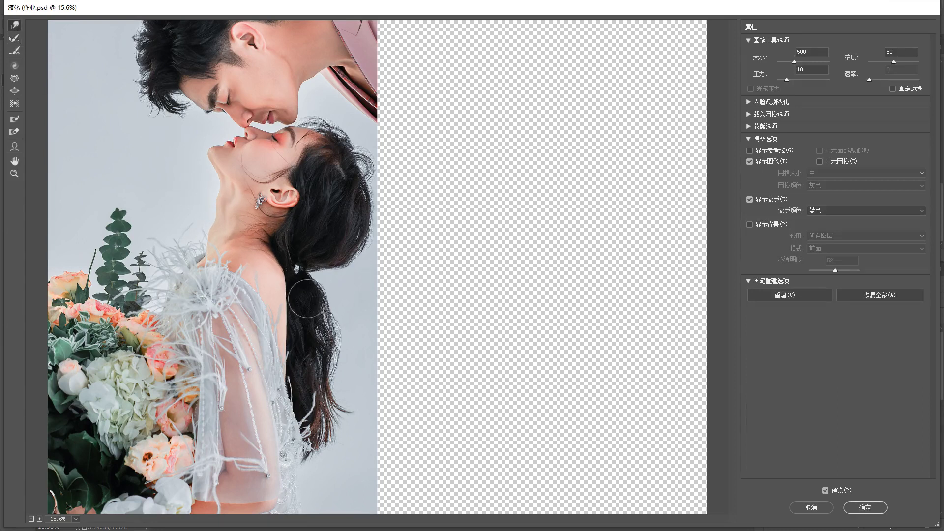
click(14, 38)
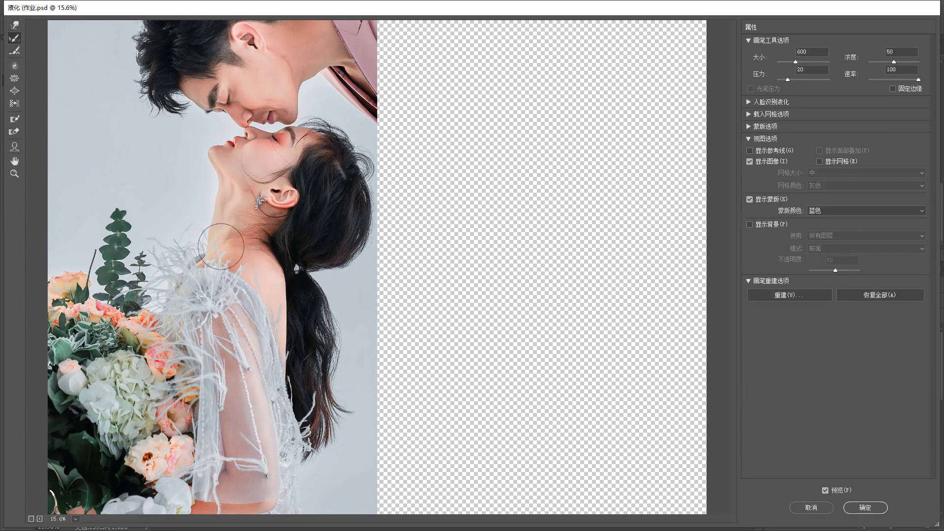
mouse_move(215, 220)
mouse_down()
mouse_move(267, 169)
mouse_move(257, 246)
mouse_move(290, 193)
mouse_move(282, 269)
mouse_move(301, 250)
mouse_move(290, 211)
mouse_up()
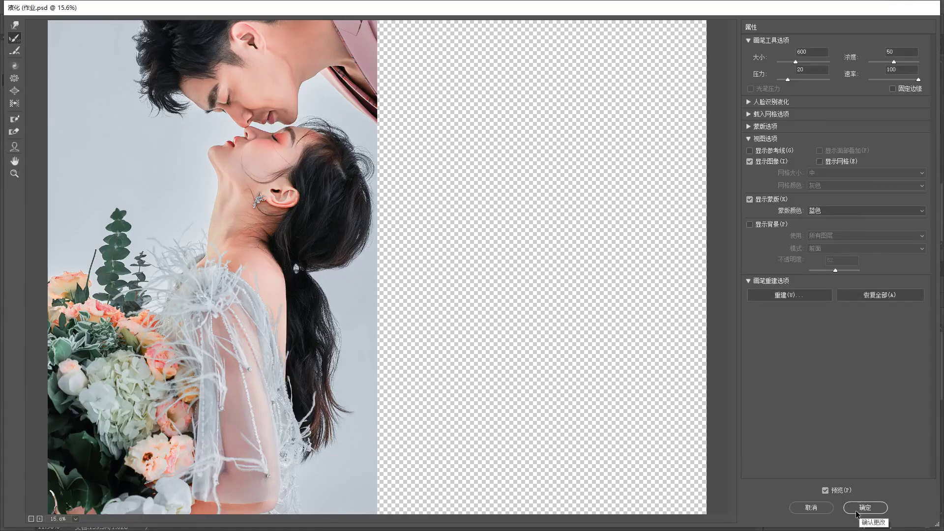
click(856, 508)
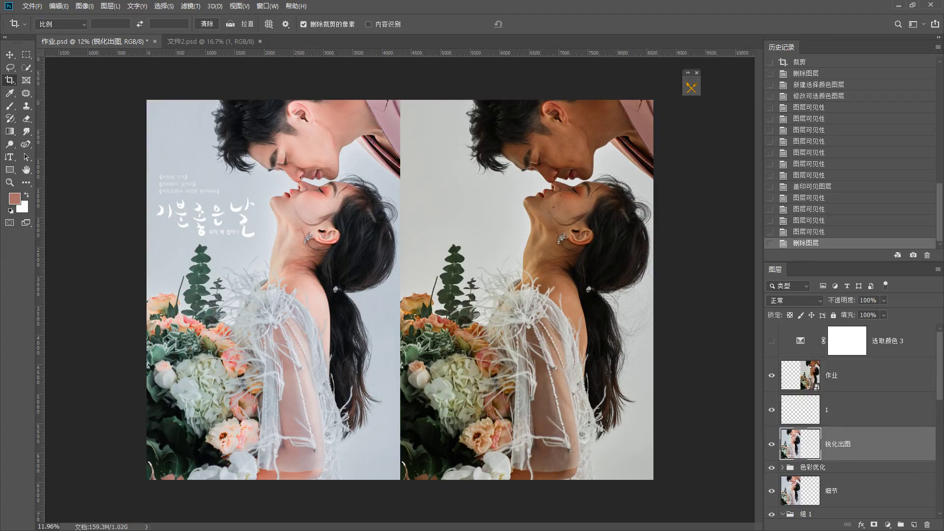
Step: Switch to QQ音乐 and start playback of the current song
key(alt+Tab)
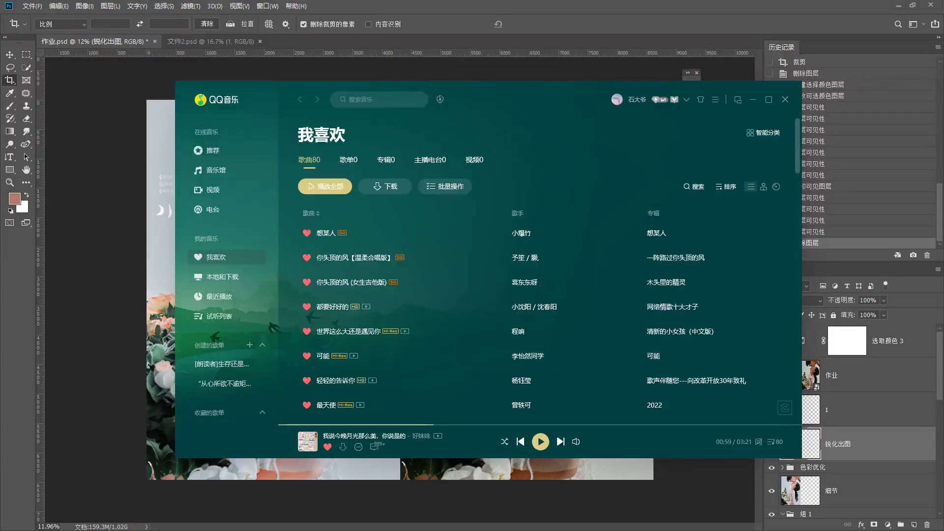
click(539, 442)
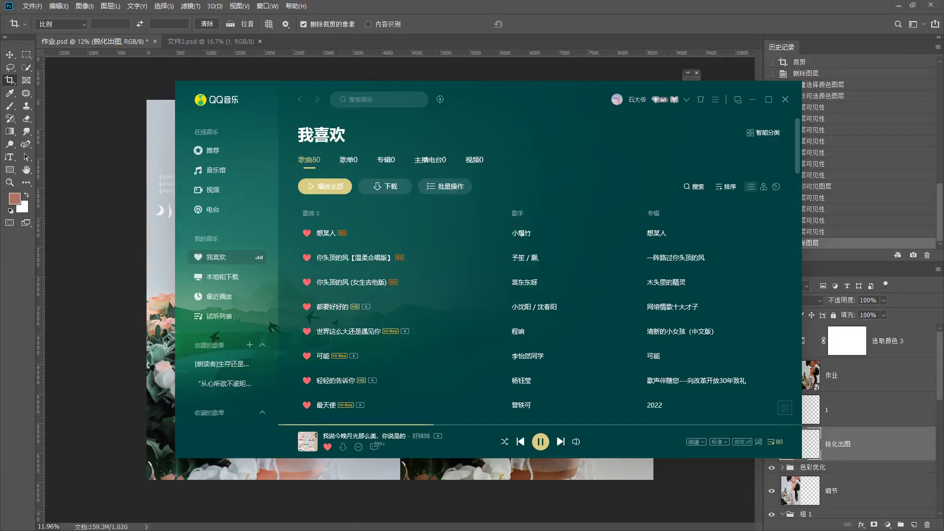